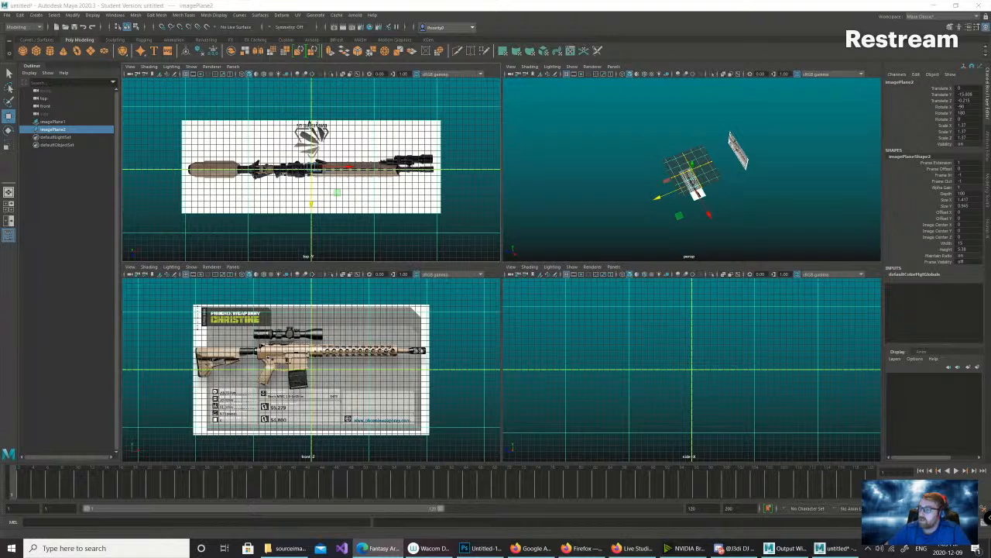
- Create a polygon cylinder in the front view and raise it to the rifle's barrel line, about 1.719 in Translate Y
left_click(349, 375)
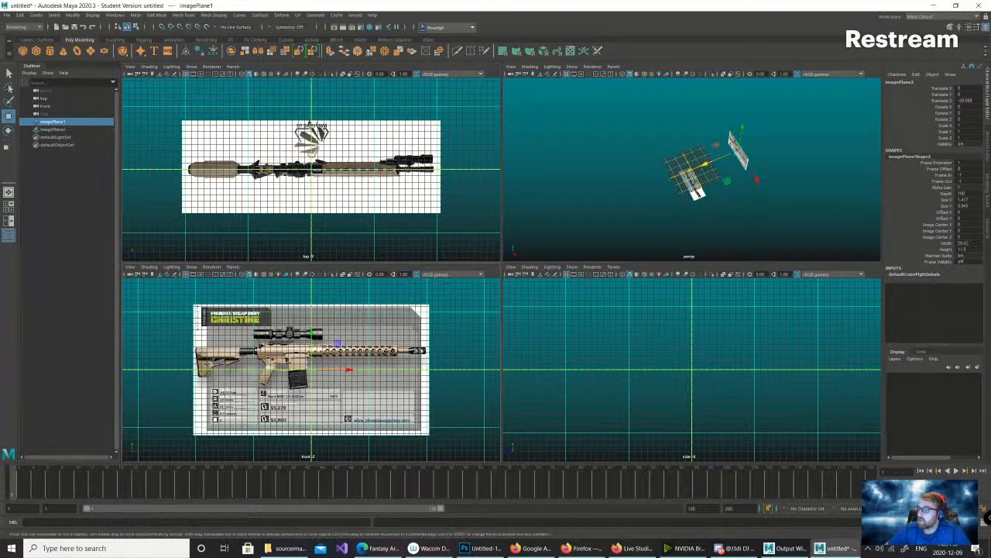
key("space")
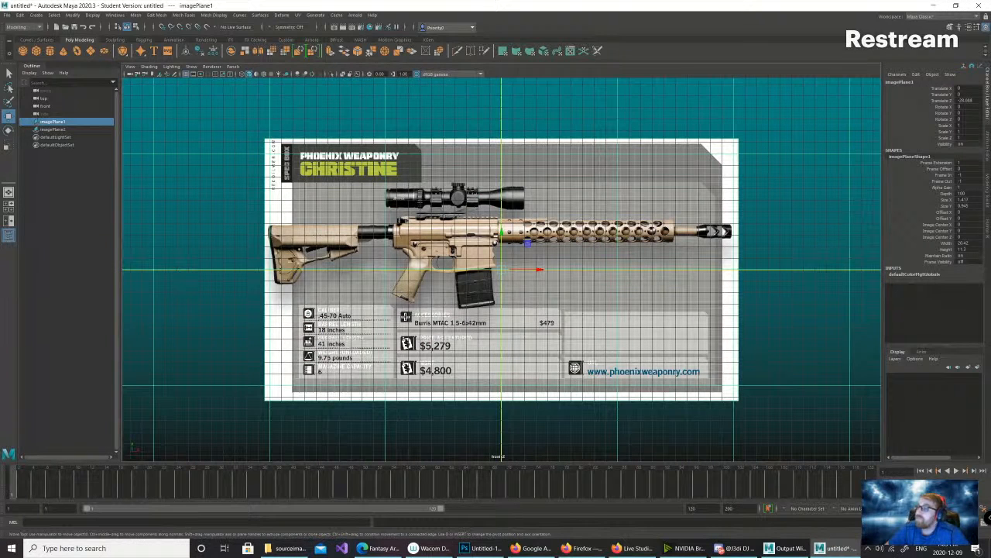
left_click(35, 15)
mouse_move(61, 42)
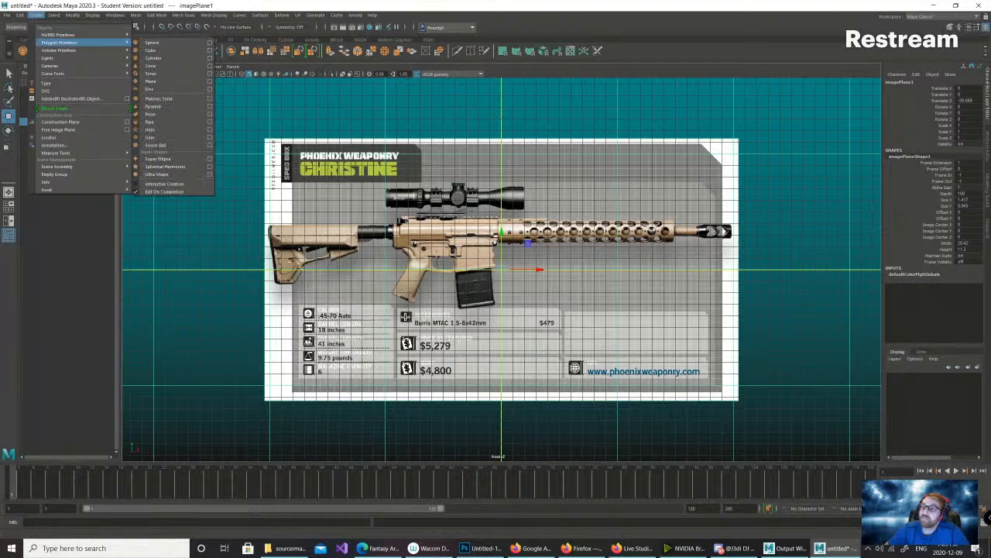
left_click(153, 57)
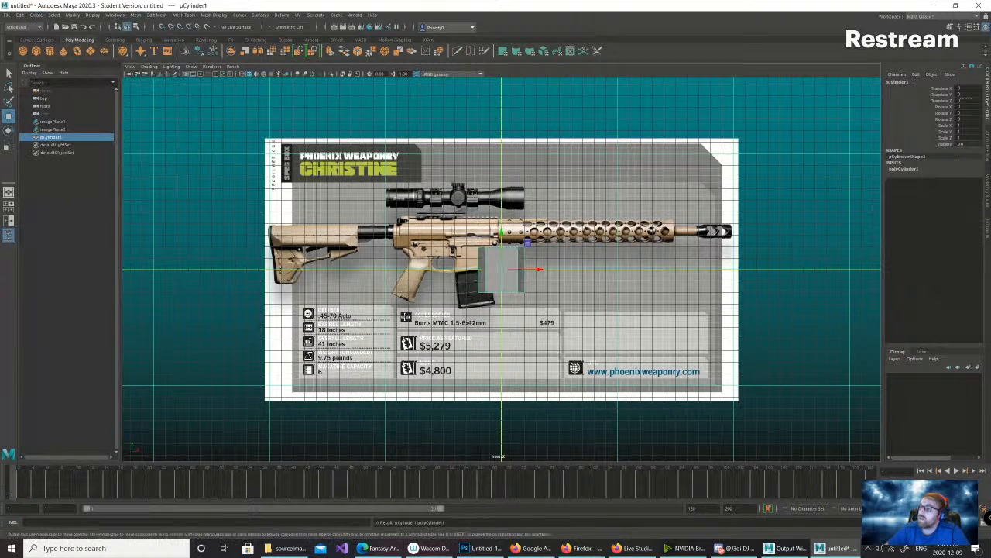
left_click_drag(501, 232, 500, 190)
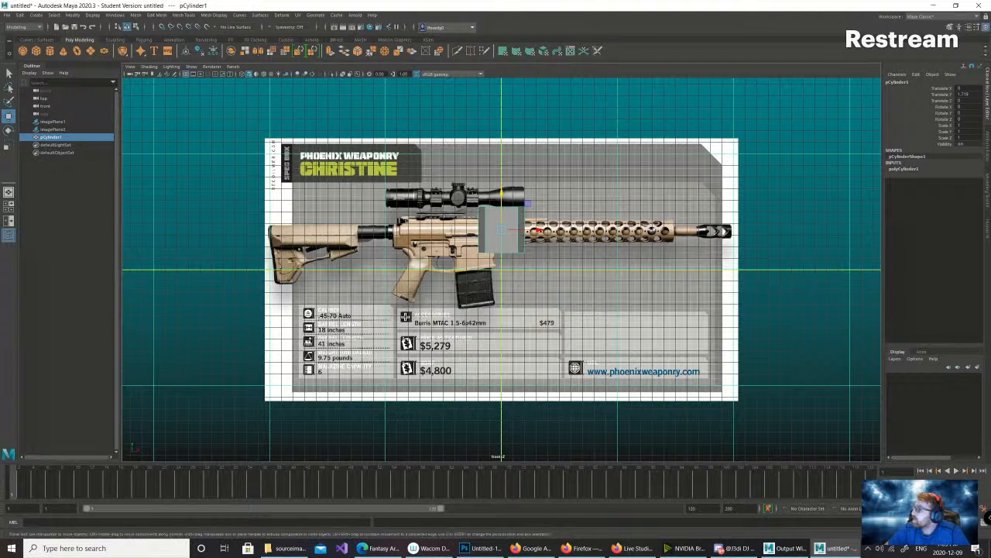
- Lay the cylinder horizontally along the barrel by setting its Z rotation to 90
key("e")
left_click_drag(517, 199, 532, 247)
left_click(963, 120)
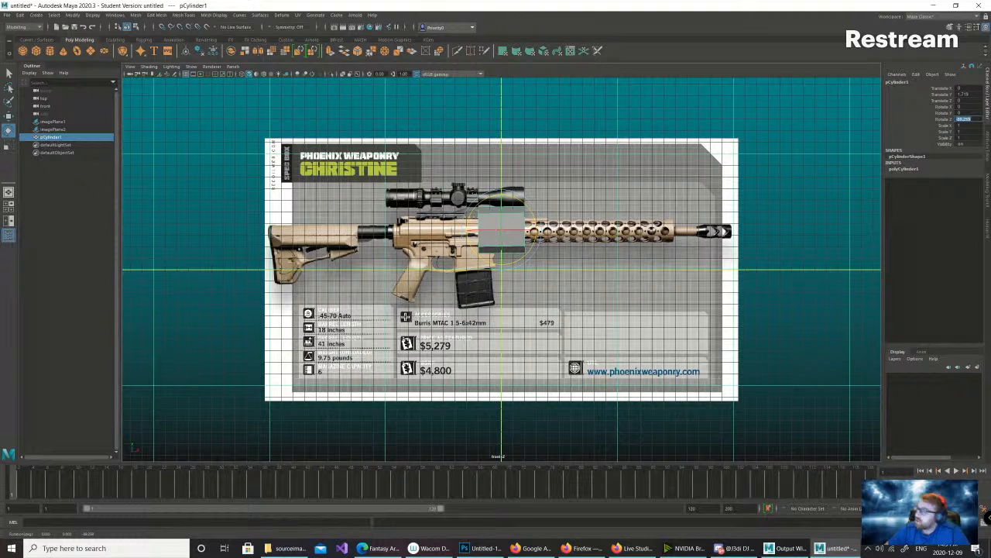
type("90")
key("Return")
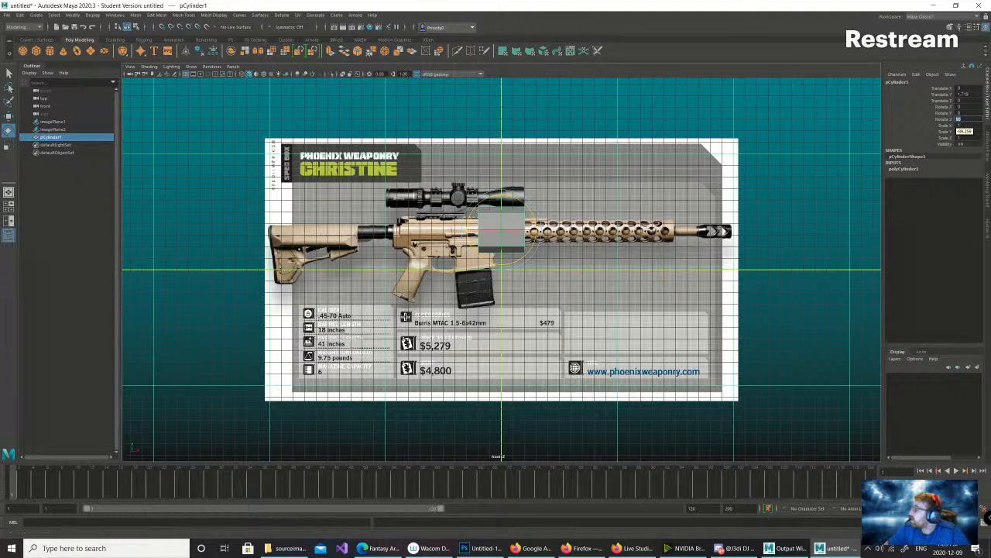
- Set the cylinder's axis subdivisions to 16
left_click(902, 168)
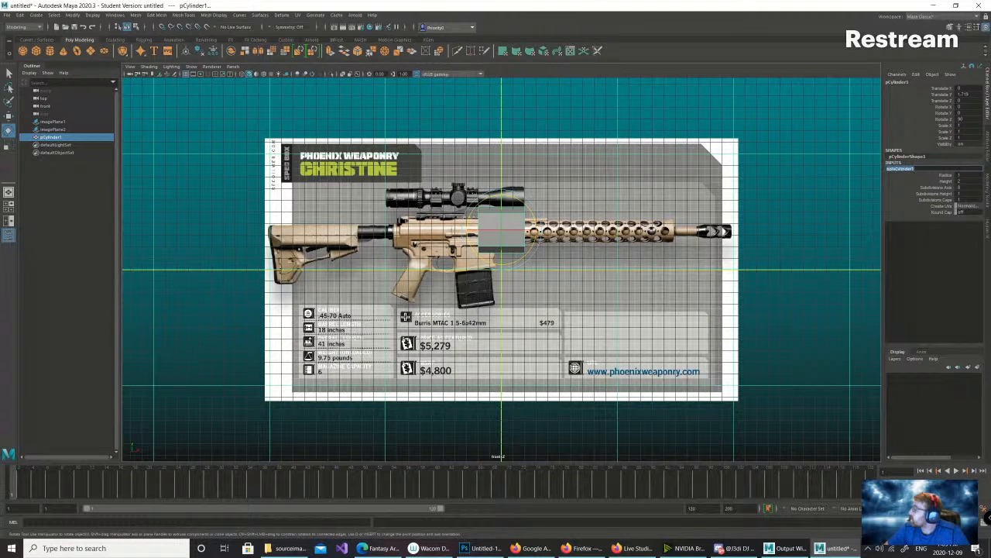
left_click(965, 187)
type("16")
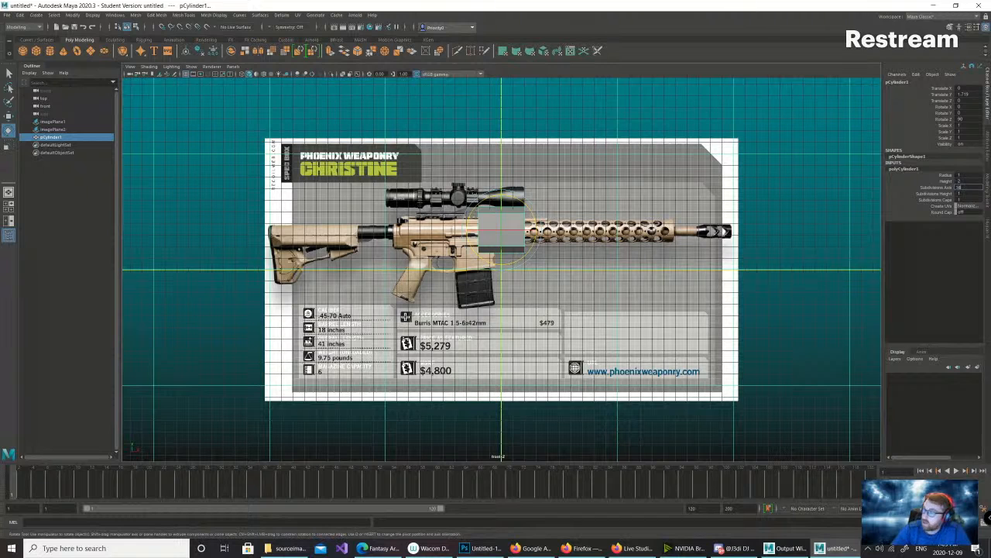
key("Return")
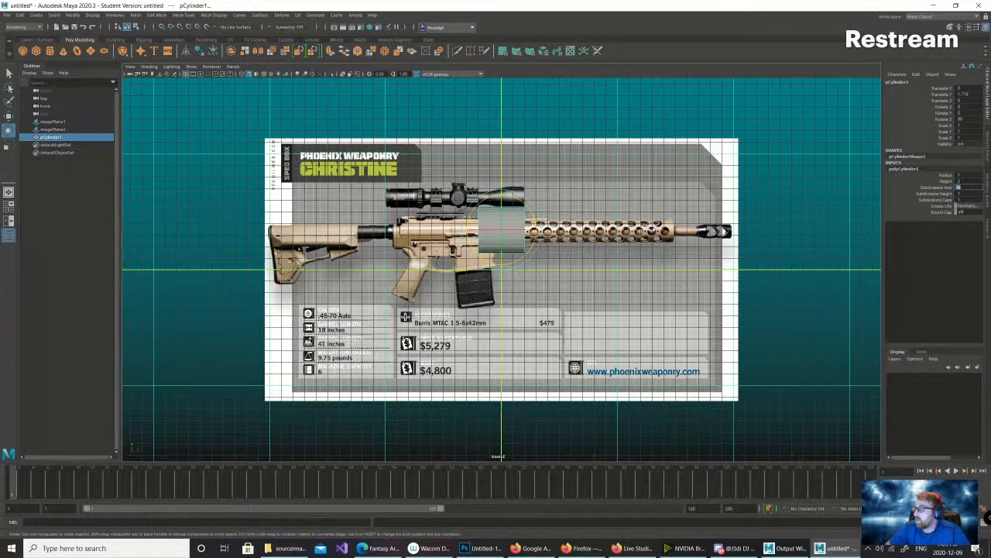
- Scale the cylinder uniformly to about 0.557 to match the handguard's thickness and shift it forward over the handguard, about 1.74 in X
key("r")
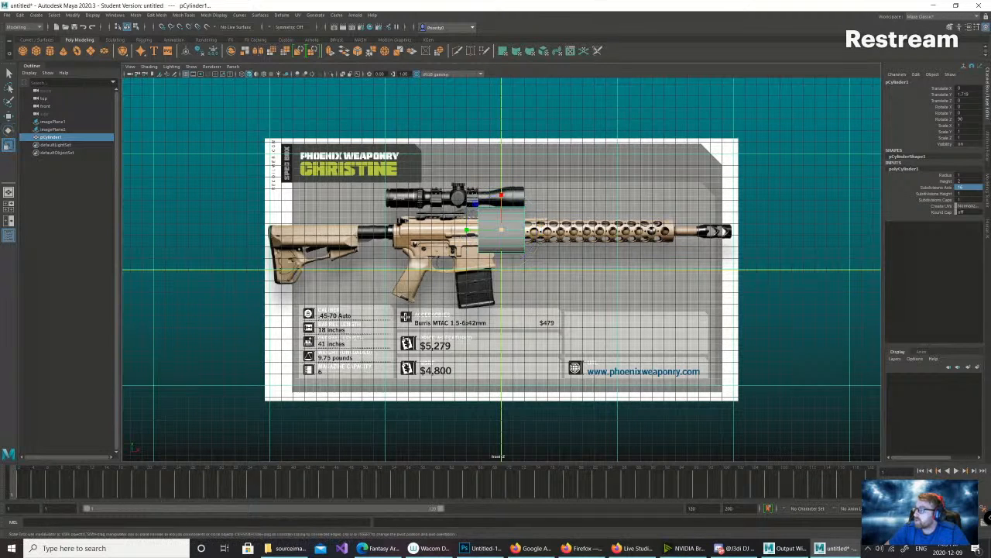
mouse_move(501, 230)
left_mouse_down()
mouse_move(467, 230)
mouse_move(496, 229)
left_mouse_up()
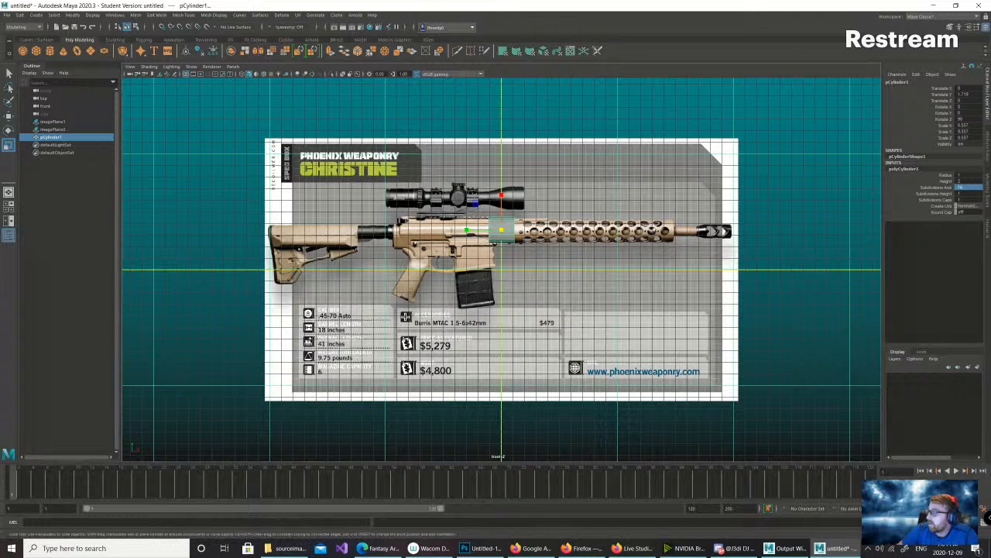
key("q")
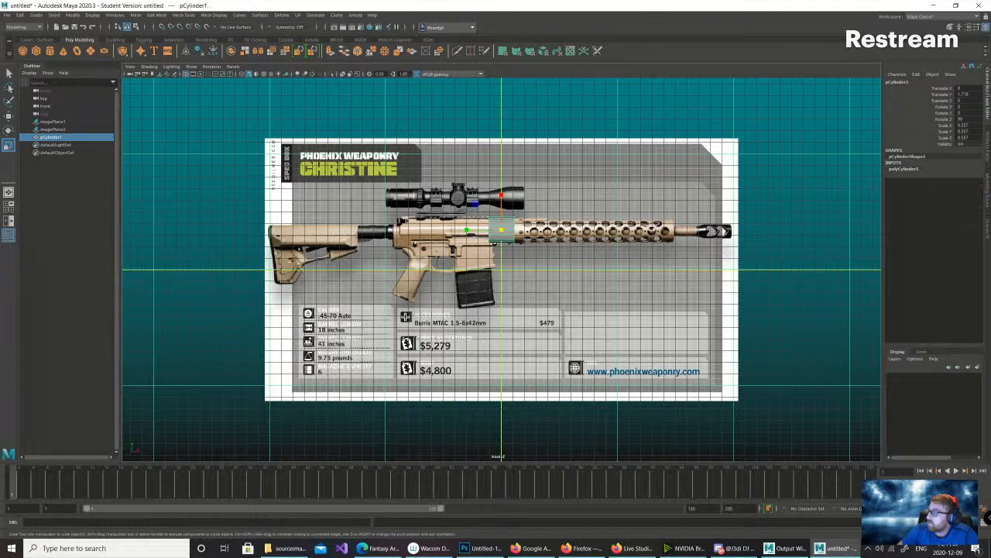
key("w")
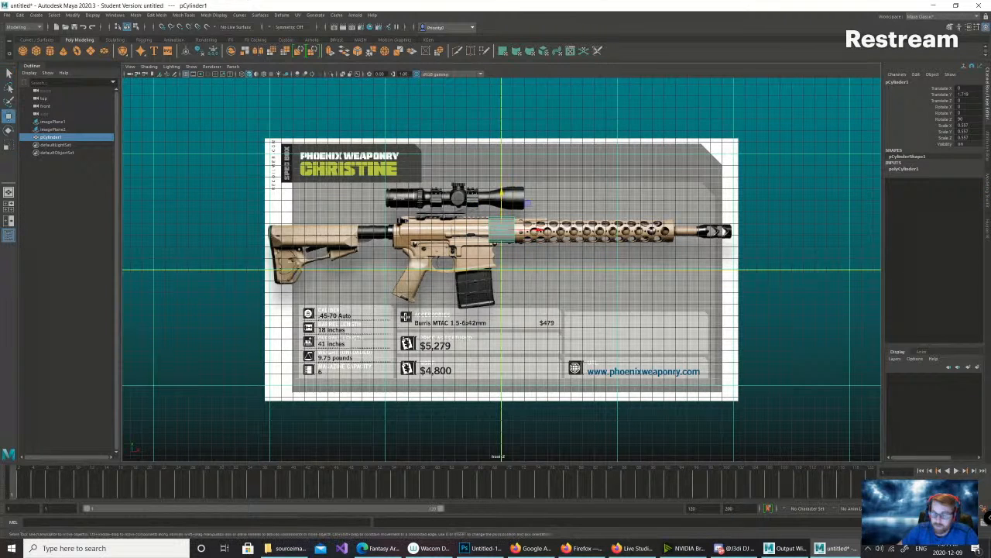
left_click_drag(539, 230, 577, 230)
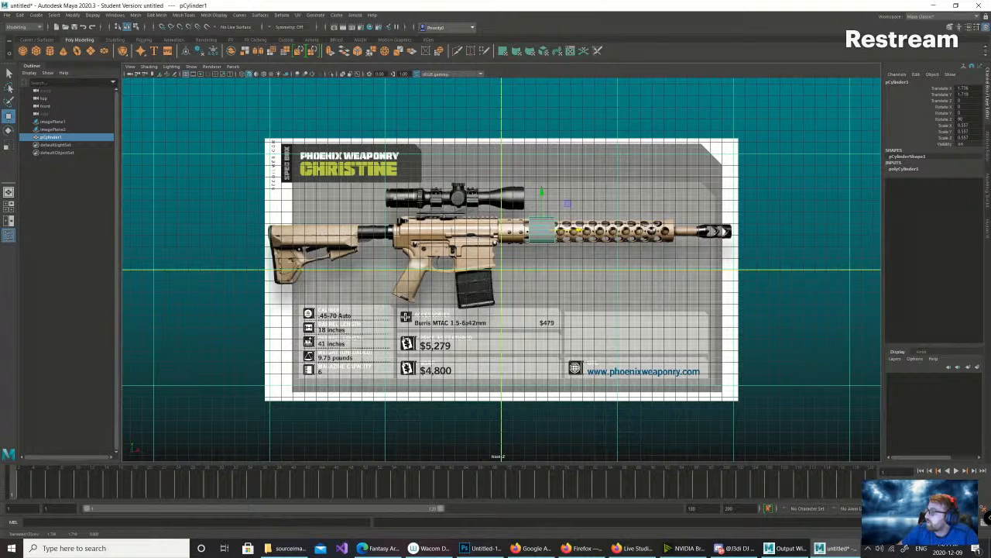
left_click_drag(541, 192, 541, 194)
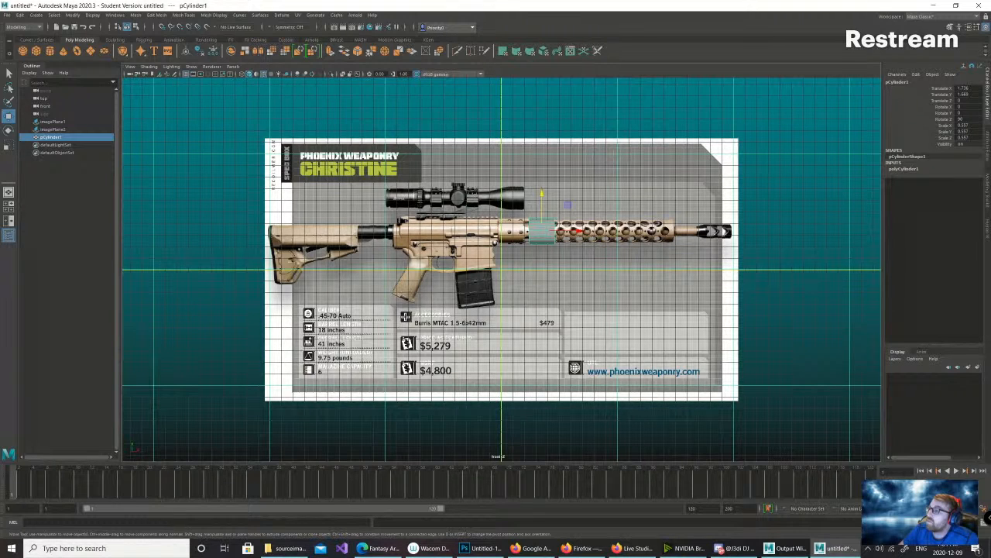
- Make the cylinder see-through with X-Ray display and stretch it lengthwise to about 1.862 so its rear end meets the receiver
key("4")
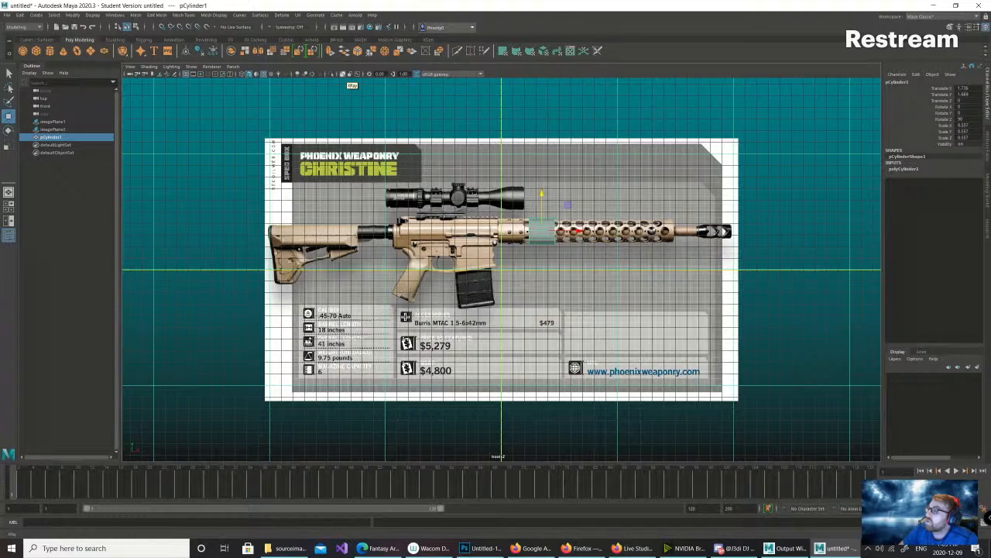
scroll(501, 270, "up", 7)
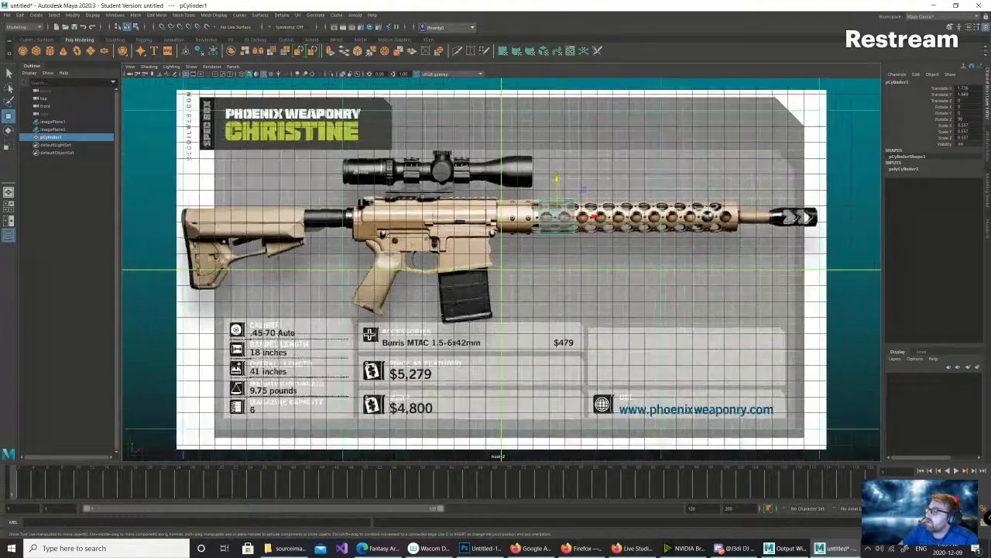
scroll(501, 270, "down", 5)
scroll(501, 269, "down", 2)
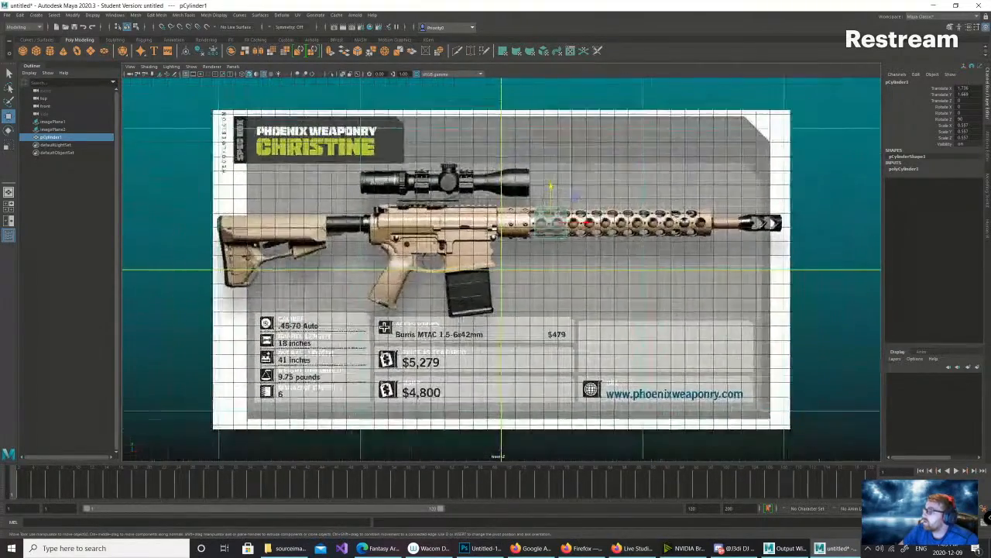
scroll(501, 269, "up", 1)
middle_click_drag(558, 233, 453, 258, "alt")
scroll(501, 269, "up", 5)
scroll(535, 267, "up", 2)
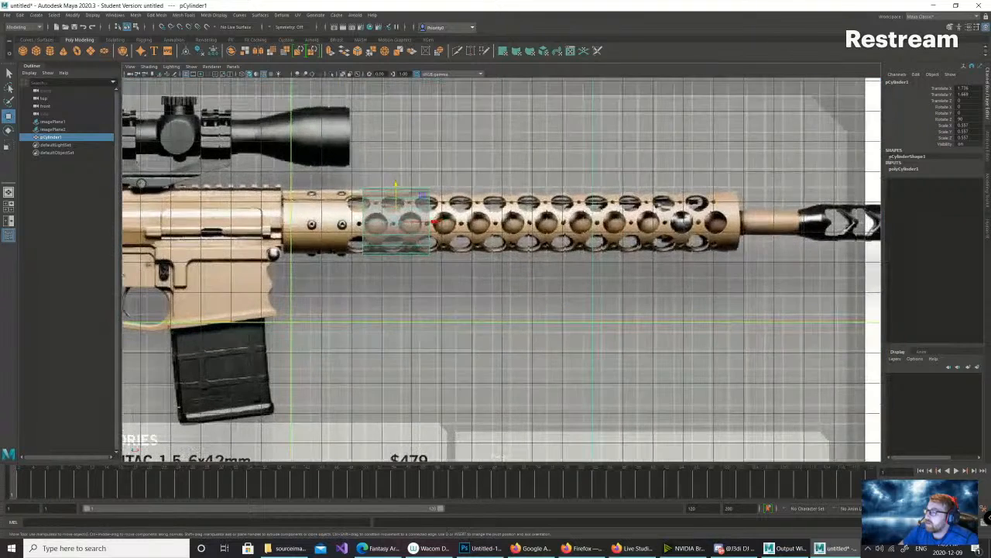
key("r")
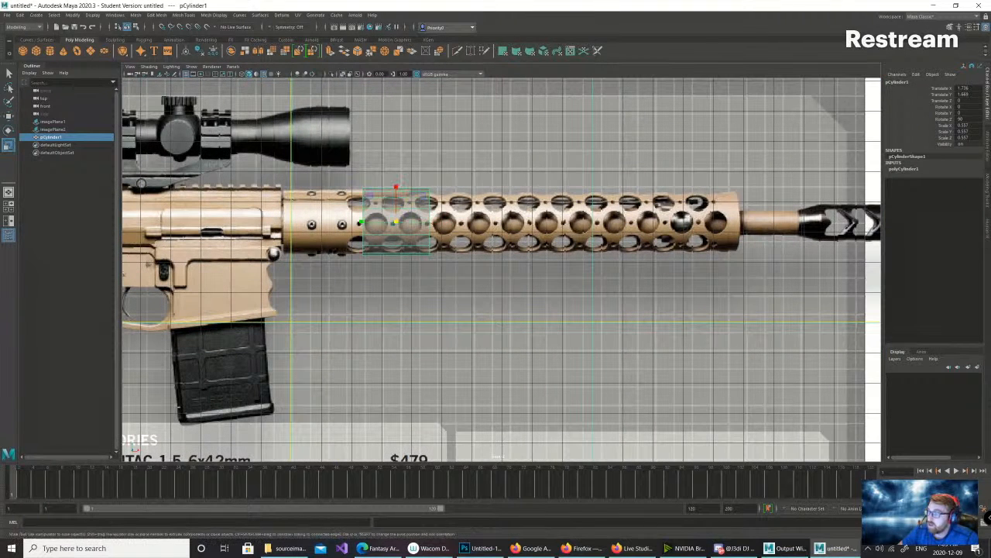
left_click_drag(361, 223, 280, 223)
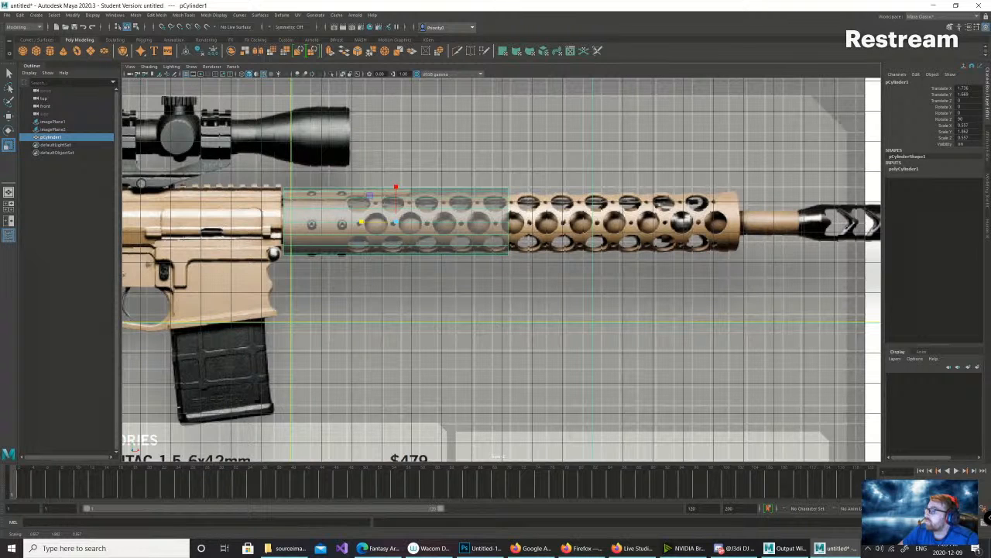
- Move the cylinder's front end vertices forward to the front edge of the handguard
right_click_drag(500, 222, 463, 222)
left_click_drag(480, 150, 556, 296)
key("w")
left_click_drag(534, 222, 776, 222)
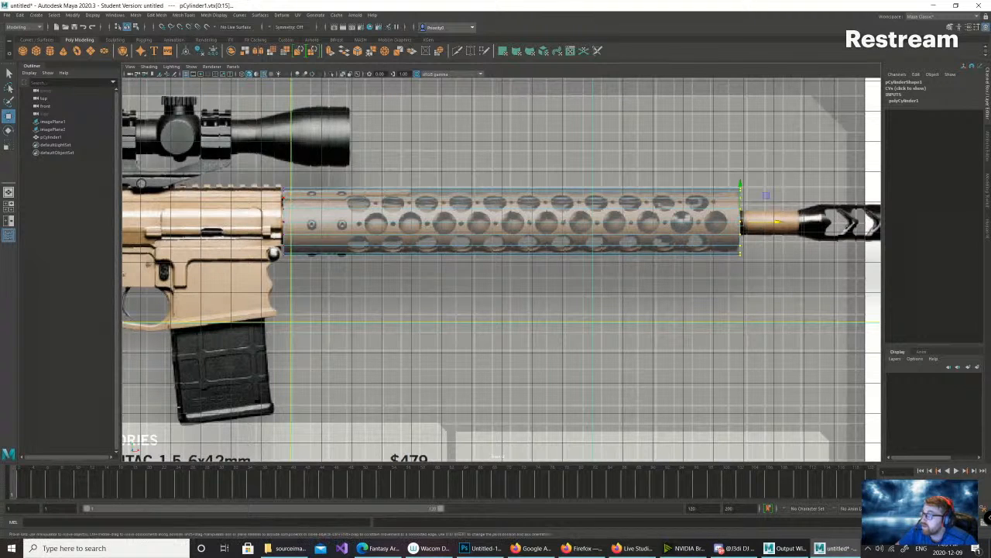
- Center the whole cylinder's pivot and shrink the cylinder uniformly to about 0.532 in thickness and 1.779 in length scale
left_click(283, 221)
key("r")
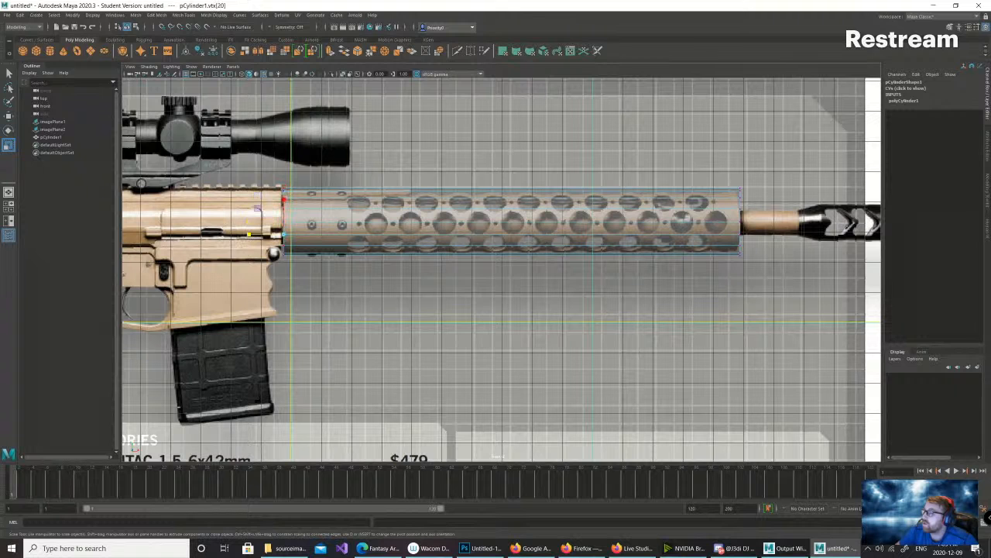
right_click_drag(459, 229, 498, 218)
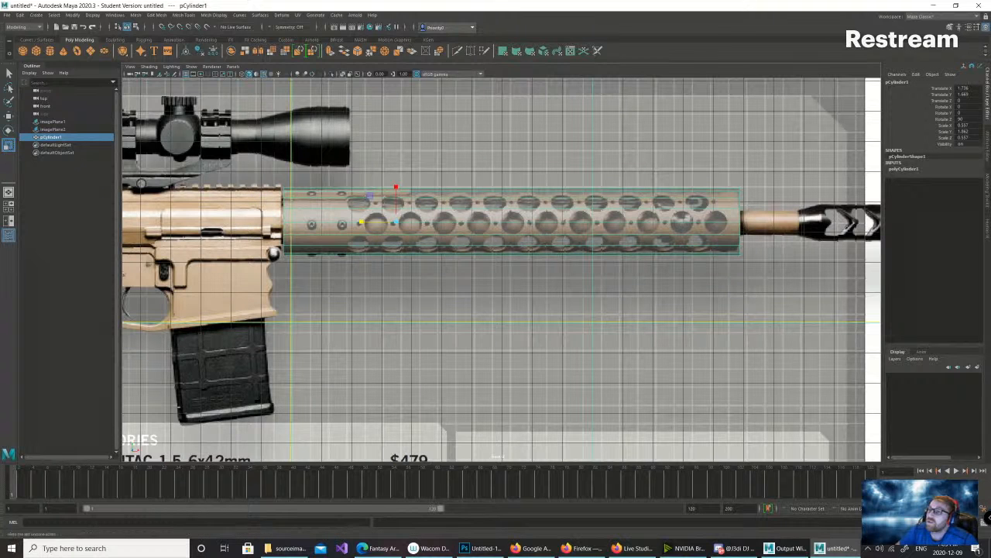
left_click(73, 15)
left_click(101, 71)
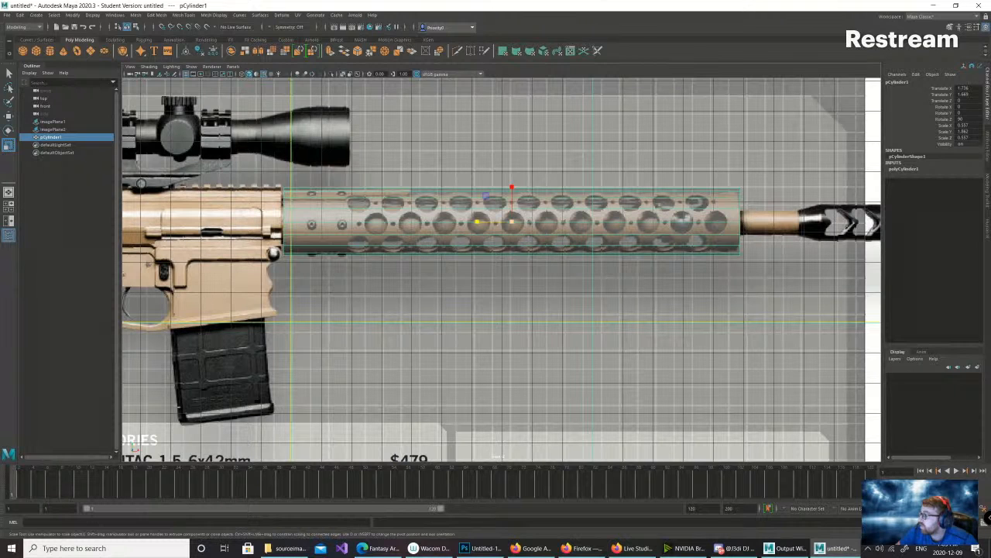
left_click_drag(512, 221, 508, 222)
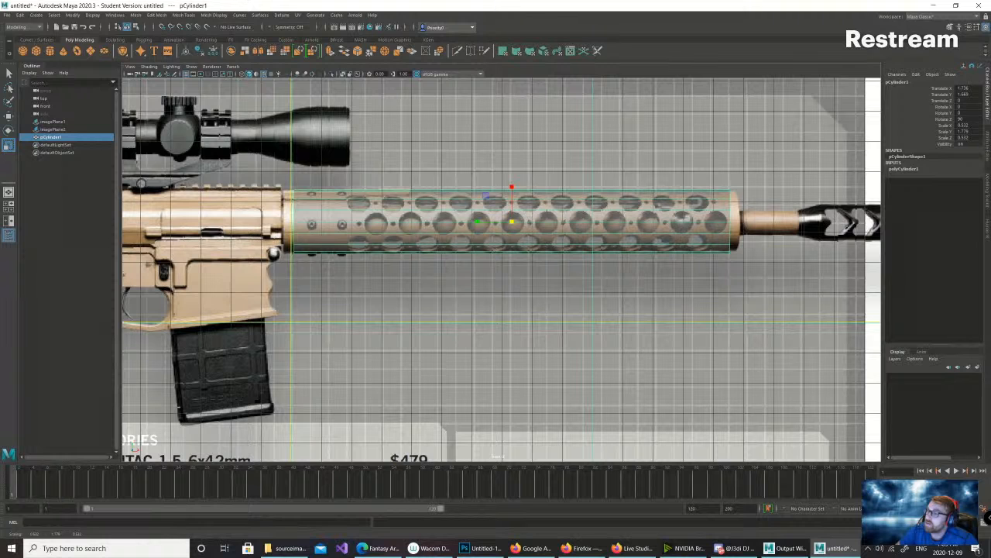
- Realign the cylinder's rear and front end vertices with the two ends of the handguard, and return to object selection
right_click_drag(299, 215, 268, 214)
left_click_drag(272, 160, 323, 267)
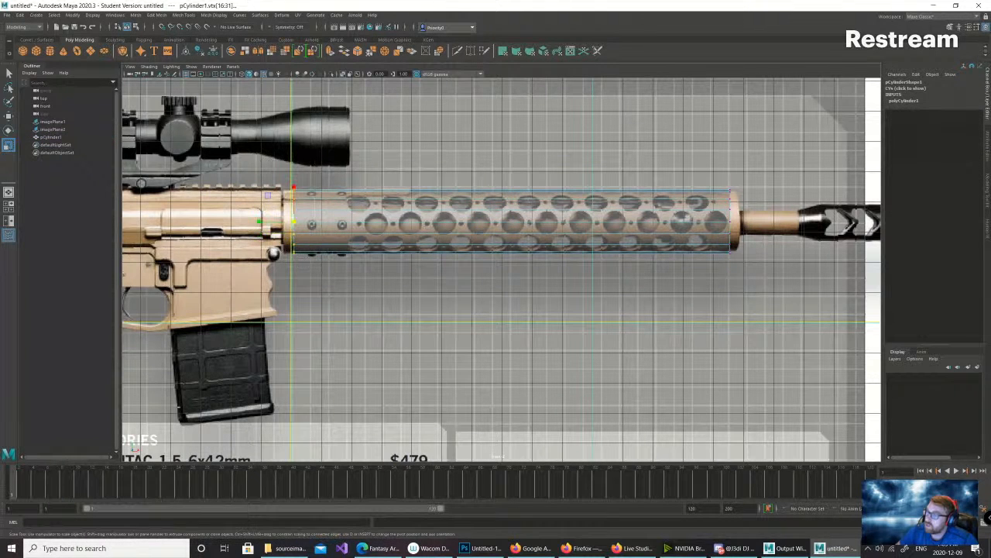
key("w")
left_click_drag(333, 221, 321, 222)
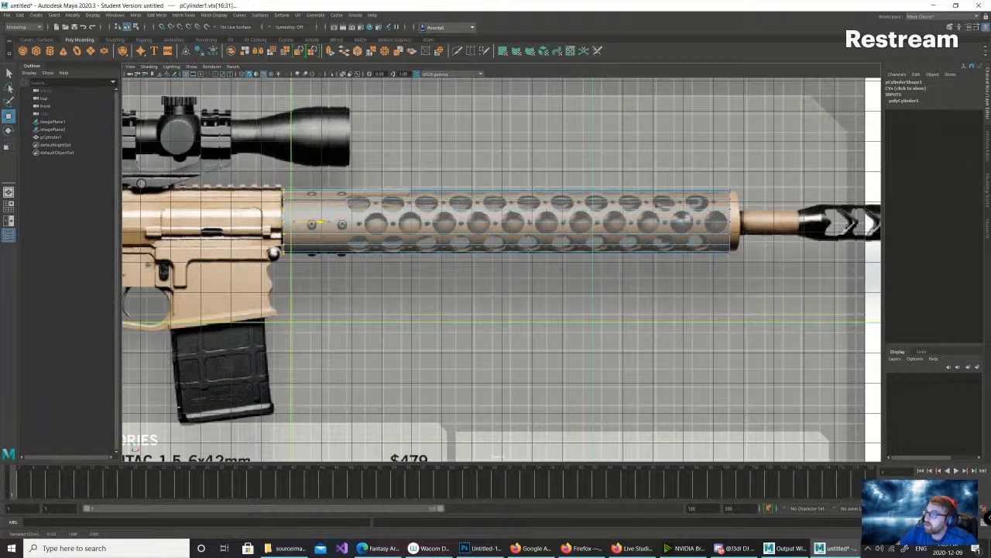
left_click_drag(705, 155, 745, 284)
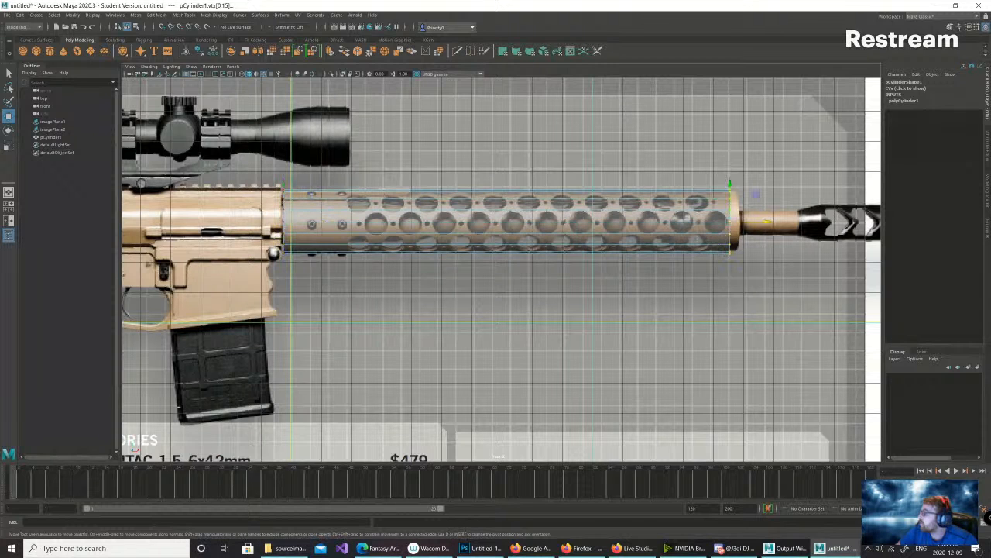
left_click_drag(766, 222, 775, 221)
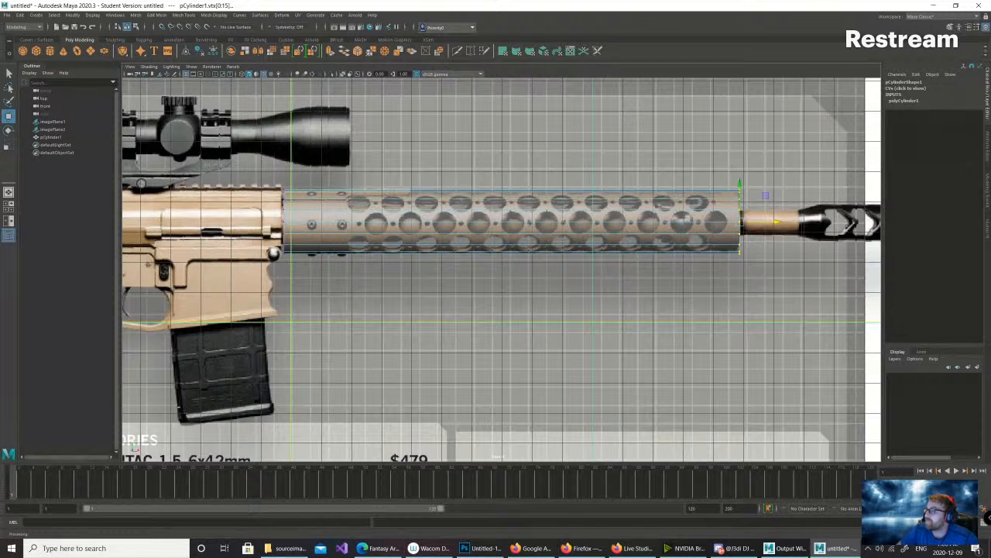
scroll(501, 270, "down", 4)
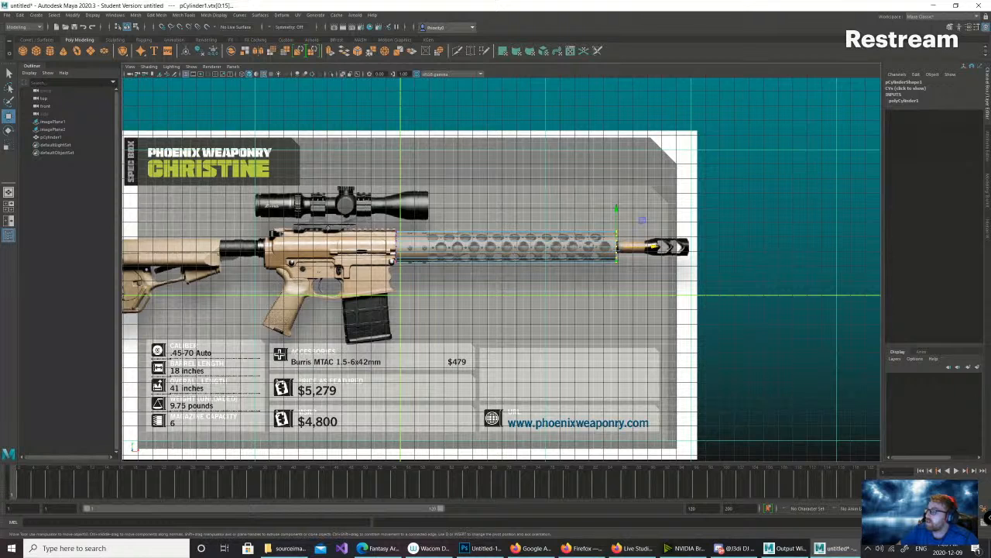
scroll(500, 274, "up", 3)
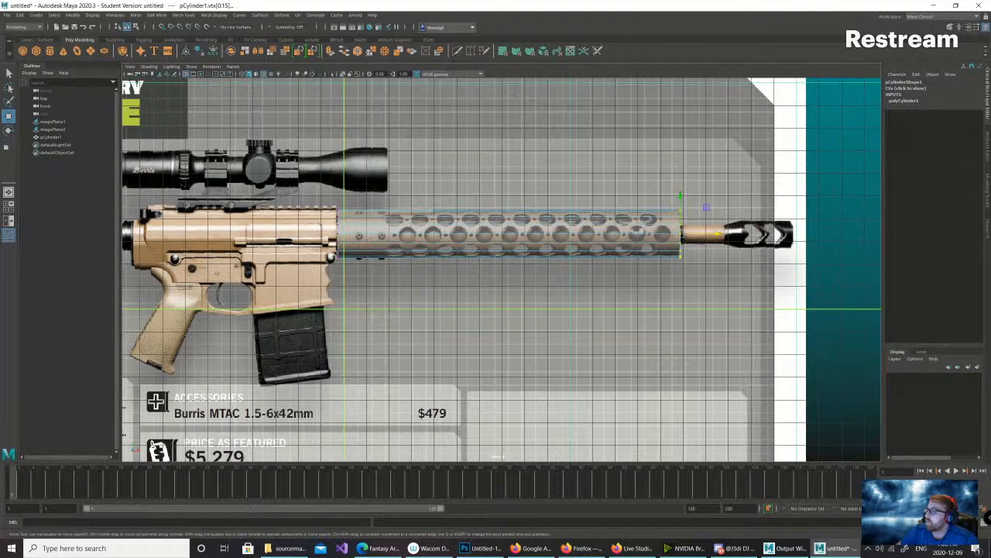
scroll(497, 246, "up", 2)
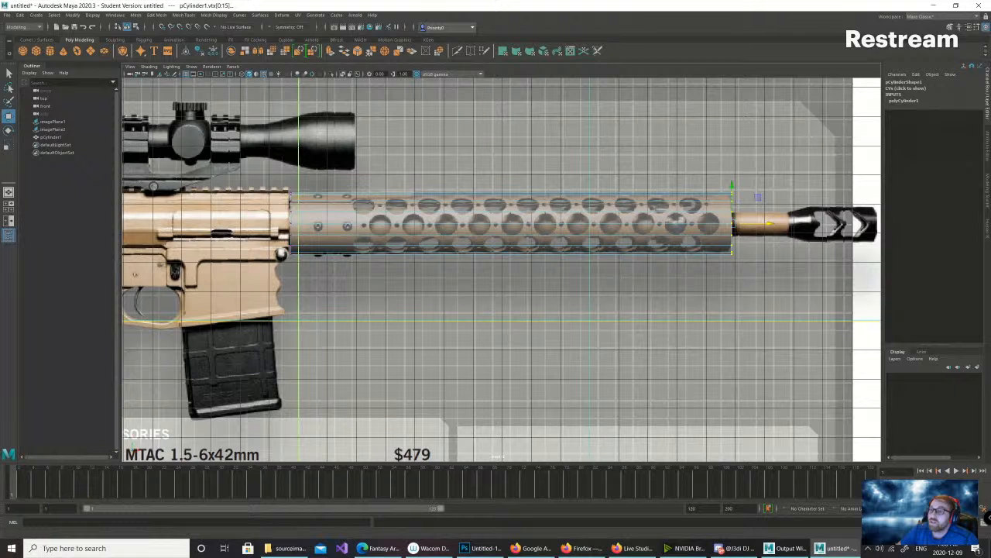
right_click_drag(322, 208, 360, 196)
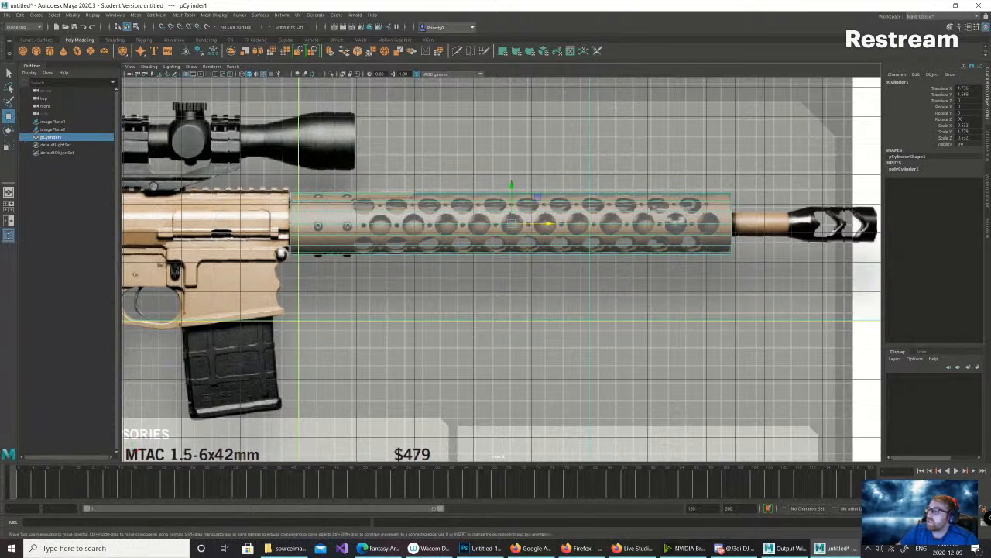
- Create a second polygon cylinder and set its Z rotation to 90 degrees so it lies along the rifle
left_click(372, 169)
left_click(36, 15)
mouse_move(74, 43)
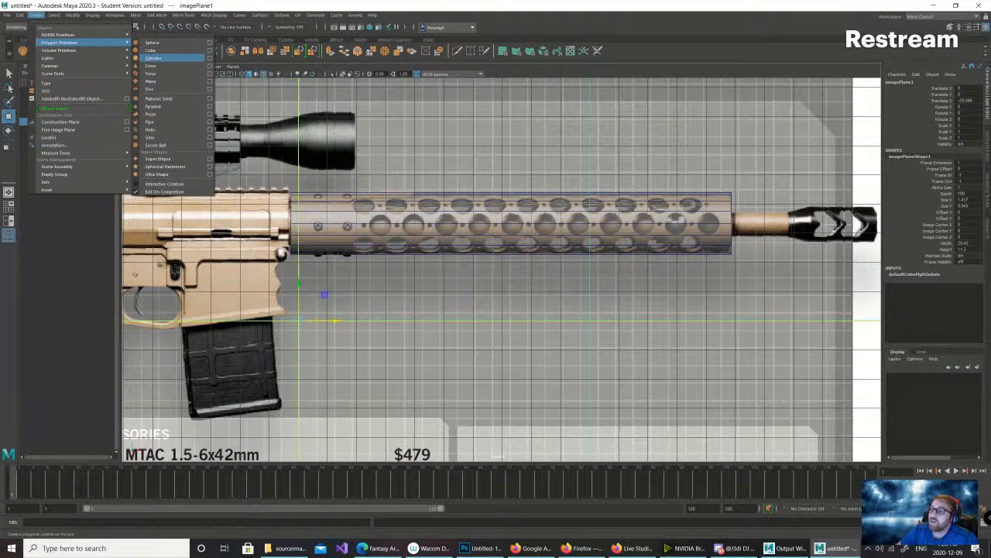
left_click(153, 58)
key("r")
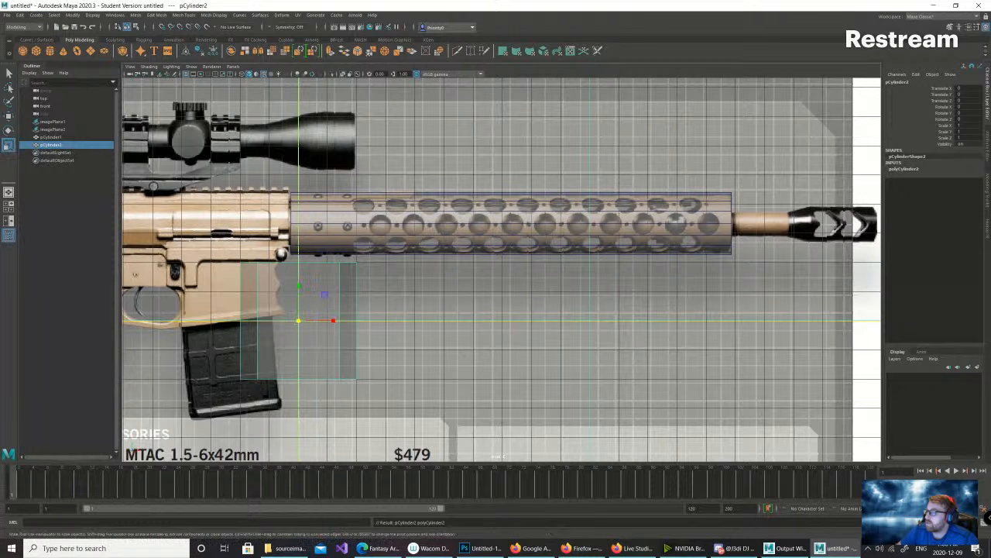
key("e")
left_click_drag(312, 288, 327, 332)
left_click(968, 119)
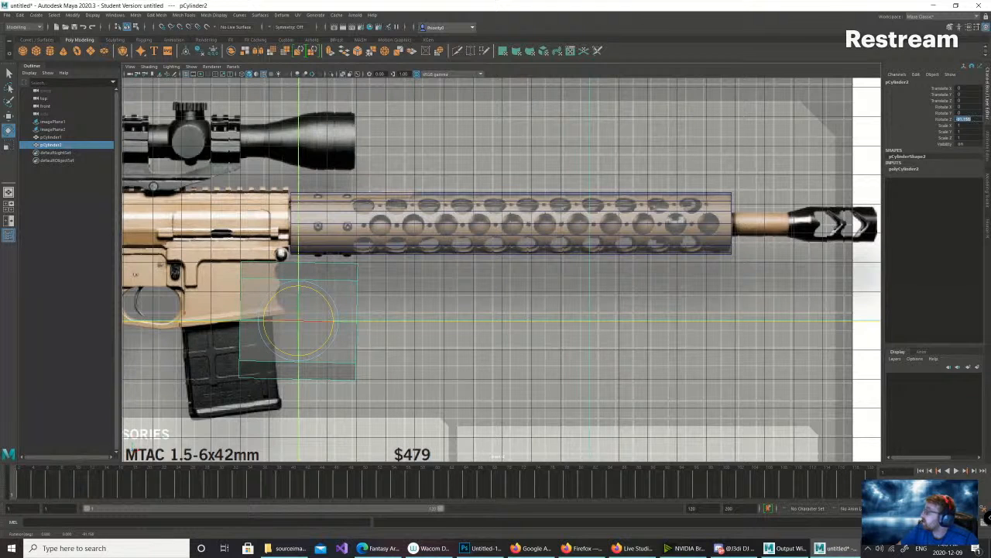
type("90")
key("Return")
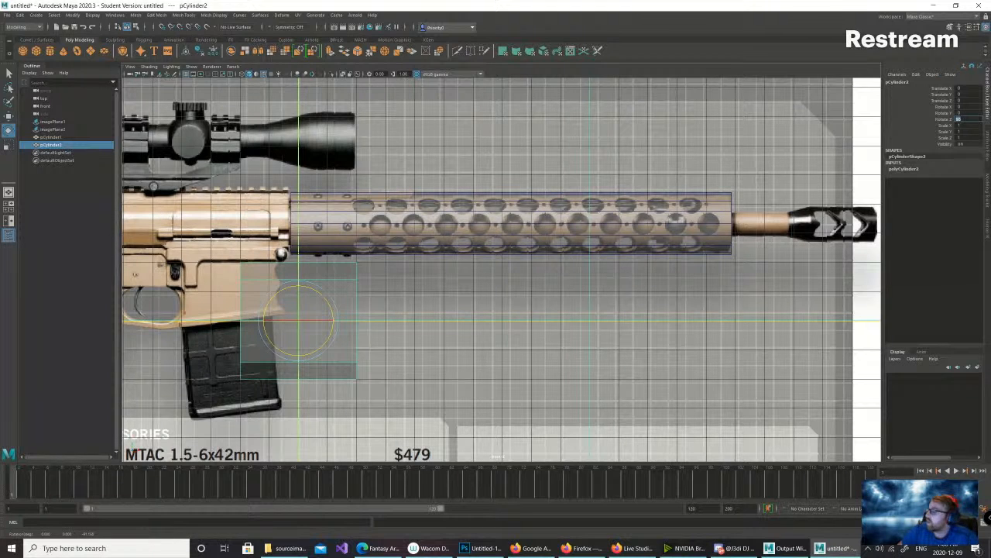
- Set the new cylinder's axis subdivisions to 16
left_click(904, 168)
left_click(969, 188)
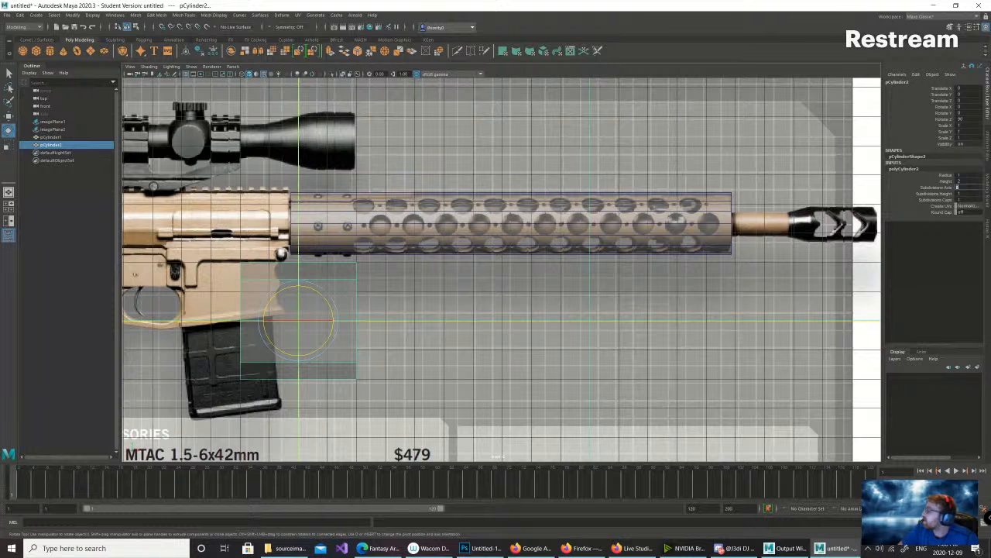
type("16")
key("Return")
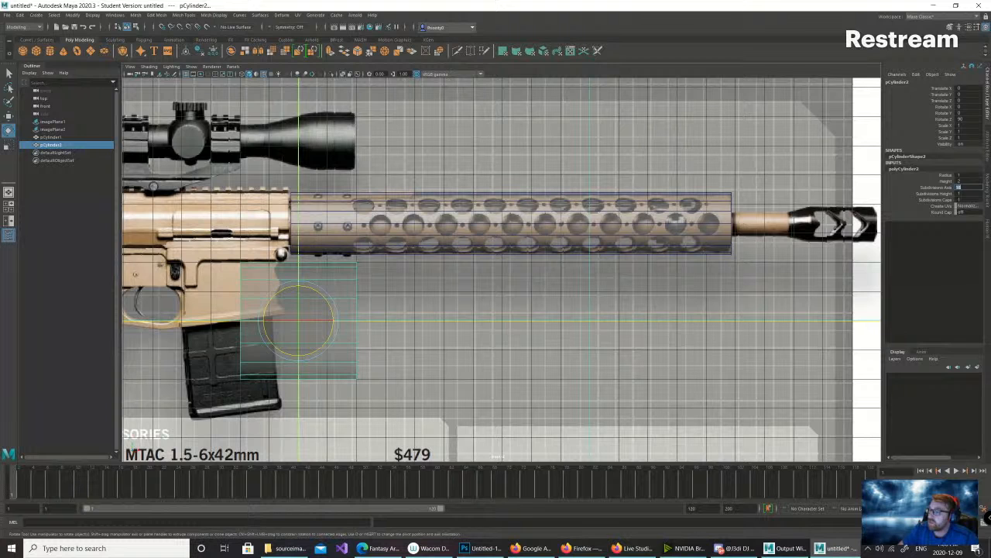
left_click(903, 169)
- Move the cylinder onto the exposed barrel in front of the handguard and scale it uniformly to about 0.206
key("w")
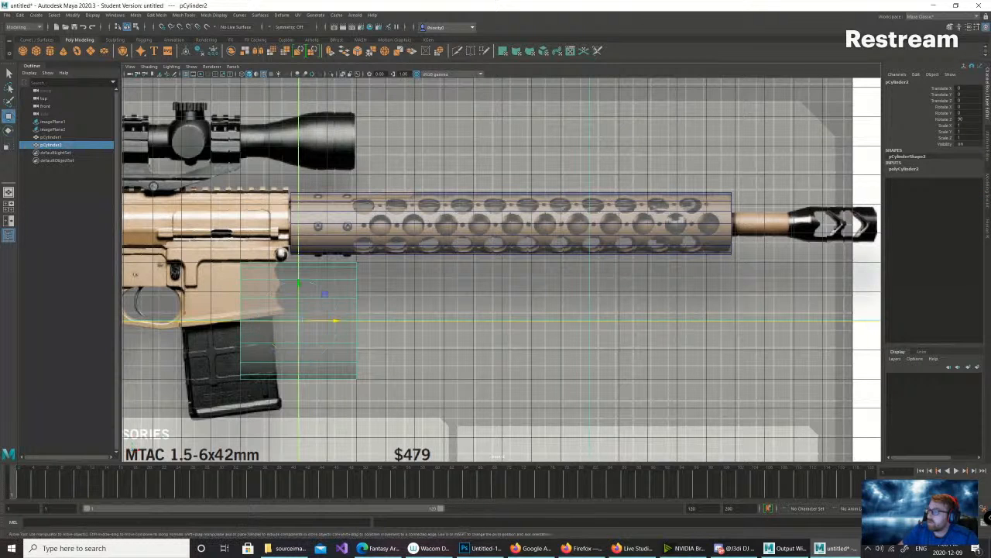
left_click_drag(336, 320, 785, 320)
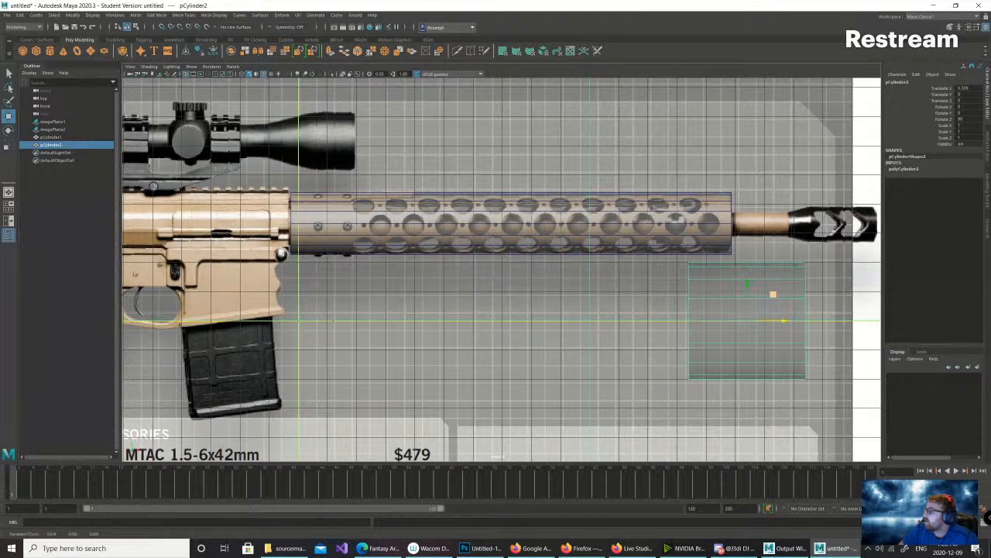
left_click_drag(747, 284, 747, 186)
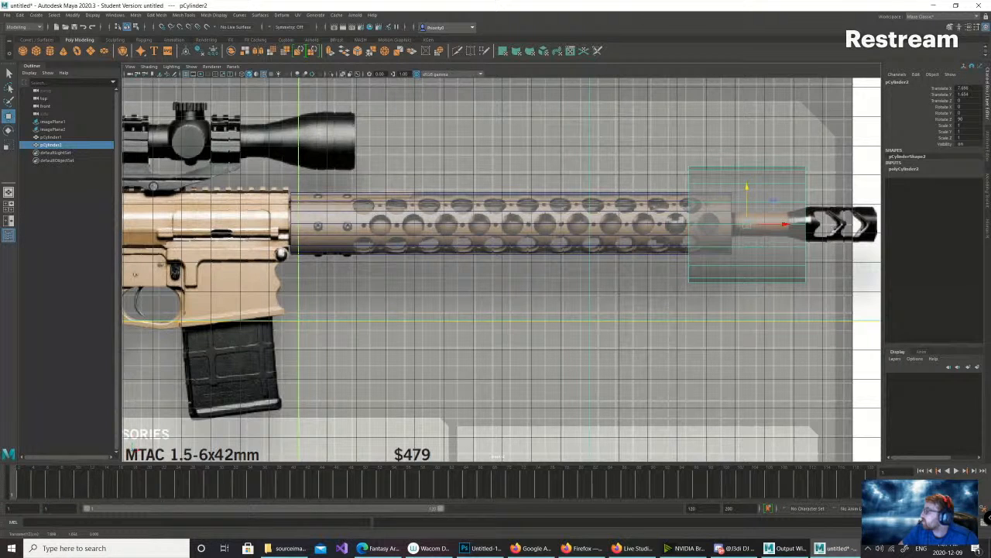
key("r")
left_click_drag(748, 224, 685, 225)
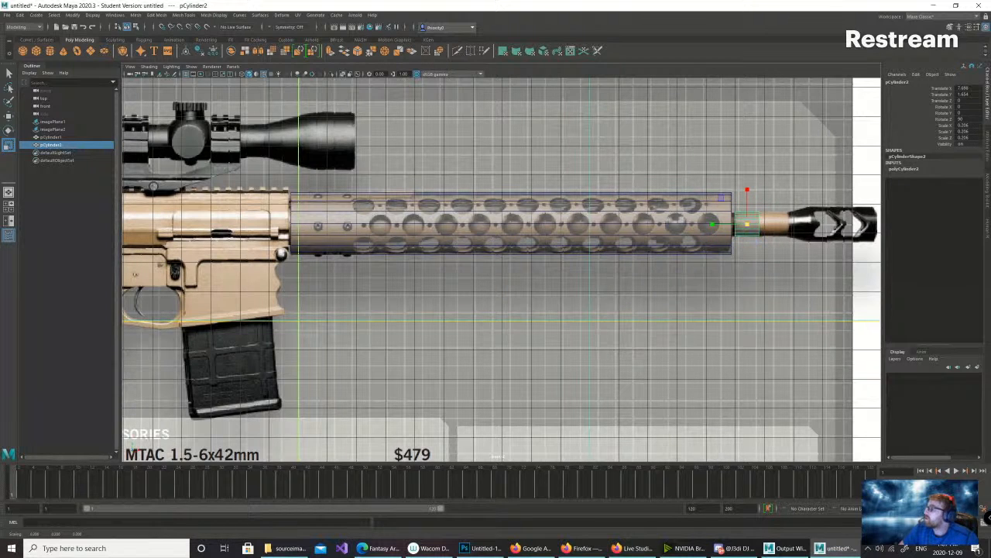
- Move the barrel cylinder's front end vertices forward to the rear edge of the muzzle brake
right_click_drag(755, 225, 716, 225)
left_click_drag(751, 200, 773, 249)
key("w")
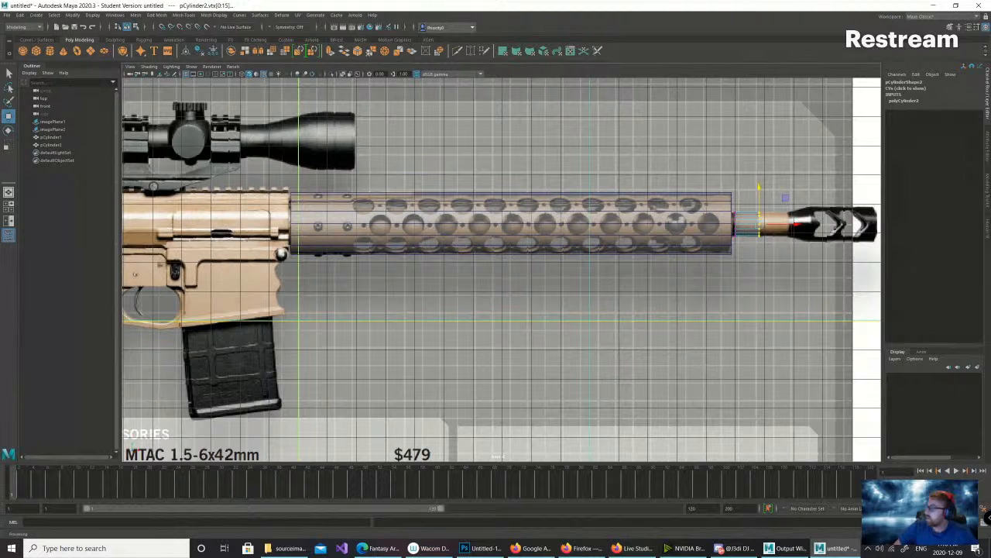
left_click_drag(797, 224, 827, 225)
- Pull the barrel cylinder's rear end vertices back through the handguard to just inside the receiver, and return to object selection
left_click_drag(719, 246, 309, 224)
right_click_drag(310, 225, 264, 224, "alt")
middle_click_drag(263, 225, 391, 201, "alt")
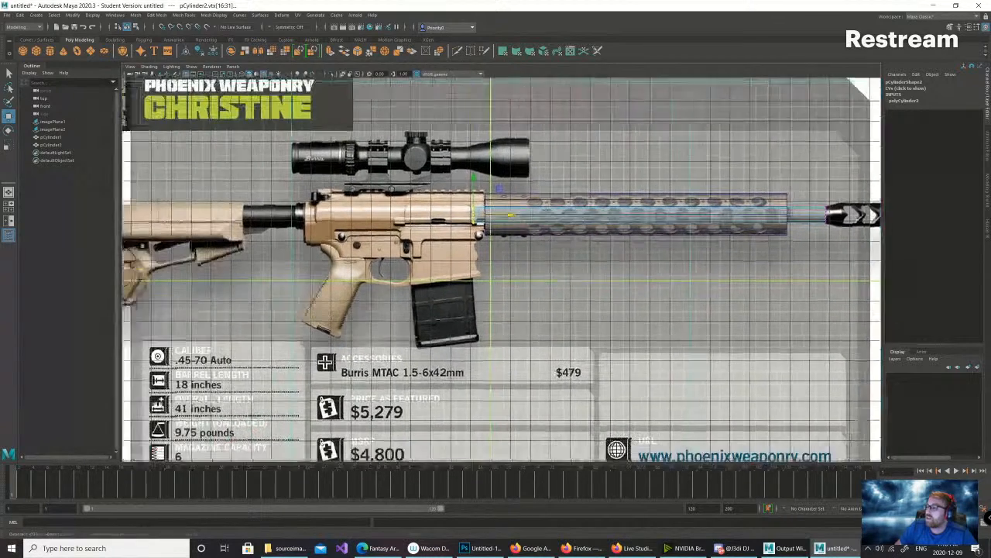
right_click_drag(391, 200, 400, 200, "alt")
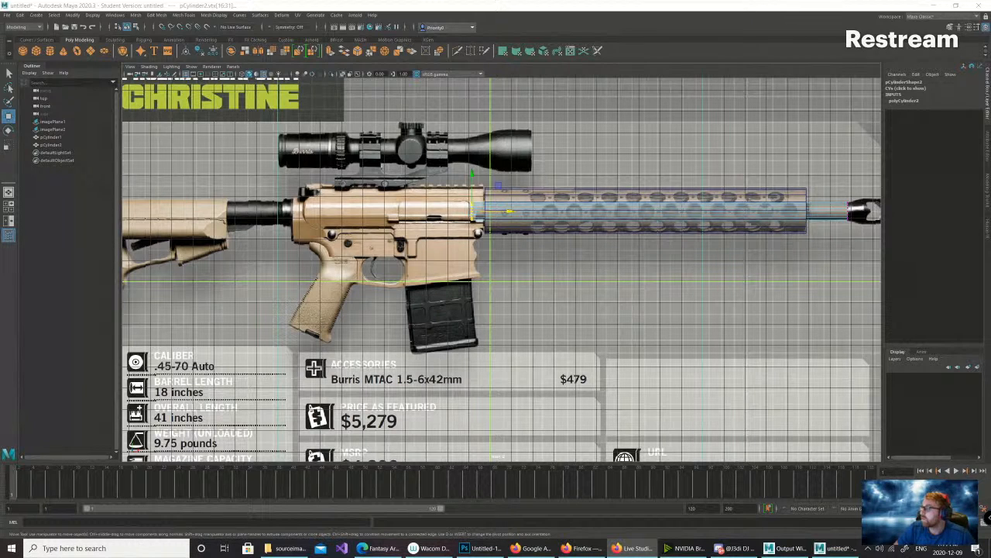
left_click_drag(508, 211, 512, 211)
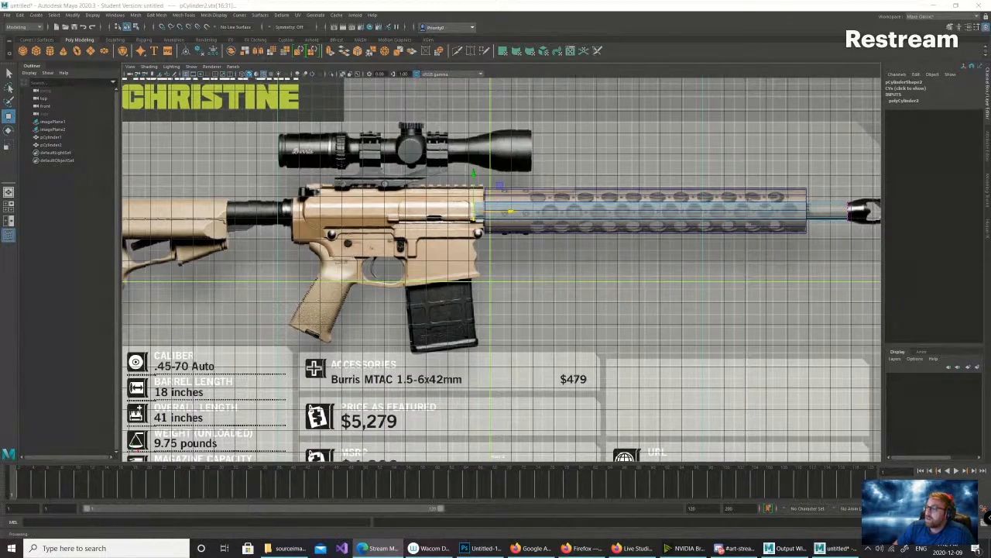
scroll(502, 270, "down", 3)
middle_click_drag(502, 270, 480, 306, "alt")
scroll(565, 282, "up", 2)
scroll(565, 281, "down", 3)
scroll(502, 270, "up", 4)
left_click(802, 268)
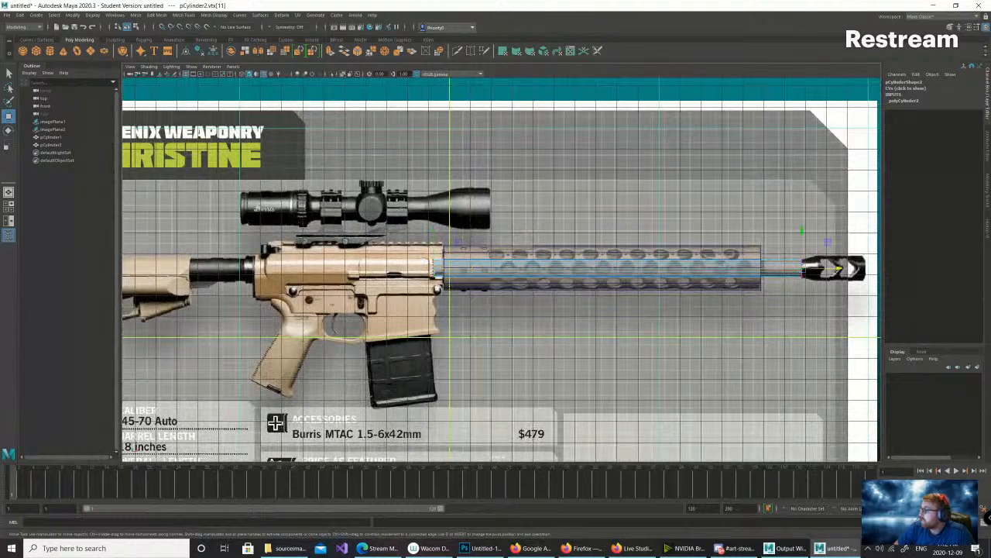
right_click_drag(775, 267, 809, 254)
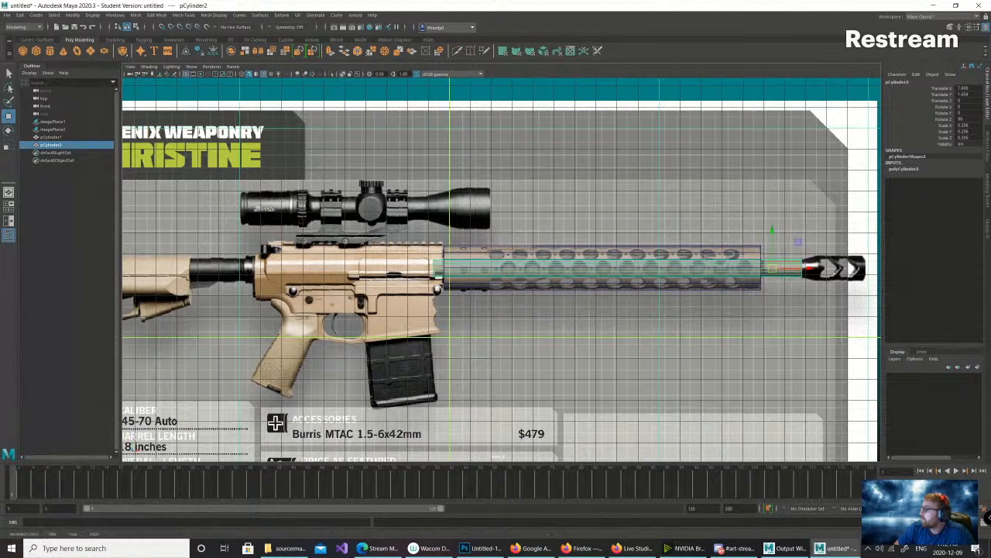
key("space")
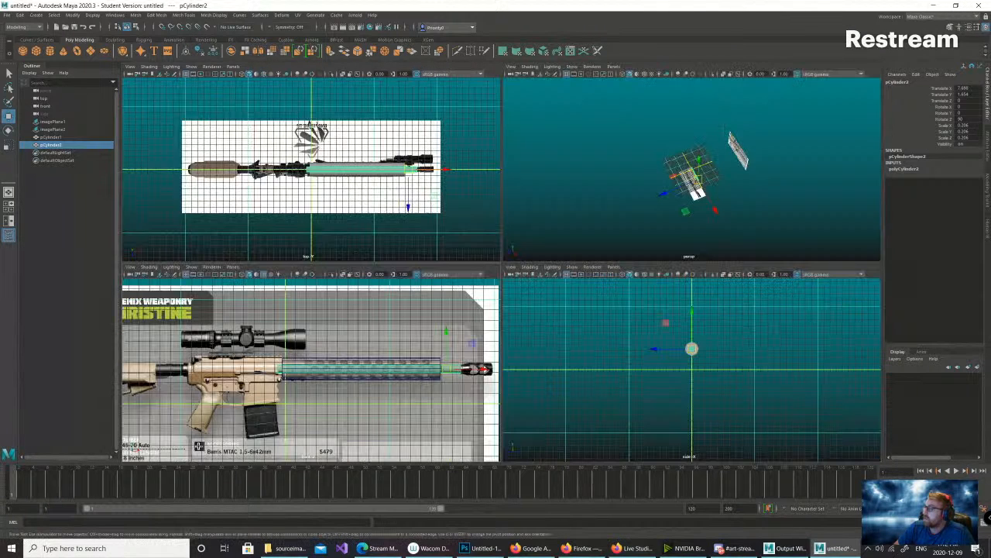
scroll(312, 169, "up", 6)
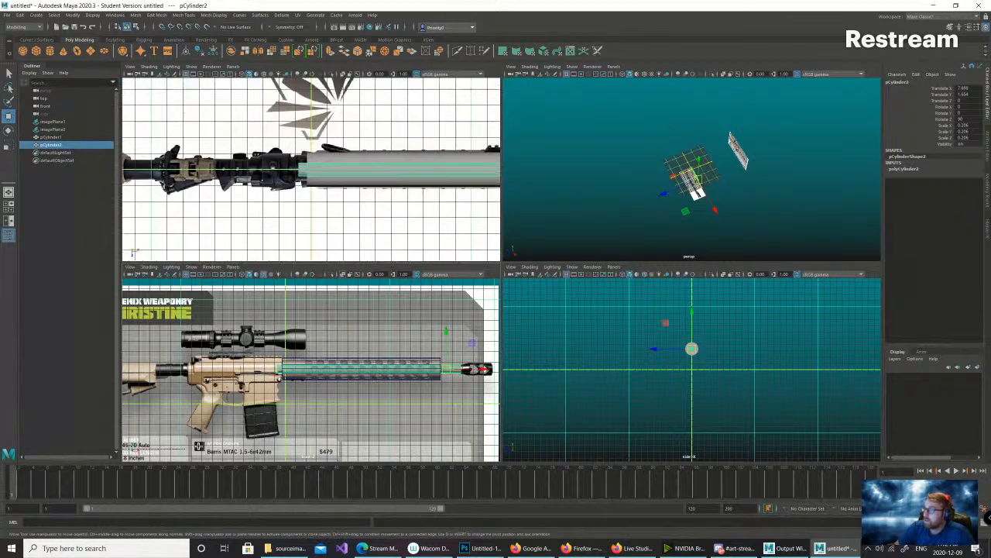
scroll(311, 168, "down", 4)
scroll(311, 169, "up", 1)
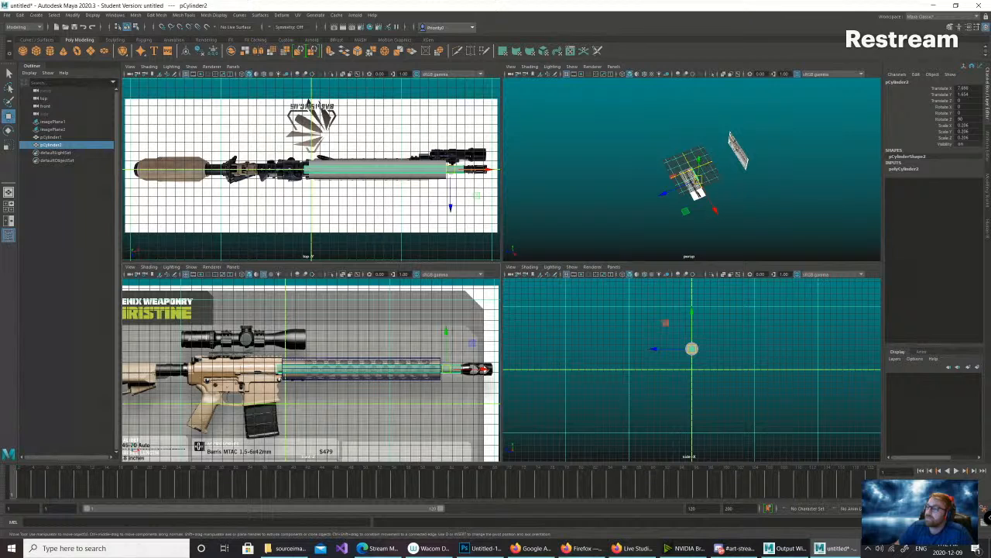
key("space")
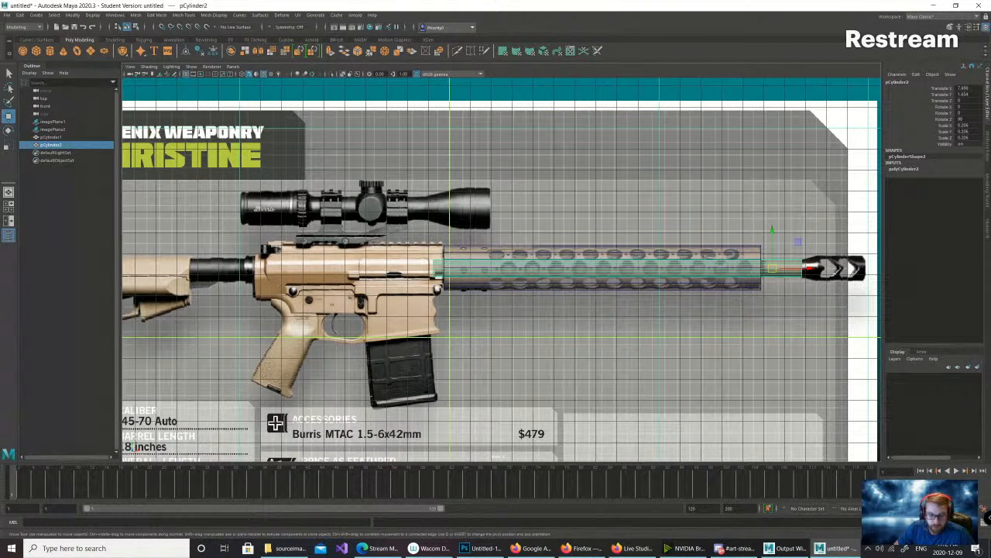
- Duplicate the barrel cylinder and slide the copy back until its front end meets the rear of the receiver
key("ctrl+d")
left_click_drag(798, 268, 262, 268)
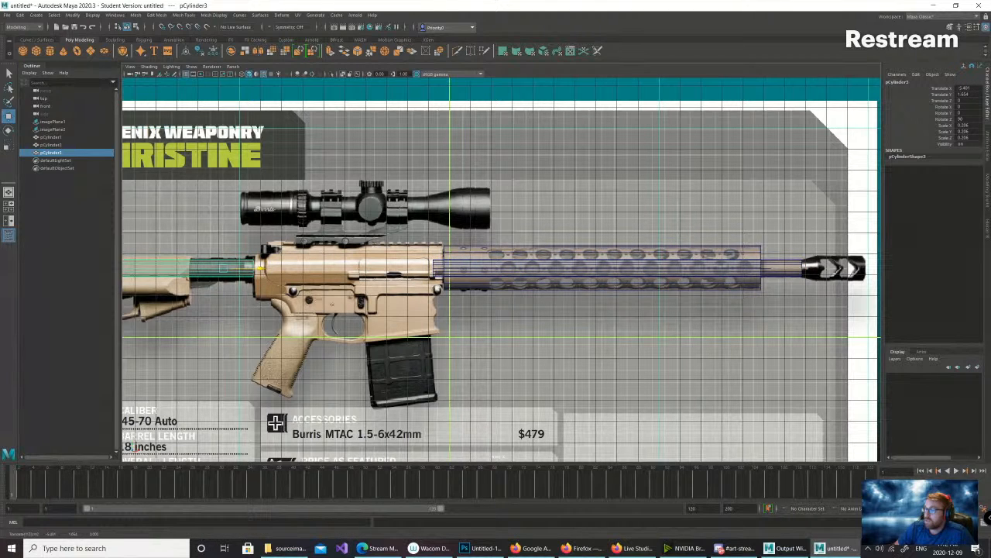
scroll(249, 265, "down", 4)
middle_click_drag(249, 265, 527, 302, "alt")
scroll(528, 302, "down", 1)
scroll(528, 302, "up", 1)
- Move the copy's rear end vertices forward to shorten it to the narrow collar behind the receiver, and return to object selection
right_click(288, 302)
right_click_drag(288, 303, 251, 303)
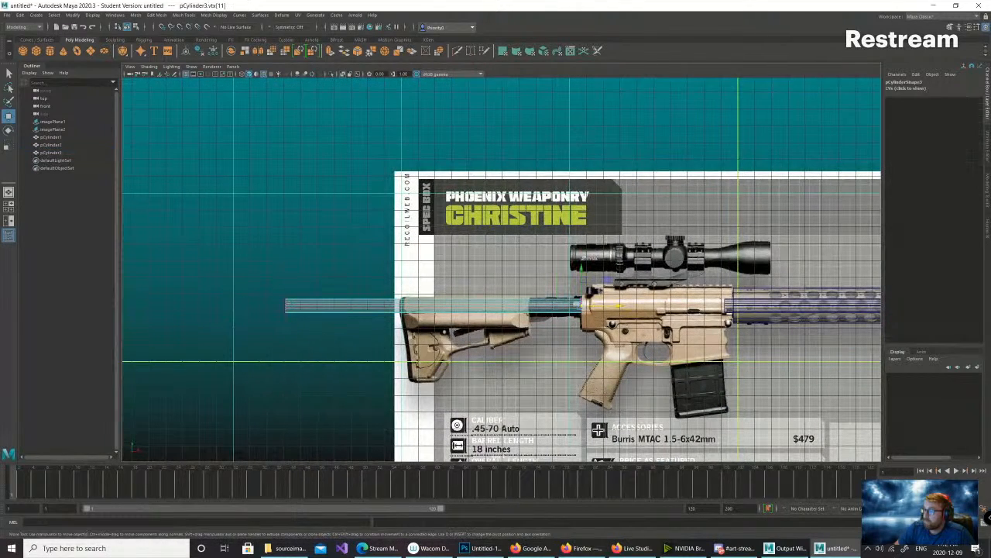
left_click_drag(260, 276, 608, 305)
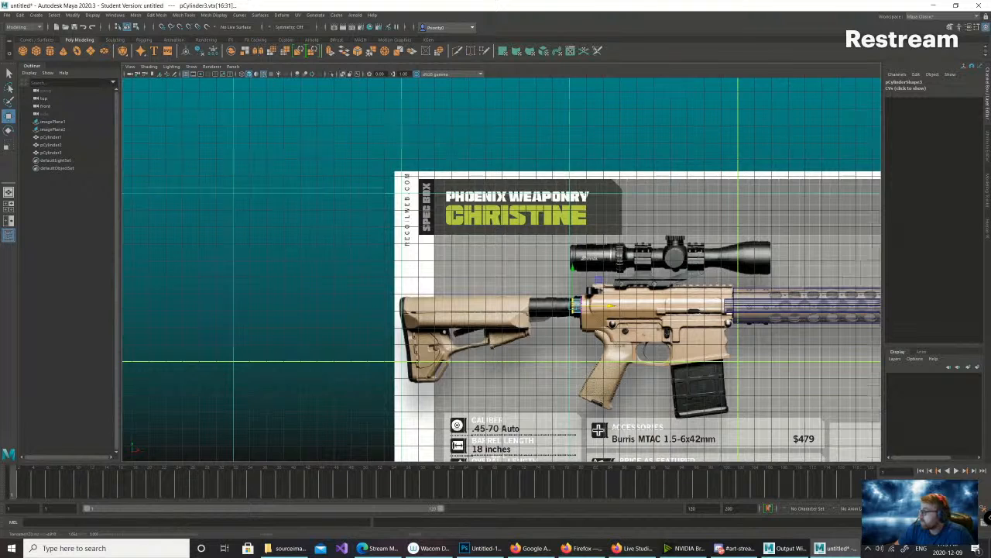
scroll(608, 305, "up", 3)
scroll(501, 269, "up", 2)
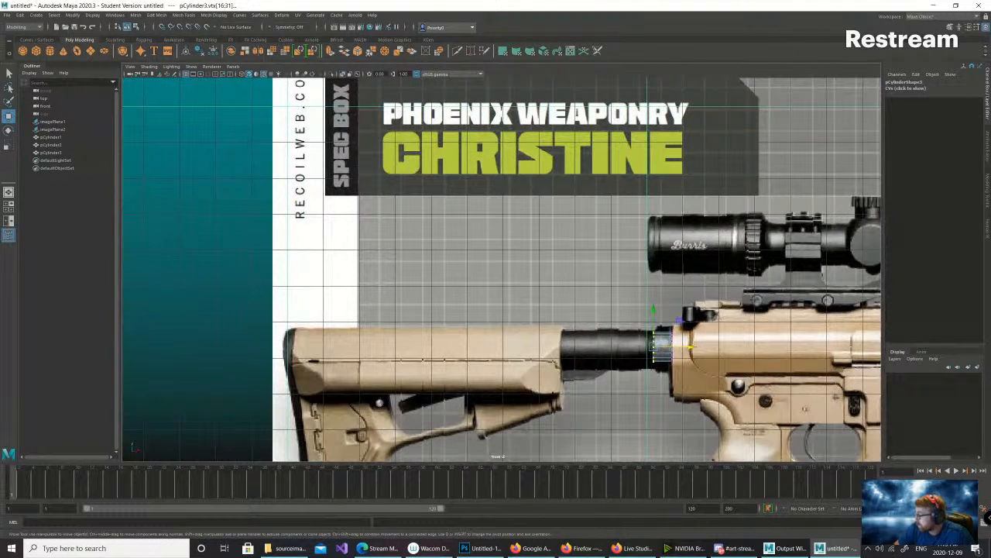
scroll(507, 273, "up", 1)
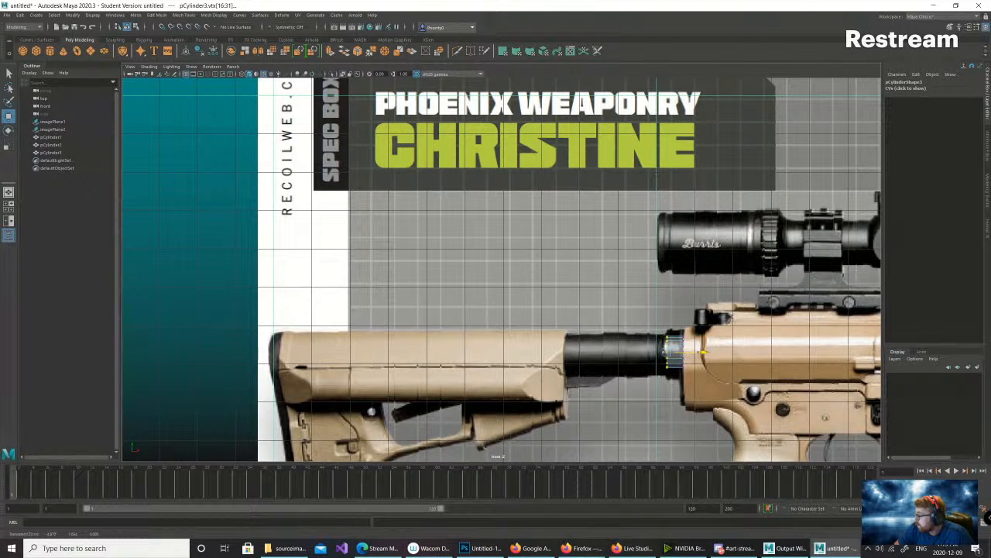
right_click_drag(675, 337, 708, 325)
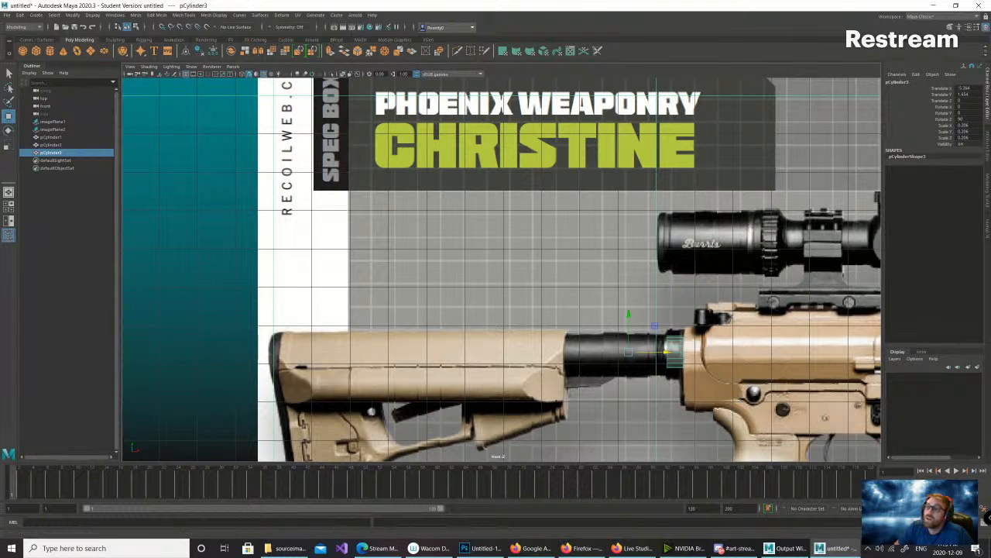
- Center the collar cylinder's pivot and scale it uniformly to about 0.318 to match the collar's thickness
left_click(72, 15)
left_click(90, 71)
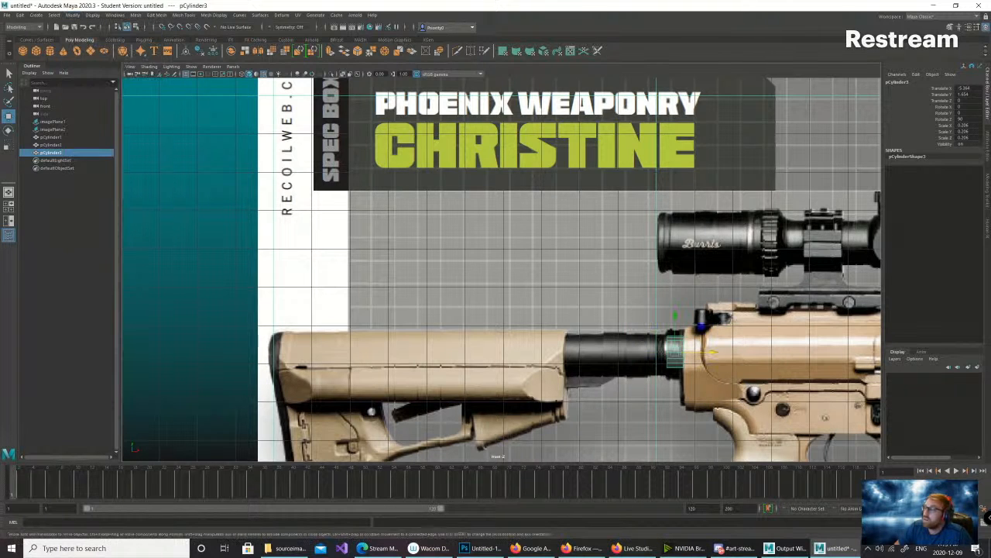
key("r")
left_click_drag(675, 352, 707, 352)
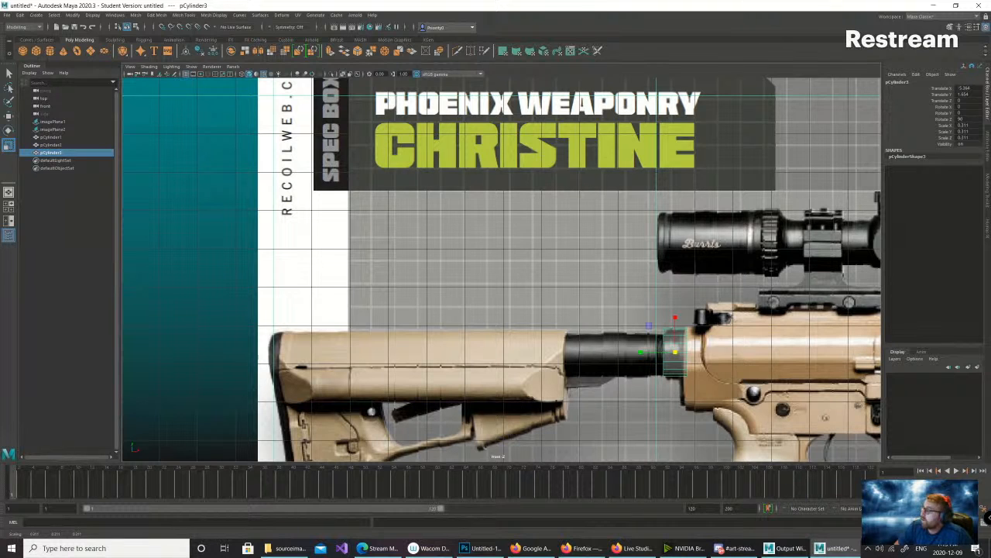
left_click_drag(675, 352, 680, 352)
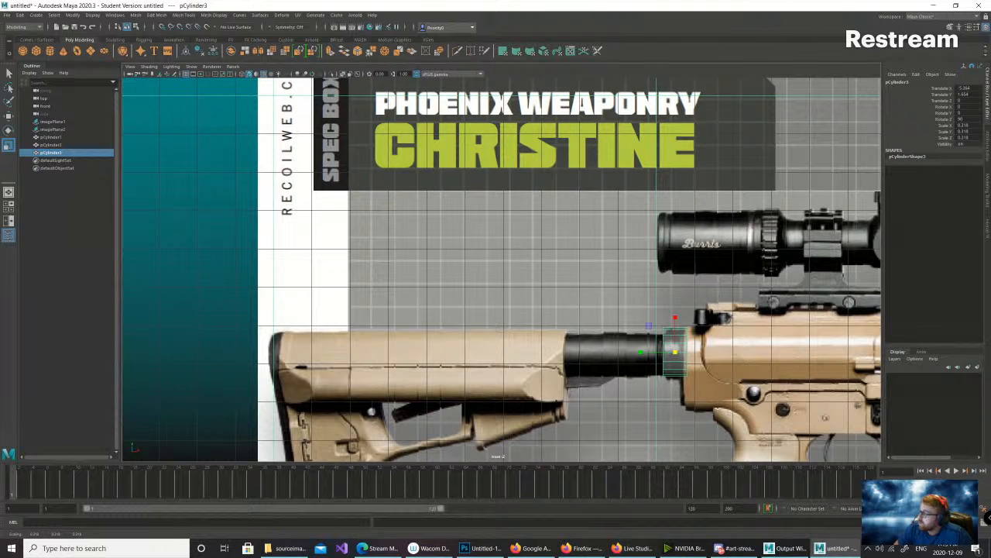
- Move the collar cylinder's rear end vertices slightly forward to the collar's rear edge, and return to object selection
right_click_drag(663, 333, 629, 334)
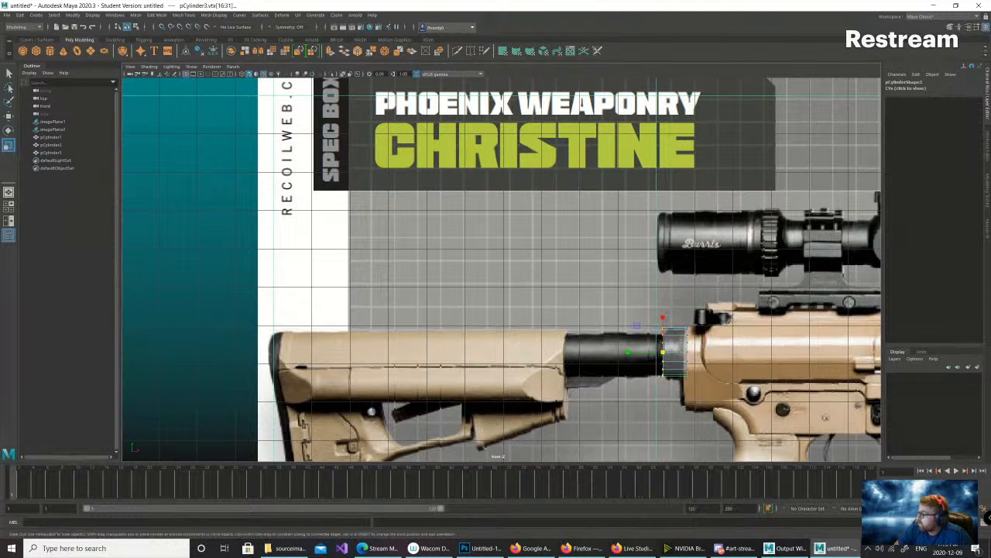
left_click_drag(632, 314, 674, 384)
left_click_drag(701, 353, 705, 352)
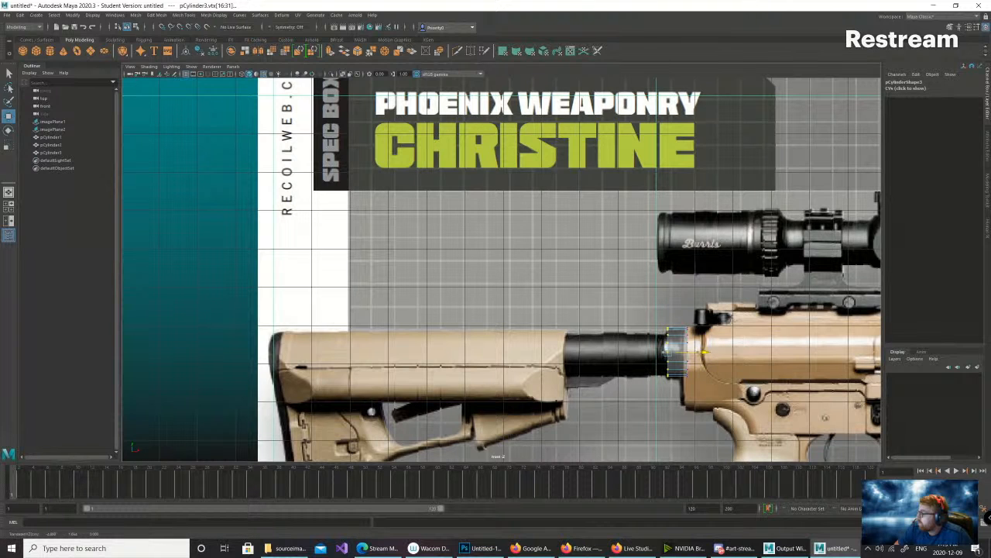
right_click(675, 336)
right_click_drag(676, 336, 714, 326)
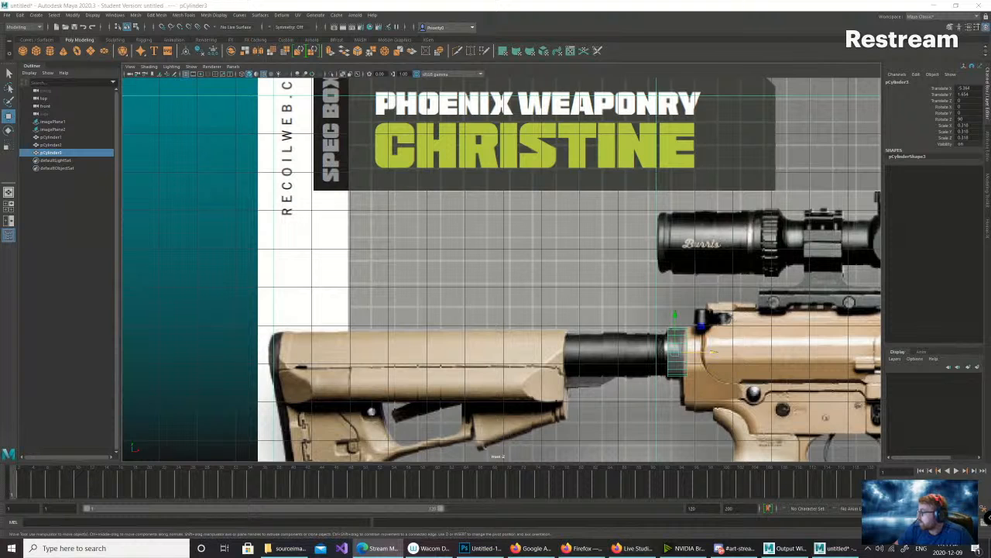
right_click_drag(677, 337, 711, 327)
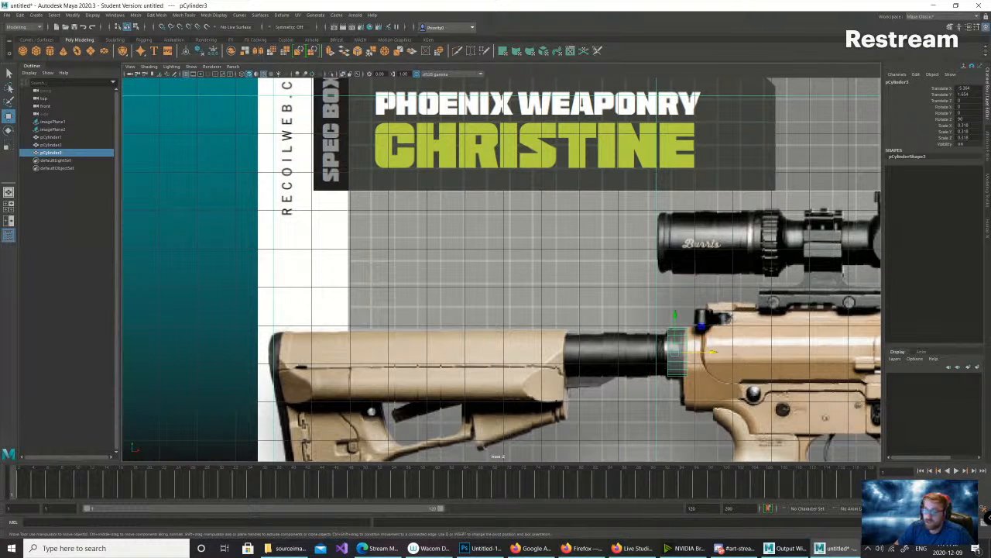
- Duplicate the collar cylinder, slide the copy back onto the black buffer tube and scale it uniformly to about 0.291
key("ctrl+d")
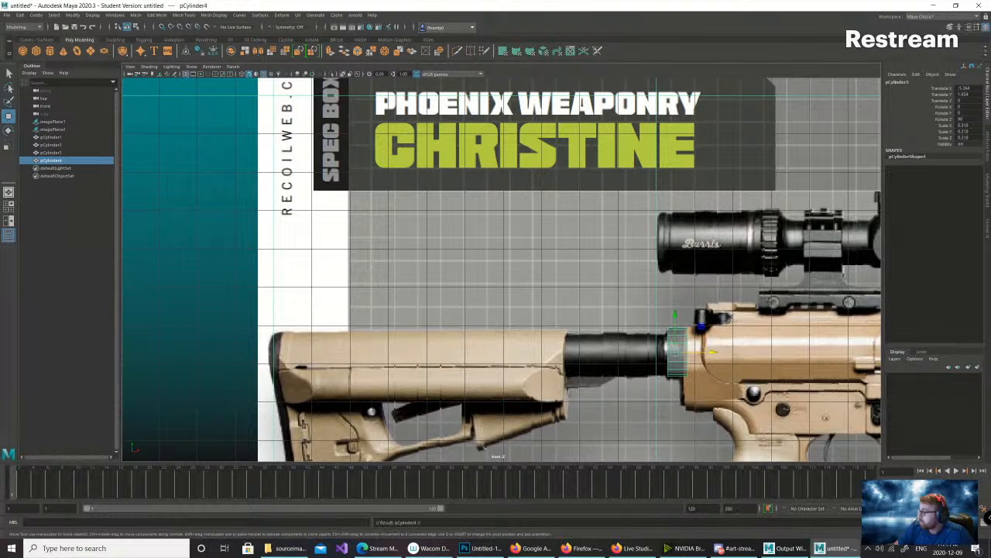
left_click_drag(713, 353, 645, 351)
key("r")
key("w")
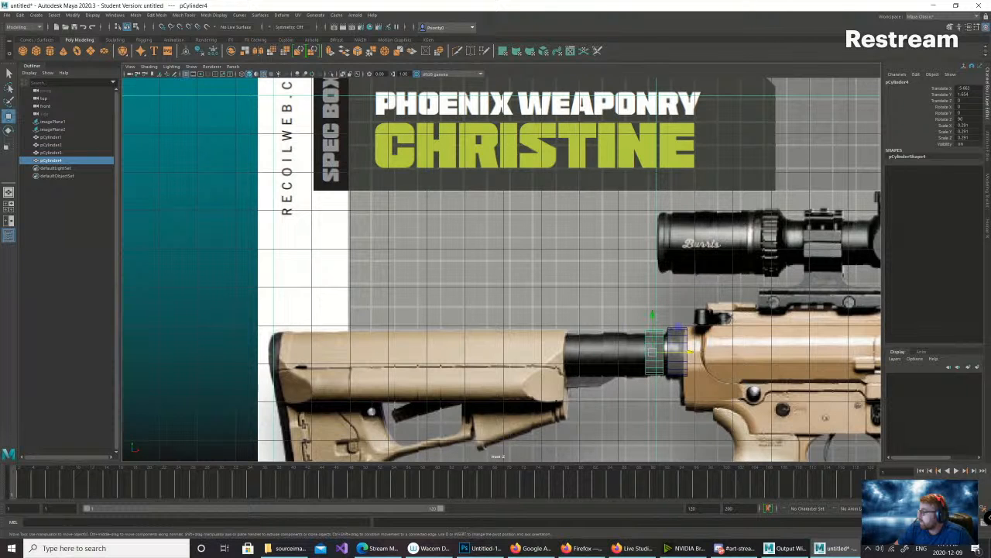
- Nudge the ring cylinder behind the collar into line with the buffer tube's front and scale it uniformly to about 0.267
left_click_drag(652, 314, 652, 317)
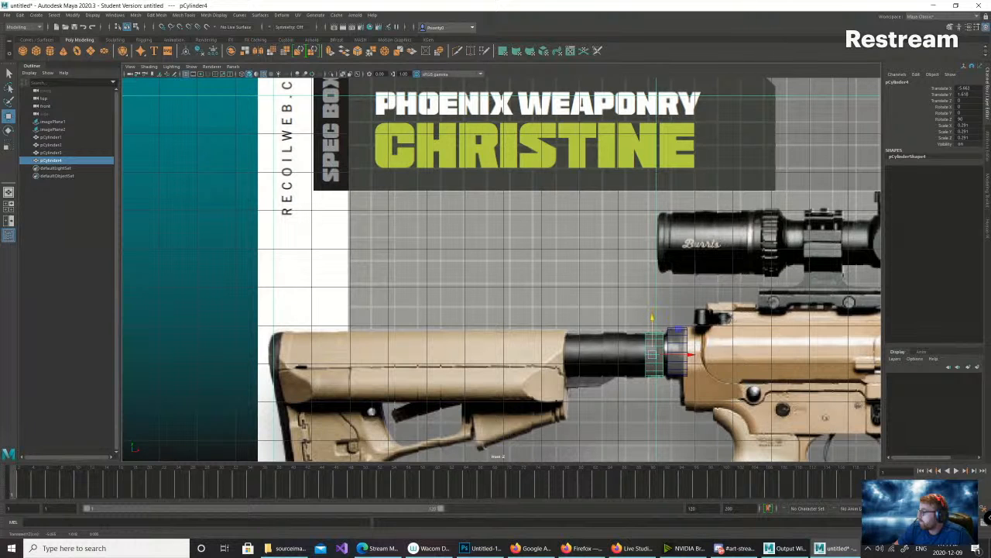
key("r")
left_click_drag(652, 354, 650, 354)
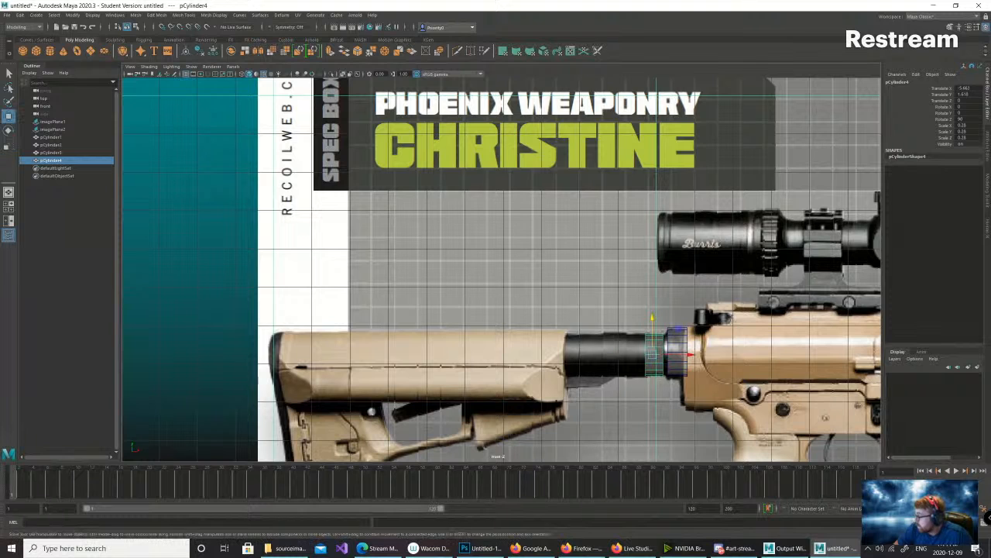
key("w")
left_click_drag(652, 316, 652, 317)
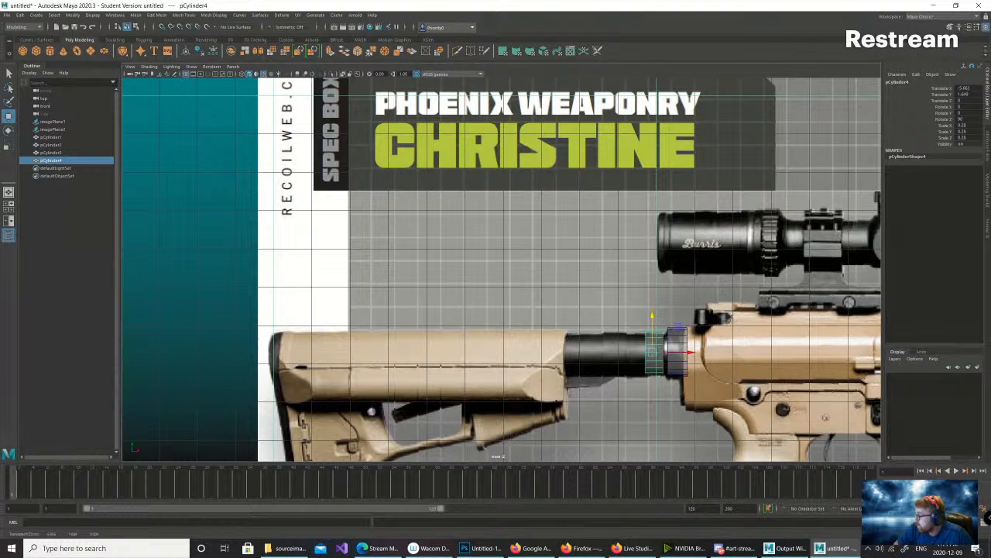
left_click_drag(689, 351, 690, 351)
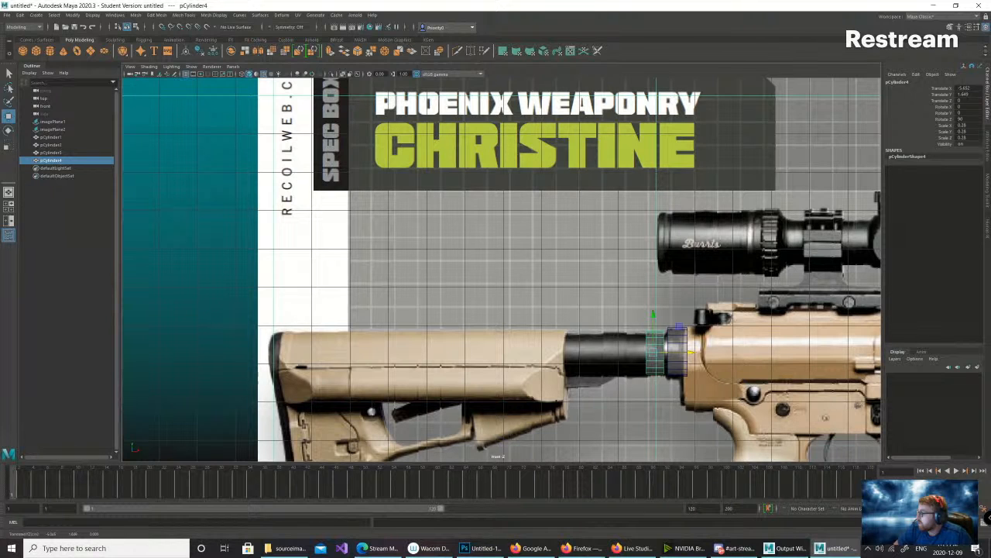
key("r")
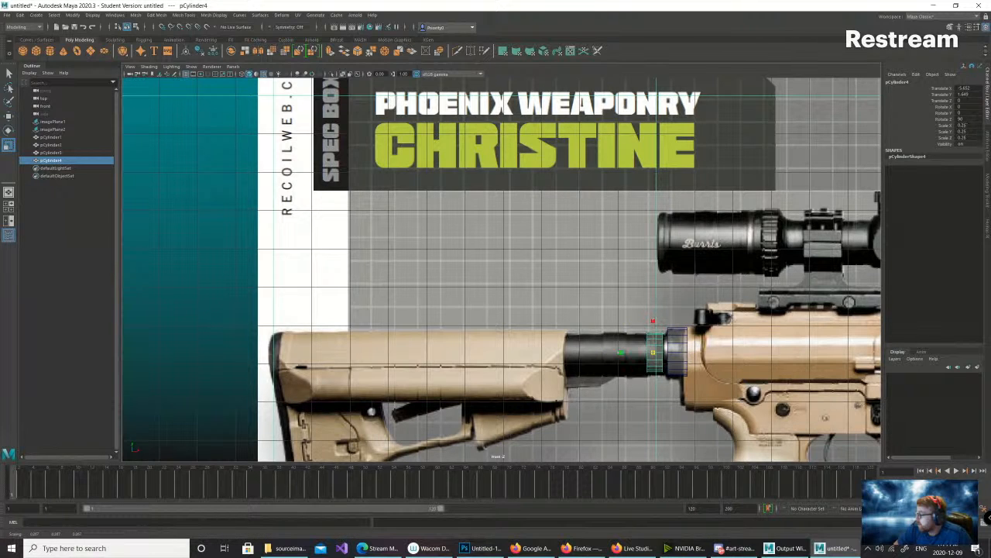
left_click_drag(650, 353, 652, 353)
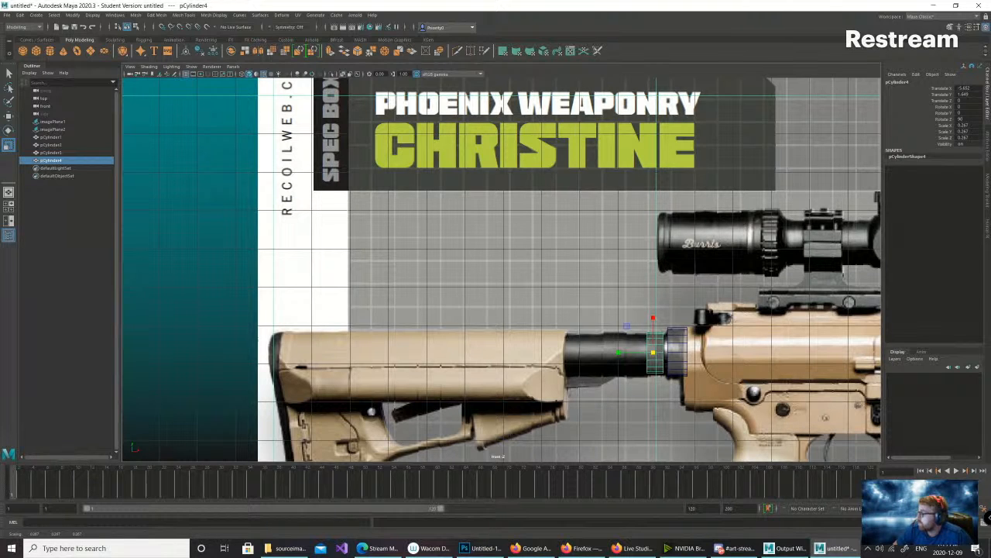
right_click_drag(649, 348, 681, 329)
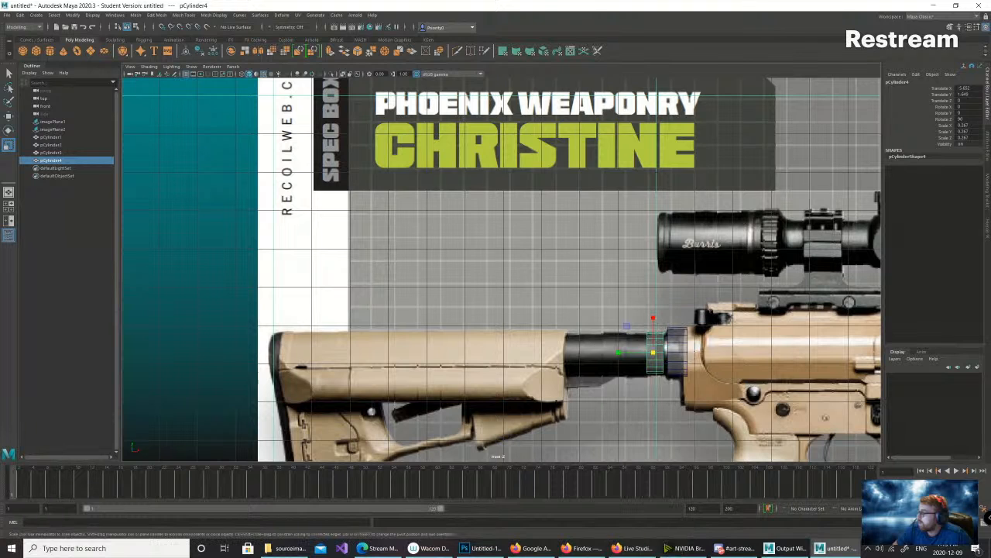
- Duplicate the ring cylinder, slide the copy back along the buffer tube and scale it uniformly to about 0.294
key("ctrl+d")
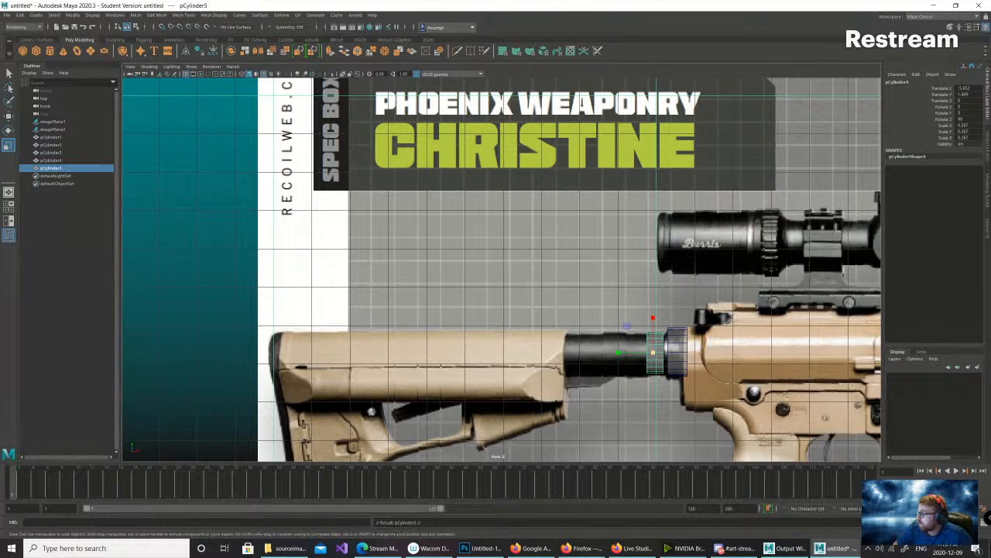
key("w")
left_click_drag(690, 352, 639, 352)
key("r")
key("w")
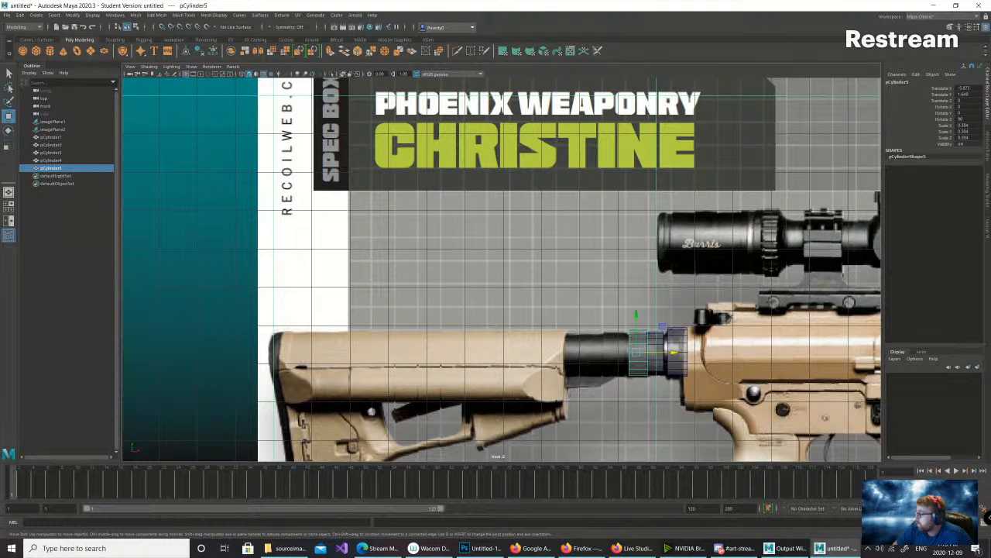
key("r")
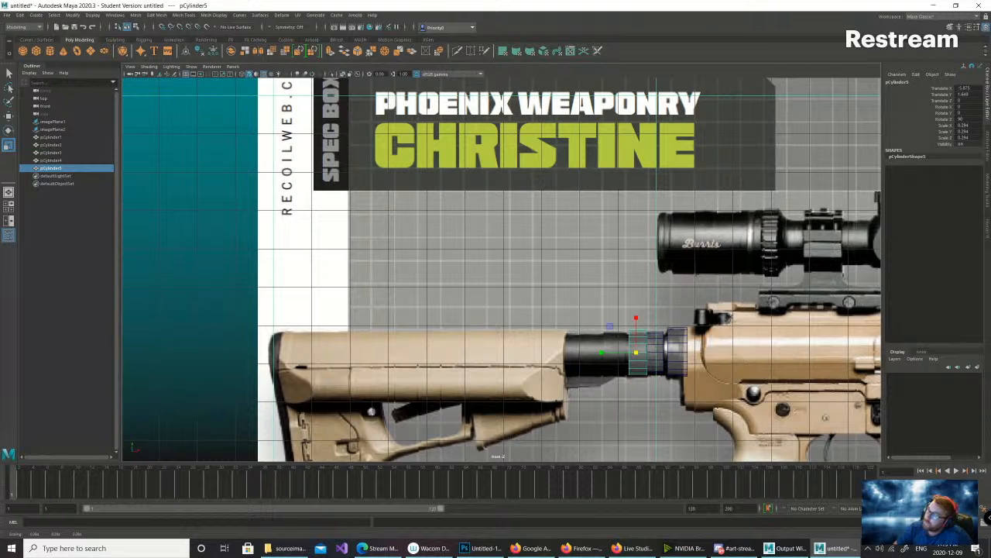
- Move the copy's rear end vertices back to the front edge of the stock, and return to object selection
right_click(629, 338)
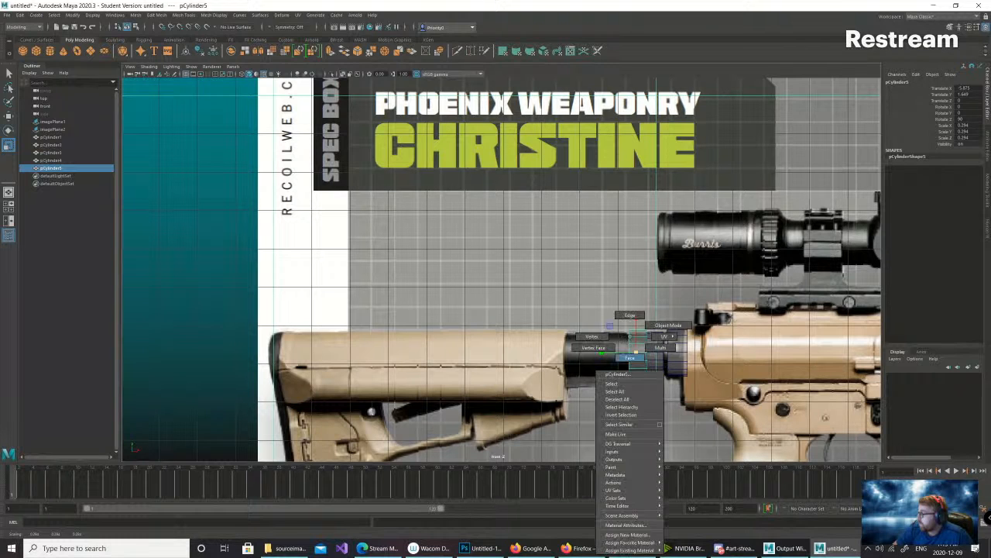
left_click(591, 337)
left_click_drag(592, 351, 639, 390)
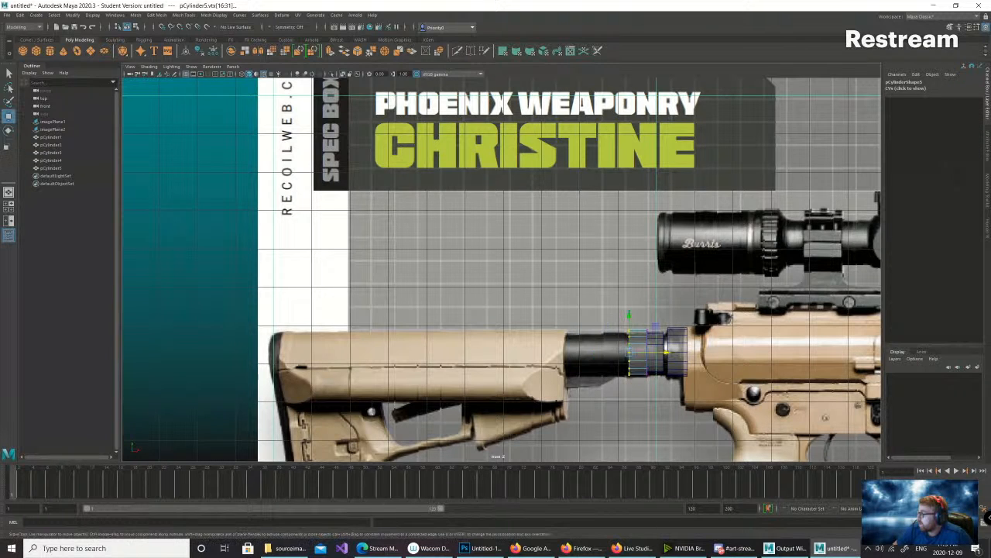
left_click_drag(666, 352, 601, 352)
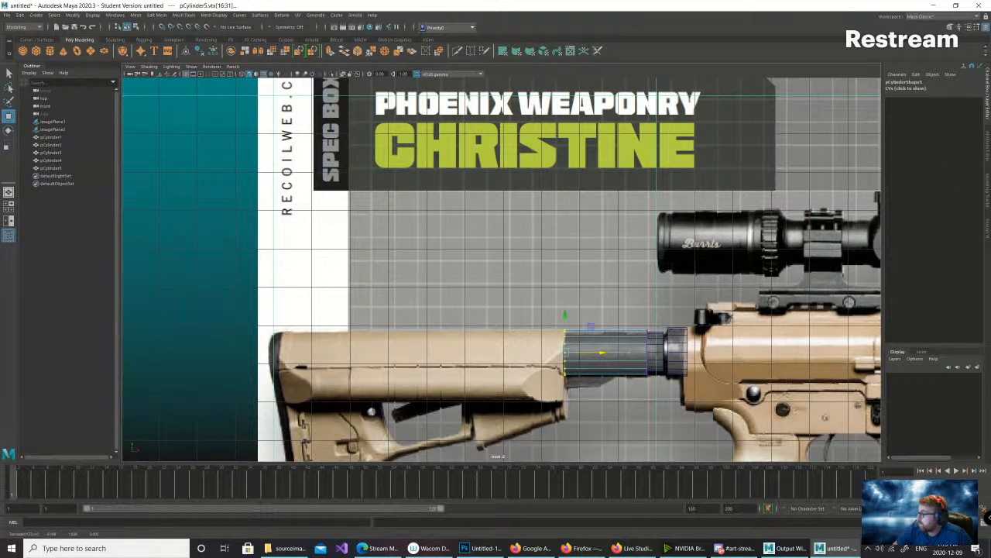
key("F8")
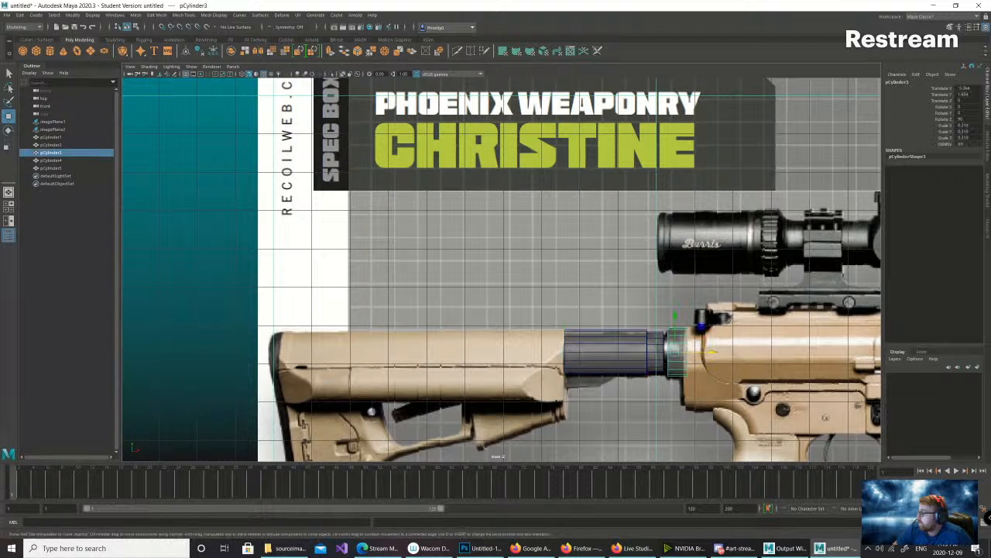
- Select the collar, ring and buffer tube cylinders together and lower them slightly to match the side reference
left_click(655, 353, "shift")
left_click(620, 352, "shift")
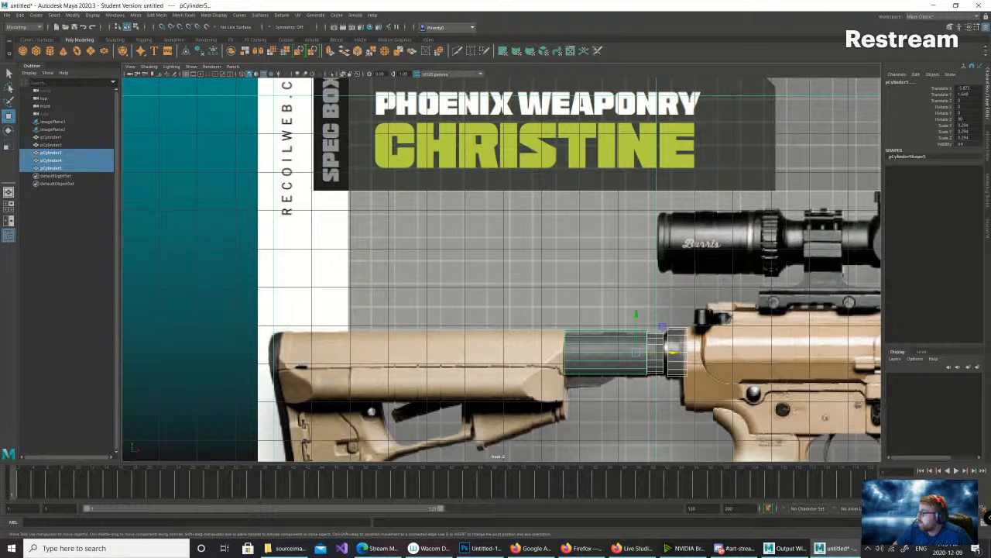
left_click_drag(636, 314, 636, 319)
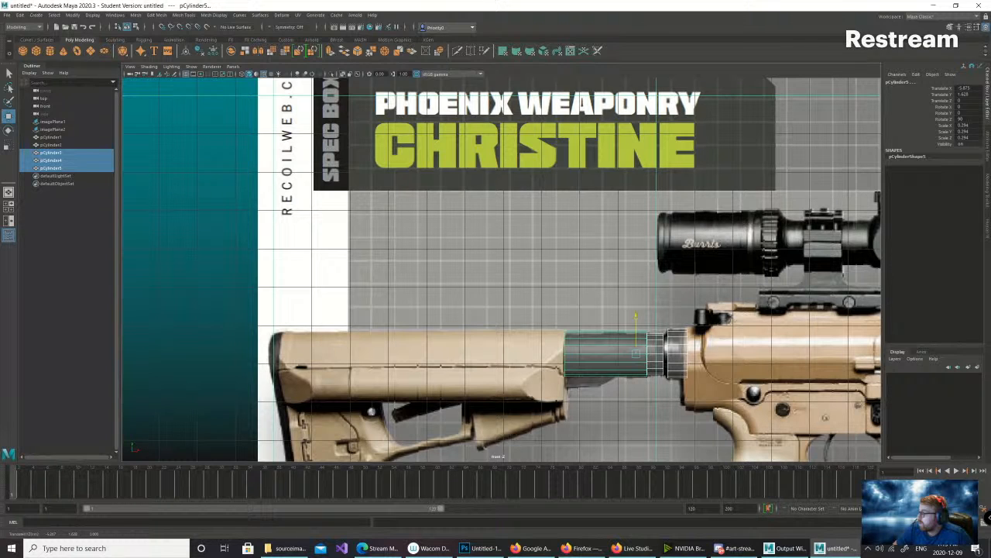
left_click_drag(636, 319, 636, 319)
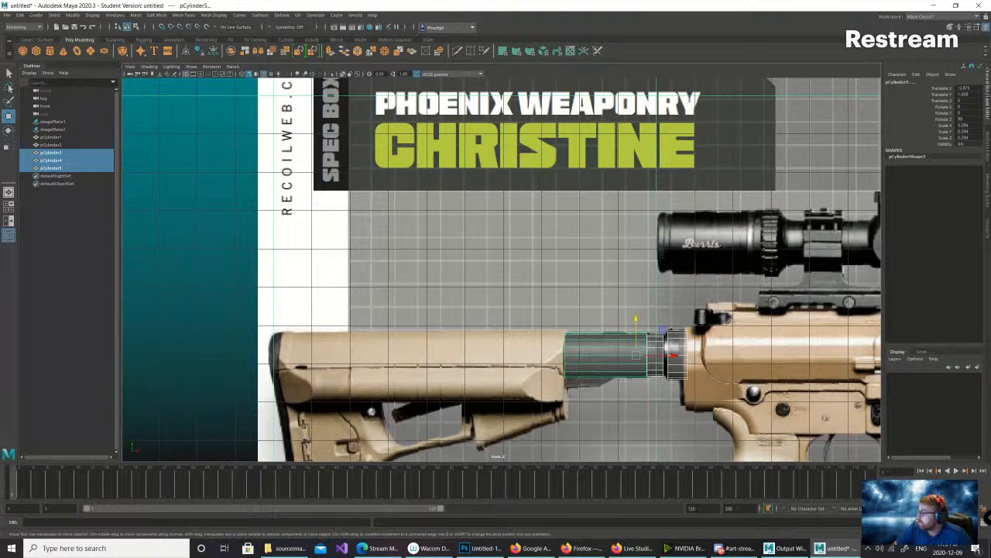
- Show the four-view layout and compare the blocked-out cylinders with the rifle reference from stock to muzzle
scroll(502, 270, "down", 8)
scroll(502, 270, "up", 1)
middle_click_drag(589, 309, 429, 331, "alt")
scroll(501, 270, "up", 2)
scroll(502, 270, "down", 3)
scroll(502, 270, "up", 1)
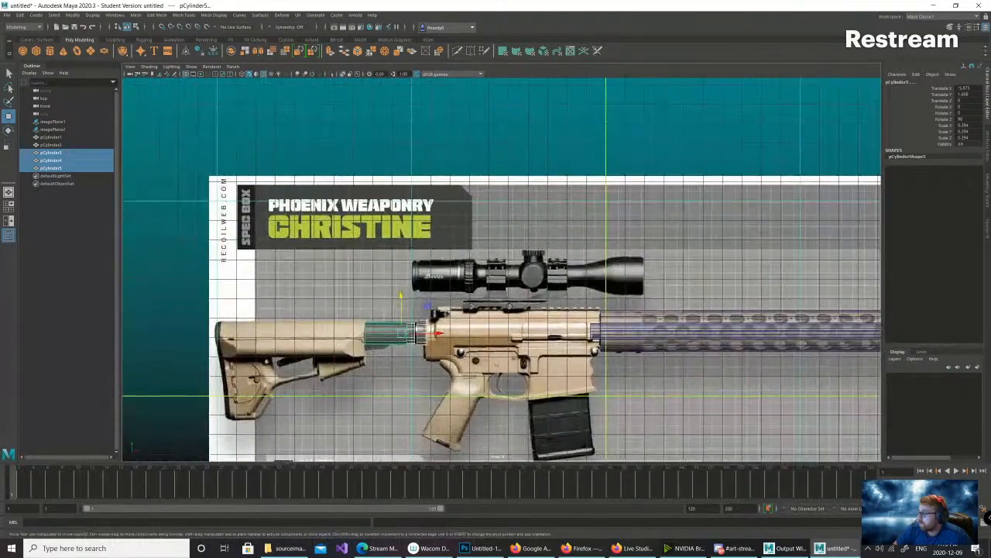
middle_click_drag(502, 270, 453, 205, "alt")
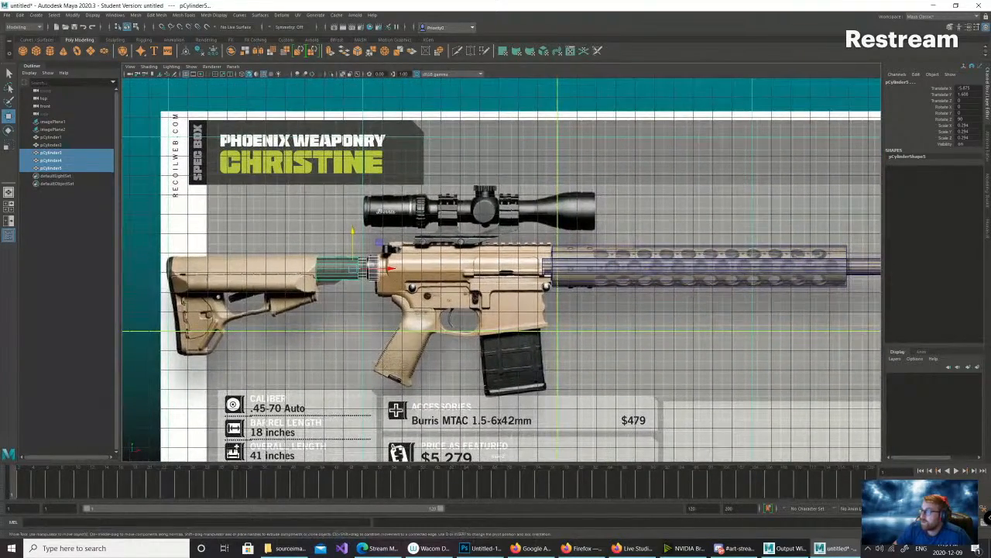
key("space")
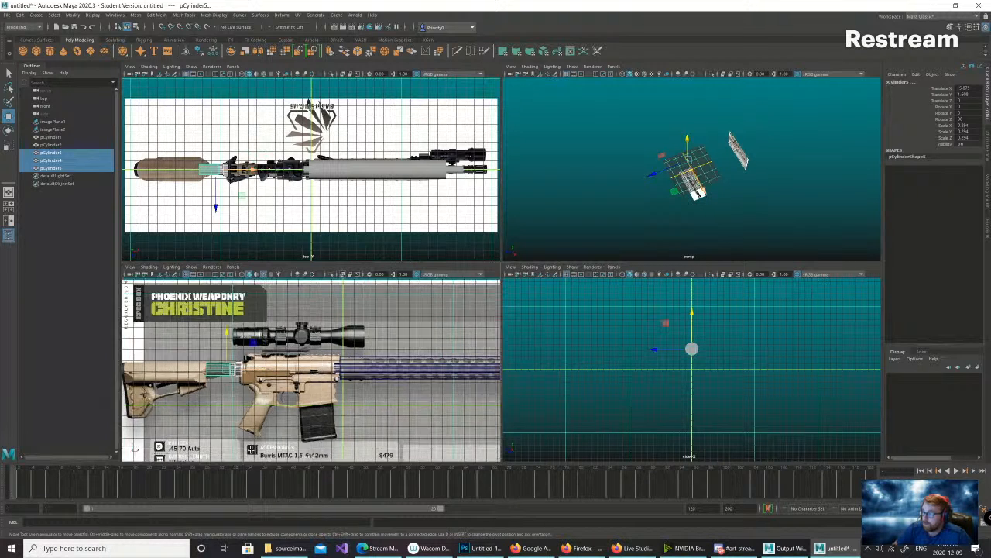
scroll(310, 371, "up", 4)
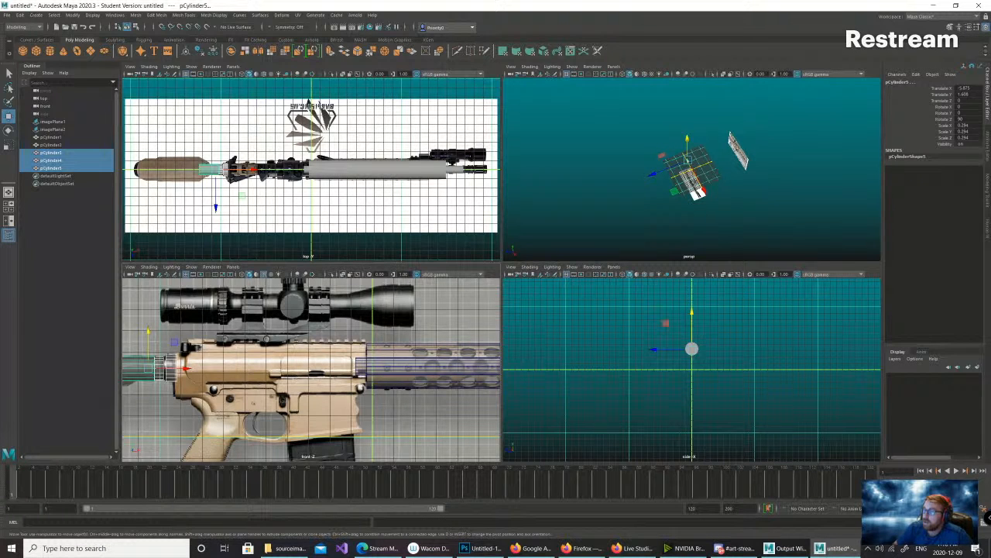
scroll(310, 371, "down", 5)
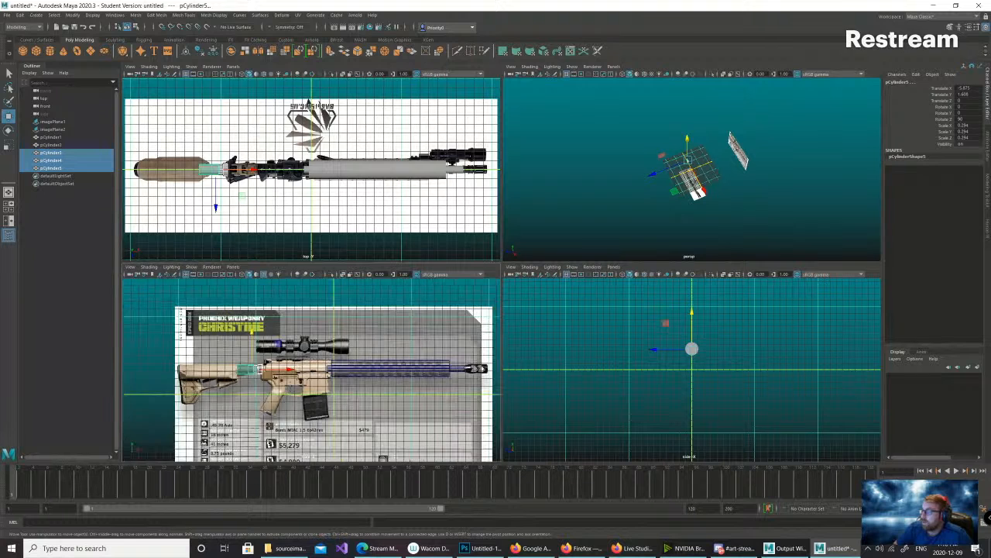
scroll(311, 371, "up", 2)
middle_click_drag(310, 371, 214, 362, "alt")
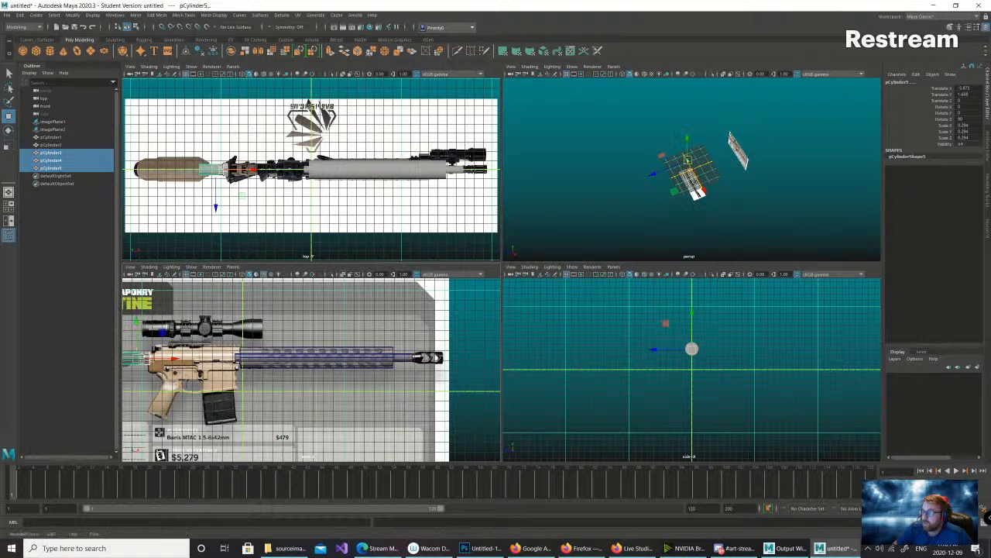
scroll(311, 371, "up", 3)
scroll(310, 371, "down", 3)
scroll(311, 370, "up", 1)
middle_click_drag(193, 375, 437, 365, "alt")
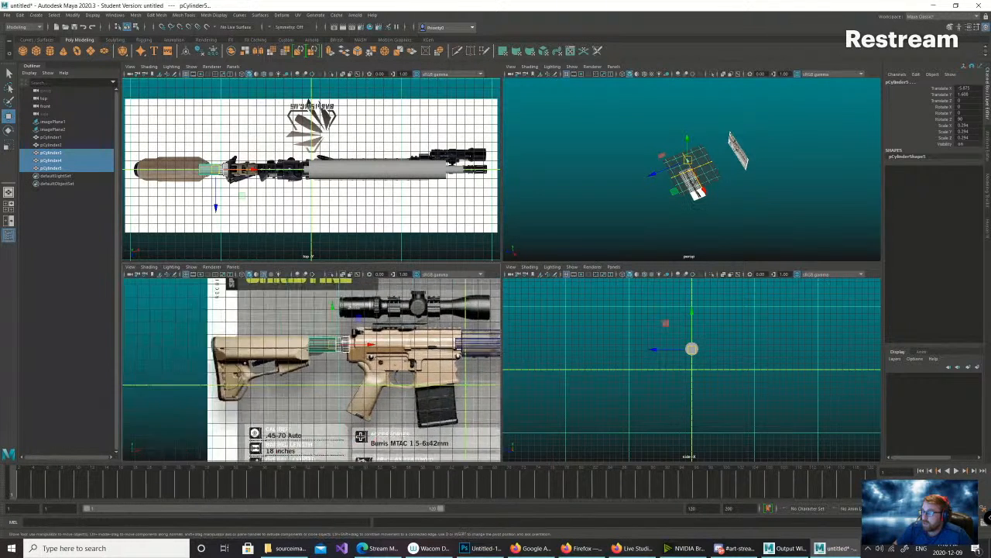
- Duplicate the narrow ring cylinder behind the collar and move the copy forward along X onto the muzzle brake
scroll(310, 371, "up", 5)
left_click(371, 322)
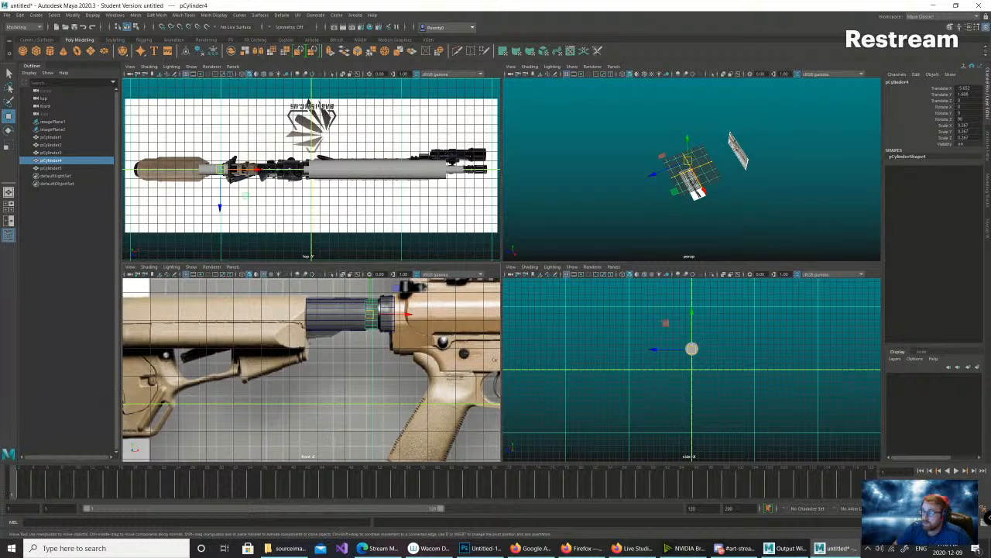
key("ctrl+d")
left_click_drag(408, 314, 482, 314)
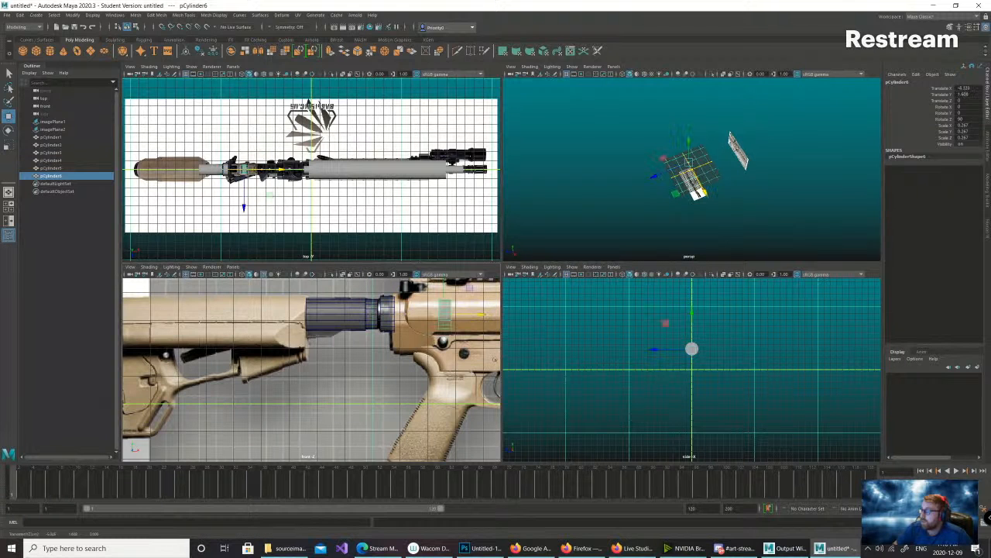
scroll(481, 314, "down", 10)
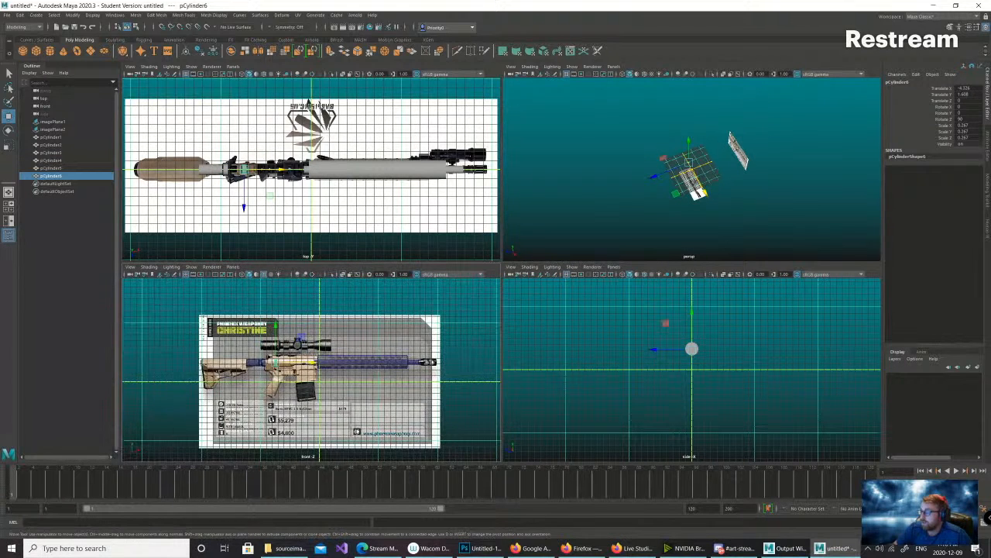
left_click_drag(313, 363, 464, 362)
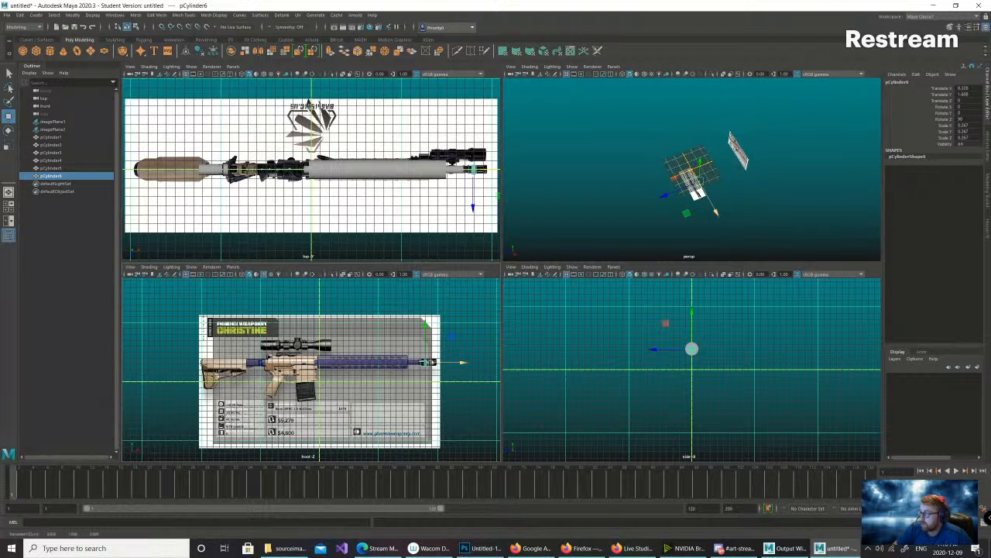
- Slide the copied cylinder back to the muzzle brake's rear end and raise it slightly to center it on the barrel
scroll(464, 362, "up", 5)
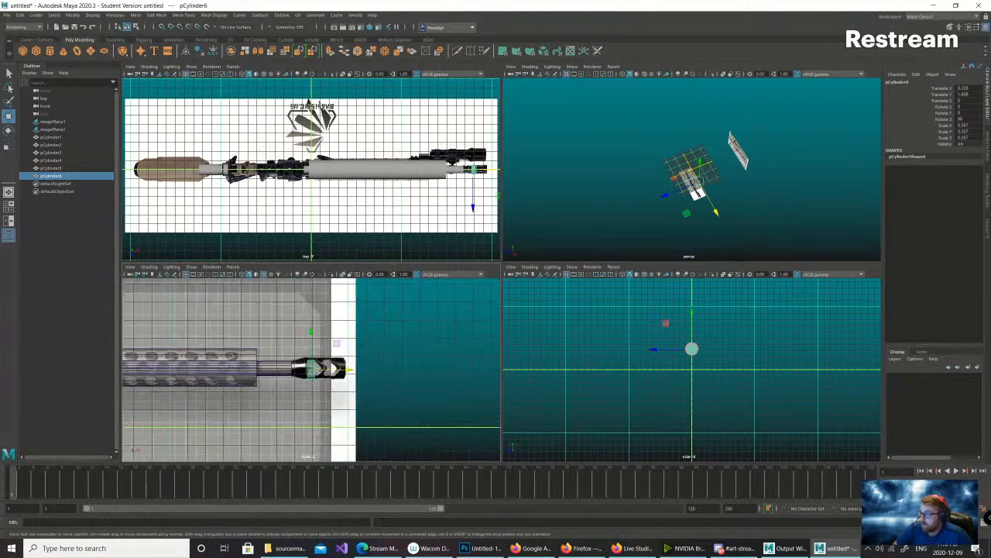
scroll(314, 366, "up", 2)
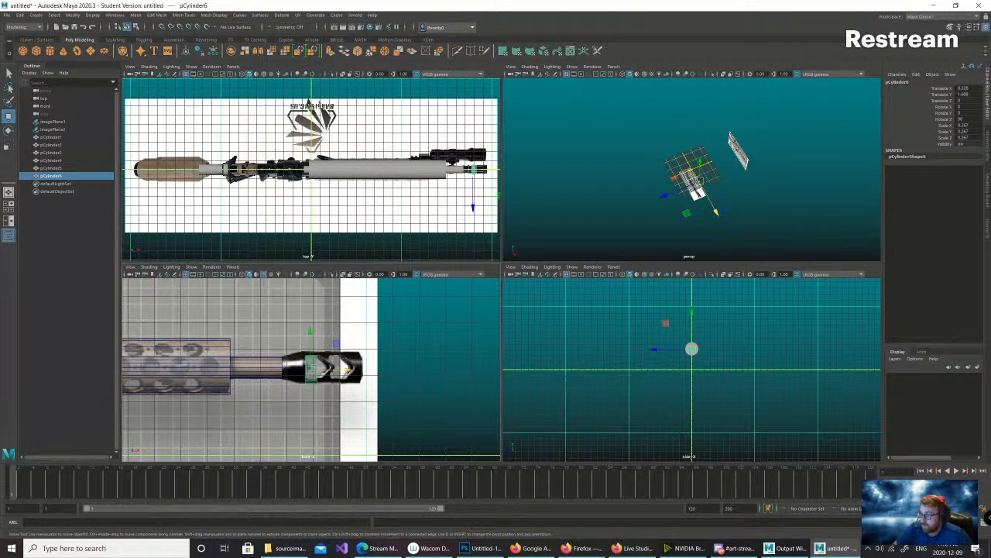
left_click_drag(348, 370, 326, 370)
left_click_drag(288, 332, 288, 330)
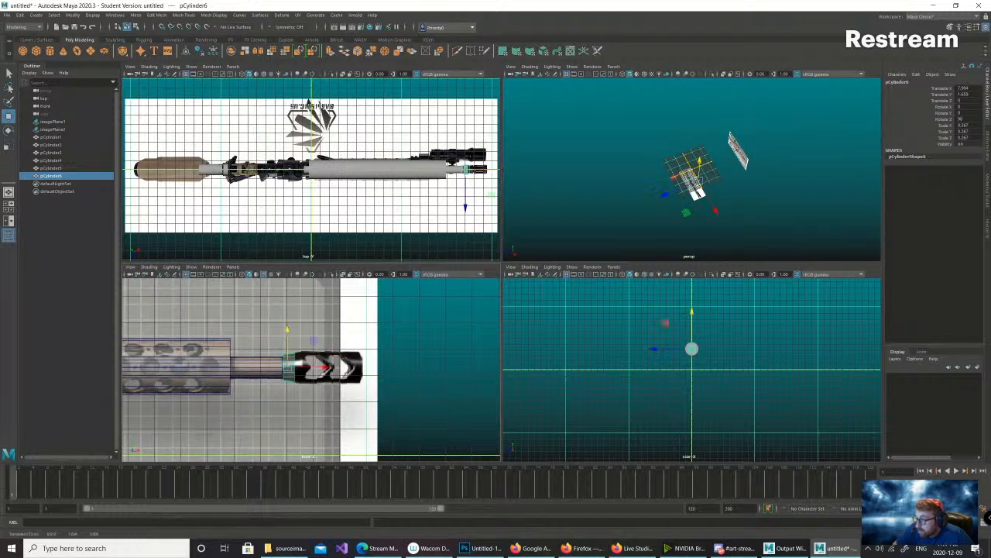
- Enlarge the front view and examine how the new cylinder fits the rear end of the muzzle brake
scroll(311, 368, "up", 5)
scroll(311, 368, "down", 4)
scroll(312, 367, "up", 3)
scroll(312, 367, "down", 6)
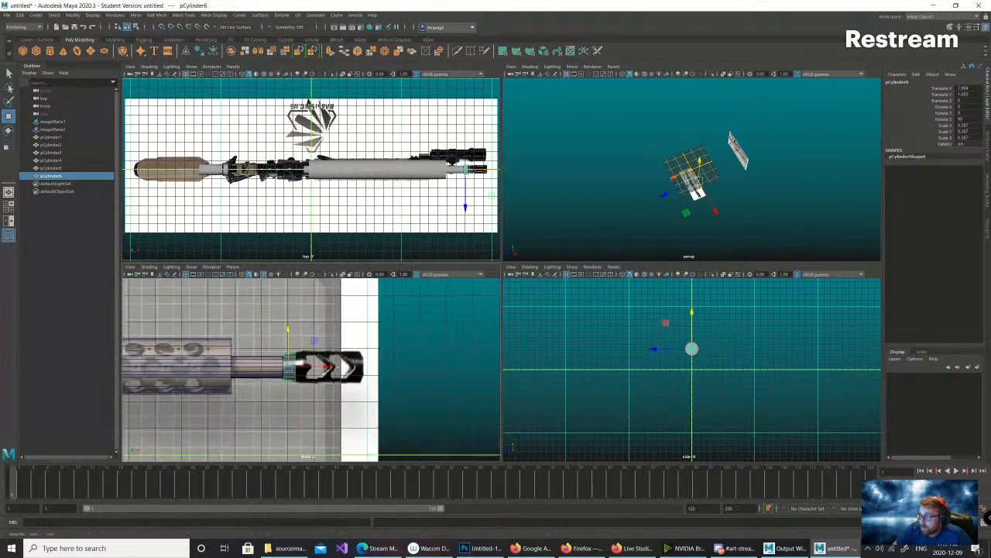
key("space")
scroll(502, 271, "up", 8)
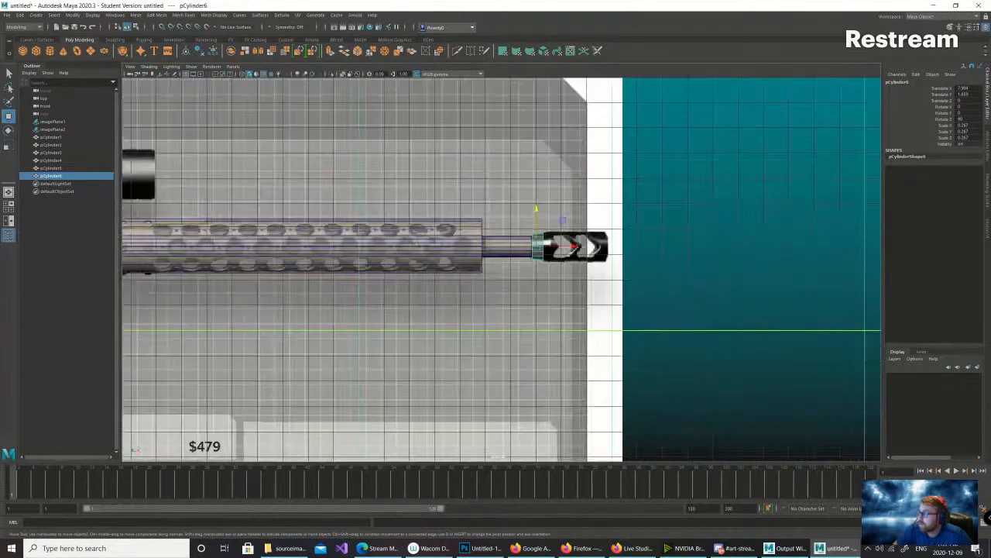
scroll(527, 217, "down", 6)
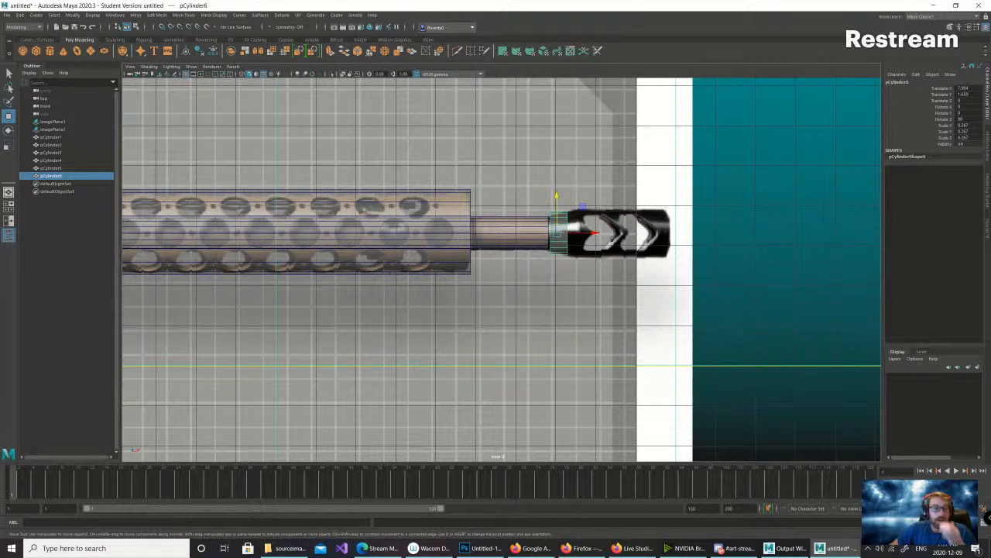
scroll(501, 269, "up", 3)
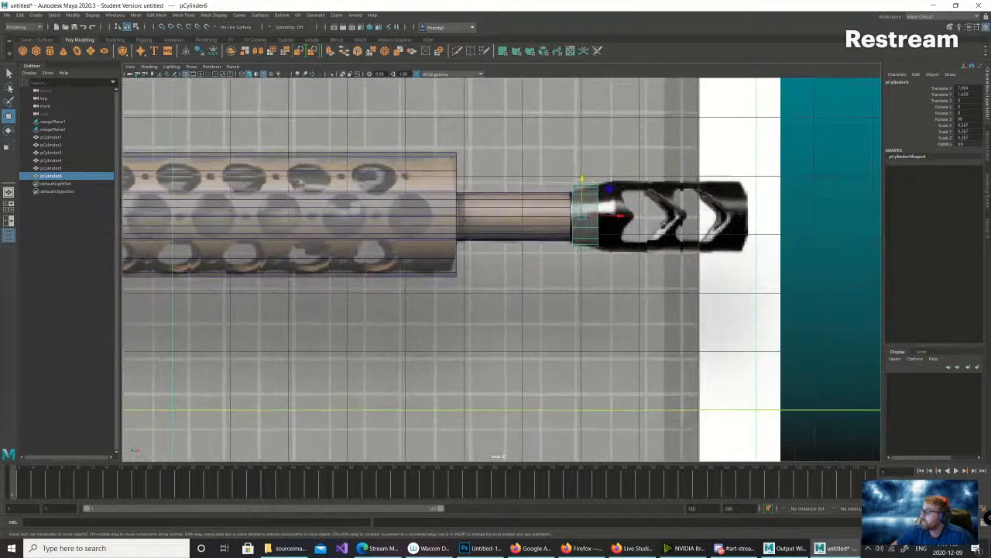
- Compare the small cylinder's diameter and position with the rear end of the muzzle brake in the front view
scroll(504, 277, "up", 2)
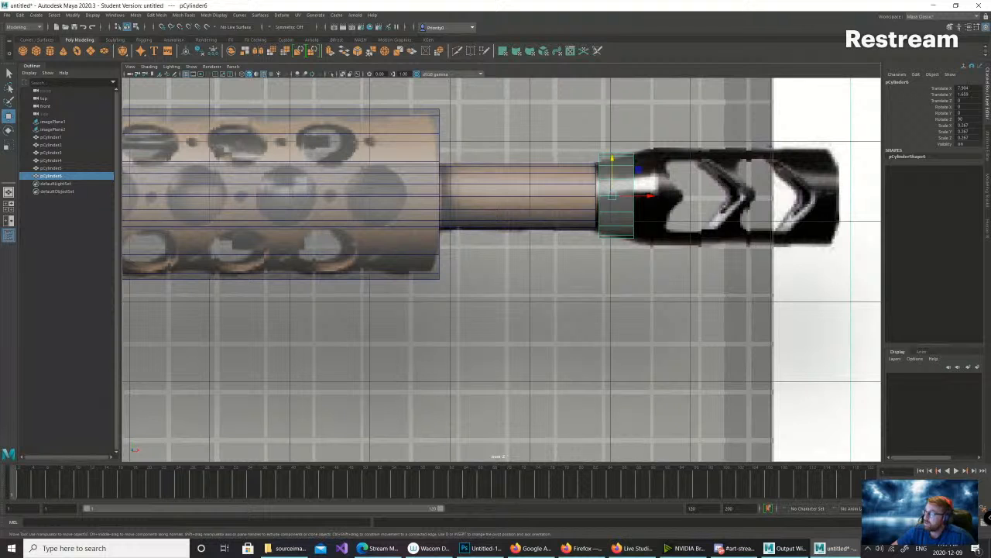
scroll(501, 269, "up", 3)
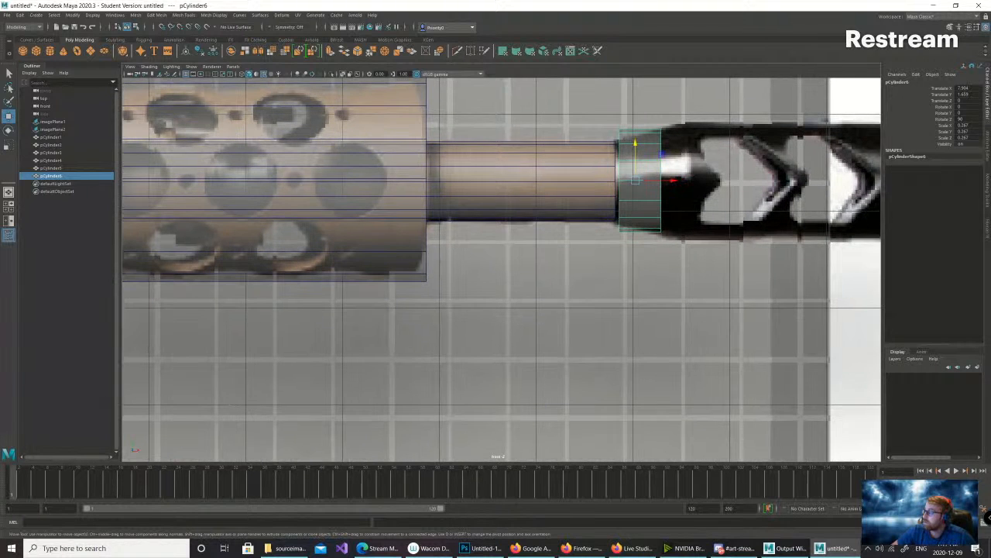
scroll(501, 269, "up", 1)
scroll(501, 268, "down", 5)
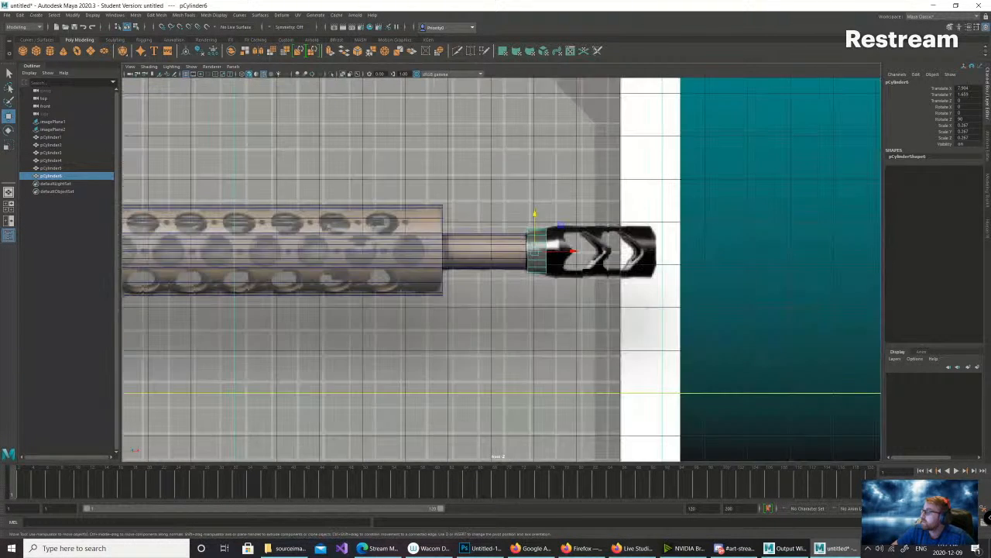
scroll(501, 269, "up", 4)
scroll(501, 269, "up", 1)
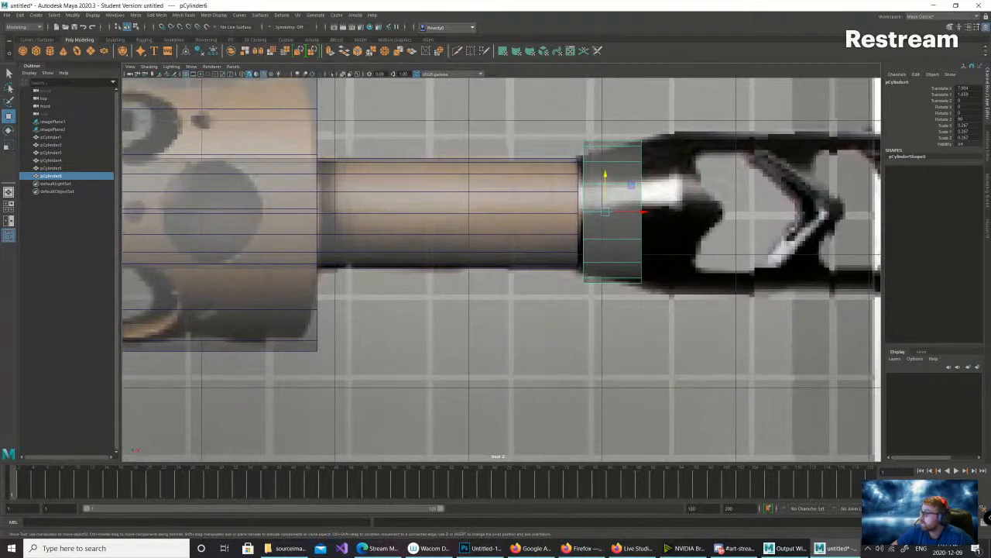
scroll(501, 268, "down", 5)
scroll(501, 268, "up", 3)
scroll(501, 268, "up", 3)
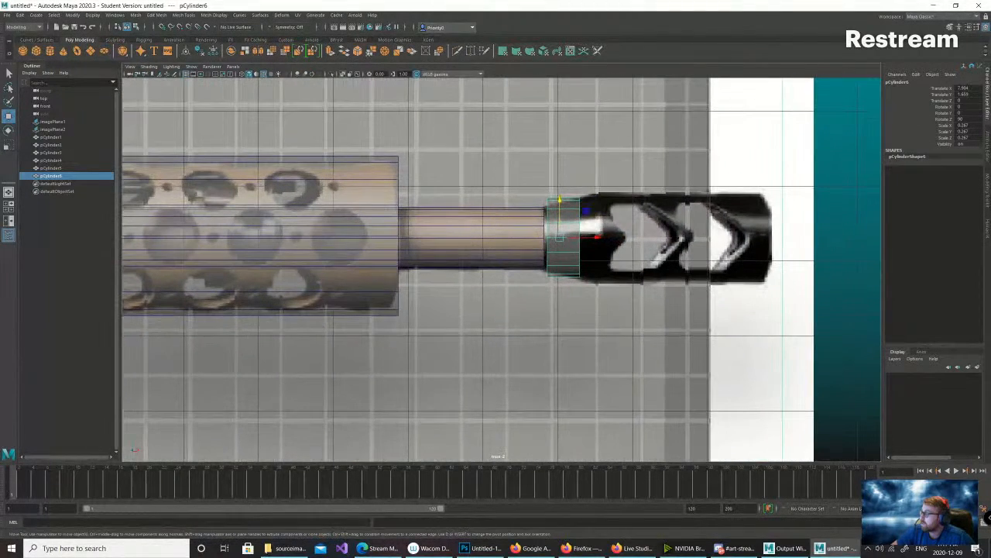
- Scale the small cylinder uniformly down to about 0.217 to match the muzzle brake's narrow rear end
middle_click_drag(501, 268, 317, 303, "alt")
scroll(501, 269, "up", 2)
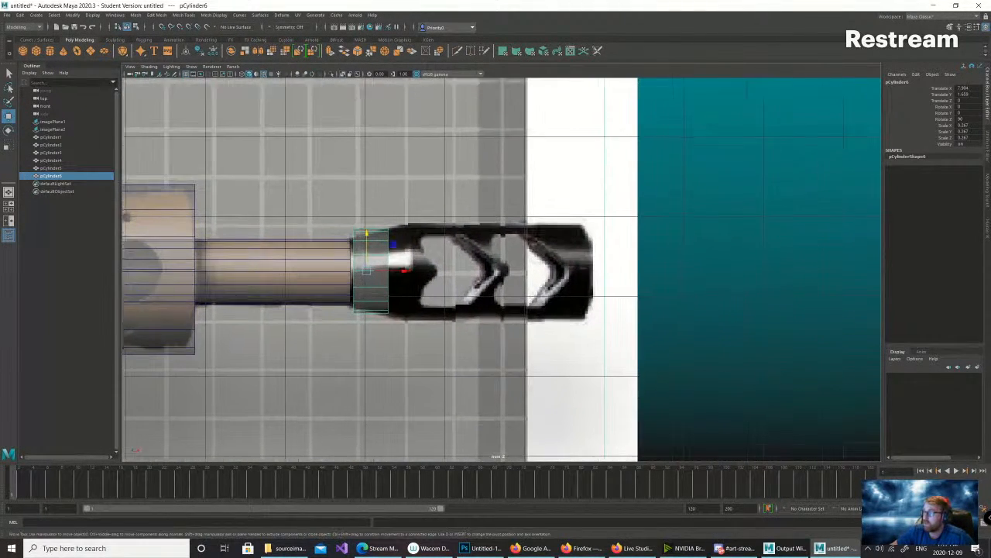
left_click_drag(396, 271, 352, 271)
key("r")
key("w")
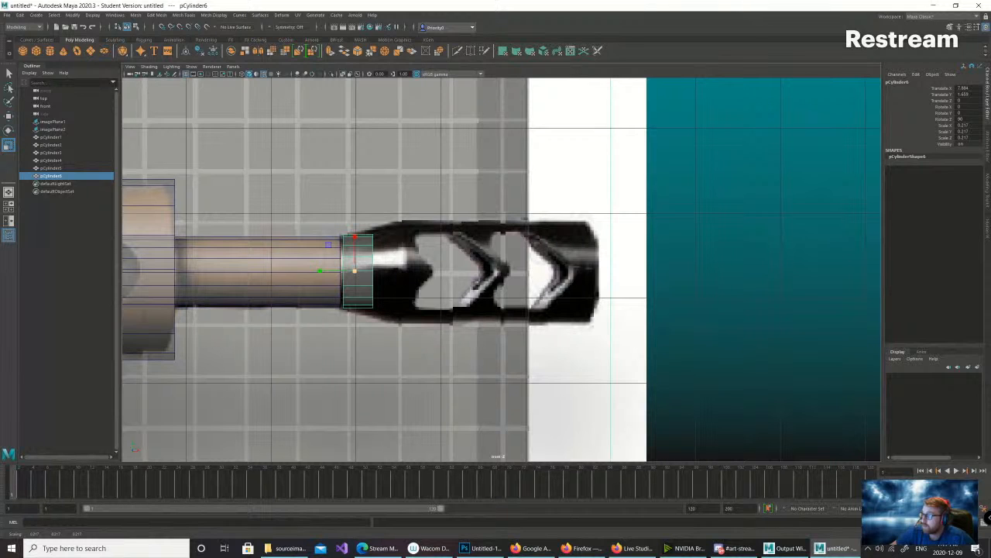
- Move the small cylinder slightly down and back to about X 7.87, Y 1.65, against the barrel's front end
key("w")
left_click_drag(354, 234, 354, 234)
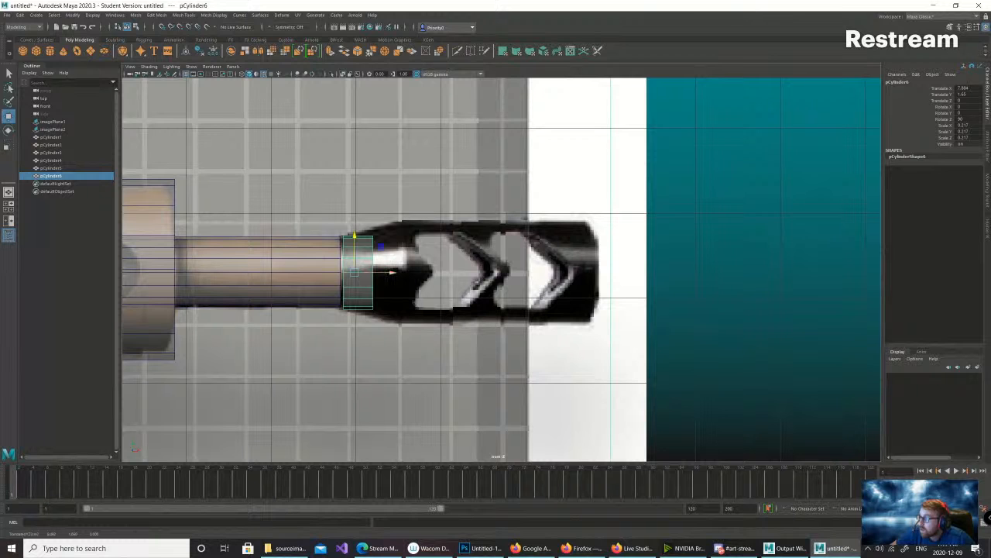
left_click_drag(393, 273, 389, 273)
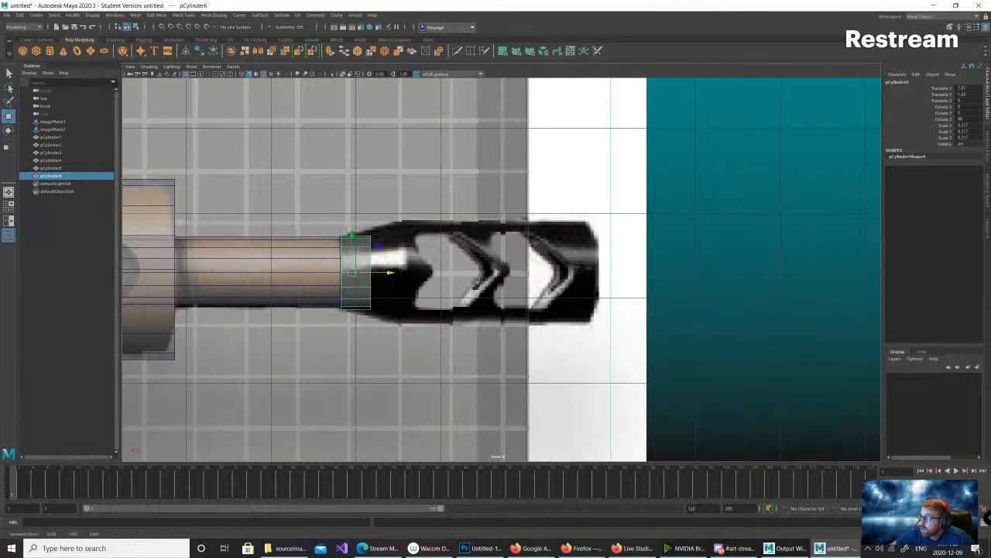
- Raise the small cylinder to about Y 1.654 so it lines up with the barrel and the muzzle brake's rear edge
scroll(501, 270, "down", 5)
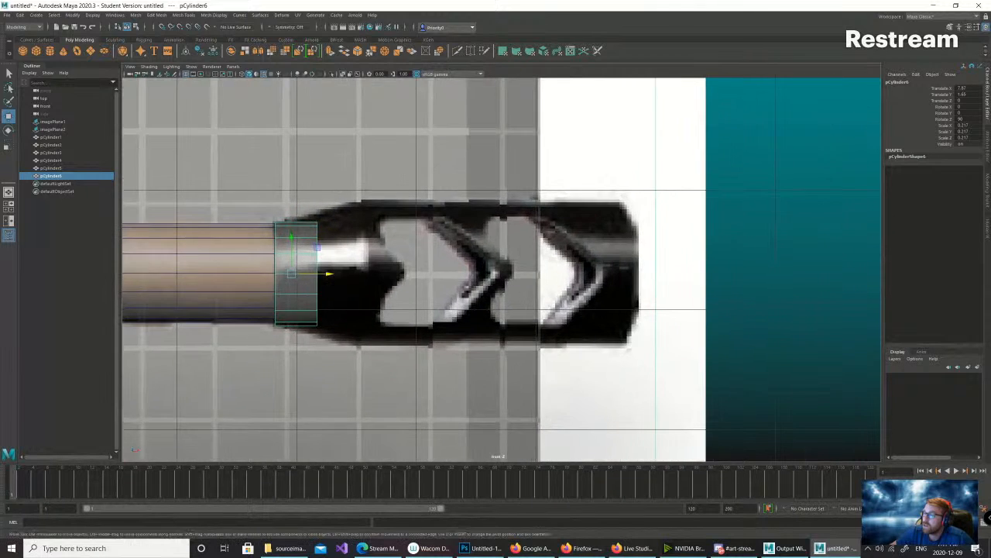
scroll(501, 271, "down", 3)
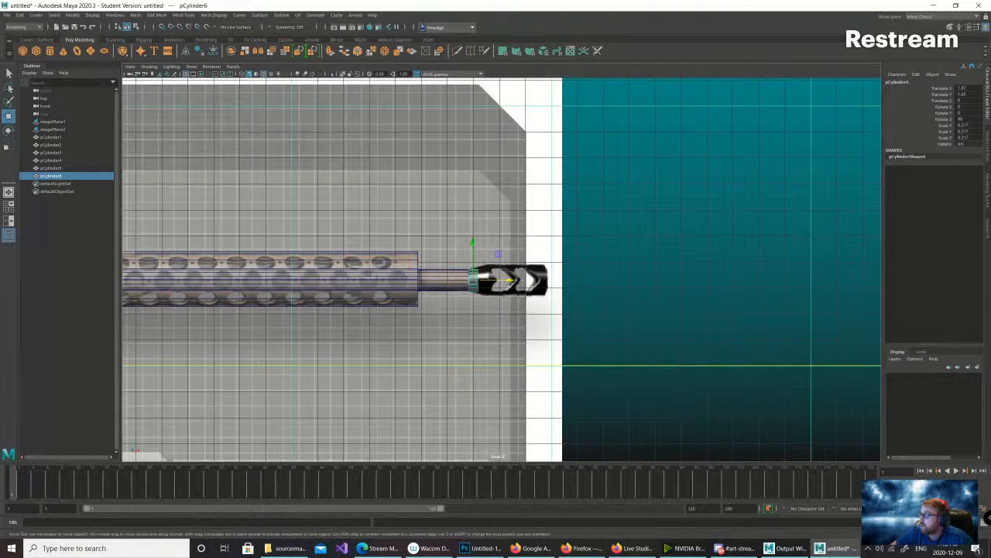
scroll(503, 270, "up", 8)
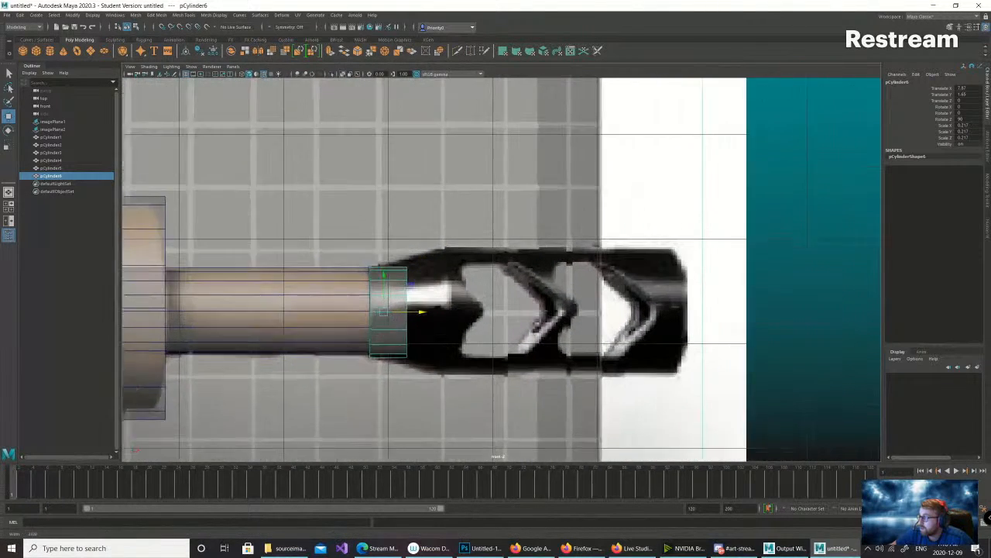
scroll(502, 273, "up", 3)
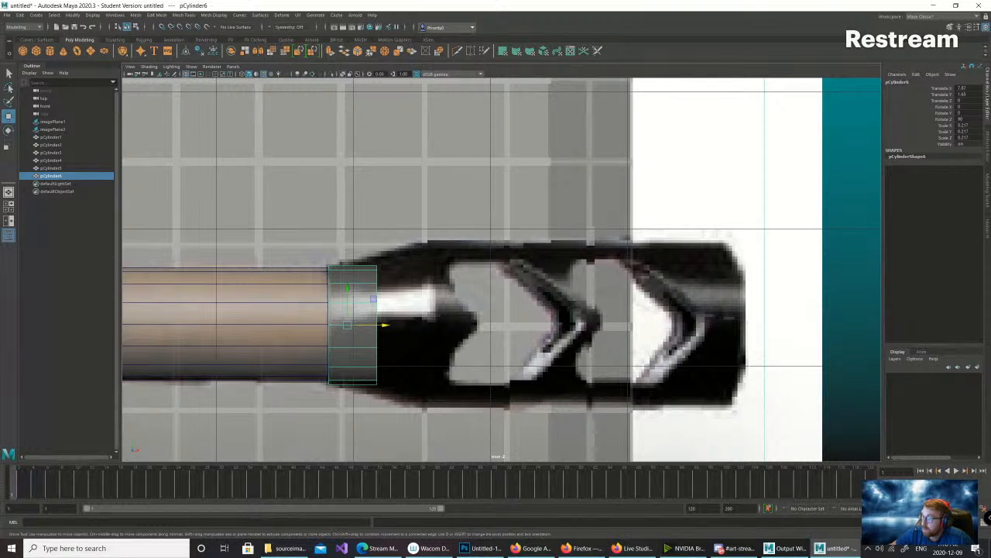
scroll(224, 268, "up", 3)
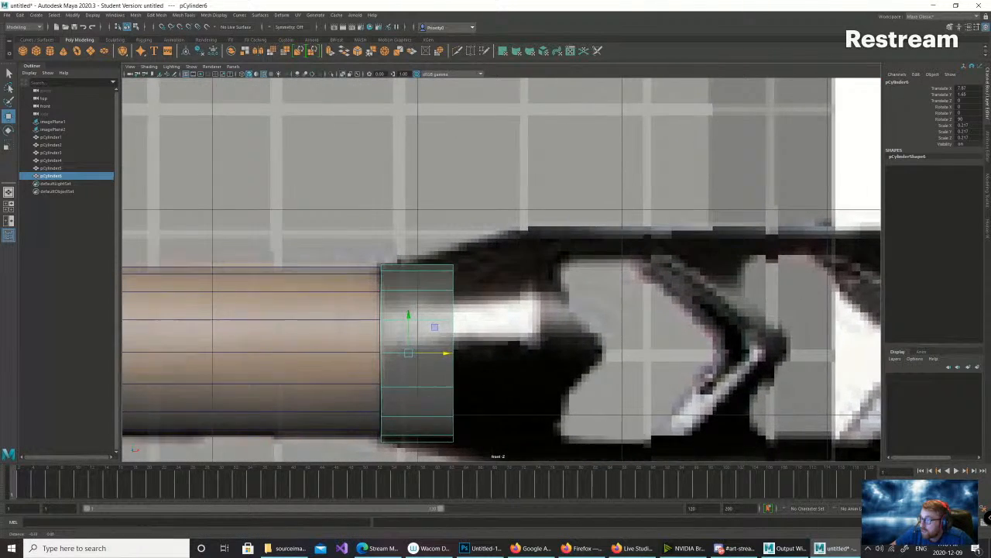
middle_click_drag(409, 316, 500, 323, "alt")
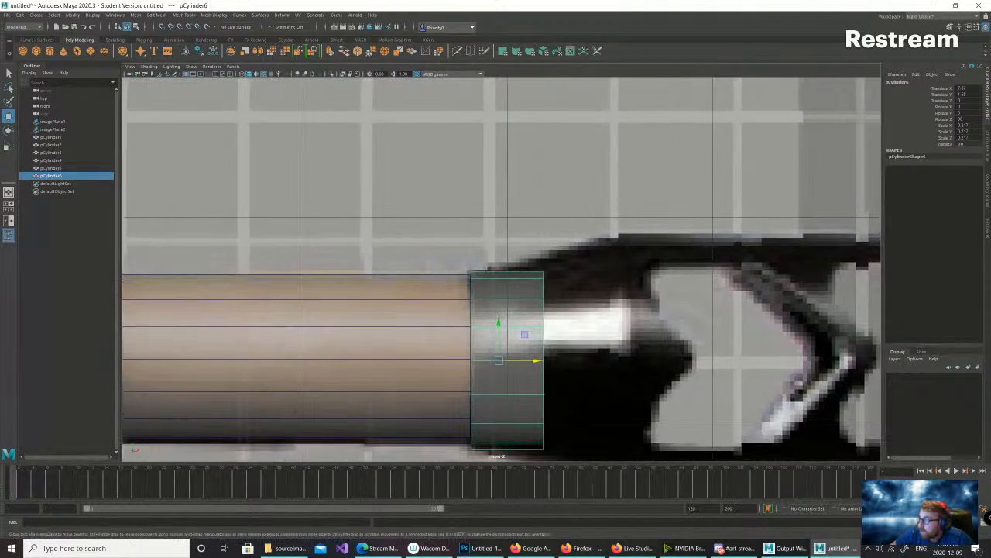
left_click(499, 323)
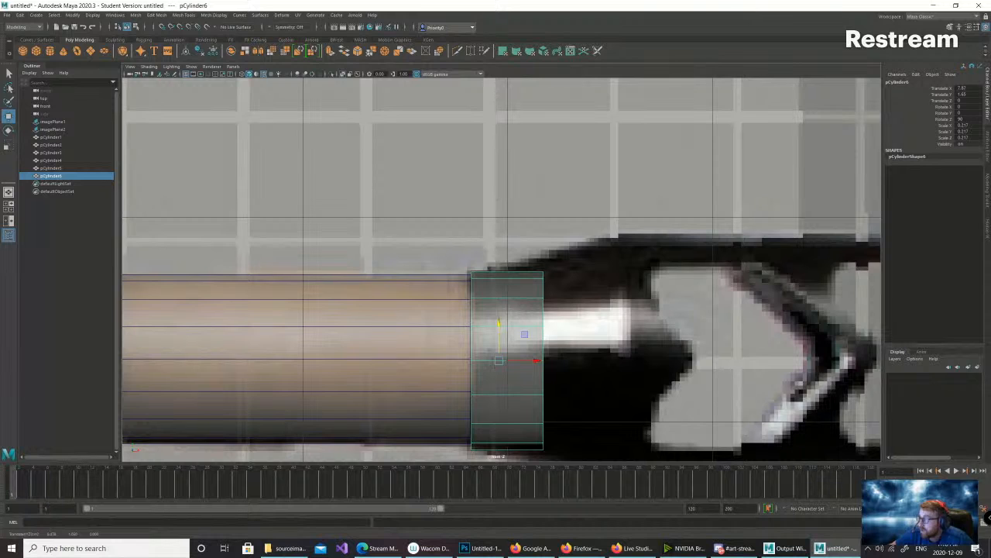
scroll(501, 269, "down", 8)
scroll(501, 269, "up", 9)
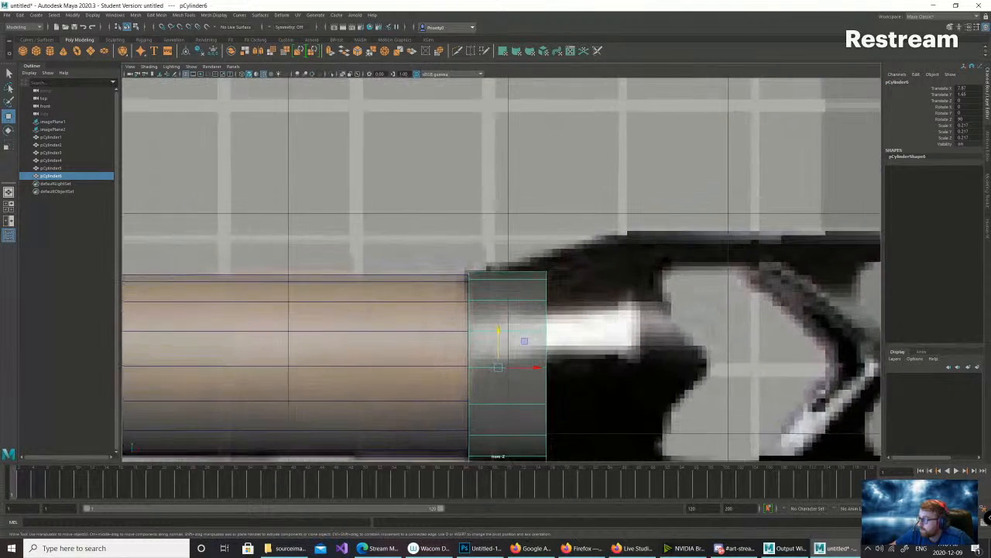
scroll(501, 269, "up", 1)
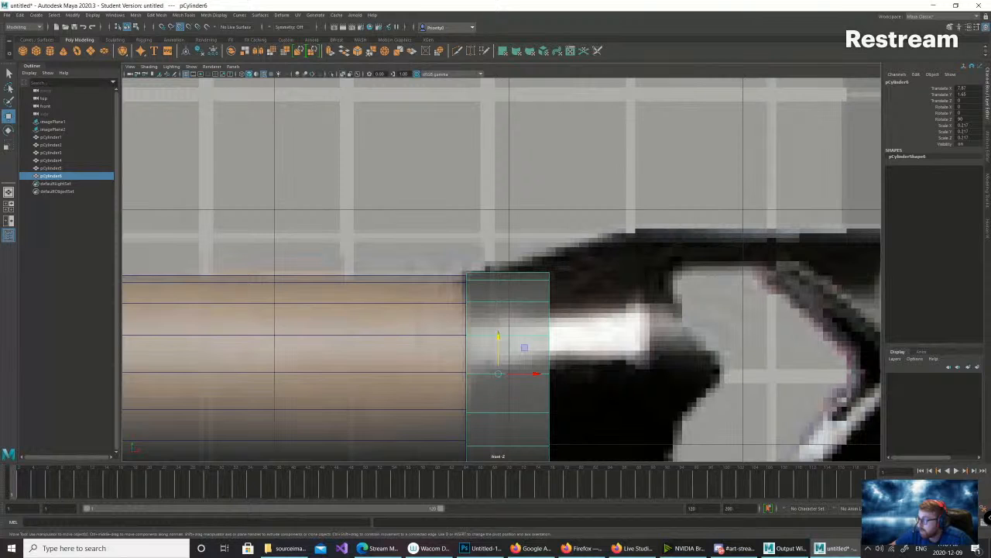
left_click_drag(498, 335, 468, 371)
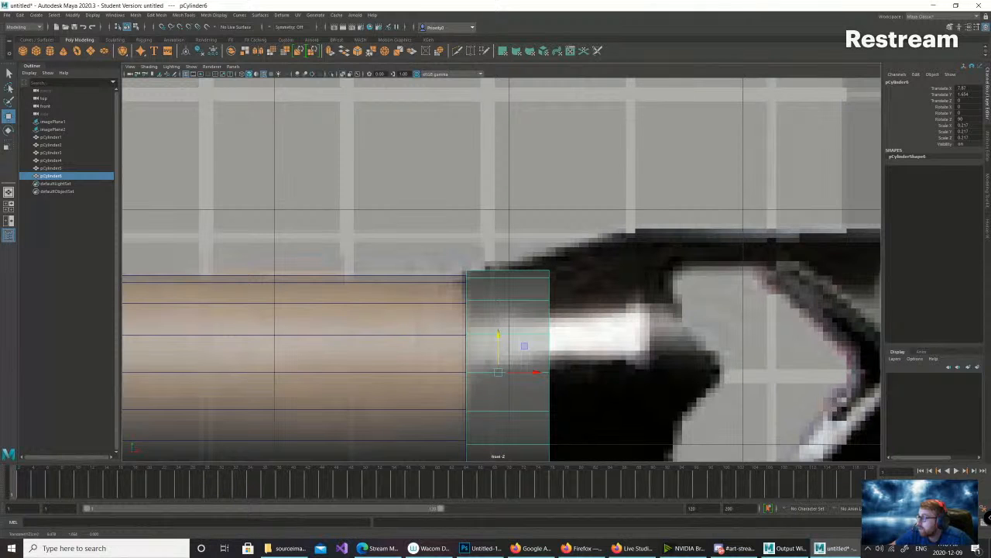
- Scale the small cylinder uniformly to about 0.206 and shift it back to about X 7.864 against the barrel end
right_click_drag(542, 310, 507, 310, "alt")
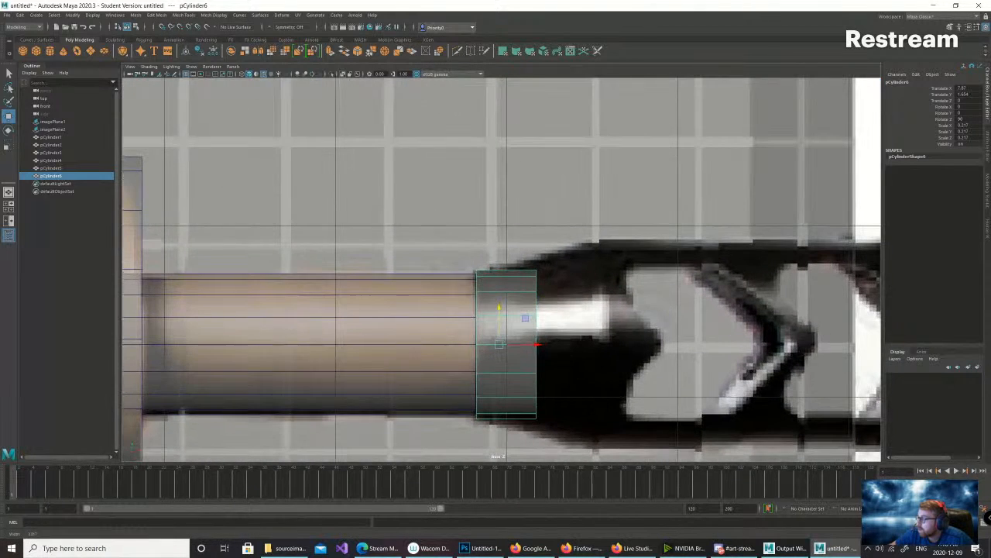
key("r")
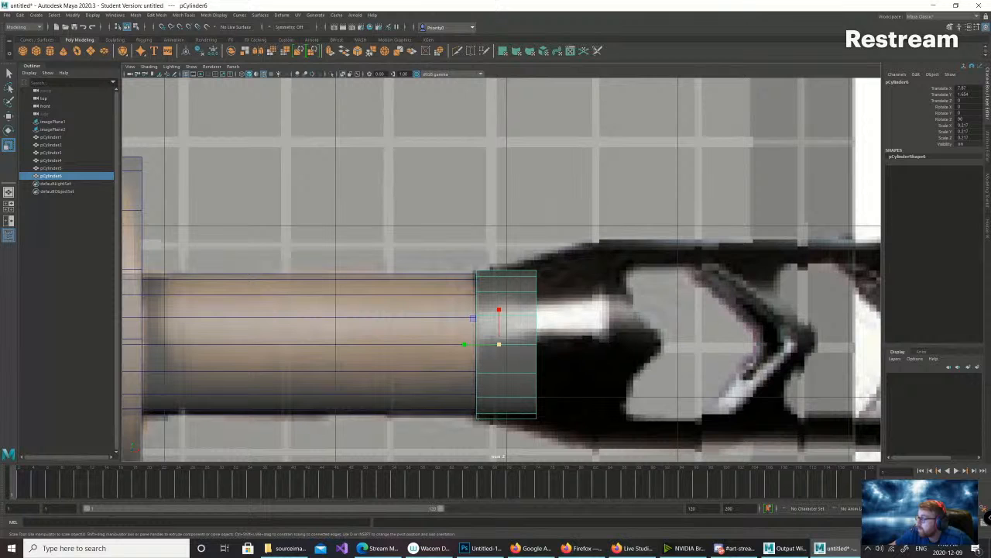
left_click_drag(499, 344, 497, 344)
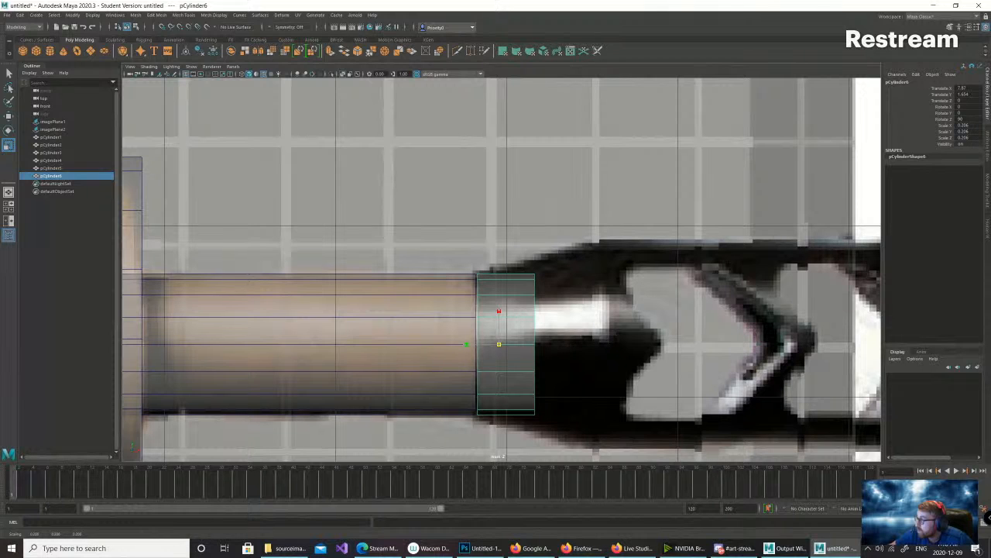
key("w")
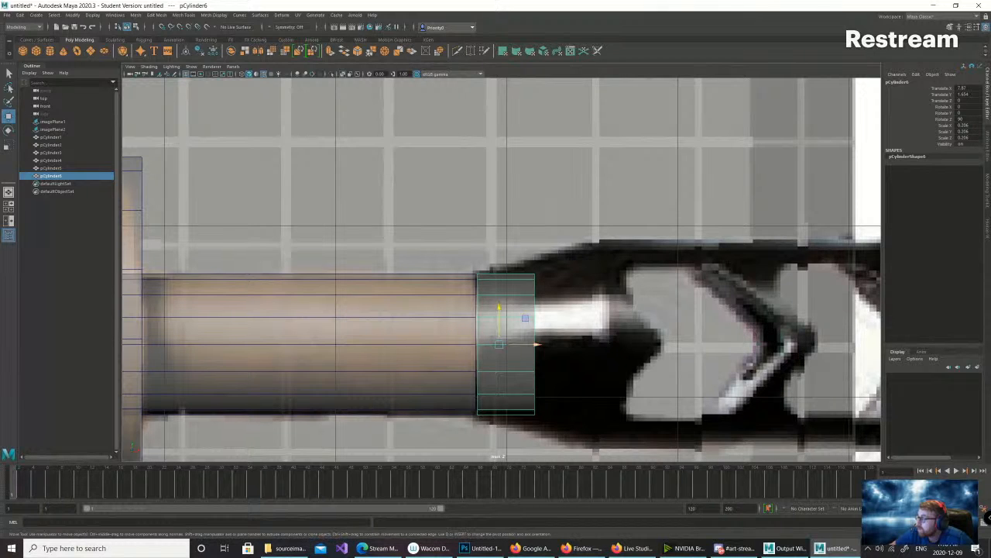
left_click_drag(497, 344, 535, 344)
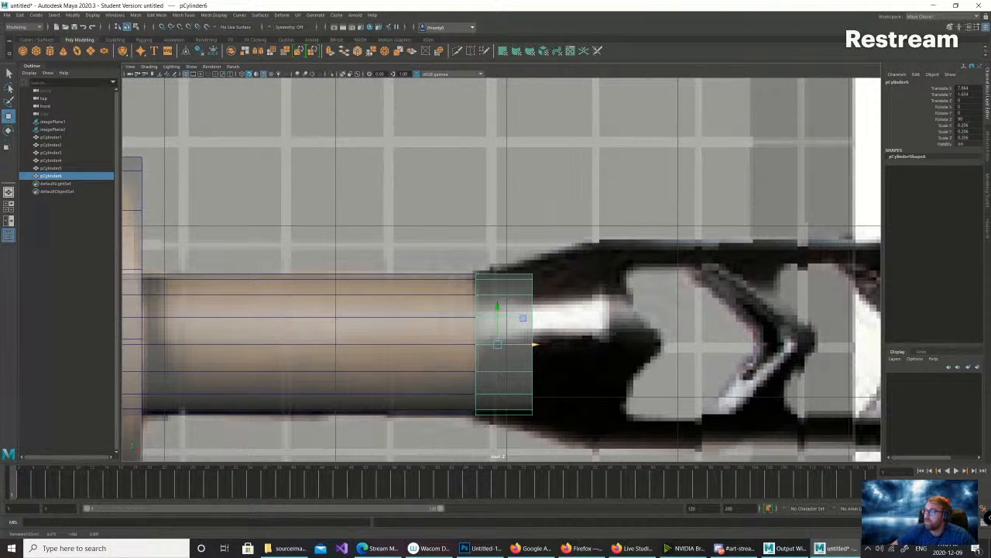
right_click_drag(509, 315, 484, 305)
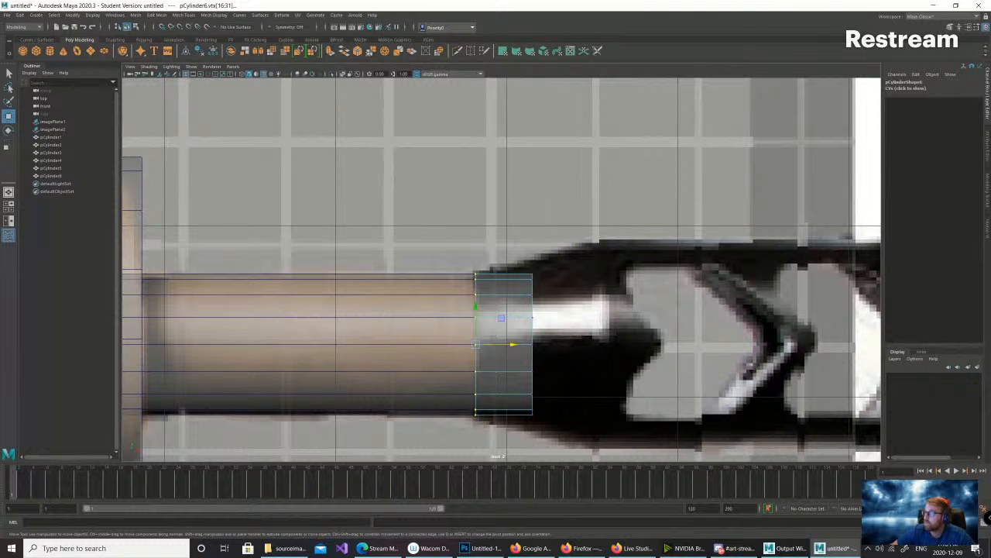
left_click_drag(507, 344, 564, 343)
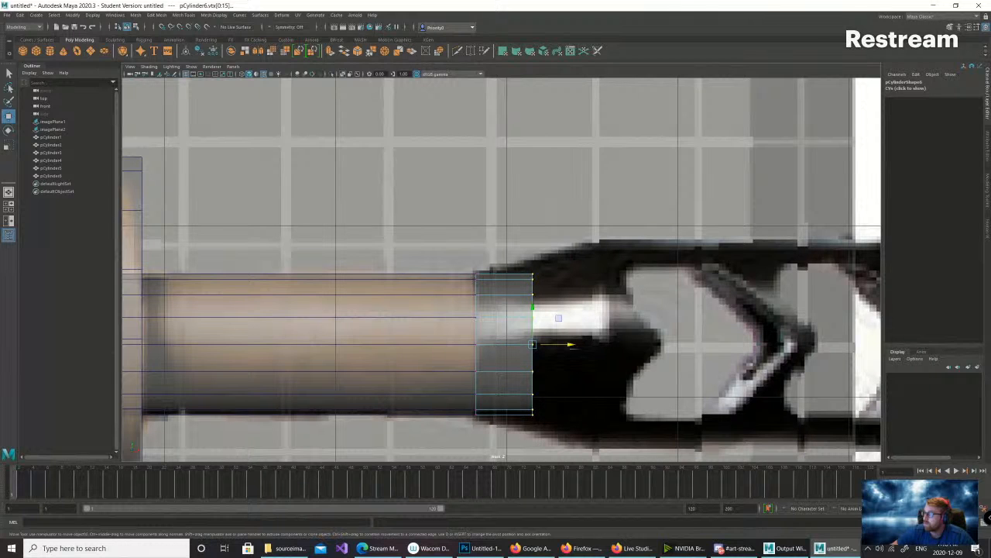
left_click(595, 350)
right_click_drag(518, 295, 479, 295)
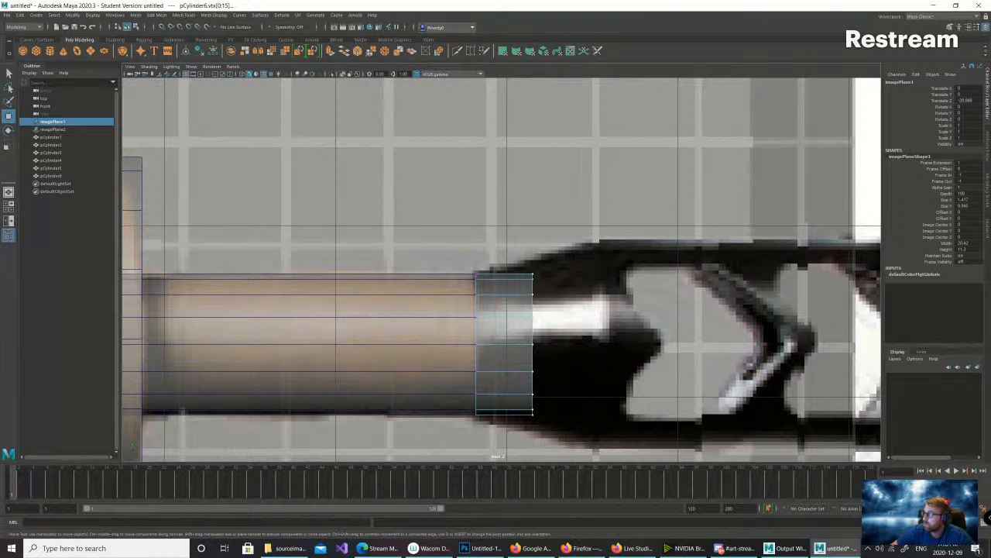
key("q")
key("w")
scroll(502, 269, "down", 8)
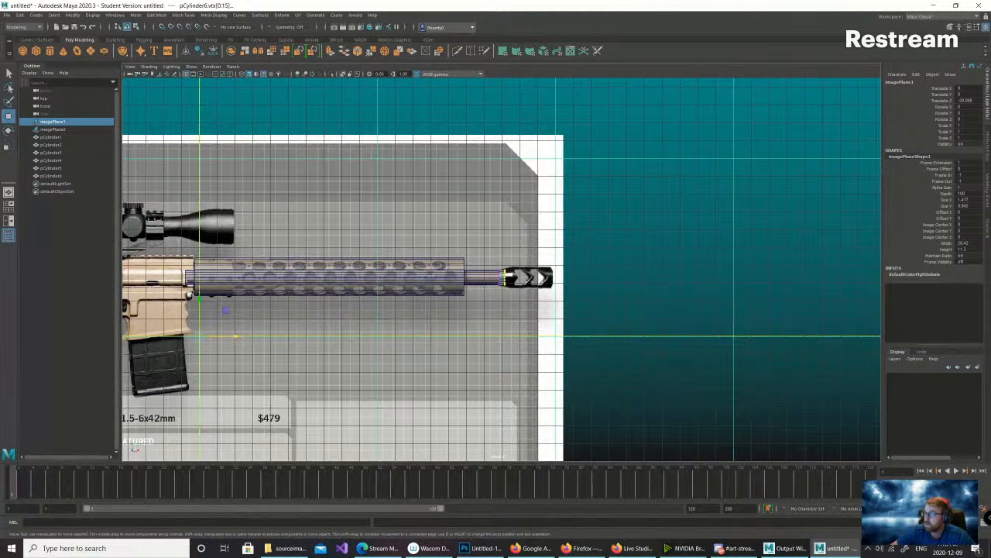
key("ctrl+z")
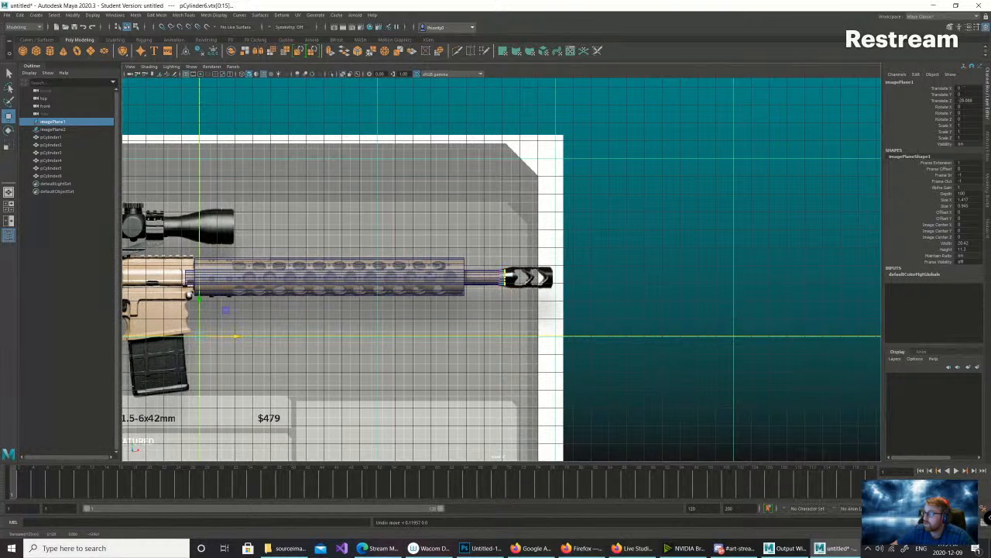
key("ctrl+z")
scroll(508, 271, "up", 5)
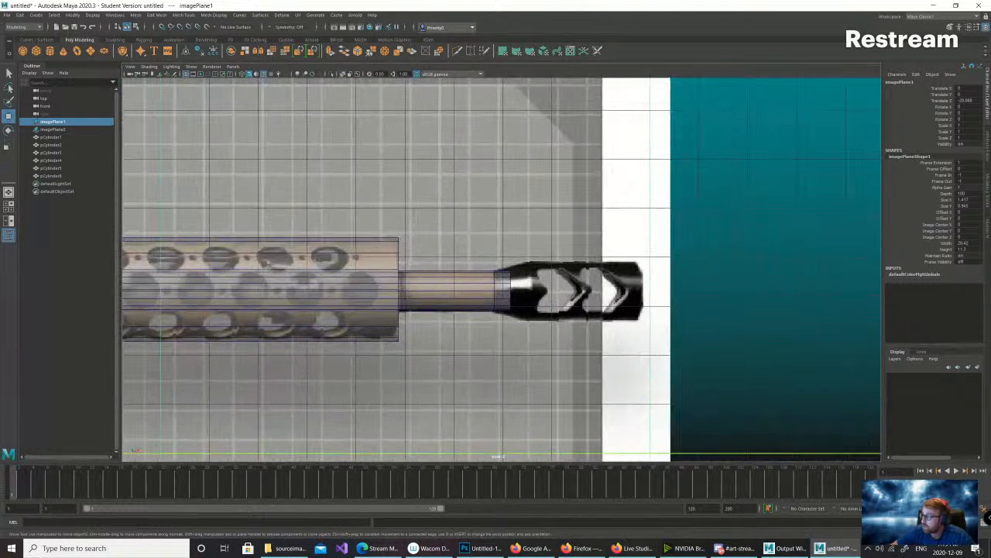
left_click(504, 291)
right_click(501, 292)
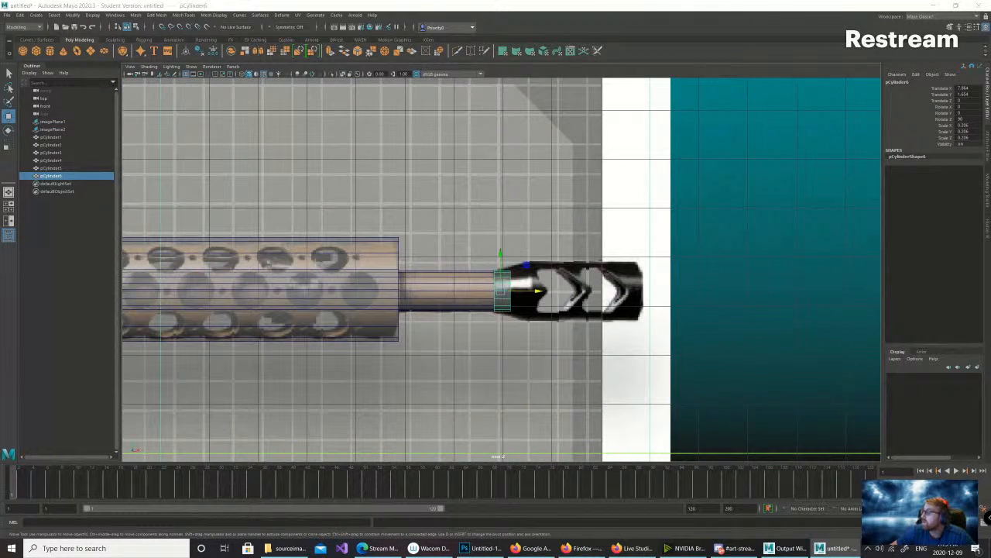
- Show the four-view layout and create a display layer containing both reference image planes
key("space")
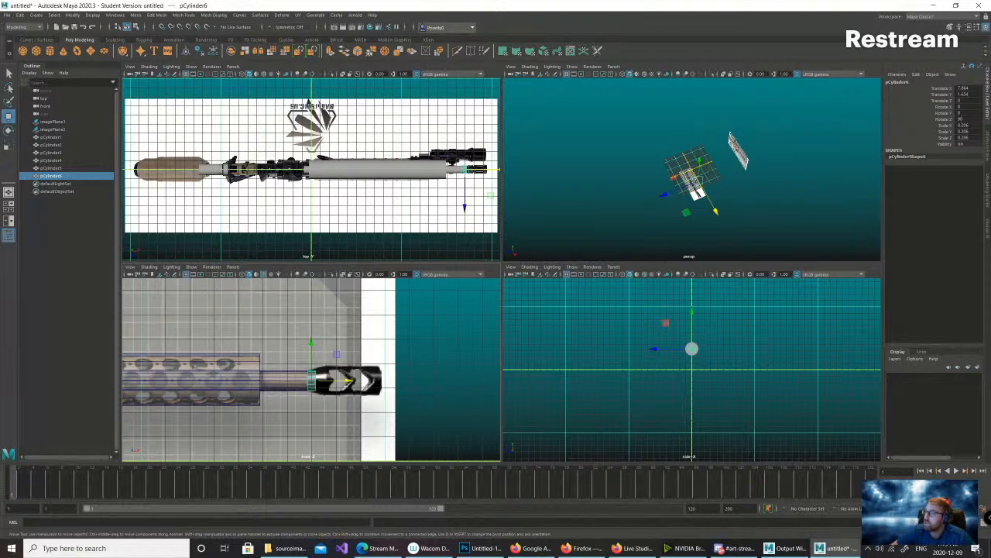
left_click(341, 414)
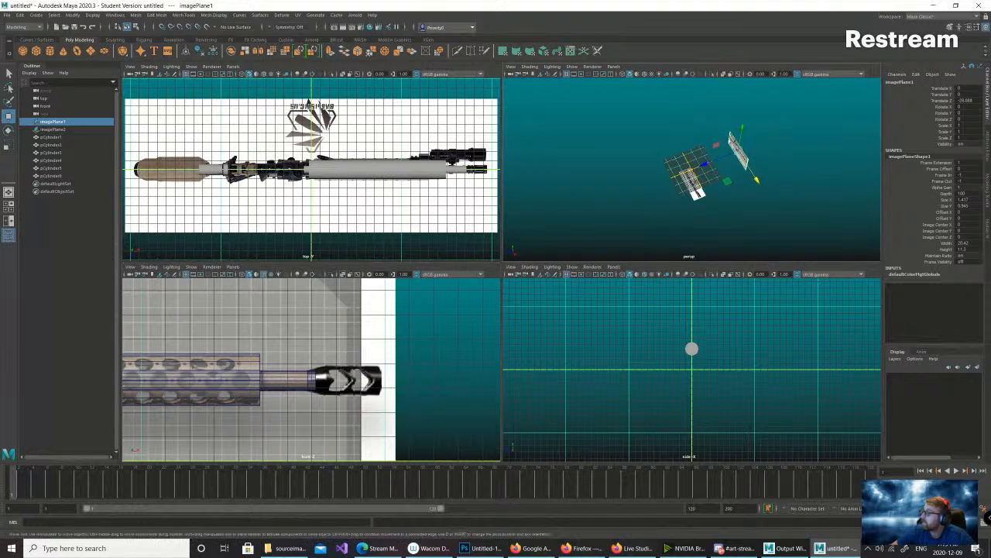
left_click(53, 129, "shift")
left_click(975, 367)
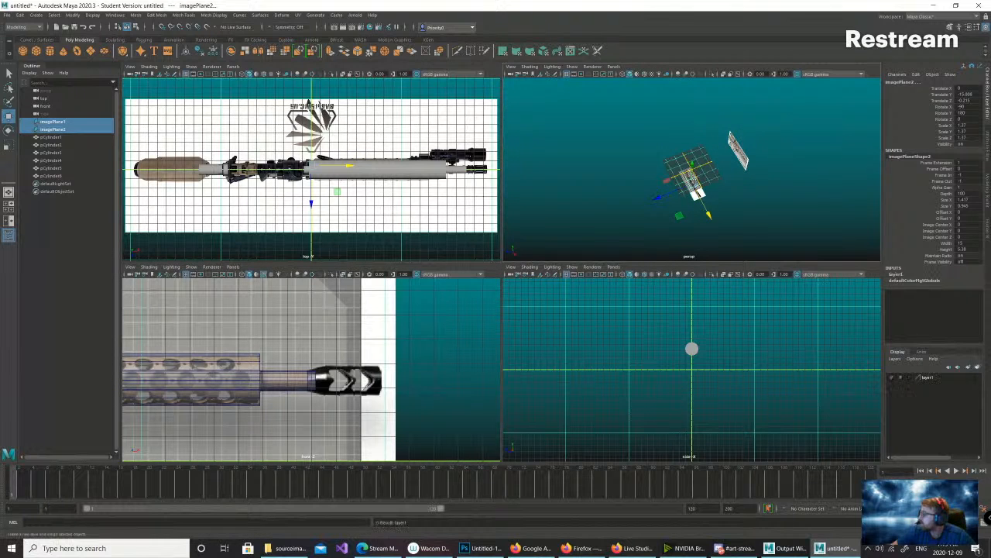
- Toggle the image plane layer's visibility off and on and cycle its display type, leaving the layer selected
left_click(892, 377)
left_click(892, 378)
left_click(910, 378)
left_click(910, 377)
left_click(929, 377)
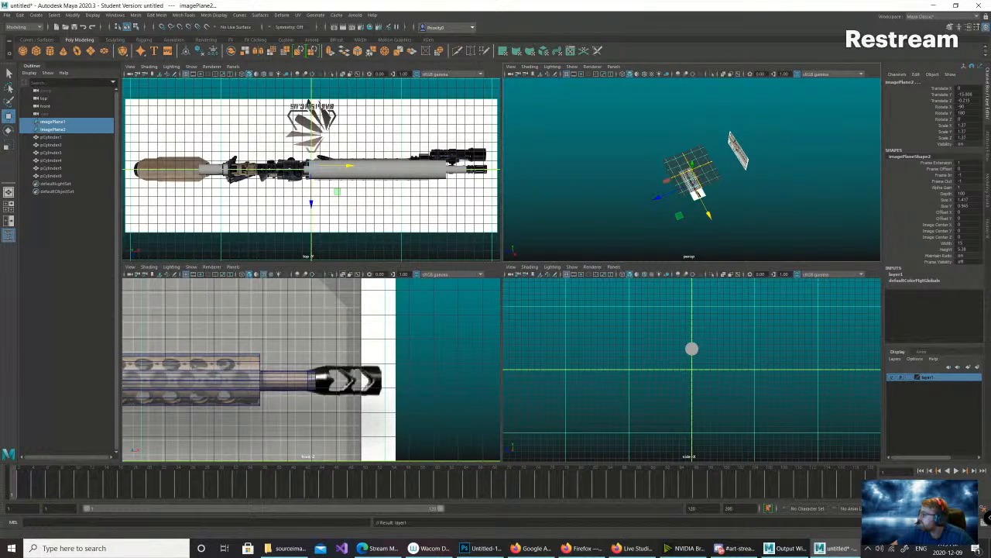
- Make the image planes unselectable through their layer's display type and clear the selection
left_click(910, 377)
left_click(910, 377)
left_click(619, 387)
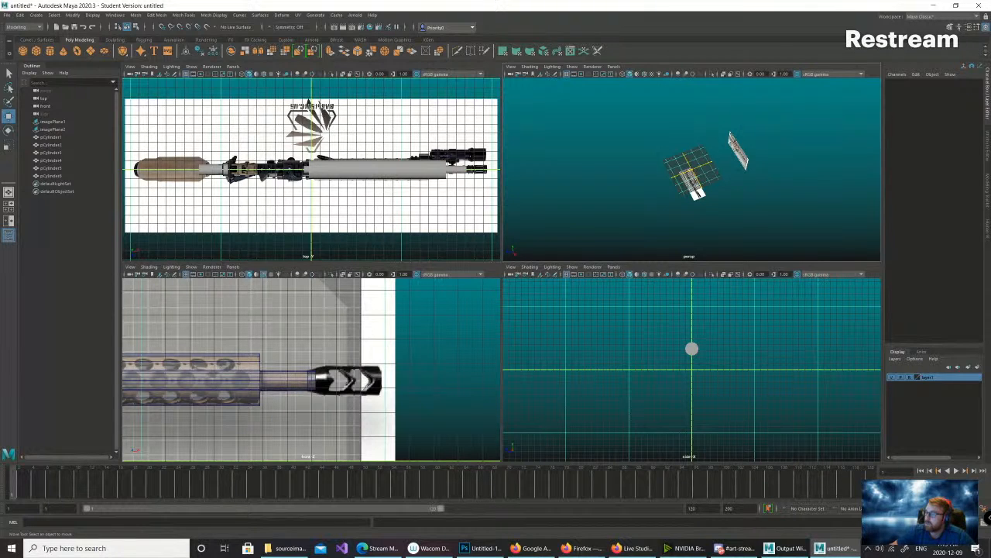
- Move the small cylinder's front vertices forward and scale them up to match the muzzle brake's rear taper in the reference
left_click(313, 379)
key("f")
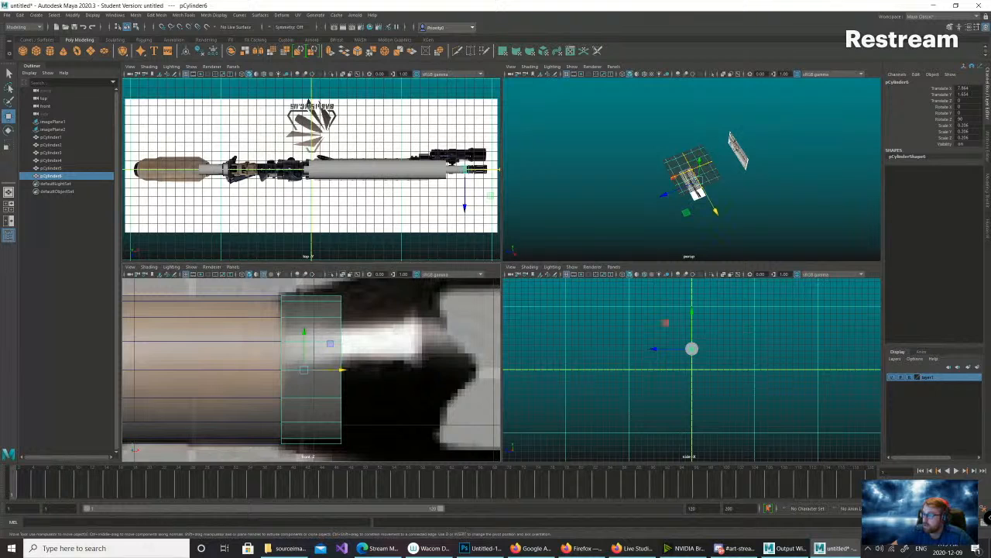
scroll(311, 370, "down", 3)
scroll(311, 370, "up", 1)
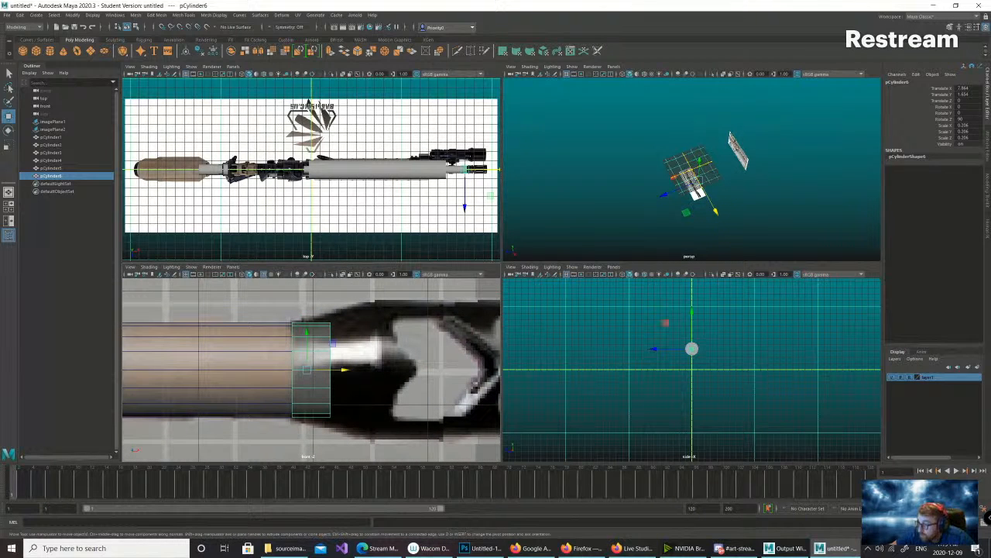
right_click_drag(325, 337, 291, 336)
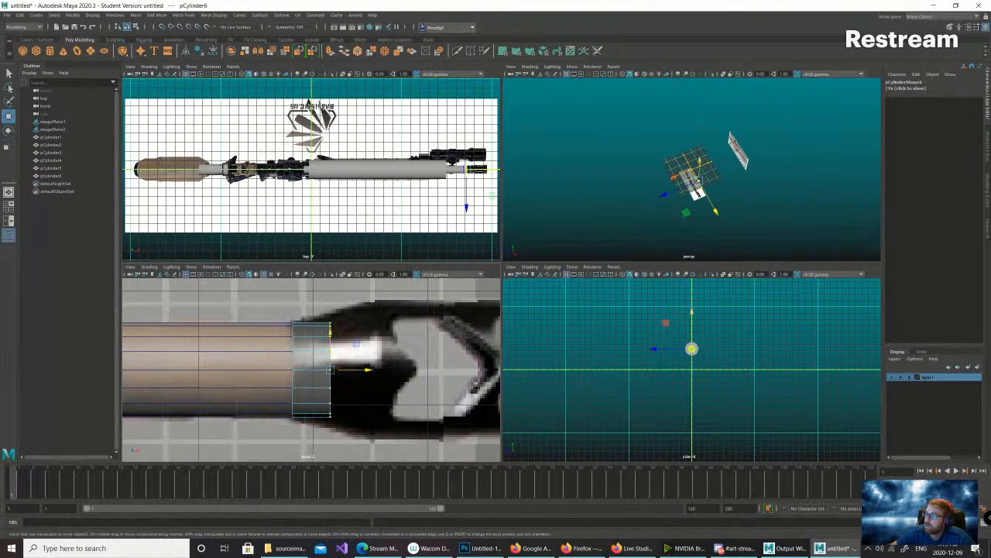
left_click_drag(356, 369, 403, 370)
key("r")
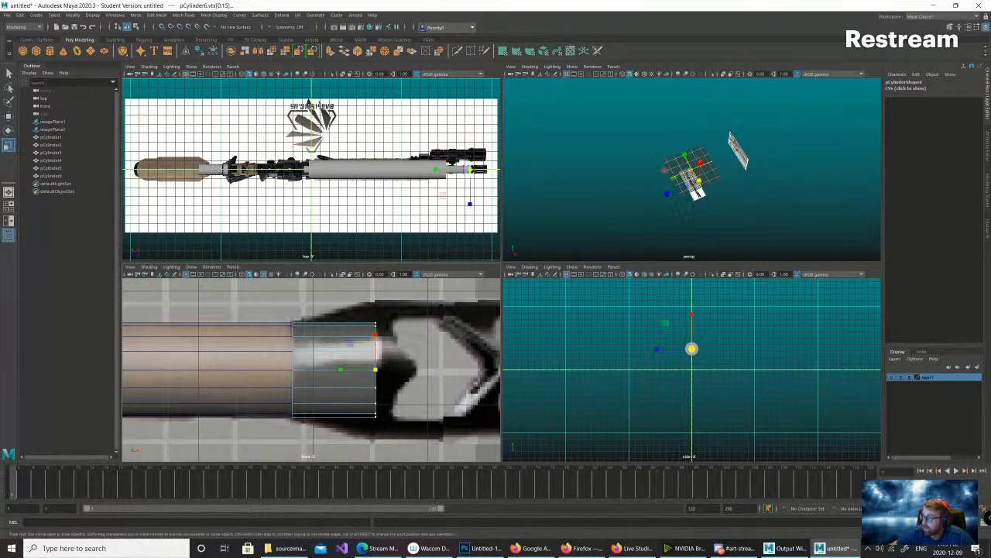
left_click_drag(341, 369, 320, 370, "ctrl")
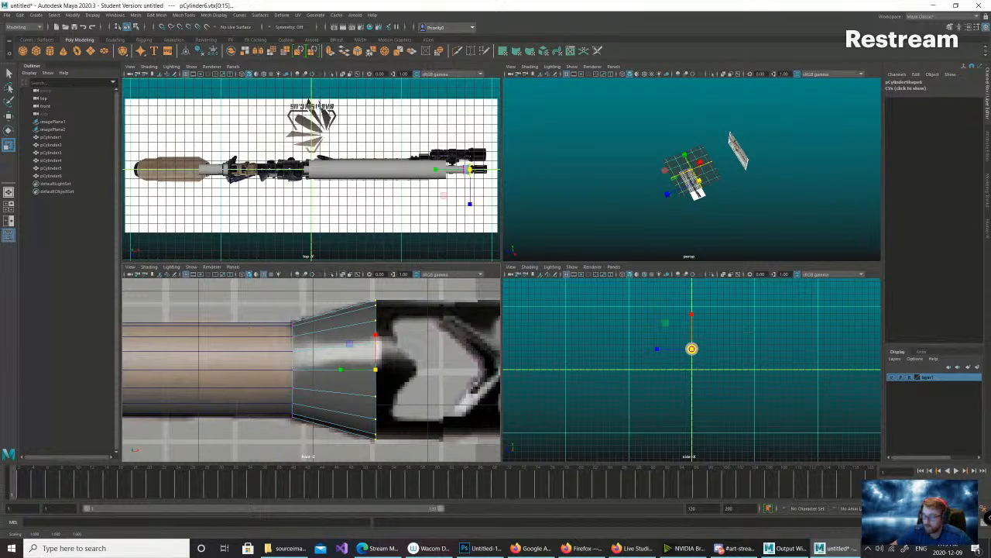
key("ctrl+e")
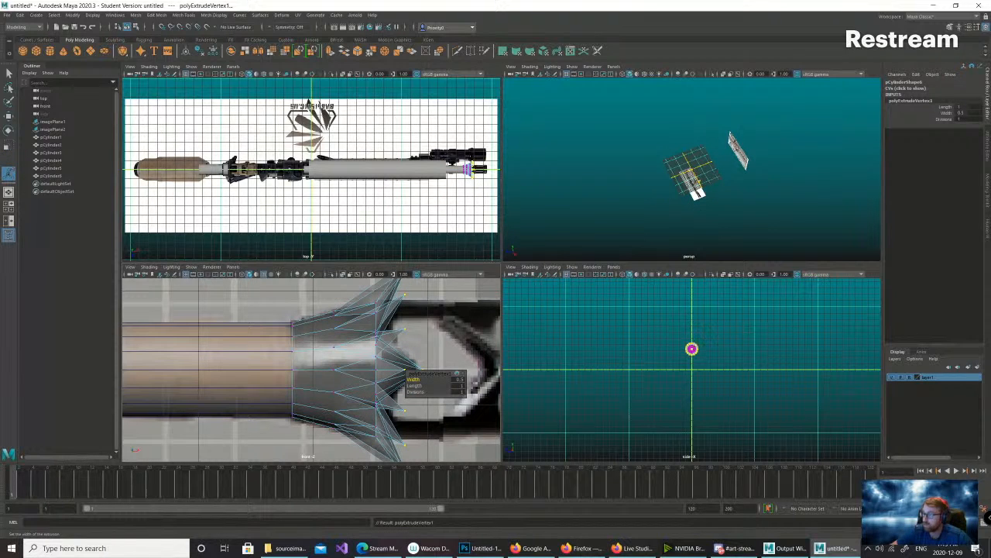
key("ctrl+z")
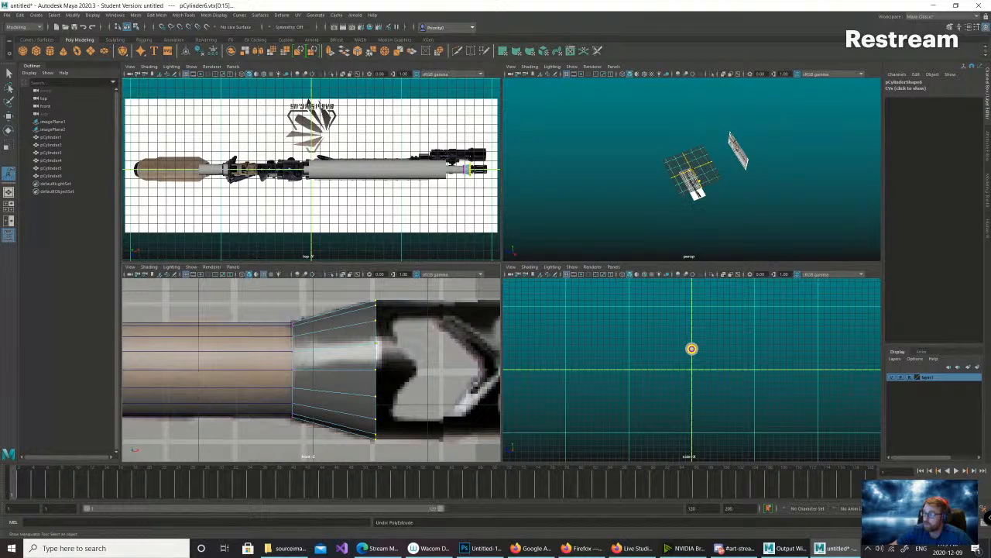
- Select all the triangular end cap faces on the tapered cylinder's wide front end in the perspective view
right_click_drag(364, 346, 365, 341)
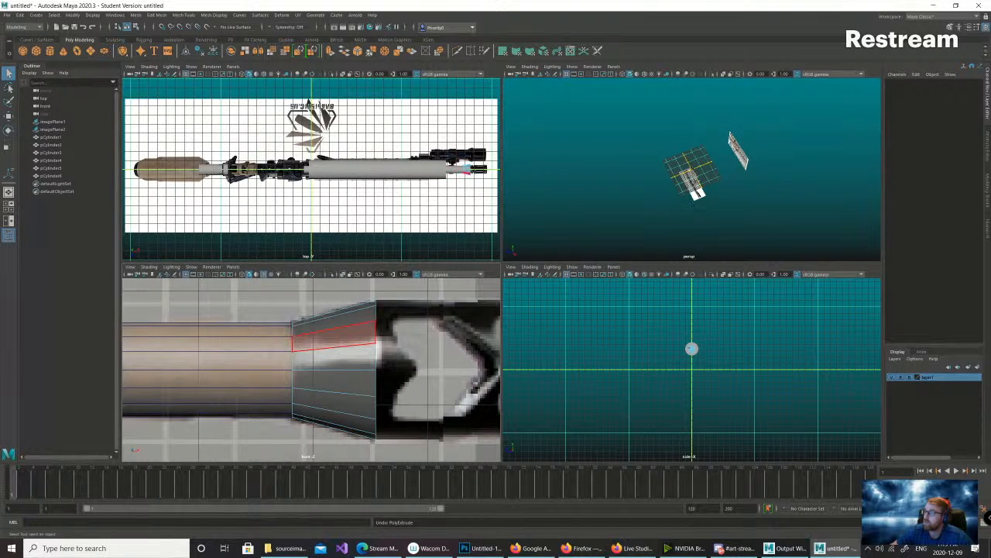
key("space")
left_click_drag(643, 262, 708, 172, "alt")
key("space")
scroll(673, 168, "up", 10)
scroll(736, 165, "up", 6)
scroll(736, 166, "down", 5)
middle_click_drag(709, 172, 641, 172, "alt")
scroll(641, 172, "up", 5)
left_click_drag(641, 172, 697, 184, "alt")
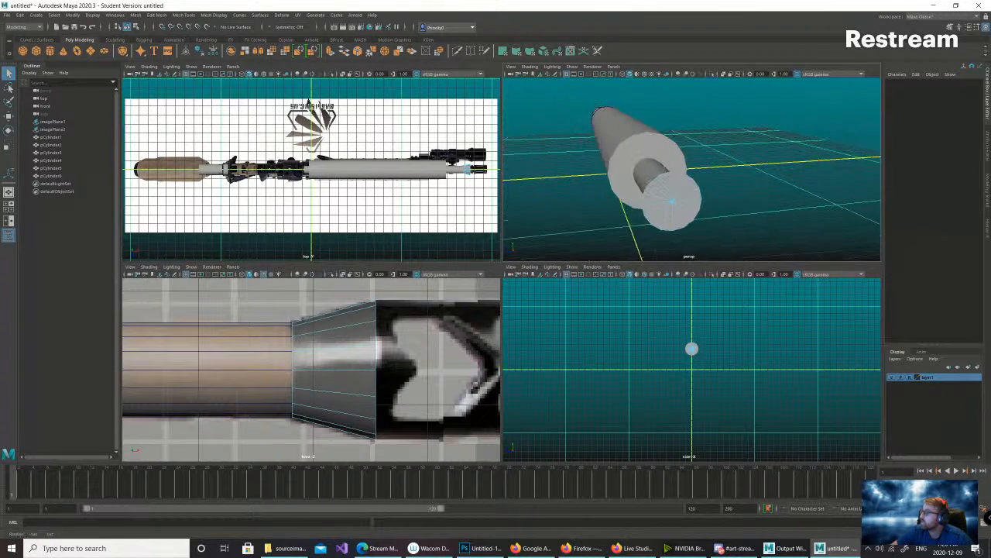
middle_click_drag(697, 184, 743, 179, "alt")
mouse_move(705, 203)
right_mouse_down()
mouse_move(705, 225)
mouse_move(706, 200)
right_mouse_up()
left_click(706, 197)
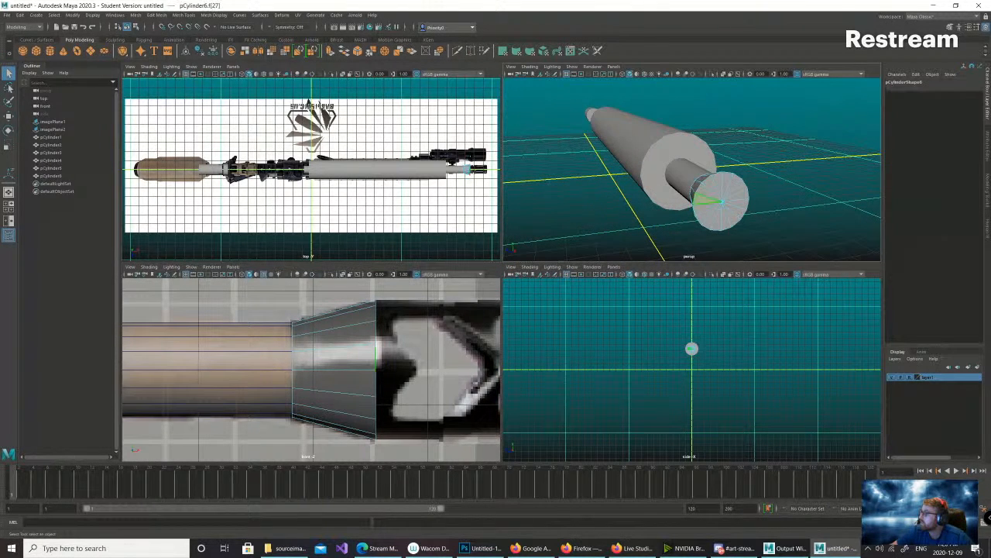
left_click(704, 191, "shift")
left_click(710, 186, "shift")
left_click(718, 182, "shift")
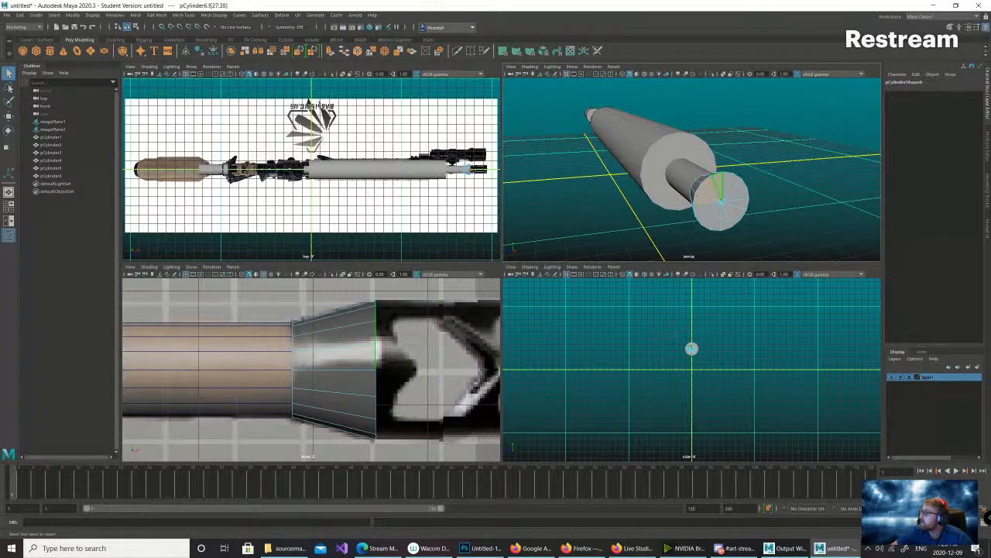
left_click(727, 183, "shift")
left_click(732, 185, "shift")
left_click(738, 190, "shift")
left_click(740, 197, "shift")
left_click(742, 205, "shift")
left_click(739, 213, "shift")
left_click(733, 221, "shift")
left_click(726, 225, "shift")
left_click(716, 227, "shift")
left_click(708, 223, "shift")
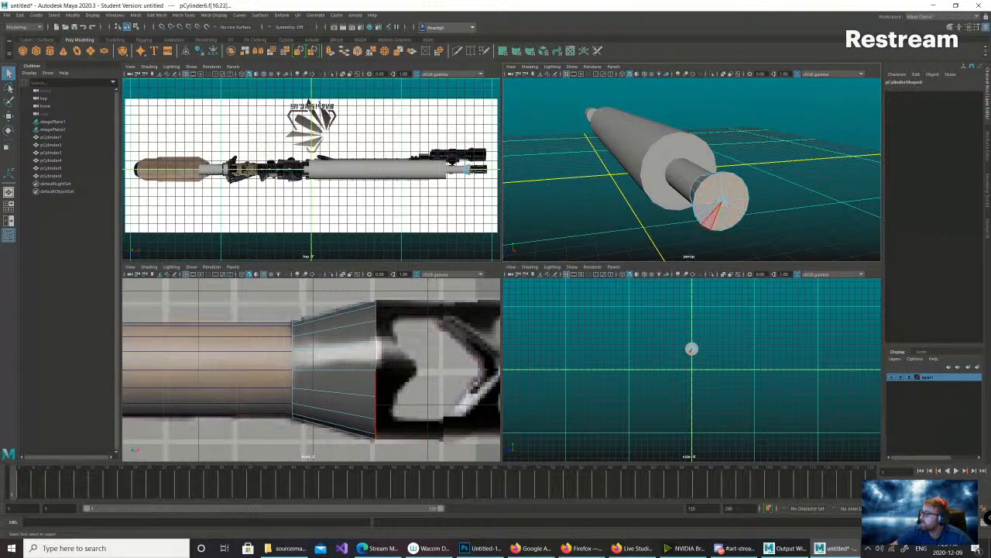
left_click(702, 216, "shift")
left_click(699, 208, "shift")
- Extrude the end cap faces straight forward to about X 9.24, near the tip of the muzzle brake's first chevron port
left_click_drag(698, 209, 814, 206, "alt")
key("f")
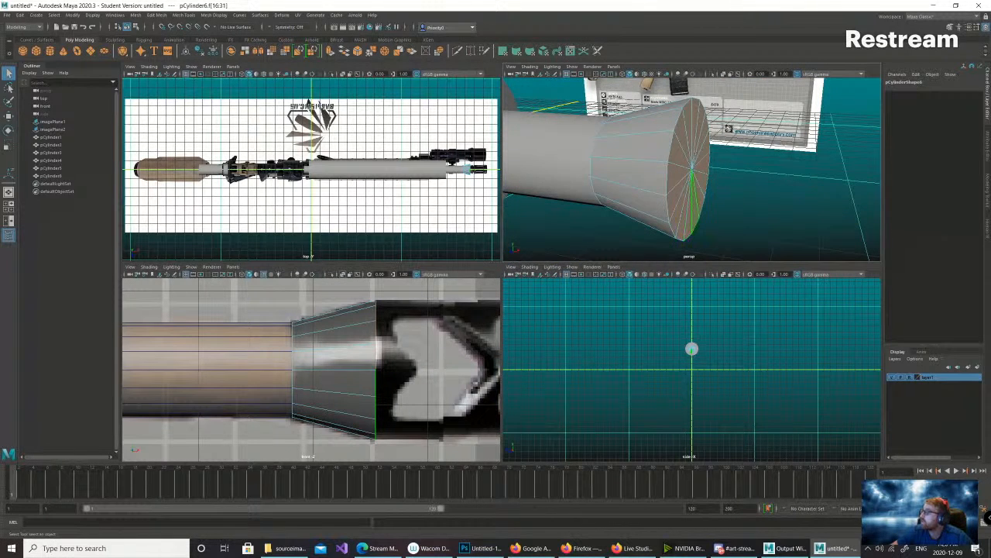
key("ctrl+e")
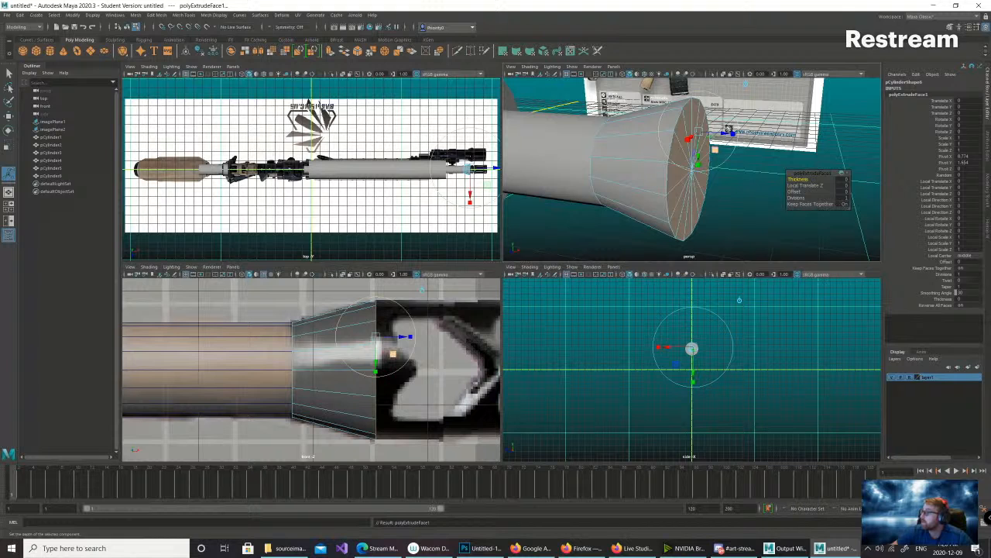
left_click_drag(728, 172, 825, 184)
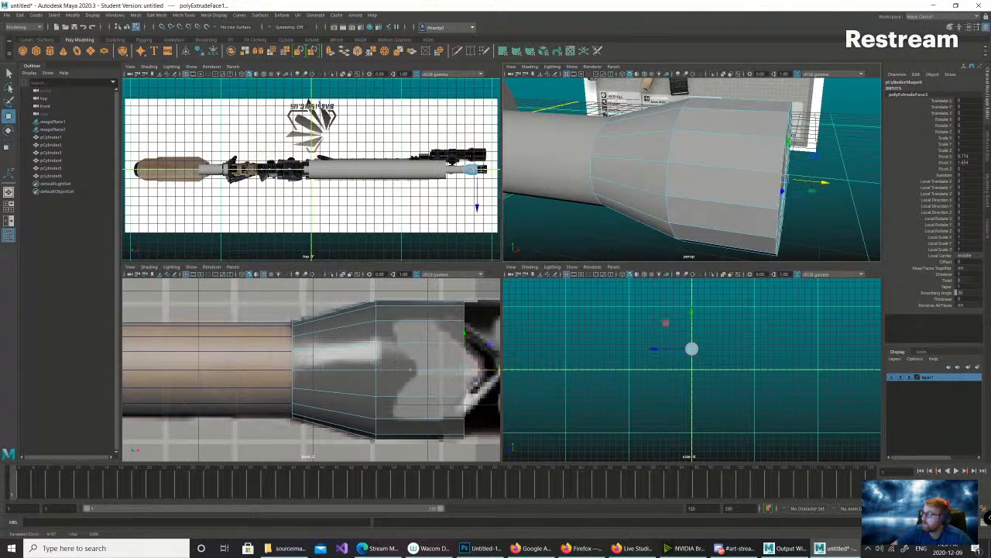
scroll(825, 183, "down", 2)
scroll(410, 369, "down", 10)
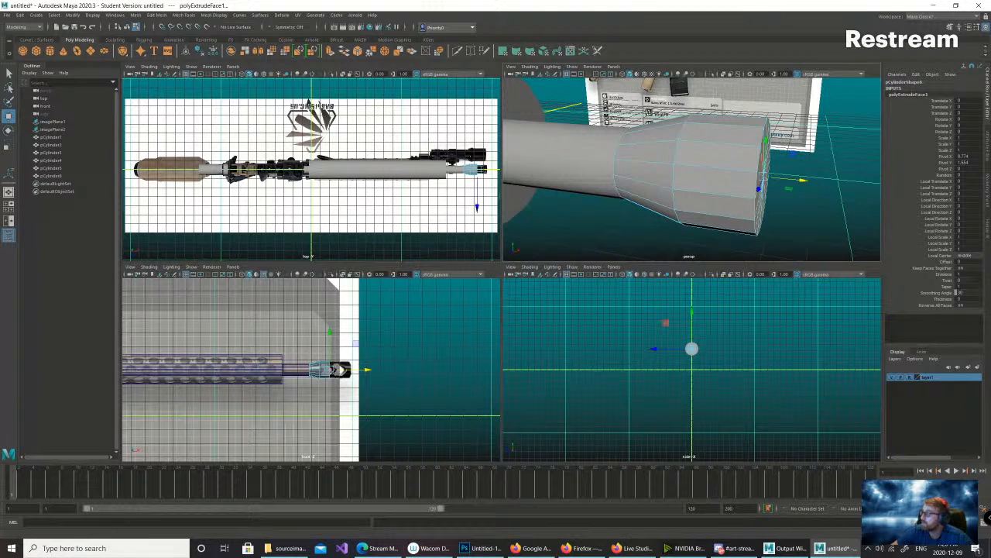
left_click_drag(803, 179, 813, 182)
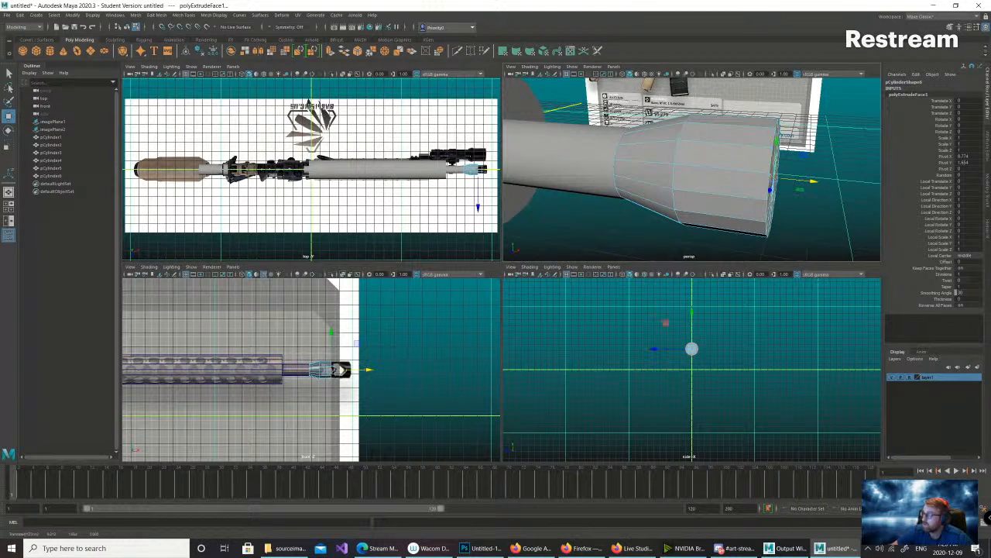
key("space")
scroll(579, 278, "up", 7)
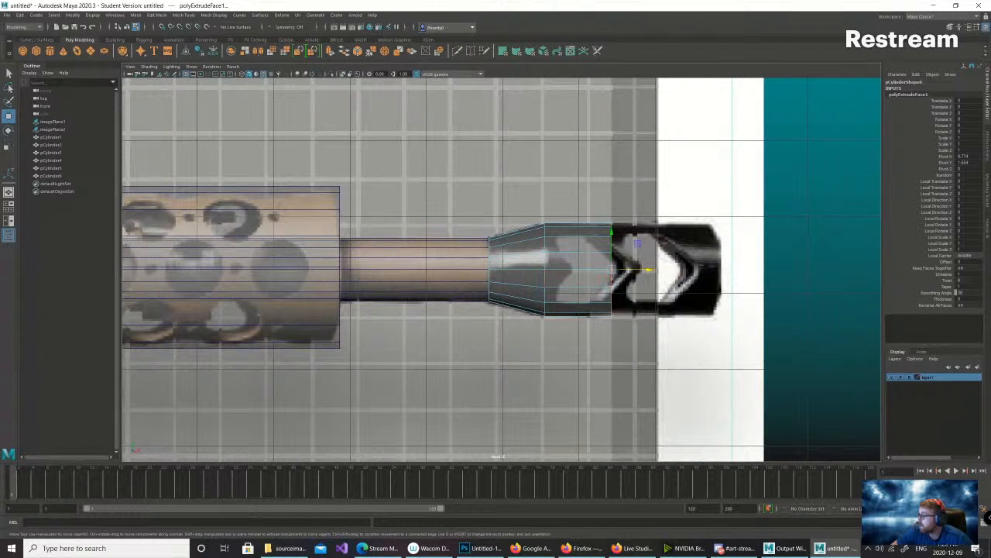
left_click_drag(649, 269, 654, 269)
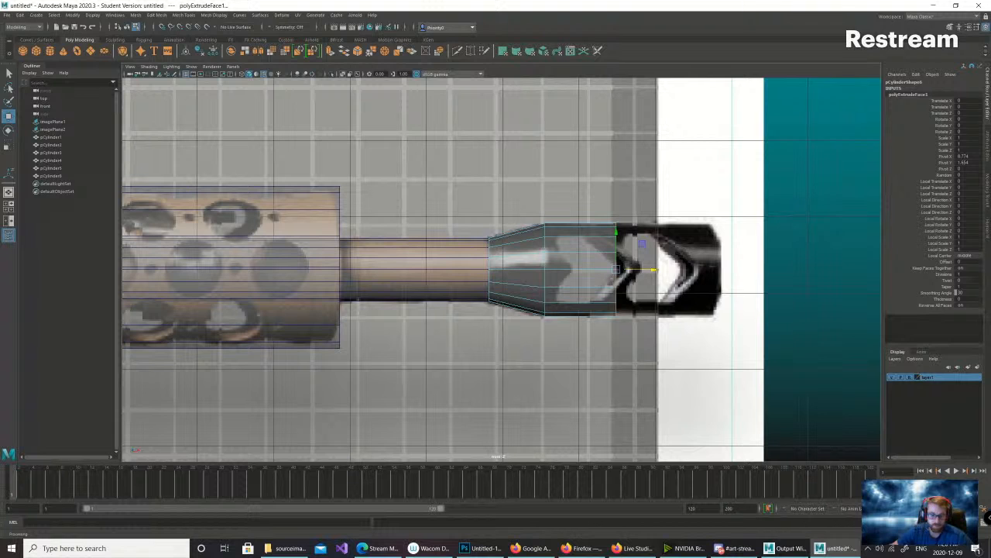
- Extrude the end cap faces forward twice more, first to about X 9.41 and then to the second chevron port's front
key("ctrl+e")
key("w")
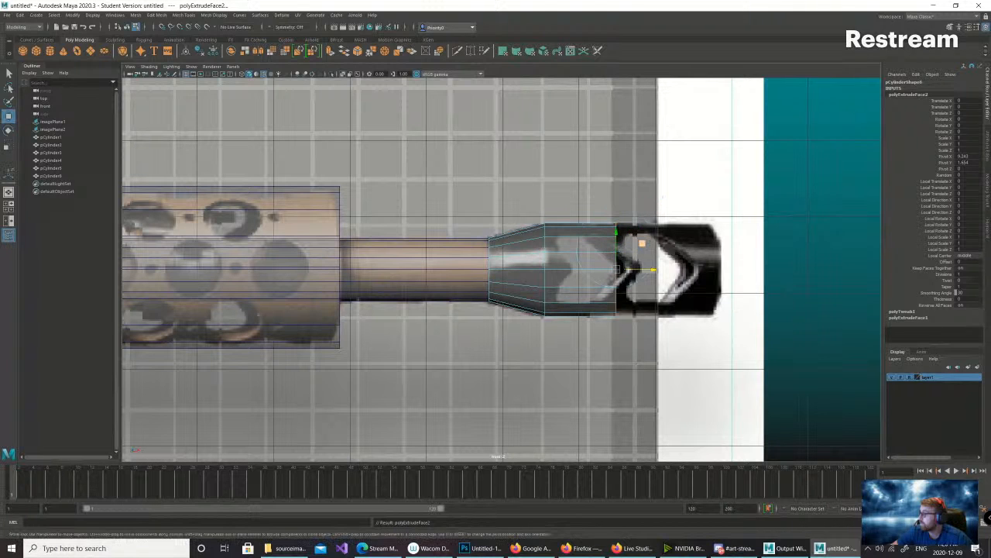
left_click_drag(653, 269, 679, 270)
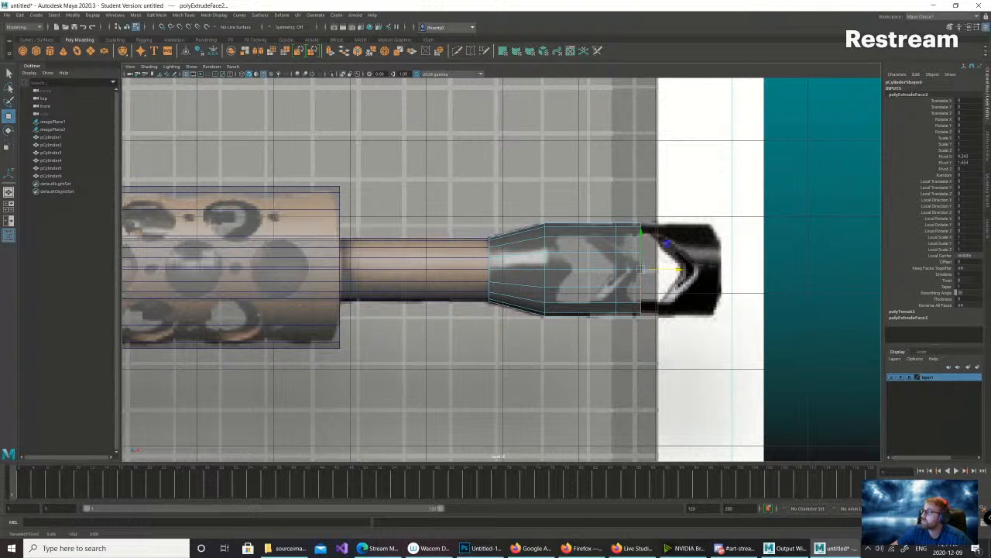
key("ctrl+e")
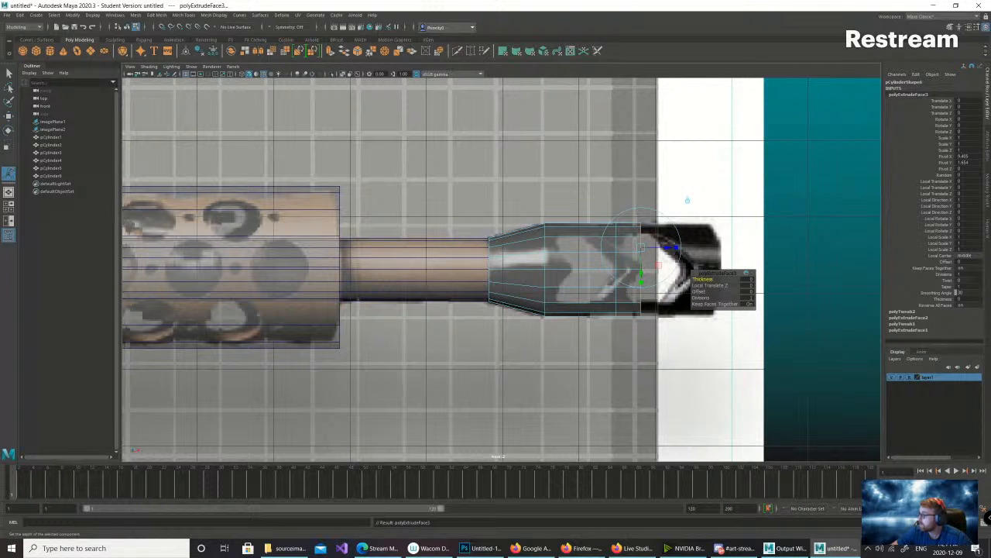
key("w")
left_click_drag(678, 270, 717, 270)
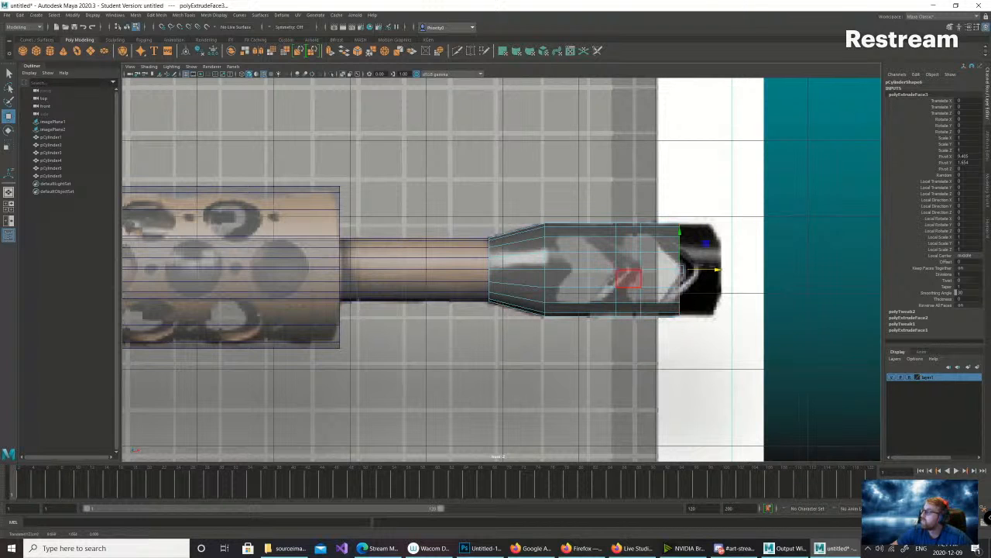
- Select the edge loop at the end of the first straight section and nudge it slightly back along the brake
right_click_drag(613, 266, 613, 245)
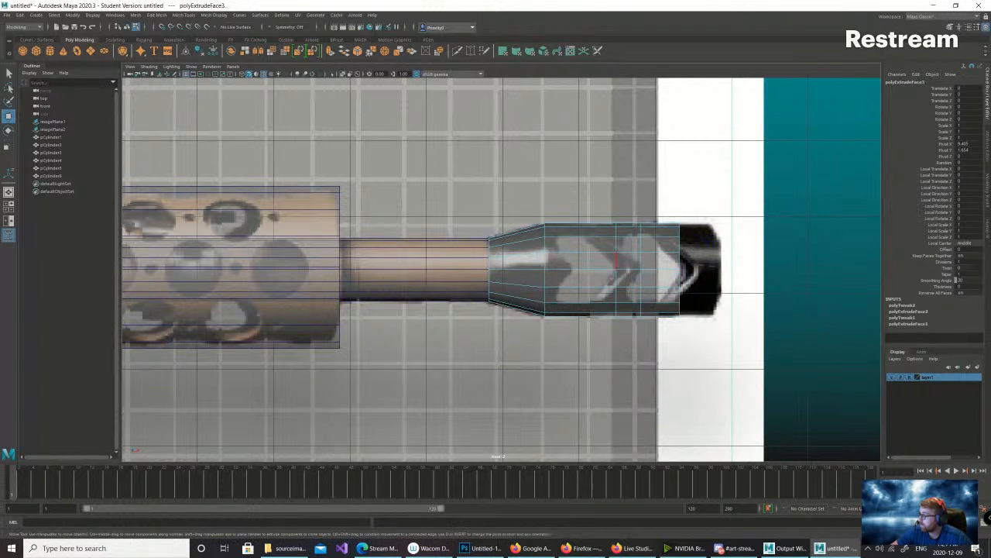
double_click(617, 260)
left_click_drag(654, 269, 653, 269)
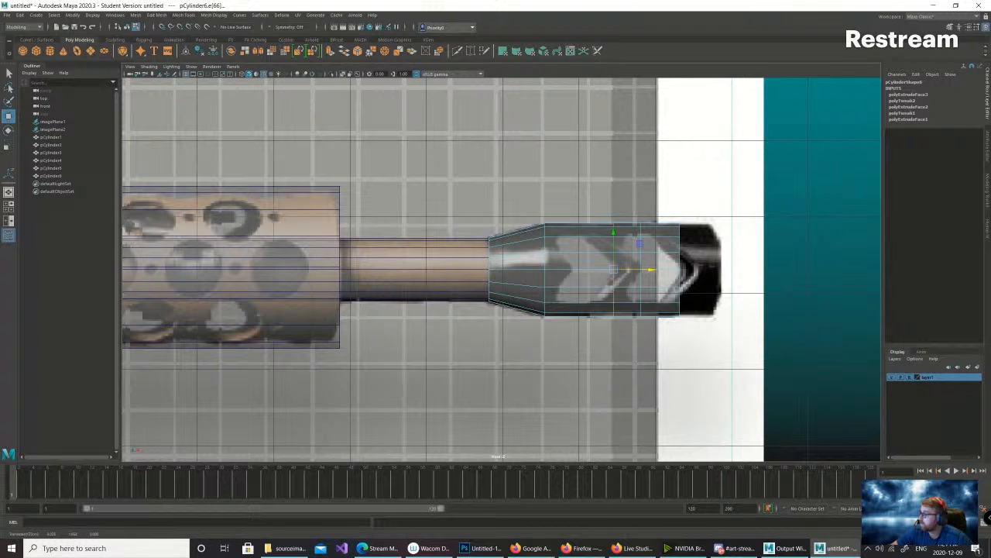
- Return to face selection and reselect all 16 end cap faces at the muzzle brake's front, ending in the front view
mouse_move(672, 267)
right_mouse_down()
mouse_move(678, 250)
mouse_move(675, 284)
right_mouse_up()
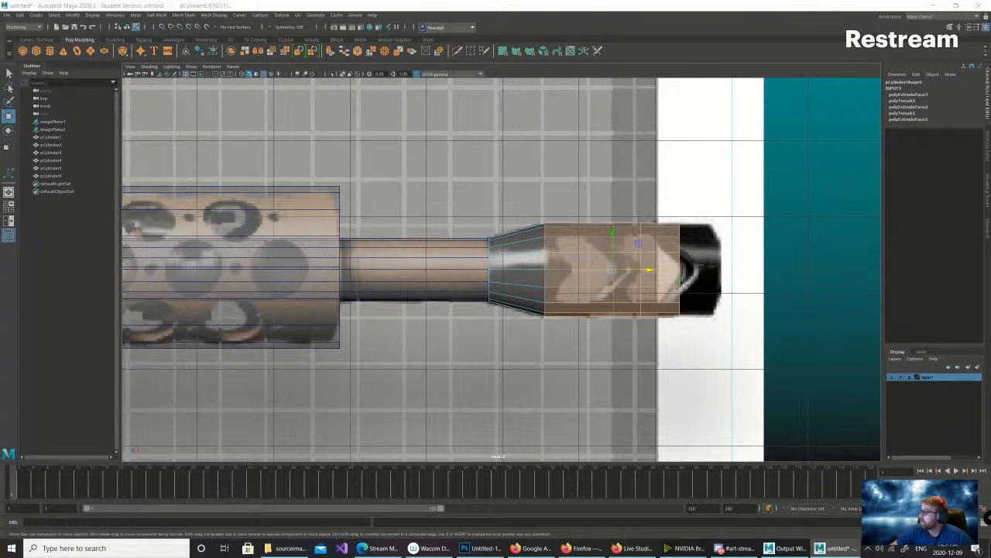
key("space")
left_click_drag(876, 222, 813, 231, "alt")
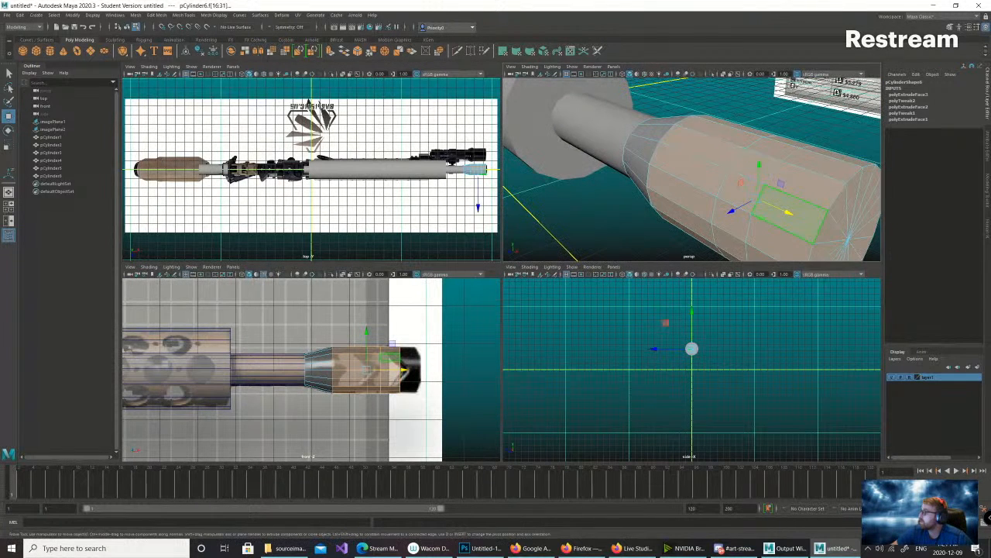
left_click(834, 226)
left_click(841, 209, "shift")
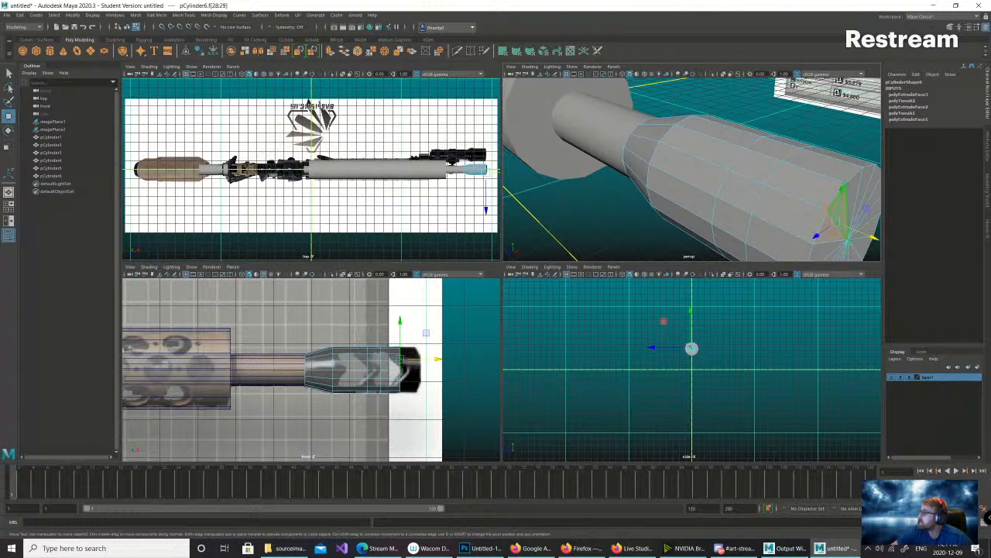
left_click(853, 194, "shift")
left_click(862, 188, "shift")
scroll(862, 188, "down", 5)
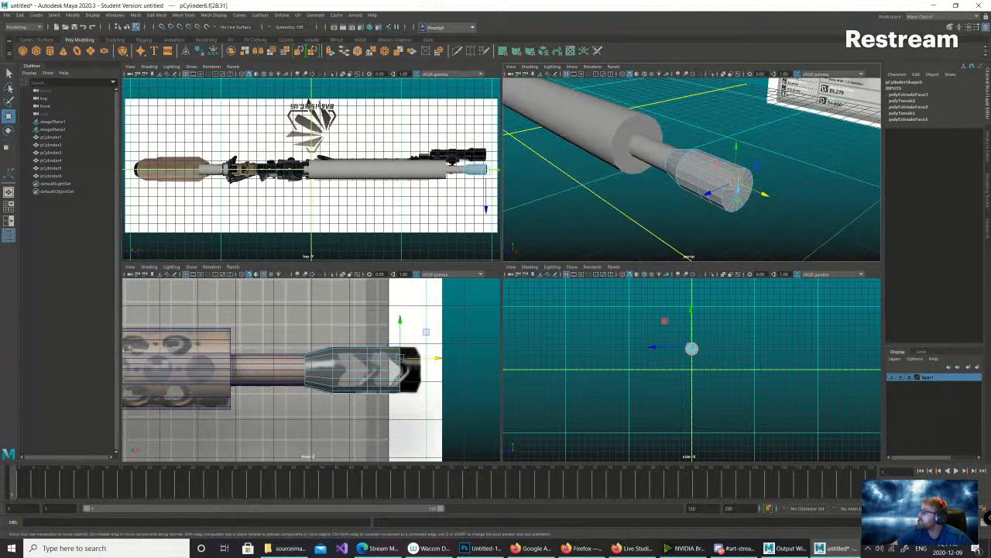
scroll(762, 219, "up", 3)
left_click(781, 227, "shift")
left_click(780, 242, "shift")
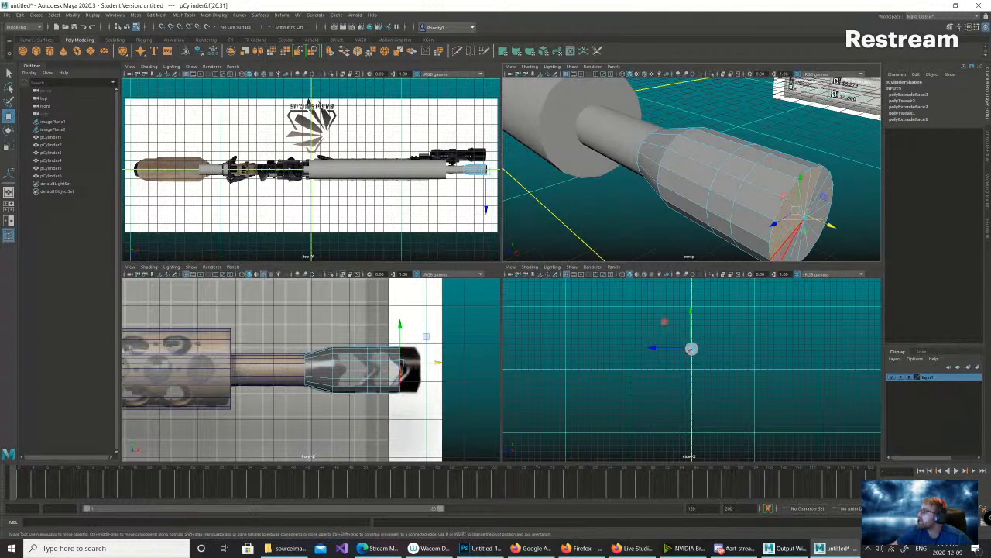
left_click(784, 249, "shift")
left_click(798, 243, "shift")
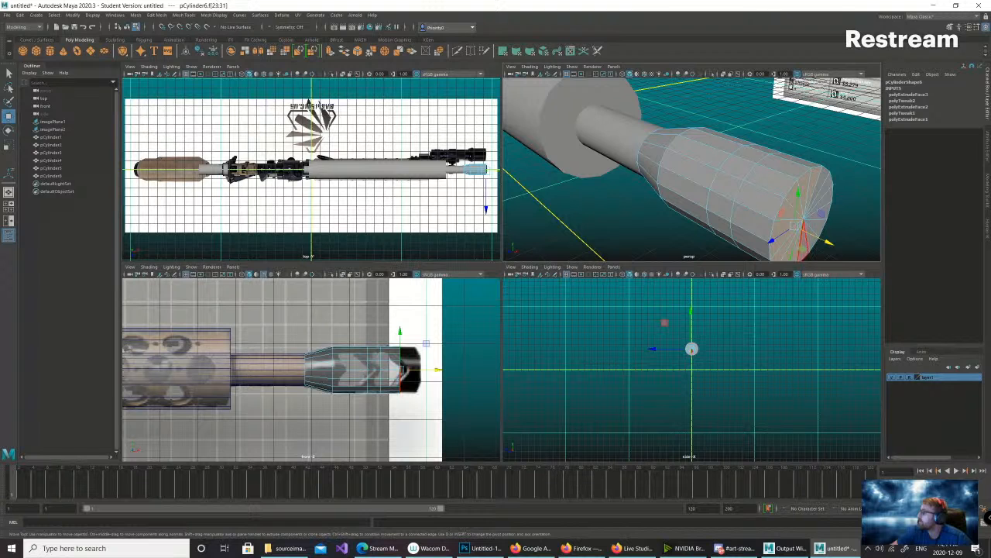
left_click(804, 245, "shift")
left_click(812, 235, "shift")
left_click(817, 227, "shift")
left_click(821, 217, "shift")
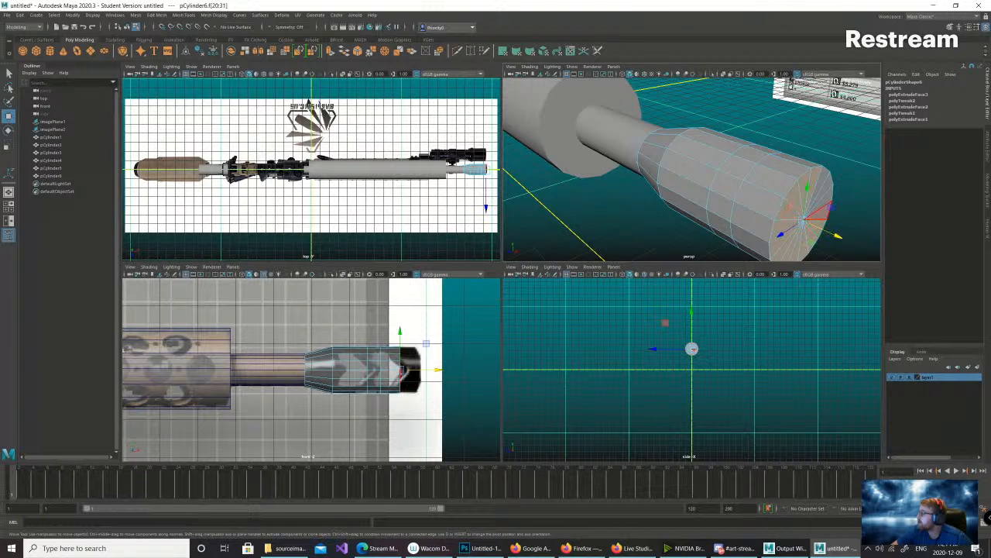
left_click(822, 204, "shift")
left_click(822, 192, "shift")
key("space")
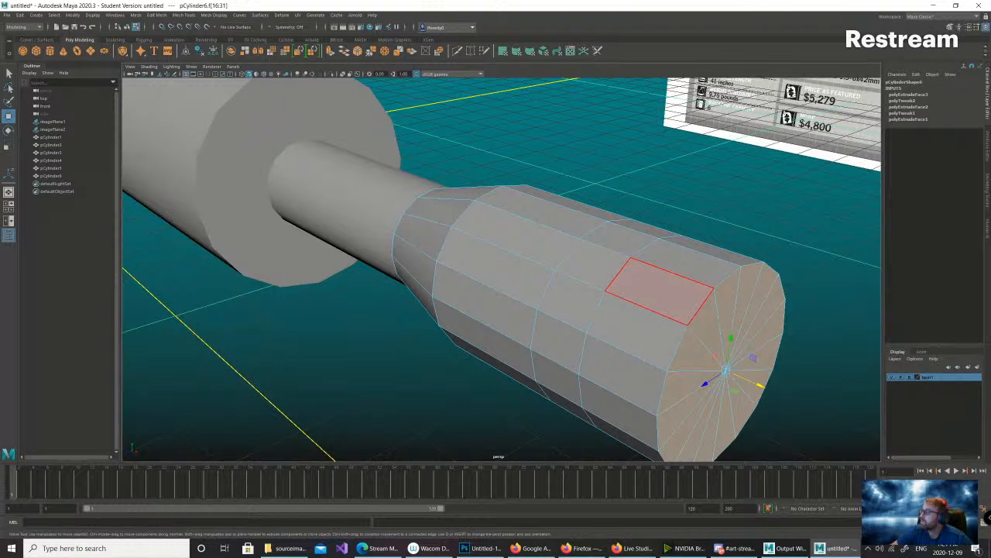
key("space")
key("space")
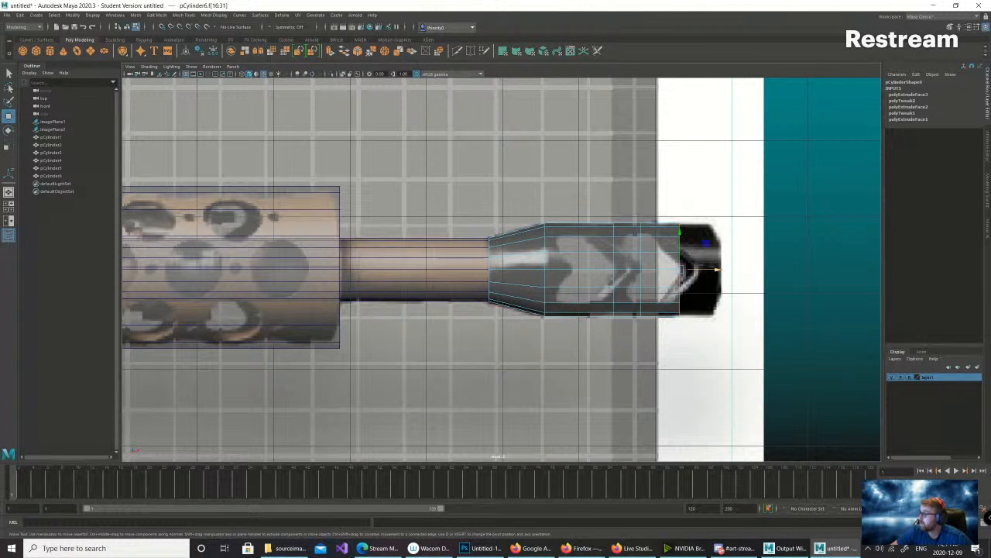
- Extrude the muzzle brake's end cap faces straight forward to where the tip's chamfer begins in the reference
key("ctrl+e")
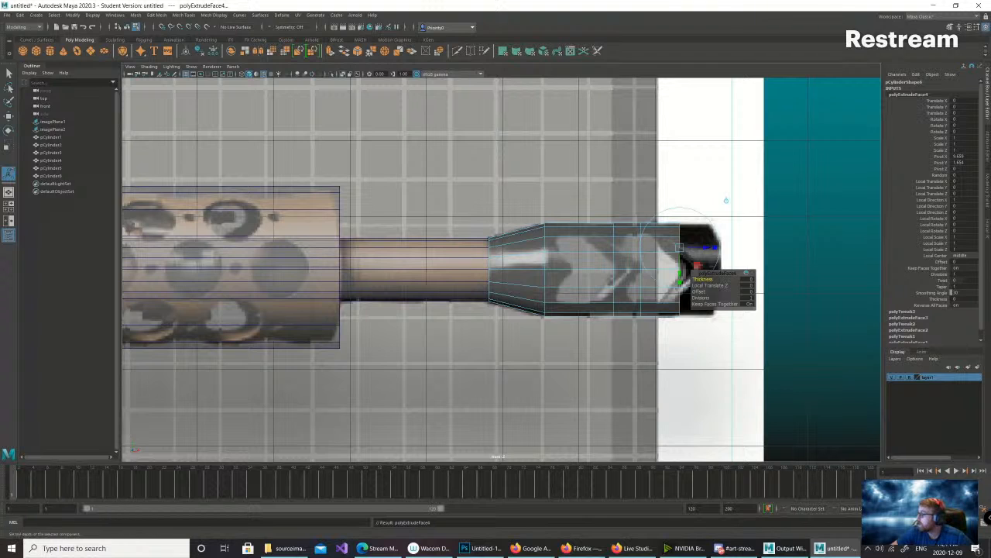
key("w")
left_click_drag(717, 270, 747, 269)
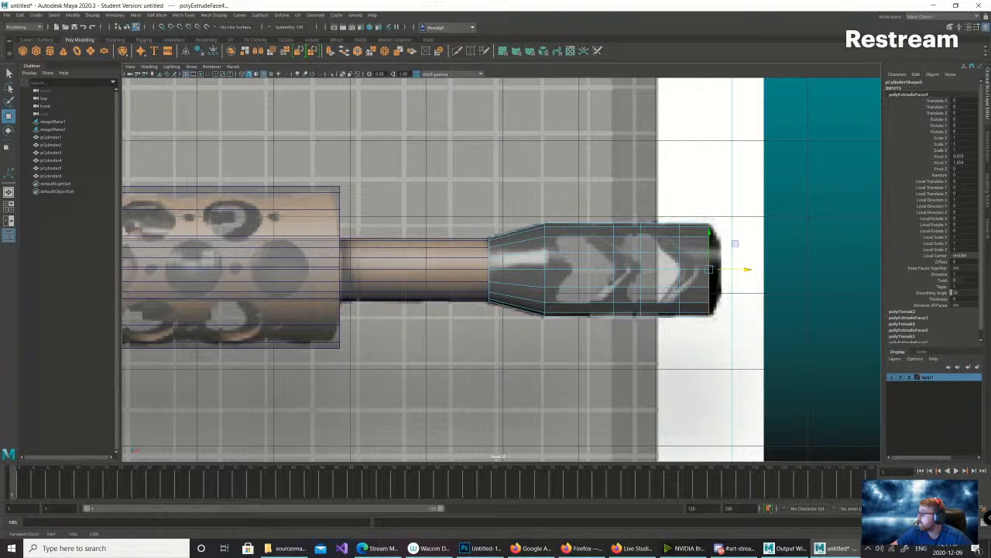
- Extrude the end cap faces once more to the brake's very tip and scale them down to form the chamfered front edge
key("ctrl+e")
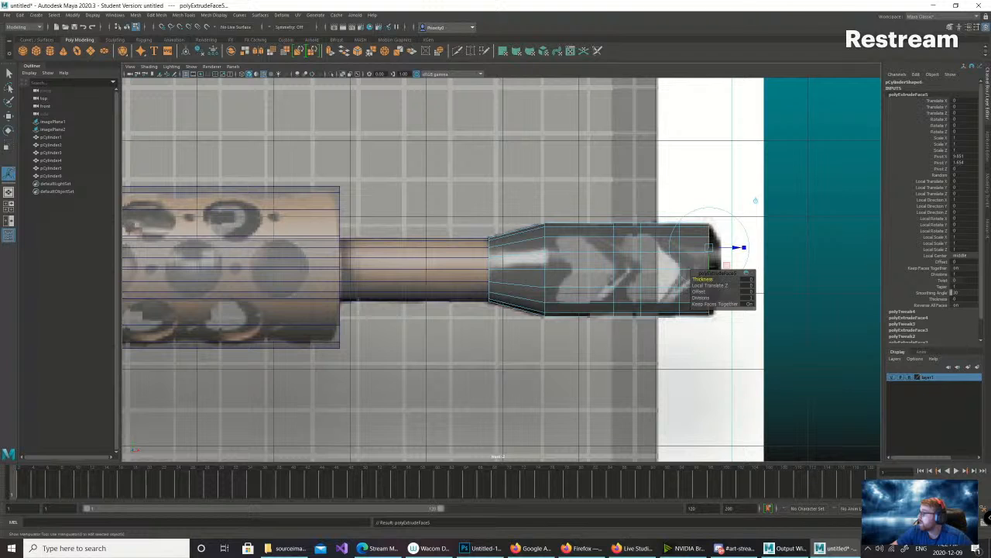
key("w")
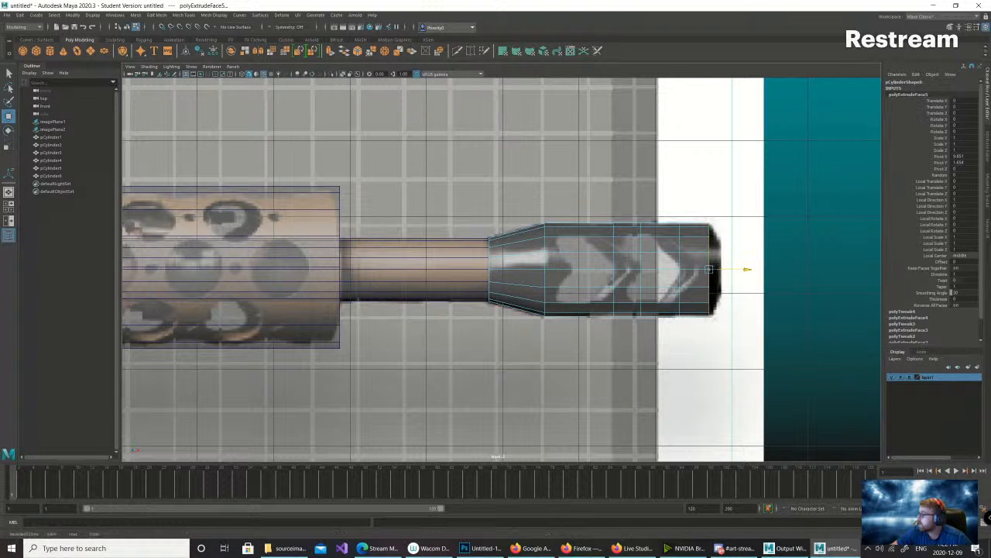
left_click_drag(745, 268, 756, 269)
key("r")
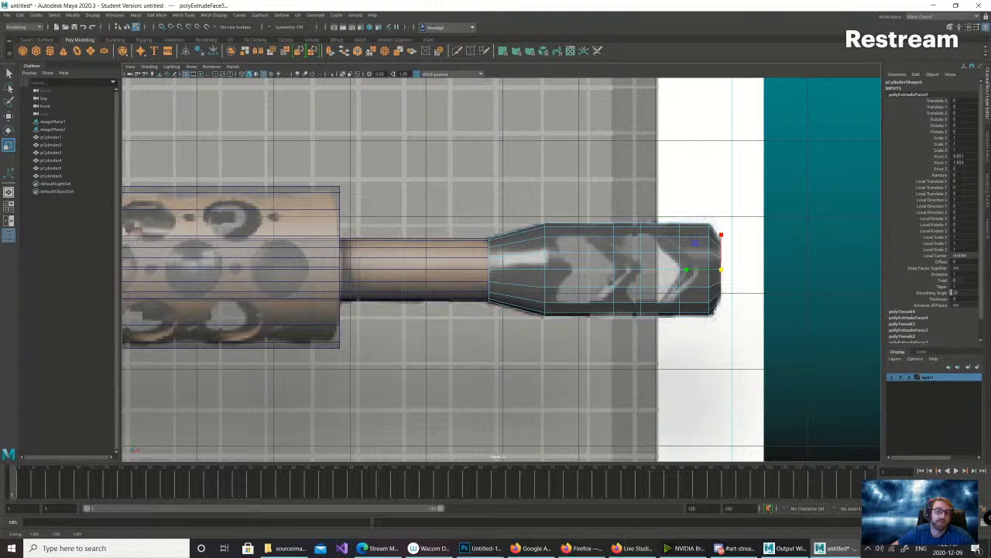
- Examine the finished muzzle brake and the blocked-out rifle parts in perspective, from the muzzle back to the stock
key("space")
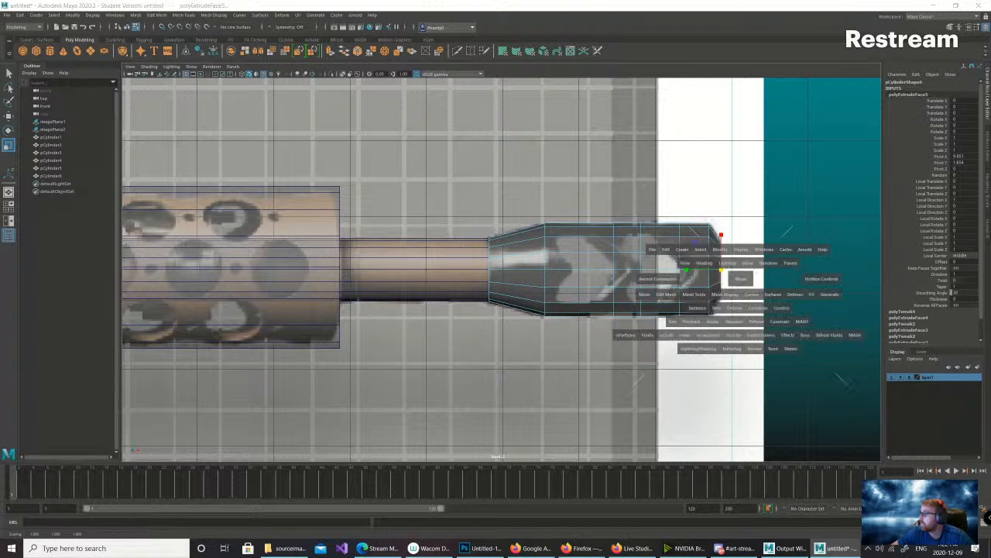
mouse_move(720, 186)
left_mouse_down("alt")
mouse_move(647, 159)
mouse_move(716, 186)
left_mouse_up("alt")
right_click_drag(716, 186, 667, 186, "alt")
left_click_drag(716, 174, 740, 203, "alt")
left_click_drag(678, 167, 705, 189, "alt")
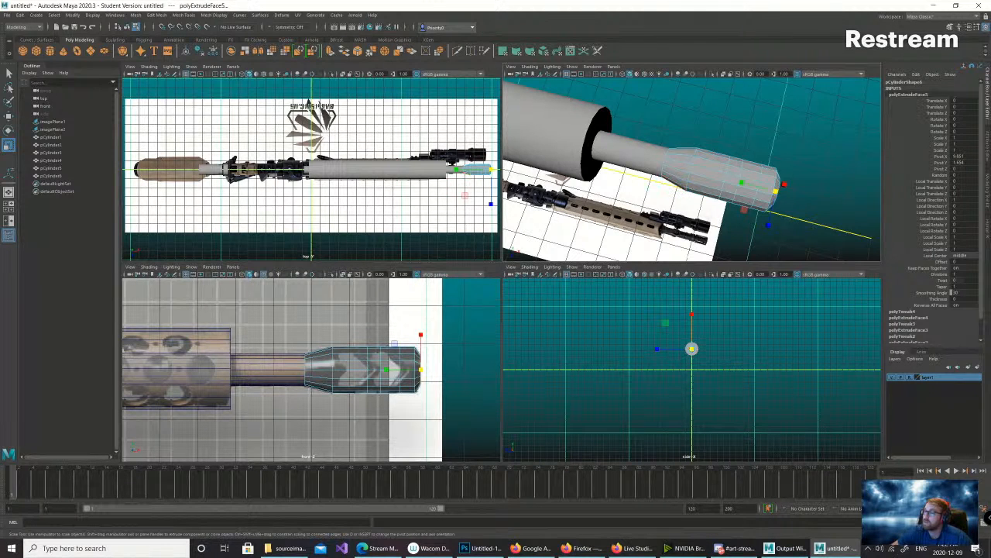
scroll(692, 169, "down", 5)
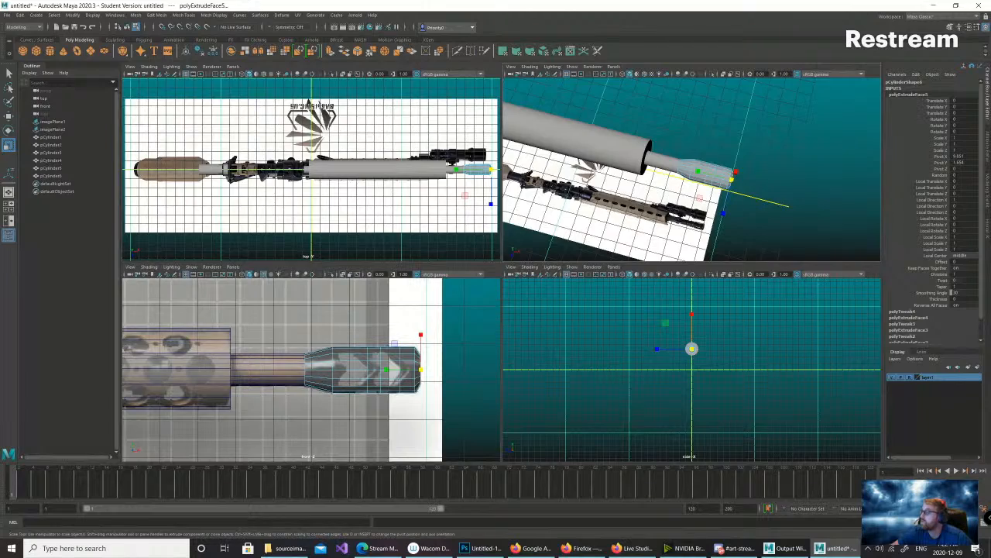
key("space")
left_click_drag(691, 201, 722, 177, "alt")
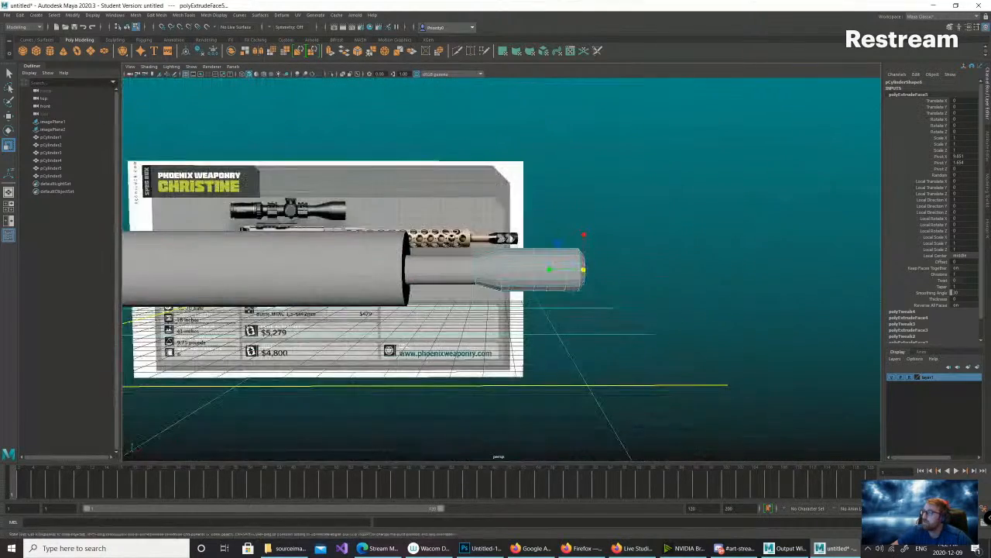
middle_click_drag(557, 177, 859, 187, "alt")
scroll(502, 270, "down", 5)
scroll(502, 270, "up", 2)
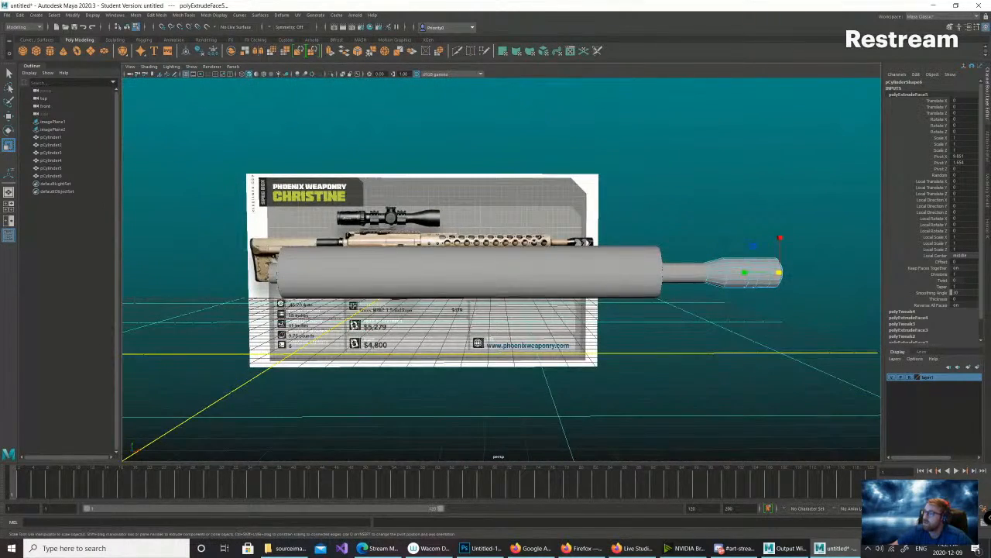
middle_click_drag(465, 267, 803, 271, "alt")
scroll(502, 270, "up", 3)
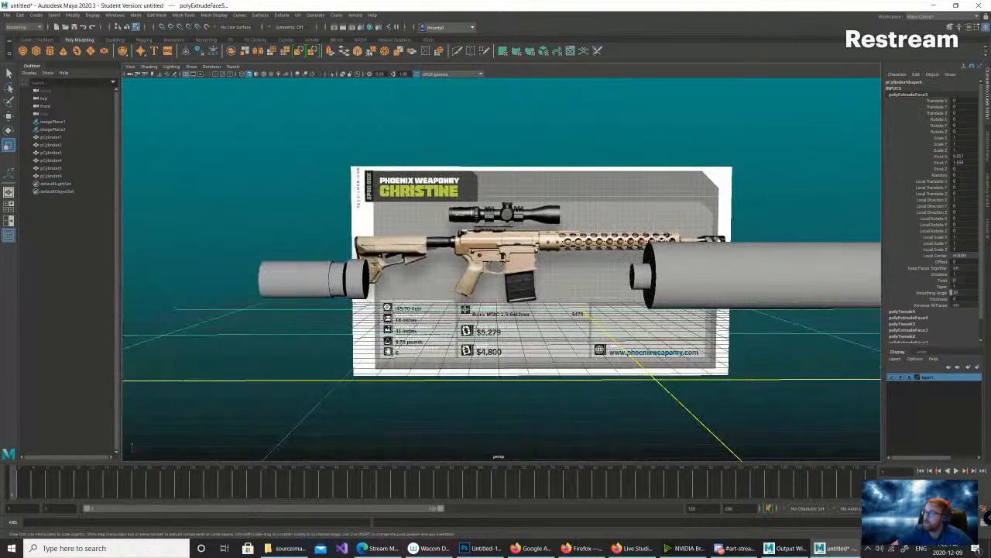
- Select the accessible end cap faces on the ring in front of the stock tube, on the side facing the tube
key("ctrl+z")
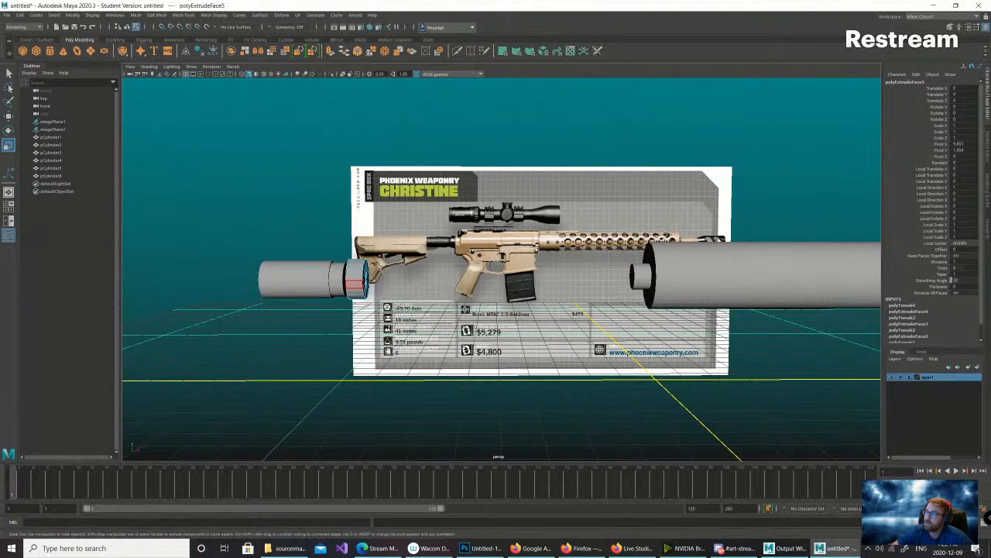
key("space")
left_click_drag(666, 171, 759, 189, "alt")
scroll(759, 188, "up", 4)
middle_click_drag(759, 188, 728, 174, "alt")
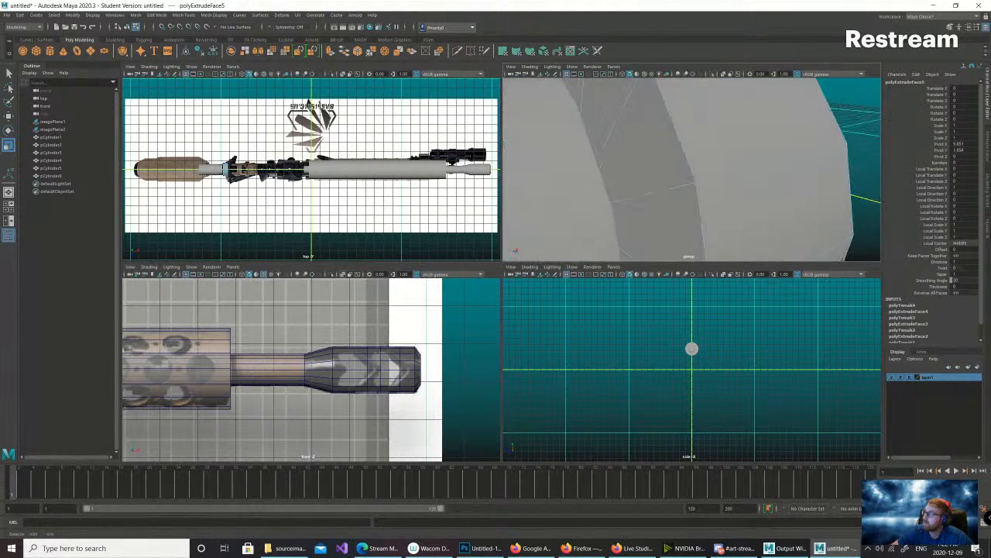
key("f")
right_click_drag(759, 174, 681, 161, "alt")
left_click(677, 159)
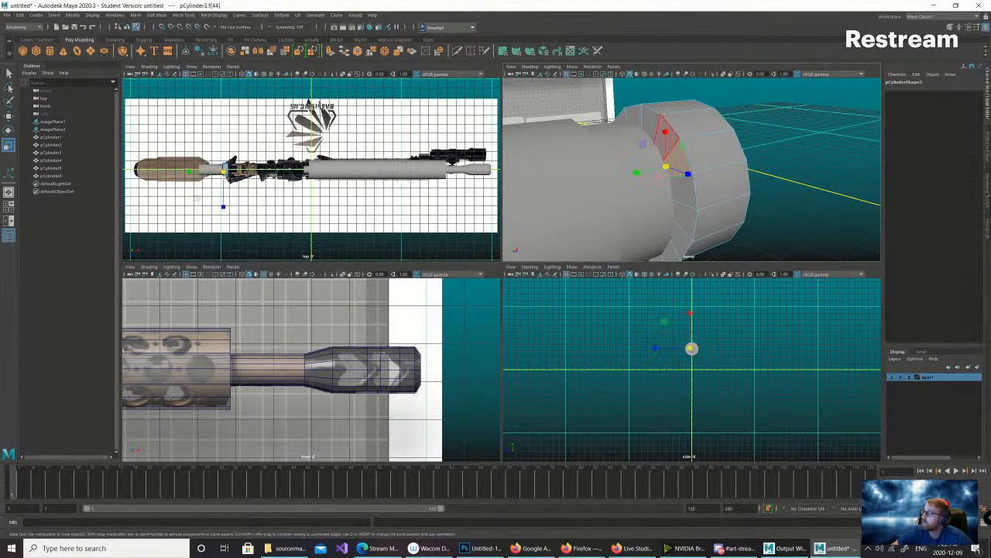
left_click(651, 123, "shift")
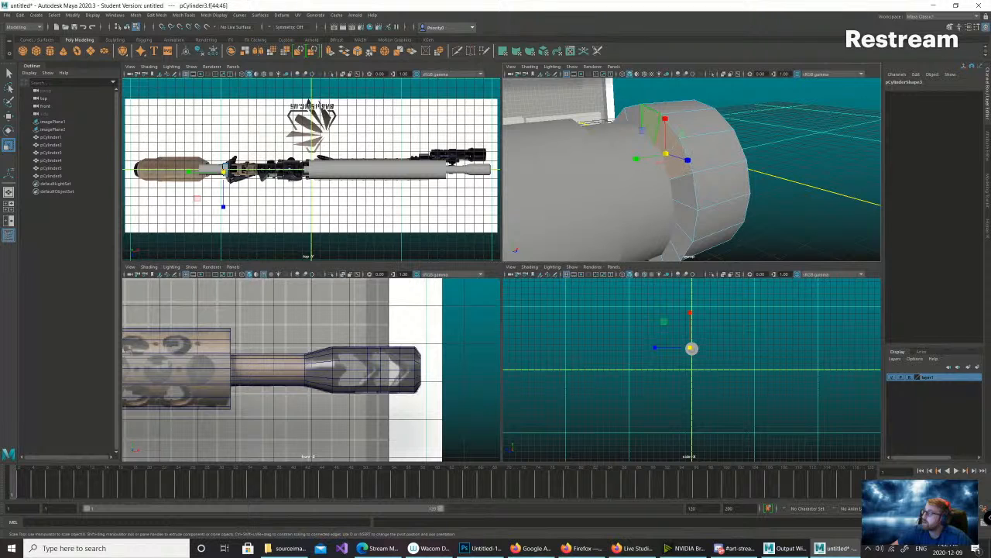
left_click(632, 118, "shift")
left_click(621, 118, "shift")
left_click(685, 192, "shift")
left_click(686, 219, "shift")
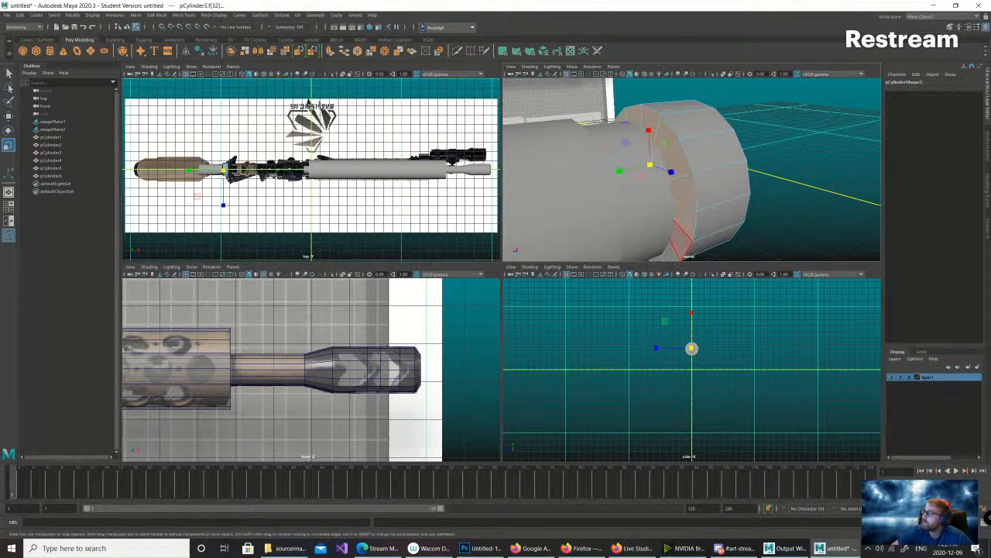
left_click(682, 240, "shift")
left_click(672, 251, "shift")
- Add the remaining cap faces on the ring's far side and underside, completing the 16-face selection
left_click_drag(672, 249, 702, 183, "alt")
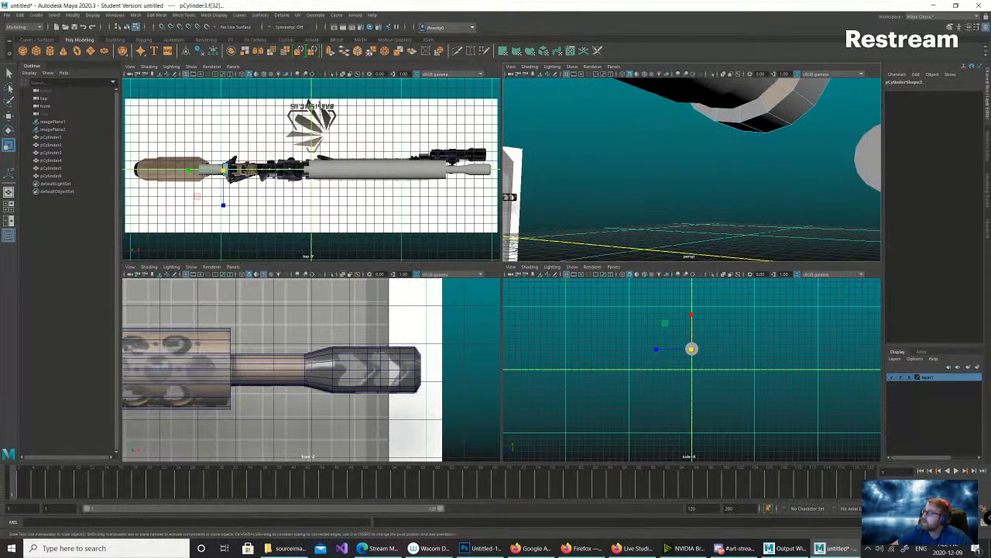
left_click(753, 111, "shift")
left_click(727, 115, "shift")
left_click_drag(720, 117, 809, 167, "alt")
middle_click_drag(836, 116, 697, 159, "alt")
mouse_move(759, 159)
left_mouse_down("alt")
mouse_move(724, 163)
mouse_move(755, 159)
left_mouse_up("alt")
scroll(739, 159, "up", 4)
left_click(727, 183, "shift")
left_click(724, 168, "shift")
left_click(727, 134, "shift")
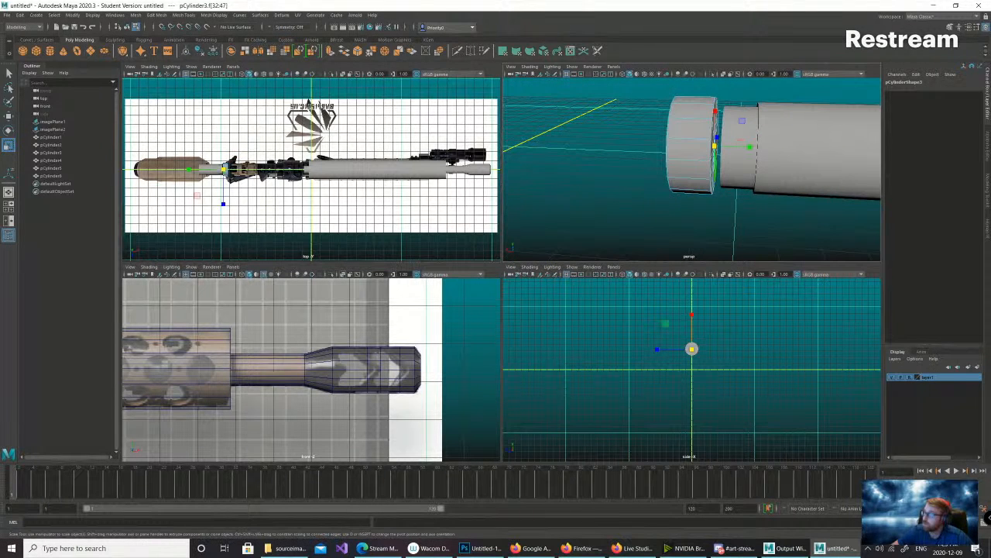
- Extrude the ring's 16 cap faces a short distance back toward the stock tube
key("ctrl+e")
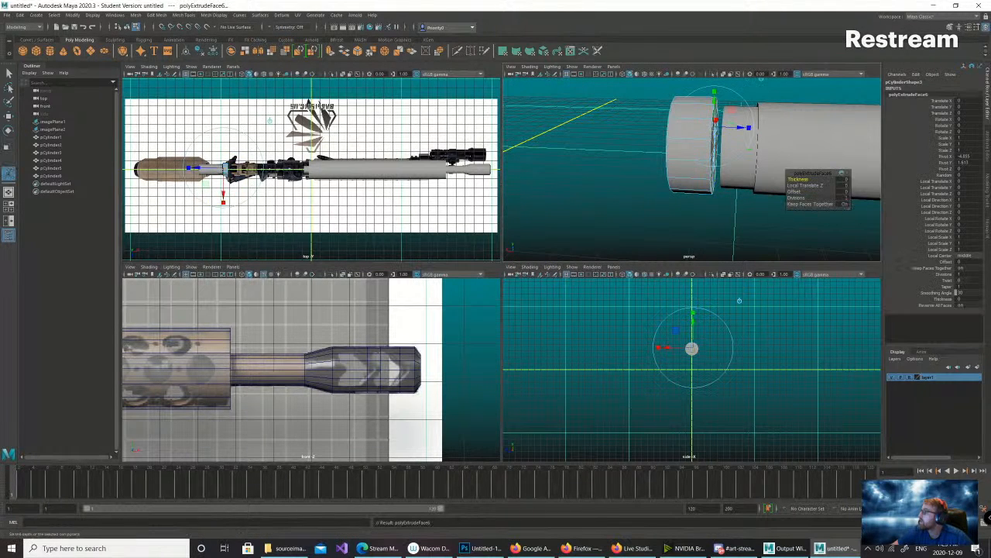
left_click_drag(678, 144, 666, 163)
scroll(685, 154, "up", 5)
scroll(666, 162, "down", 5)
right_click_drag(666, 163, 652, 166, "alt")
left_click_drag(652, 166, 684, 135, "alt")
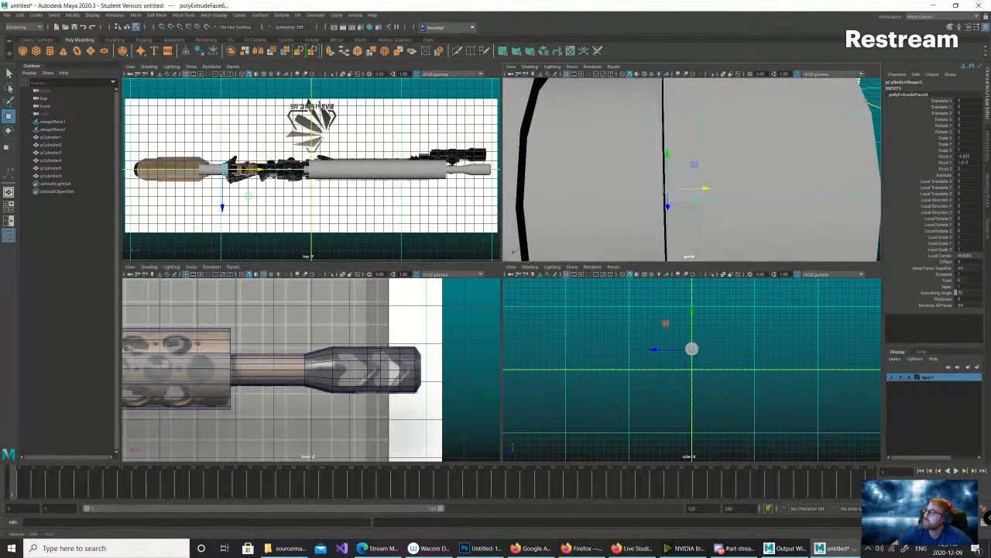
- Examine the narrow gap between the ring's extruded faces and the end of the stock tube up close
right_click_drag(685, 134, 653, 138, "alt")
left_click_drag(654, 138, 702, 118, "alt")
right_click_drag(681, 132, 748, 135, "alt")
left_click_drag(697, 139, 763, 140, "alt")
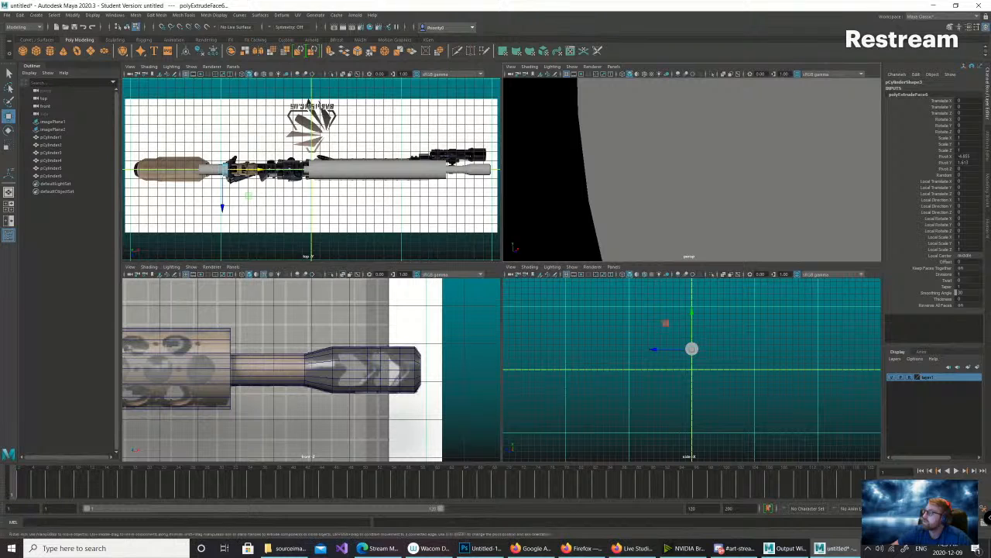
left_click_drag(689, 139, 635, 158, "alt")
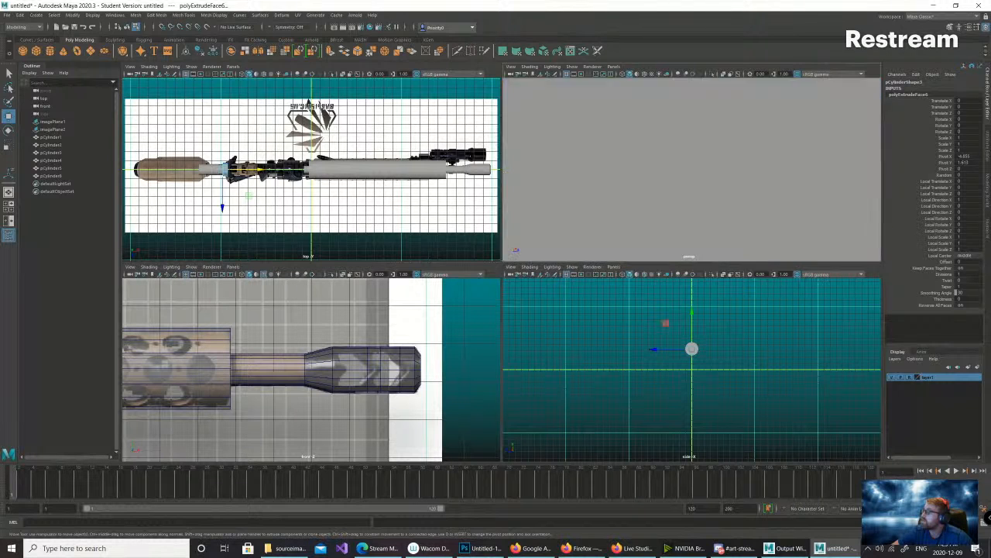
scroll(692, 168, "down", 6)
scroll(691, 169, "up", 5)
scroll(692, 169, "up", 3)
left_click_drag(721, 158, 631, 159, "alt")
- Reposition the ring's extruded faces lengthwise so they close the gap to the end of the stock tube
key("x")
scroll(692, 168, "up", 2)
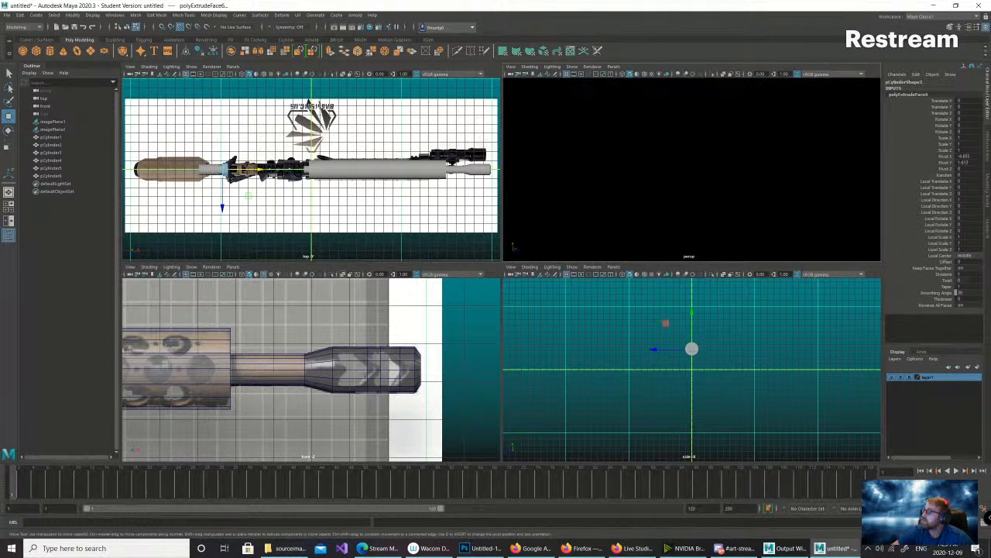
scroll(692, 169, "down", 2)
mouse_move(691, 159)
left_mouse_down("alt")
mouse_move(655, 174)
mouse_move(705, 167)
left_mouse_up("alt")
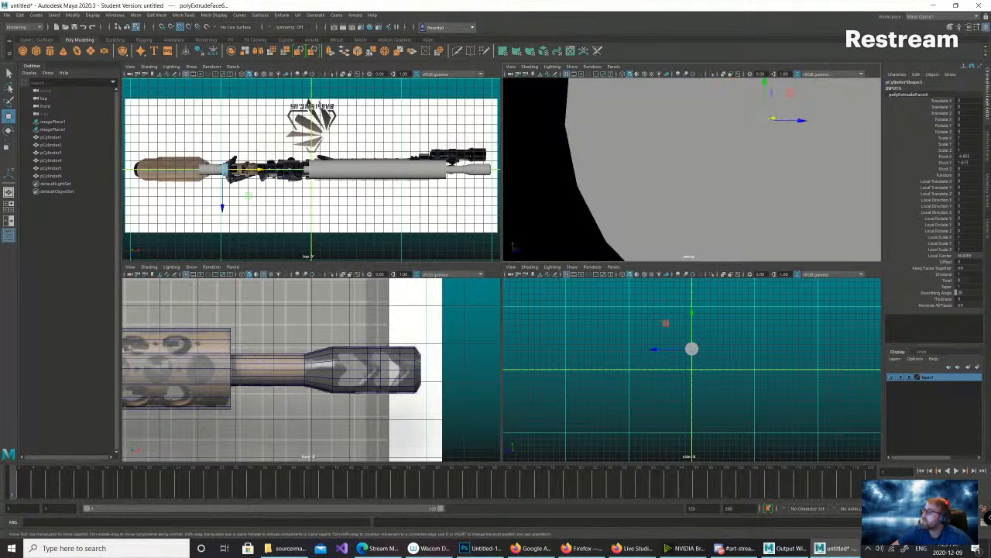
left_click_drag(772, 118, 629, 174)
scroll(650, 154, "down", 1)
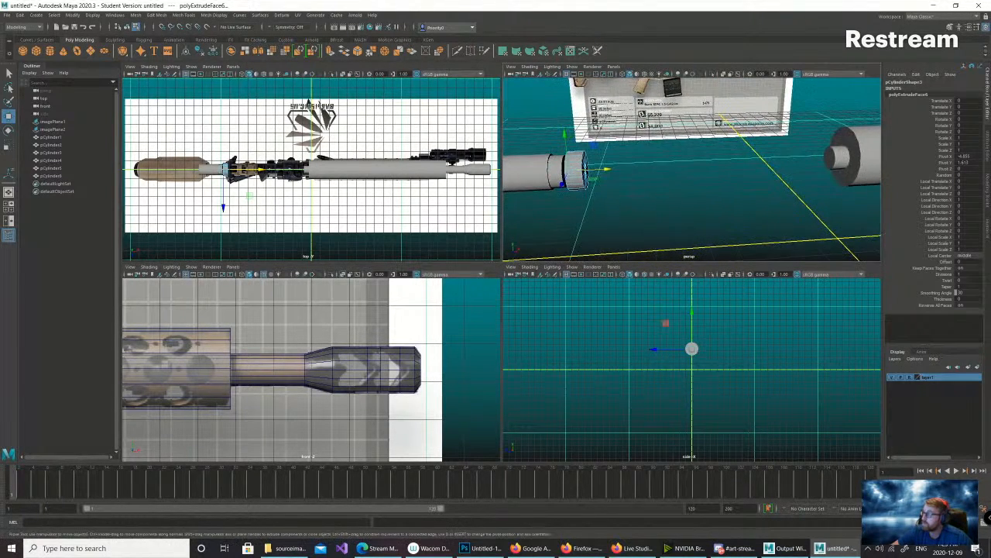
middle_click_drag(627, 167, 771, 186, "alt")
right_click_drag(751, 186, 805, 189, "alt")
left_click_drag(782, 190, 709, 166, "alt")
right_click_drag(709, 167, 767, 172, "alt")
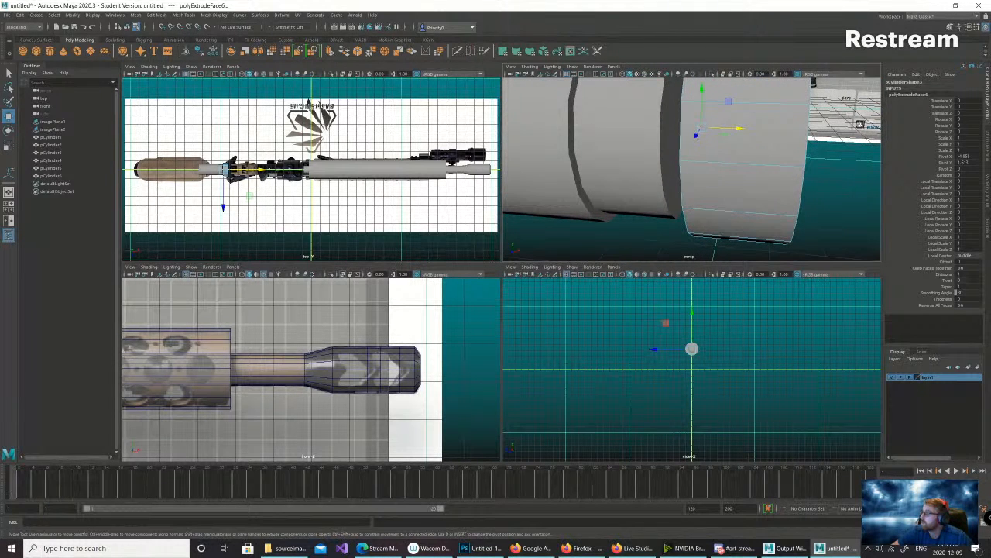
middle_click_drag(767, 172, 795, 172, "alt")
right_click_drag(795, 172, 841, 174, "alt")
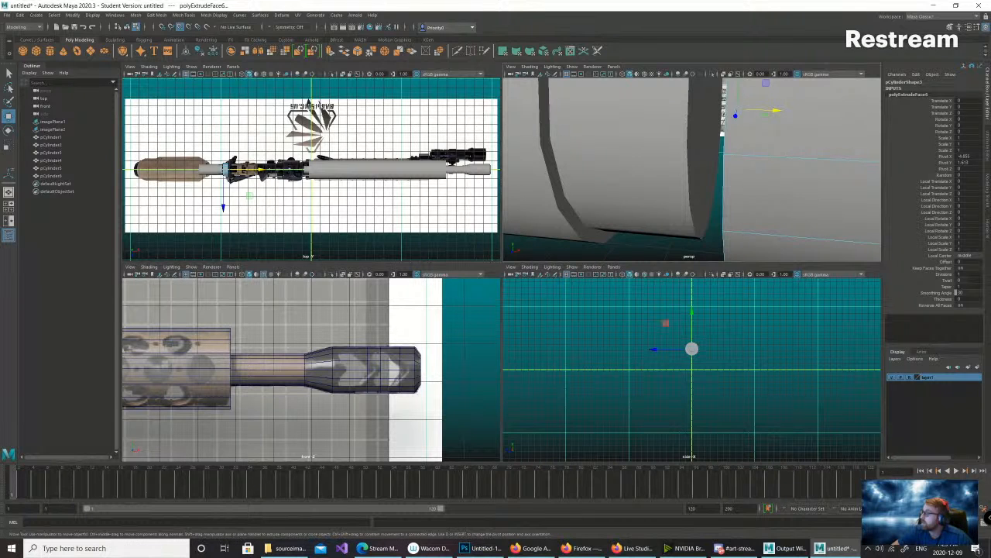
left_click_drag(776, 110, 747, 161)
right_click_drag(747, 161, 682, 166, "alt")
left_click_drag(681, 166, 709, 171, "alt")
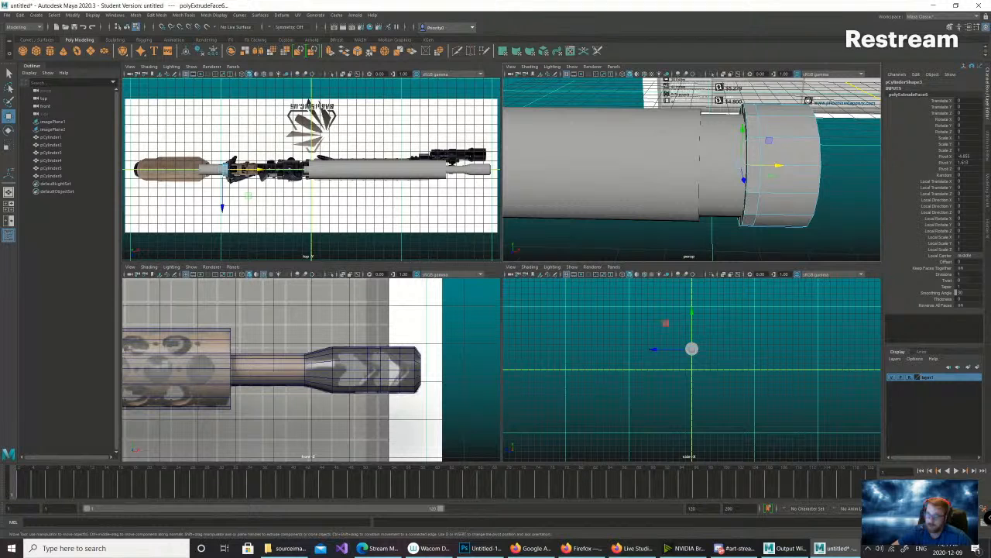
- Scale the extruded cap faces inward so the ring tapers toward the stock tube
key("r")
left_click_drag(706, 165, 829, 175, "ctrl")
middle_click_drag(829, 175, 612, 219, "alt")
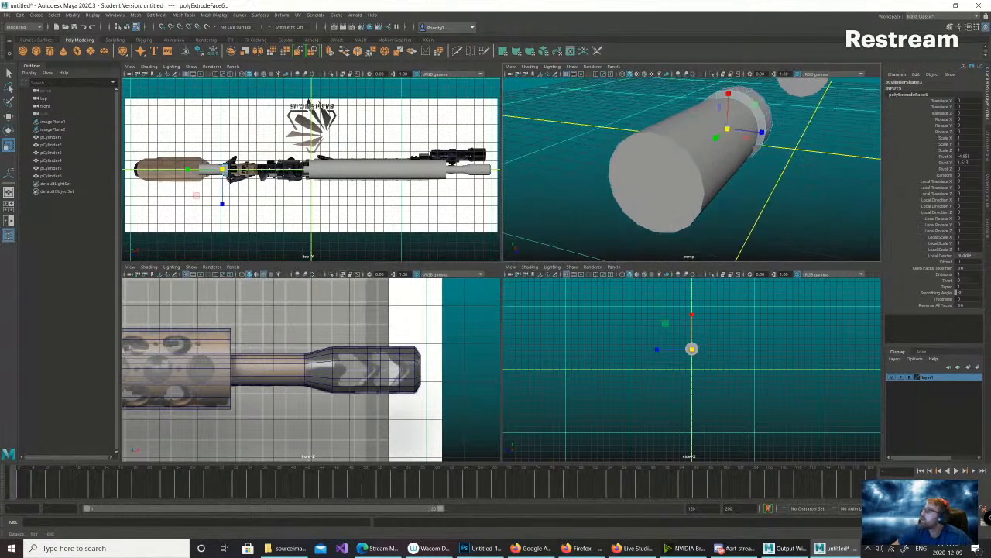
- Fine-tune the extruded faces' scale so the taper's edge matches the stock tube's outline, checking the ring from several angles
scroll(692, 168, "up", 8)
scroll(692, 169, "down", 10)
left_click_drag(692, 169, 740, 179, "alt")
scroll(740, 179, "up", 8)
scroll(739, 180, "down", 3)
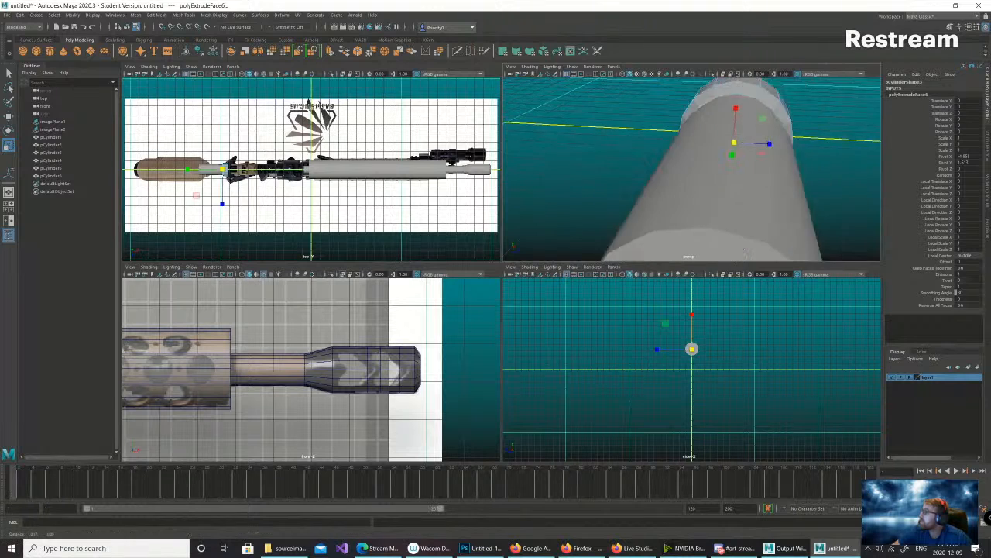
scroll(740, 180, "up", 4)
middle_click_drag(739, 180, 708, 184, "alt")
scroll(714, 236, "up", 2)
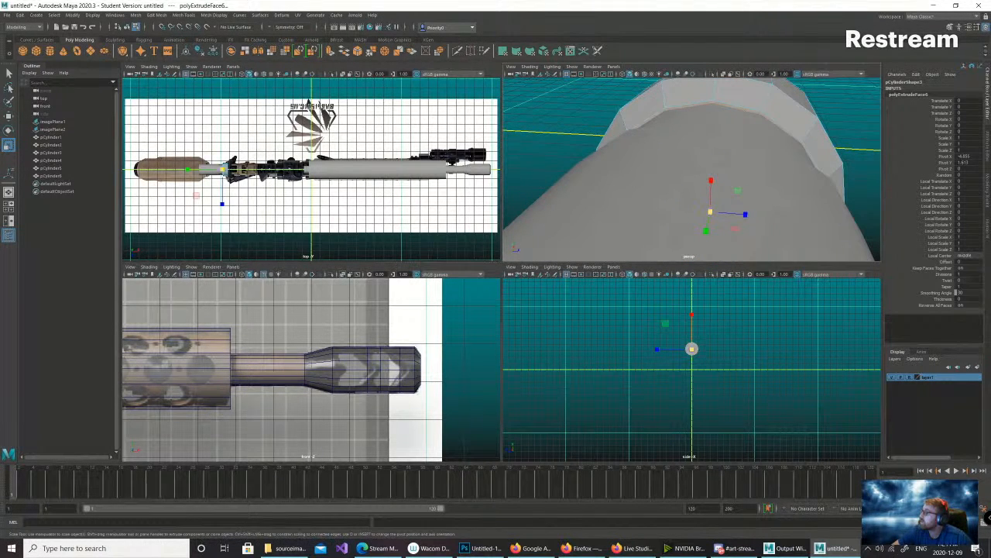
left_click_drag(710, 212, 709, 212)
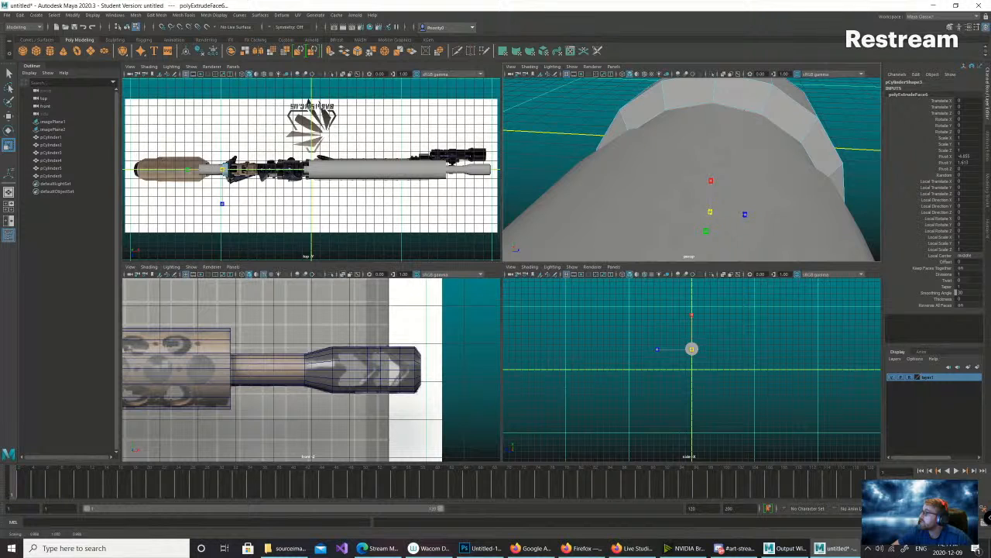
left_click_drag(708, 211, 871, 186)
scroll(706, 211, "down", 4)
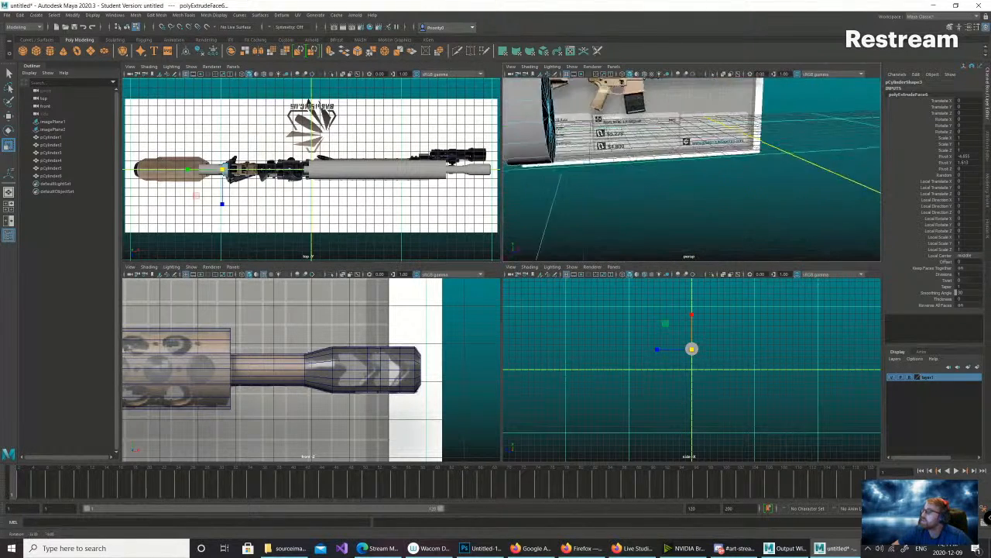
right_click_drag(871, 186, 824, 187, "alt")
left_click_drag(825, 188, 780, 190, "alt")
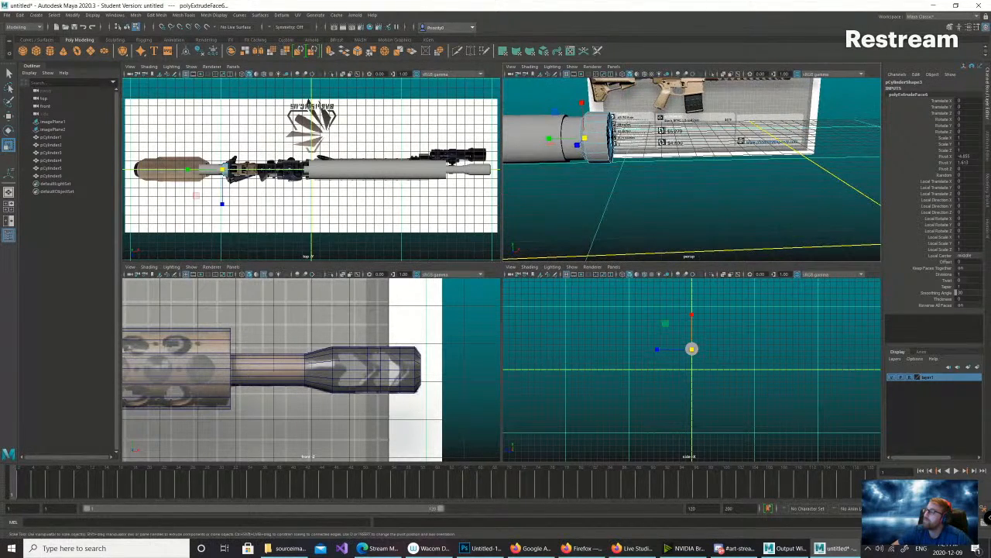
middle_click_drag(720, 186, 809, 200, "alt")
left_click_drag(790, 189, 738, 180, "alt")
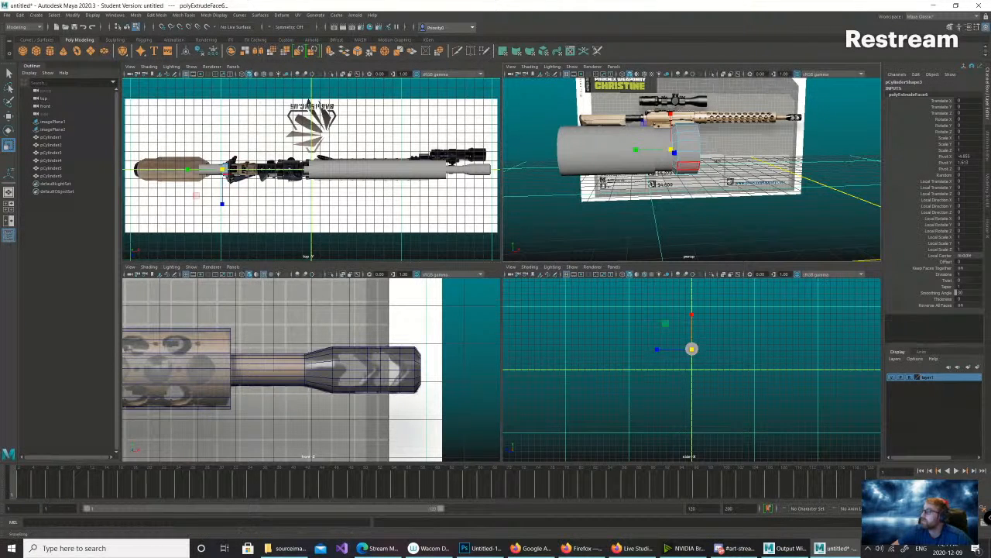
- Examine the blocked-out rifle parts and the tapered stock ring in the perspective view from several angles
left_click_drag(718, 161, 778, 172, "alt")
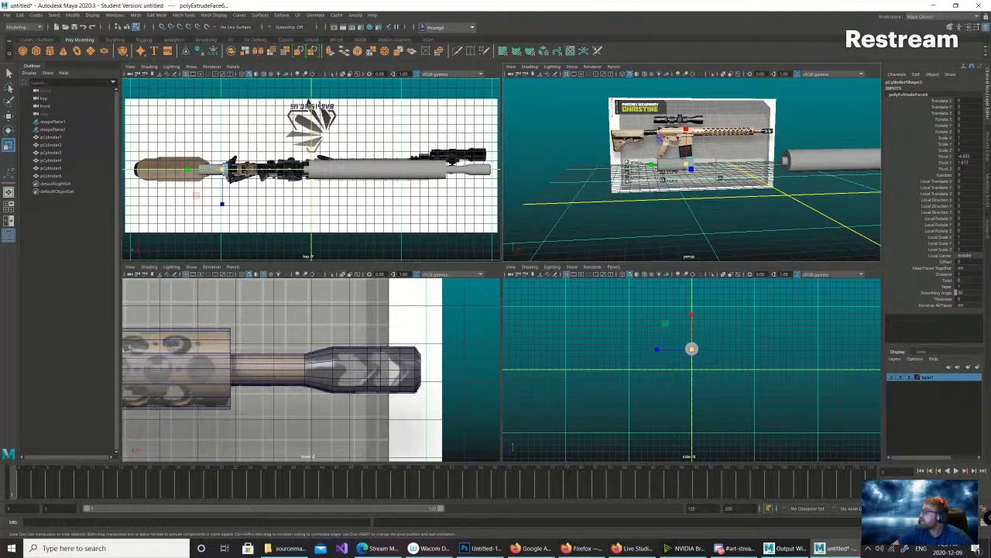
key("space")
left_click_drag(480, 294, 465, 280, "alt")
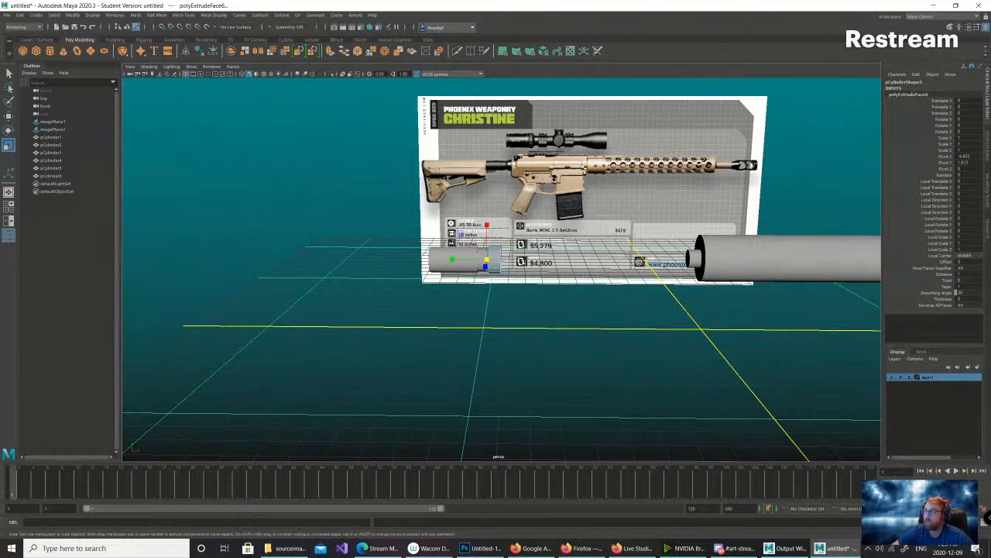
scroll(495, 279, "down", 5)
left_click_drag(496, 279, 573, 294, "alt")
scroll(495, 271, "up", 1)
scroll(495, 271, "up", 4)
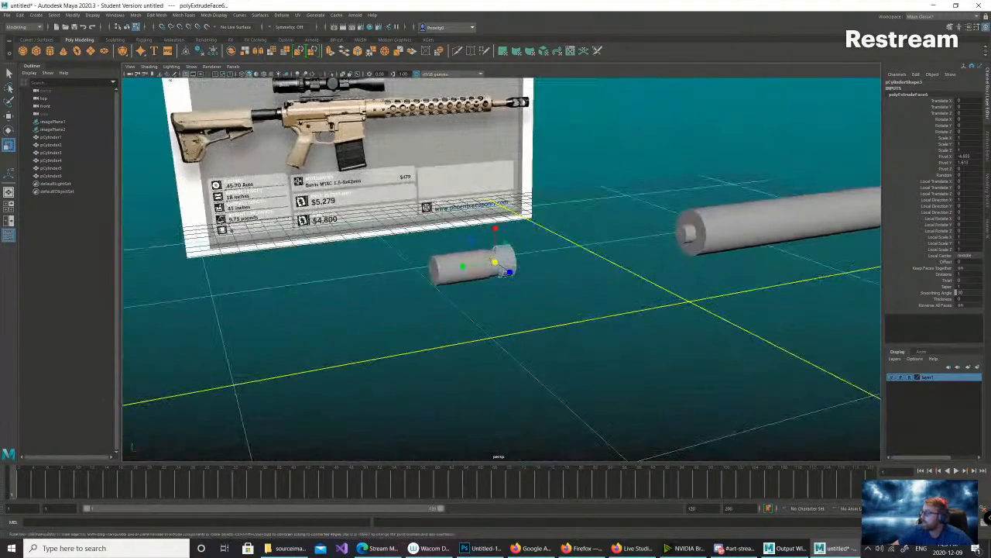
scroll(496, 271, "down", 1)
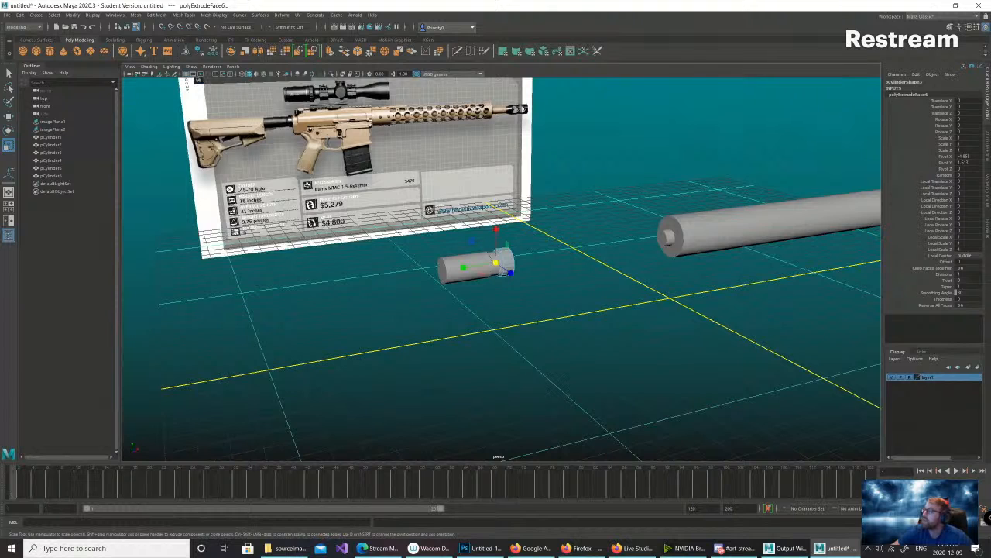
middle_click_drag(496, 271, 364, 318, "alt")
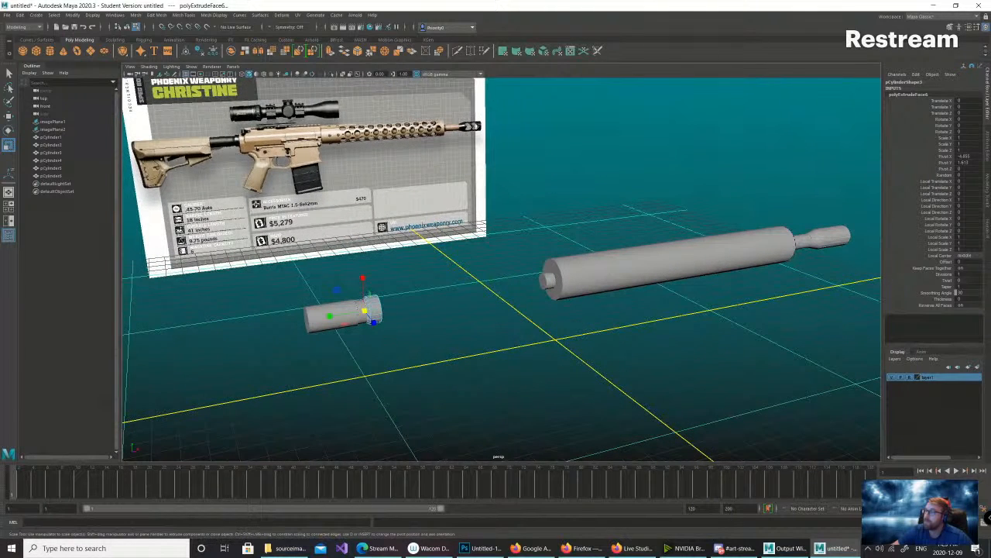
key("space")
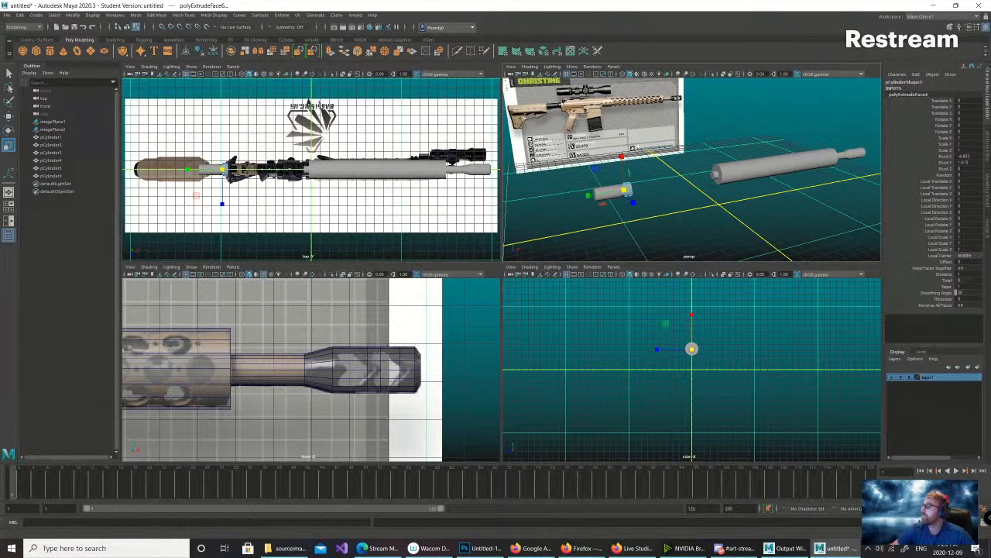
key("space")
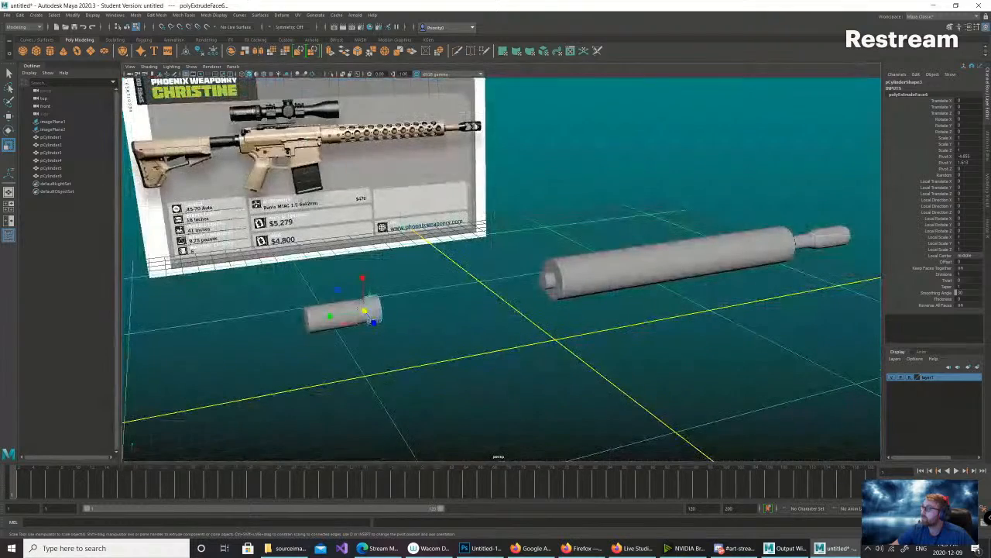
left_click_drag(558, 263, 488, 238, "alt")
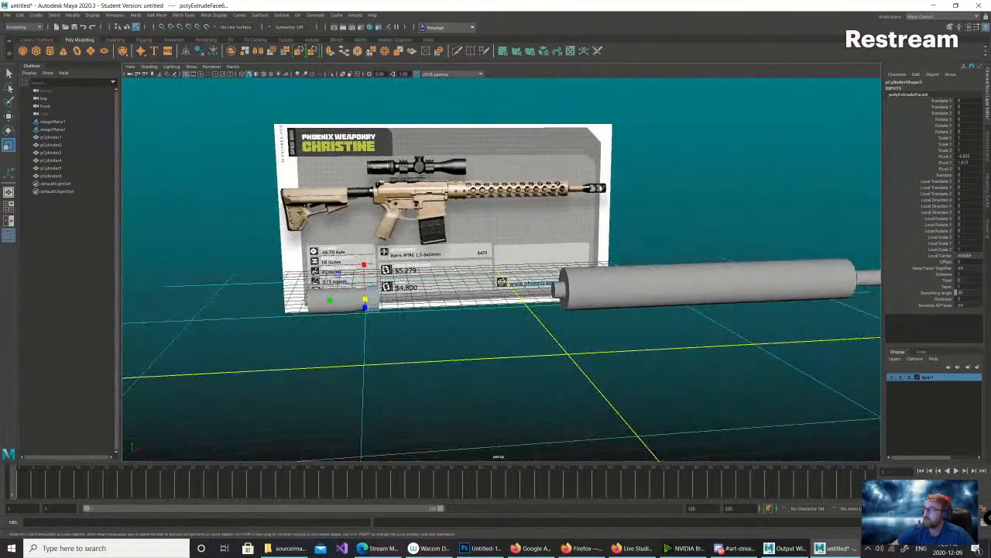
- Align the stock ring's front end vertices with the rear edge of the receiver in the front reference view
key("space")
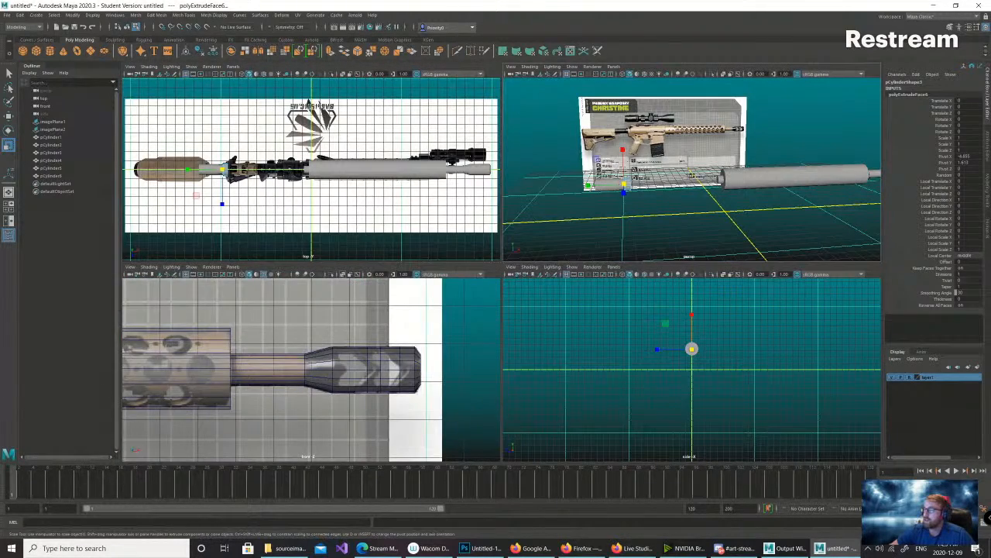
scroll(311, 369, "down", 8)
key("space")
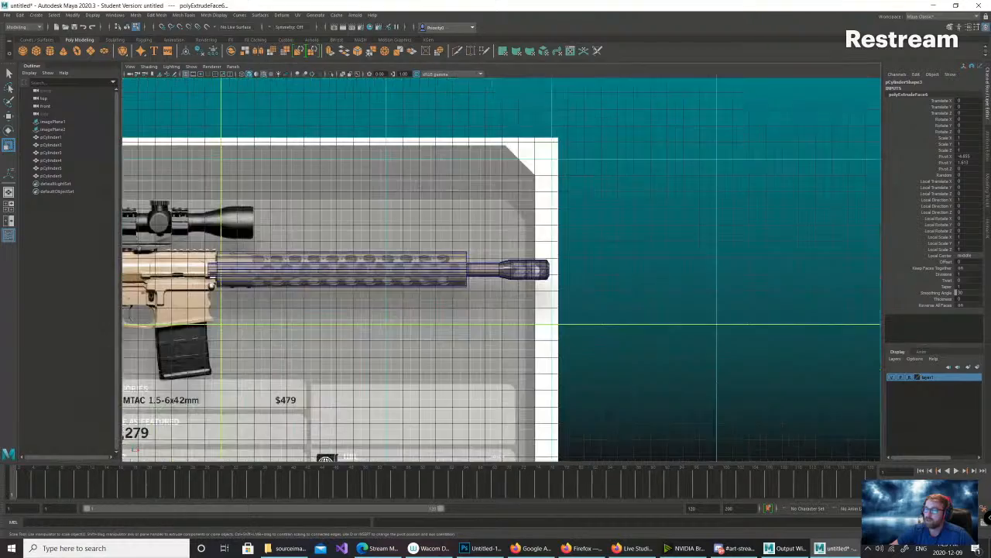
middle_click_drag(325, 310, 604, 325, "alt")
scroll(569, 336, "up", 5)
scroll(501, 267, "down", 5)
scroll(501, 267, "up", 7)
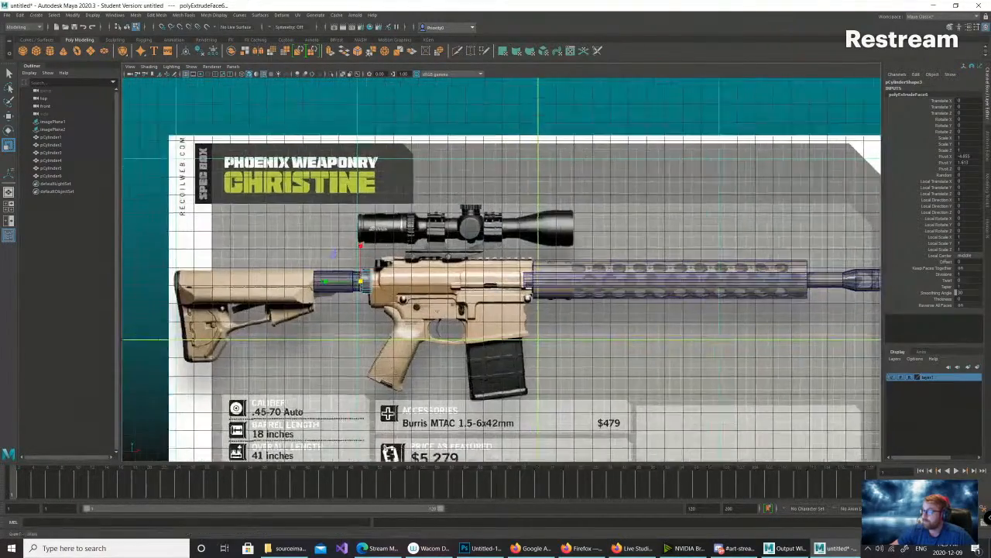
scroll(501, 267, "up", 1)
middle_click_drag(501, 267, 579, 248, "alt")
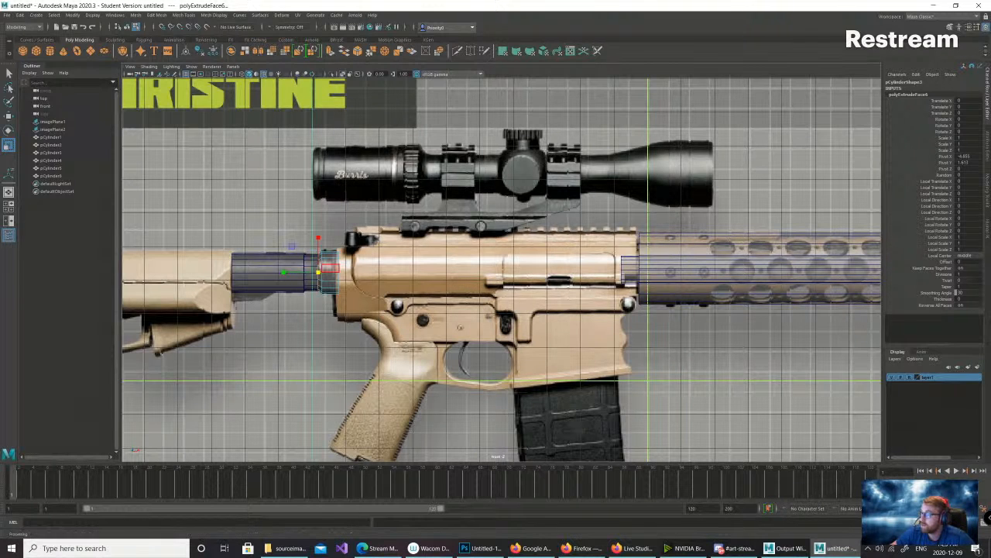
right_click_drag(340, 269, 302, 269)
left_click_drag(321, 237, 321, 257)
key("ctrl+z")
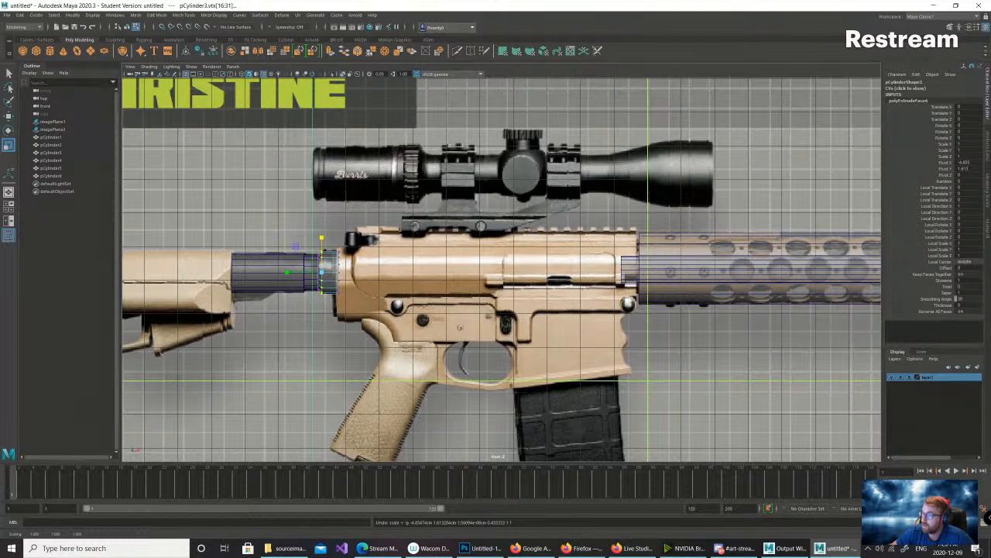
key("w")
left_click_drag(354, 299, 329, 233)
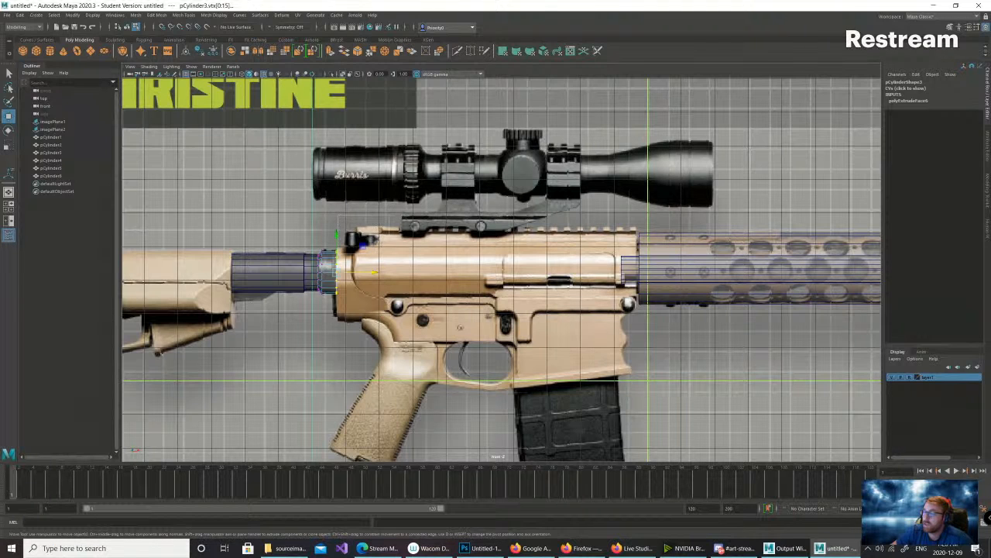
left_click(388, 220)
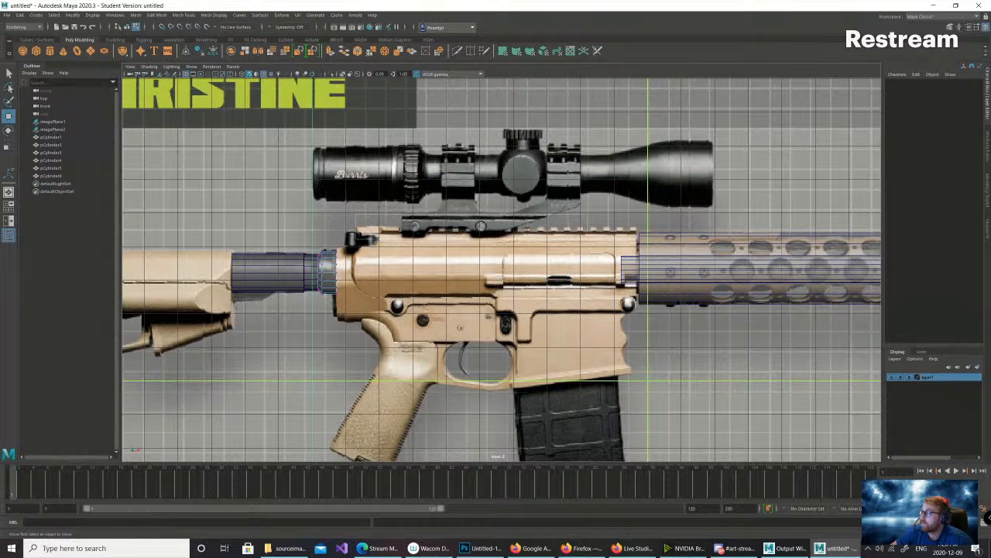
- Check the handguard's rear end vertices against the receiver, and examine the scope on the reference image
right_click_drag(697, 267, 658, 268)
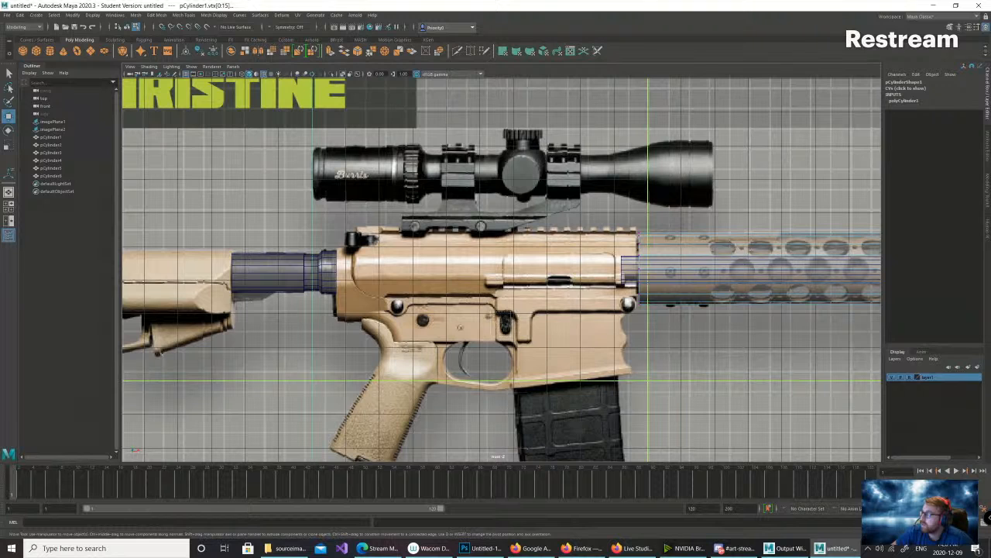
left_click(681, 341)
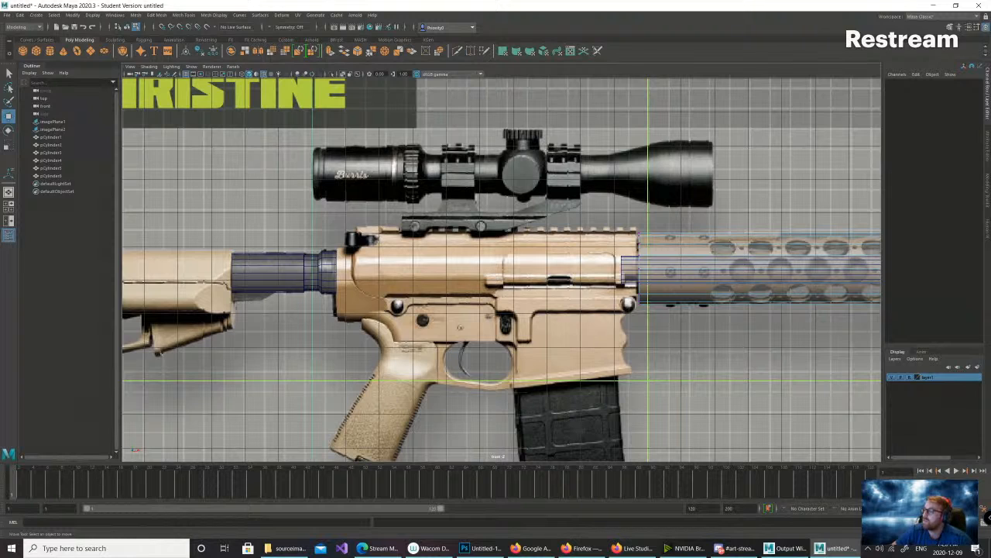
scroll(500, 270, "down", 3)
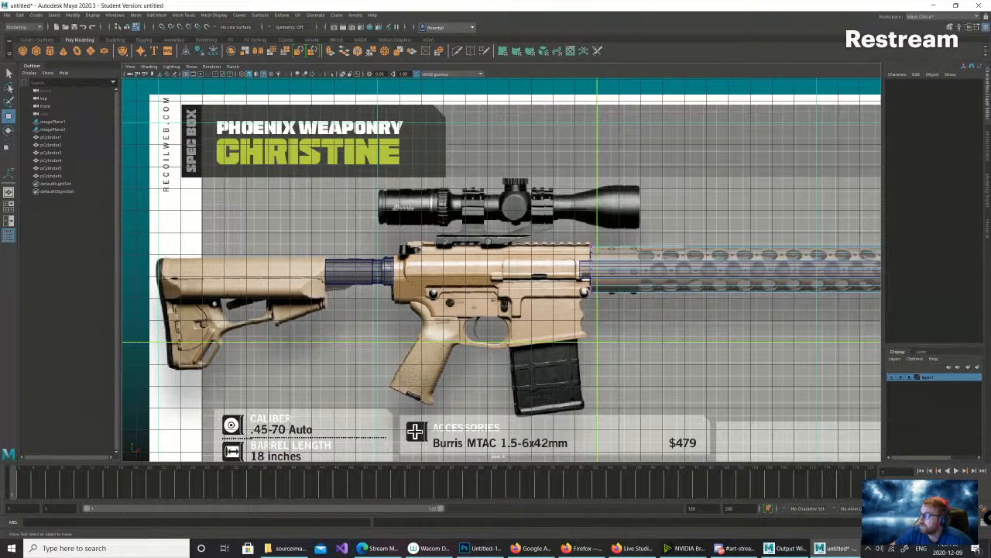
scroll(446, 276, "up", 3)
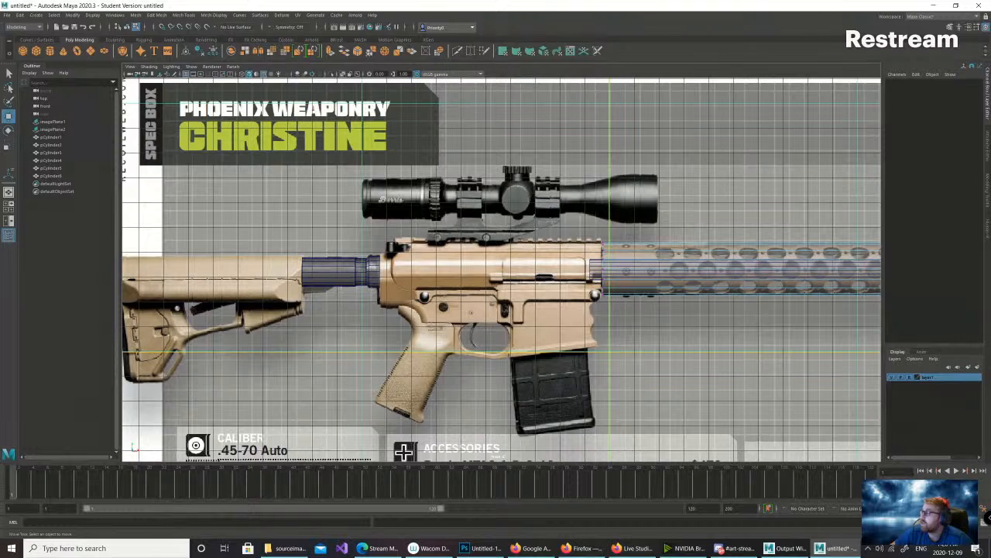
scroll(501, 271, "up", 2)
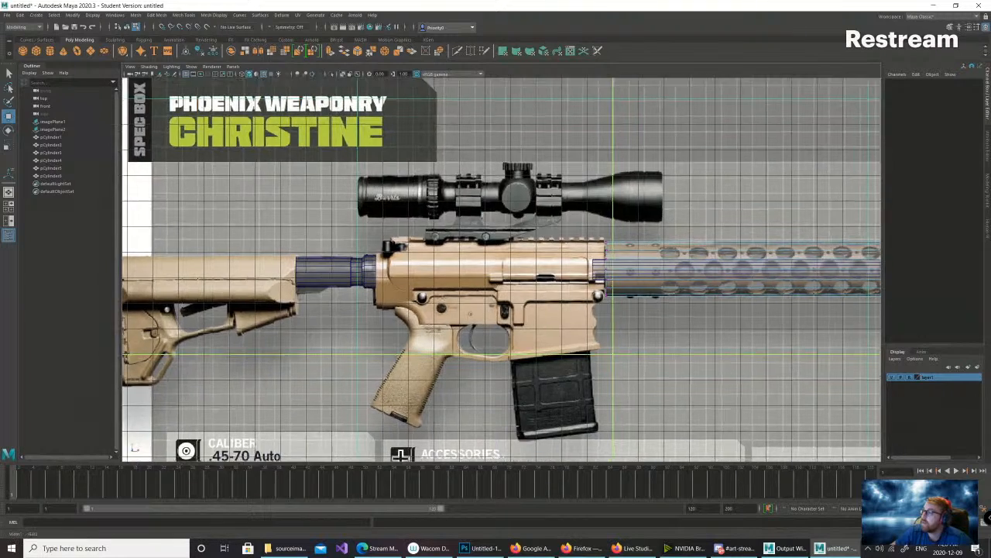
middle_click_drag(502, 232, 495, 278, "alt")
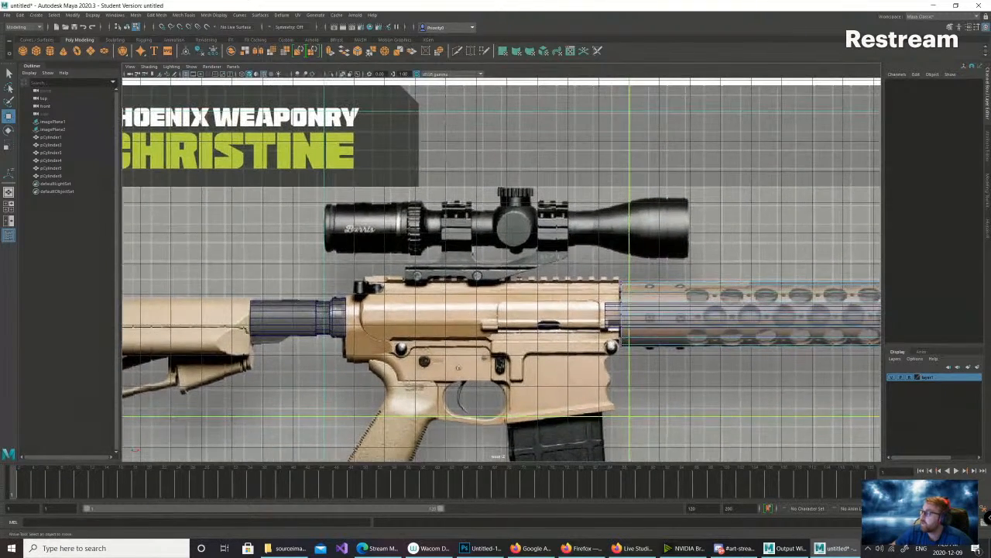
scroll(495, 278, "up", 2)
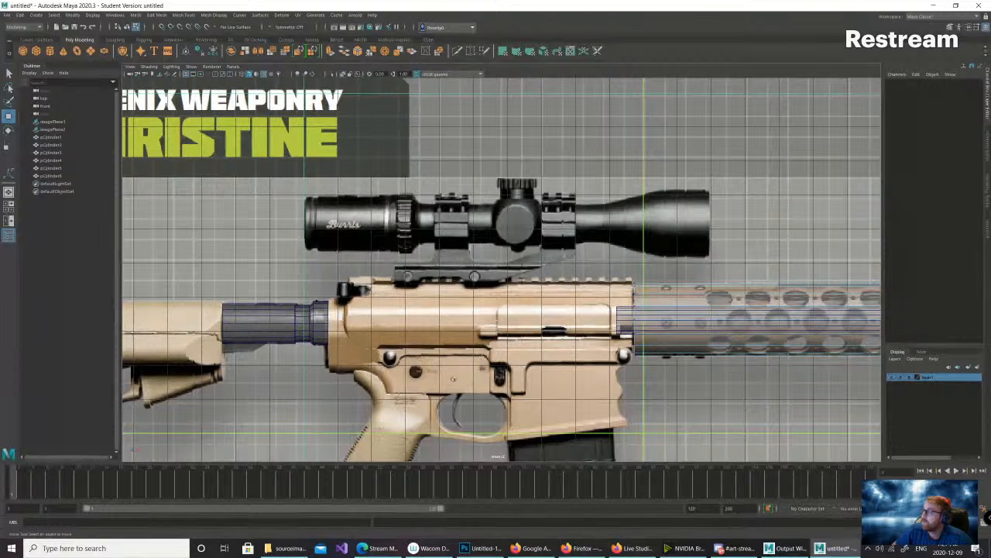
- Create a polygon cylinder and place it over the middle of the scope in the front view
left_click(20, 15)
mouse_move(35, 15)
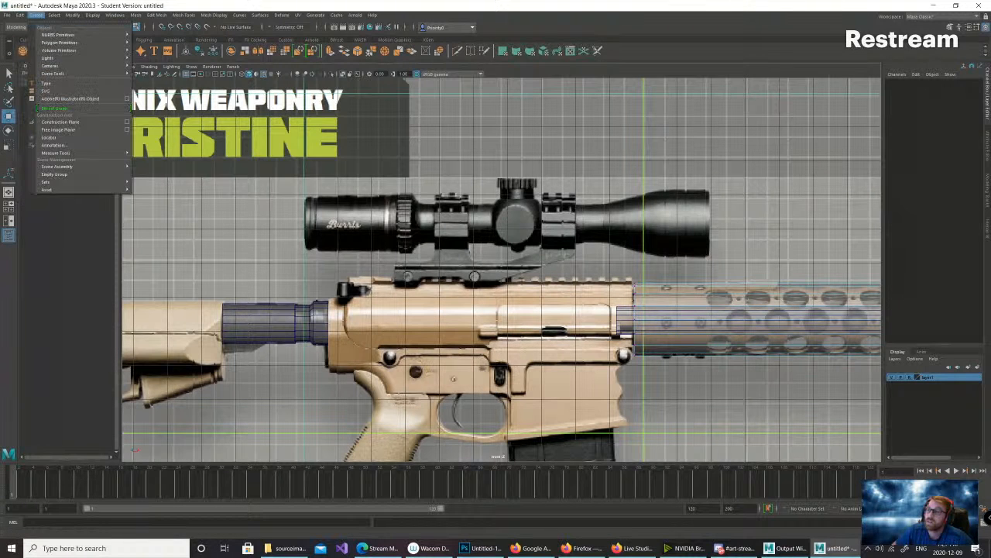
mouse_move(50, 58)
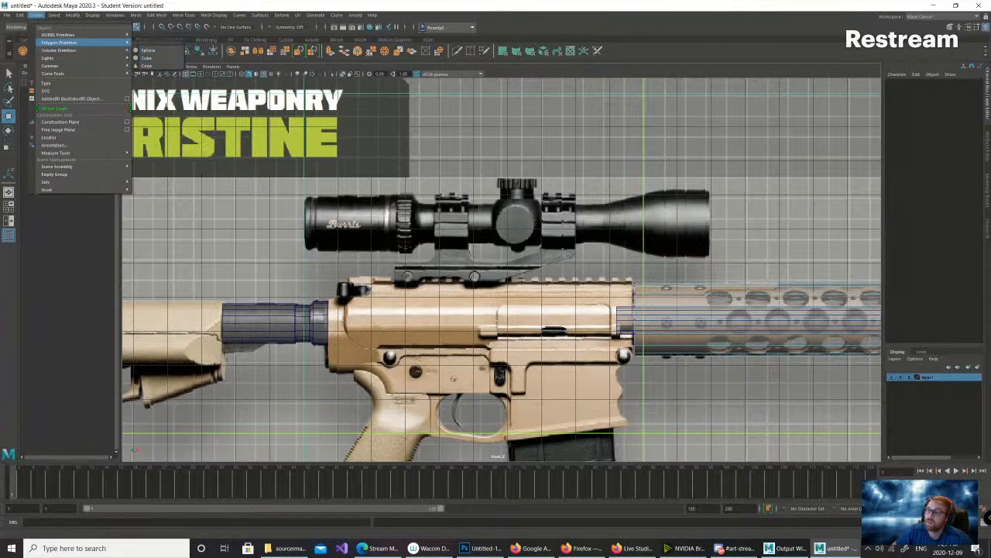
left_click(154, 57)
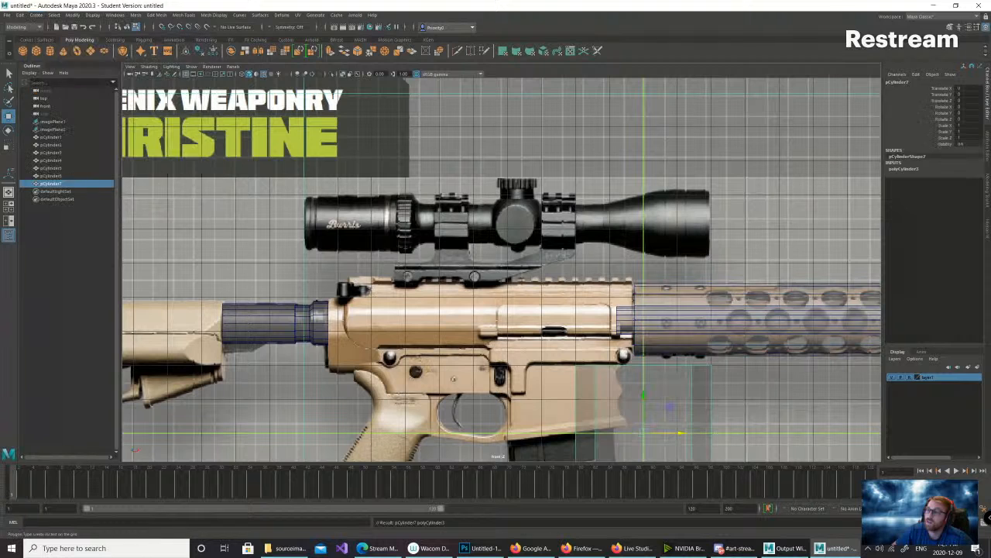
left_click_drag(643, 402, 523, 219)
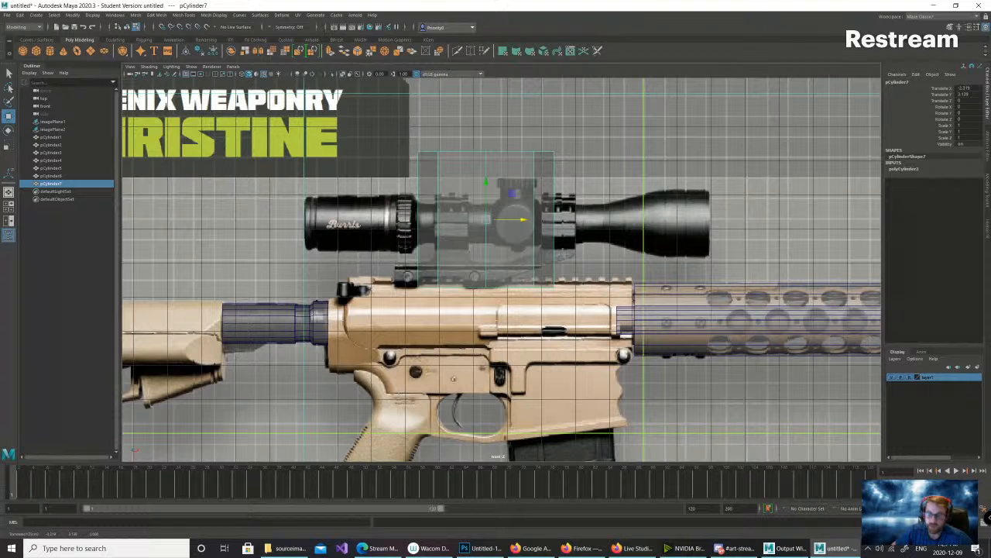
- Rotate the scope cylinder horizontal by setting its Z rotation to 90
key("r")
key("e")
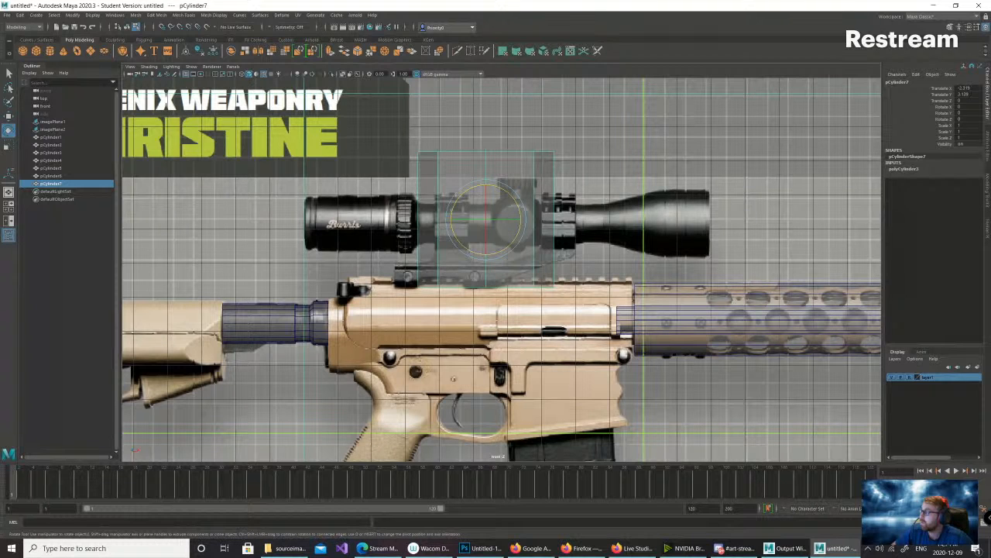
left_click_drag(510, 194, 508, 246)
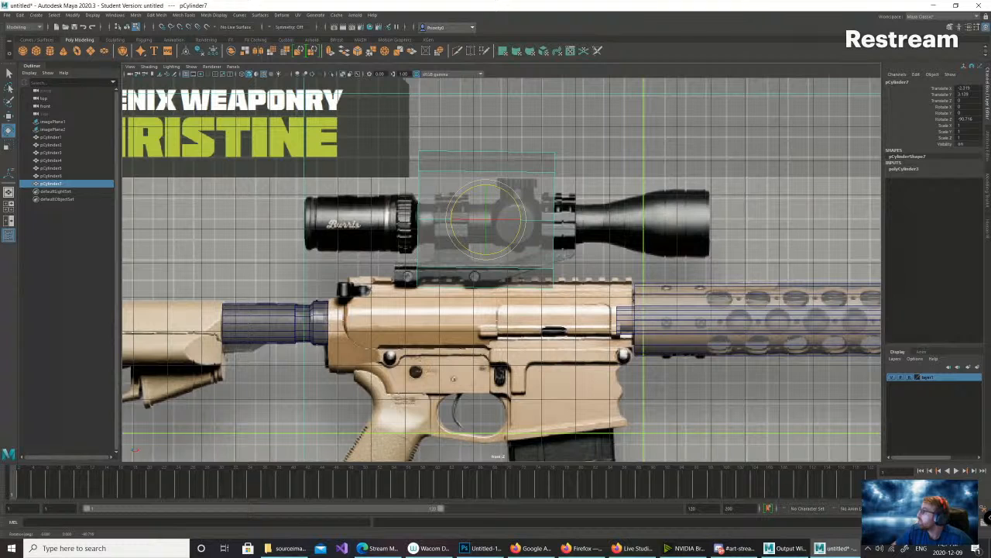
left_click(964, 118)
type("90")
key("Return")
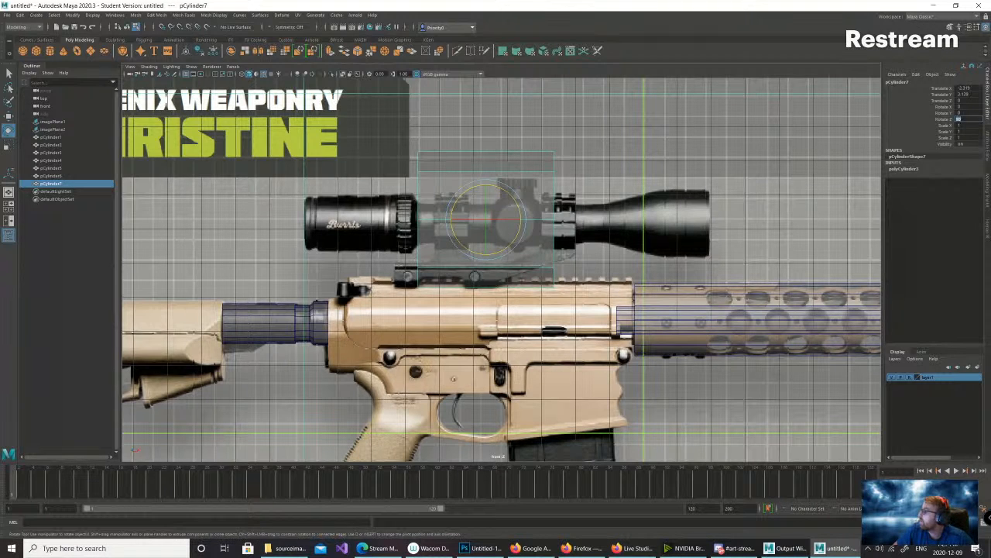
- Set the scope cylinder's axis subdivisions to 16
left_click(904, 169)
left_click(959, 188)
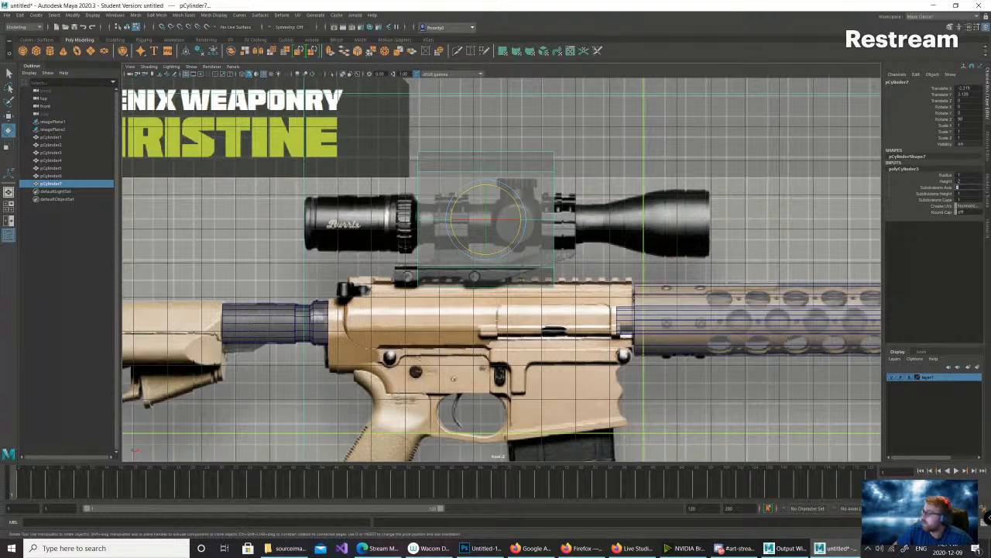
type("16")
key("Return")
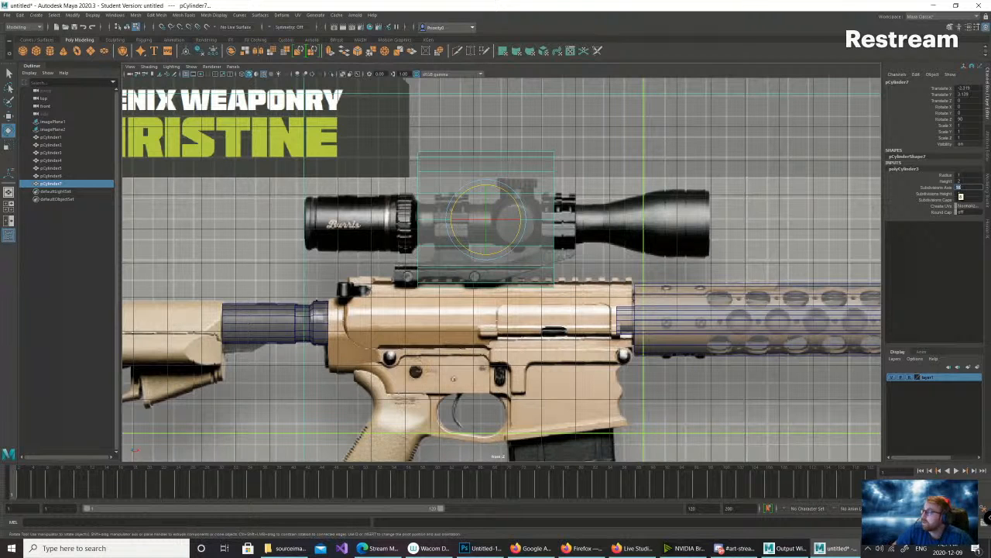
right_click_drag(448, 163, 486, 152)
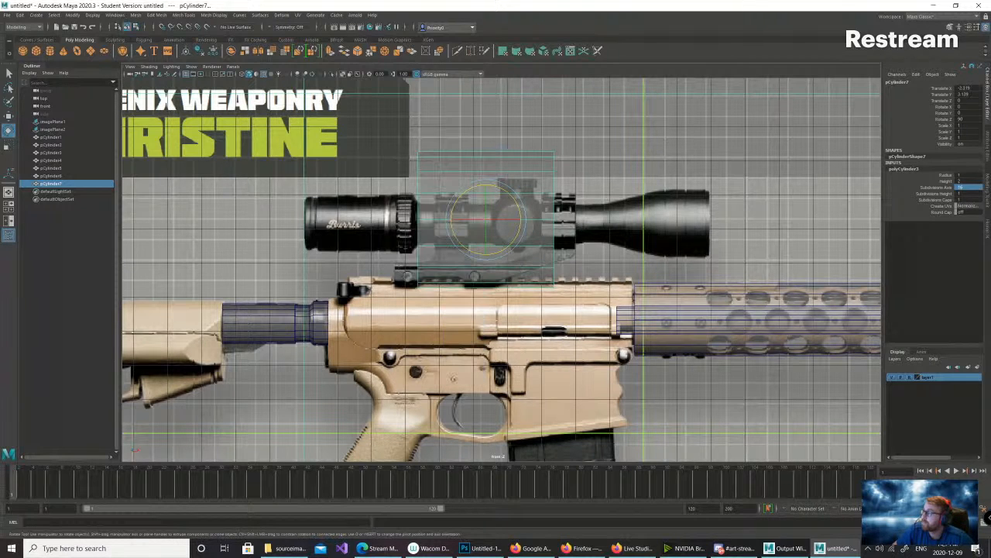
- Scale the cylinder uniformly to about 0.296 and lower it slightly onto the scope's central tube
key("r")
mouse_move(486, 219)
left_mouse_down()
mouse_move(433, 219)
mouse_move(481, 219)
left_mouse_up()
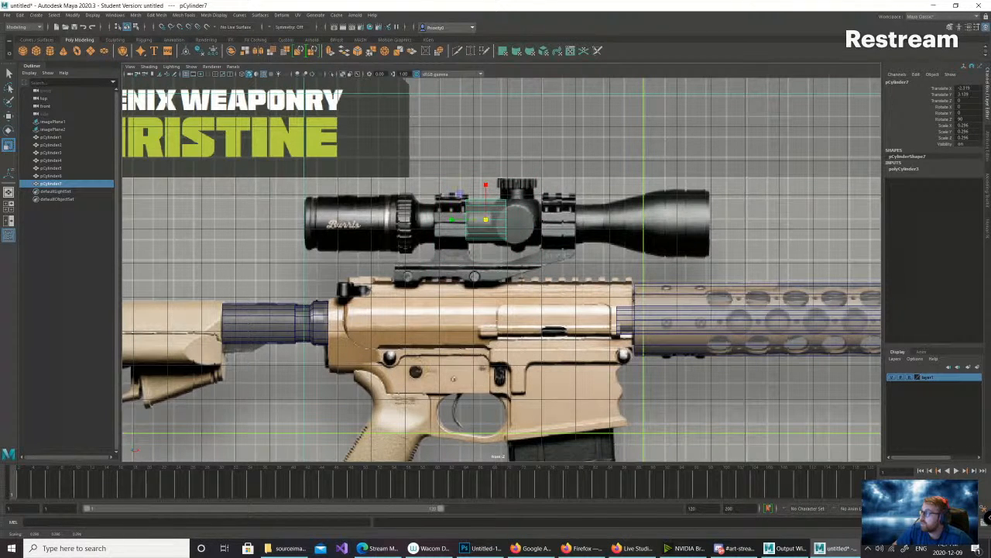
key("w")
left_click_drag(487, 183, 486, 188)
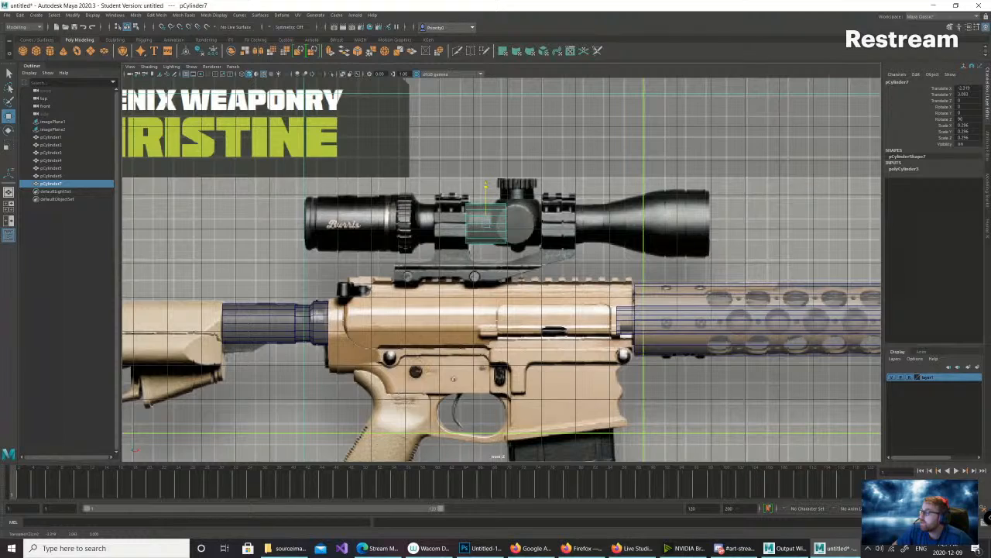
scroll(487, 187, "up", 5)
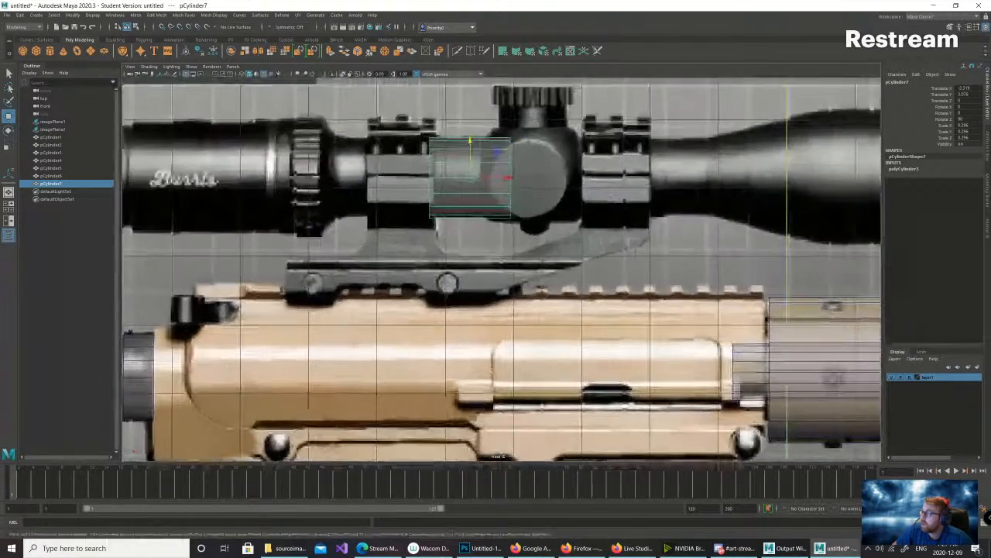
- Scale the scope cylinder uniformly to about 0.284 to match the thickness of the scope's central tube
scroll(487, 187, "down", 4)
scroll(480, 186, "up", 5)
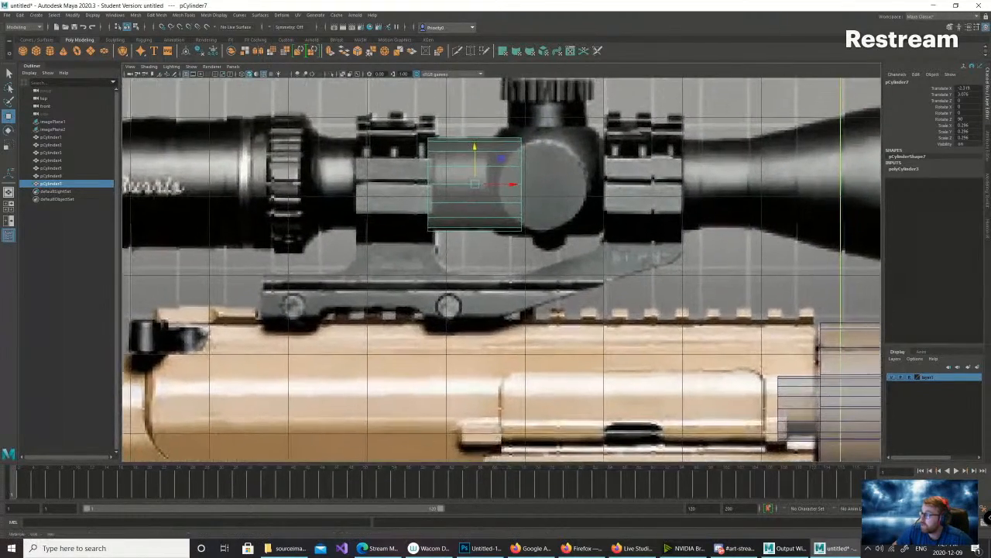
middle_click_drag(480, 185, 487, 253, "alt")
scroll(486, 254, "up", 3)
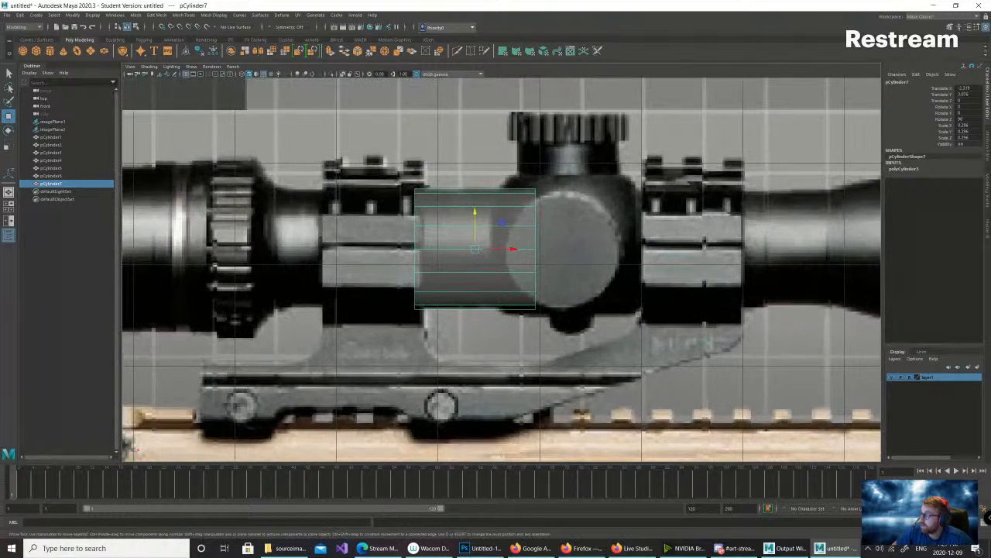
key("r")
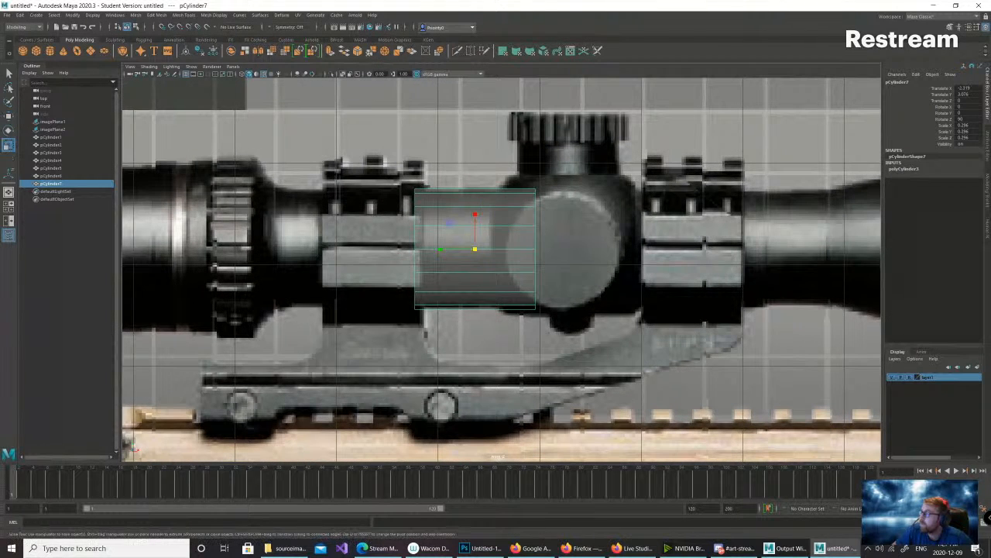
left_click_drag(475, 248, 468, 249)
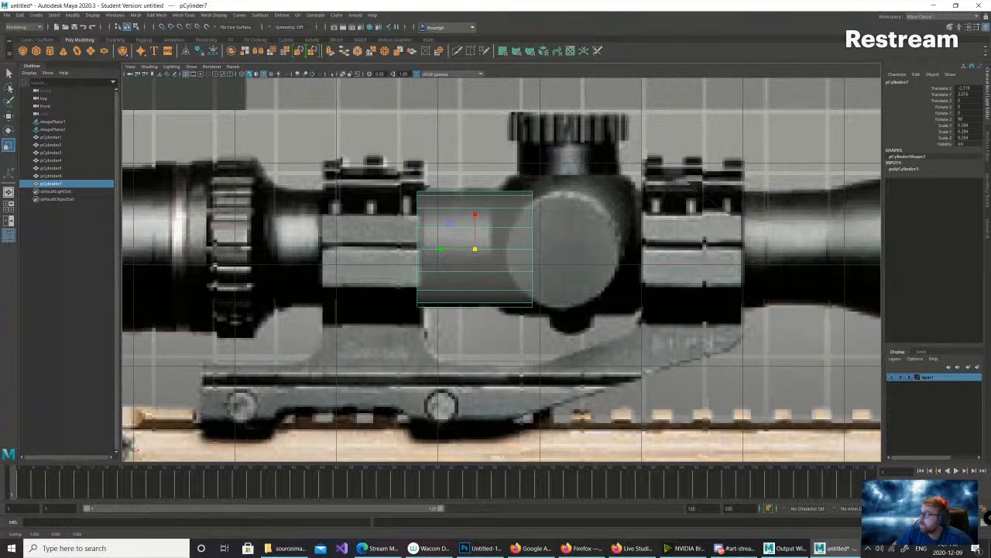
- Move the scope cylinder's end vertices outward so the tube spans from the ribbed eyepiece ring to the start of the objective bell
scroll(501, 269, "down", 5)
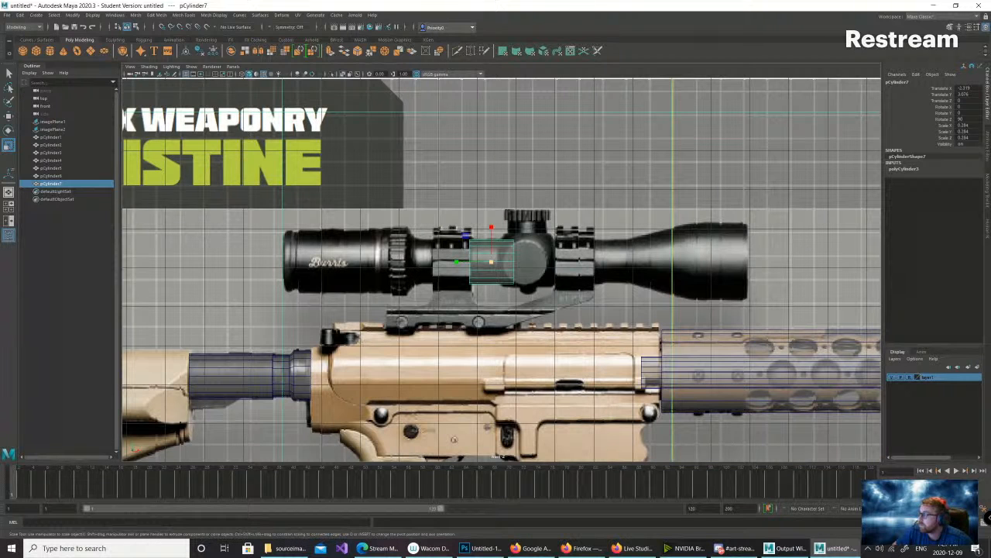
right_click_drag(472, 250, 437, 251)
left_click_drag(448, 225, 479, 292)
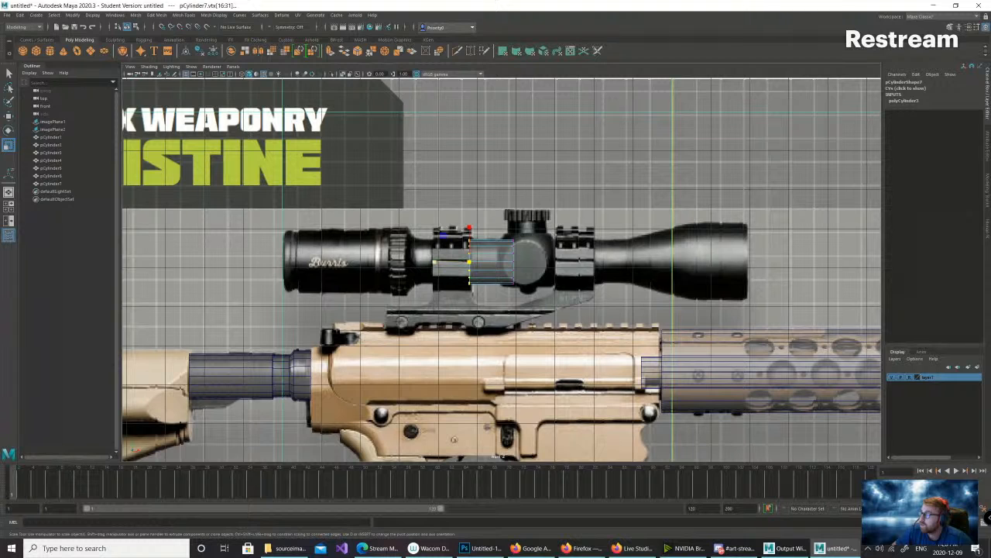
key("w")
left_click_drag(507, 261, 453, 262)
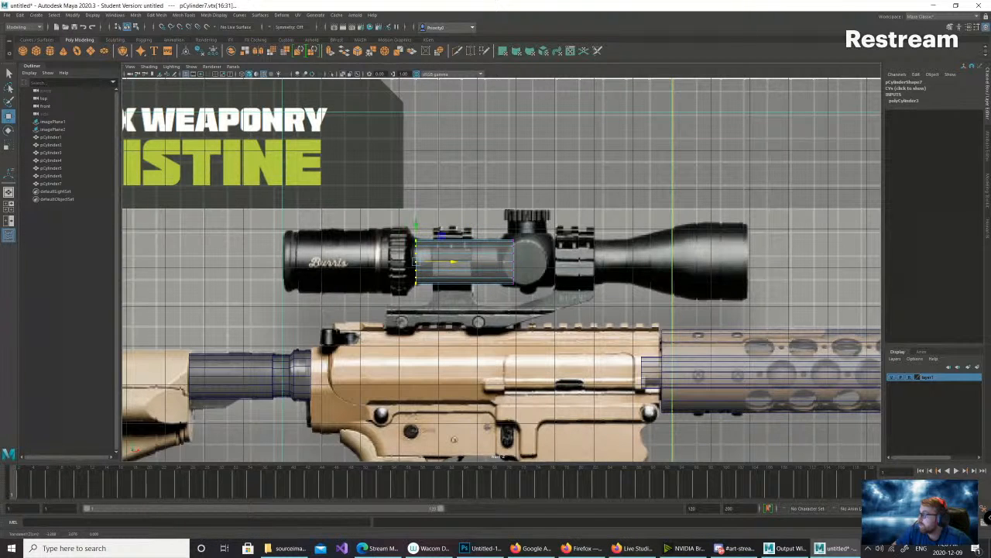
left_click_drag(498, 233, 538, 296)
left_click_drag(551, 261, 664, 262)
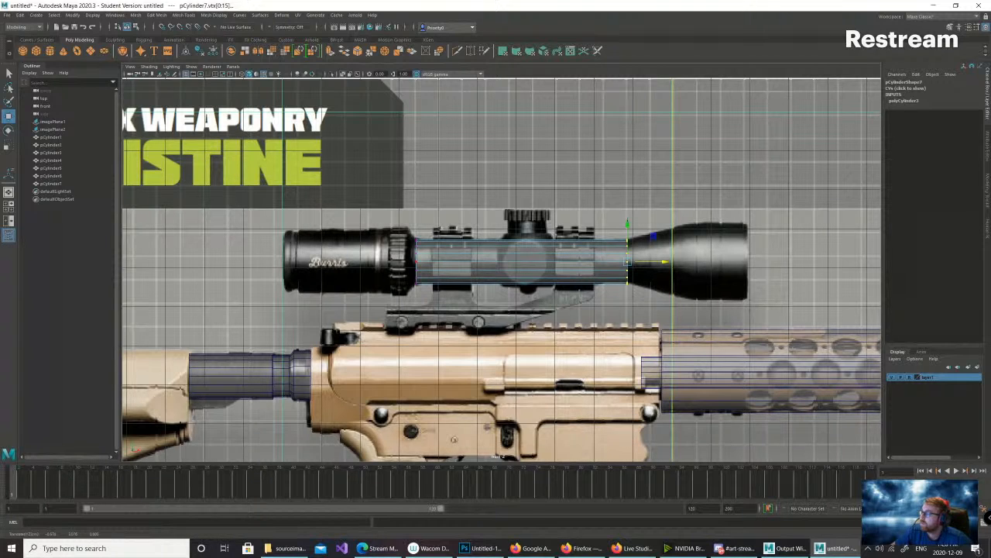
- Create a polygon cube and place it over the scope's turret housing in the front view
left_click(35, 15)
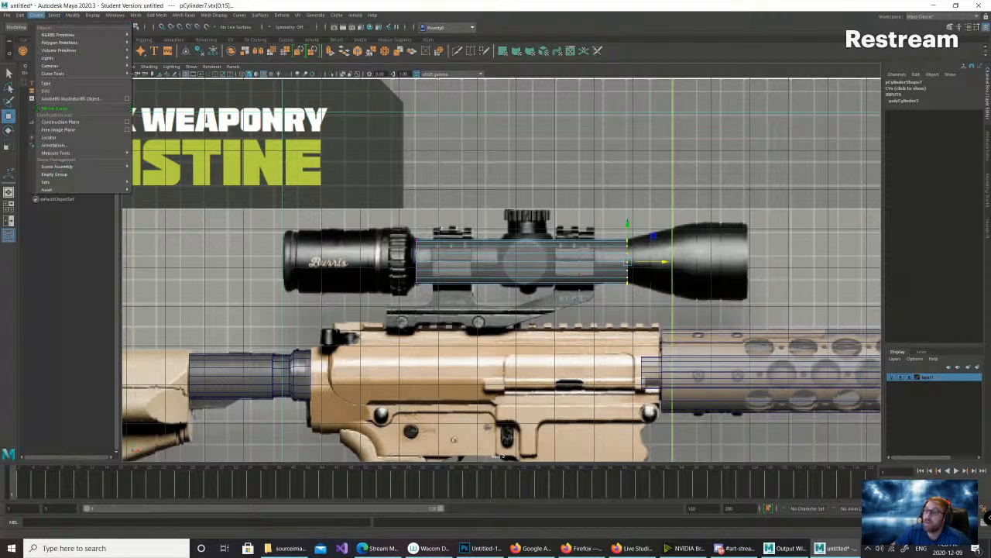
mouse_move(62, 42)
left_click(151, 50)
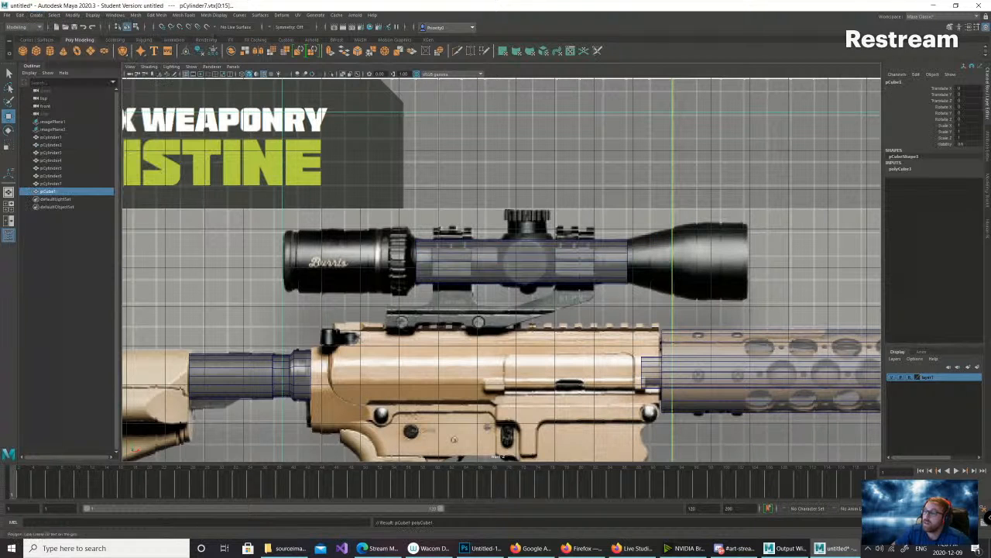
scroll(604, 347, "down", 3)
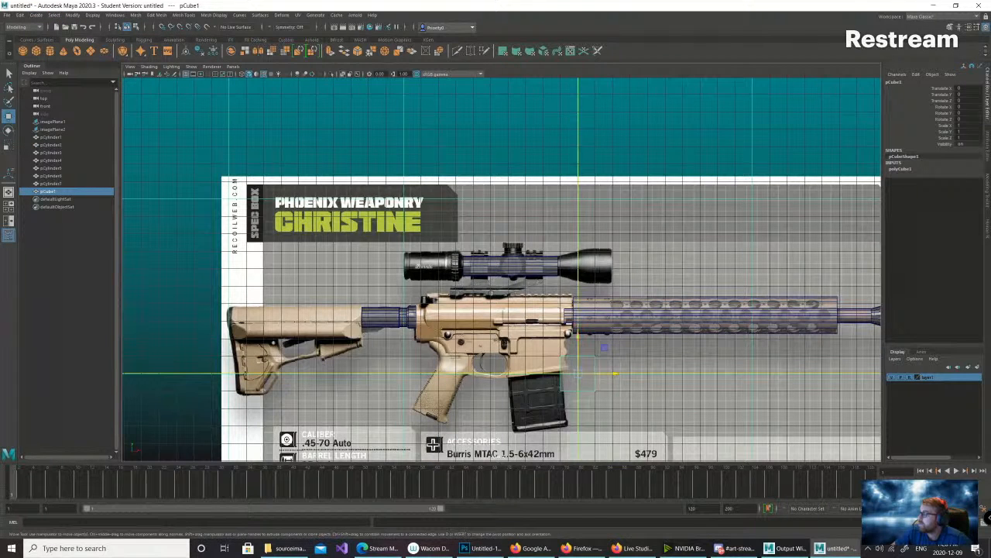
left_click_drag(578, 345, 578, 233)
left_click_drag(616, 263, 551, 263)
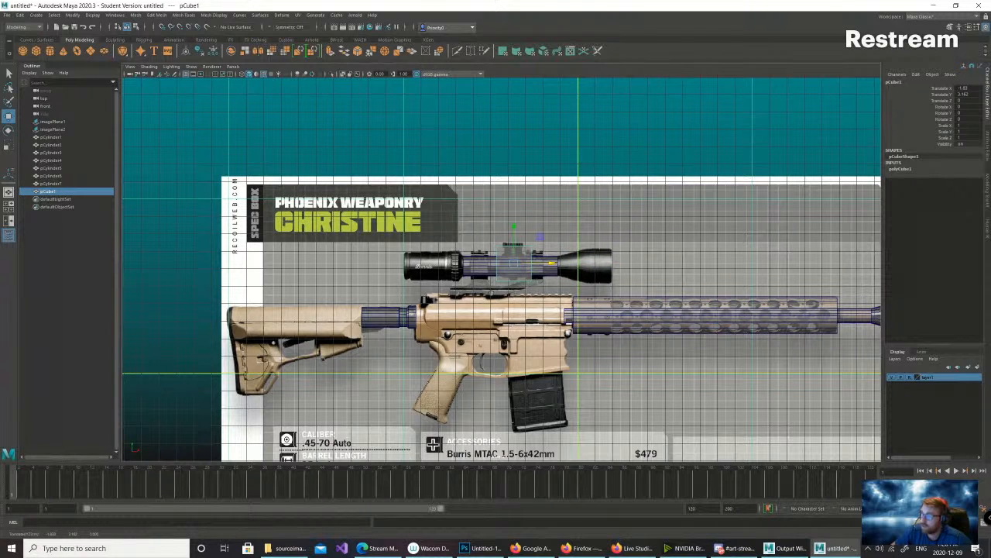
- Scale the cube uniformly to about 0.659 and align it with the scope's turret housing
key("r")
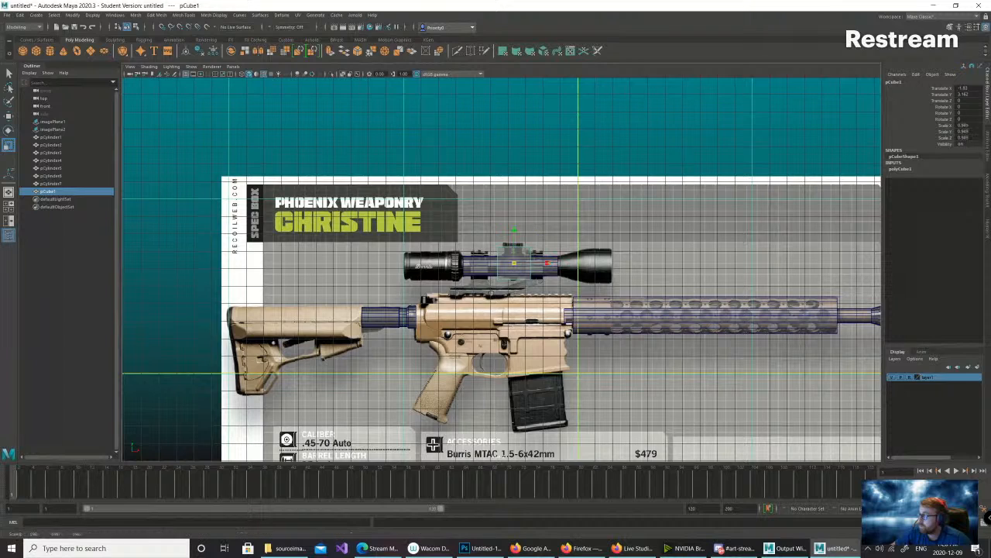
scroll(497, 266, "up", 5)
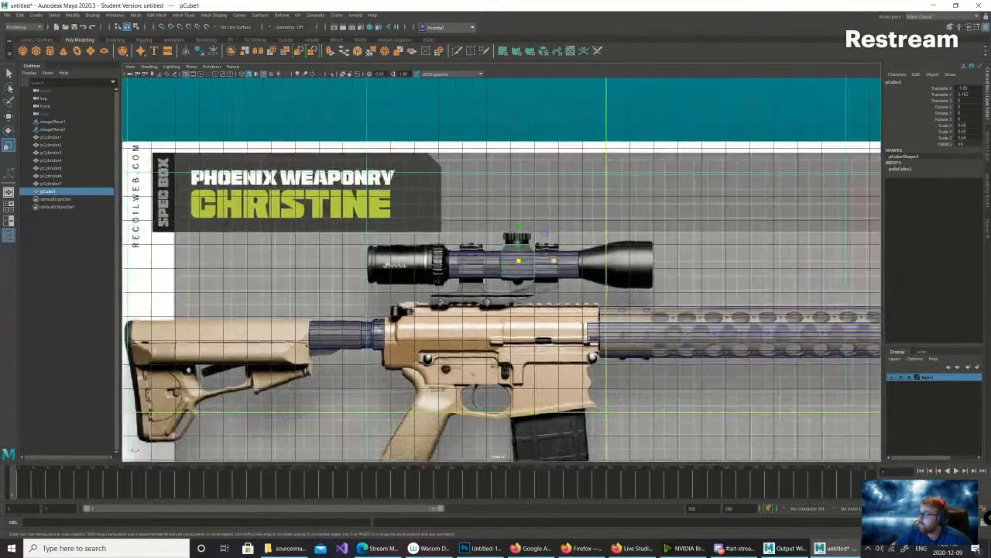
scroll(501, 269, "up", 4)
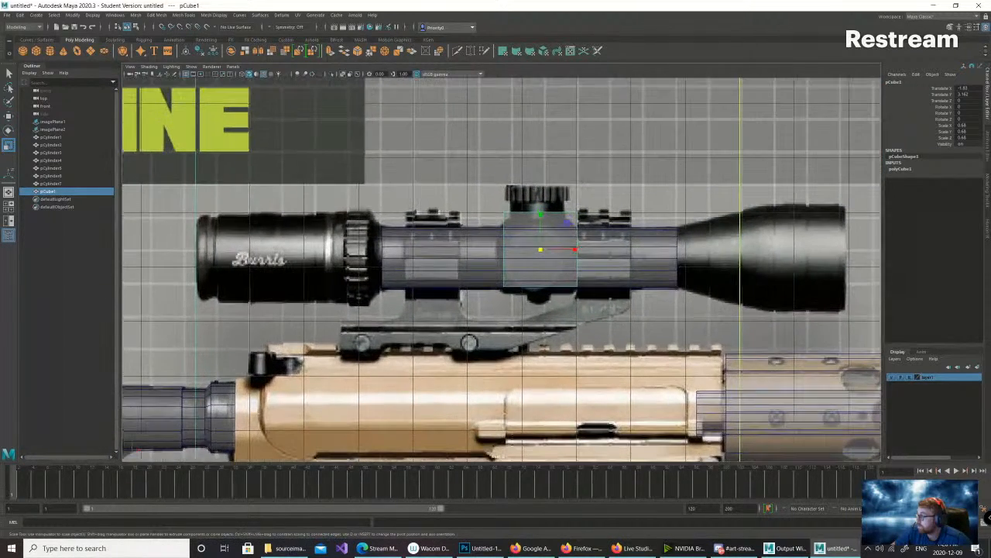
left_click_drag(540, 250, 540, 225)
key("w")
left_click_drag(578, 256, 573, 256)
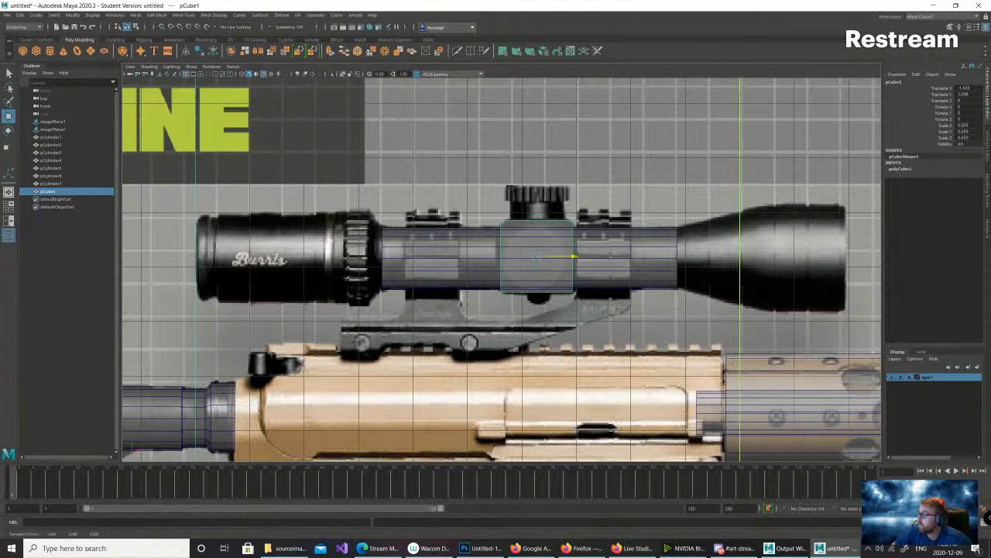
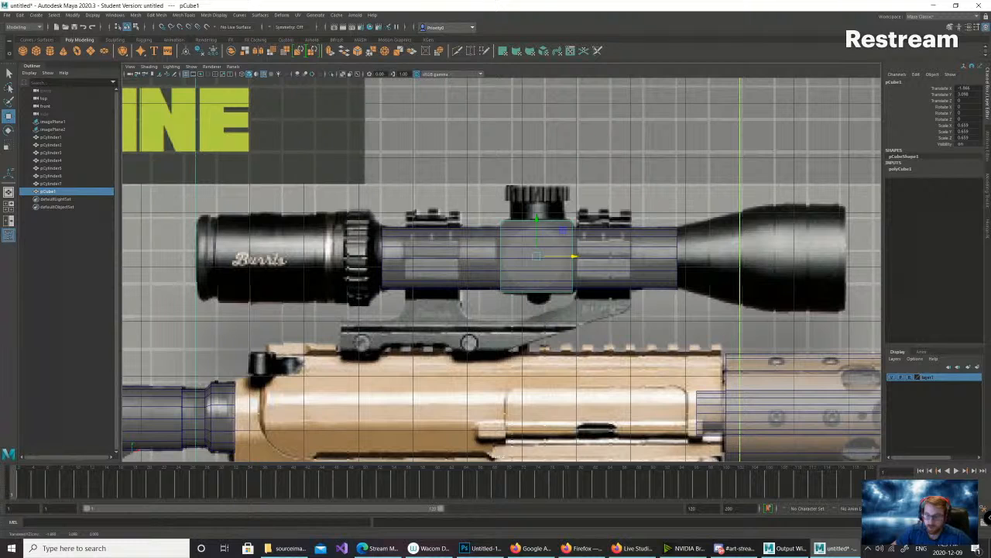
- Duplicate the turret cube, scale the copy uniformly to about 1.308 and place it over the rear of the receiver
key("ctrl+d")
left_click_drag(536, 223, 536, 359)
scroll(502, 269, "down", 5)
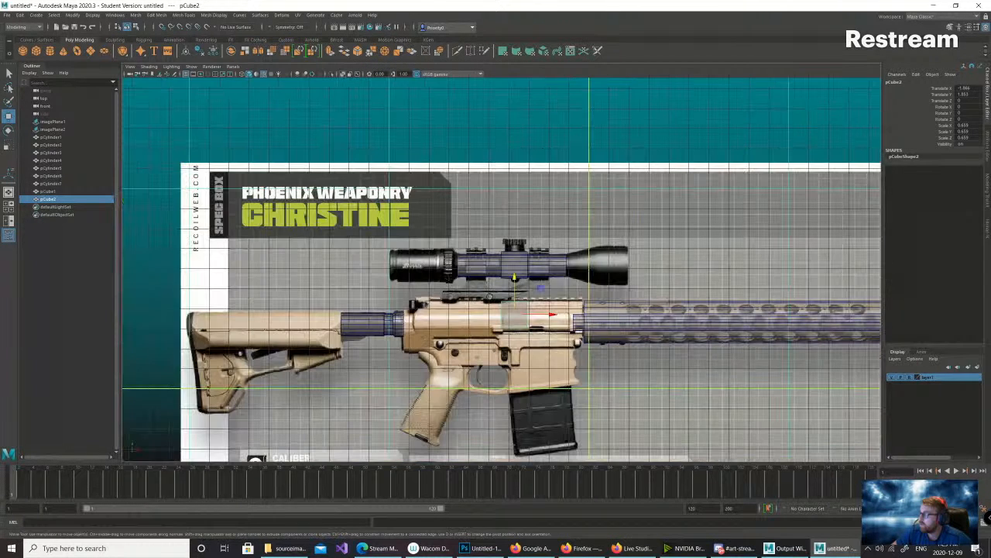
key("r")
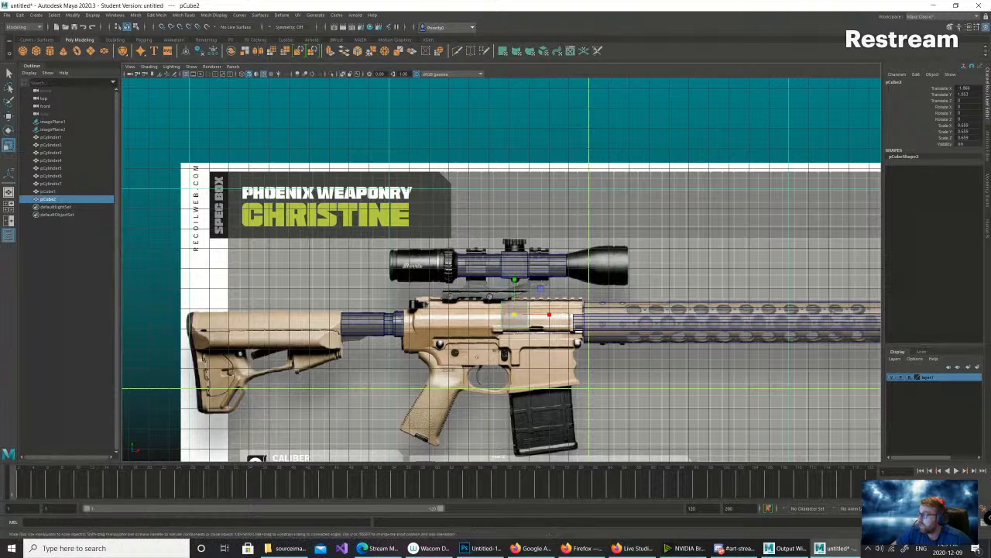
left_click_drag(514, 314, 428, 292)
key("w")
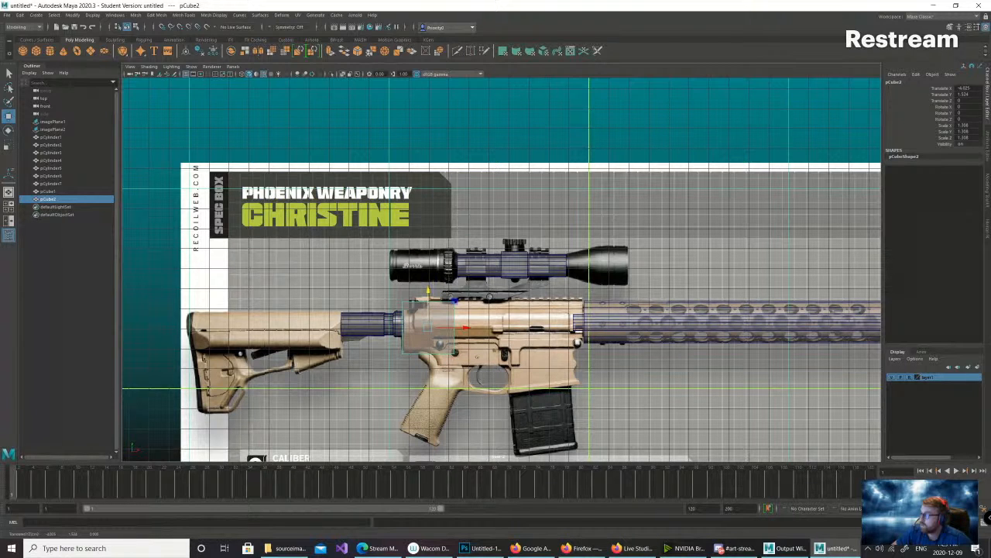
- Move the receiver cube's front vertices backward to narrow the block to the receiver's rear section
right_click_drag(446, 314, 422, 307)
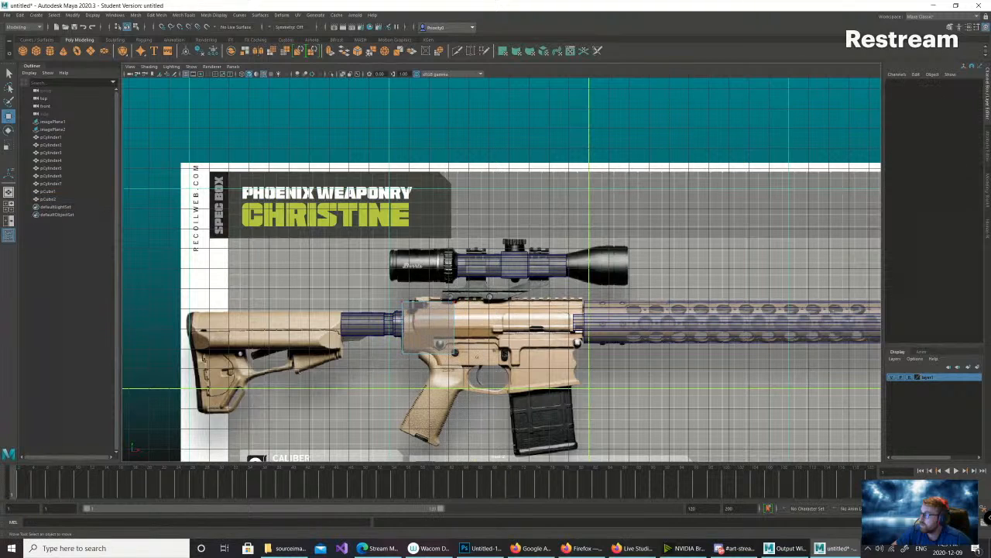
left_click_drag(442, 292, 466, 328)
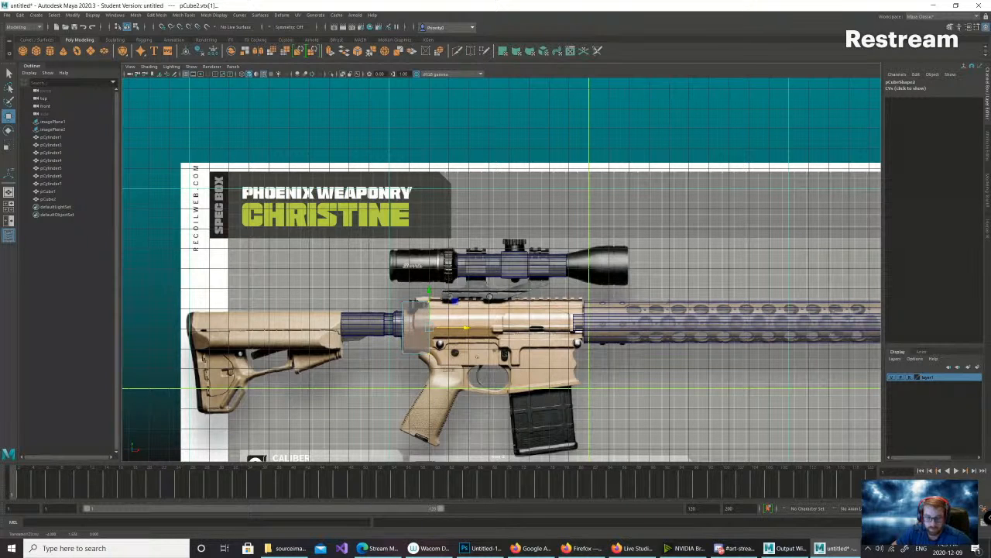
key("ctrl+e")
right_click(426, 329)
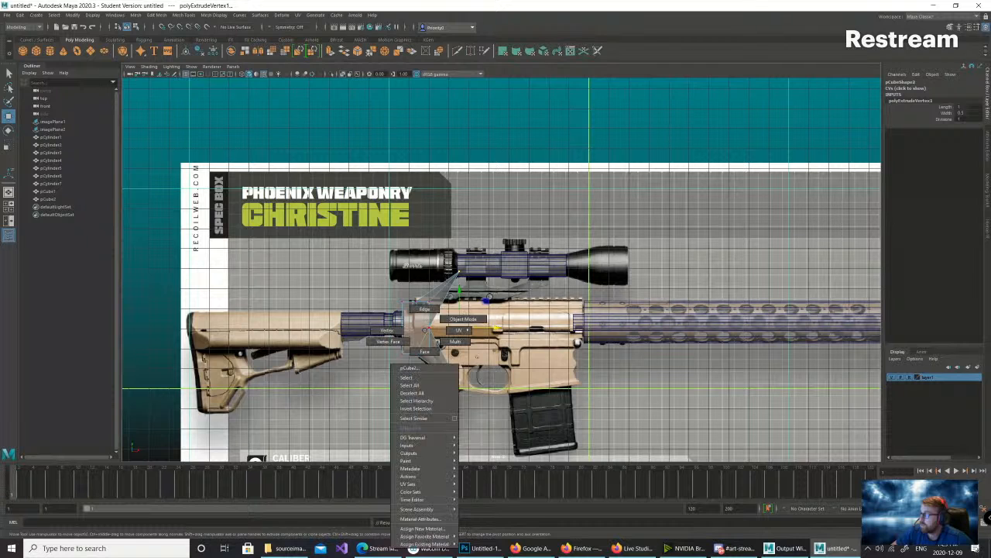
key("ctrl+z")
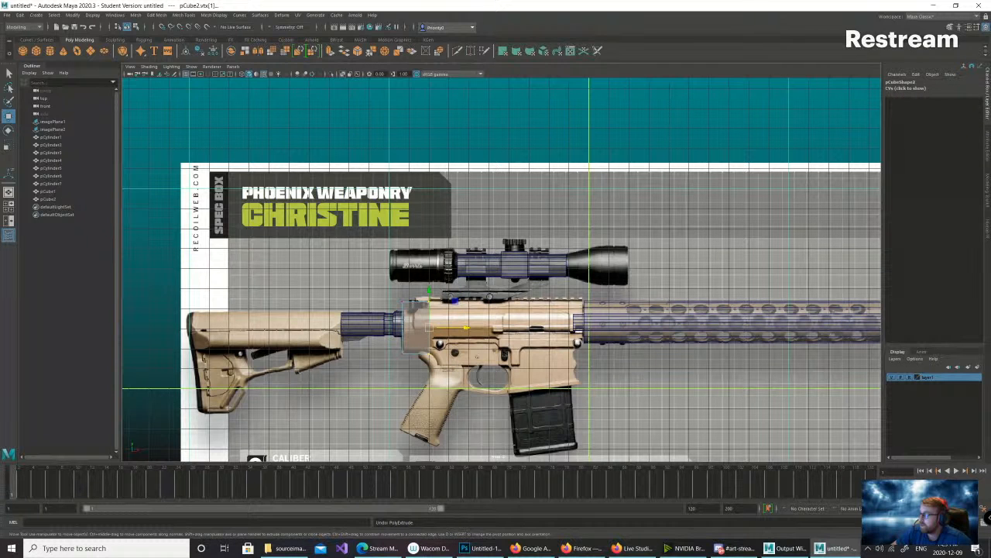
- Extrude the receiver block's front face a short distance toward the barrel
right_click_drag(425, 334, 425, 358)
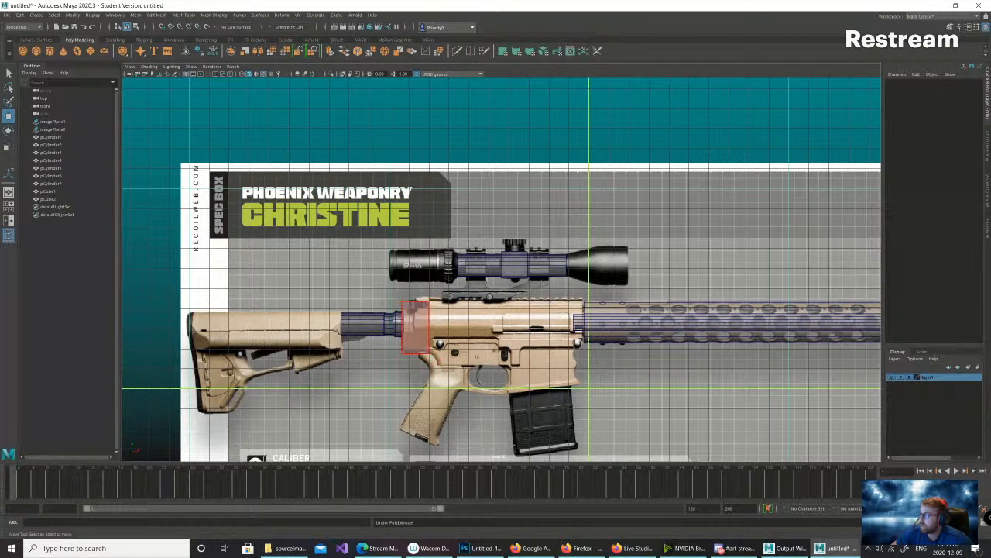
key("space")
left_click_drag(701, 174, 649, 179, "alt")
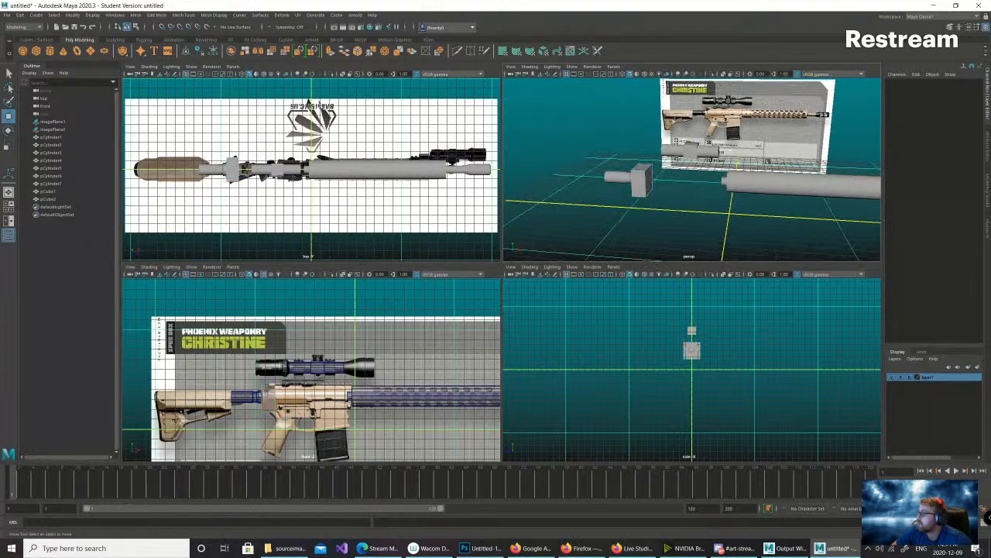
left_click(641, 180)
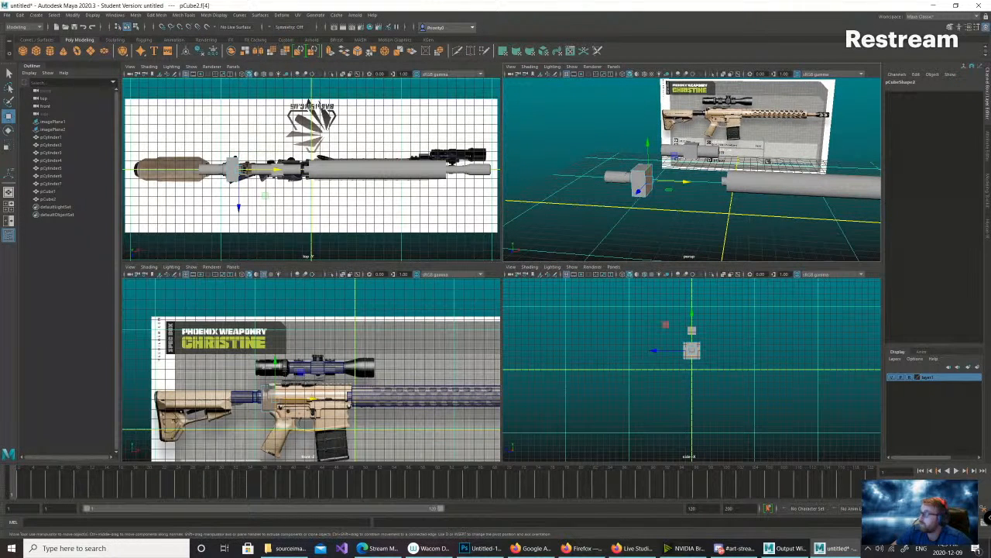
key("ctrl+e")
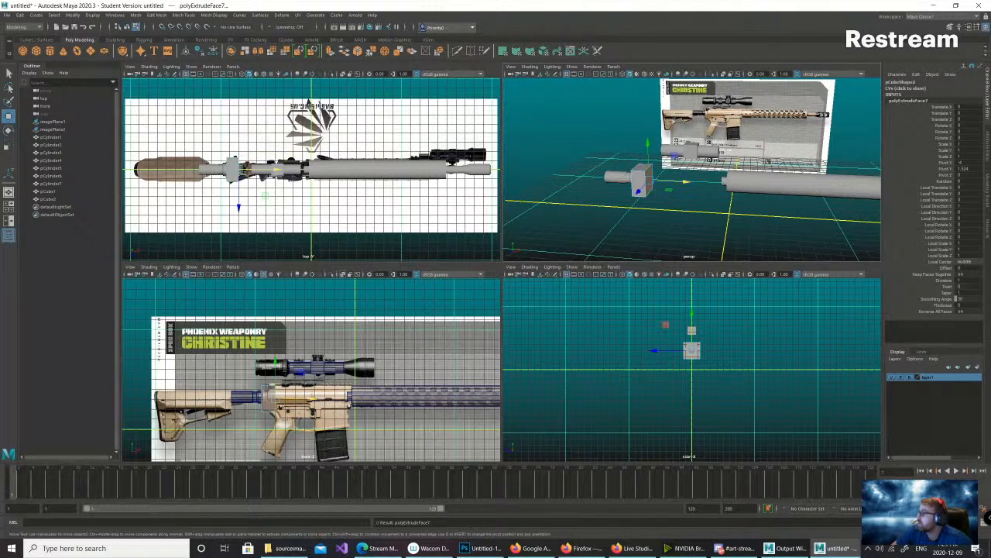
left_click_drag(686, 182, 696, 182)
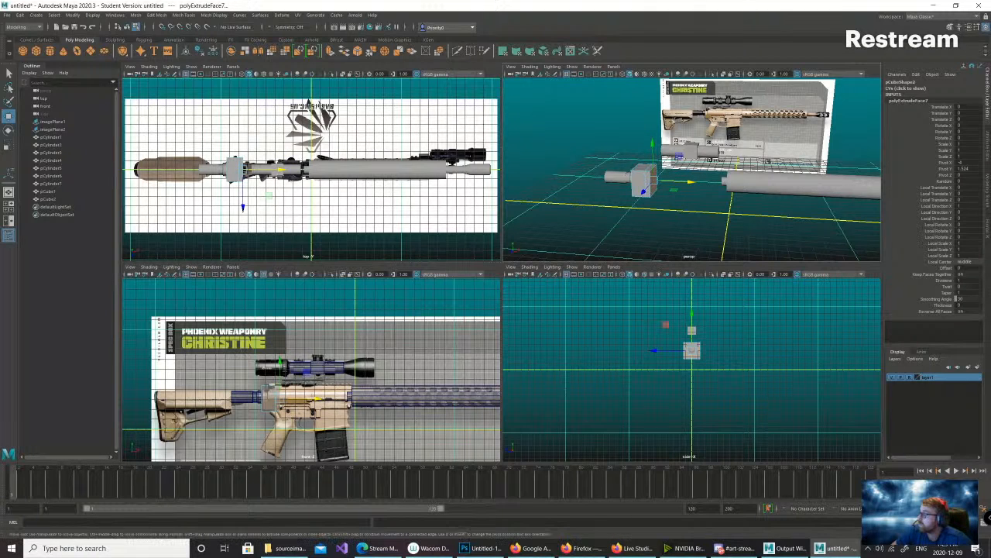
- Lower the bottom edge of the receiver block's extruded front face and shift that face slightly forward
left_click_drag(693, 182, 724, 159, "alt")
right_click_drag(724, 159, 749, 162, "alt")
left_click_drag(750, 174, 683, 169, "alt")
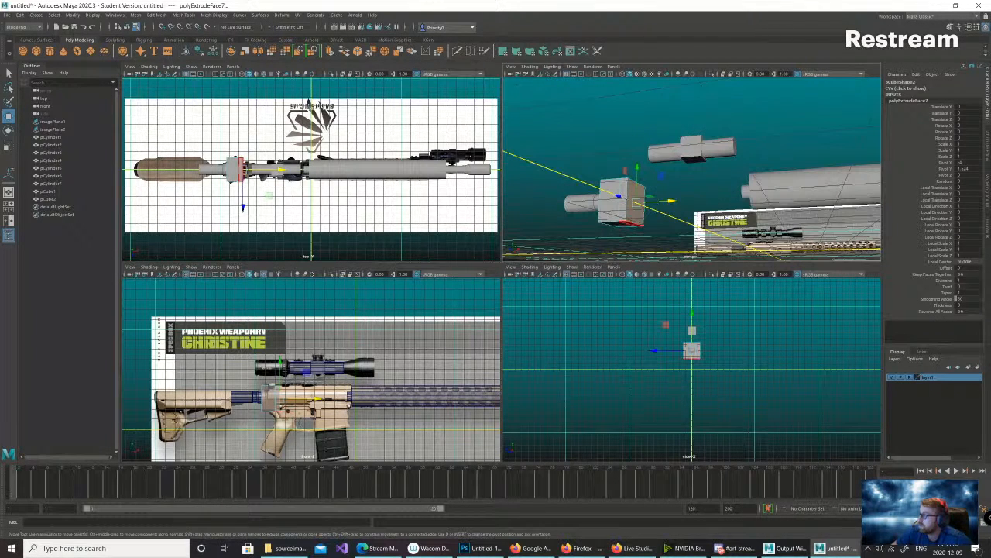
right_click(632, 221)
right_click_drag(632, 219, 632, 200)
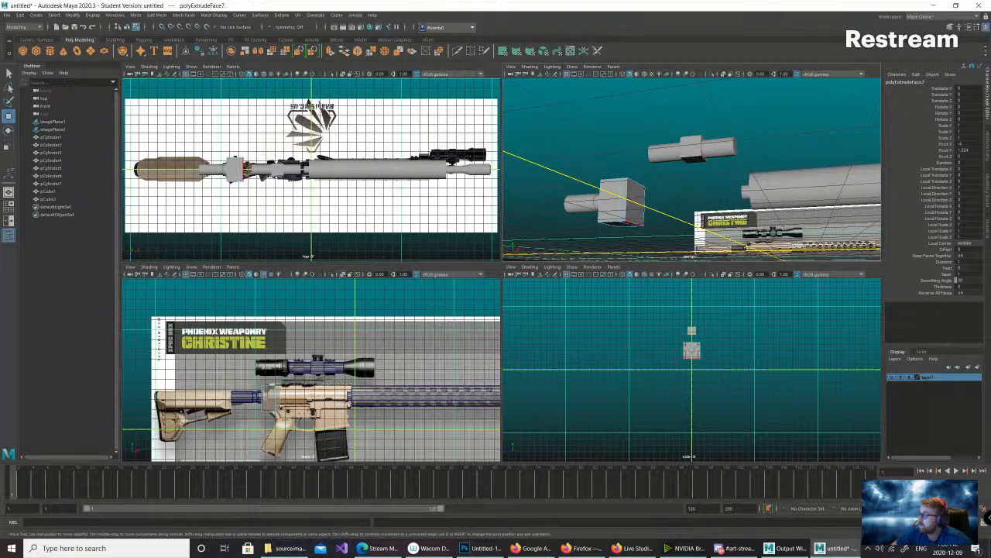
left_click(635, 206)
left_click_drag(636, 187, 636, 196)
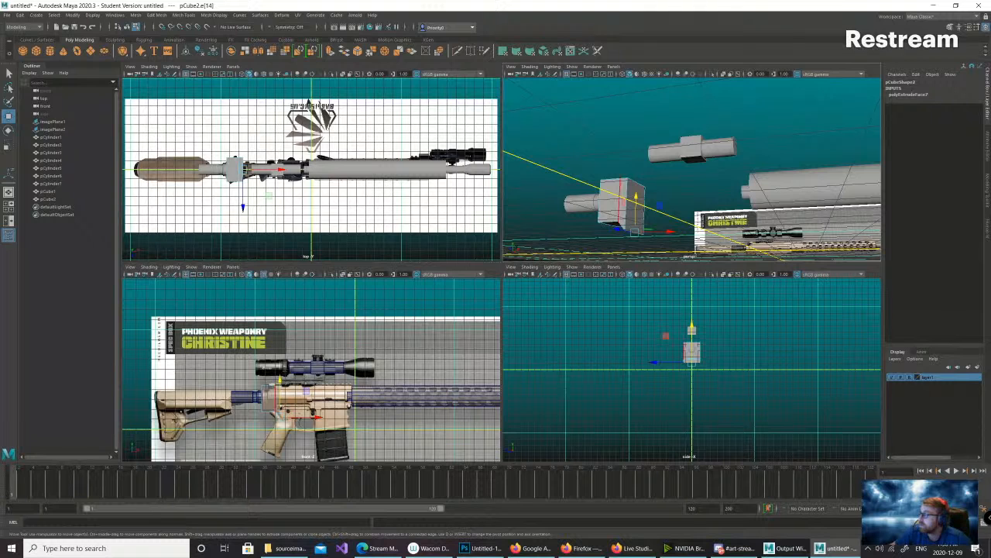
right_click_drag(632, 187, 632, 210)
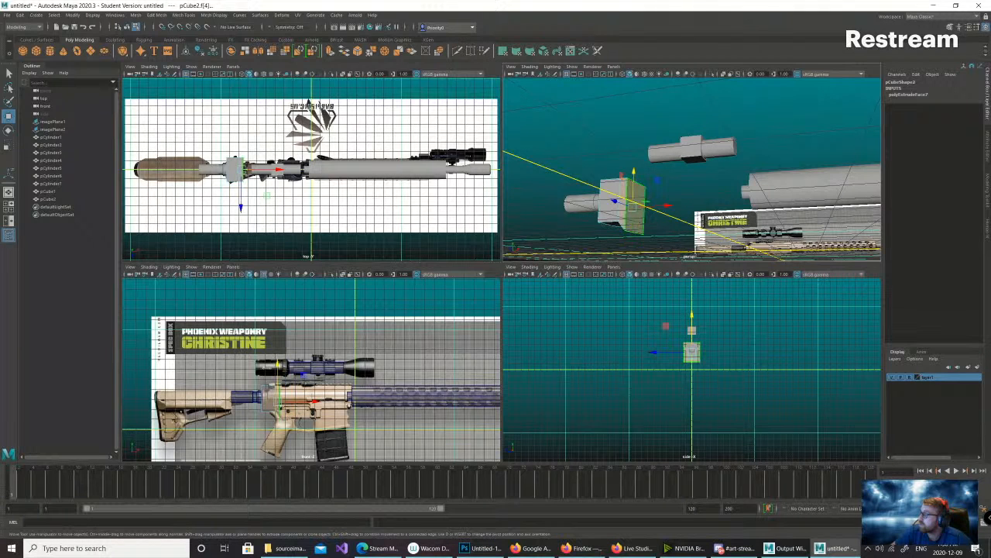
left_click_drag(667, 206, 671, 206)
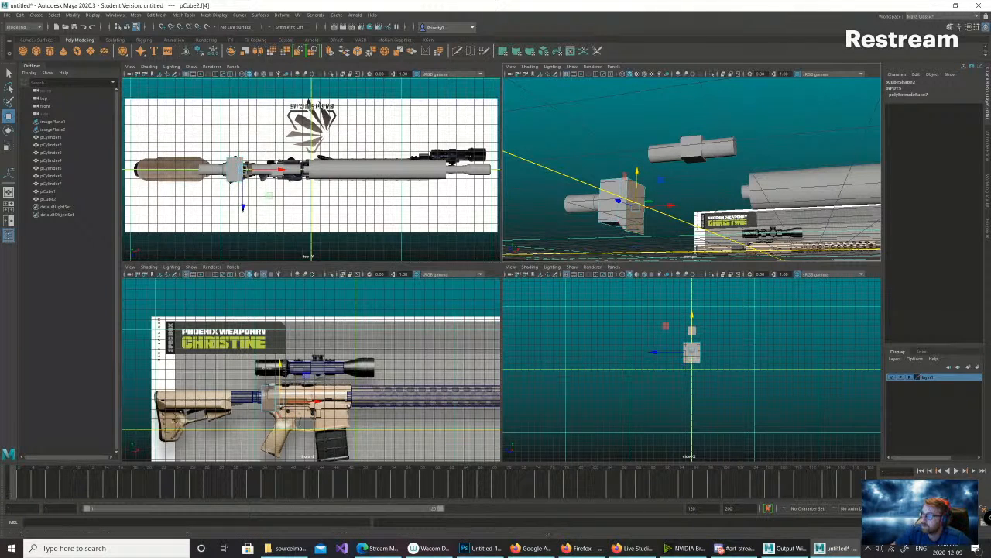
- Extrude the receiver block's front face forward in the front view to just above the front of the trigger area
key("space")
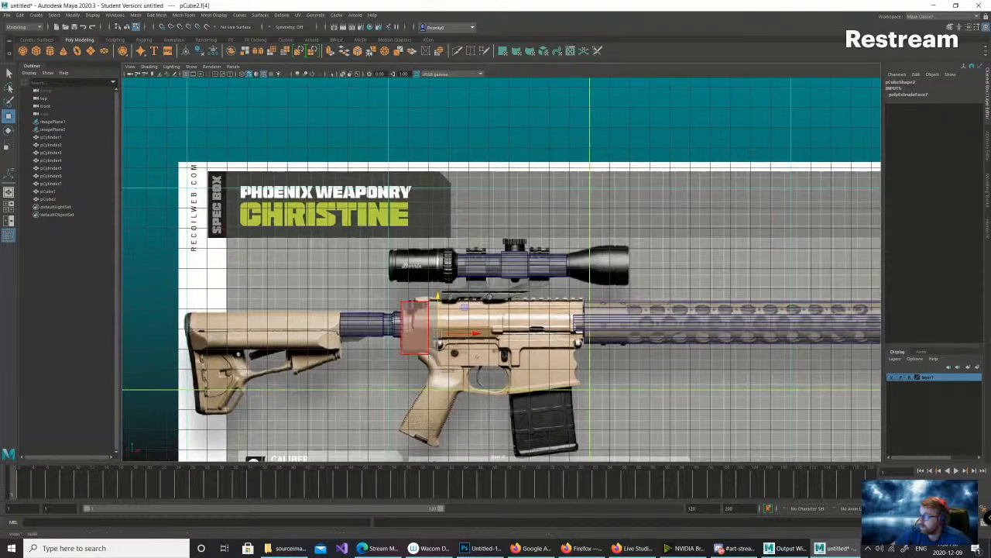
scroll(403, 340, "up", 2)
scroll(396, 341, "up", 1)
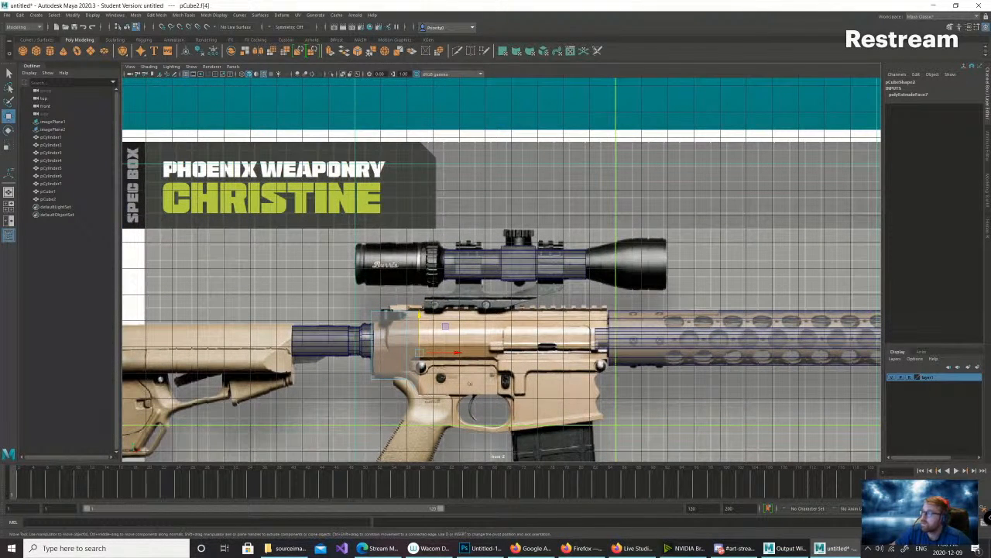
key("ctrl+e")
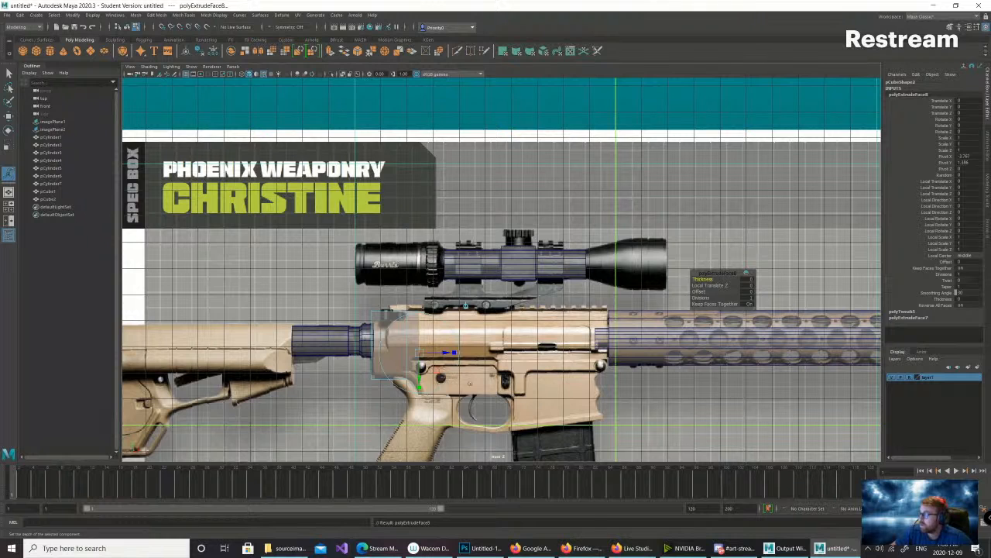
key("w")
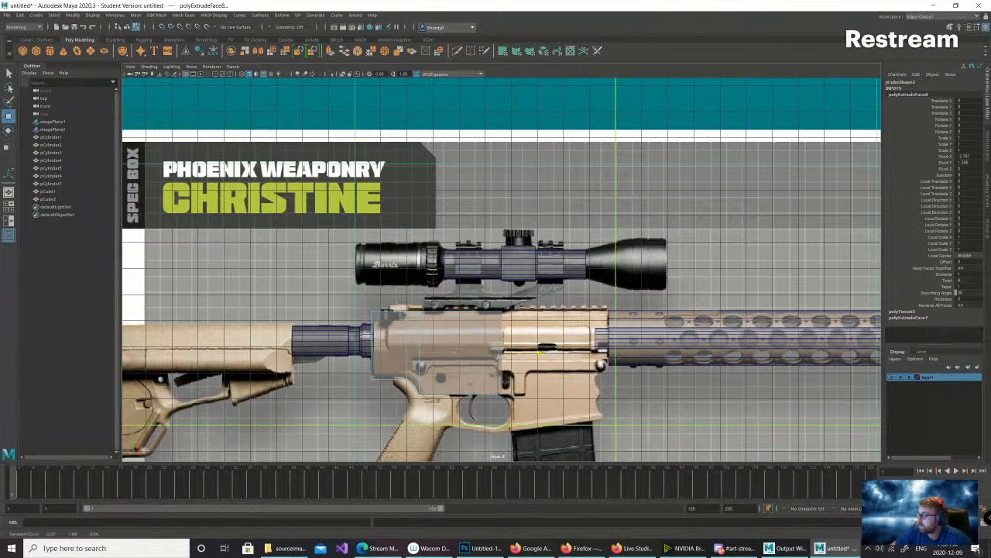
mouse_move(539, 350)
left_mouse_down()
mouse_move(463, 352)
mouse_move(535, 351)
left_mouse_up()
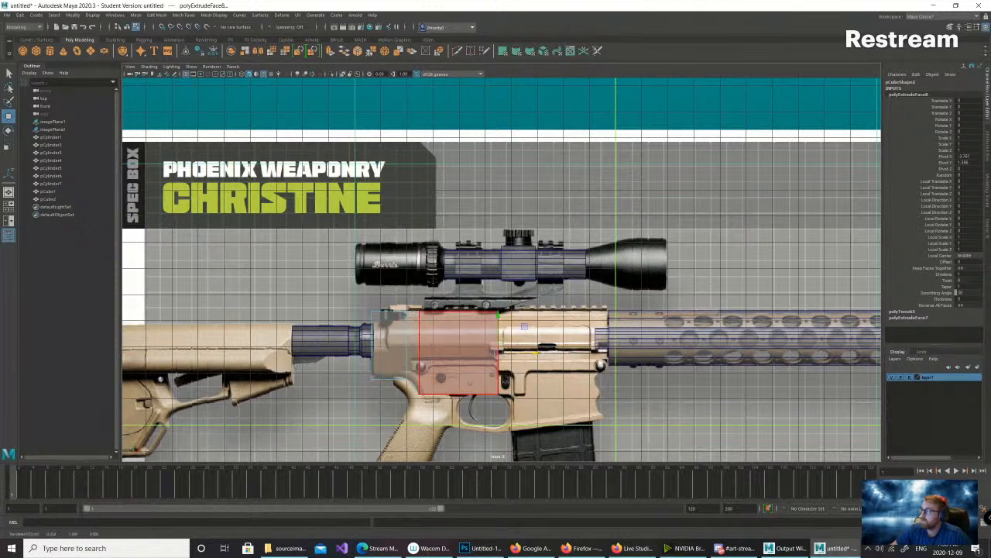
left_click(518, 264)
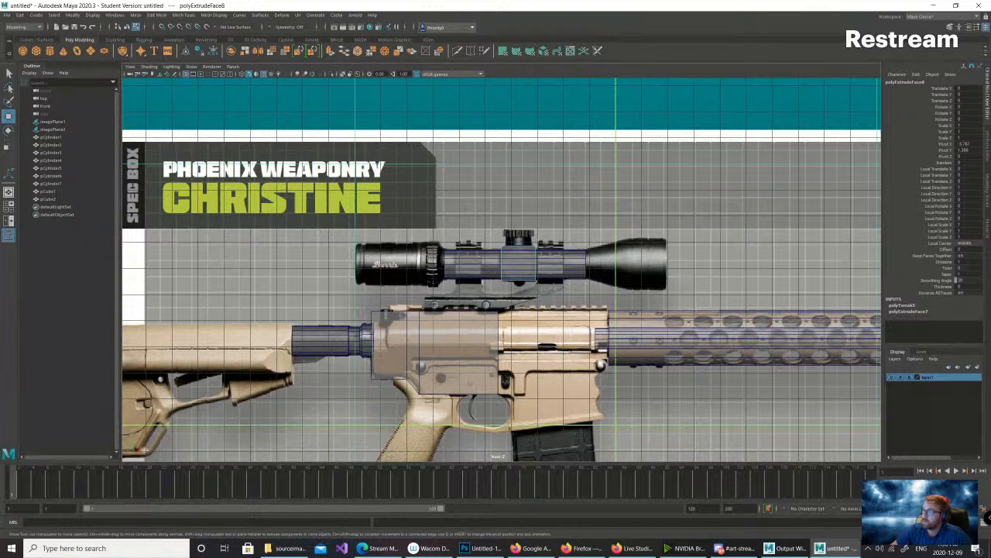
- Duplicate the cube at the middle of the scope and move the copy down over the receiver's ejection port area
left_click(517, 263)
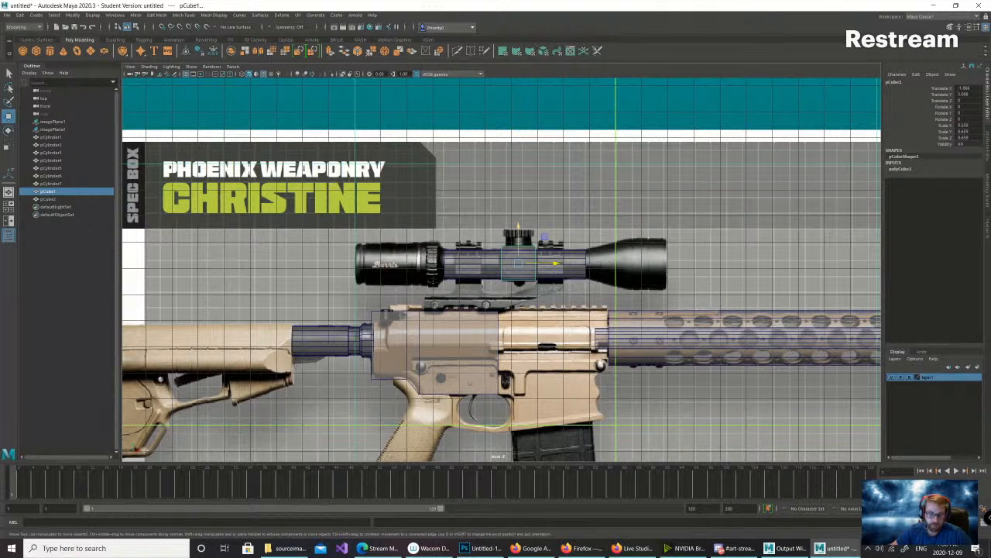
key("ctrl+d")
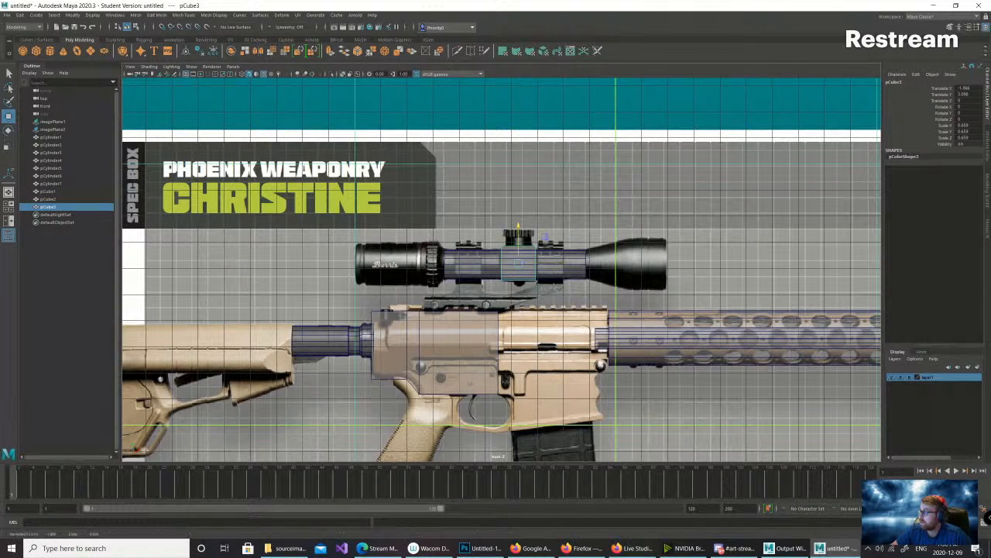
left_click_drag(517, 232, 517, 294)
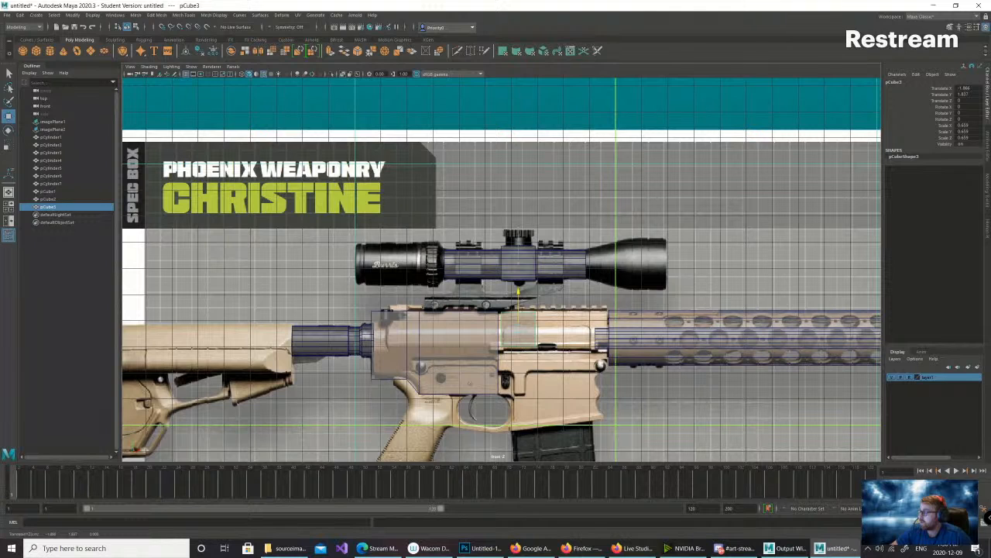
left_click_drag(556, 328, 581, 329)
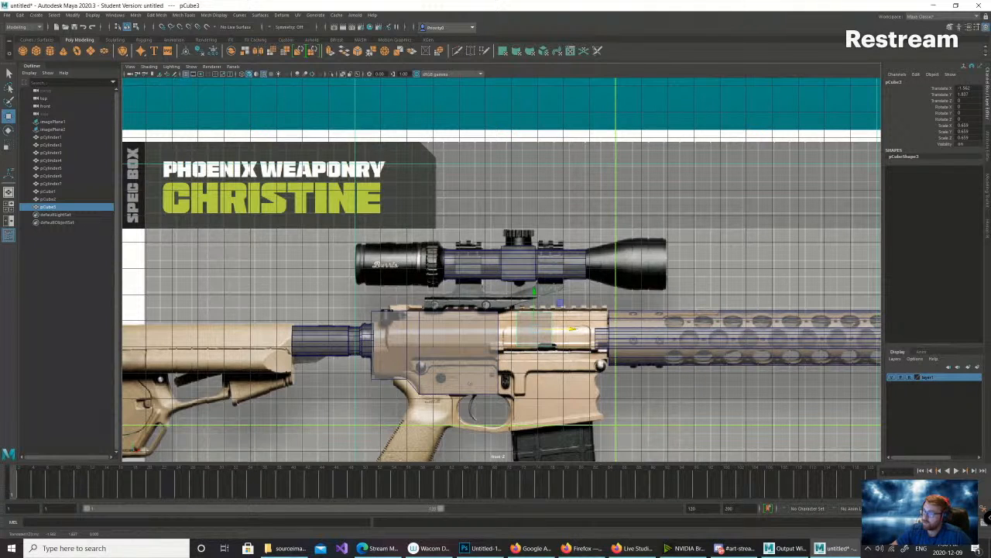
- Scale the duplicated cube uniformly to about 1.83 and position it over the front half of the receiver
key("r")
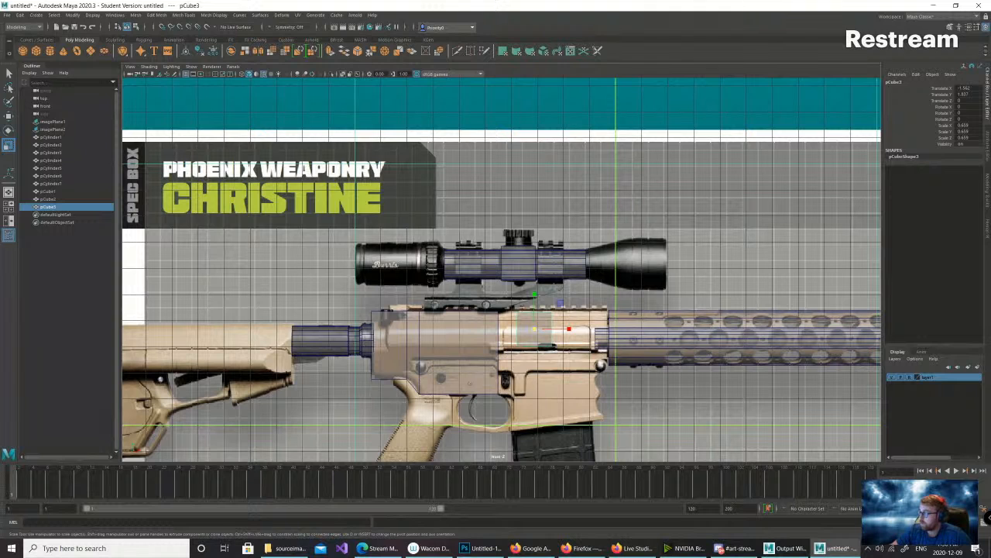
mouse_move(535, 328)
left_mouse_down()
mouse_move(592, 329)
mouse_move(538, 328)
left_mouse_up()
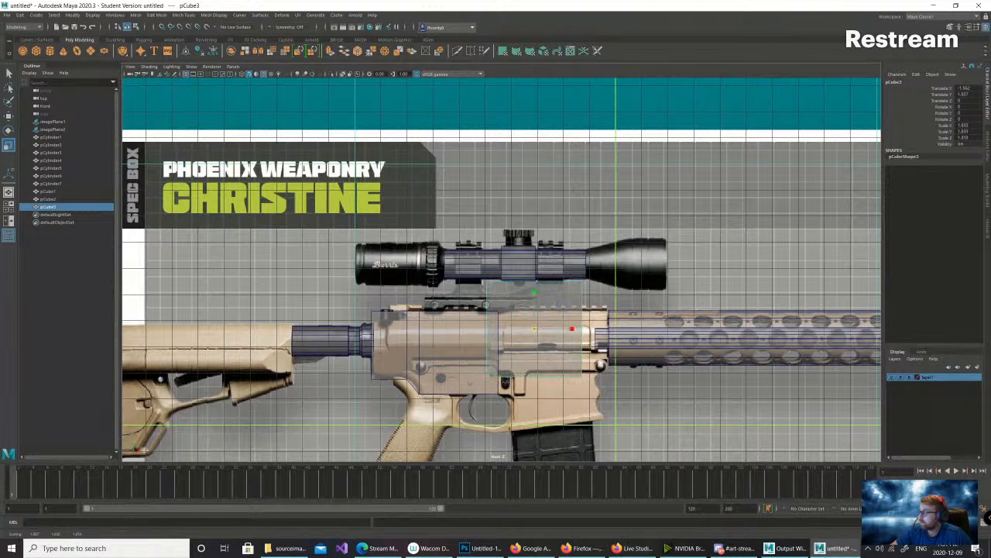
key("w")
left_click_drag(535, 294, 534, 320)
left_click_drag(572, 356, 593, 356)
left_click_drag(553, 319, 553, 323)
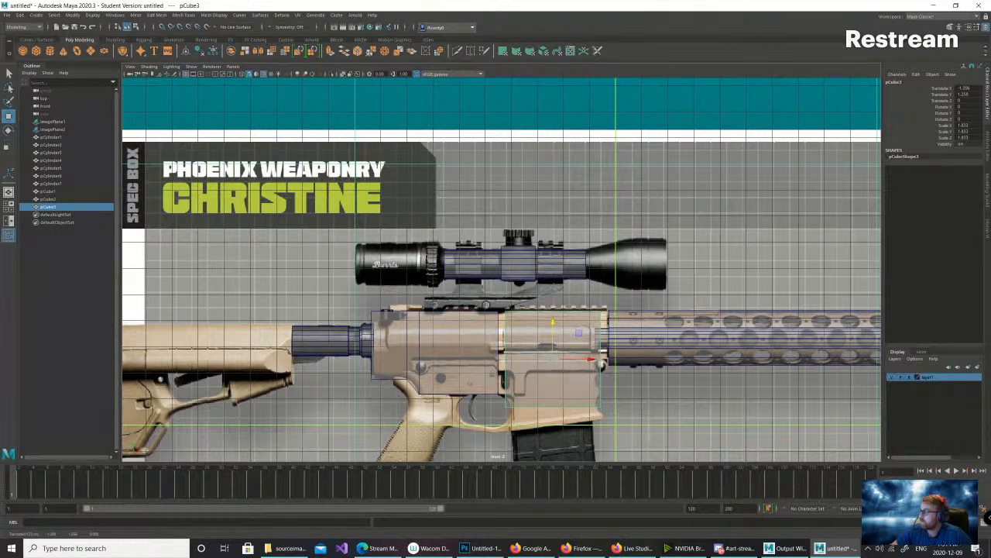
key("e")
key("r")
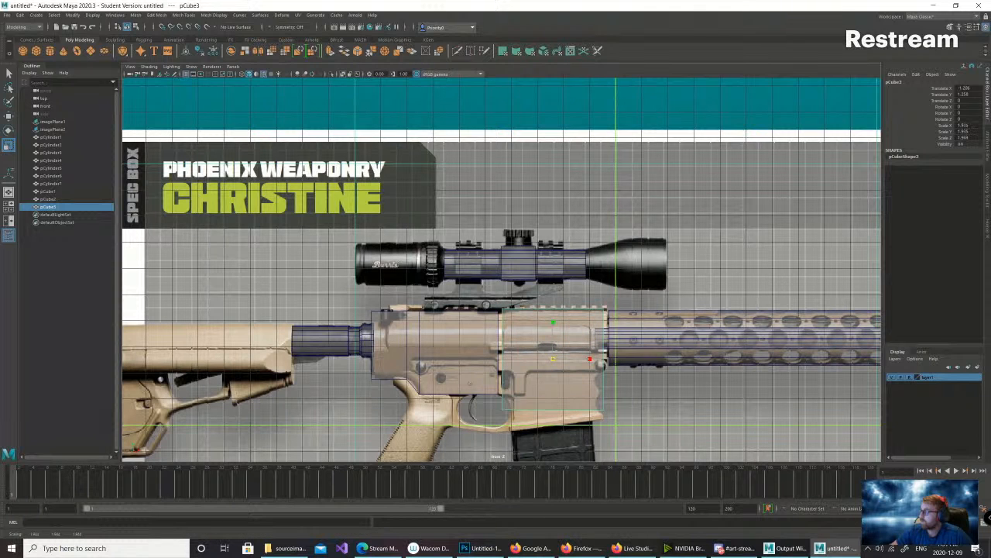
left_click_drag(571, 359, 571, 359)
- Move the front receiver cube's rear vertices back until they meet the edge of the rear receiver block
right_click_drag(510, 334, 474, 337)
left_click_drag(495, 293, 523, 413)
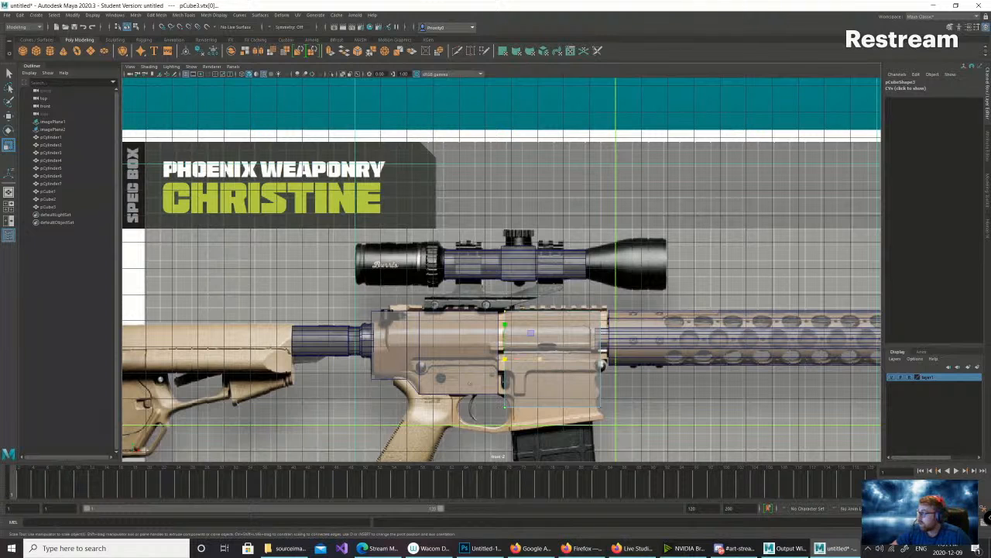
key("w")
left_click_drag(542, 358, 535, 358)
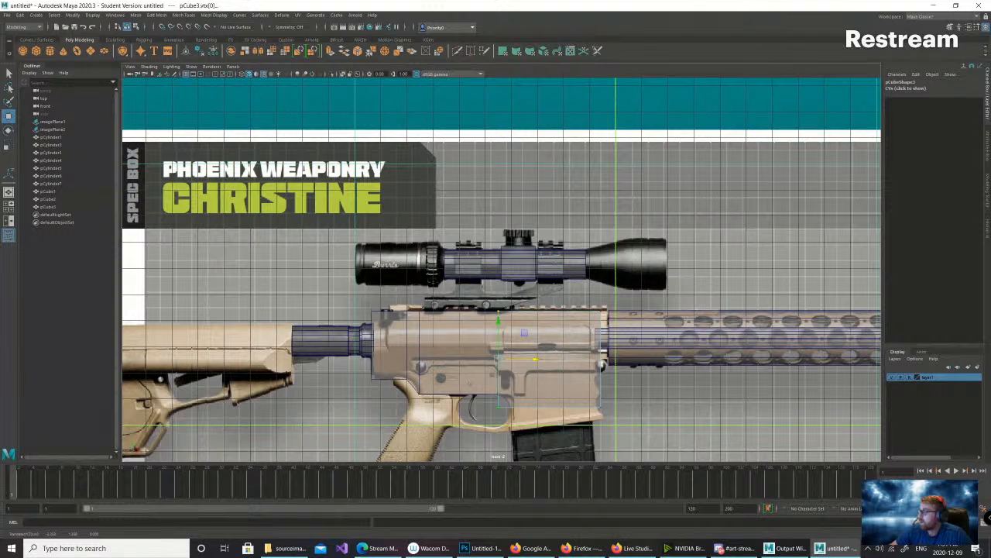
- Raise the front receiver cube's bottom vertices level with the rear block's underside and extend its front vertices to the handguard
left_click_drag(488, 401, 614, 422)
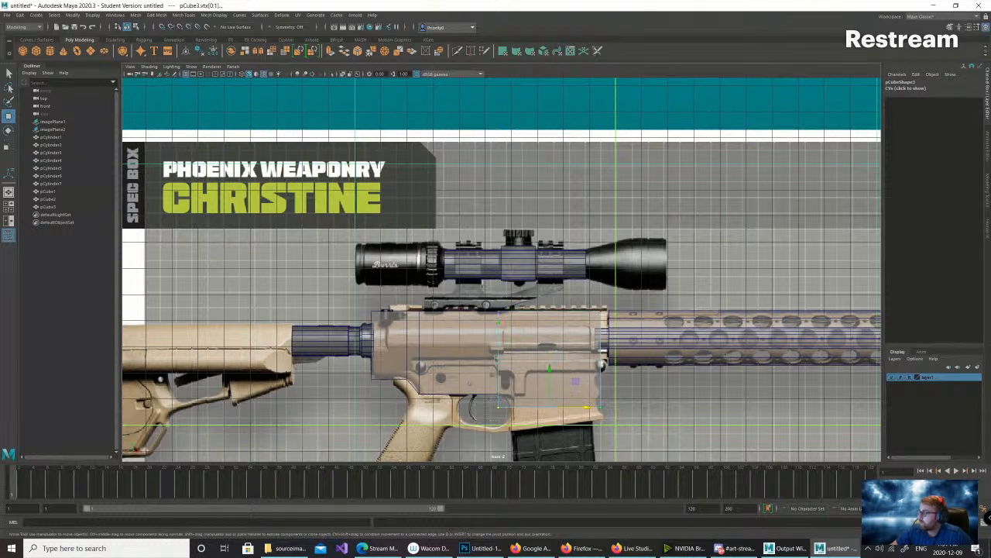
left_click_drag(550, 368, 550, 356)
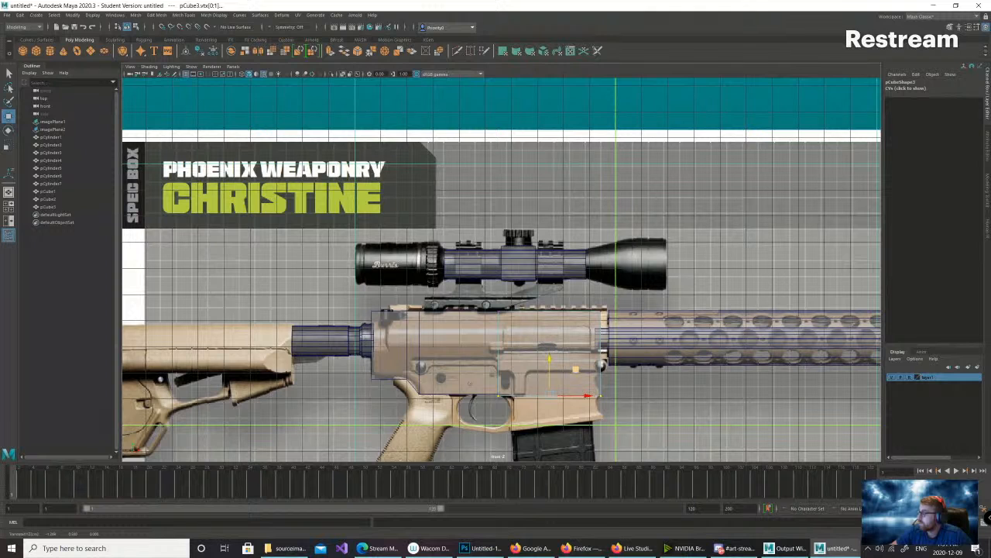
left_click_drag(589, 402, 602, 296)
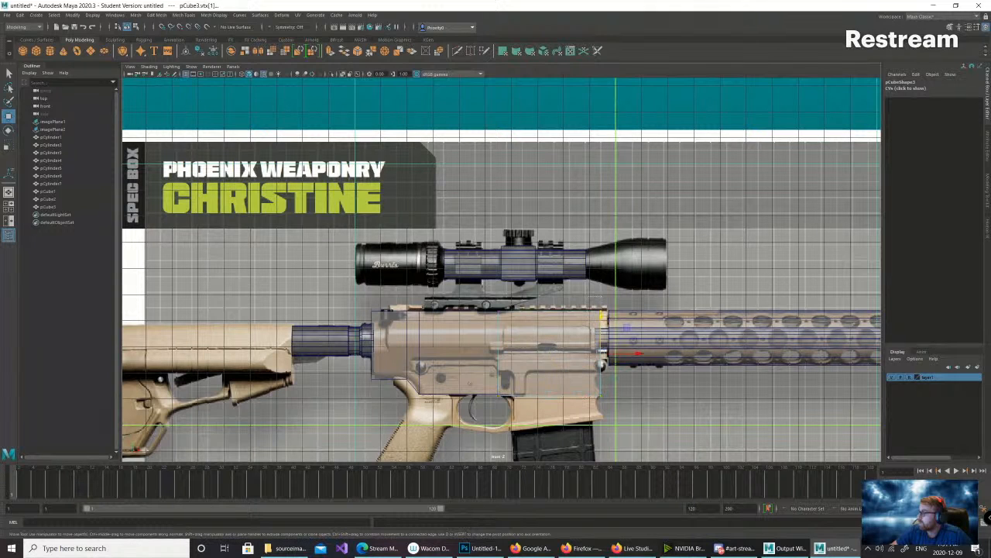
left_click_drag(636, 354, 643, 354)
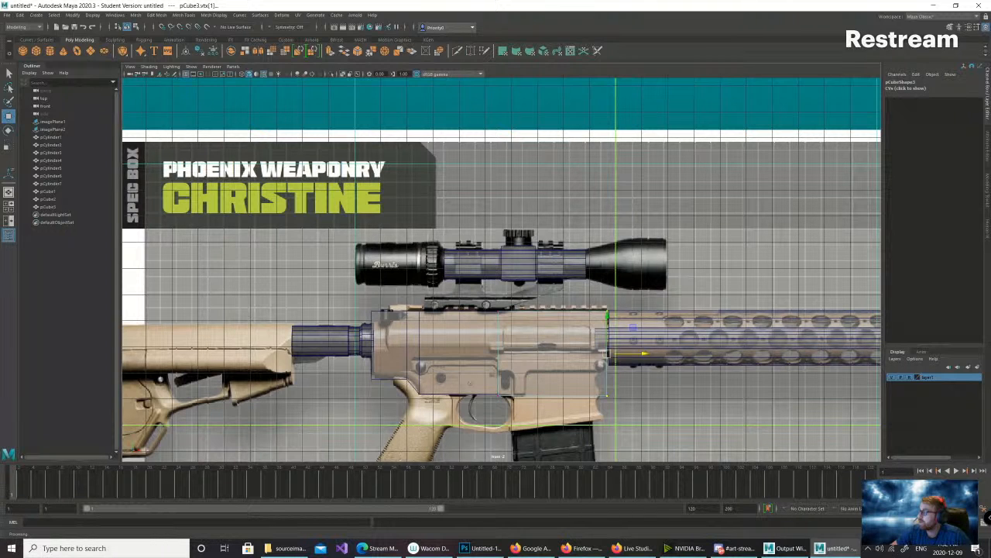
- Examine up close how the two receiver blocks line up with each other and with the reference image
scroll(502, 270, "up", 2)
middle_click_drag(502, 270, 528, 195, "alt")
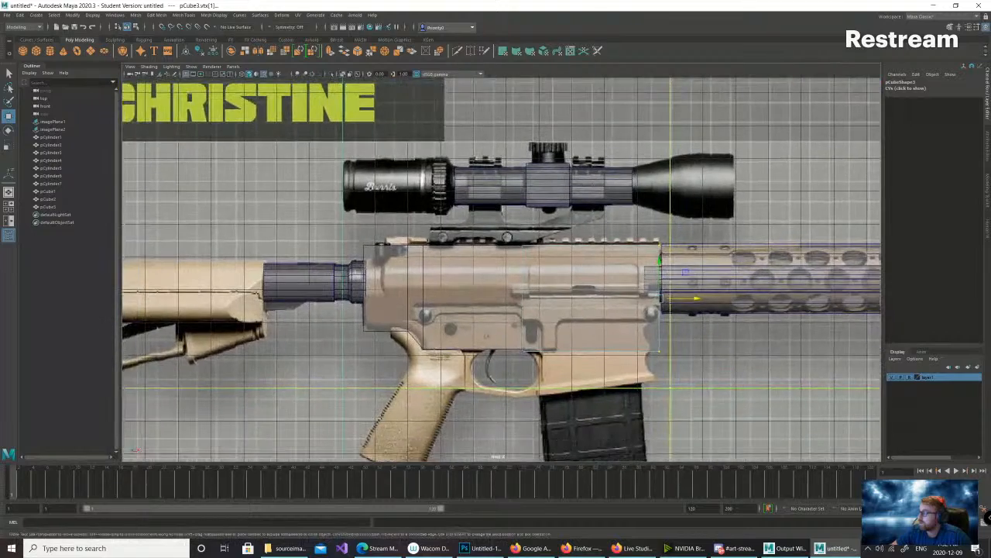
scroll(502, 269, "up", 2)
middle_click_drag(502, 270, 521, 222, "alt")
scroll(520, 222, "up", 1)
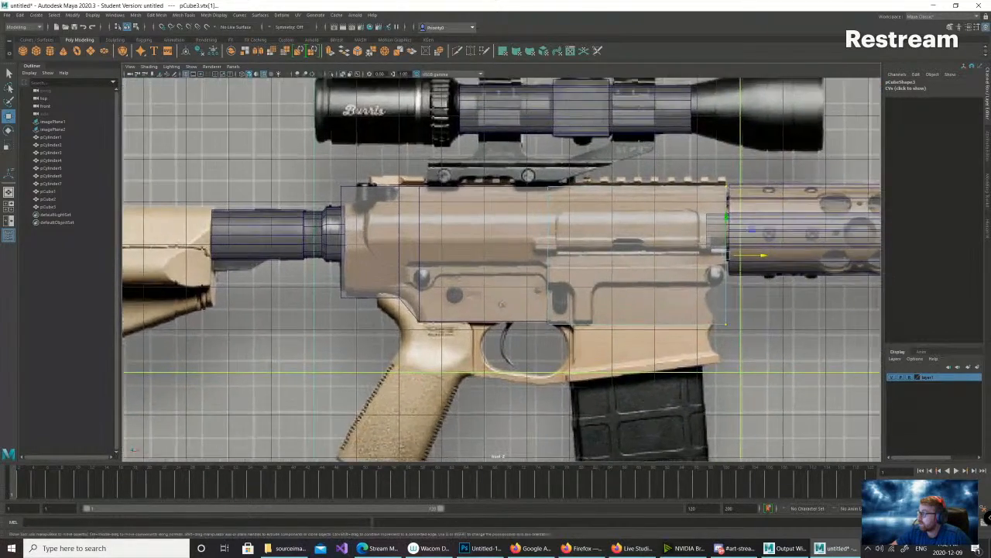
scroll(502, 263, "up", 2)
scroll(502, 268, "up", 3)
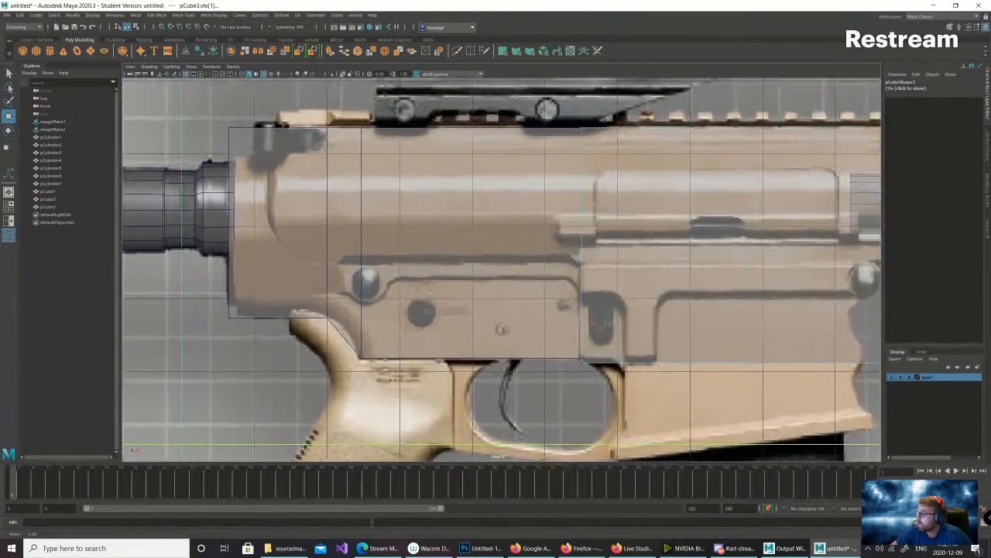
scroll(502, 270, "up", 1)
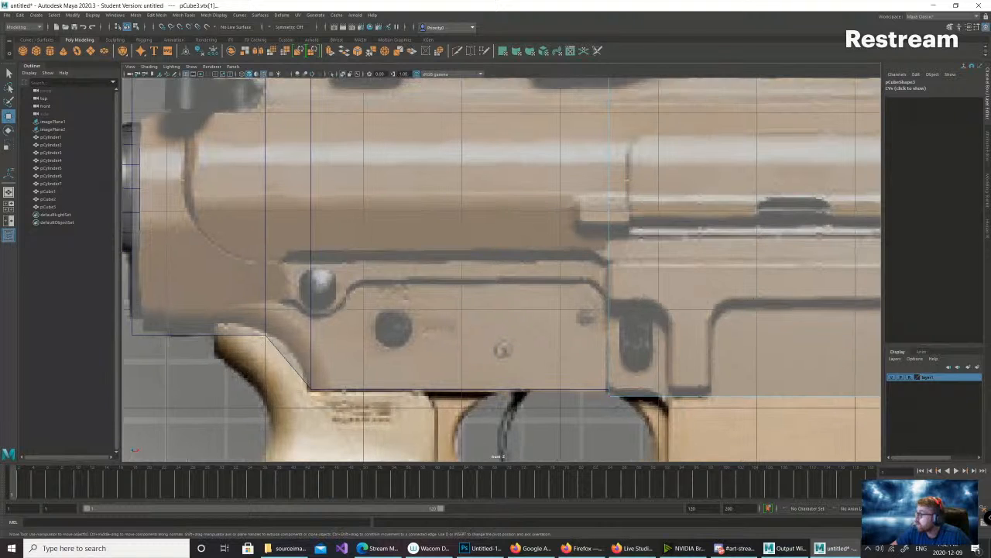
scroll(502, 269, "down", 9)
scroll(501, 270, "up", 1)
scroll(501, 270, "up", 1)
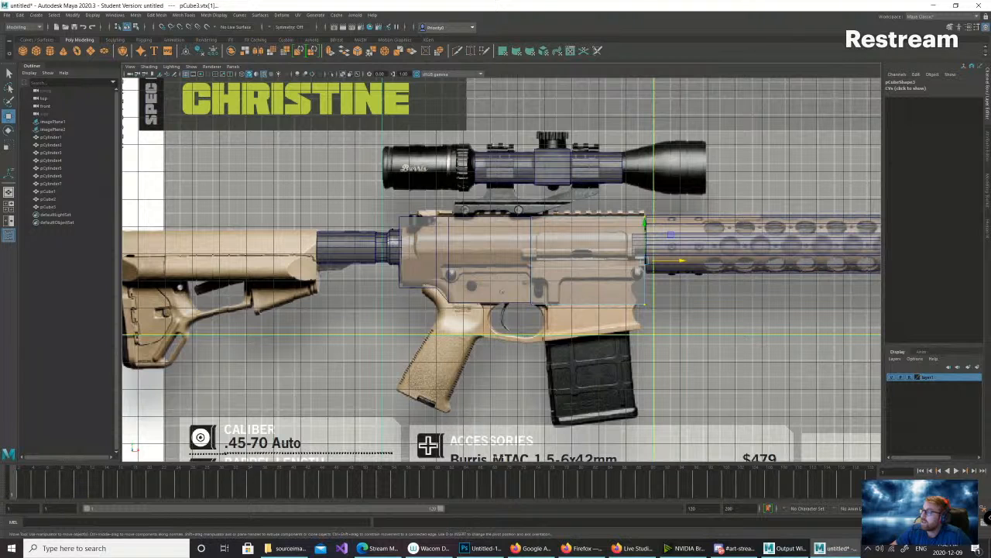
- Raise the lower rear vertices of the rear receiver block to match the receiver's underside in the reference
left_click(485, 260)
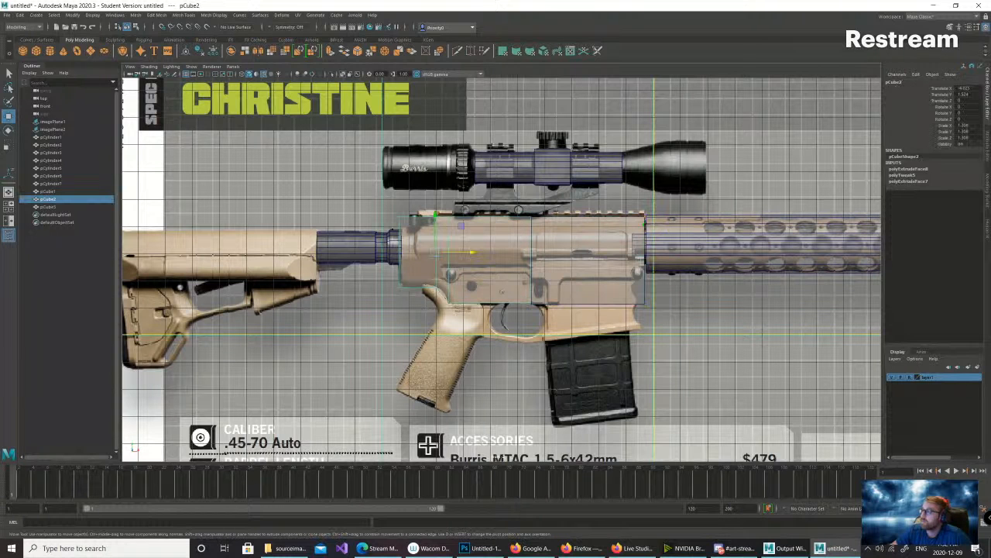
scroll(499, 248, "up", 2)
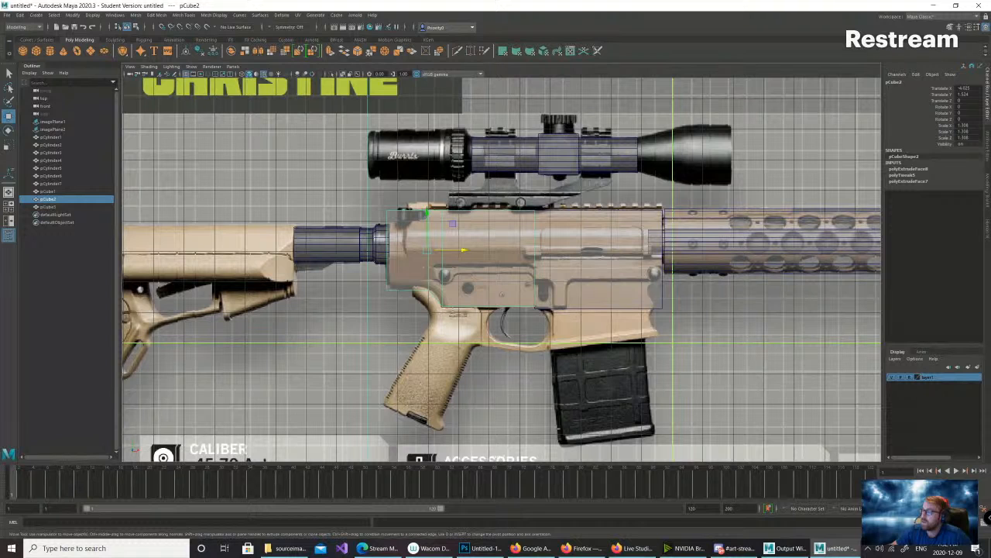
right_click_drag(398, 290, 364, 290)
left_click_drag(374, 284, 431, 299, "shift")
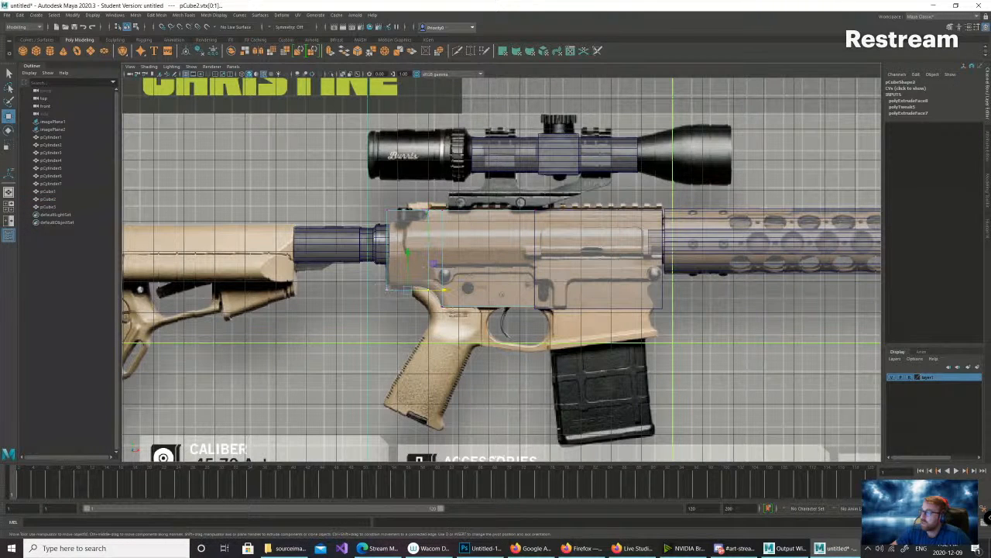
left_click_drag(407, 252, 407, 246)
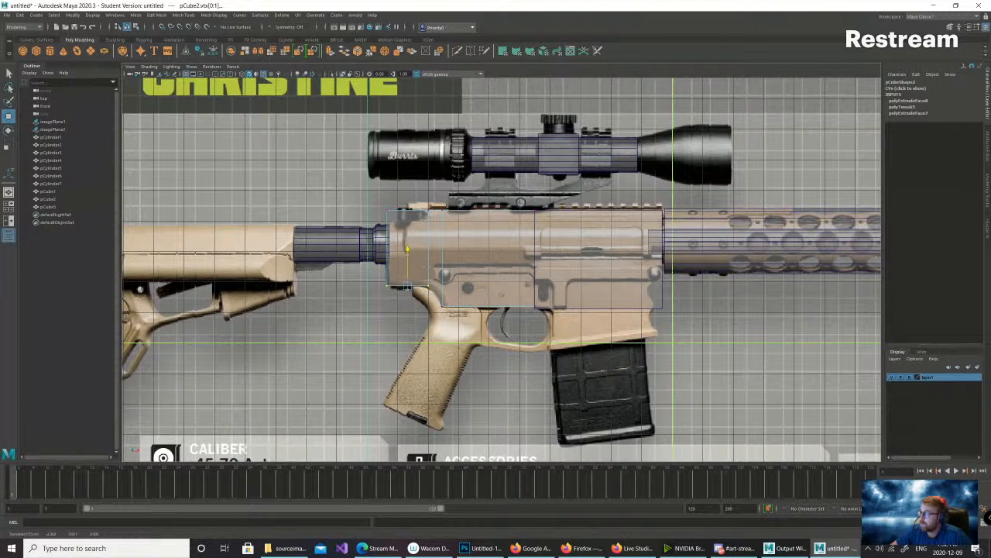
left_click_drag(408, 248, 408, 247)
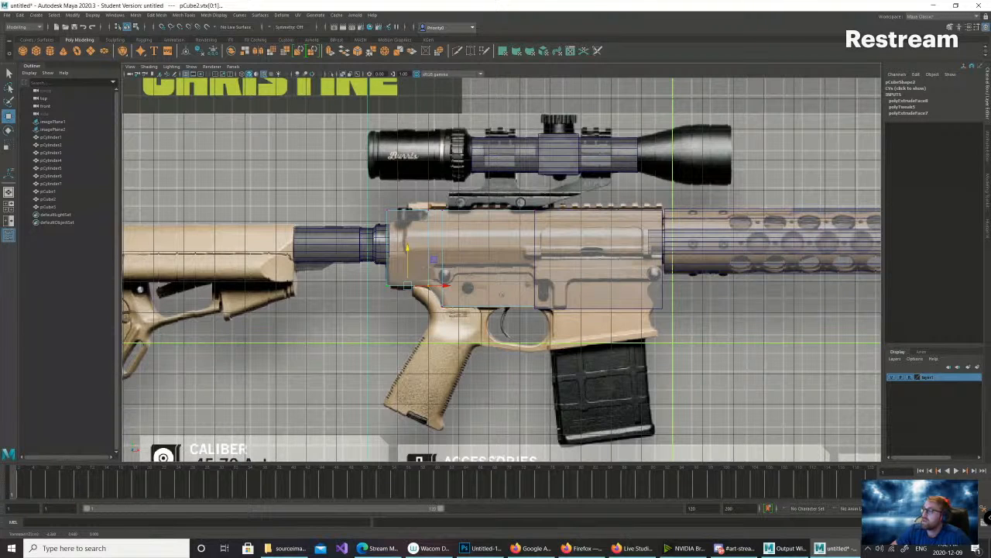
- Move the rear receiver block's back-edge vertices forward until they align with the end of the buffer tube cylinder
left_click(387, 210)
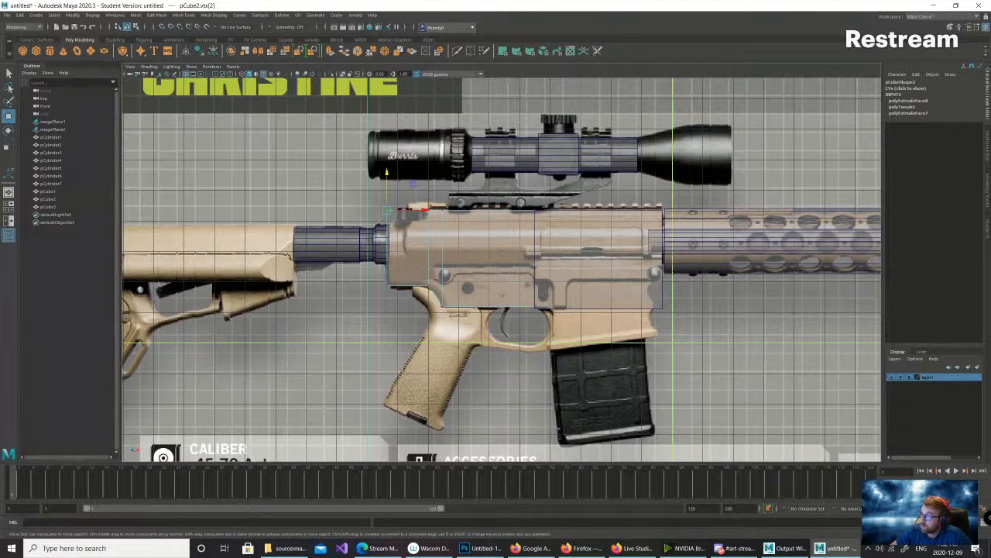
left_click_drag(366, 195, 402, 297)
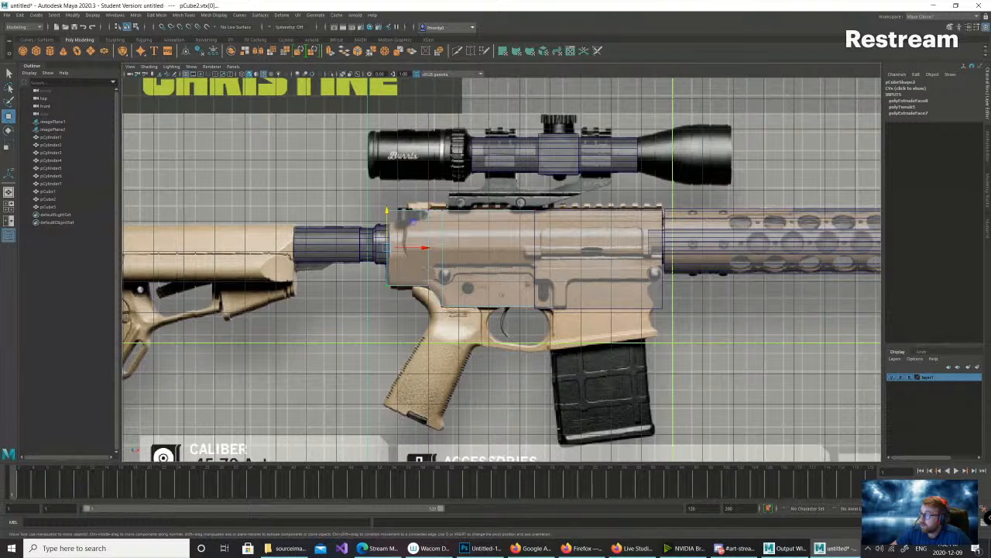
left_click_drag(424, 248, 427, 248)
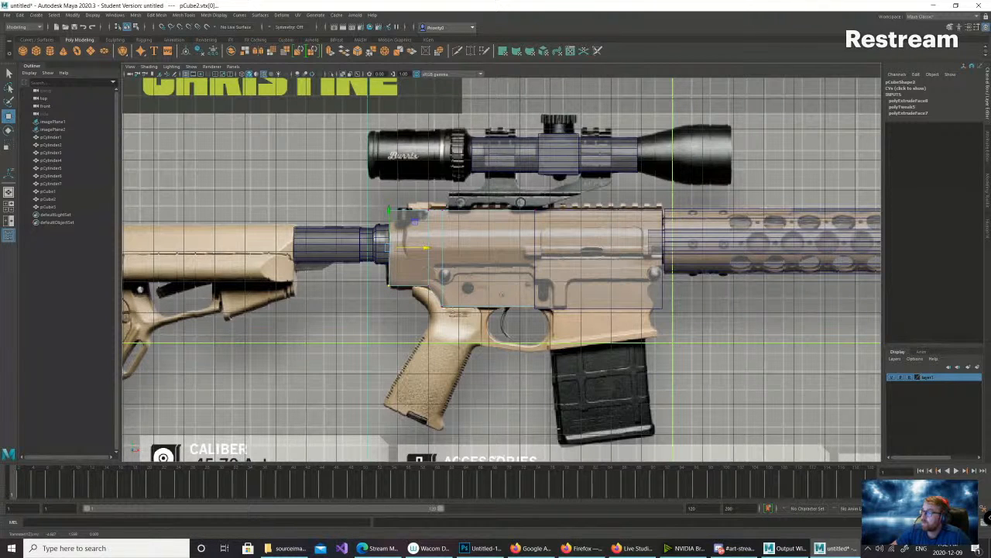
scroll(359, 244, "up", 5)
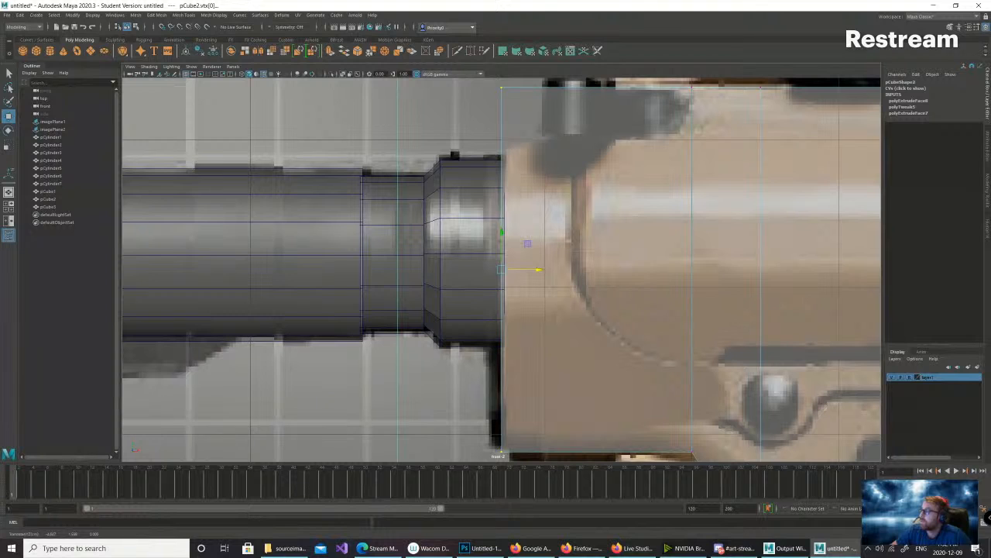
left_click_drag(536, 269, 540, 269)
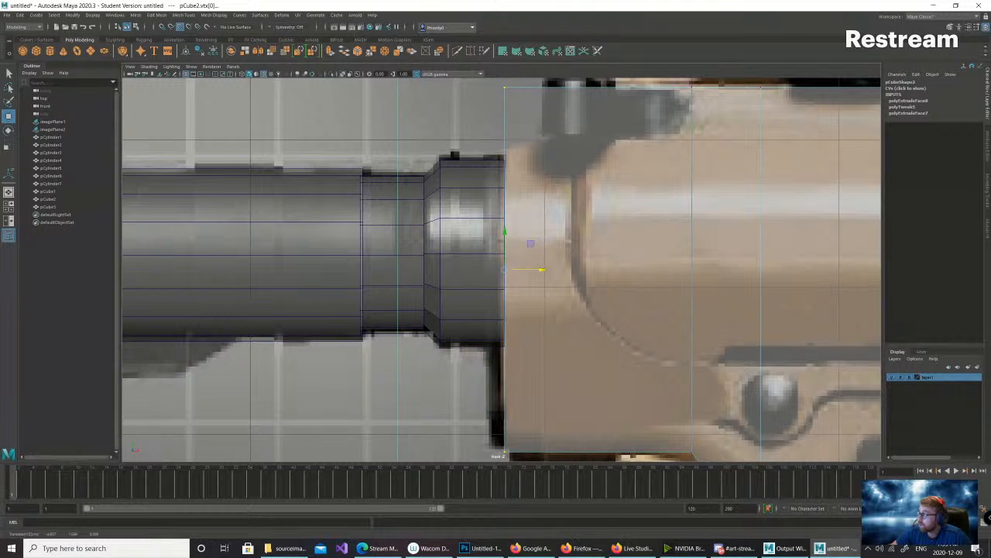
left_click_drag(540, 269, 541, 270)
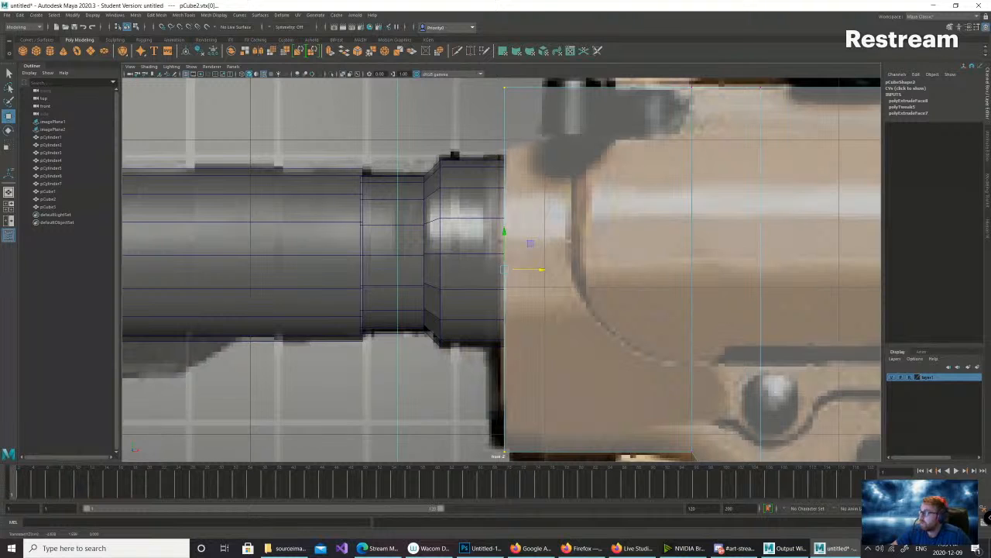
- Duplicate the scope's turret block cube, lower the copy toward the top rail and flatten it to rail thickness
scroll(502, 269, "down", 10)
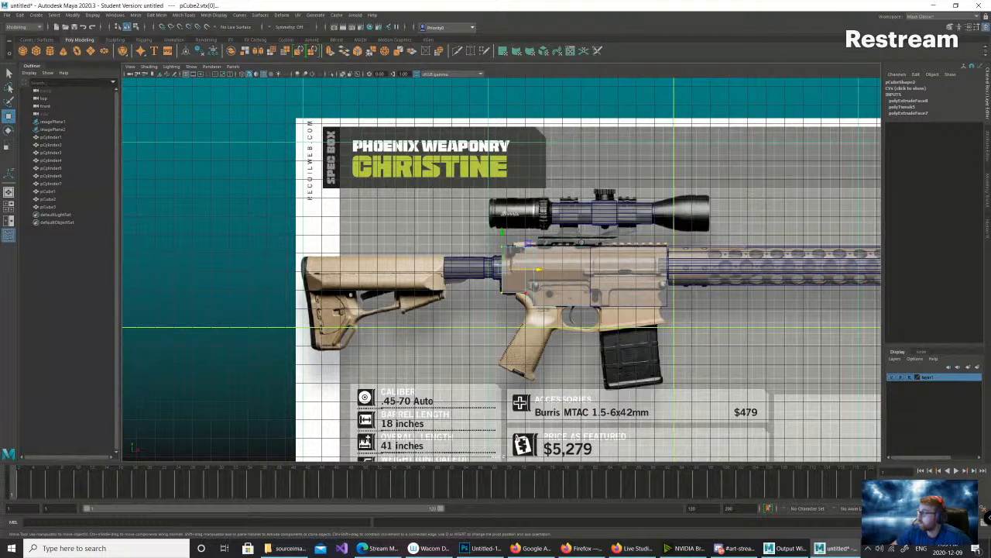
scroll(500, 259, "up", 3)
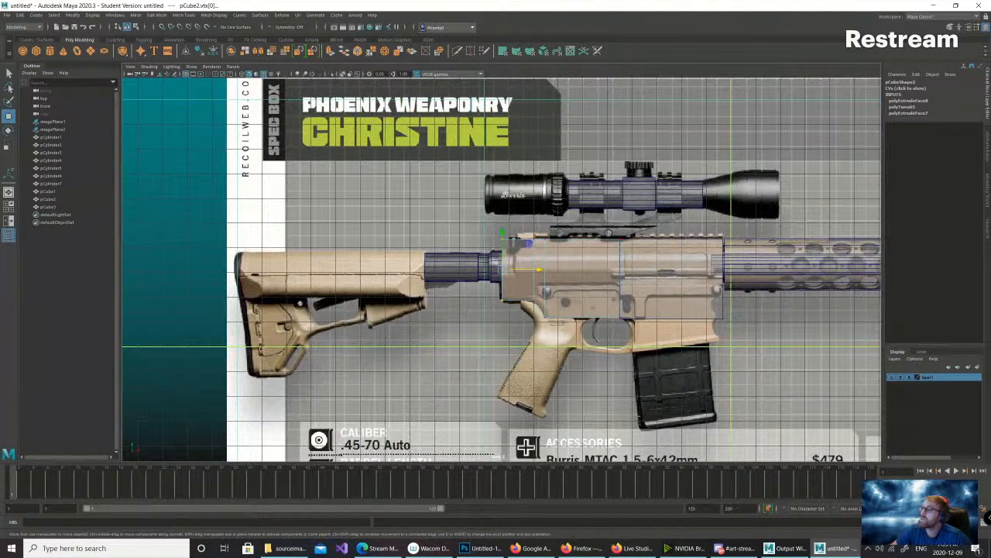
left_click(639, 194)
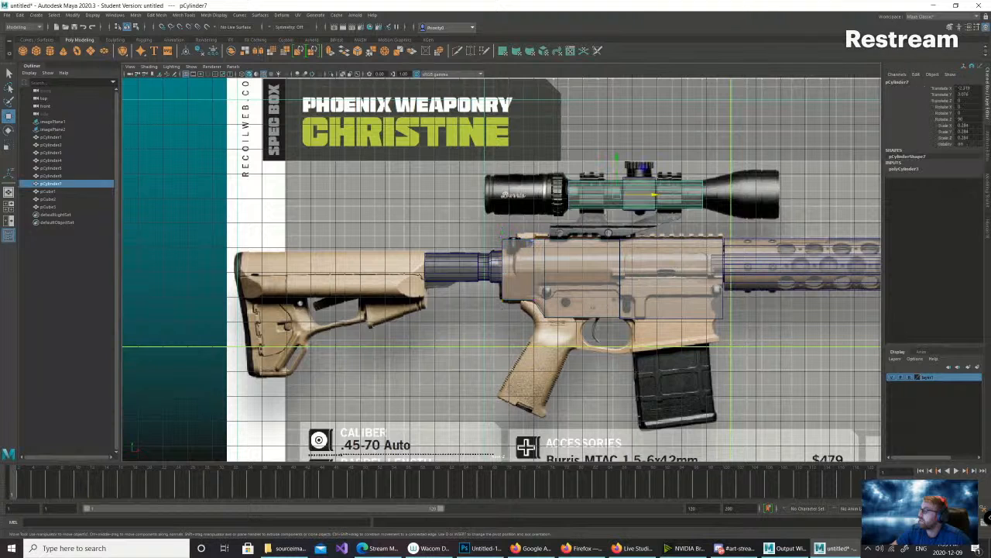
left_click(640, 179)
key("ctrl+d")
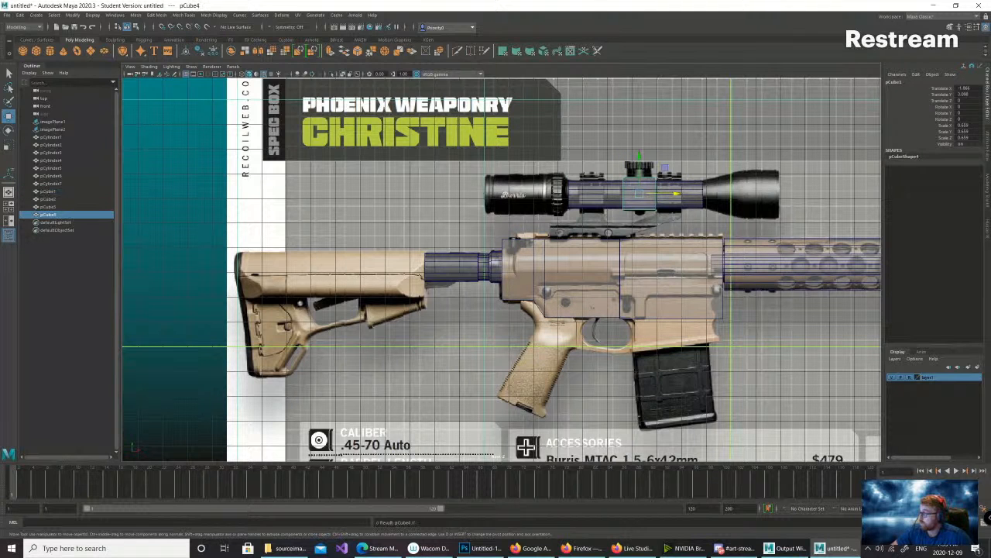
left_click_drag(640, 178, 639, 219)
key("r")
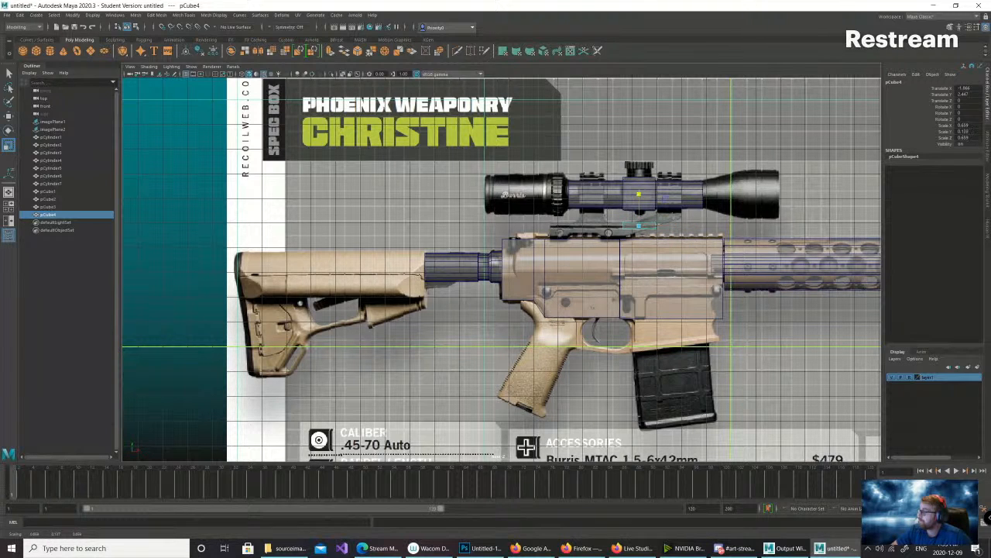
- Move the flattened cube onto the receiver's top surface, aligning its front end with the receiver's front edge
key("w")
left_click_drag(639, 188, 639, 200)
left_click_drag(676, 235, 744, 235)
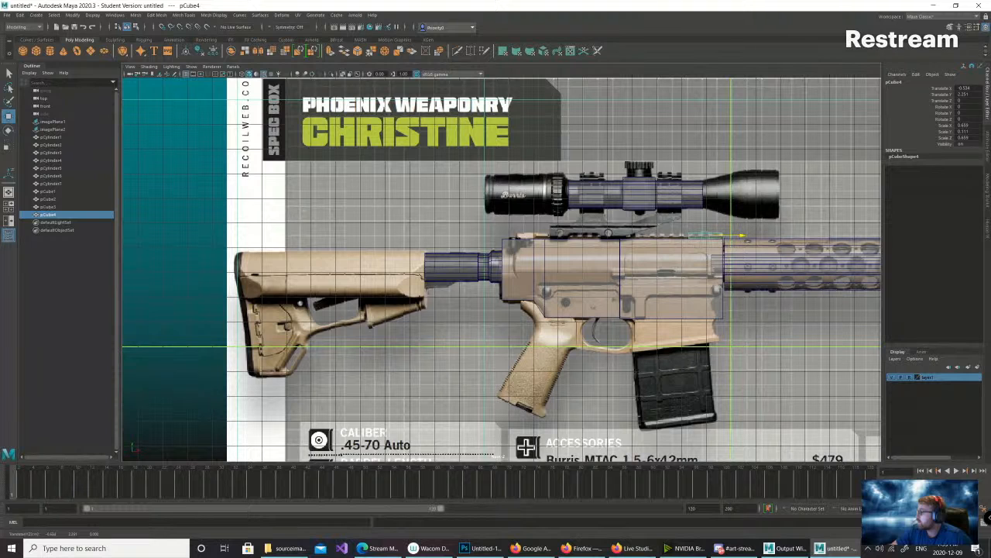
key("f")
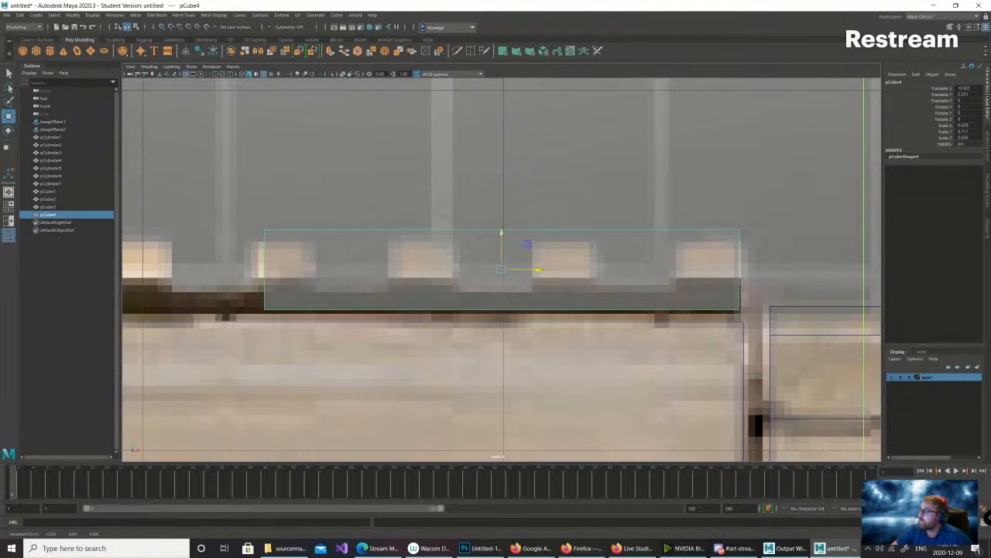
left_click_drag(501, 232, 501, 246)
left_click_drag(537, 281, 542, 281)
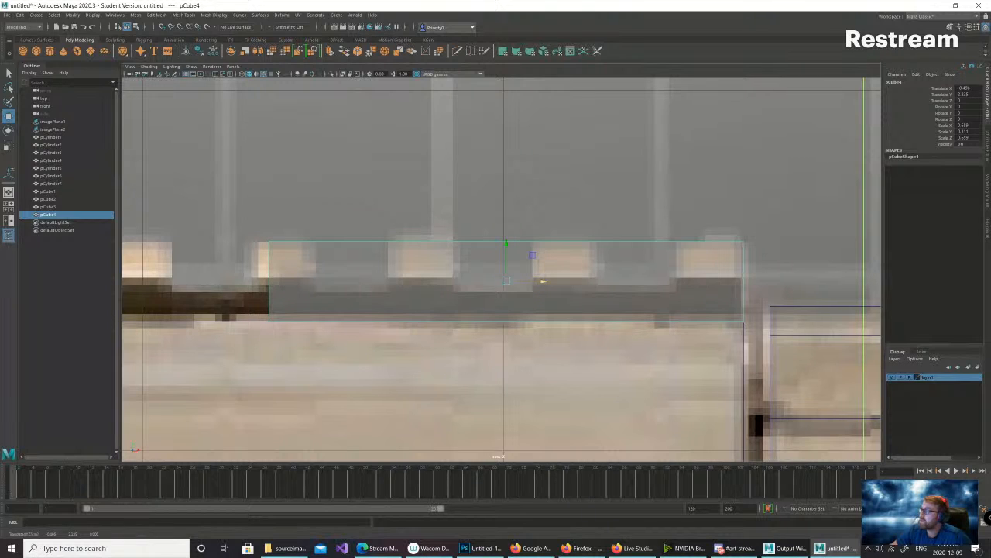
- Make the top view see-through and narrow the front receiver block's width to match the top reference image
key("space")
left_click_drag(732, 151, 682, 248, "alt")
left_click(697, 188)
key("r")
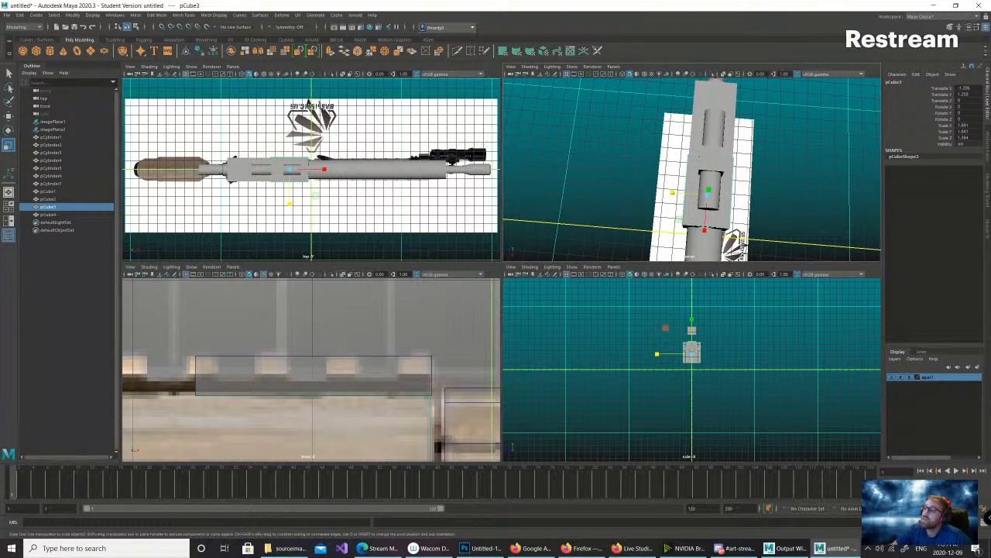
left_click(342, 75)
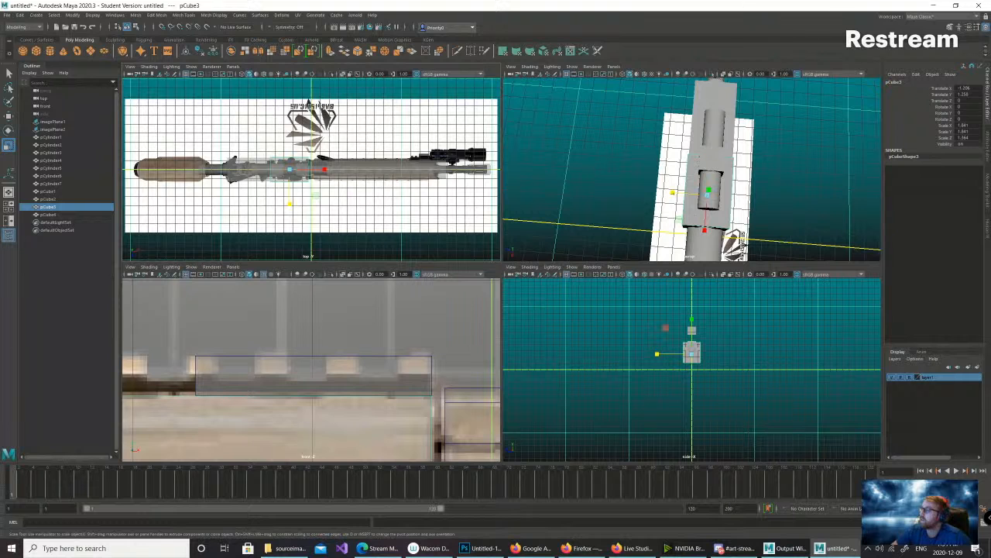
left_click_drag(672, 192, 688, 193)
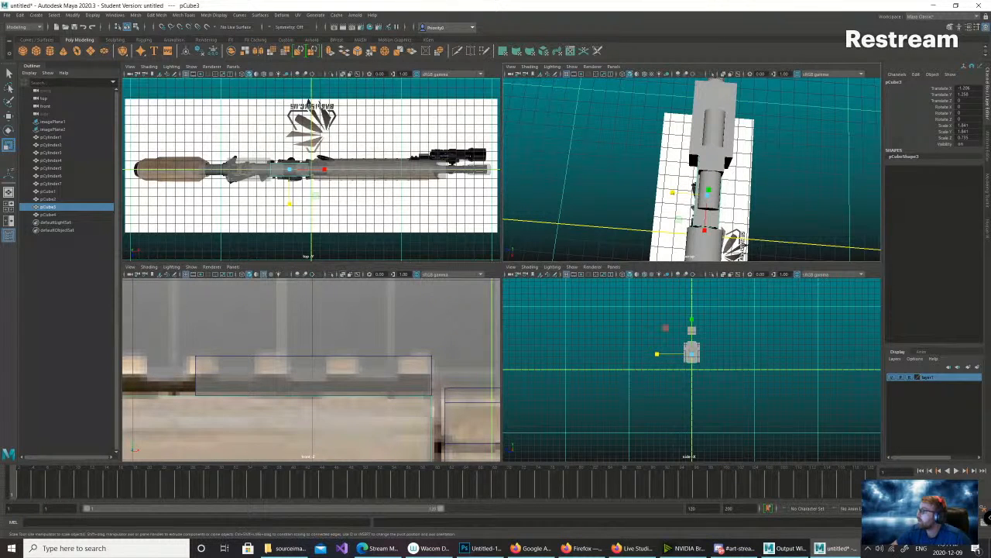
- Narrow the rear receiver block to a Z scale of about 0.74 to match the top reference image
left_click(48, 191)
scroll(709, 167, "up", 10)
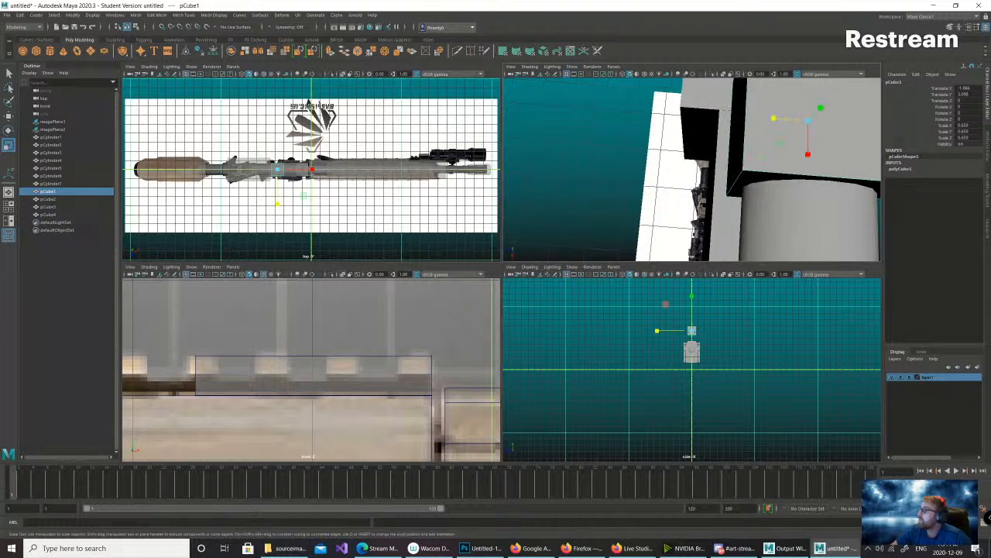
left_click(722, 140)
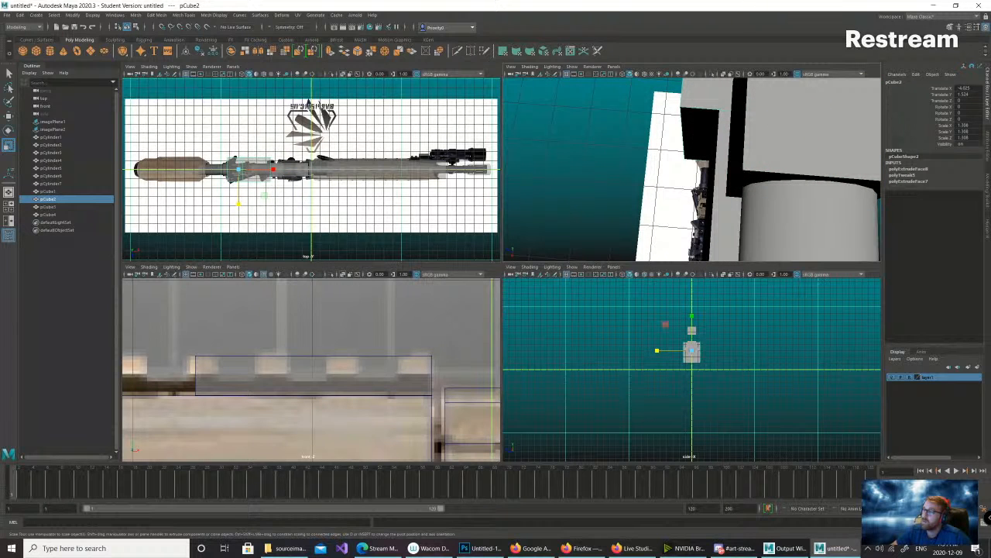
key("f")
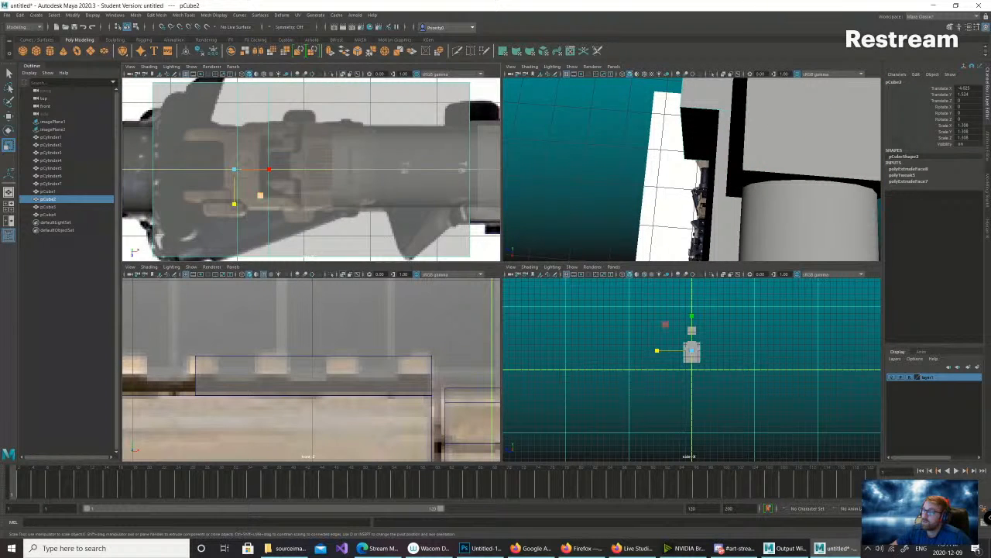
scroll(312, 169, "down", 10)
scroll(311, 169, "up", 3)
left_click_drag(657, 350, 672, 350)
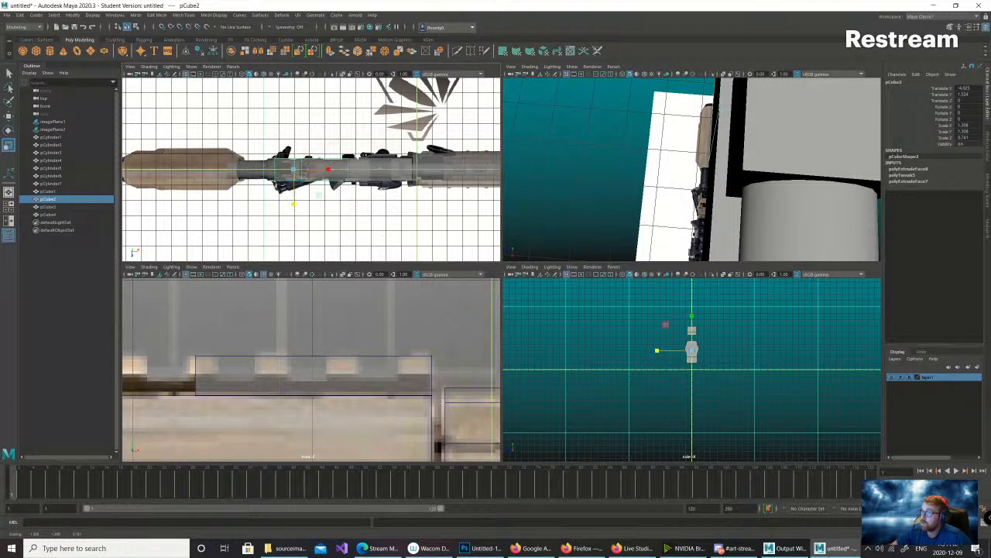
- Narrow the top rail cube to a Z scale of about 0.54 so it sits inside the receiver's width
scroll(691, 169, "down", 4)
left_click_drag(643, 201, 620, 200, "alt")
scroll(697, 182, "down", 4)
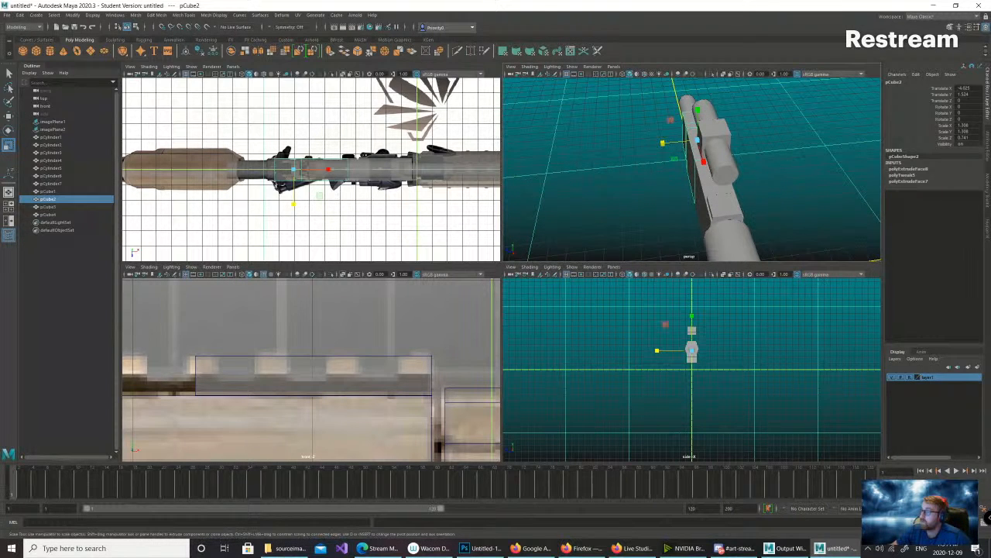
left_click(725, 208)
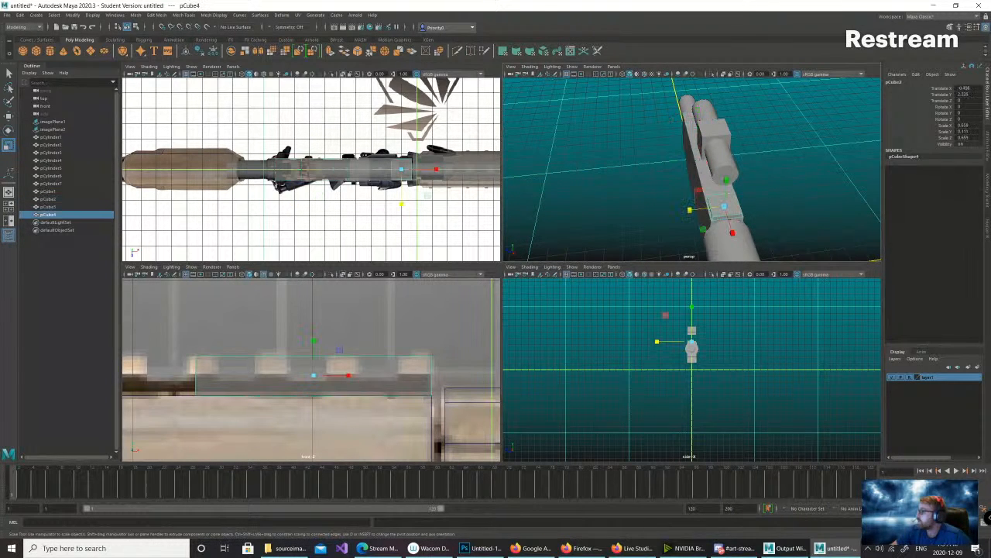
left_click_drag(690, 210, 659, 242)
- Pull the rail cube's rear face backward along the receiver to the rear end of the scope mount
key("f")
left_click_drag(672, 208, 789, 114, "alt")
scroll(660, 172, "down", 6)
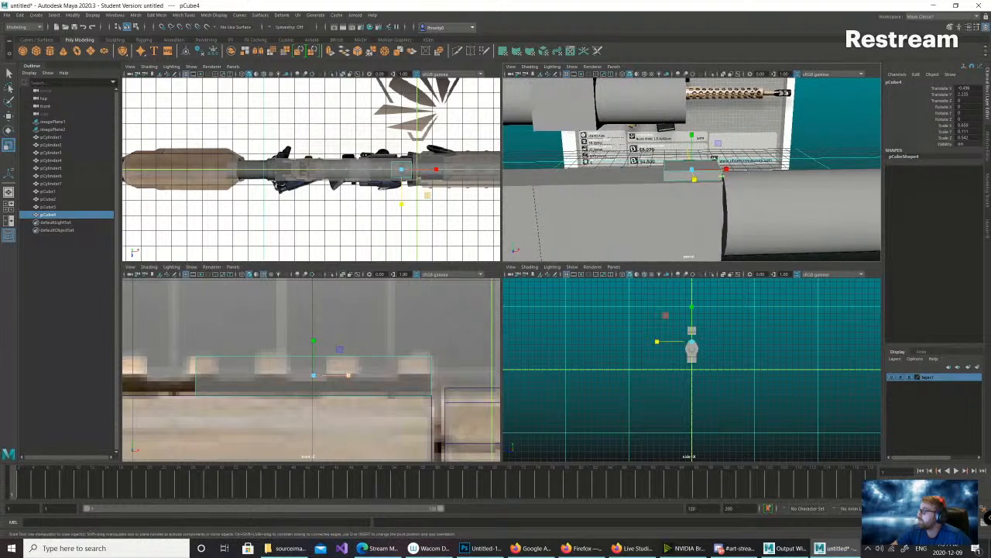
scroll(691, 168, "down", 5)
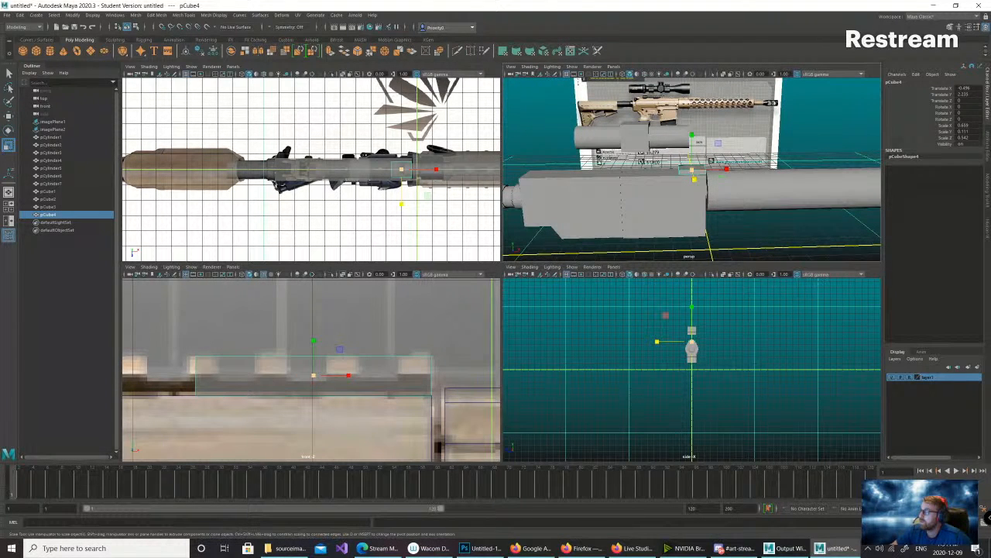
scroll(692, 168, "down", 3)
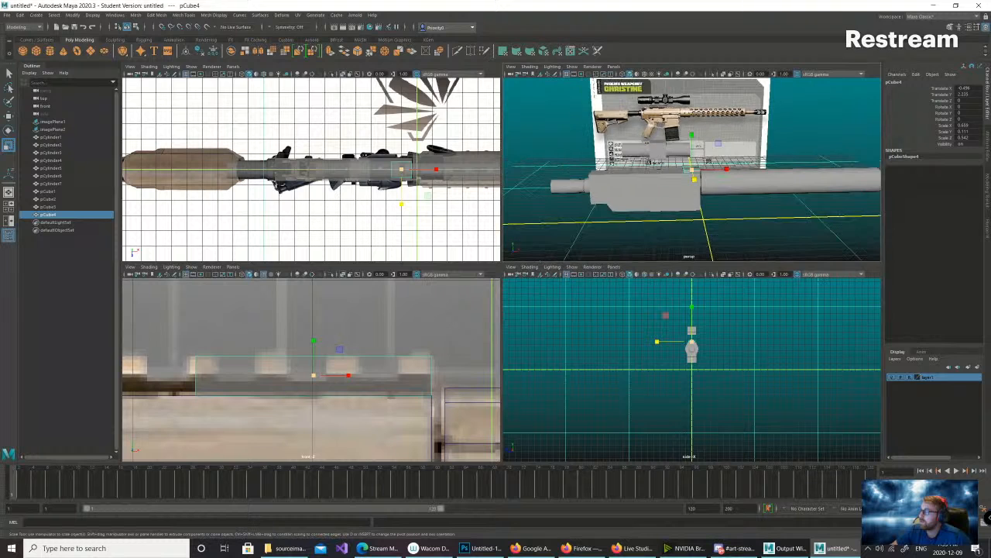
scroll(692, 168, "up", 3)
right_click_drag(671, 168, 671, 190)
left_click_drag(675, 175, 550, 184, "alt")
left_click(674, 172)
key("w")
scroll(550, 183, "down", 5)
scroll(204, 367, "down", 6)
scroll(287, 365, "down", 3)
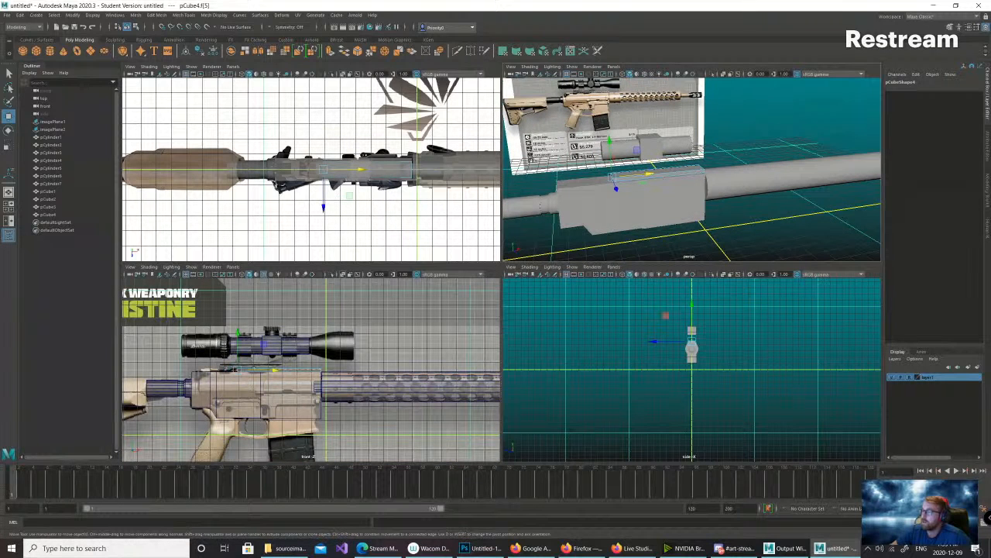
left_click_drag(650, 174, 629, 176)
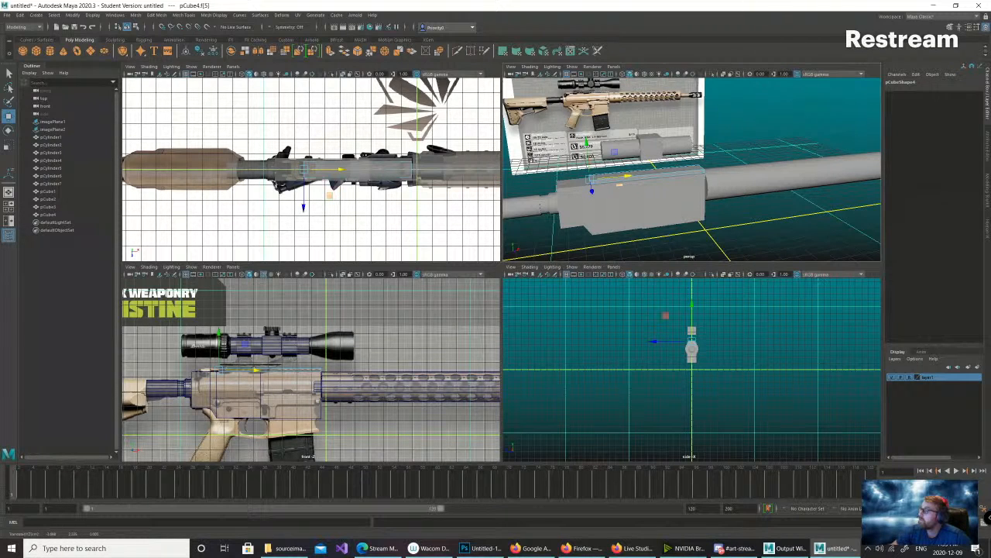
- Fine-tune the rail's rear face in the side view to line up with the front end of the charging handle
key("f")
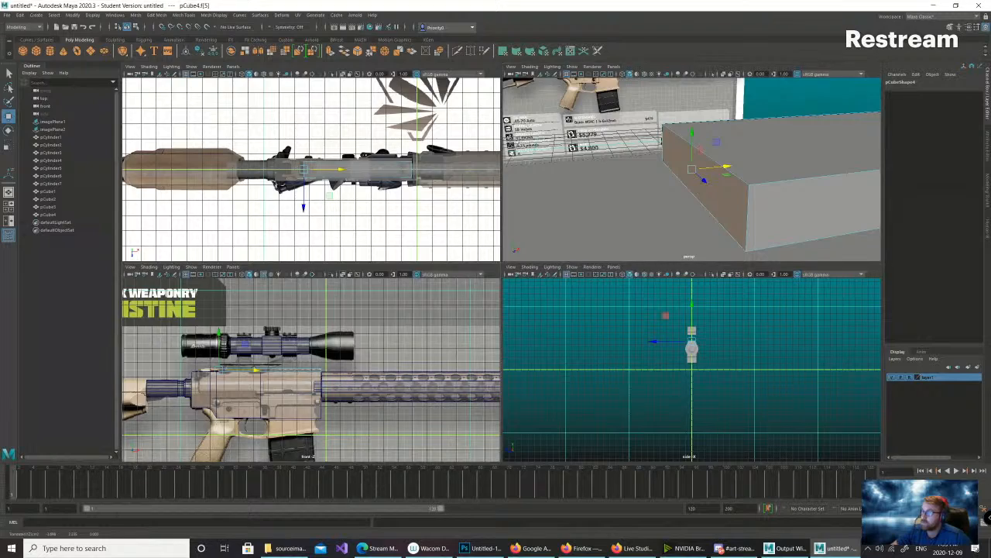
key("space")
scroll(481, 269, "up", 5)
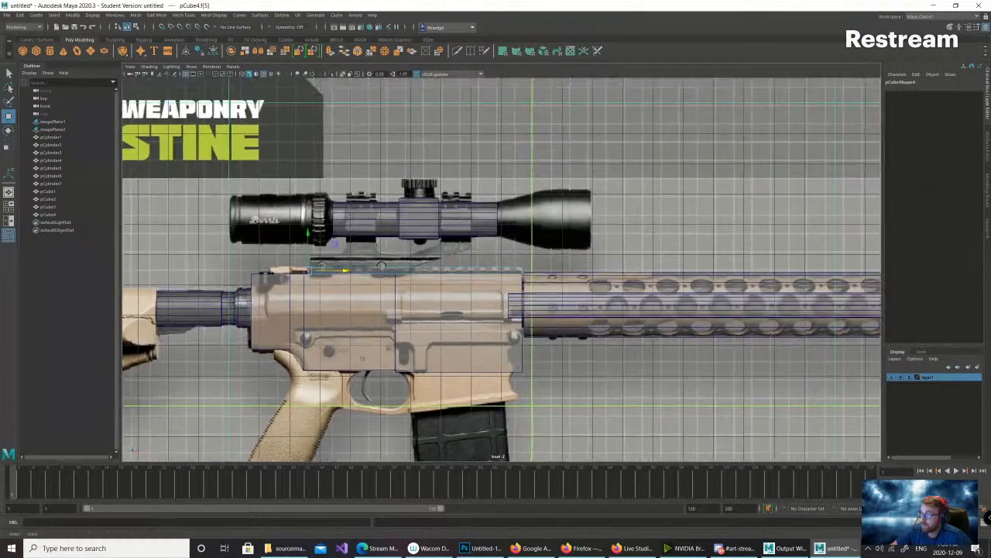
middle_click_drag(299, 272, 658, 273, "alt")
scroll(659, 273, "up", 5)
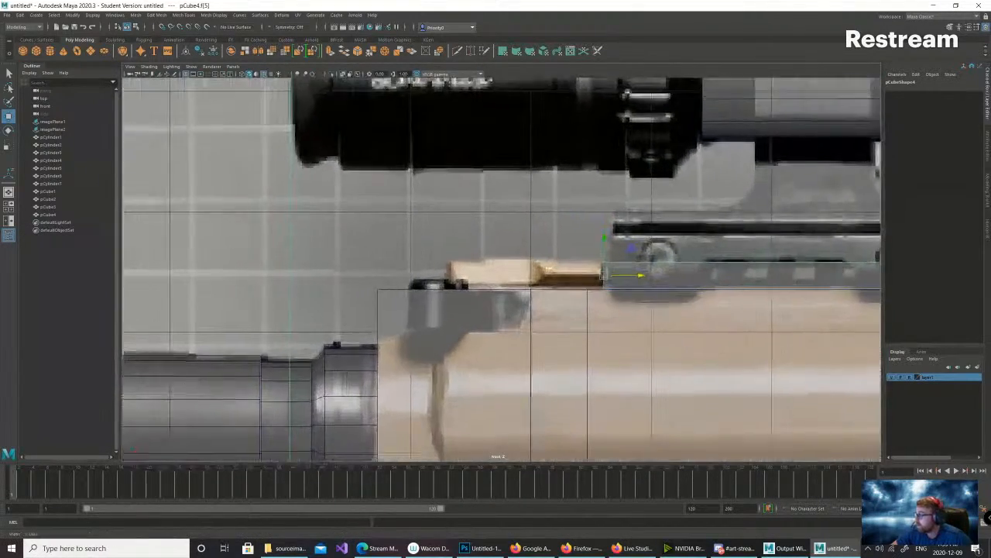
mouse_move(641, 275)
left_mouse_down()
mouse_move(656, 275)
mouse_move(636, 275)
mouse_move(646, 276)
left_mouse_up()
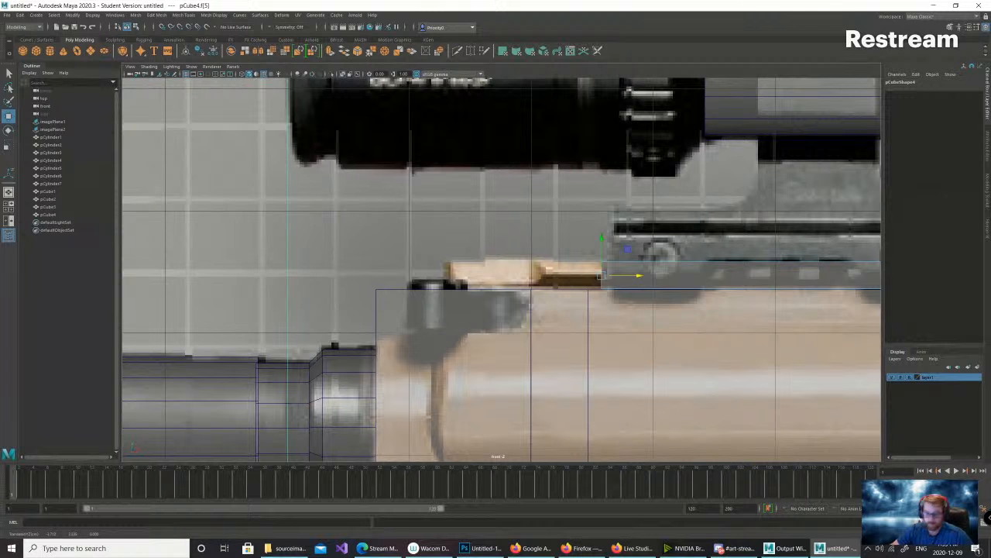
- Extrude the rail's rear face backward about 0.65 to the charging handle's back end and return to object mode
key("ctrl+e")
left_click_drag(573, 275, 417, 275)
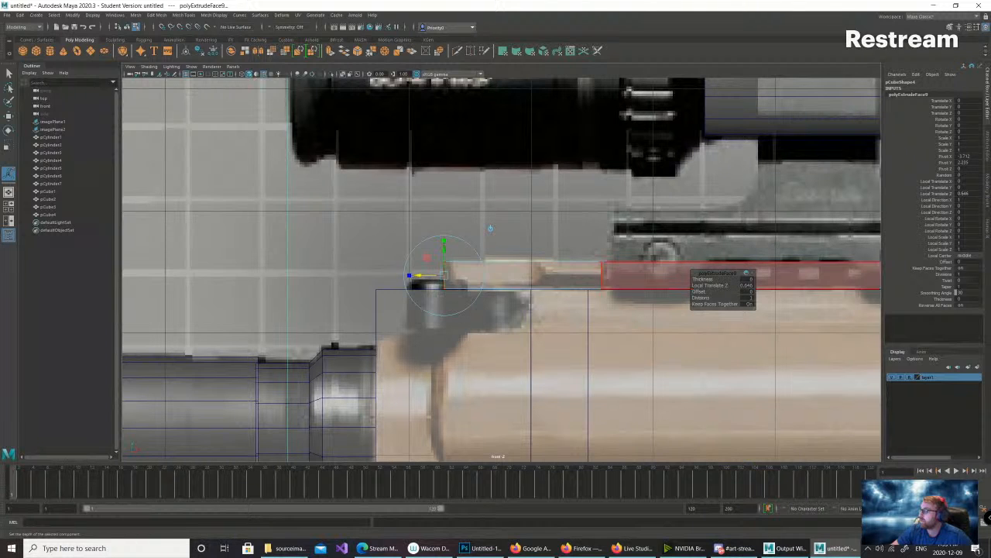
scroll(502, 270, "down", 8)
middle_click_drag(502, 269, 382, 286, "alt")
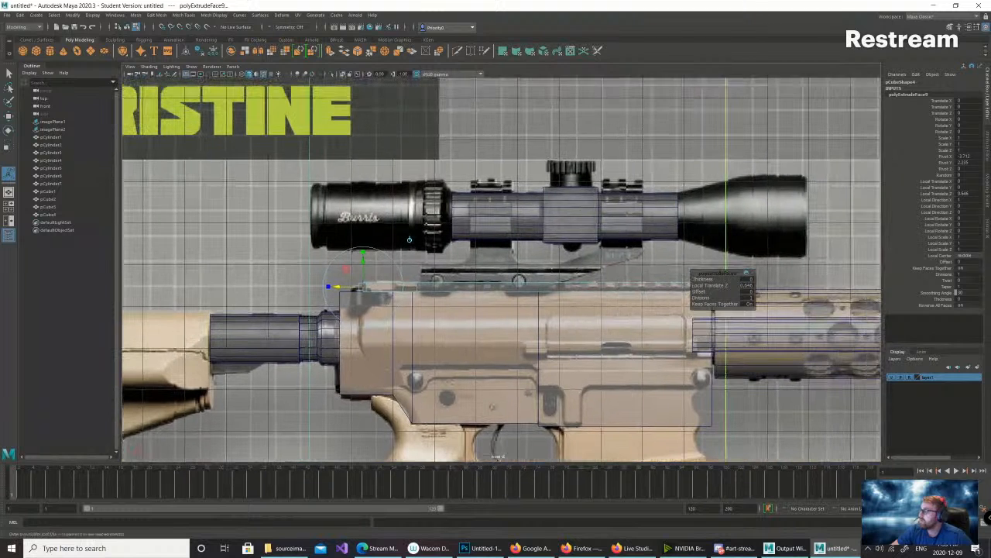
right_click(587, 283)
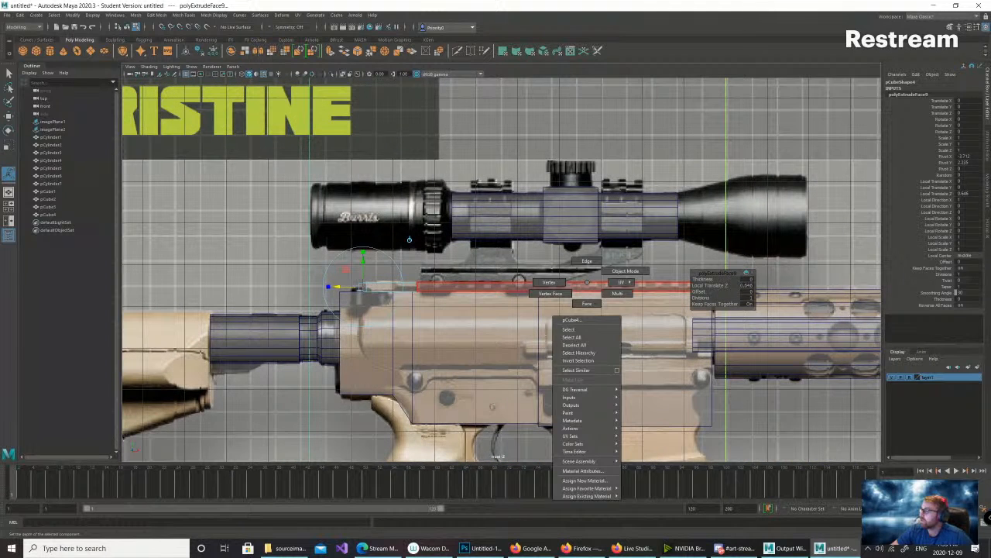
left_click(626, 271)
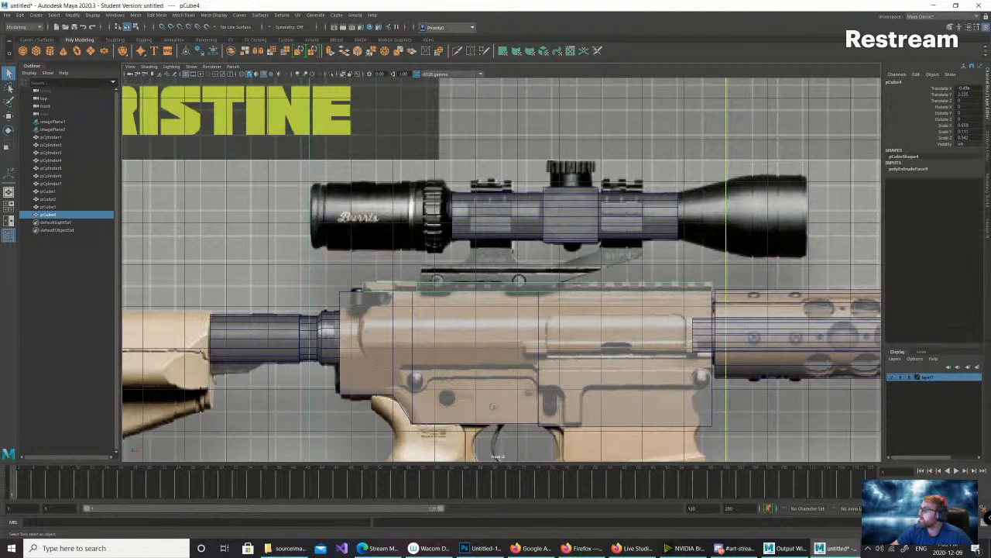
- Insert 15 evenly spaced edge loops across the long front section of the top rail with Insert Edge Loop
right_click(578, 285, "shift")
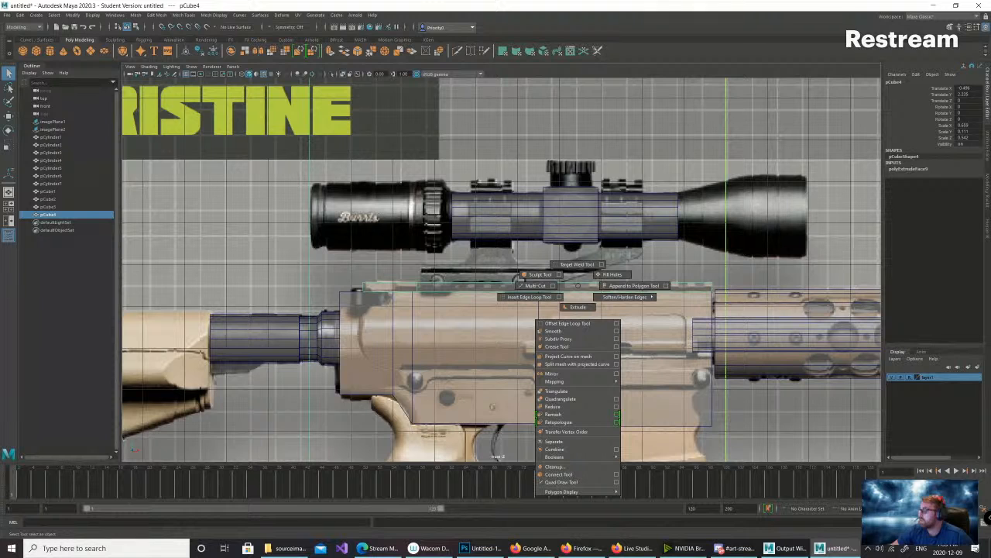
left_click(558, 297)
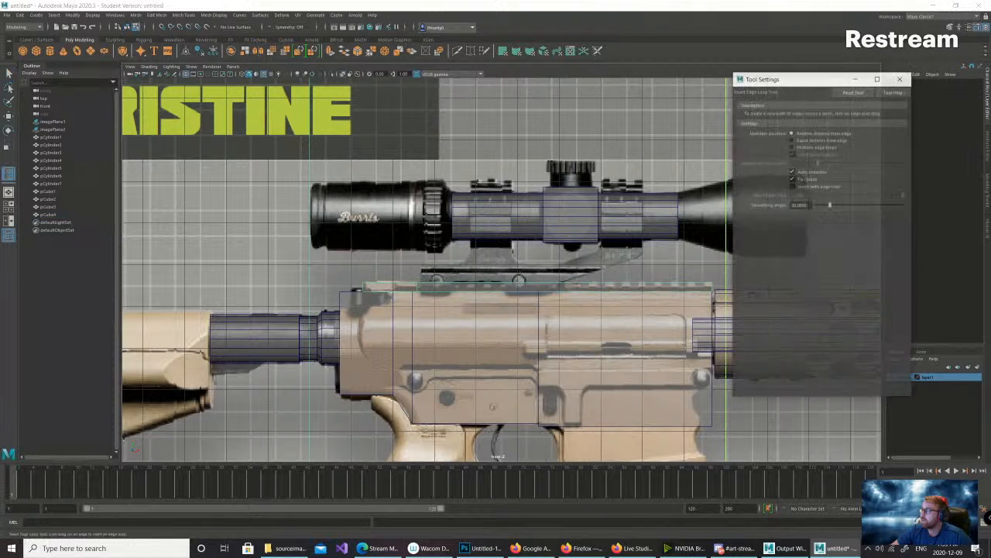
left_click(793, 147)
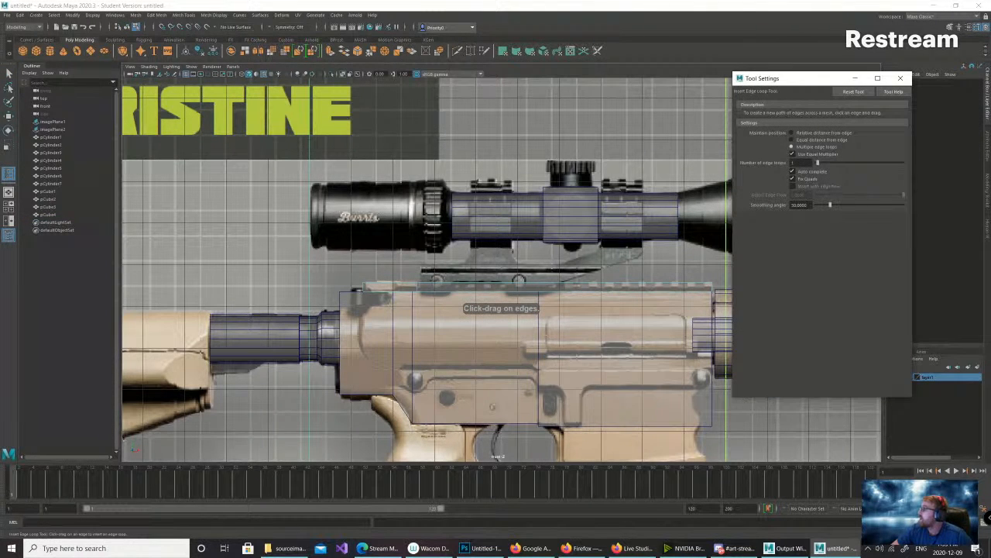
left_click_drag(818, 163, 843, 163)
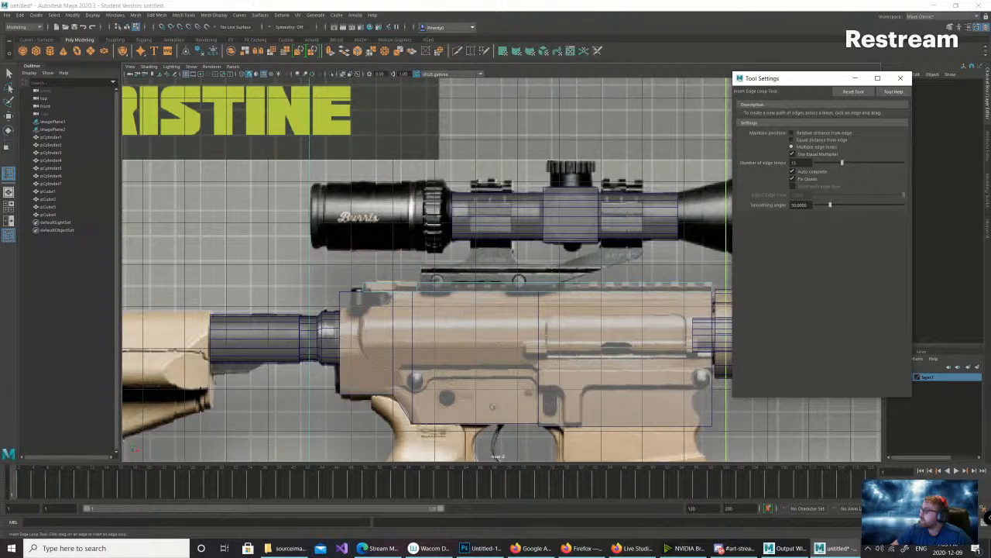
left_click(564, 284)
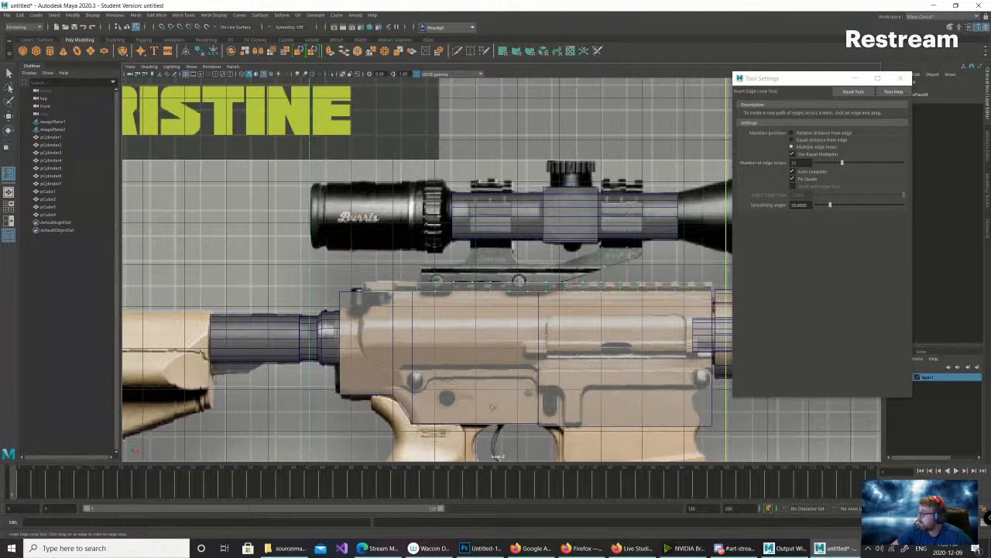
- Undo the 15 edge loops and try 22, and then 24, evenly spaced loops across the rail's long front section
key("ctrl+z")
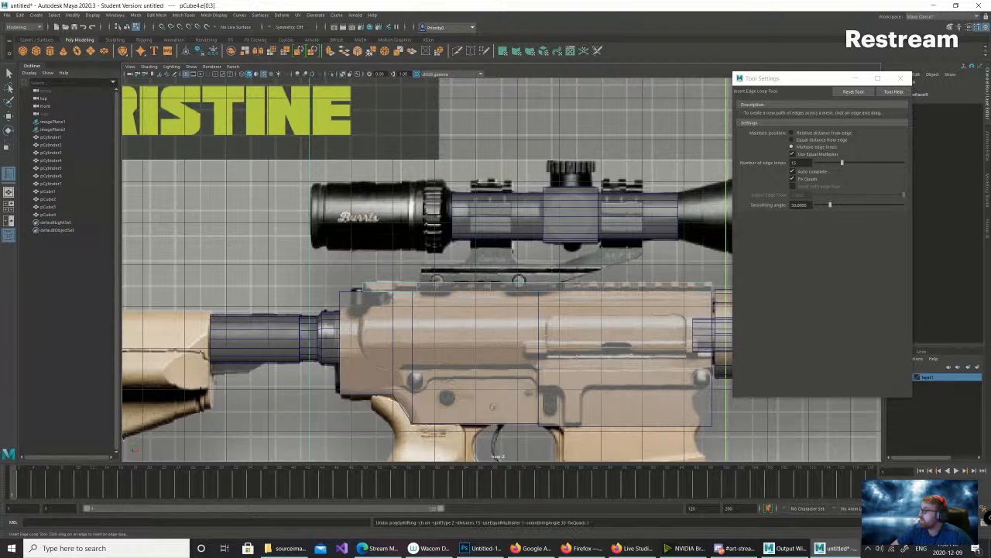
left_click_drag(843, 163, 855, 163)
left_click(565, 283)
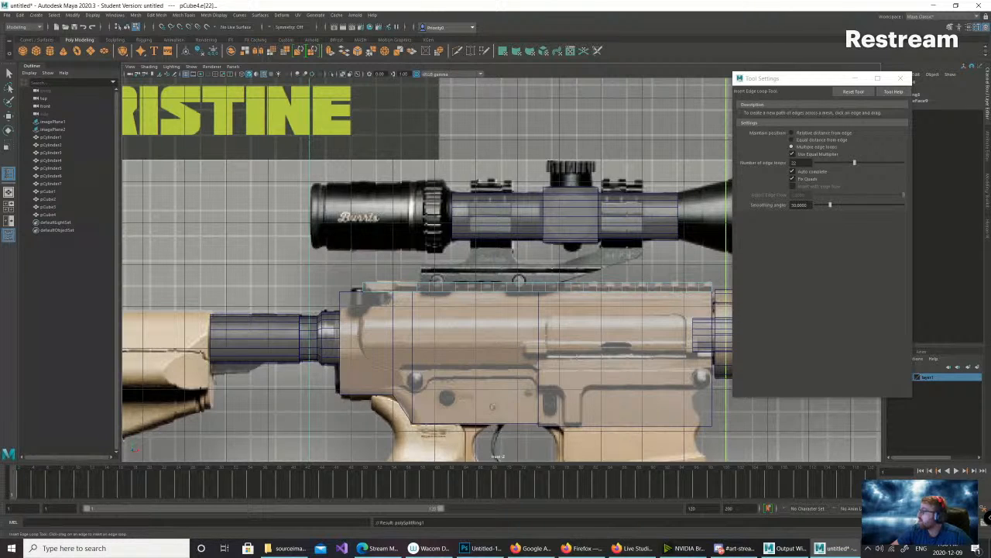
key("ctrl+z")
left_click(855, 163)
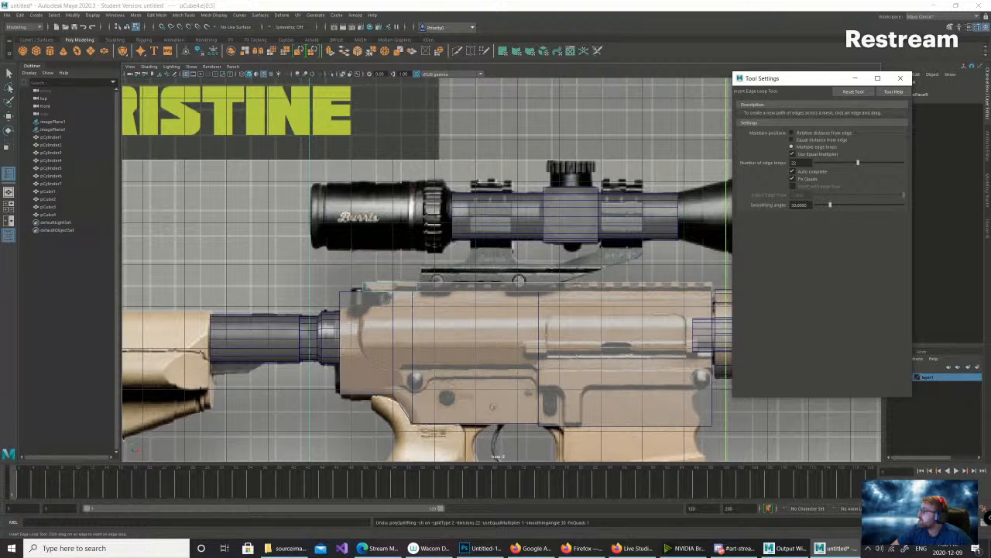
left_click(520, 284)
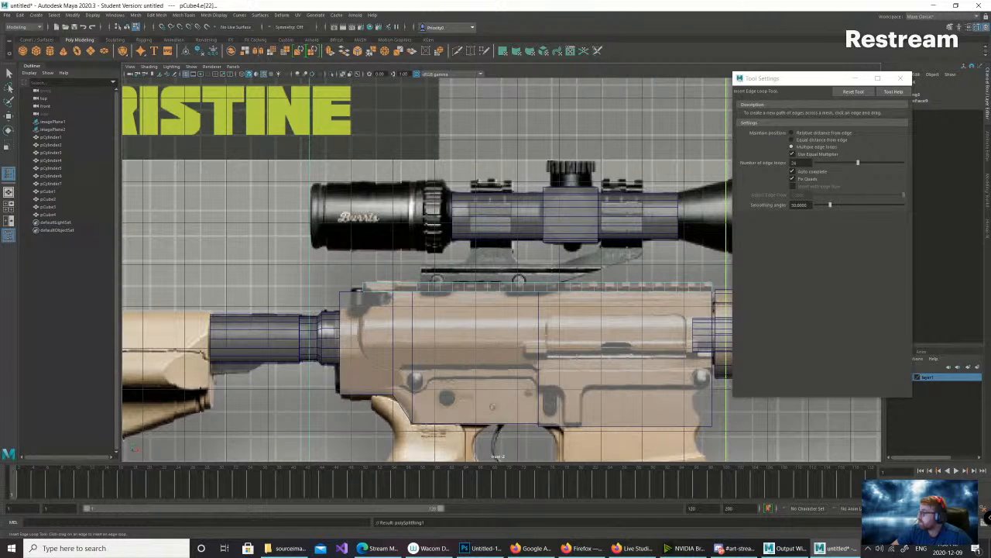
key("ctrl+z")
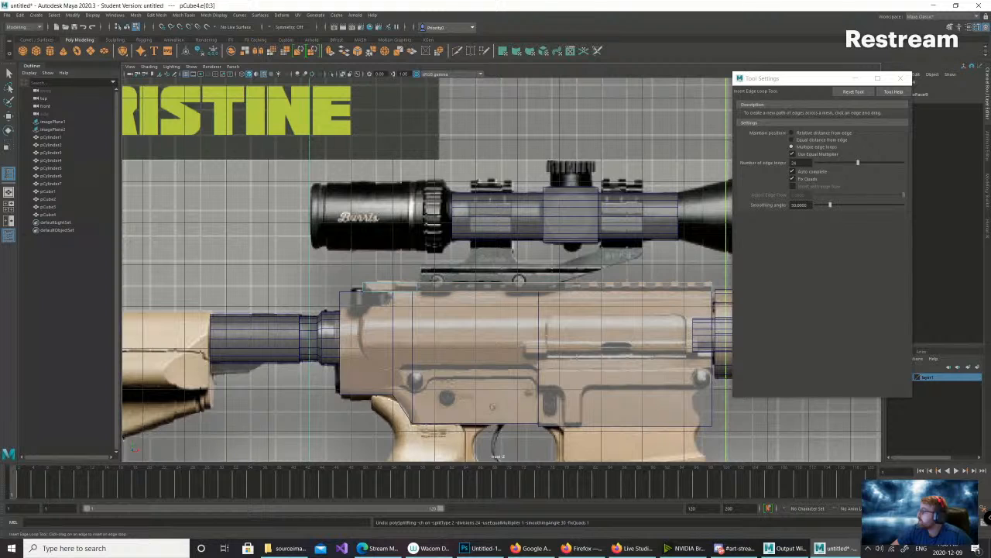
- Insert 26 evenly spaced edge loops across the long front section of the top rail
left_click_drag(858, 162, 861, 163)
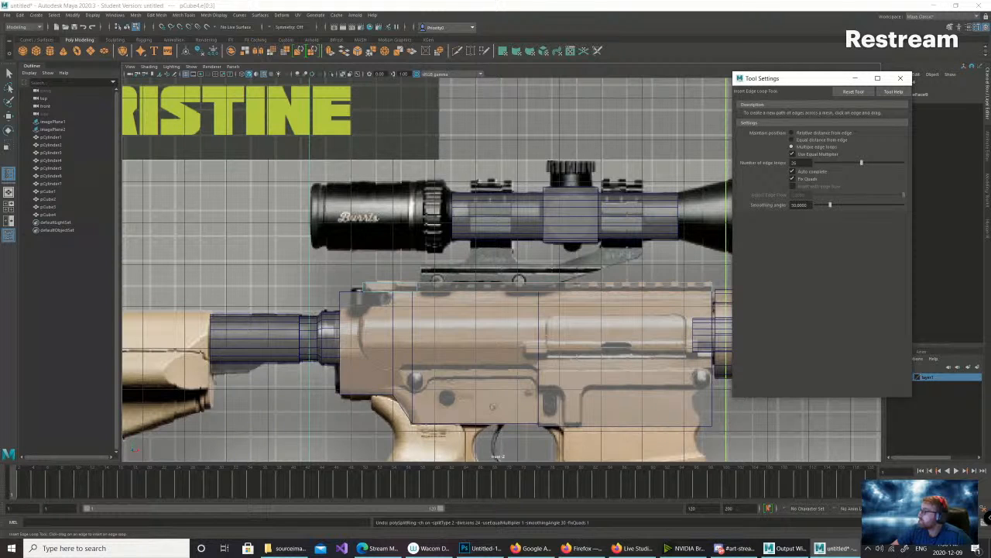
left_click(542, 285)
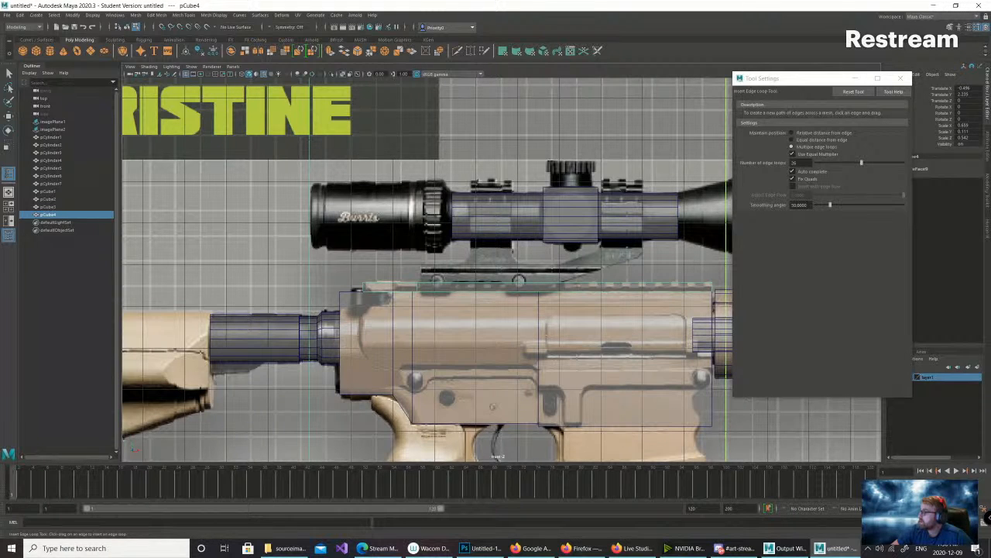
left_click(576, 285)
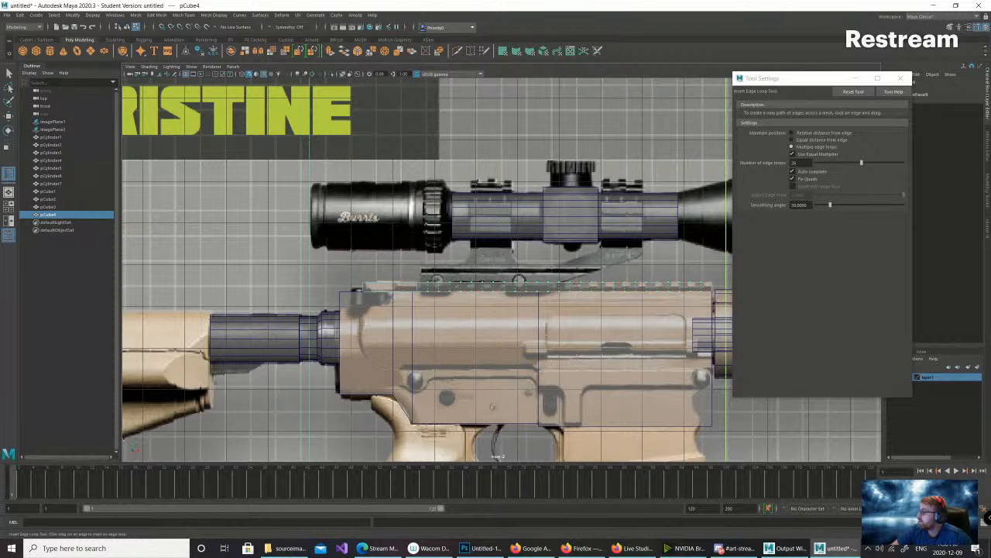
left_click(575, 286)
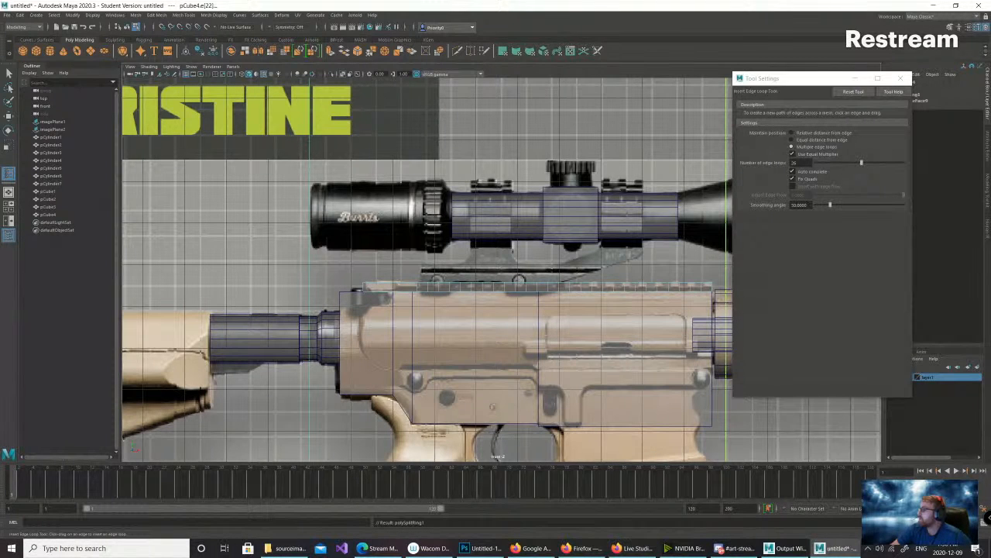
left_click(855, 78)
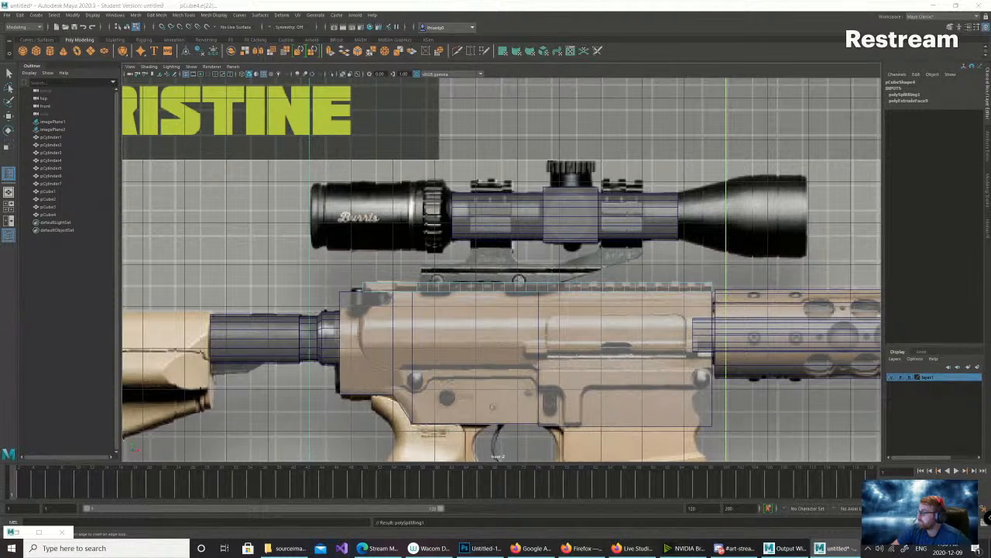
- Select every second top face along the looped front section of the rail in the perspective view
key("space")
scroll(692, 168, "down", 7)
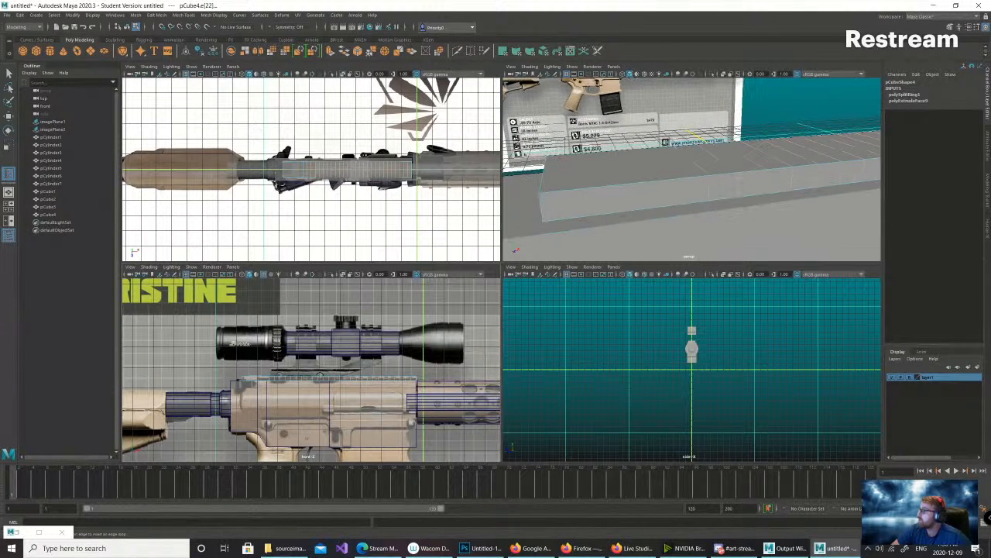
middle_click_drag(743, 155, 616, 199, "alt")
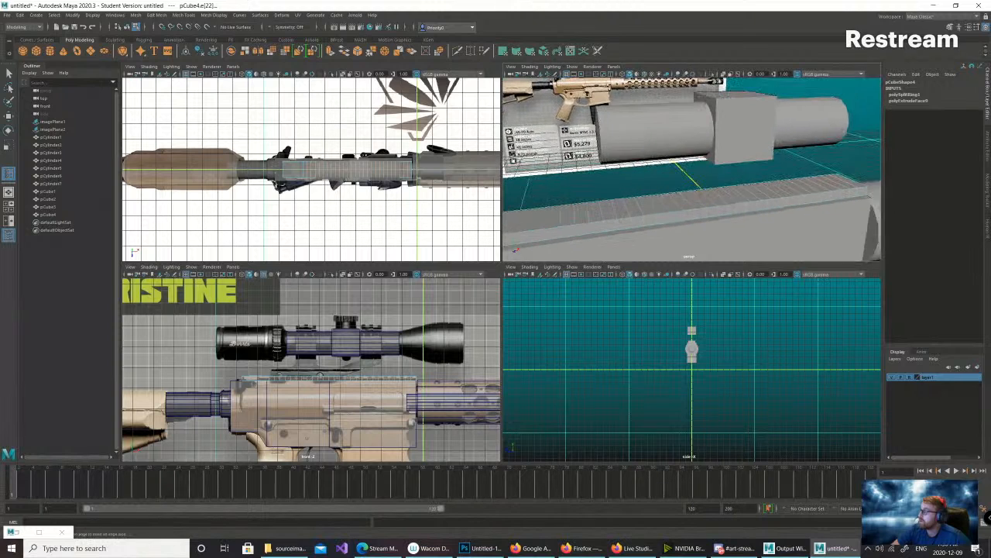
left_click(582, 216)
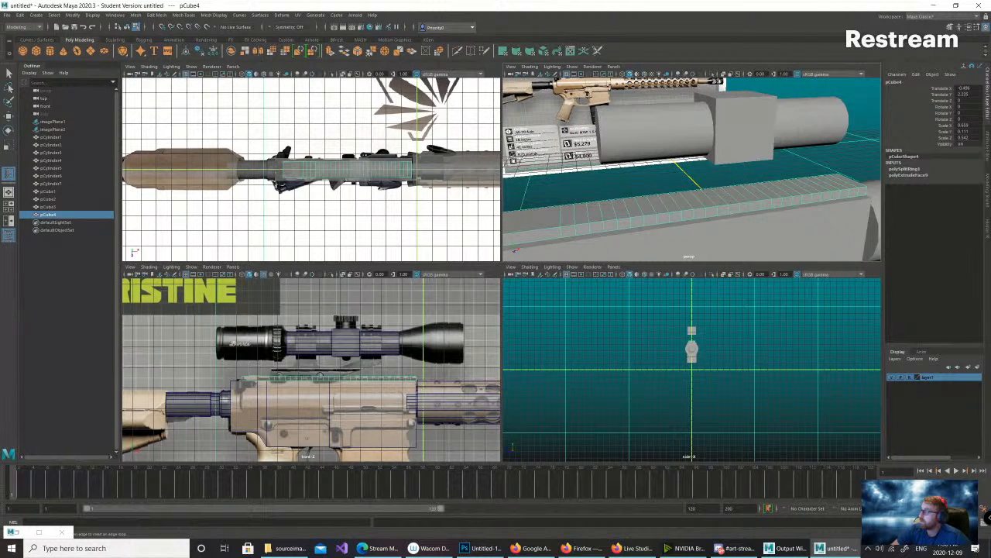
right_click(583, 216)
right_click_drag(583, 235, 584, 237)
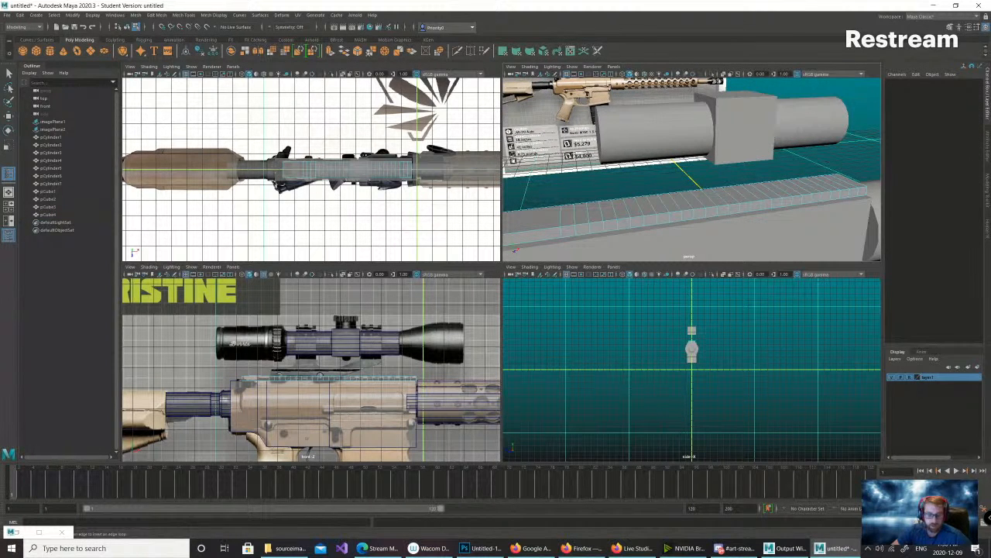
key("w")
right_click_drag(580, 216, 580, 235)
left_click(554, 220)
left_click(581, 214)
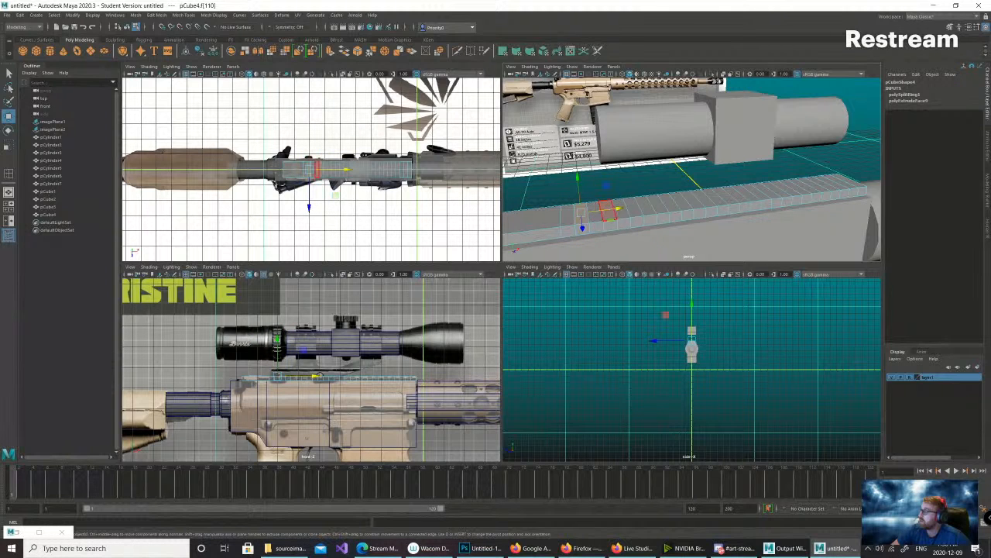
left_click(608, 210, "shift")
left_click(633, 206, "shift")
left_click(658, 205, "shift")
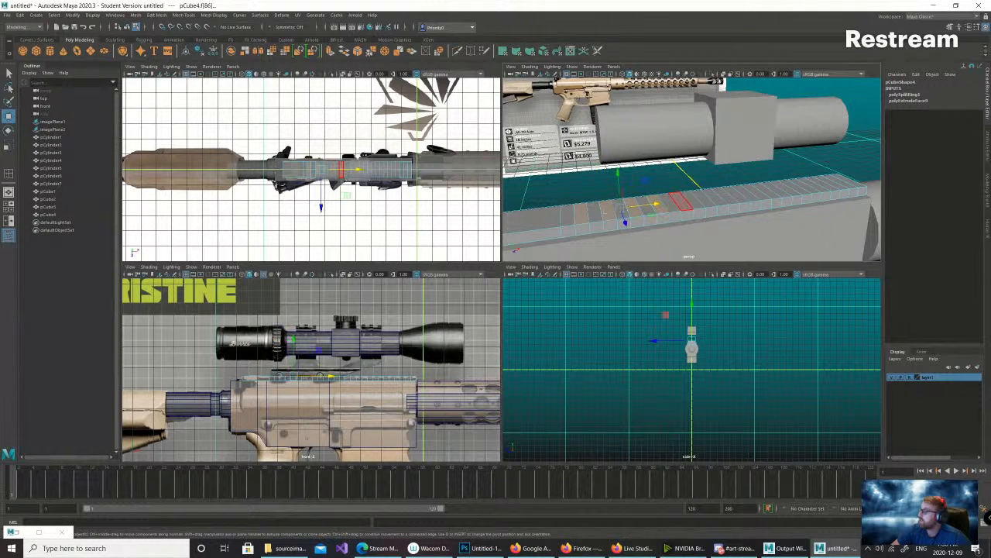
left_click(683, 202, "shift")
left_click(706, 199, "shift")
left_click(729, 197, "shift")
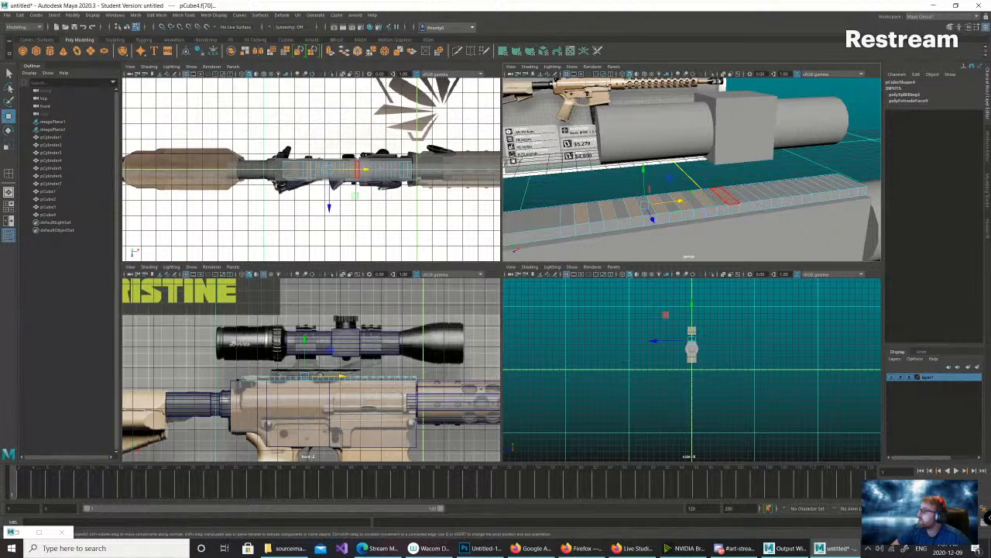
left_click(725, 196, "shift")
left_click(747, 192, "shift")
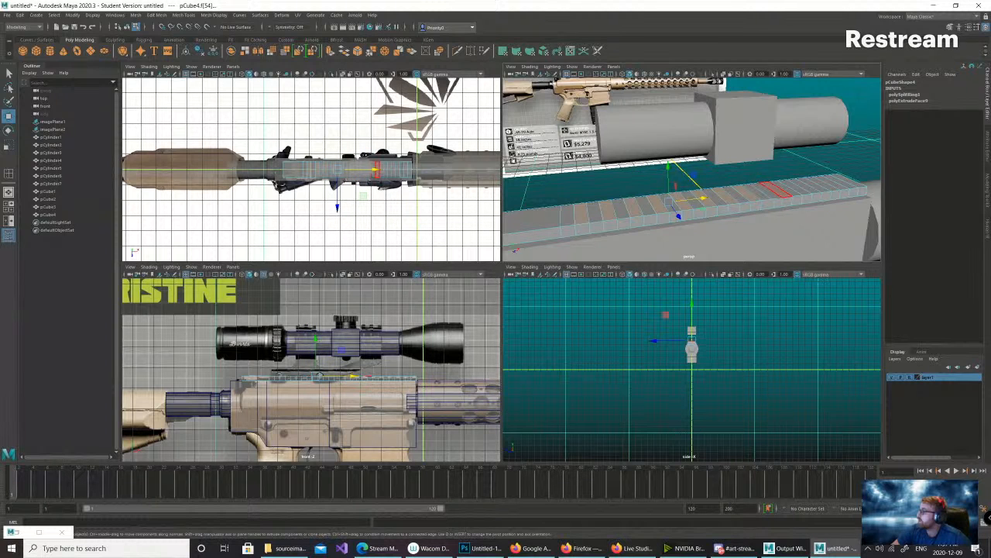
left_click(767, 190, "shift")
left_click(787, 188, "shift")
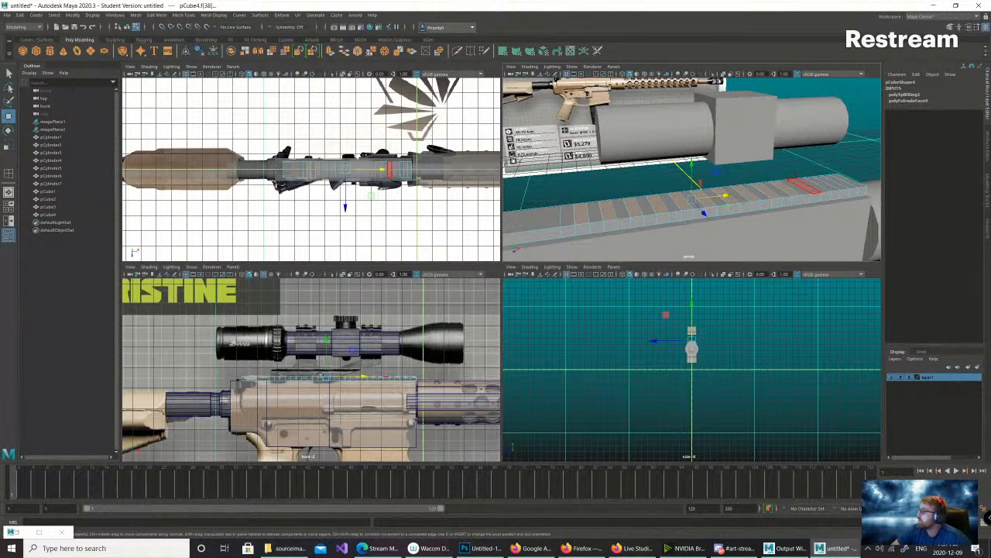
left_click(806, 187, "shift")
left_click(822, 185, "shift")
left_click(841, 183, "shift")
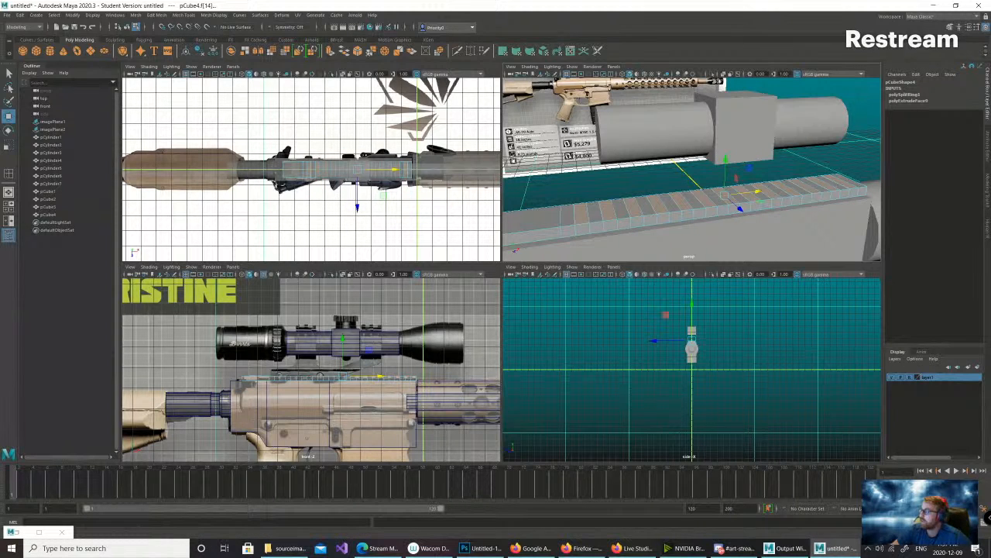
- Try extruding the selected rail faces downward with a local Z translation of about -0.072 to match the slots in the side reference
key("ctrl+e")
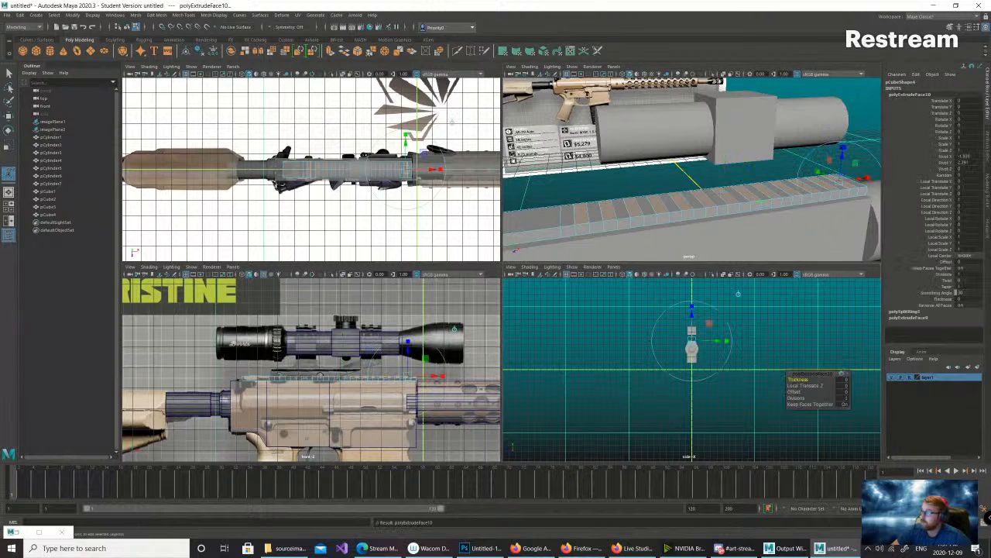
left_click_drag(843, 154, 842, 161)
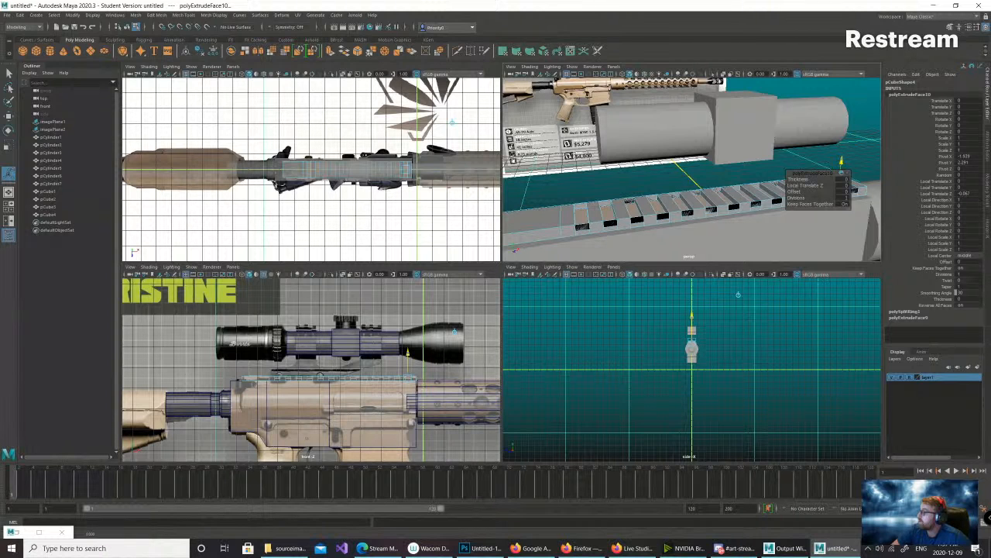
left_click_drag(841, 162, 842, 162)
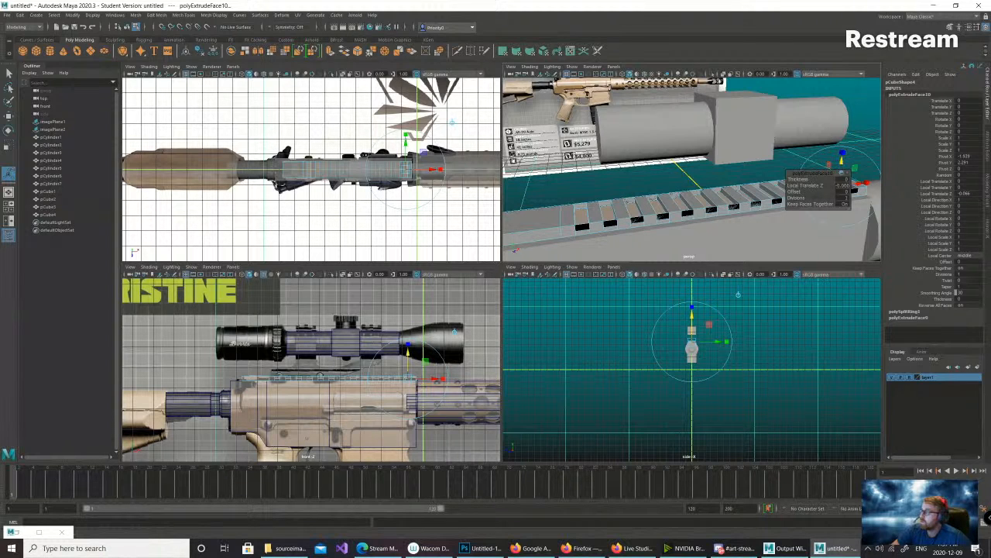
key("space")
key("space")
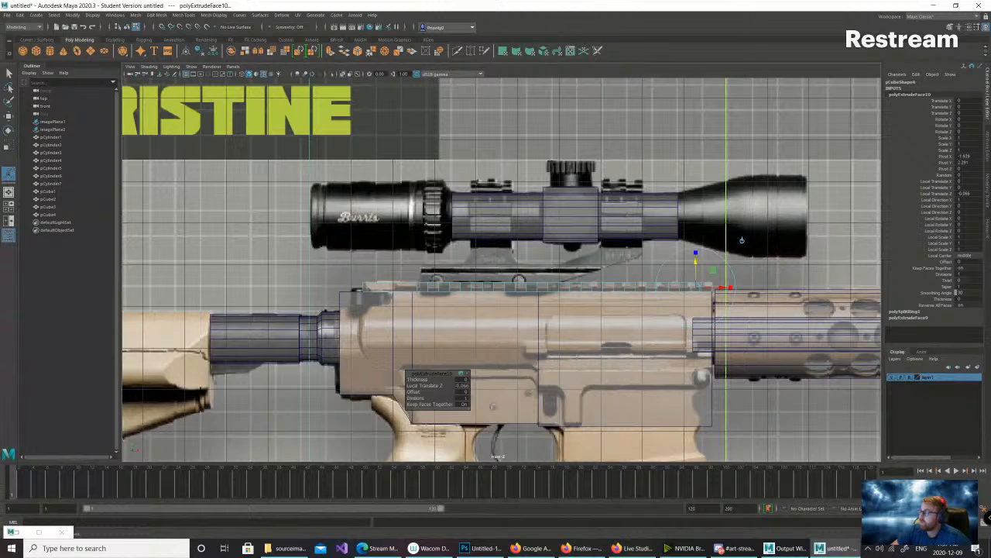
scroll(490, 282, "up", 5)
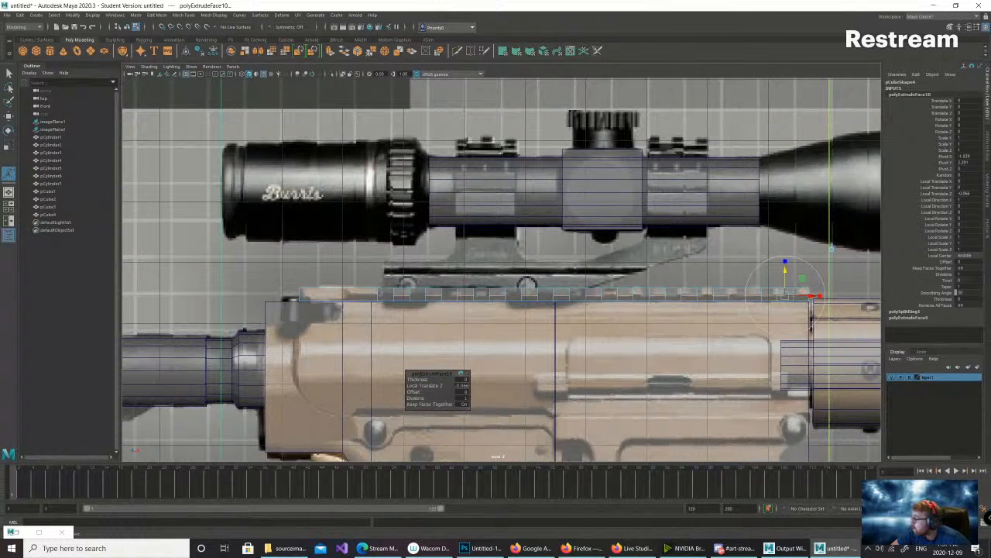
left_click_drag(786, 270, 785, 271)
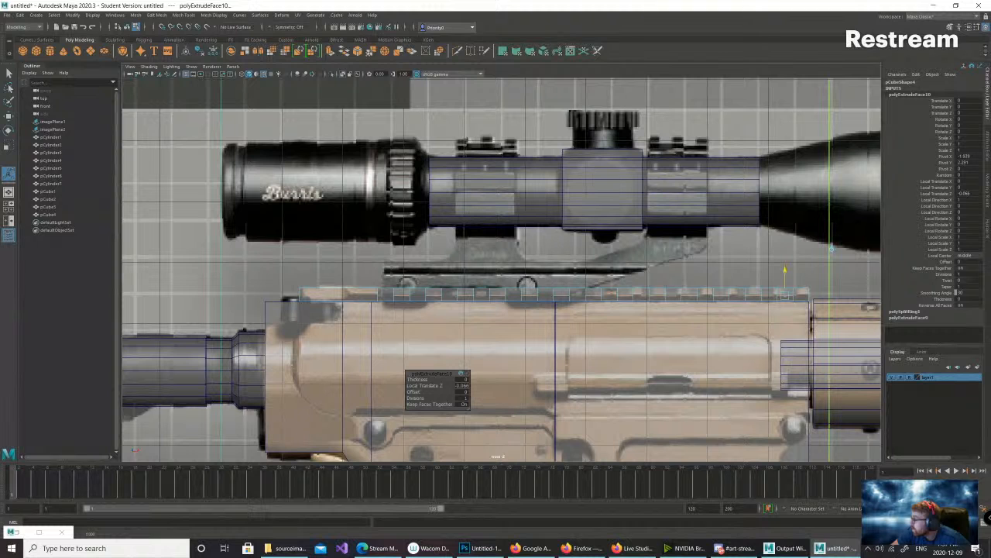
left_click_drag(785, 271, 785, 270)
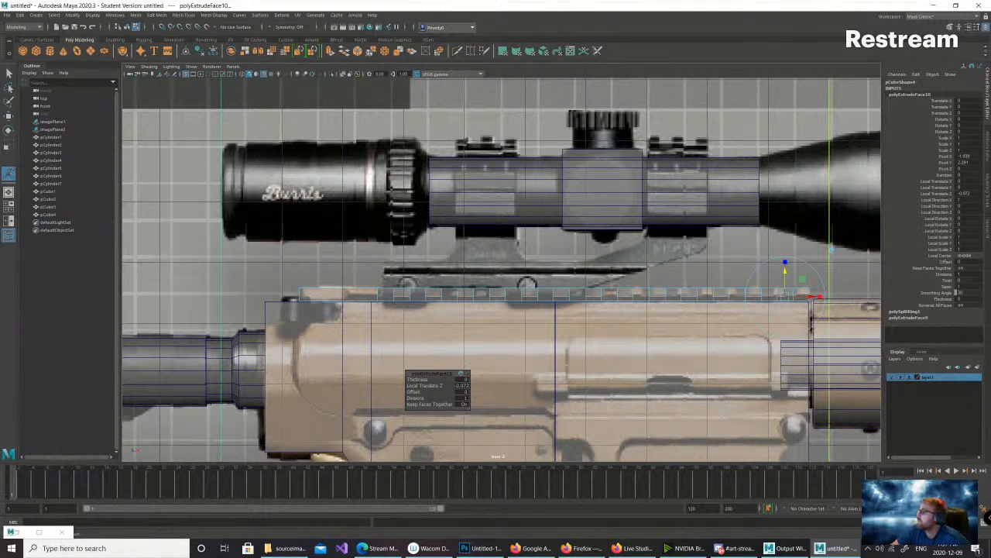
- Examine the slots from the side and undo the downward offset of the extruded rail faces
key("space")
left_click_drag(735, 224, 654, 220, "alt")
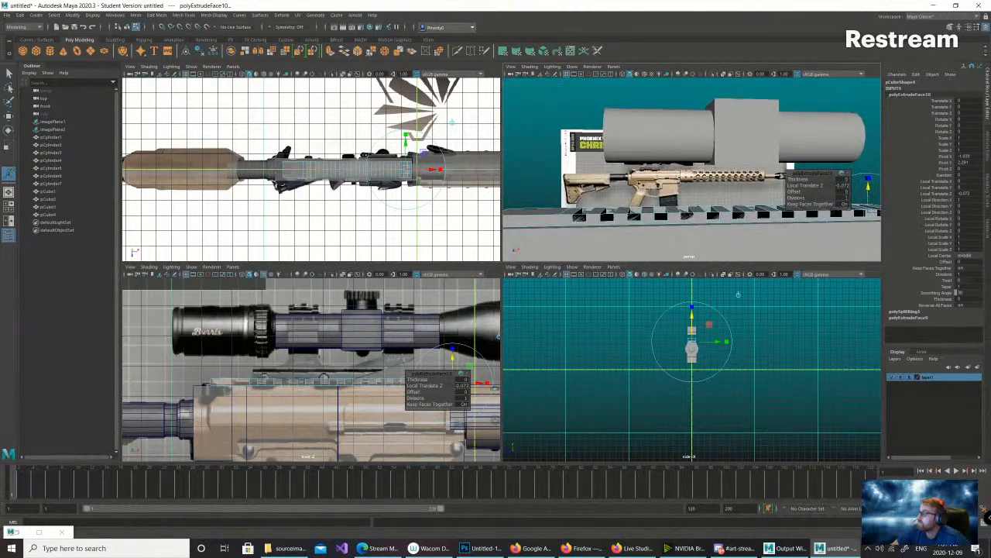
key("ctrl+z")
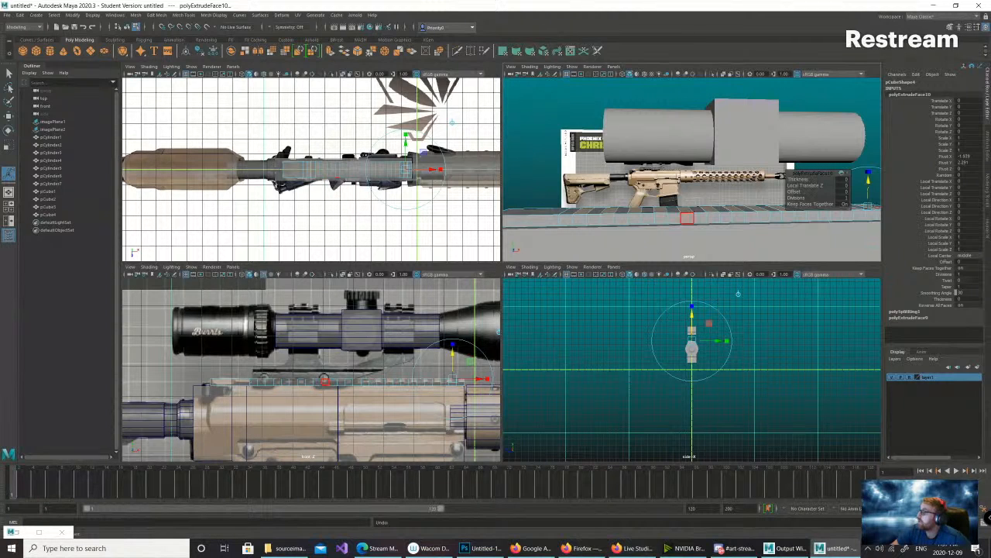
- Return the rail to object mode and insert a single edge loop lengthwise around its sides with Insert Edge Loop
right_click_drag(673, 218, 709, 206)
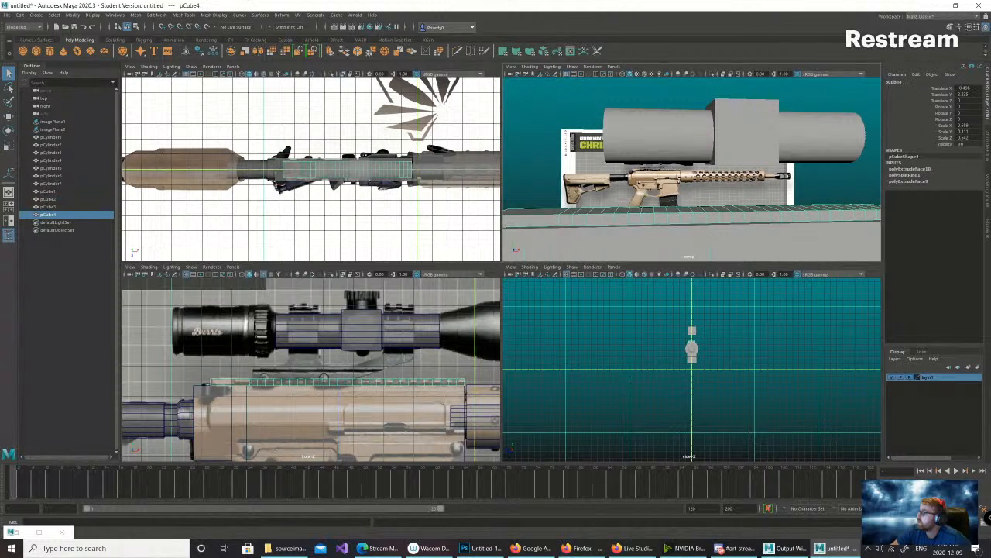
right_click(664, 216)
right_click_drag(664, 215, 646, 227, "shift")
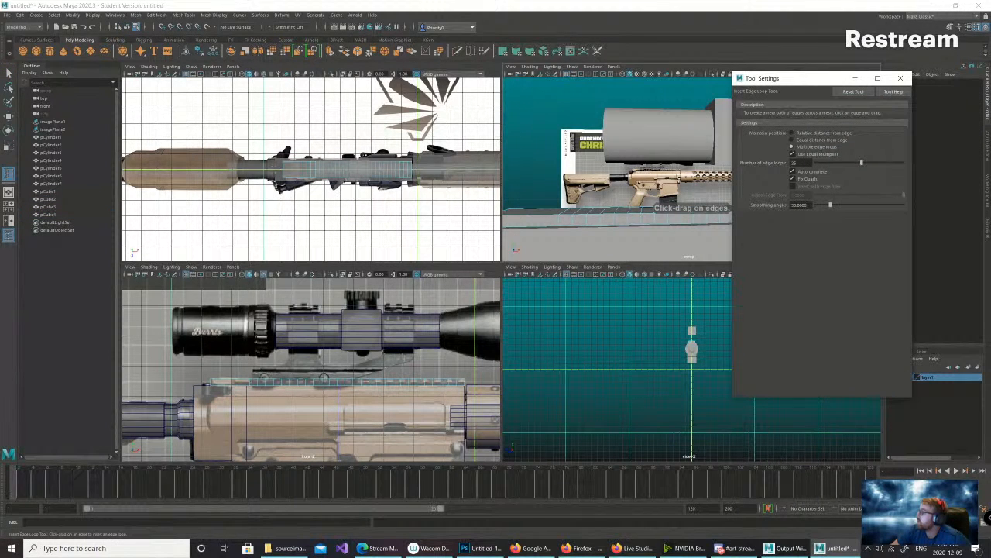
left_click_drag(861, 162, 818, 163)
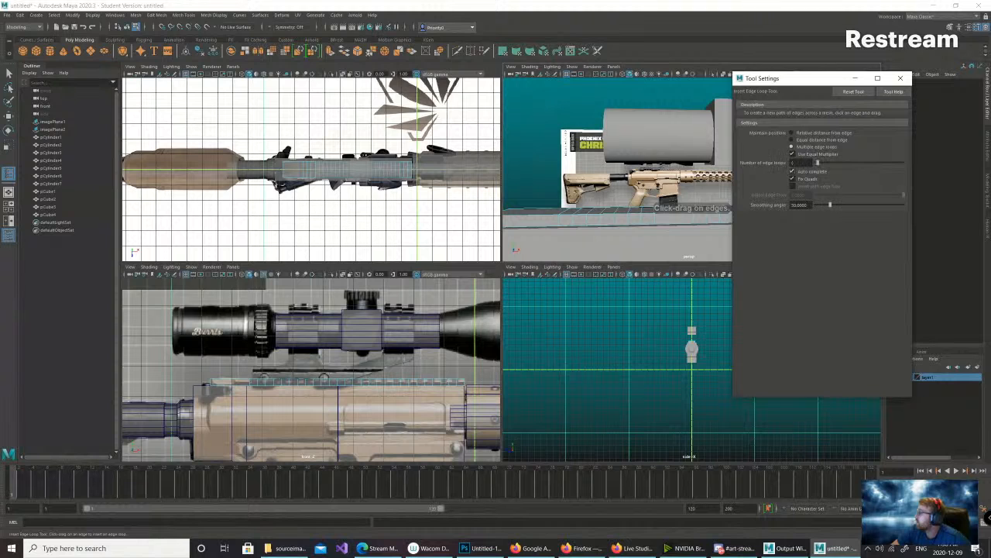
left_click(672, 215)
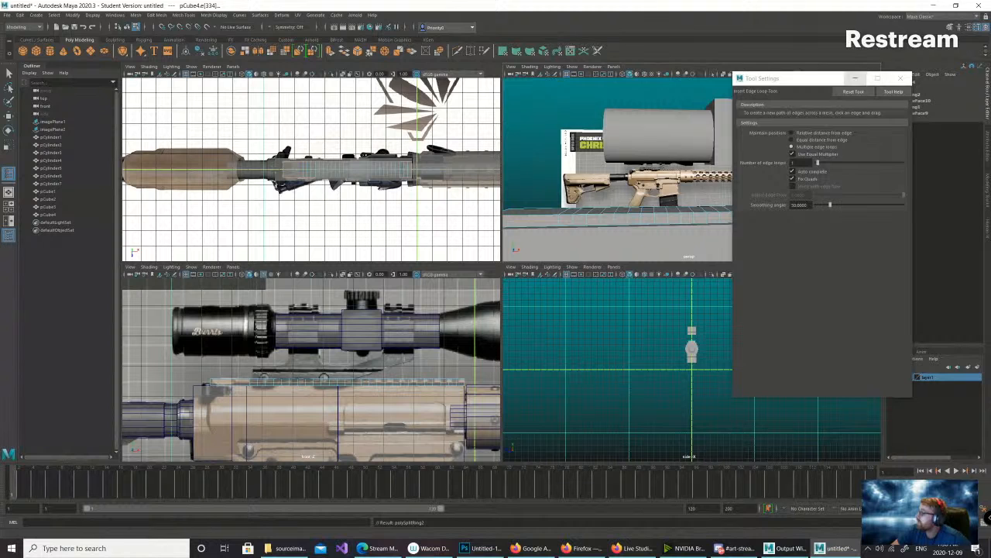
left_click(900, 78)
key("space")
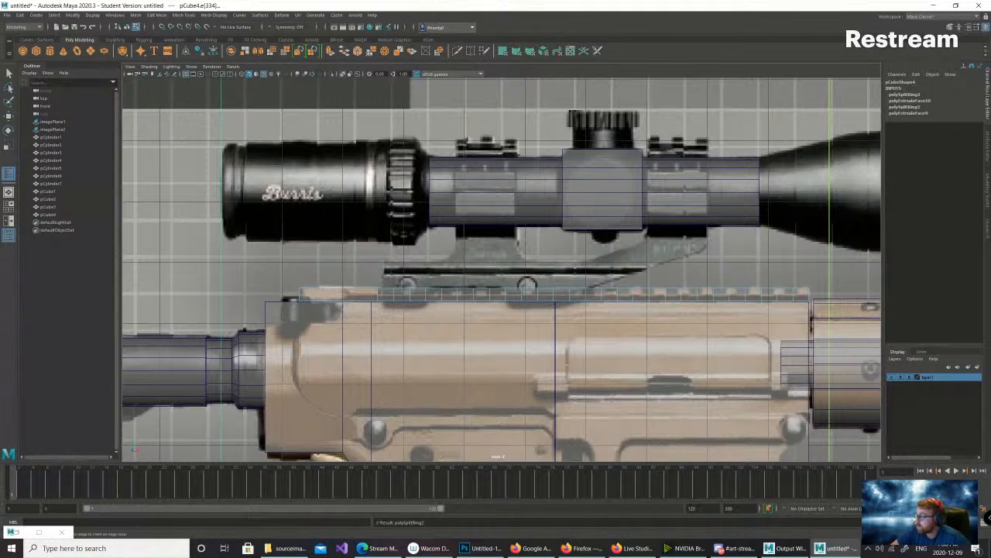
scroll(500, 270, "up", 5)
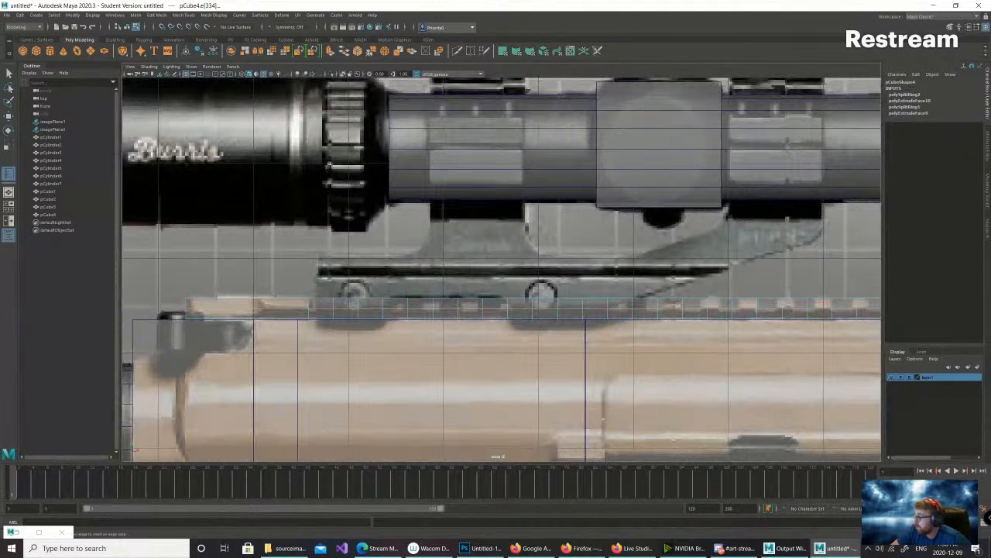
- Lower the newly inserted lengthwise edge of the rail slightly against the slots in the side reference
key("w")
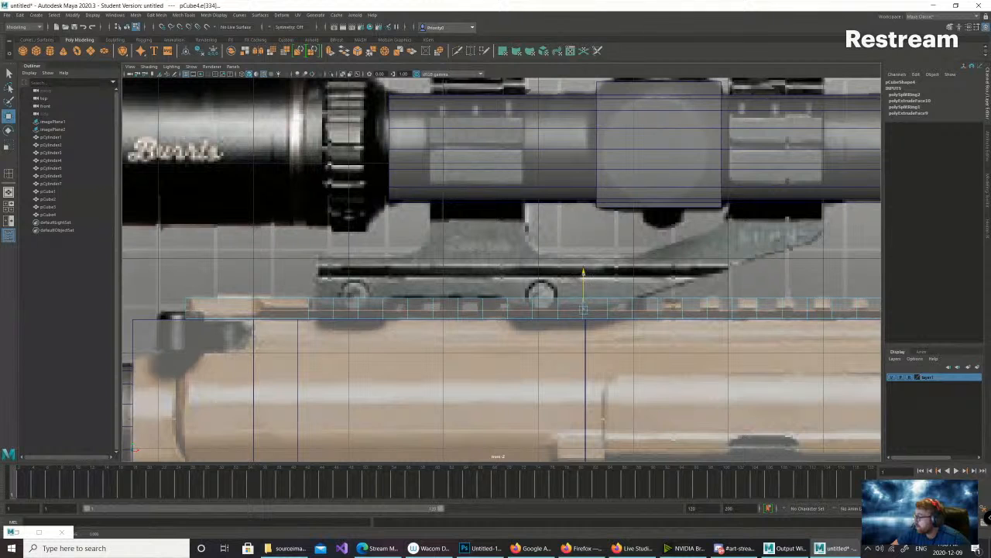
left_click_drag(584, 271, 583, 273)
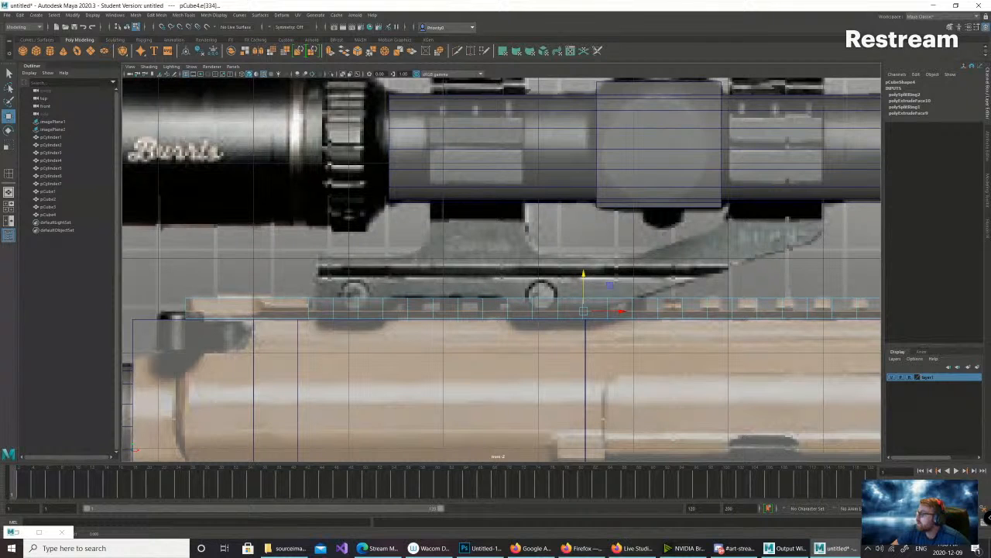
middle_click_drag(583, 274, 363, 290, "alt")
scroll(363, 290, "up", 2)
scroll(501, 268, "down", 8)
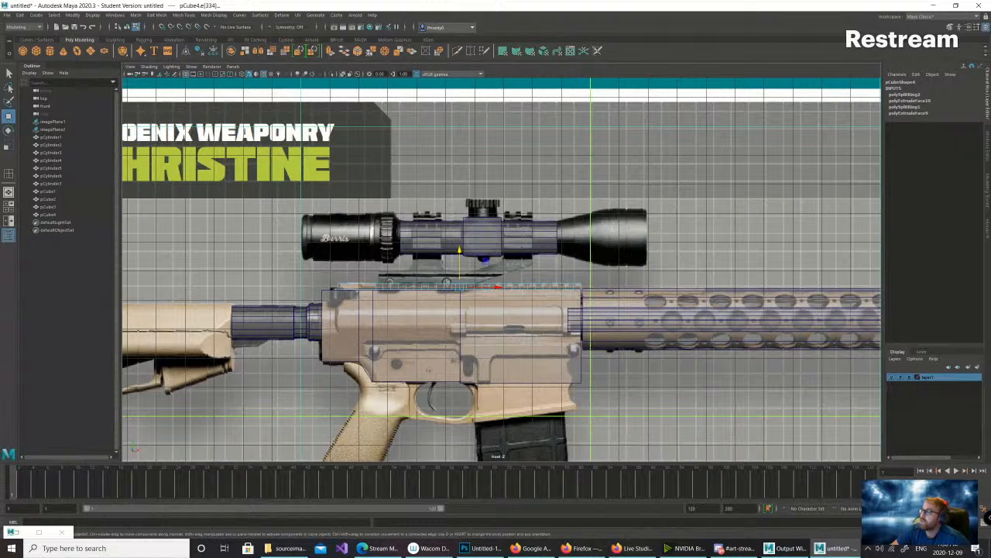
- Select the top and upper side faces of every second segment at the rear of the rail's looped section
key("space")
left_click_drag(692, 159, 586, 198, "alt")
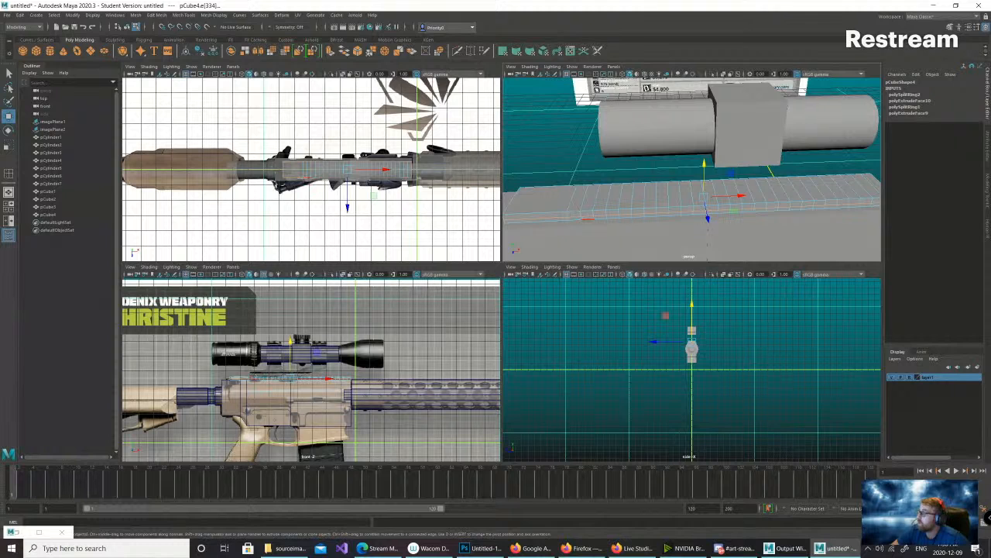
left_click_drag(590, 217, 612, 189, "alt")
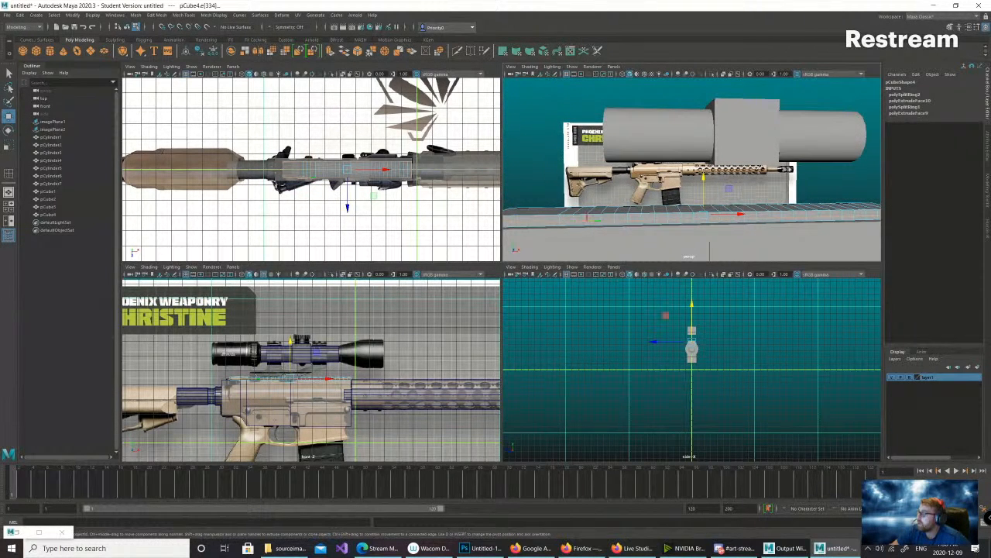
left_click(579, 217)
left_click(598, 211)
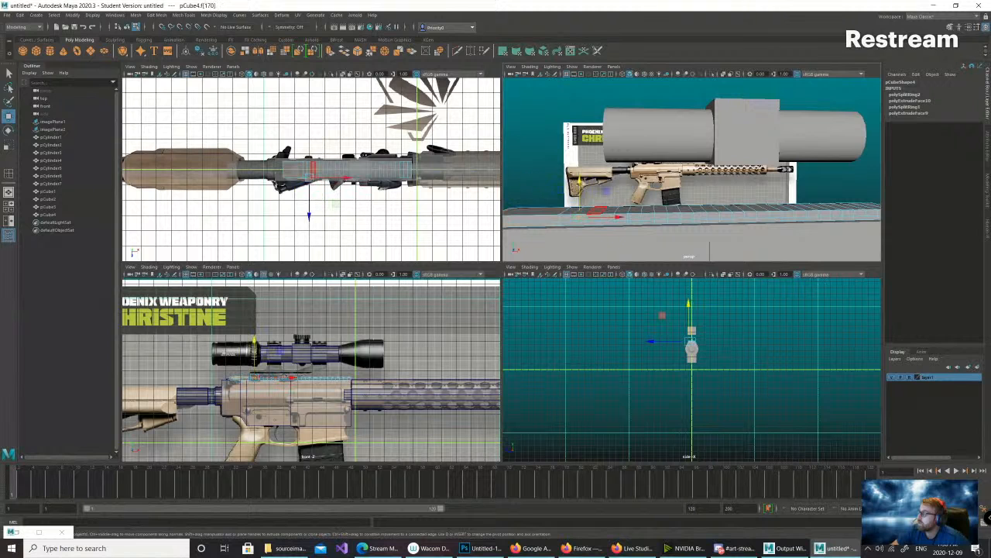
left_click(586, 210, "shift")
left_click_drag(586, 210, 689, 228, "alt")
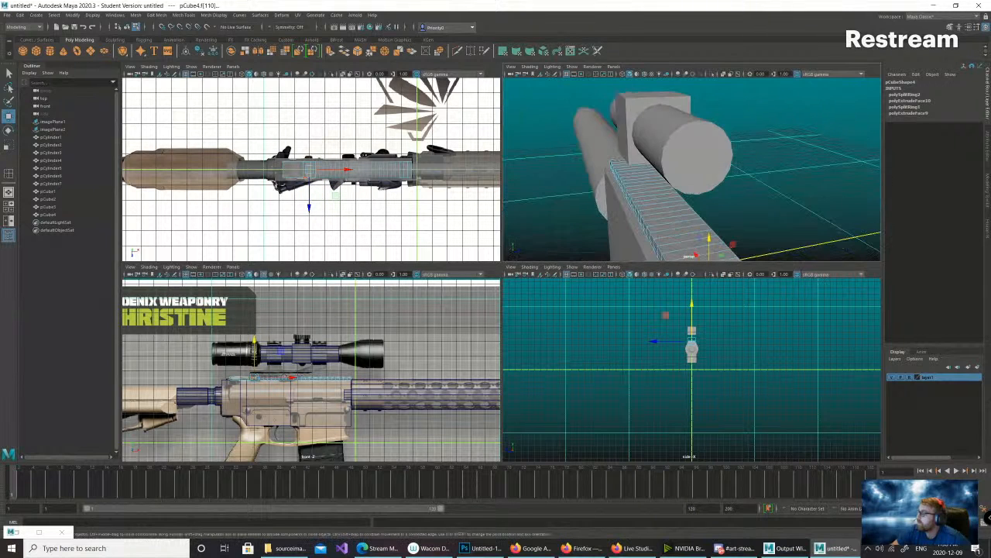
left_click_drag(685, 159, 789, 123, "alt")
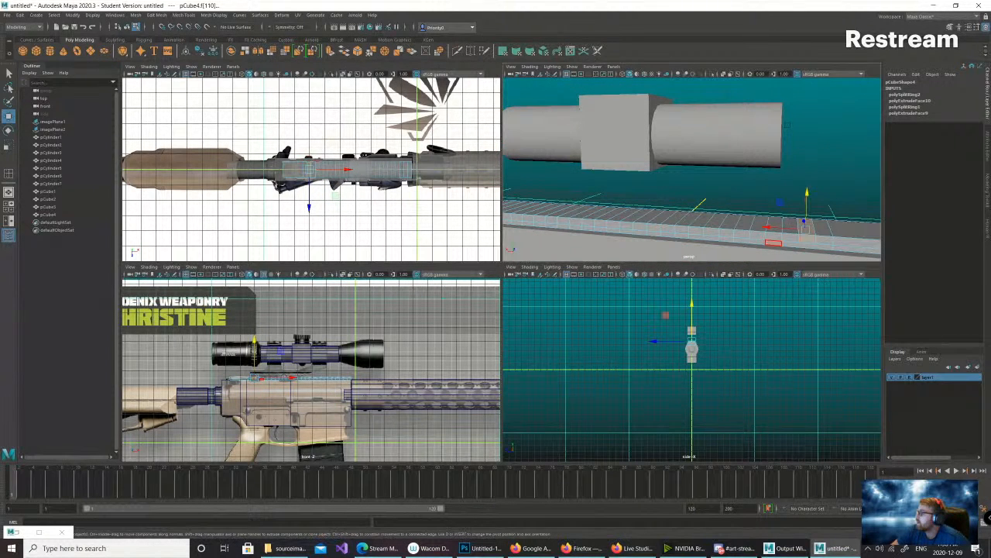
left_click(773, 237)
left_click_drag(823, 228, 783, 216, "alt")
left_click(647, 227, "shift")
left_click(688, 234, "shift")
left_click(701, 224, "shift")
left_click(687, 215, "shift")
left_click(676, 207, "shift")
left_click_drag(664, 228, 559, 208, "alt")
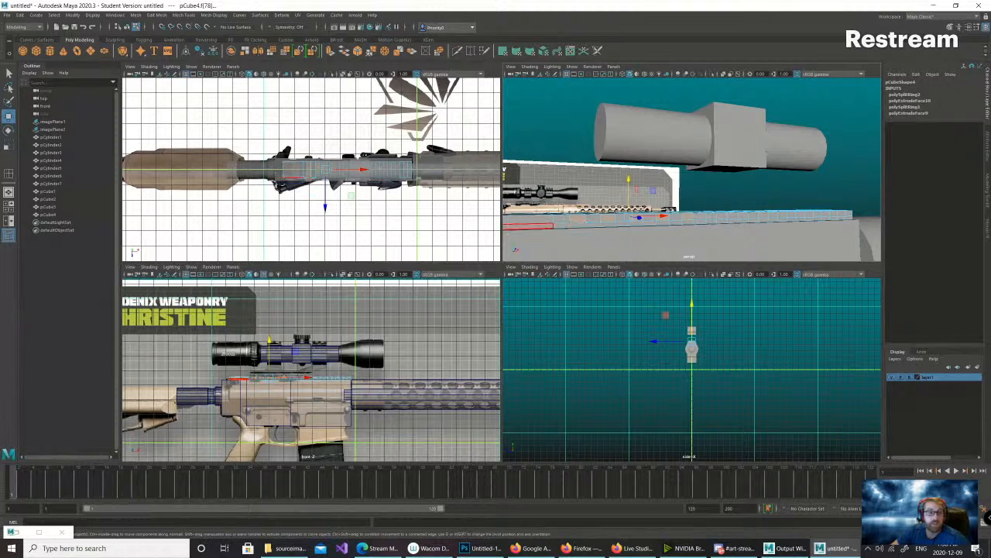
- Extend the selection with every second segment's top and upper side faces along the middle of the rail
left_click_drag(699, 221, 815, 219, "alt")
left_click(712, 217, "shift")
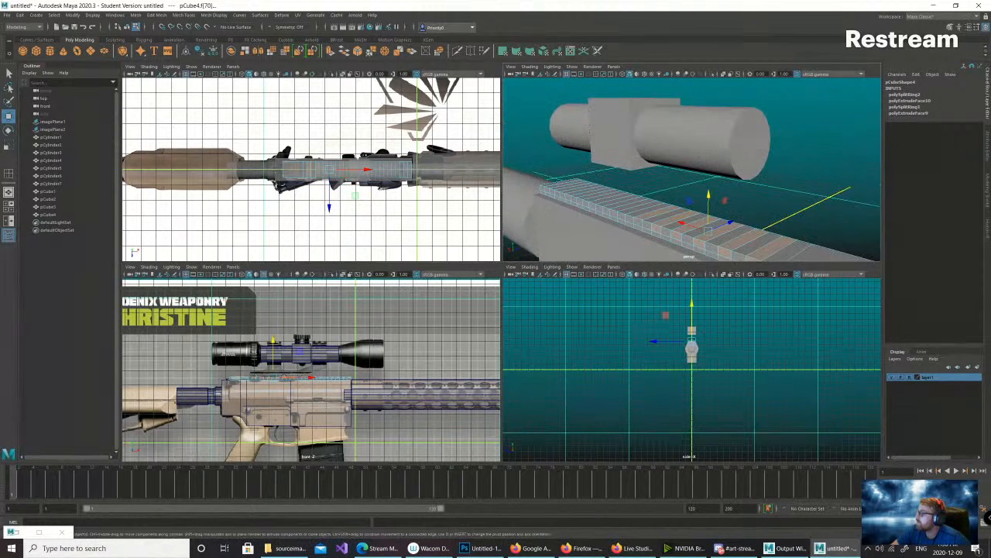
left_click(658, 213, "shift")
left_click_drag(659, 213, 527, 200, "alt")
left_click(756, 208, "shift")
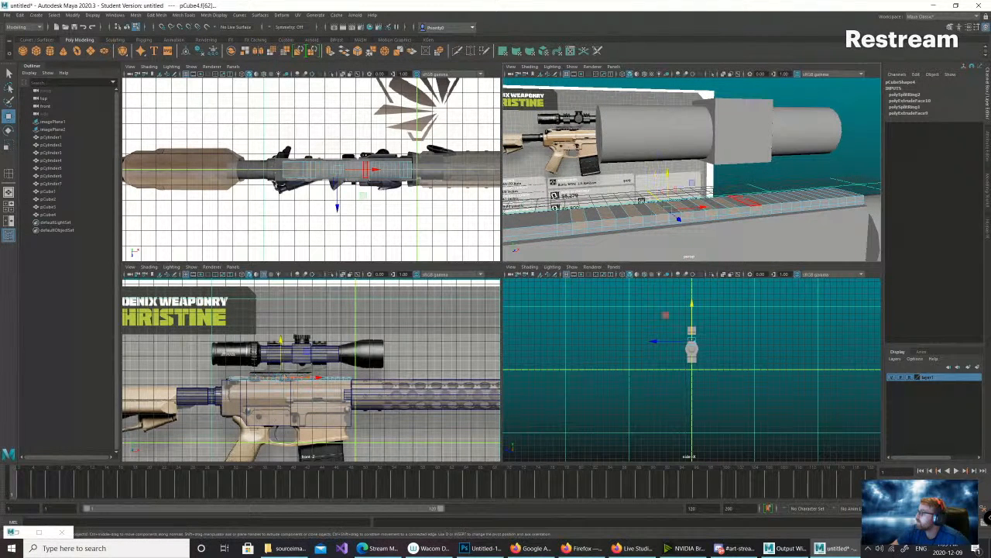
left_click_drag(750, 204, 861, 205, "alt")
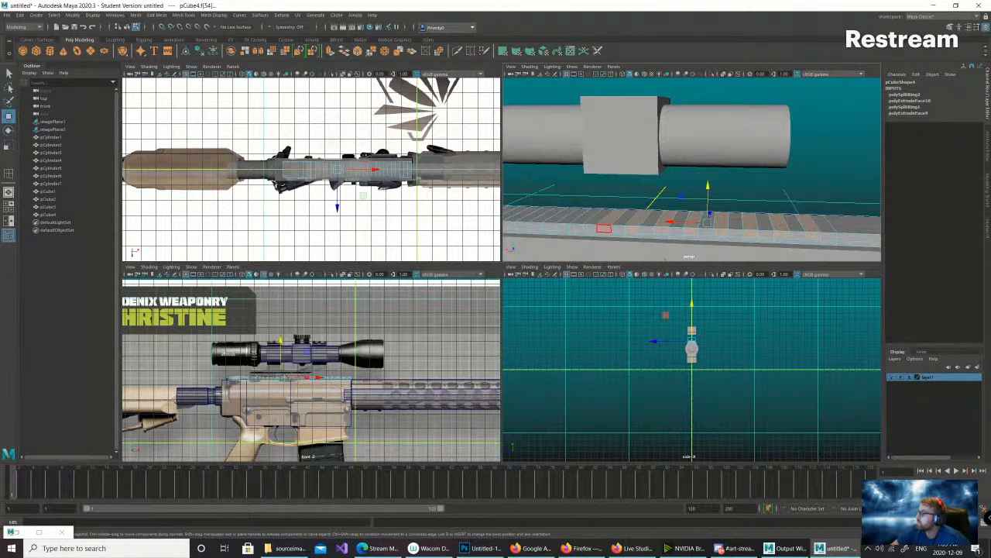
left_click(577, 226, "shift")
left_click_drag(604, 211, 473, 208, "alt")
left_click(804, 209, "shift")
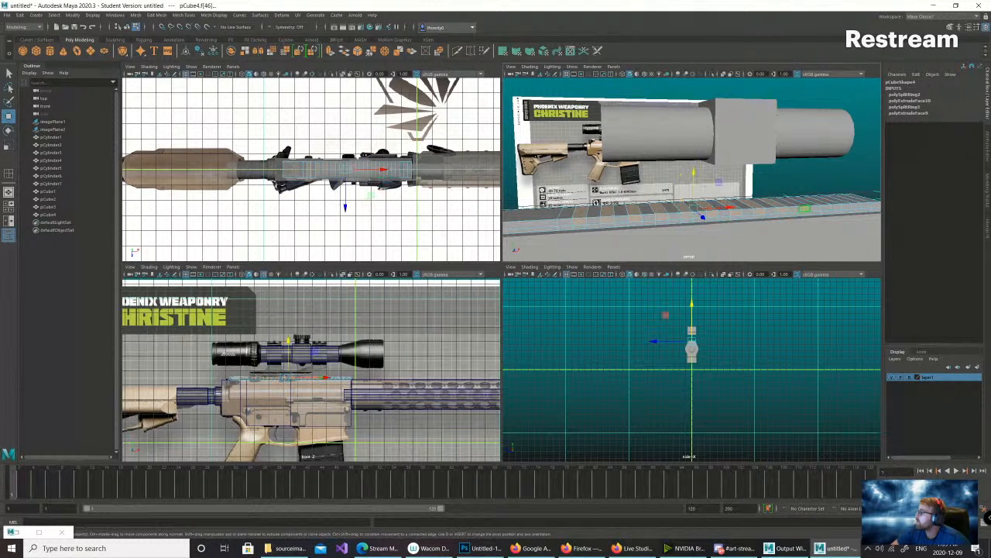
left_click_drag(739, 205, 915, 191, "alt")
left_click(525, 231, "shift")
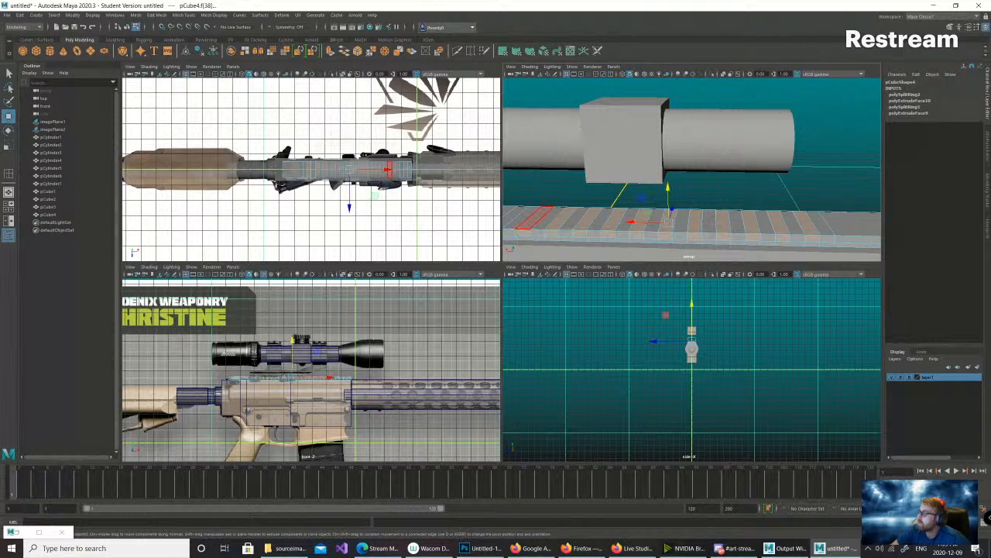
left_click(534, 219, "shift")
- Add the remaining alternate faces at the rail's front end and delete all selected faces to cut the slots
left_click_drag(577, 217, 430, 213, "alt")
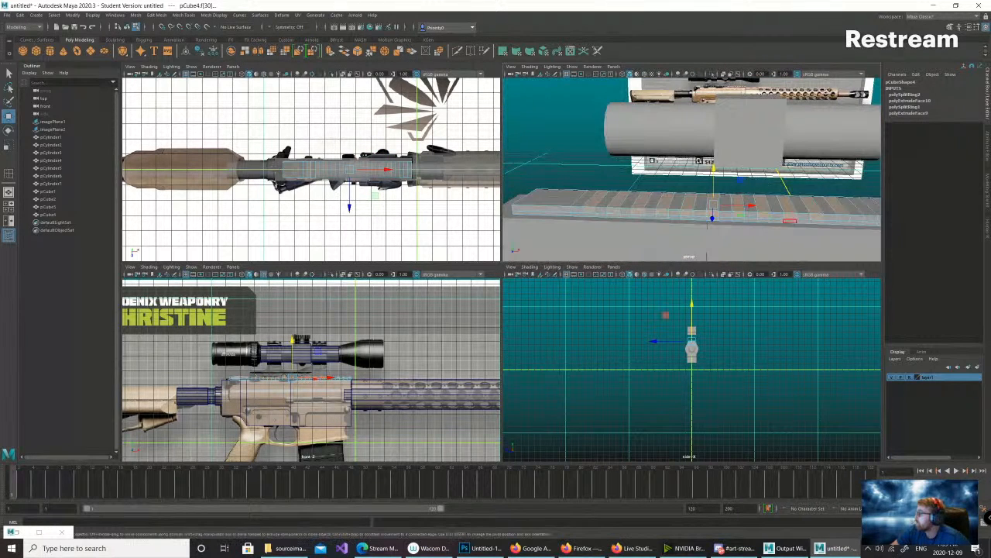
middle_click_drag(843, 218, 708, 213, "alt")
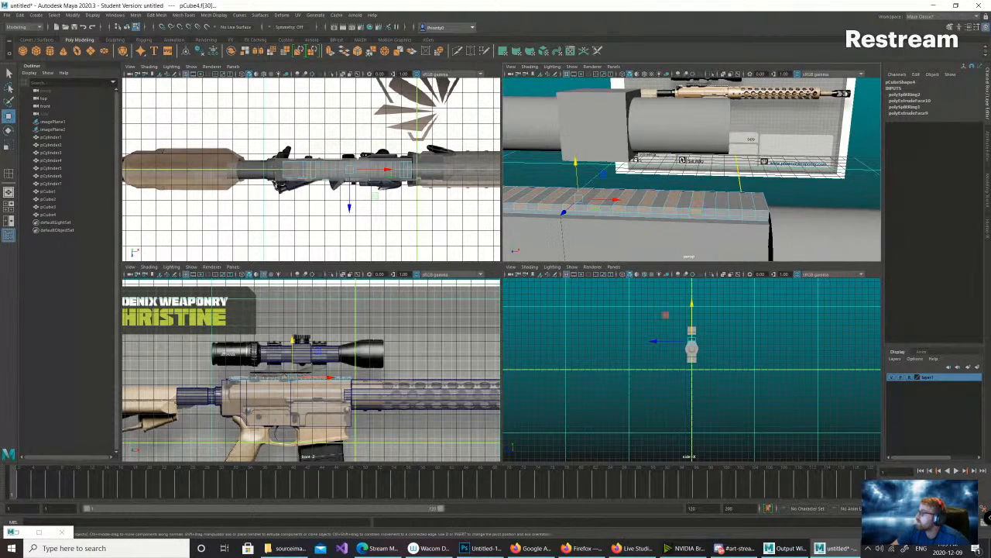
left_click(721, 214, "shift")
left_click_drag(760, 202, 735, 218, "alt")
left_click(669, 228, "shift")
left_click(658, 213, "shift")
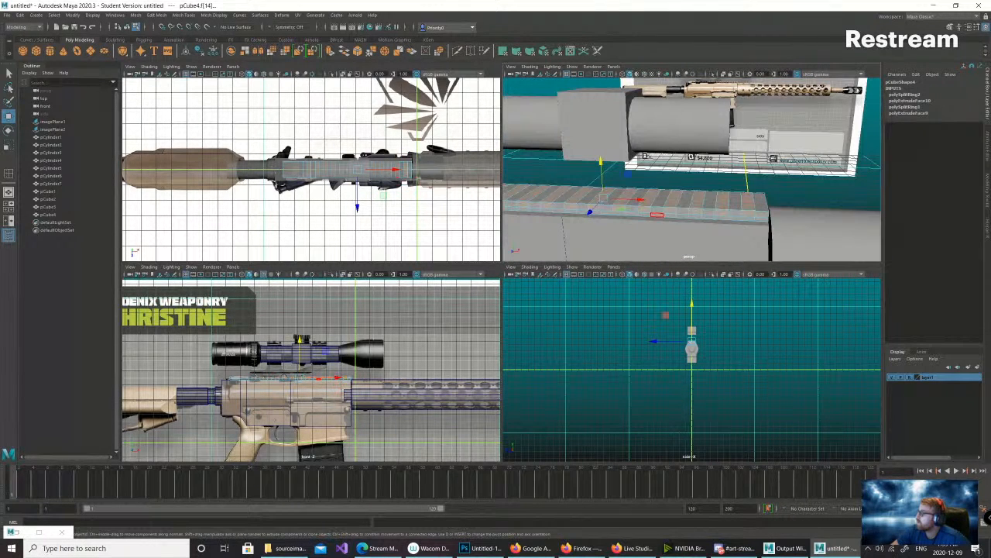
key("Delete")
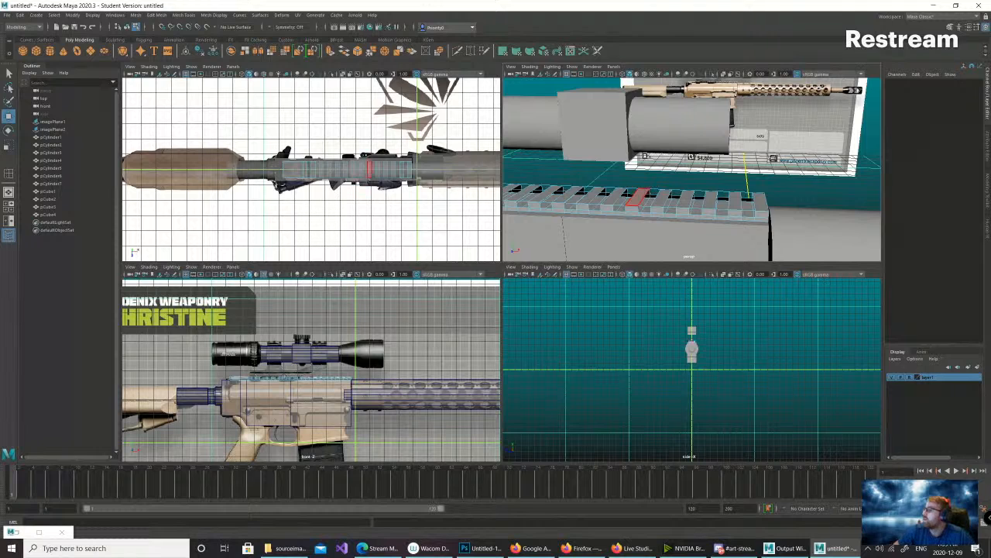
- Try moving a slot edge at the rail's front end along Z, undo the move and return the rail to object mode
left_click_drag(602, 204, 628, 202, "alt")
right_click(629, 201)
right_click_drag(629, 201, 666, 191)
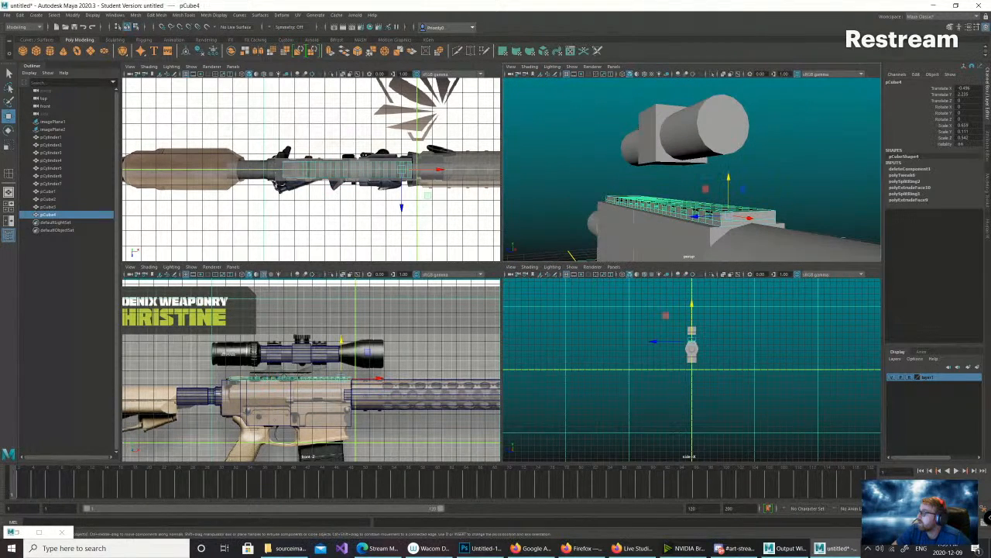
left_click_drag(666, 190, 728, 217, "alt")
right_click_drag(731, 217, 746, 192)
left_click(743, 216)
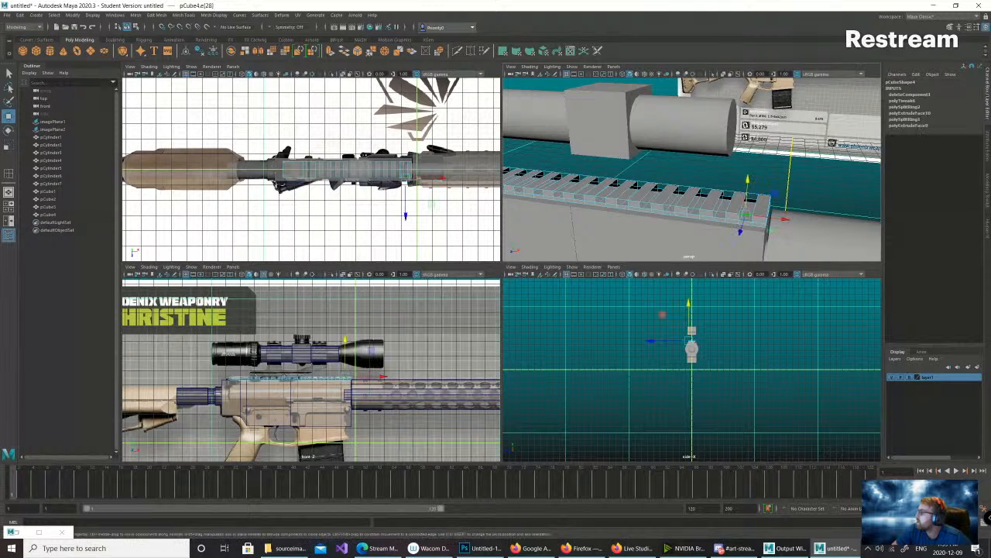
mouse_move(740, 230)
left_mouse_down()
mouse_move(735, 247)
mouse_move(654, 242)
mouse_move(746, 219)
left_mouse_up()
key("ctrl+z")
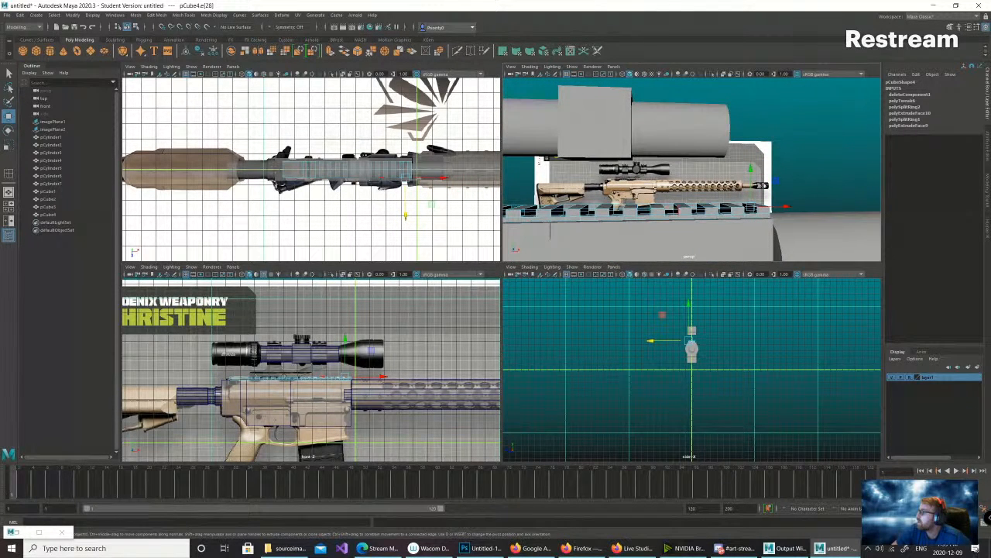
right_click_drag(680, 211, 709, 197)
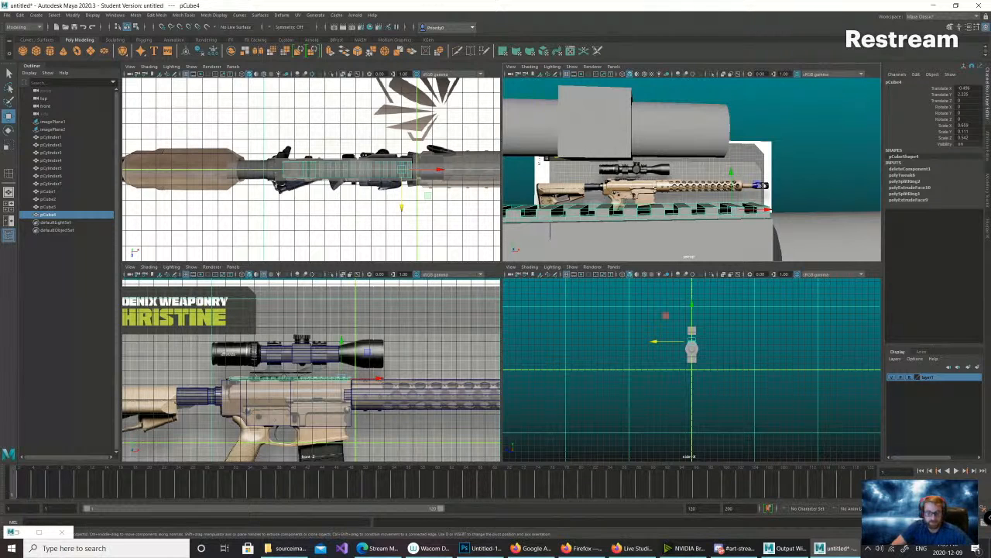
- Undo the deletion of the alternate slot faces on the rail
key("ctrl+z")
key("ctrl+z")
key("ctrl+z")
key("ctrl+z")
key("ctrl+z")
key("ctrl+z")
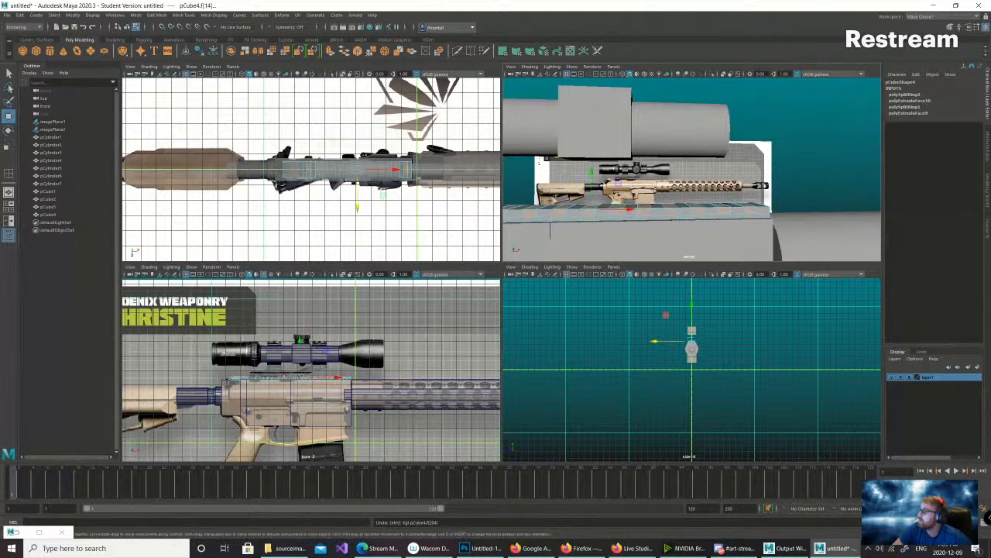
- Undo the selection of the alternate top and upper side faces step by step along the whole rail
key("ctrl+z")
key("ctrl+z")
key("ctrl+z")
key("ctrl+z")
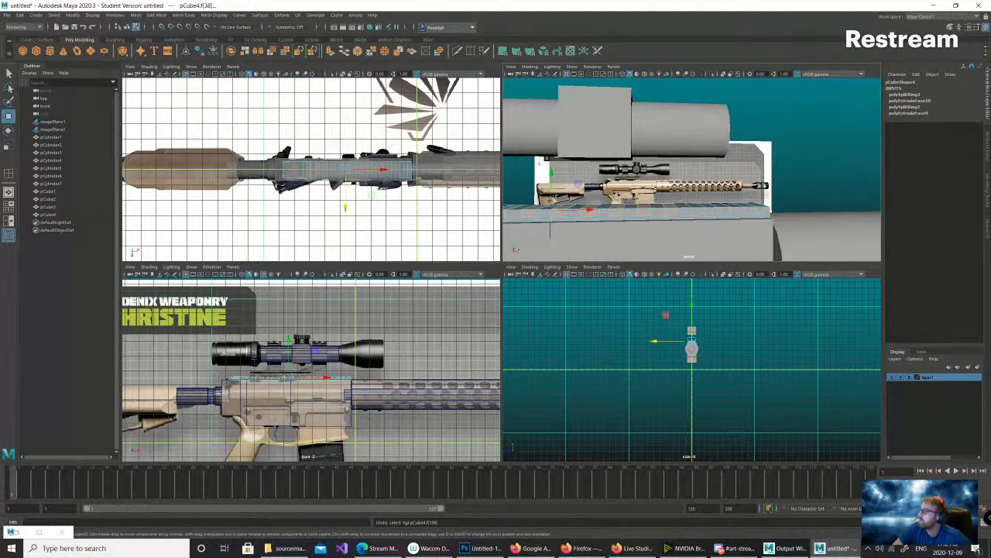
key("ctrl+z")
key("ctrl+z")
key("ctrl+z")
key("ctrl+z")
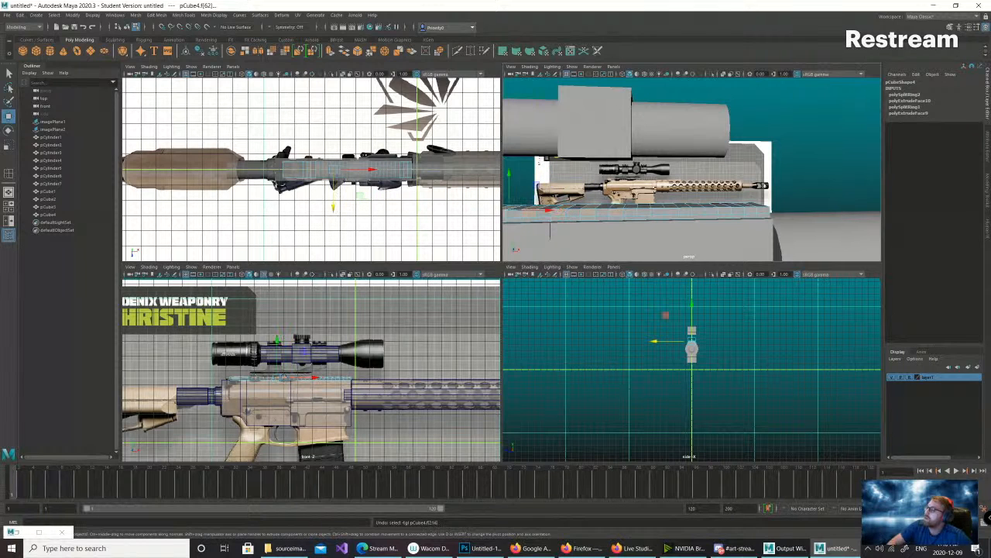
key("ctrl+z")
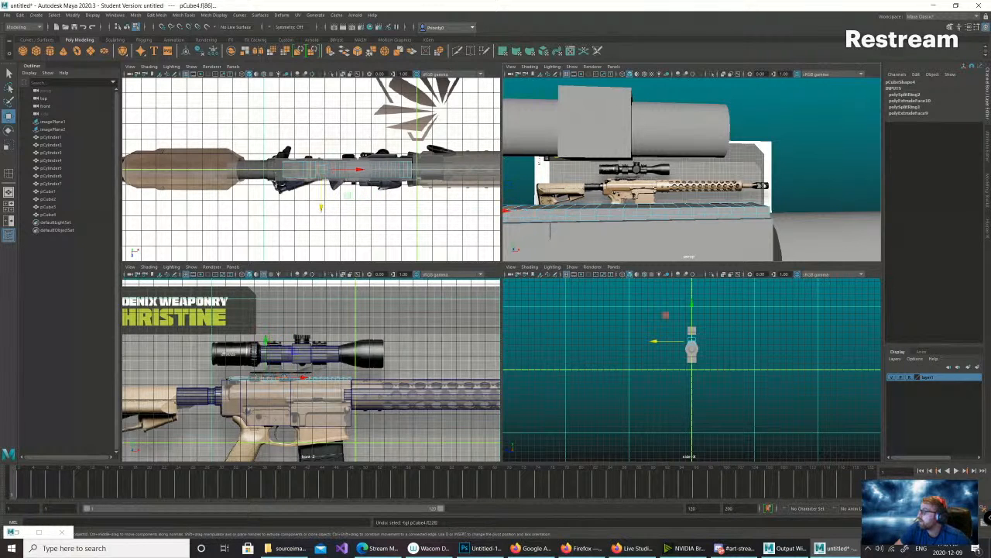
key("ctrl+z")
key("ctrl+z")
key("ctrl+z")
key("ctrl+z")
key("ctrl+z")
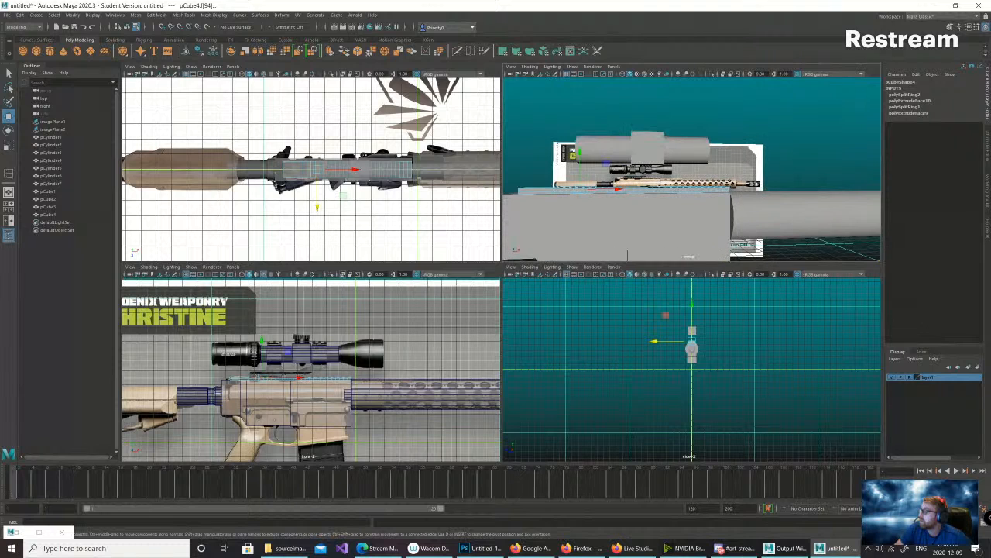
key("ctrl+z")
key("ctrl+z")
key("ctrl+z")
key("ctrl+z")
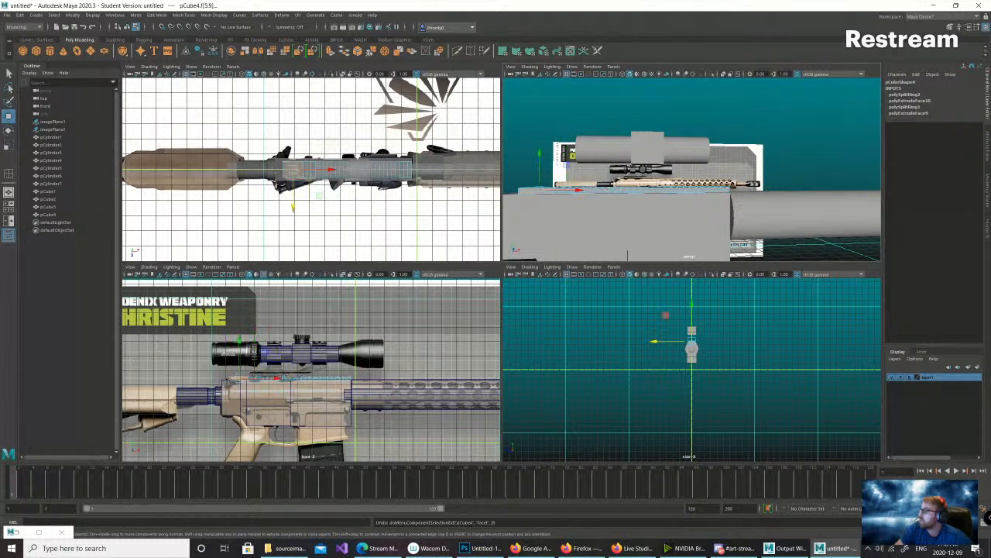
- Undo the lengthwise edge loop around the rail's sides and the extrusion of its alternate top faces
key("ctrl+z")
key("ctrl+z")
key("ctrl+z")
key("ctrl+z")
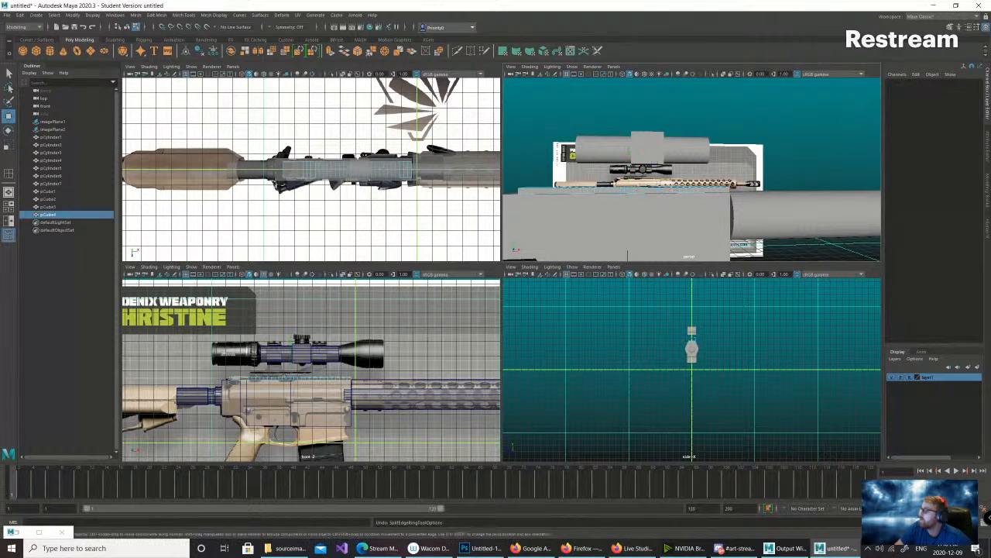
key("ctrl+z")
key("ctrl+z")
key("ctrl+z")
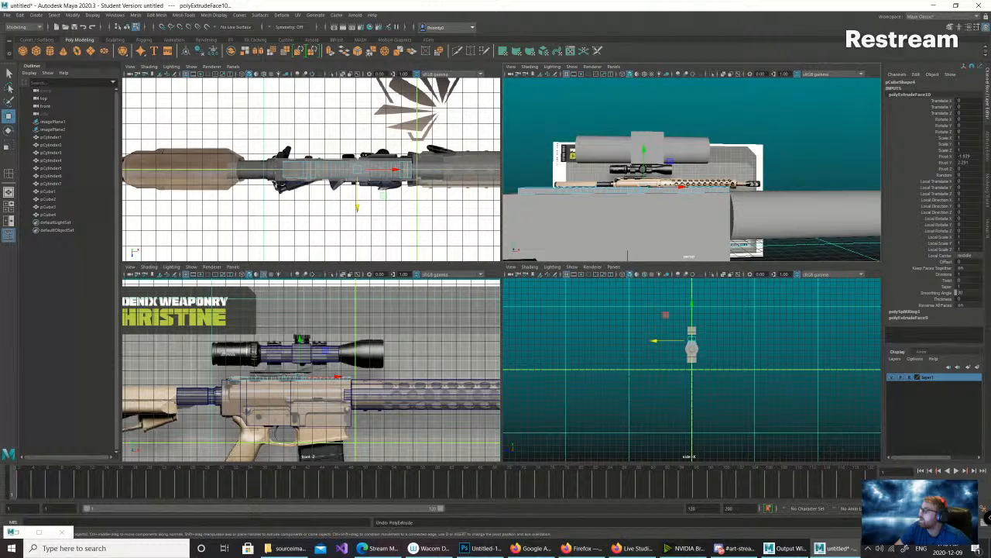
key("ctrl+z")
- Undo the earlier alternate top-face and edge selections on the rail back to the object selection of pCube2 and pCube4
key("ctrl+z")
key("ctrl+z")
key("ctrl+z")
key("ctrl+z")
key("ctrl+z")
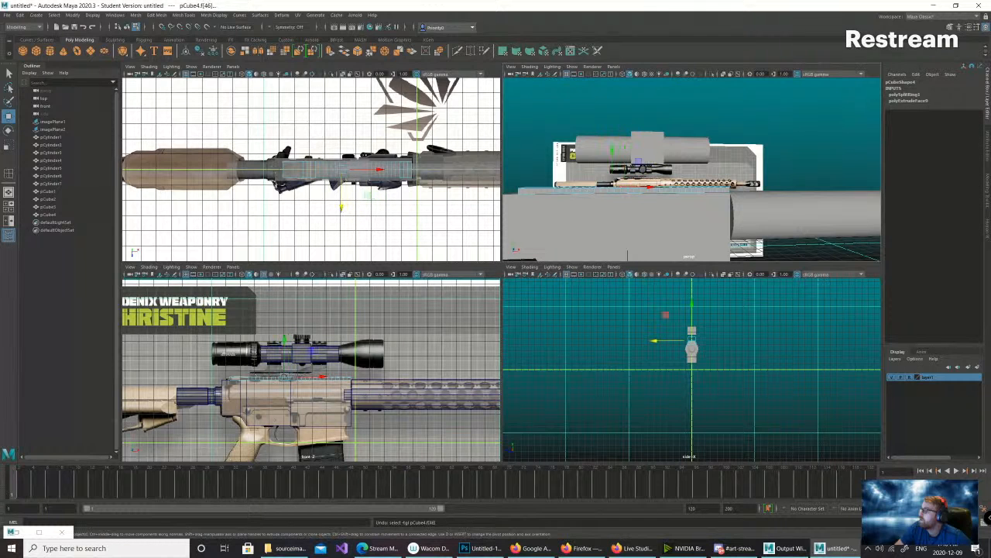
key("ctrl+z")
key("ctrl+z")
key("ctrl+z")
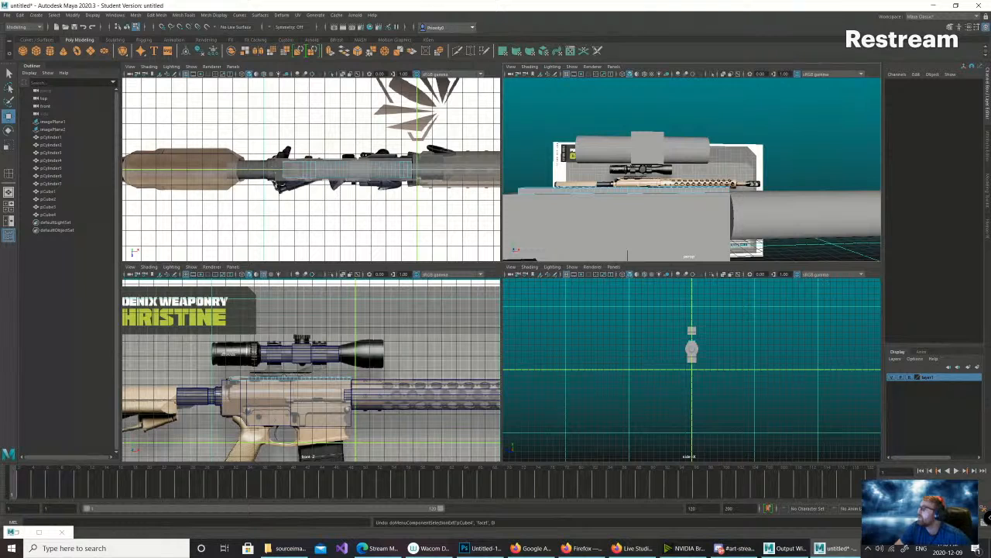
key("ctrl+z")
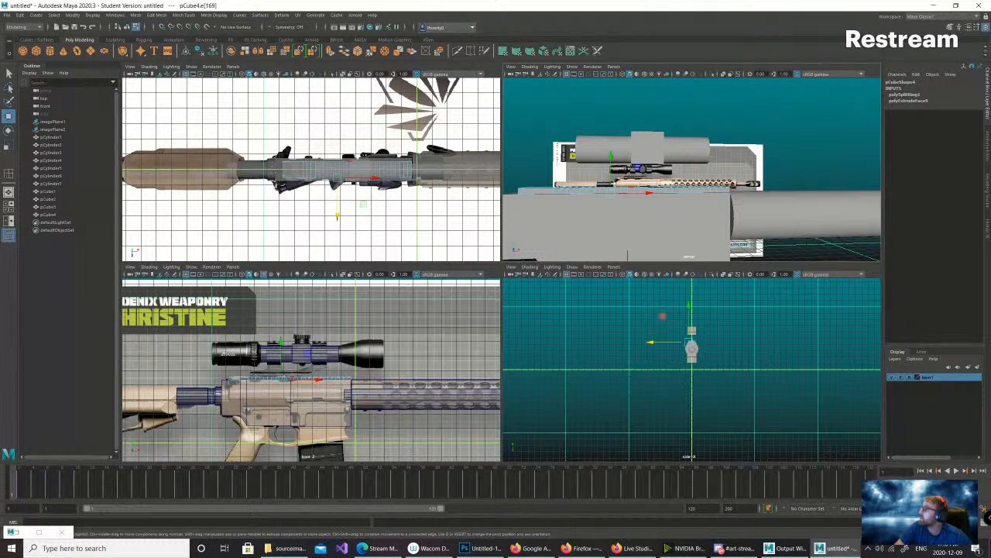
key("ctrl+z")
key("ctrl+z")
key("ctrl+z")
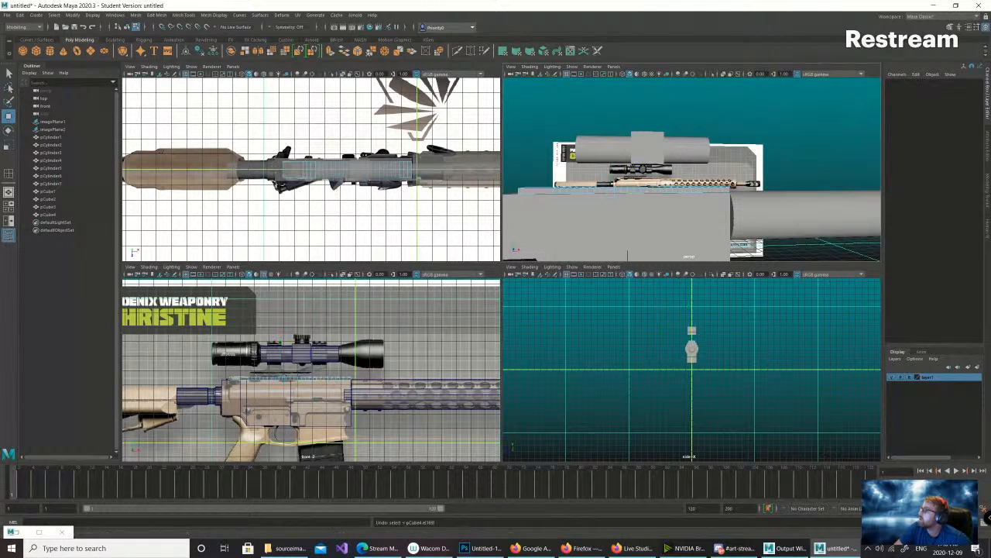
key("ctrl+z")
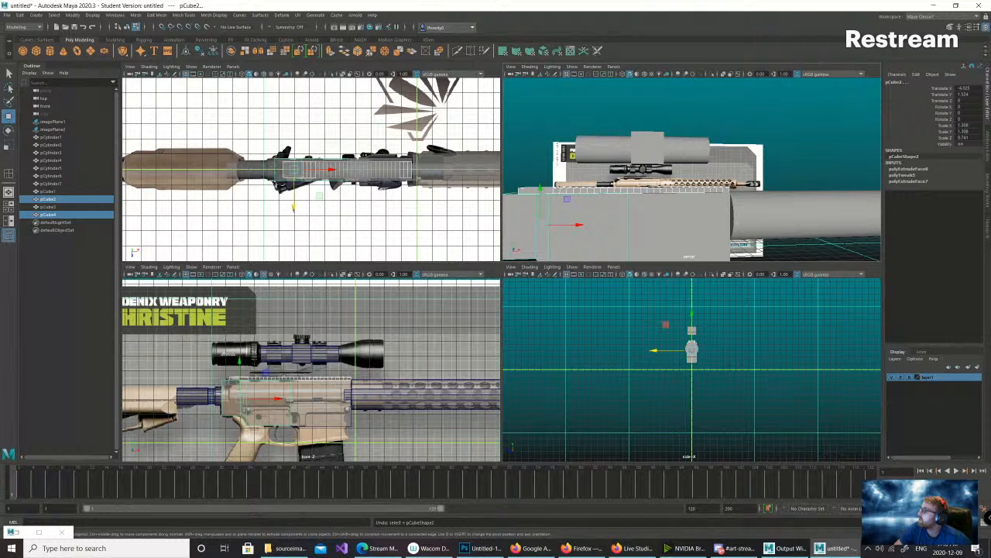
- Undo the evenly spaced crosswise edge loops on the rail
key("ctrl+z")
key("ctrl+z")
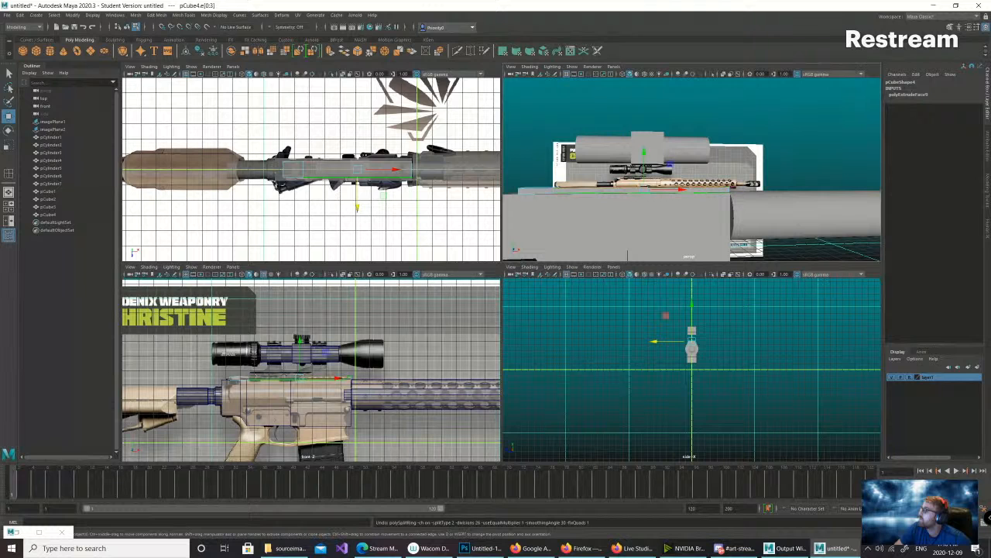
left_click_drag(666, 158, 689, 209, "alt")
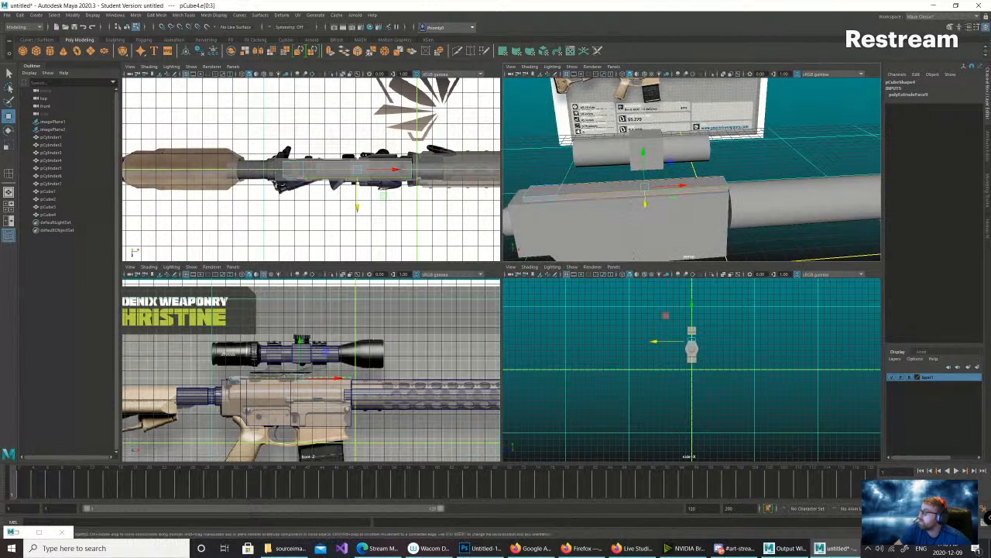
- Try deleting the rail's long side and top faces, and undo the deletion
right_click(593, 192)
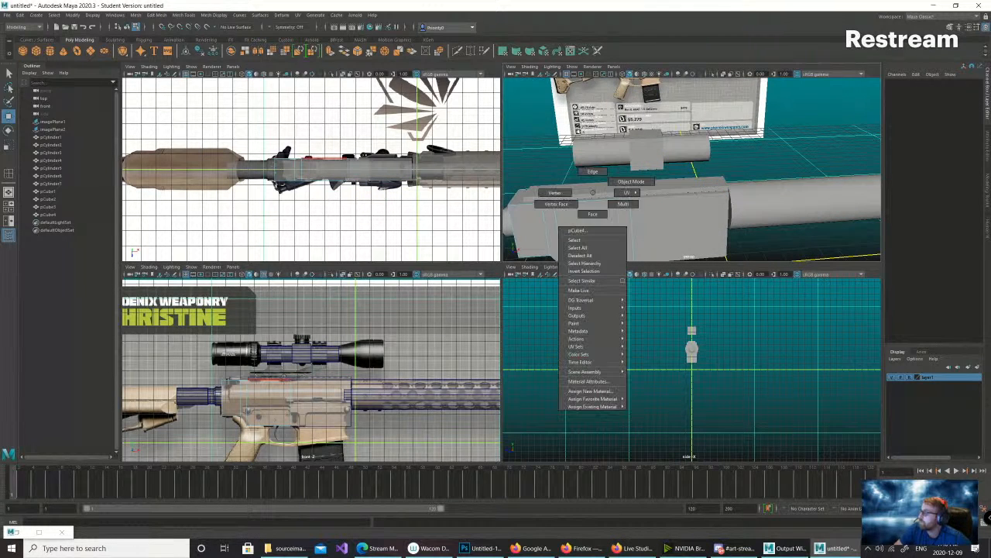
left_click(592, 214)
left_click(594, 195)
right_click(594, 186)
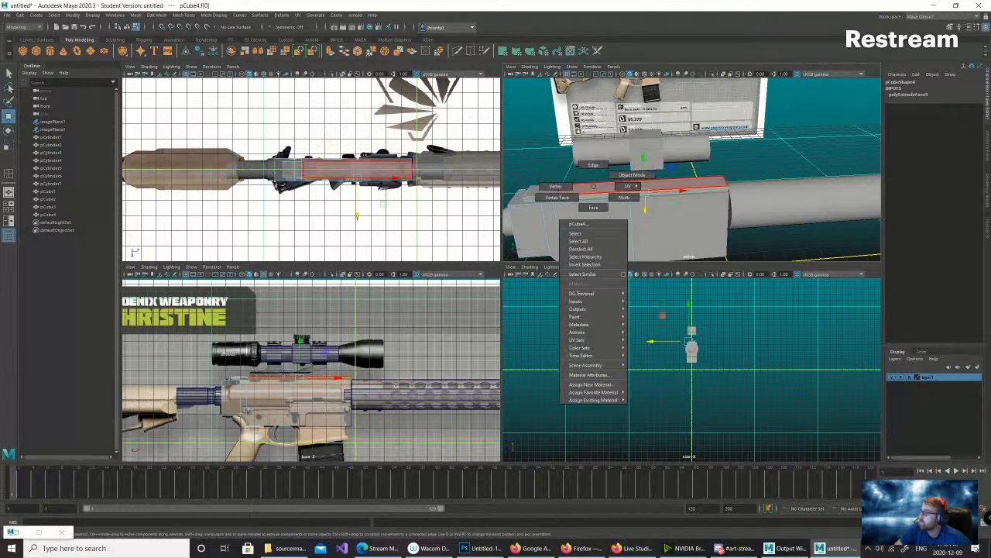
left_click(594, 207)
left_click(595, 188)
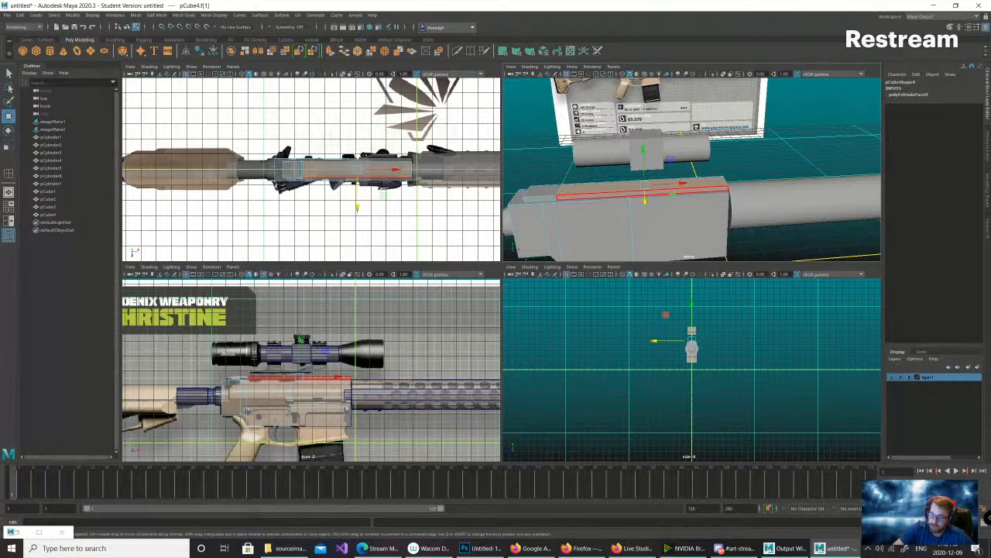
key("Delete")
left_click_drag(650, 191, 613, 208, "alt")
left_click(615, 176)
key("Delete")
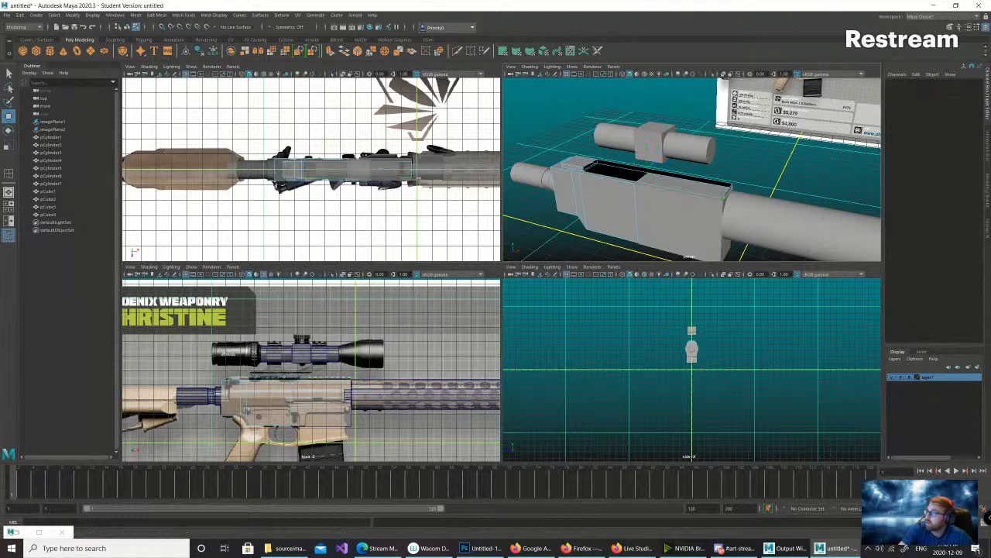
left_click_drag(628, 182, 657, 164, "alt")
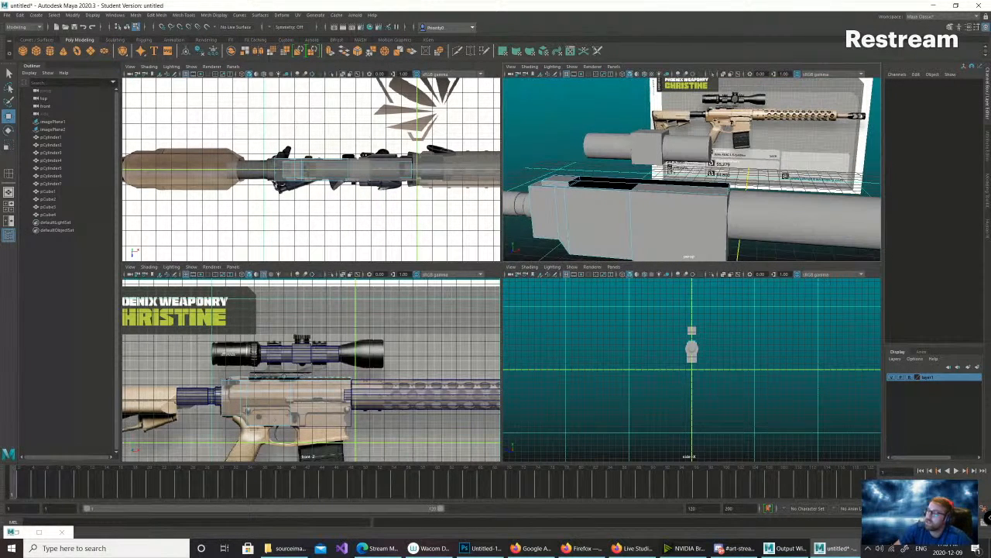
key("ctrl+z")
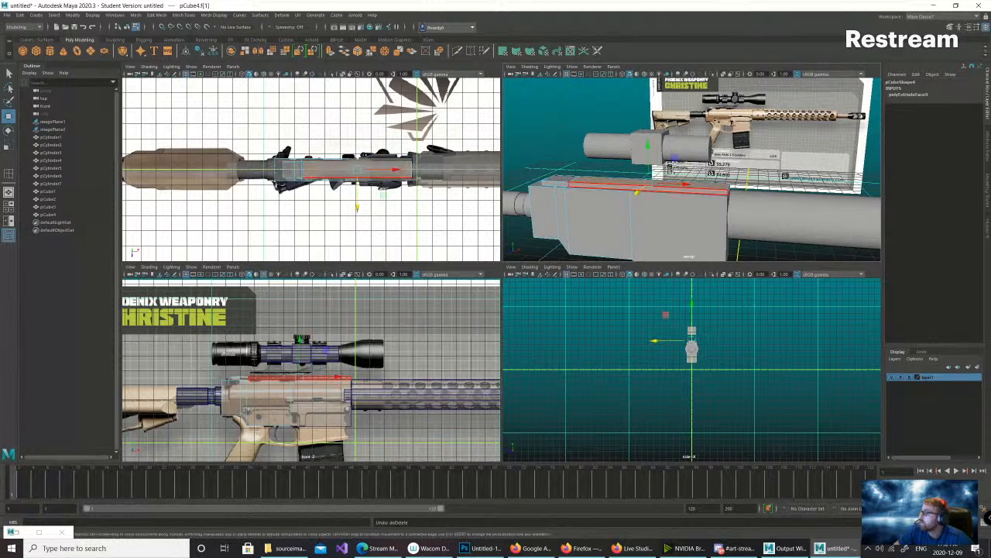
left_click_drag(657, 167, 691, 154, "alt")
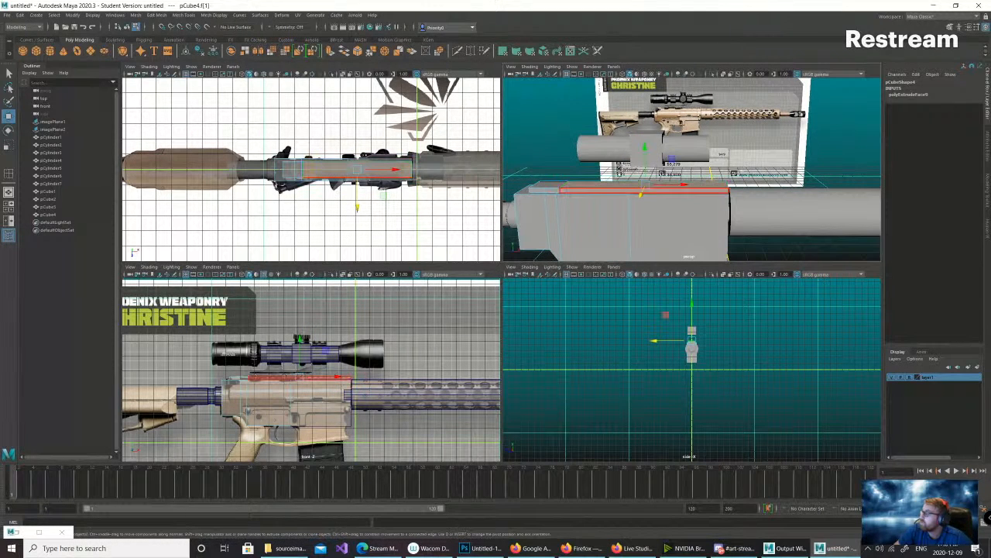
- Return the rail to object selection and insert 26 evenly spaced edge loops across its long section
right_click(595, 189, "shift")
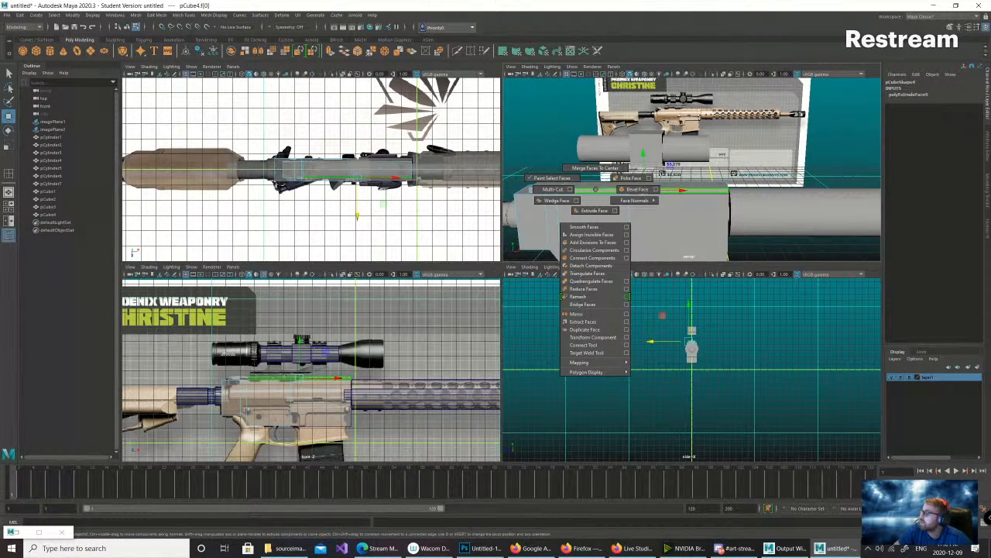
right_click(594, 189)
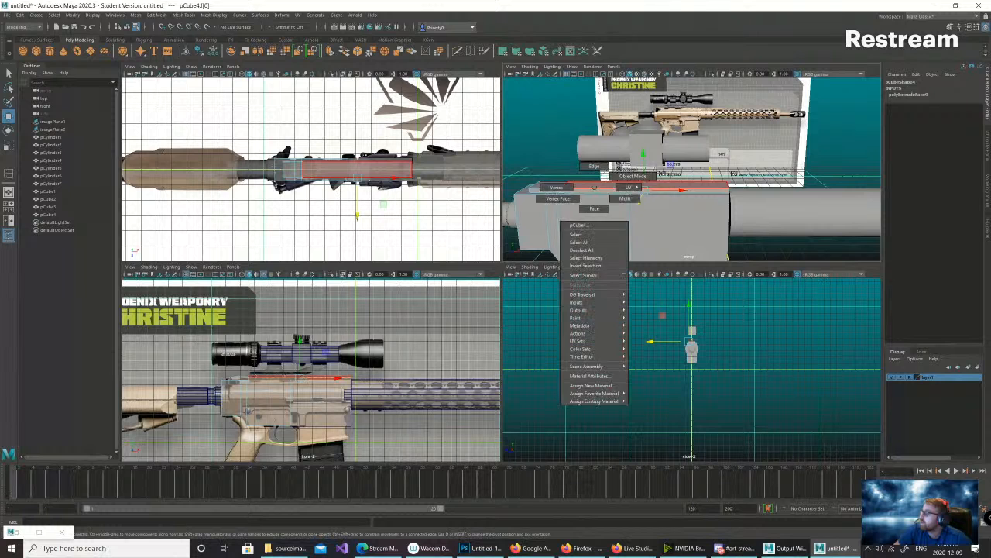
left_click(632, 177)
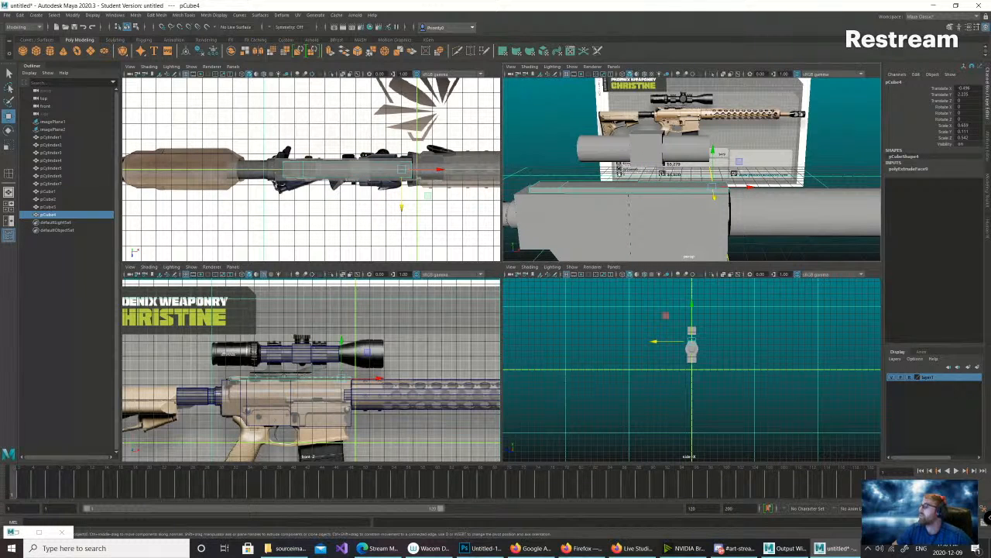
right_click(599, 189, "shift")
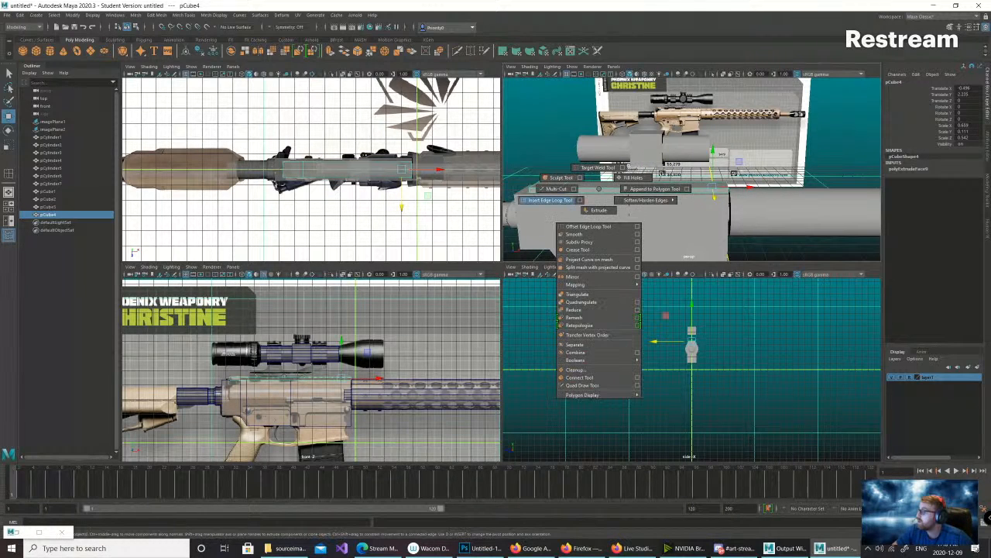
left_click(580, 200)
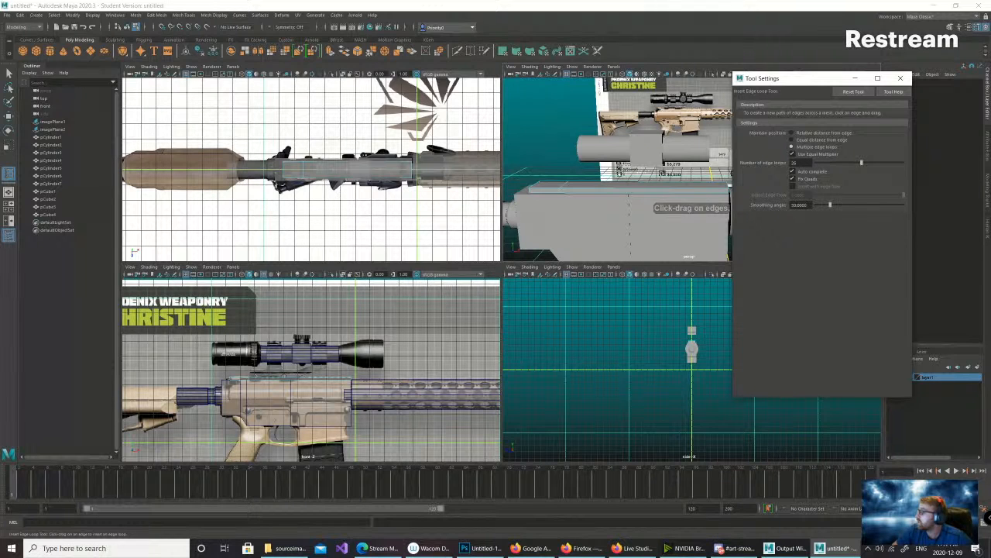
left_click(655, 191)
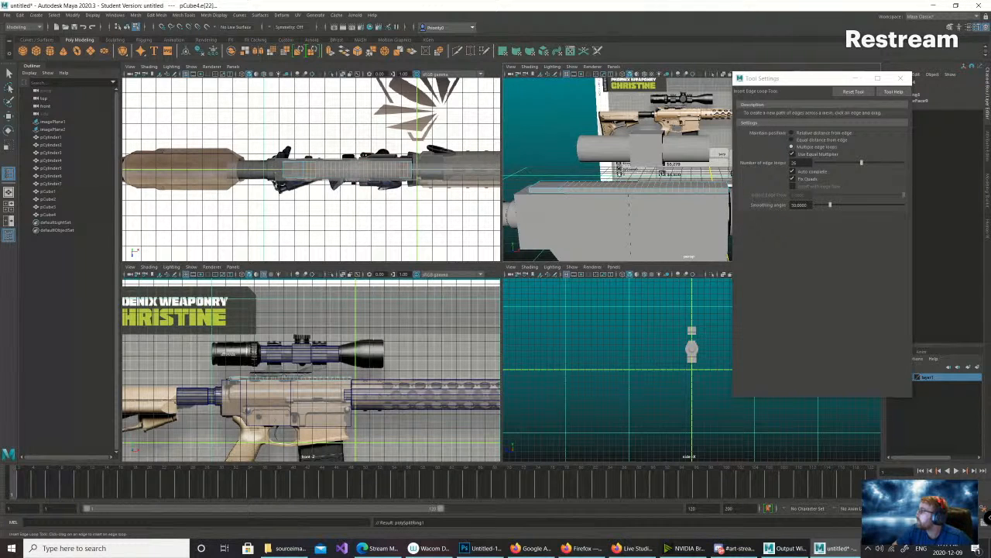
- Set the number of edge loops to 1 and insert a lengthwise loop around the rail's sides
left_click_drag(861, 163, 847, 163)
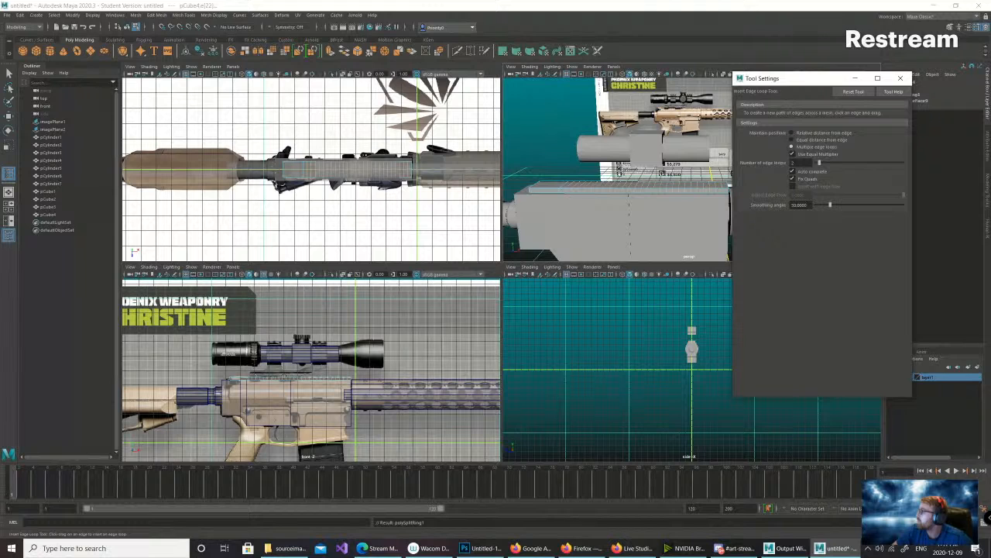
scroll(619, 178, "up", 4)
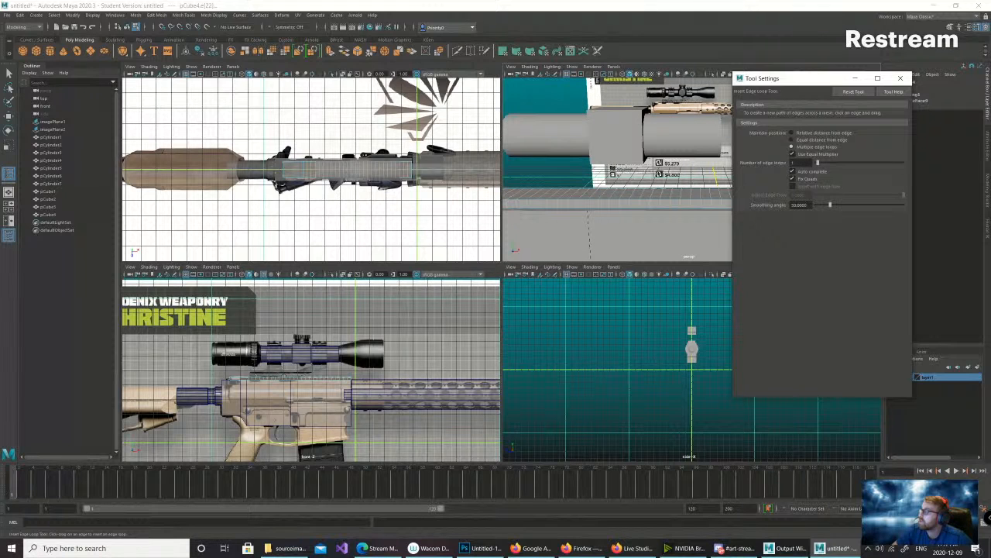
left_click(651, 204)
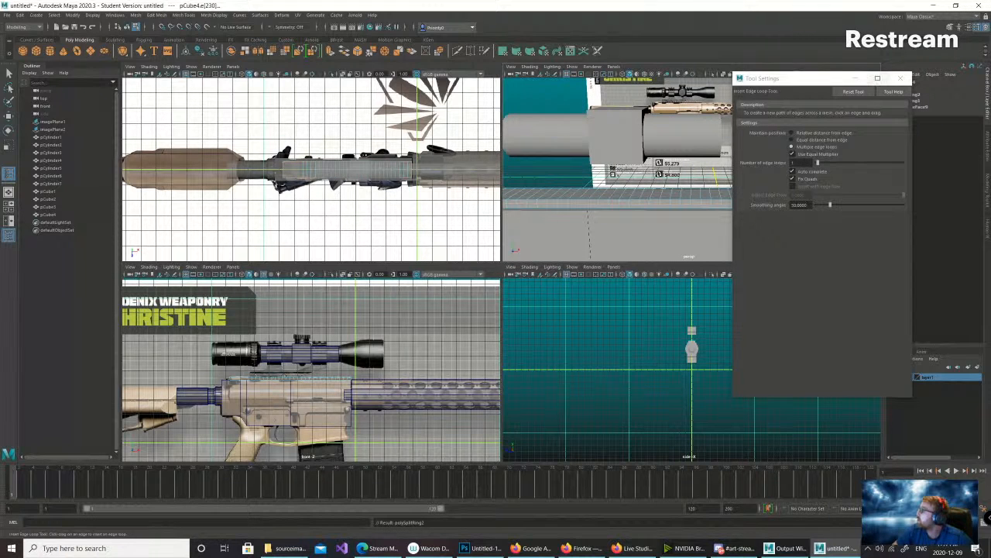
left_click(900, 79)
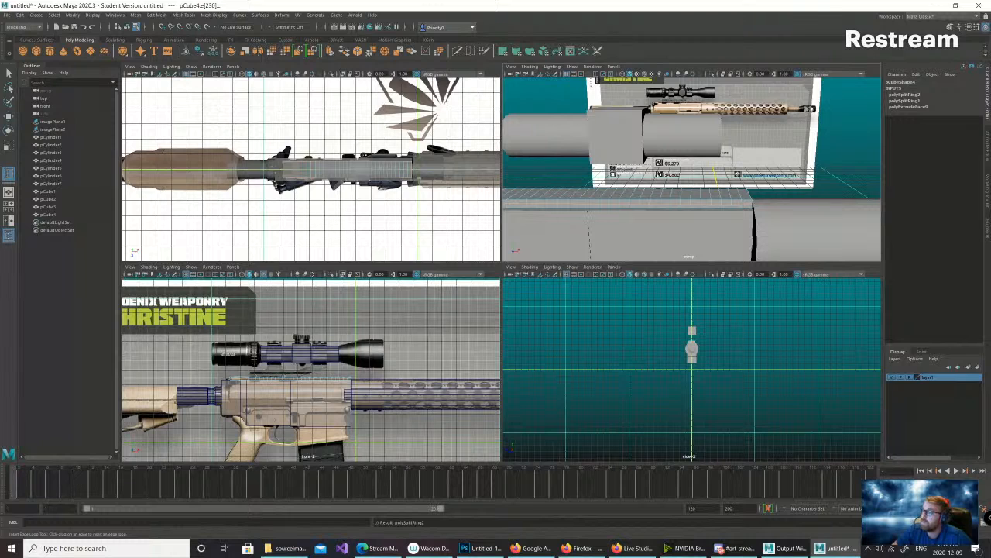
- Adjust the height of the lengthwise edge loop to match the rail's slot depth in the side reference image
key("space")
scroll(480, 224, "up", 10)
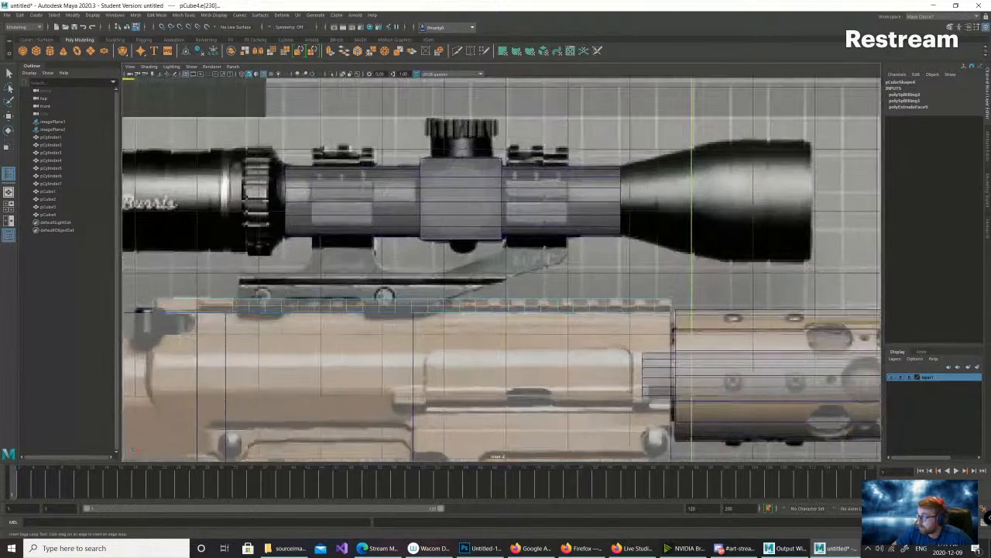
scroll(480, 232, "up", 3)
key("w")
left_click_drag(385, 277, 386, 281)
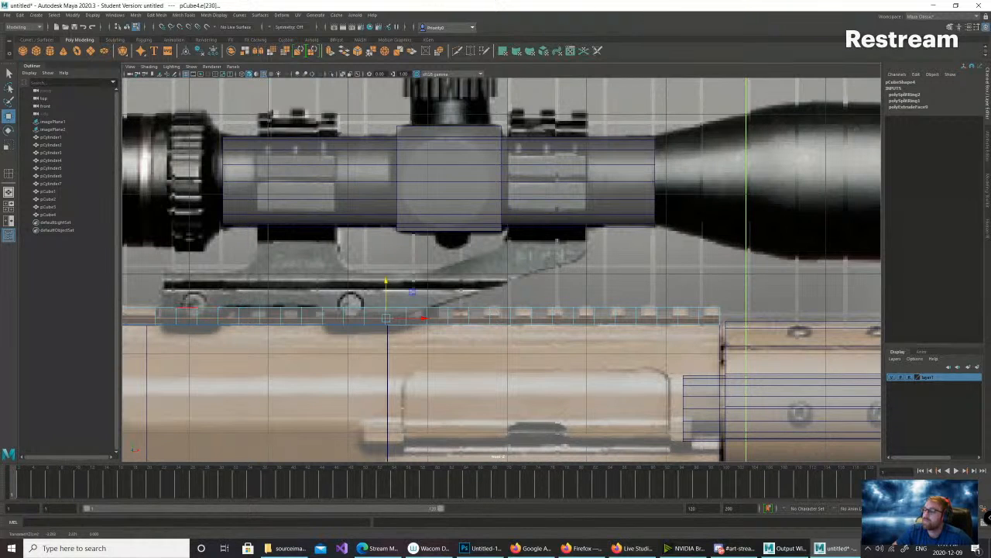
- Select every other block of faces above the lengthwise loop along the rail and delete them to open the slots
right_click_drag(186, 302, 186, 324)
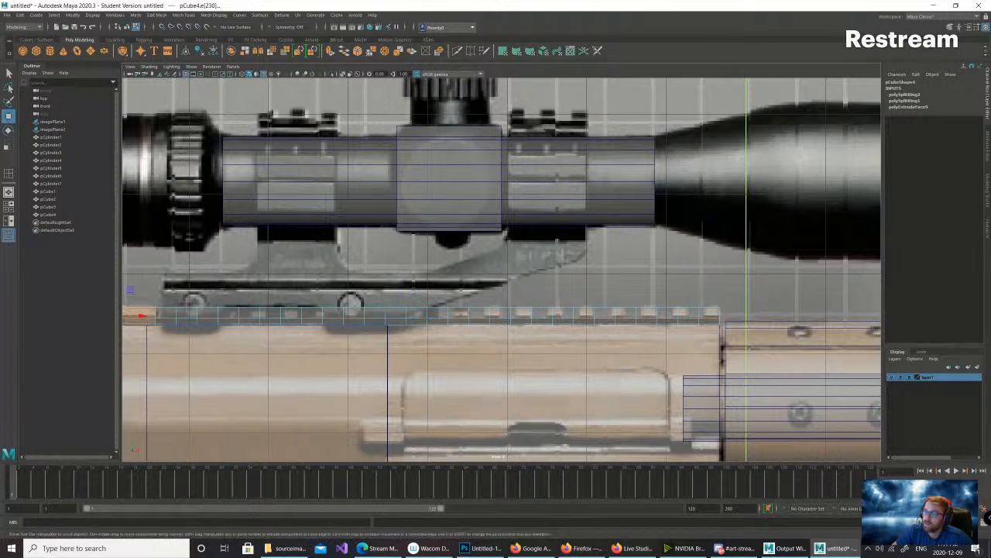
left_click_drag(188, 310, 193, 312)
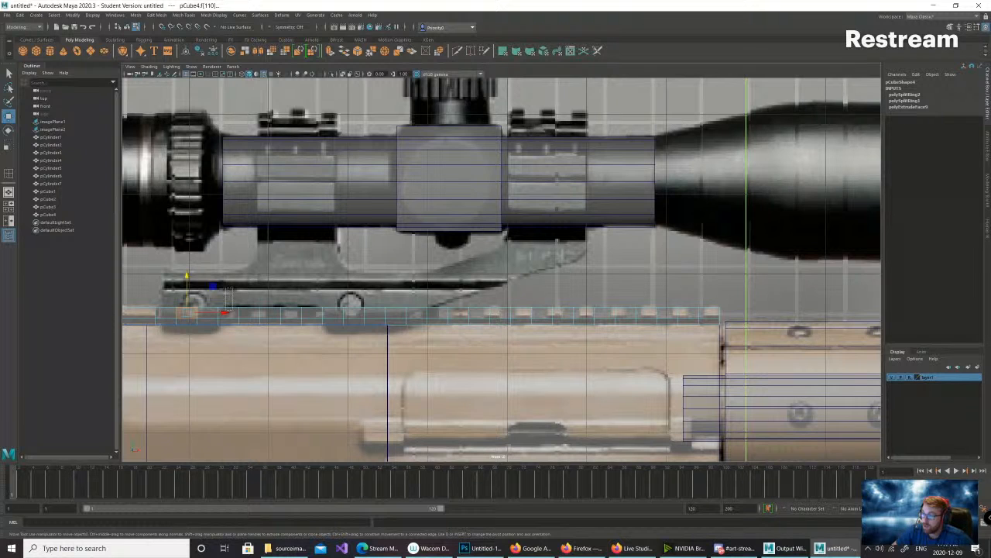
left_click_drag(232, 309, 233, 312, "shift")
left_click_drag(268, 283, 351, 313, "shift")
left_click(395, 312, "shift")
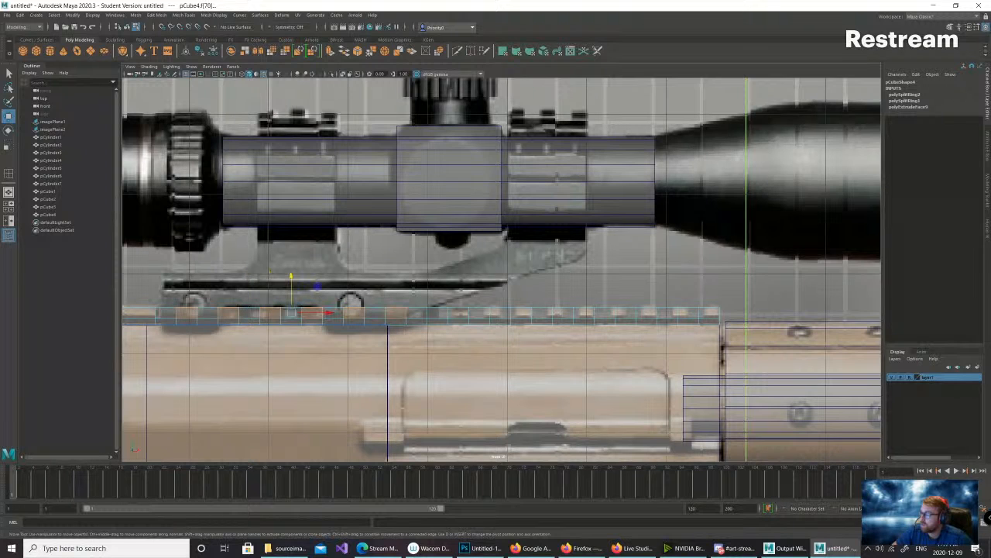
left_click(438, 313, "shift")
left_click(481, 313, "shift")
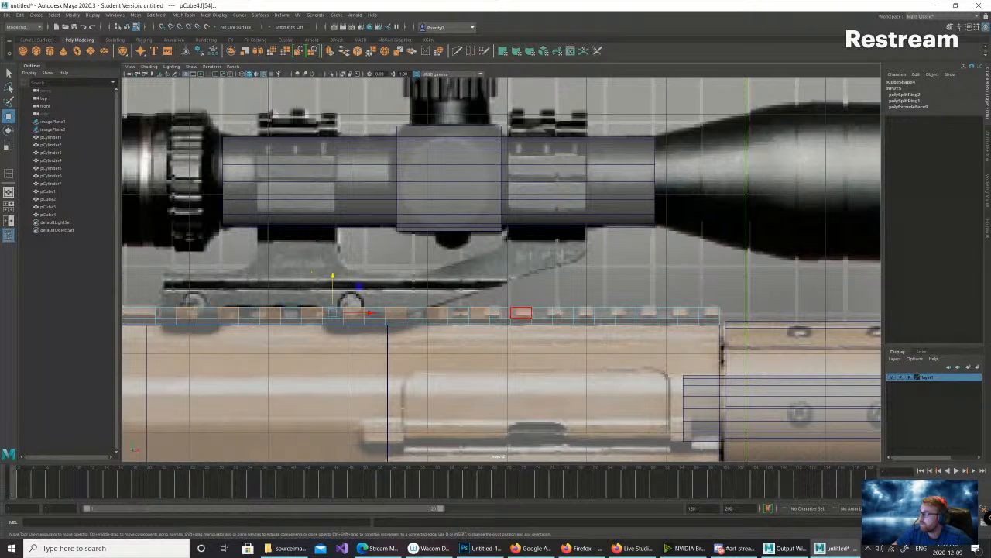
left_click(525, 313, "shift")
left_click(558, 295)
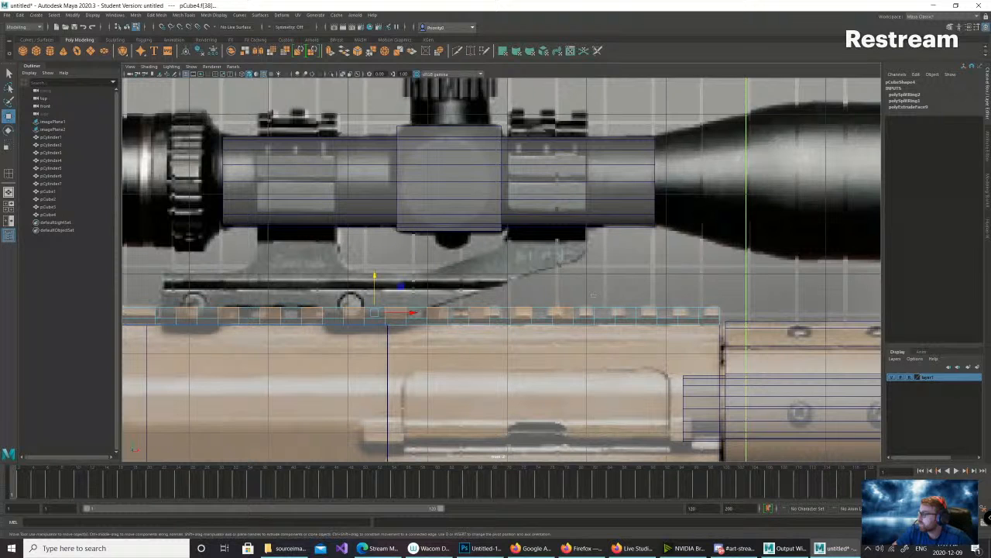
left_click(593, 295, "shift")
left_click(655, 299, "shift")
left_click(438, 270)
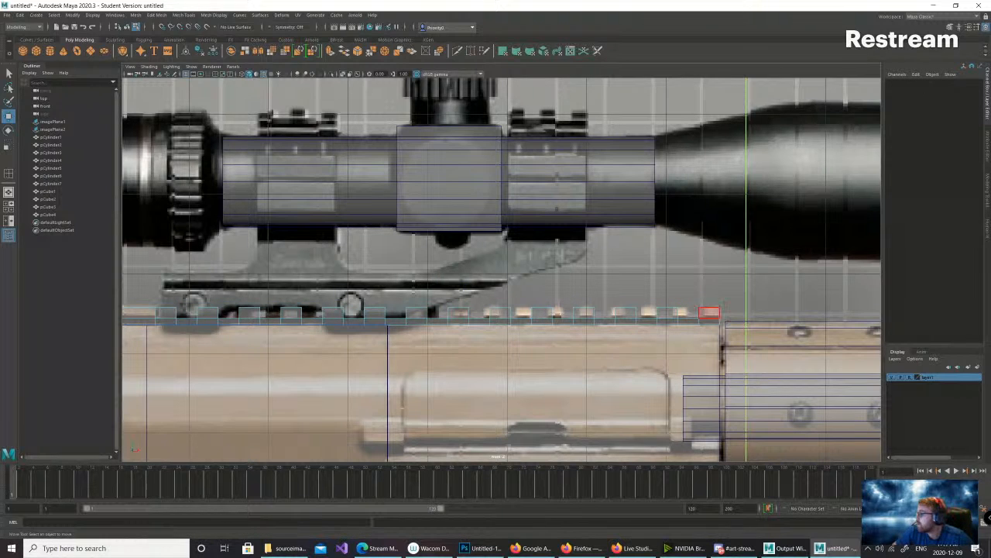
key("space")
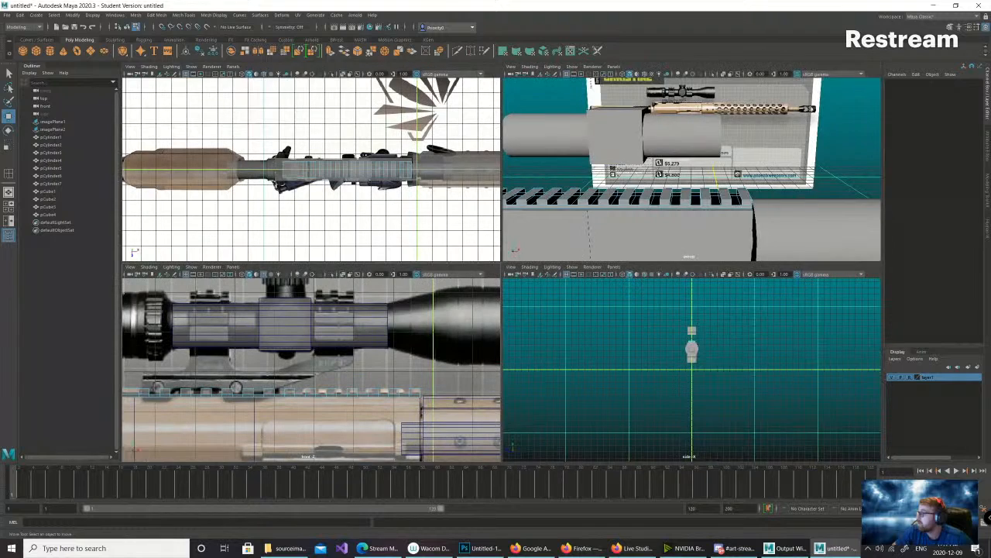
- Examine the opened slots and the remaining teeth of the rail from several angles in the perspective view
left_click_drag(635, 171, 749, 164, "alt")
middle_click_drag(588, 254, 709, 248, "alt")
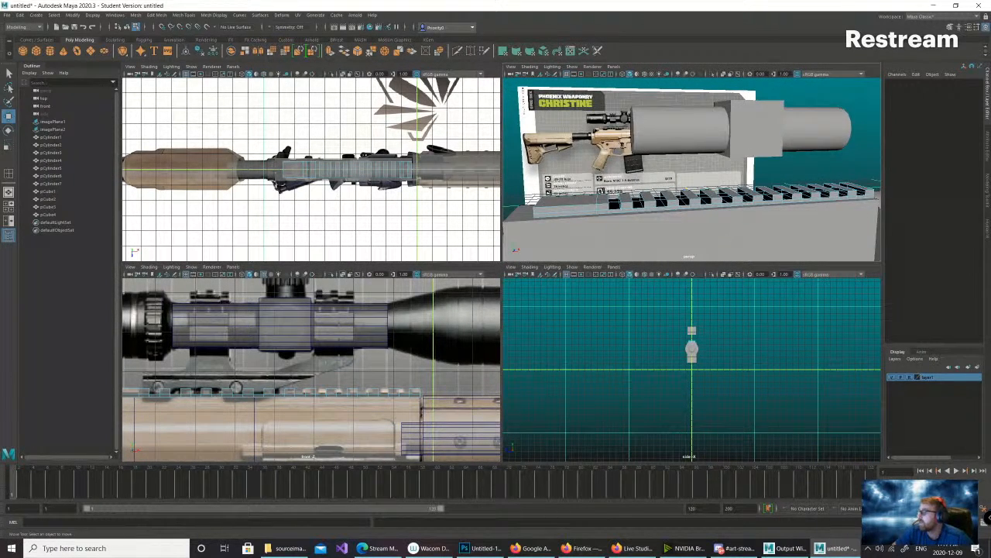
left_click_drag(681, 170, 709, 186, "alt")
scroll(691, 170, "up", 2)
middle_click_drag(697, 194, 716, 174, "alt")
scroll(716, 174, "up", 2)
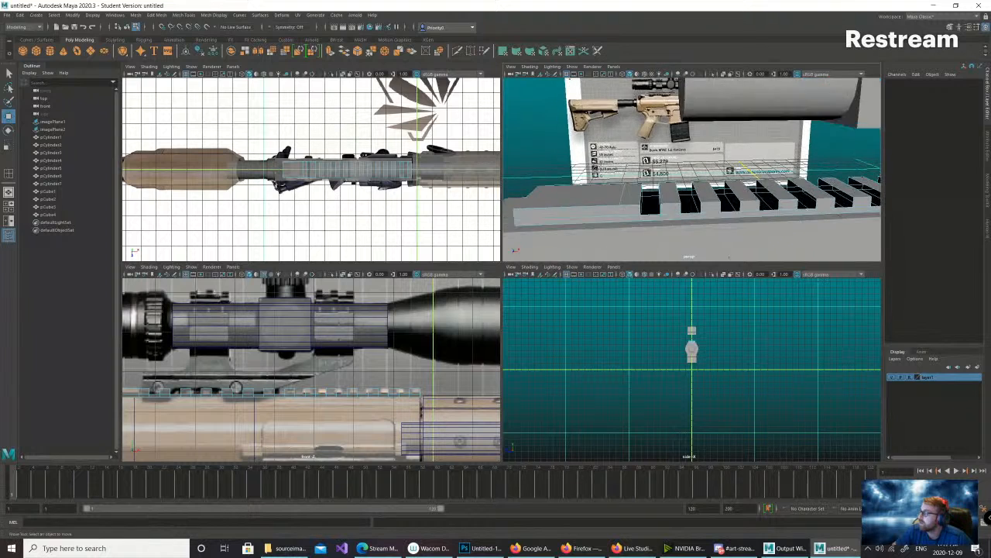
scroll(682, 194, "up", 3)
scroll(682, 194, "up", 2)
middle_click_drag(619, 208, 659, 216, "alt")
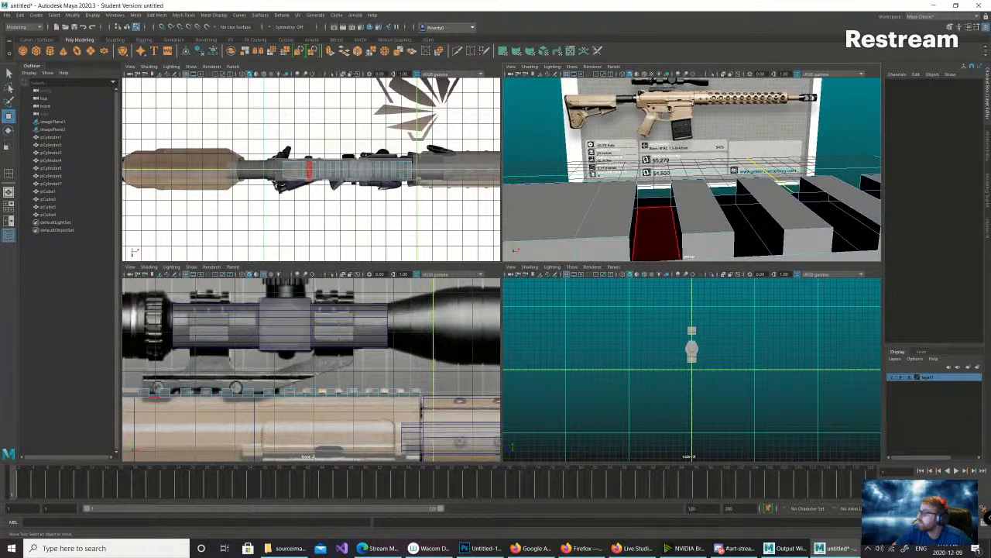
scroll(682, 209, "down", 2)
left_click_drag(666, 220, 583, 181, "alt")
scroll(670, 211, "down", 5)
scroll(582, 182, "up", 3)
left_click_drag(666, 186, 625, 180, "alt")
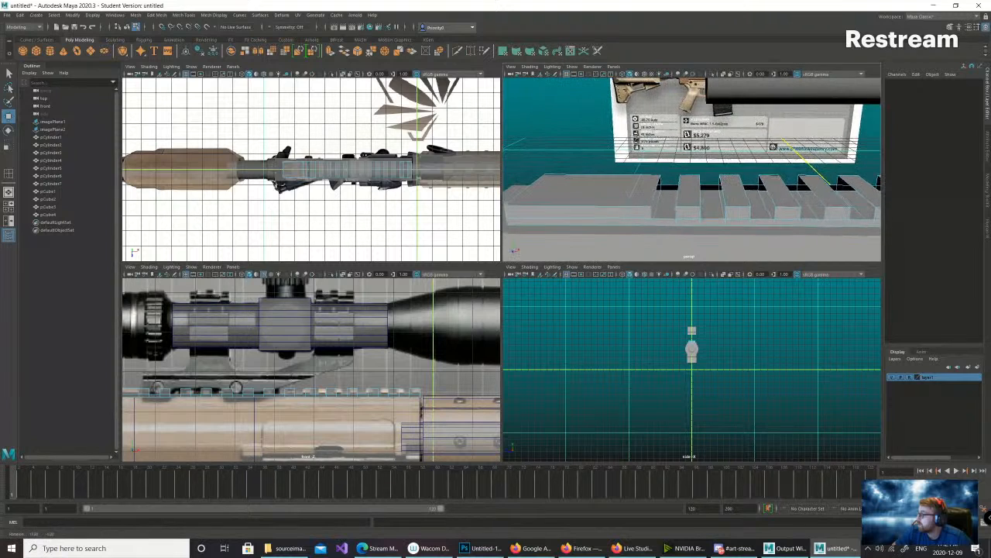
- Close the floor of the rail's first slot, beside the long solid block, with an Append to Polygon face
right_click(659, 221, "shift")
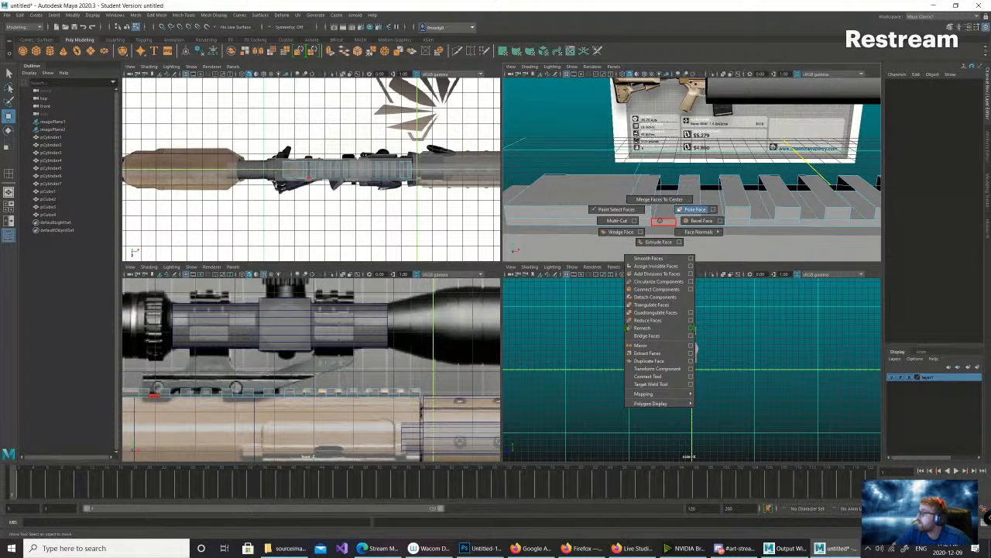
right_click_drag(659, 220, 659, 242, "shift")
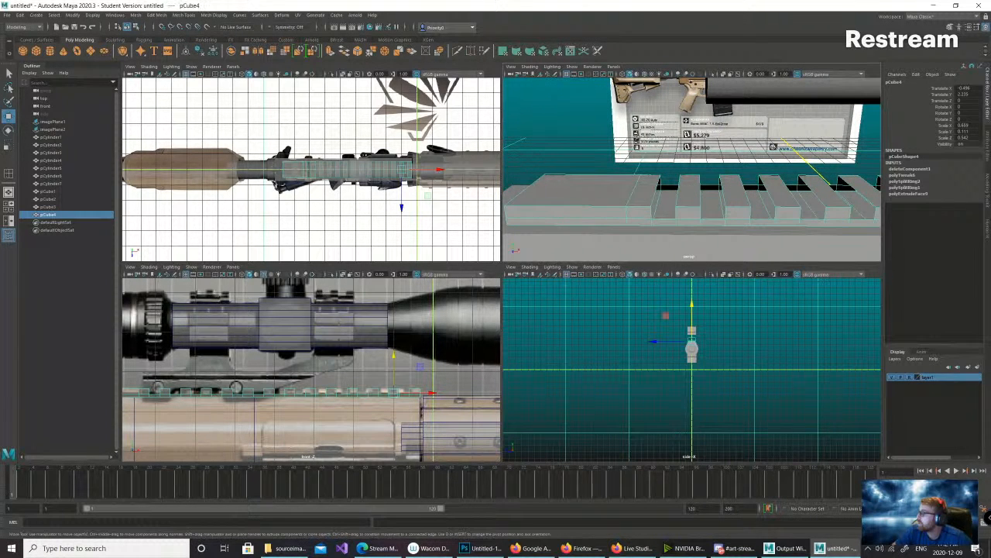
right_click(675, 217, "shift")
right_click_drag(731, 218, 731, 218, "shift")
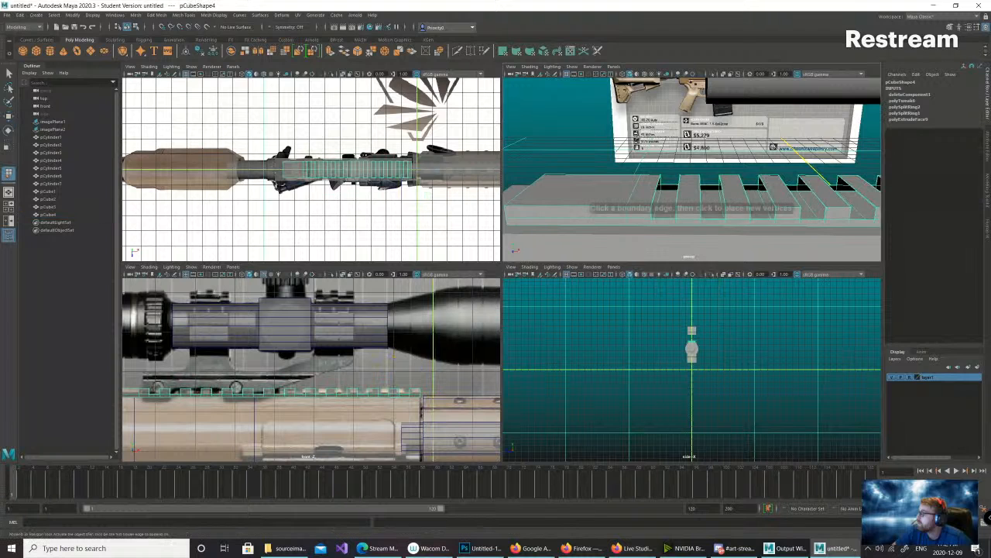
left_click(677, 204)
left_click(677, 204)
left_click(656, 205)
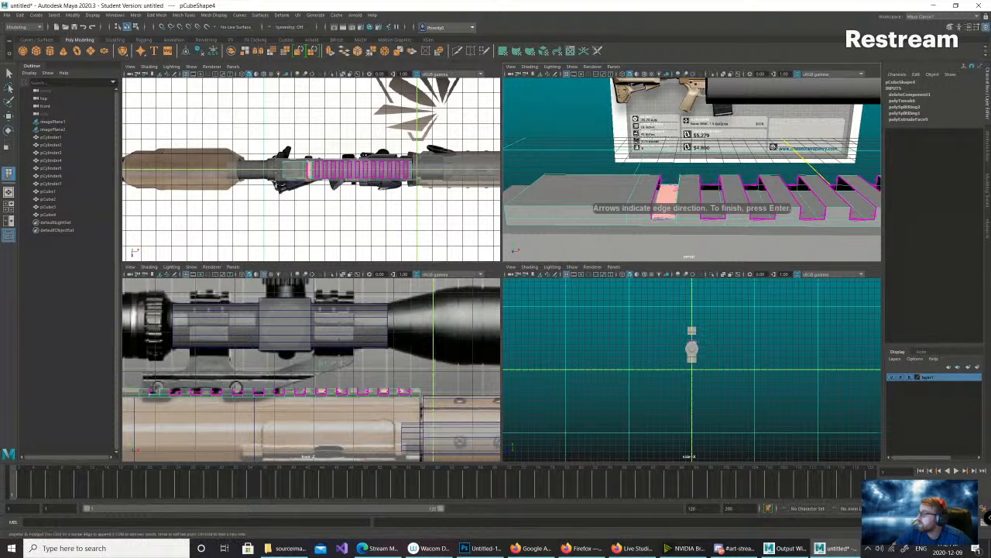
key("Return")
- Append faces for the first slot's two side walls, on the solid block and on the facing tooth
key("g")
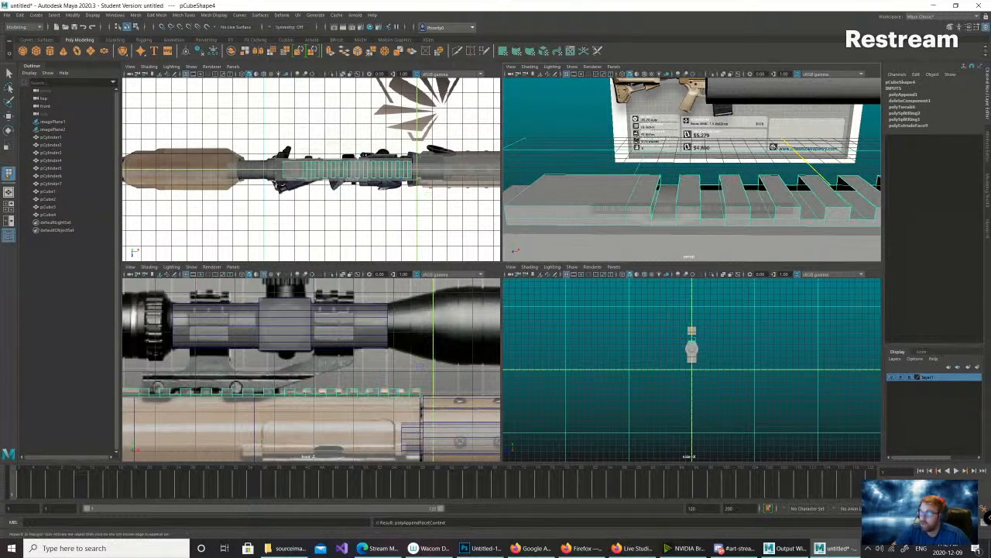
left_click_drag(743, 167, 660, 193, "alt")
scroll(692, 182, "up", 3)
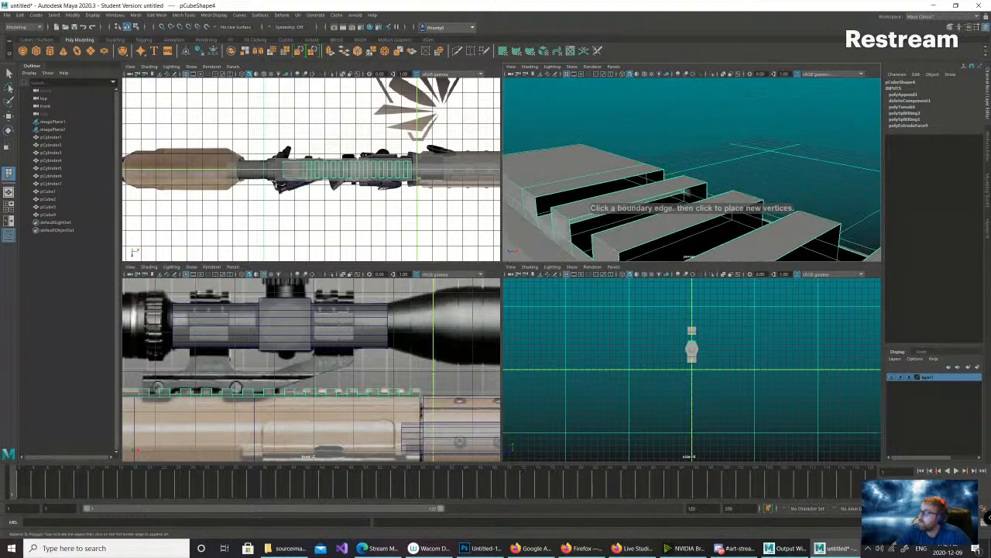
middle_click_drag(660, 192, 814, 192, "alt")
scroll(813, 192, "up", 3)
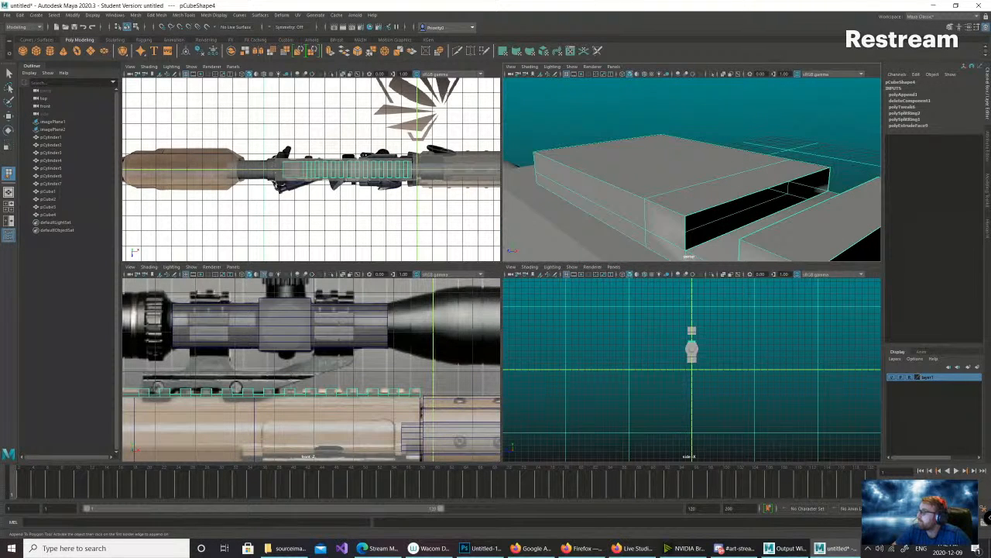
left_click(818, 191)
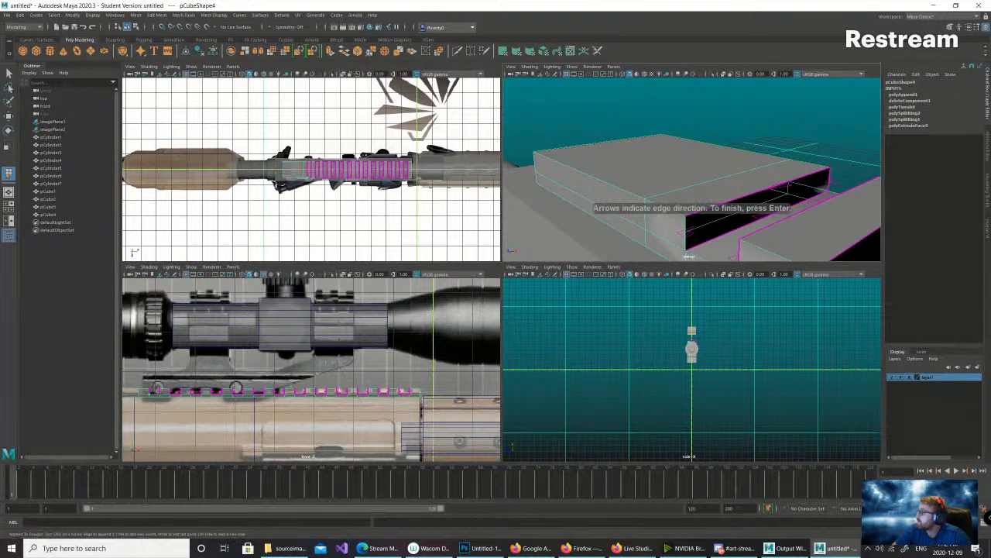
left_click(682, 211)
key("Return")
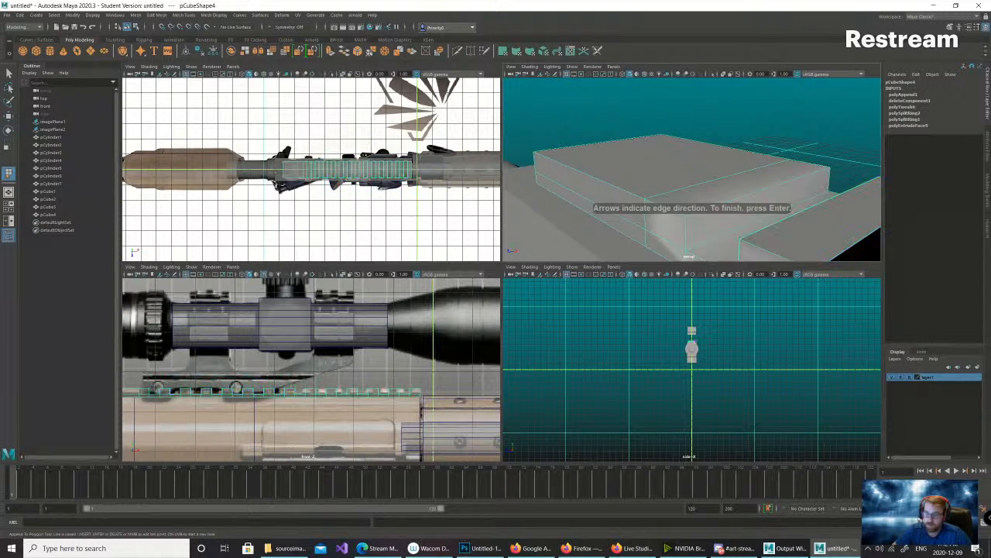
left_click_drag(682, 211, 790, 200, "alt")
left_click(792, 202)
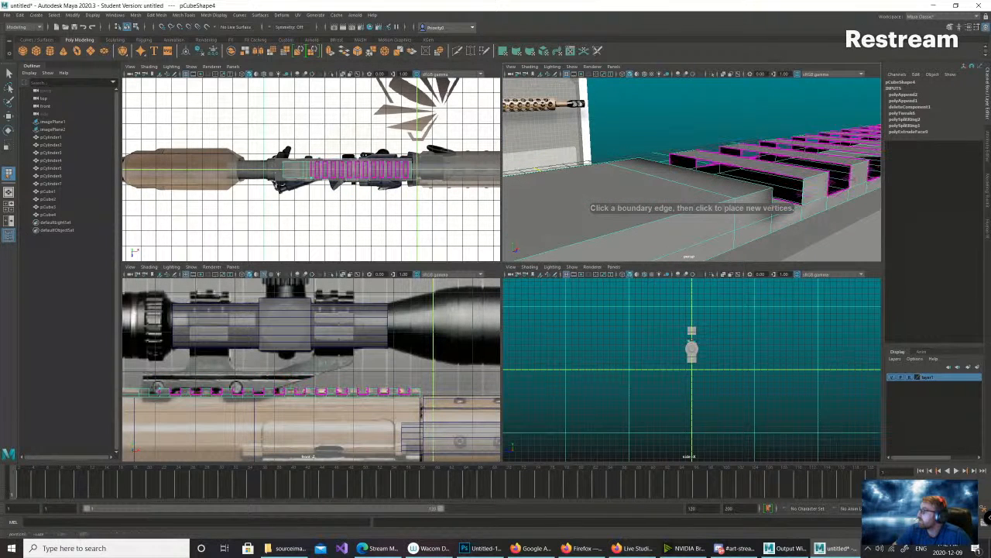
left_click(784, 176)
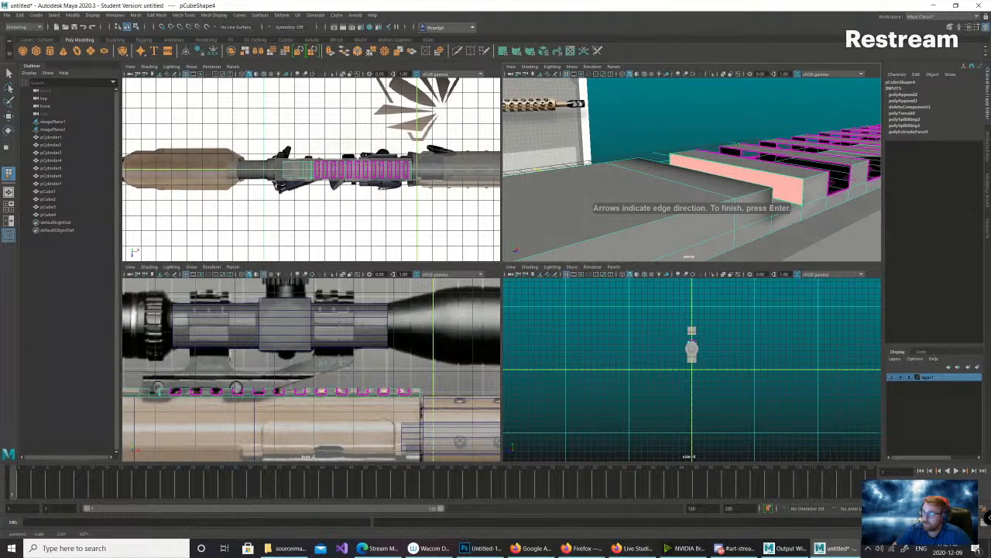
key("Return")
- Append a face between the lower boundary edges of the rail's second slot to close its floor
left_click_drag(784, 175, 720, 179, "alt")
middle_click_drag(763, 175, 659, 186, "alt")
left_click_drag(659, 186, 675, 210, "alt")
left_click(594, 226)
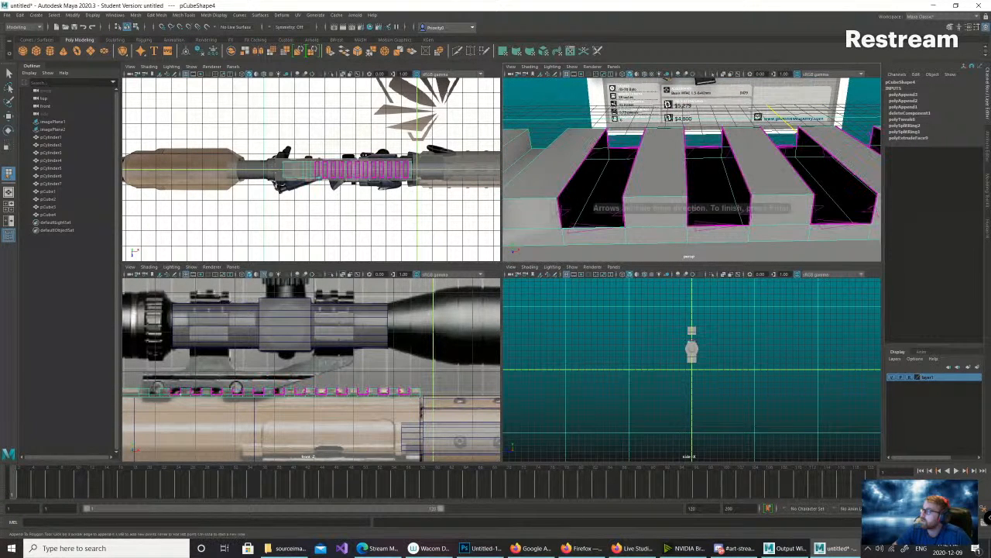
left_click(622, 148)
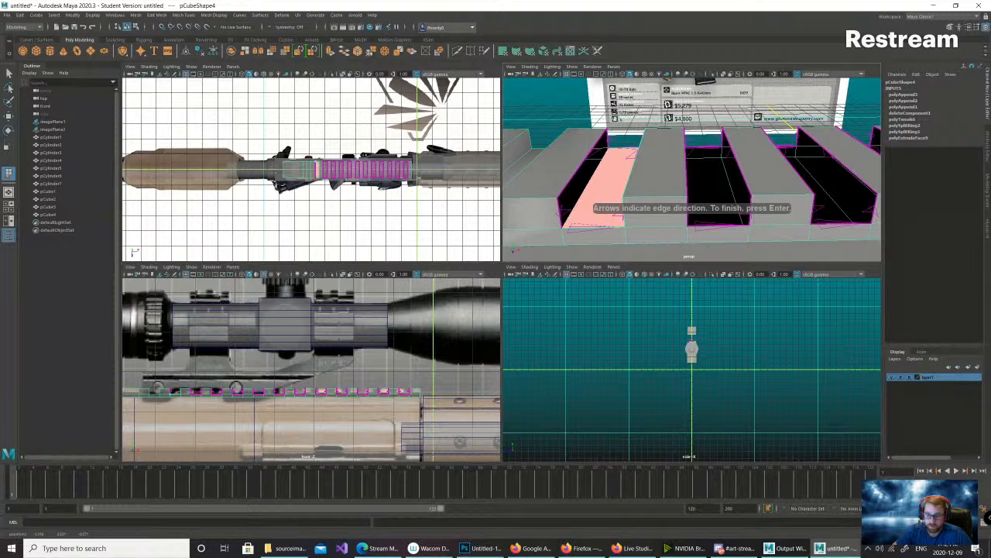
key("Return")
- Close the two open tooth walls on either side of the second slot with appended faces
left_click(585, 188)
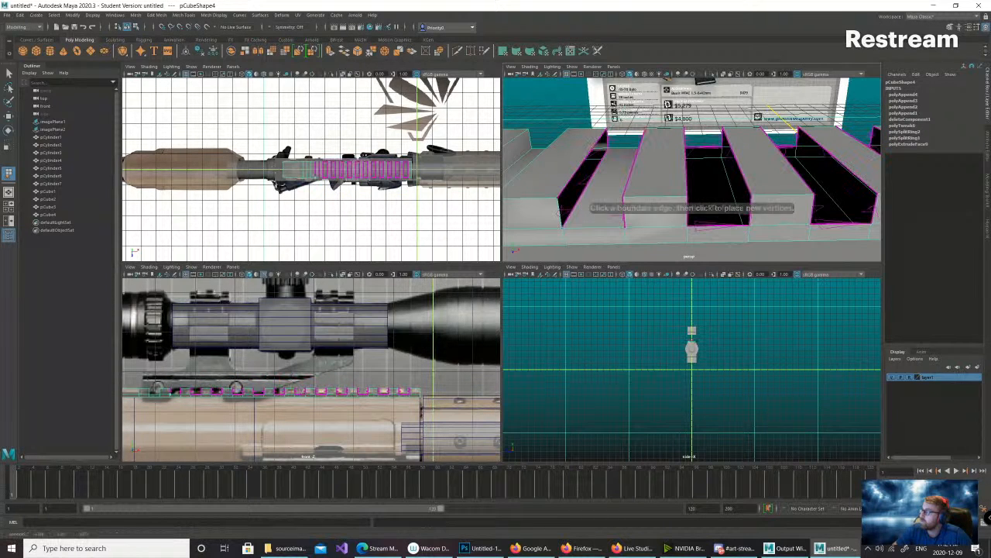
left_click(583, 165)
key("Return")
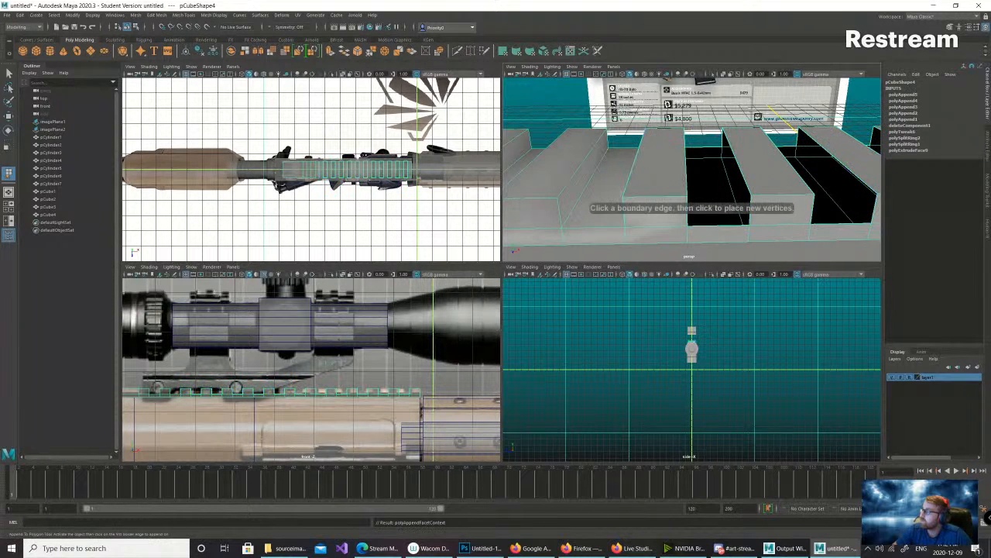
left_click_drag(658, 166, 747, 172, "alt")
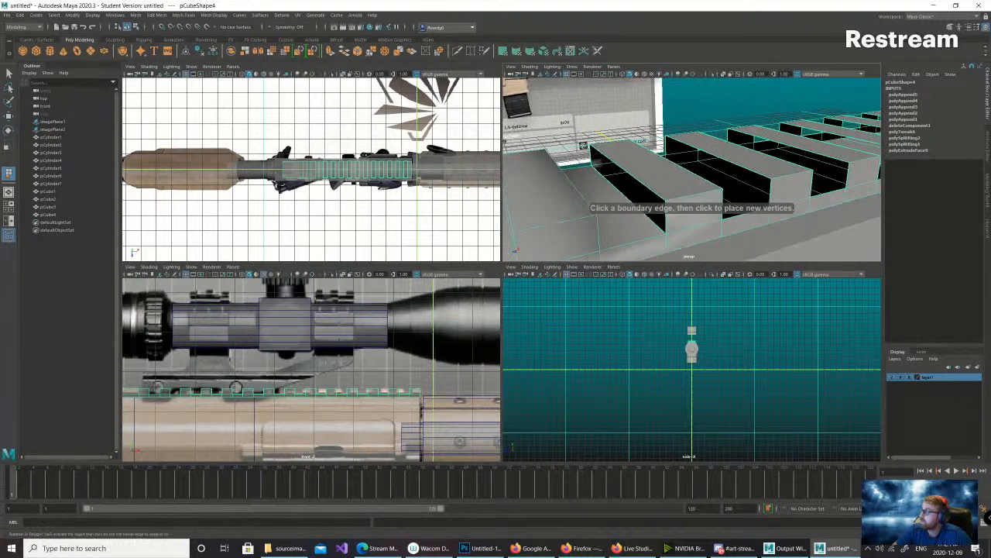
left_click(633, 203)
left_click(629, 174)
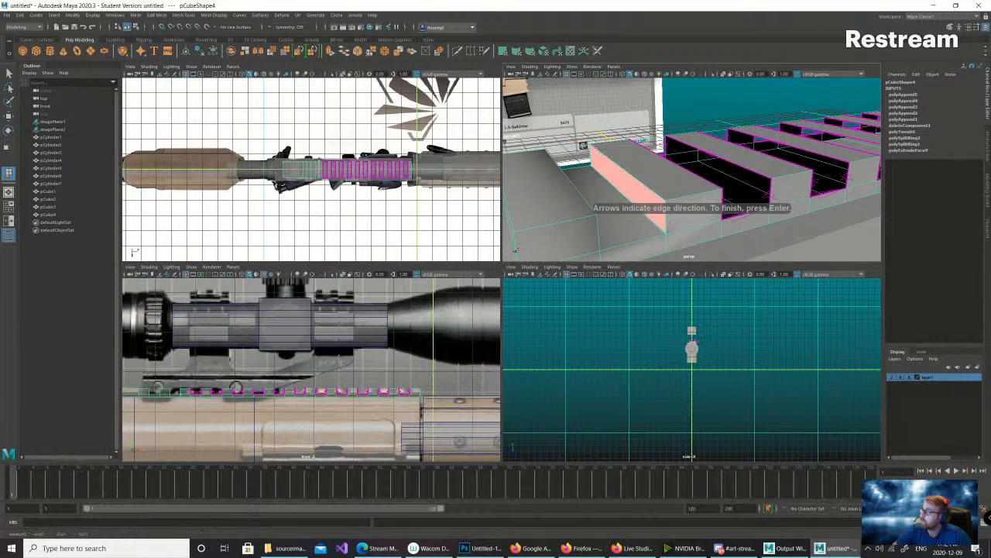
key("Return")
- Append a face across the bottom of the rail's third slot to close its floor
left_click_drag(697, 174, 600, 167, "alt")
scroll(714, 224, "up", 3)
scroll(714, 223, "down", 4)
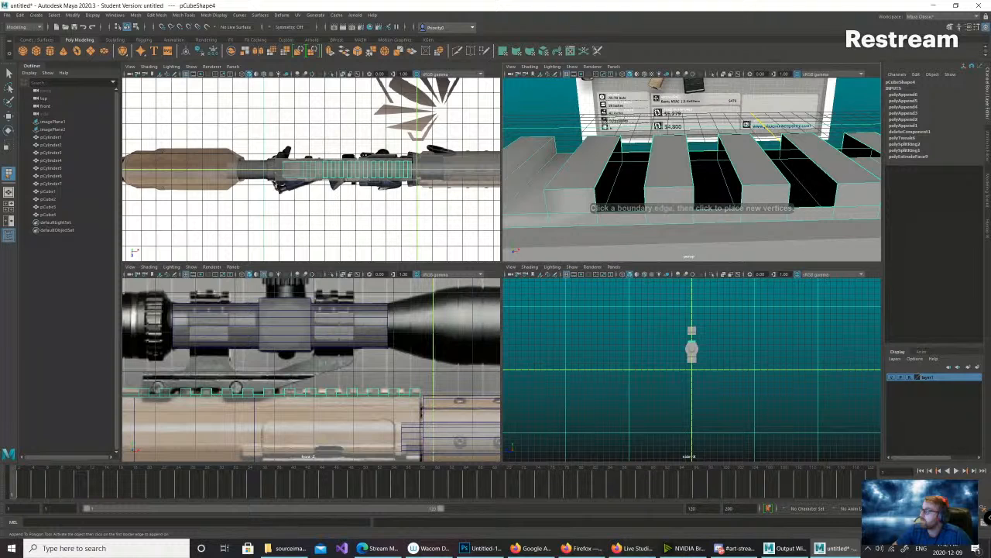
left_click(622, 209)
left_click(635, 154)
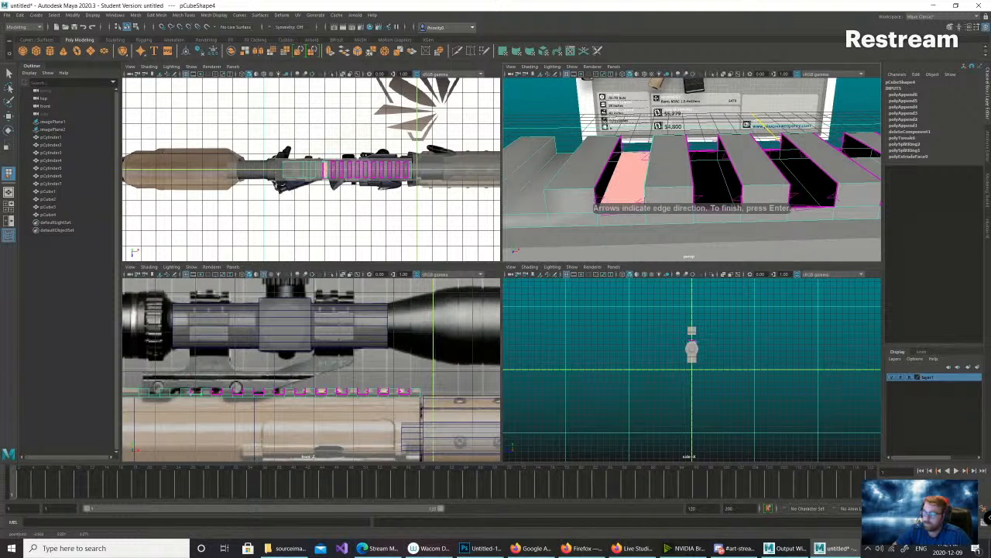
key("Return")
- Append faces to both open tooth walls facing into the third slot
left_click(717, 205)
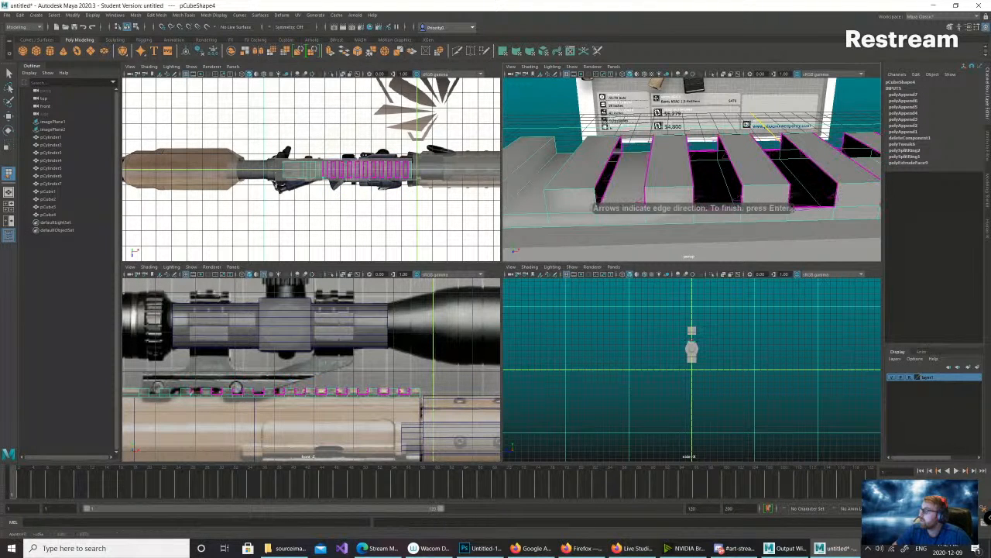
left_click(608, 172)
key("Return")
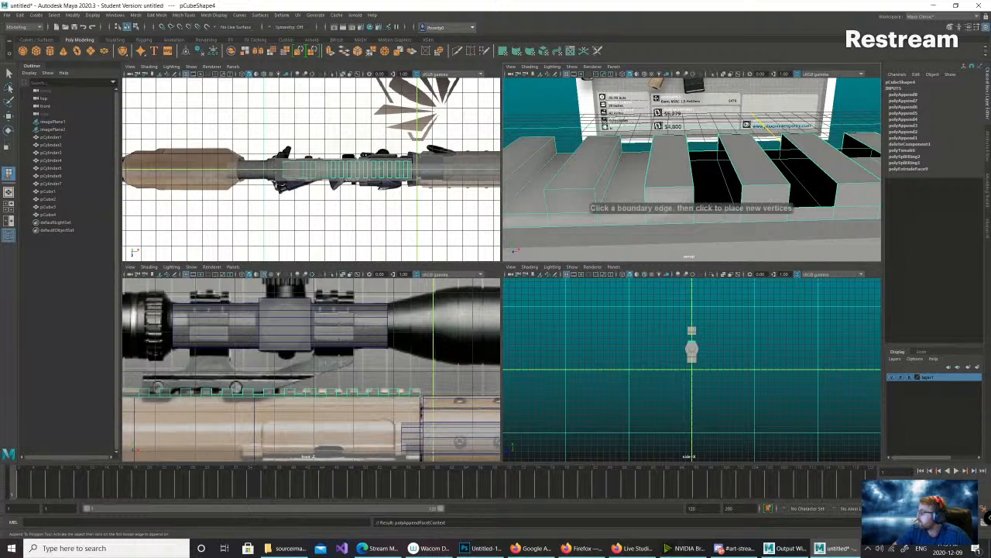
left_click_drag(620, 171, 735, 177, "alt")
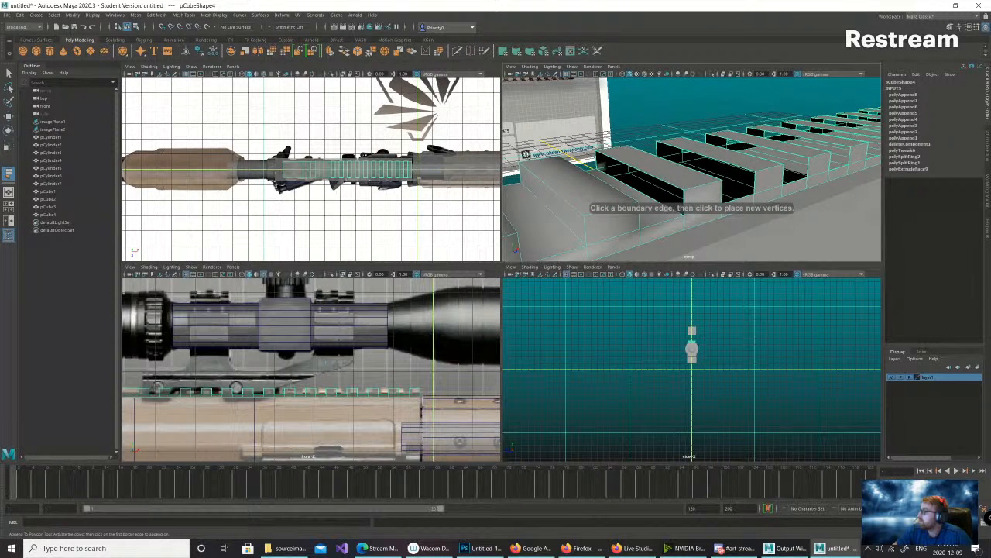
left_click(649, 175)
left_click(642, 189)
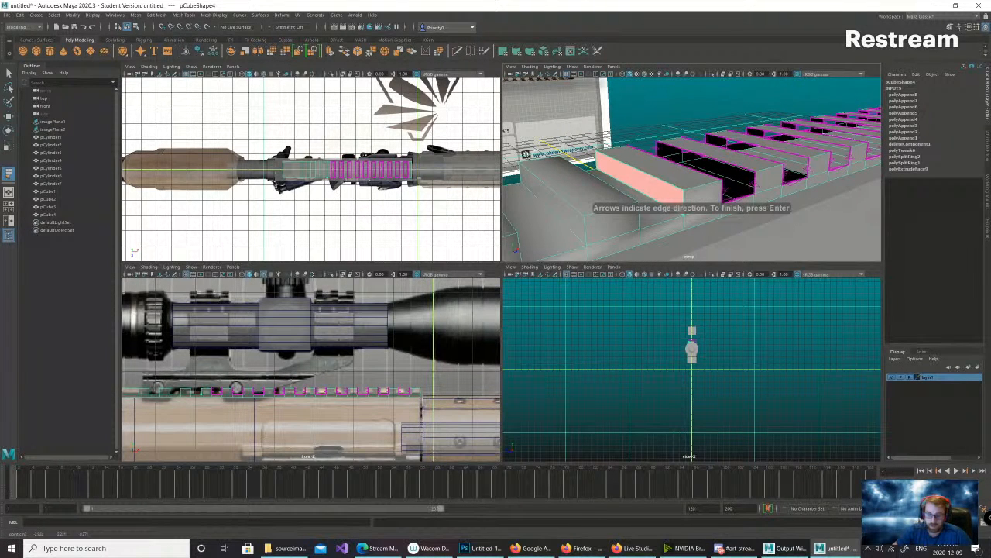
key("Return")
- Fill the floor of the rail's fourth slot with an appended face
left_click_drag(643, 189, 616, 189, "alt")
left_click_drag(681, 186, 580, 203, "alt")
right_click_drag(666, 193, 703, 193, "alt")
mouse_move(697, 194)
left_mouse_down("alt")
mouse_move(639, 171)
mouse_move(697, 201)
left_mouse_up("alt")
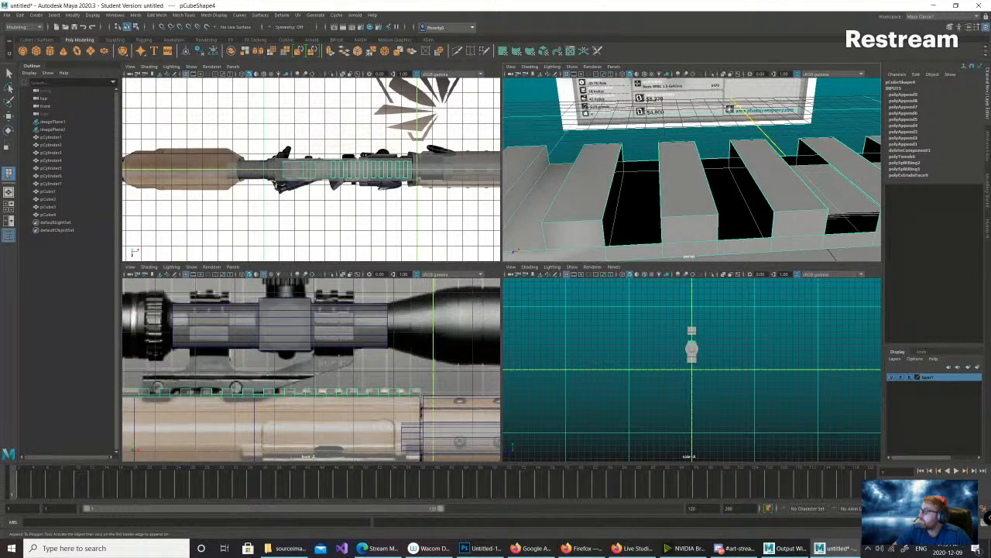
left_click(633, 243)
left_click(659, 232)
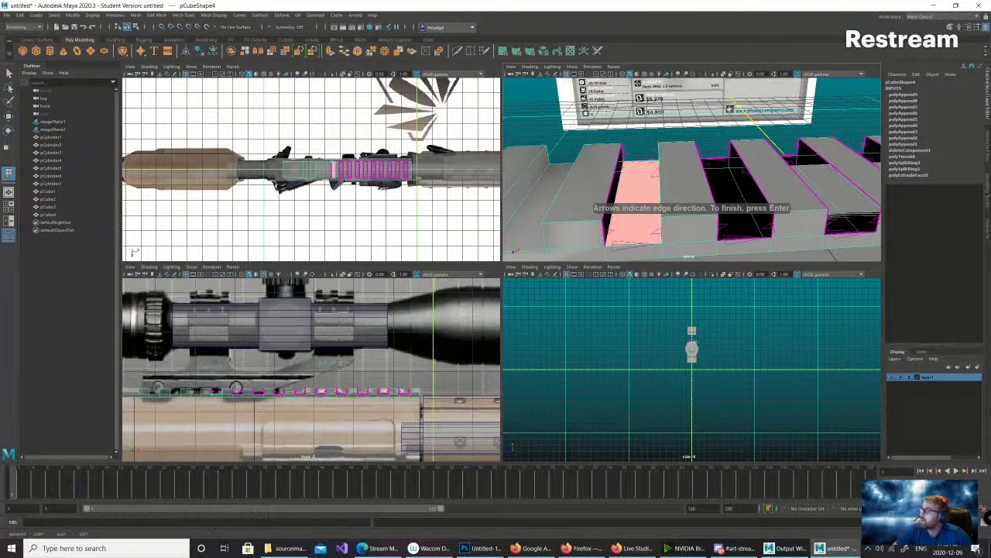
key("Return")
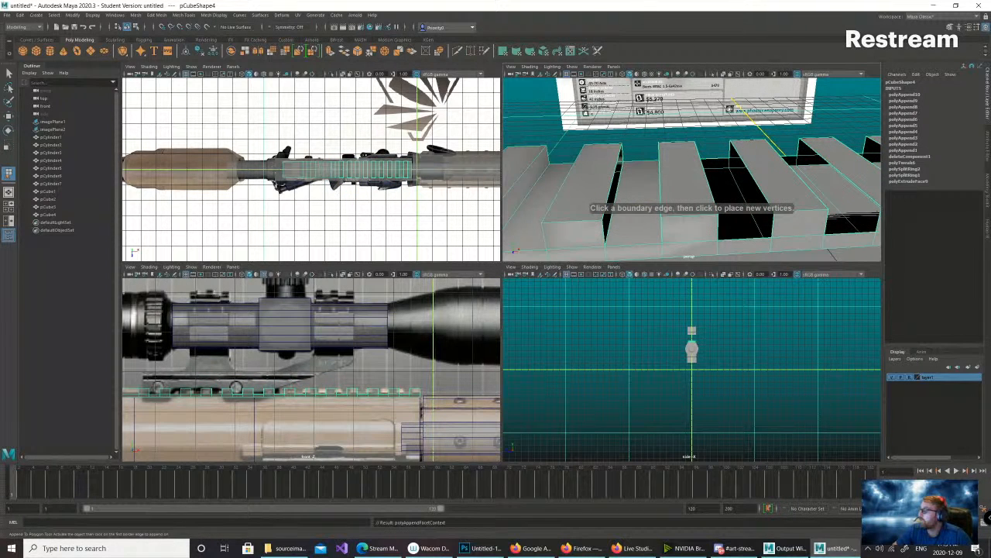
- Fill the two tooth walls bordering the fourth slot with appended faces
left_click(611, 188)
left_click(614, 203)
left_click_drag(620, 203, 674, 206, "alt")
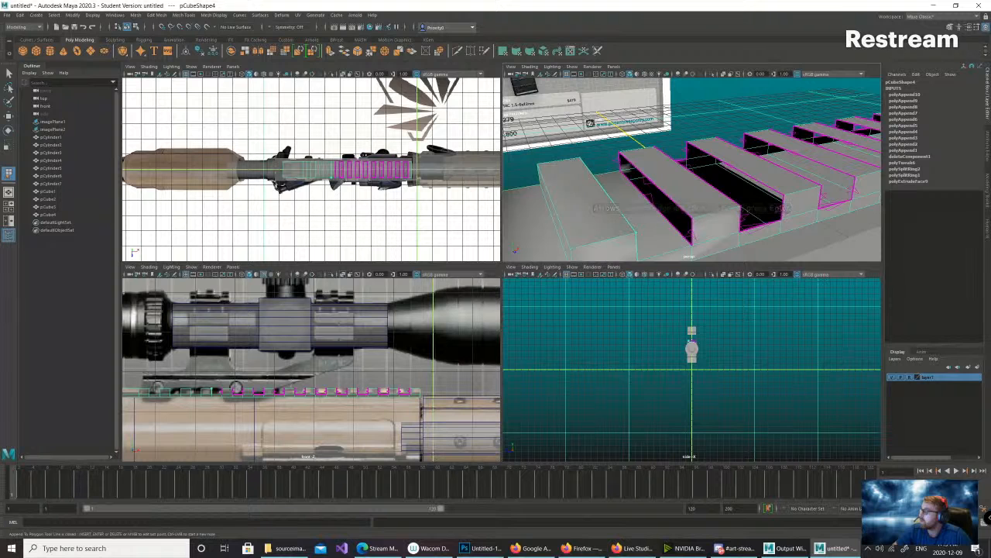
key("Return")
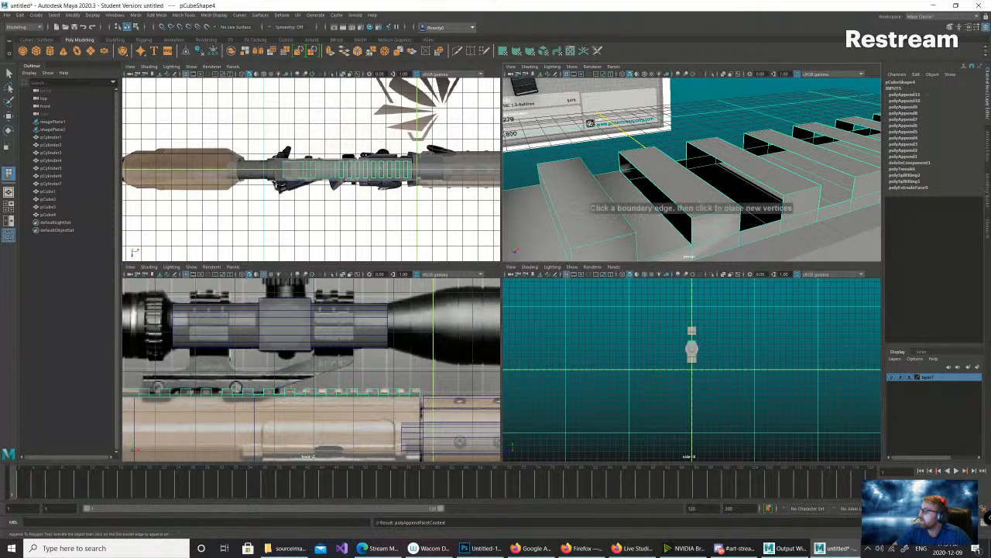
left_click(763, 183)
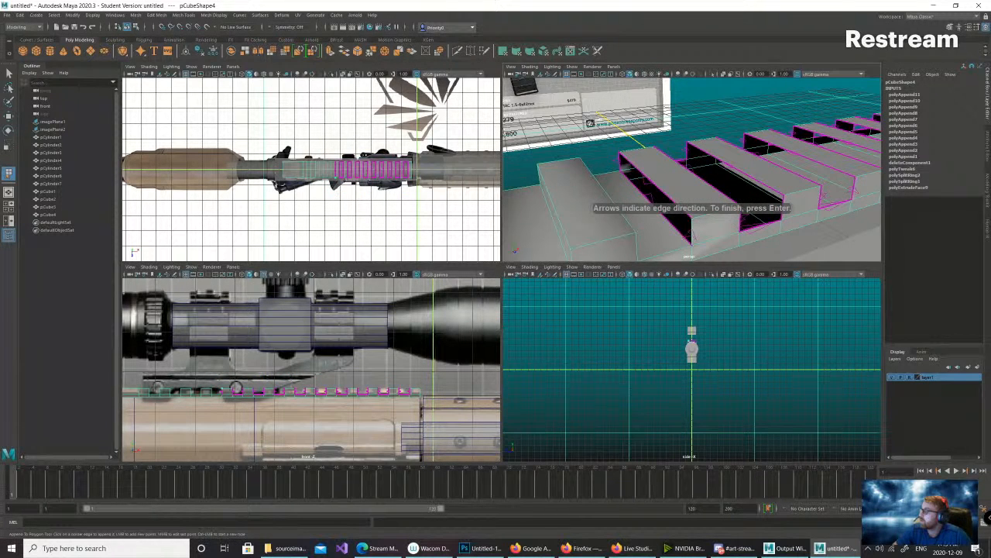
left_click(659, 203)
key("Return")
- Append a face to close the floor of the rail's fifth slot
left_click_drag(669, 199, 596, 193, "alt")
left_click(756, 210)
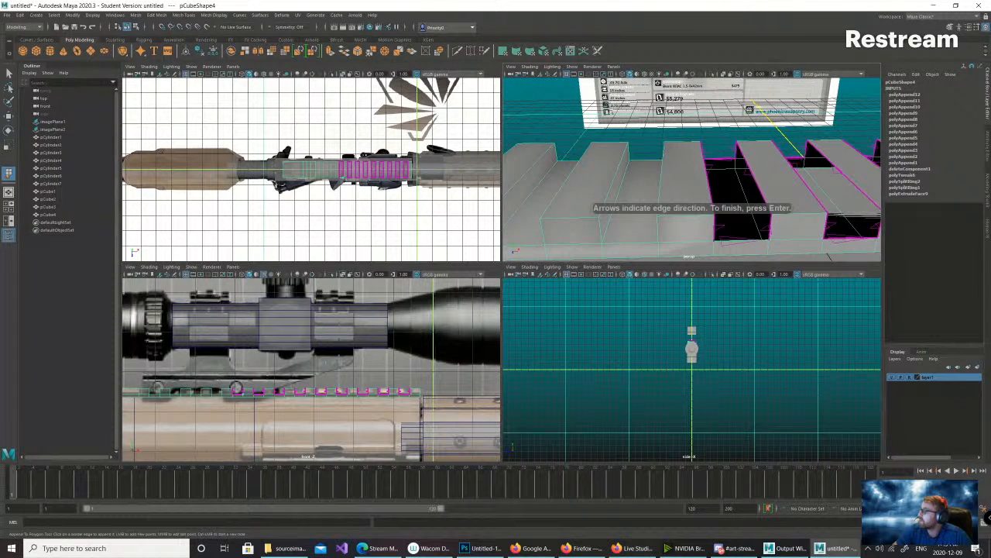
left_click(759, 220)
key("Return")
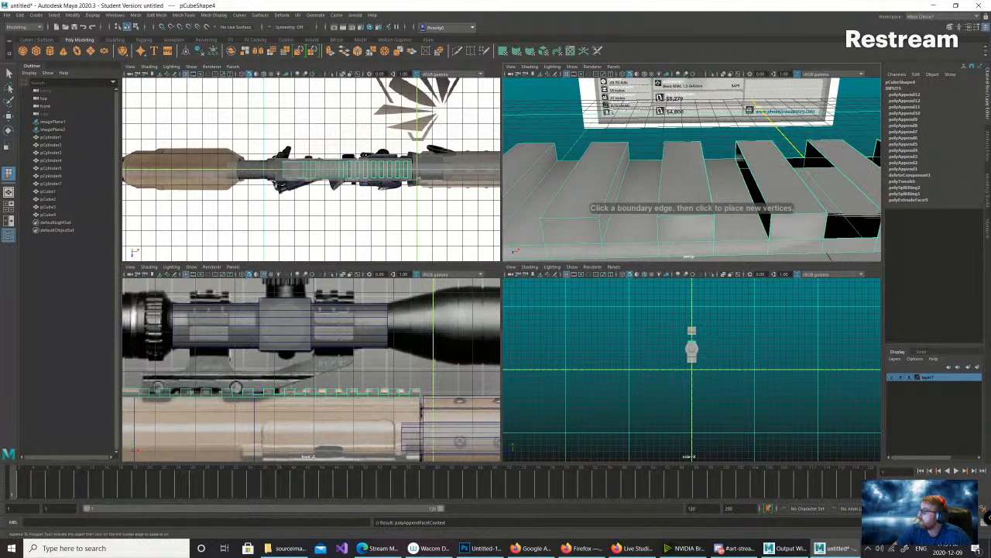
- Append faces to the two open tooth walls bordering the rail's fifth slot
left_click_drag(759, 220, 673, 235, "alt")
left_click(674, 225)
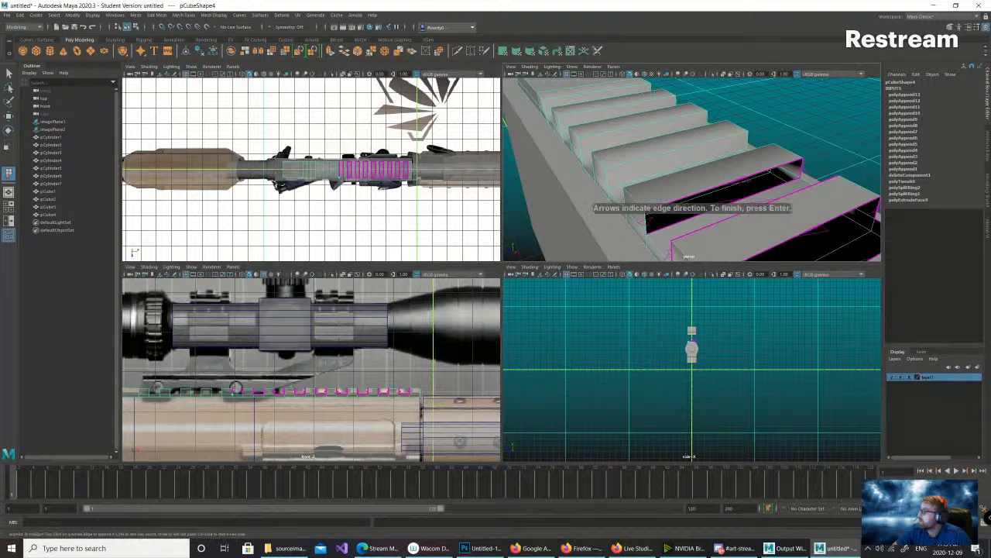
left_click(675, 204)
mouse_move(681, 209)
left_mouse_down("alt")
mouse_move(801, 213)
mouse_move(643, 208)
mouse_move(697, 203)
mouse_move(674, 205)
left_mouse_up("alt")
key("Return")
key("g")
left_click(781, 211)
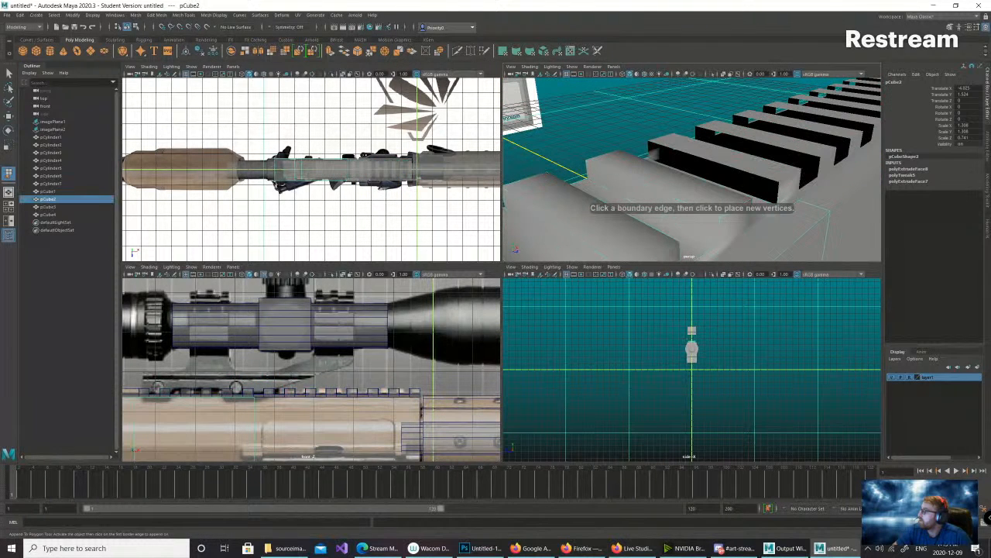
key("ctrl+z")
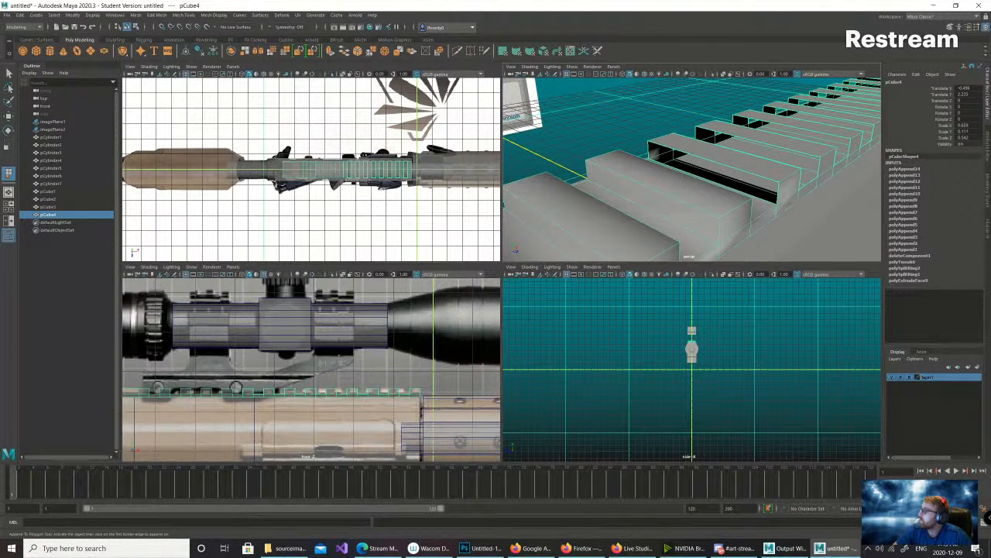
left_click(777, 195)
left_click(649, 150)
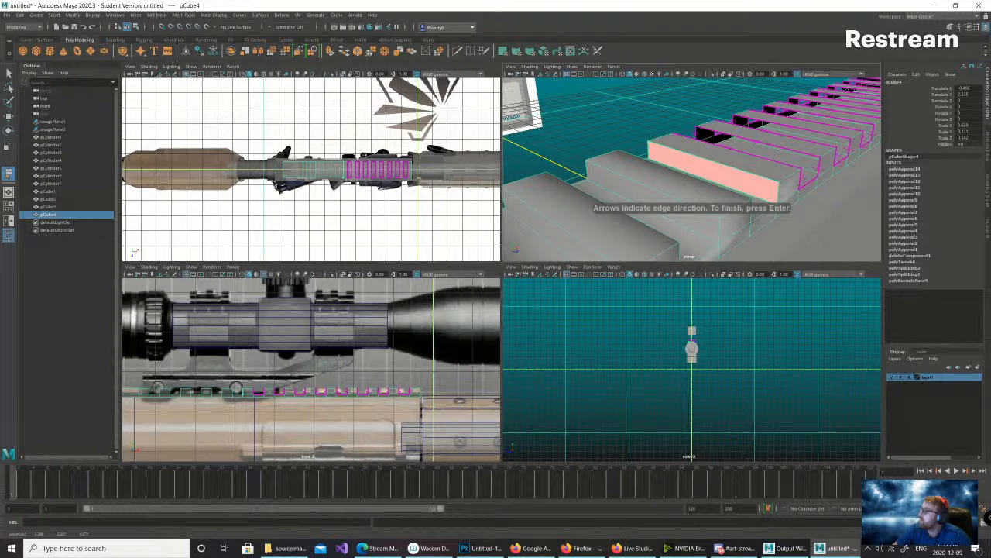
key("Return")
- Append a face to the first open tooth wall of the rail's sixth slot
left_click_drag(697, 159, 566, 161, "alt")
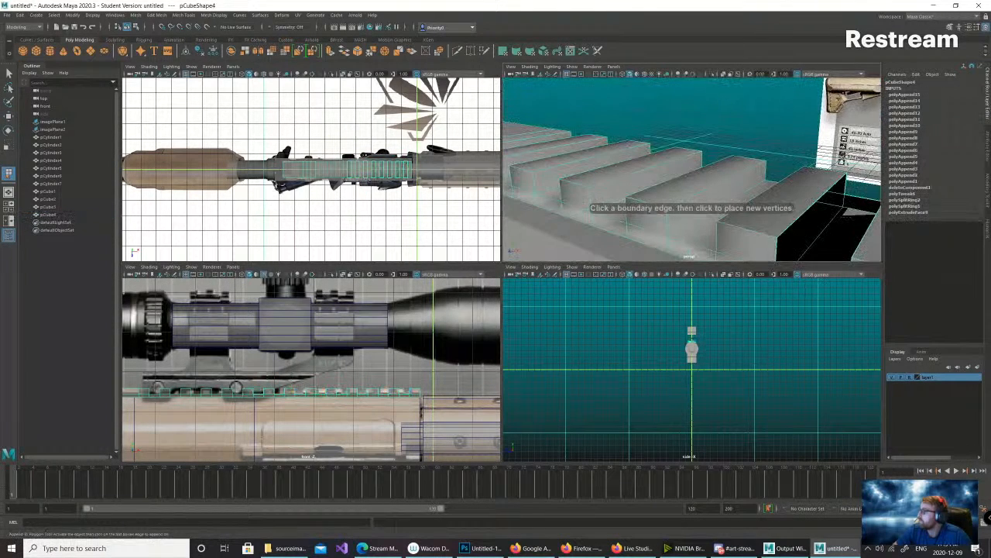
right_click_drag(666, 166, 619, 167, "alt")
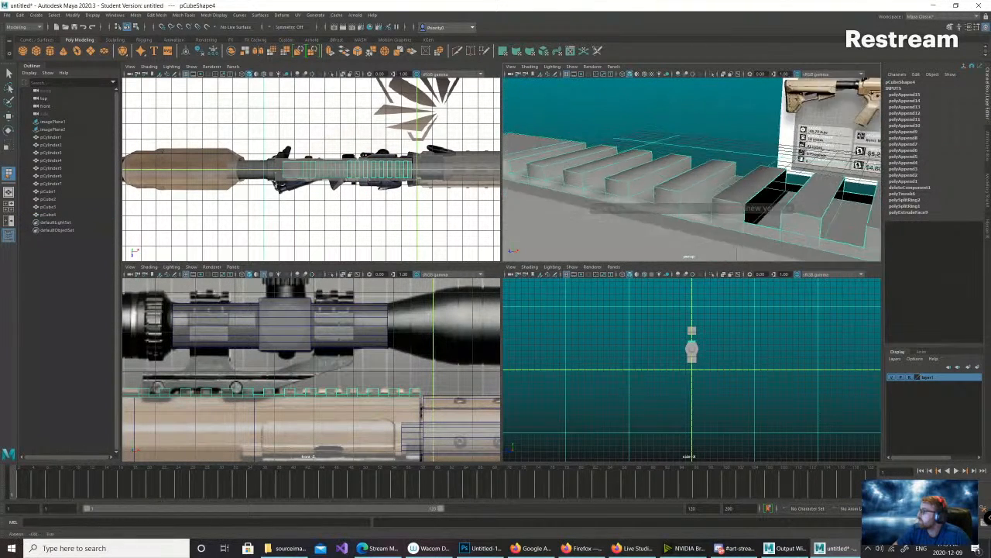
left_click_drag(682, 162, 709, 186, "alt")
middle_click_drag(728, 182, 658, 182, "alt")
right_click_drag(666, 178, 712, 178, "alt")
left_click_drag(713, 178, 670, 180, "alt")
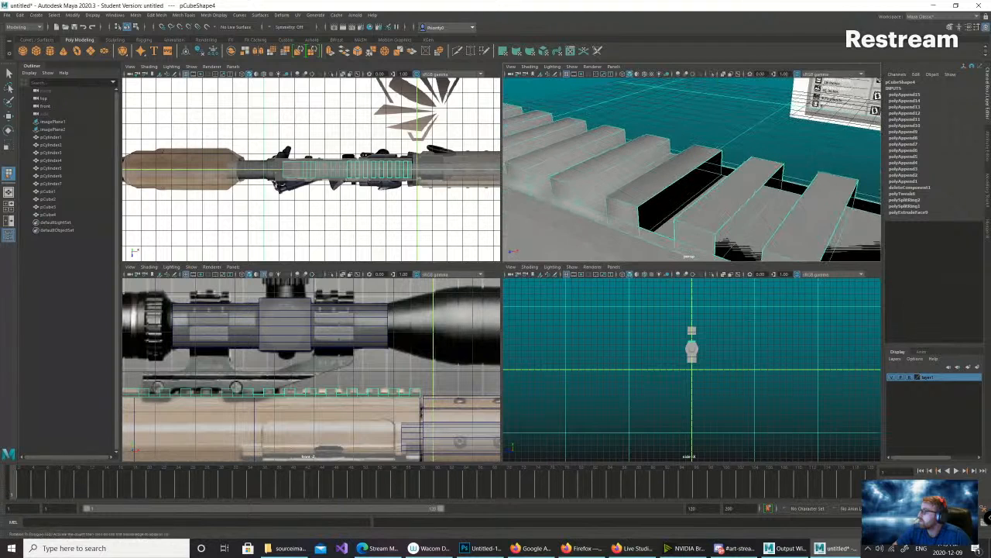
left_click(679, 179)
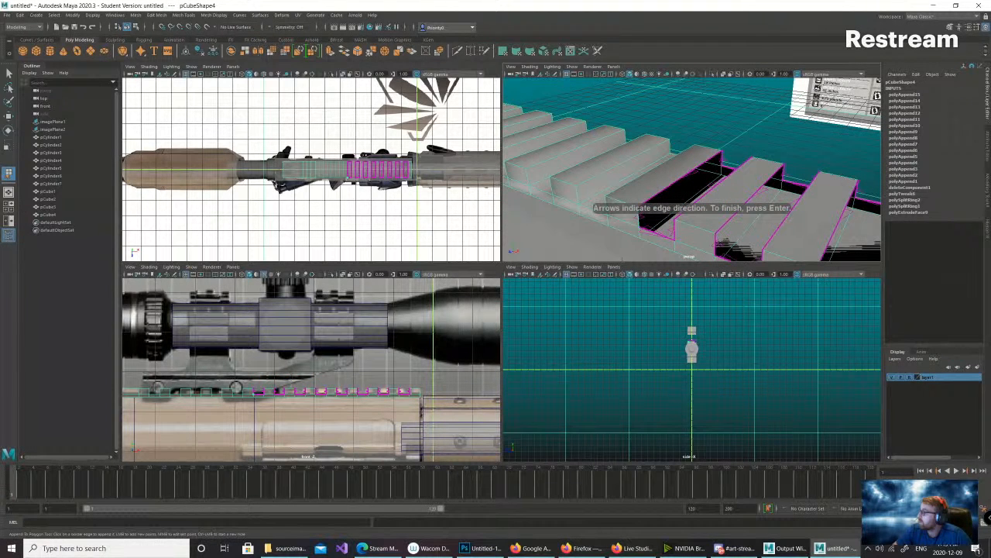
key("Return")
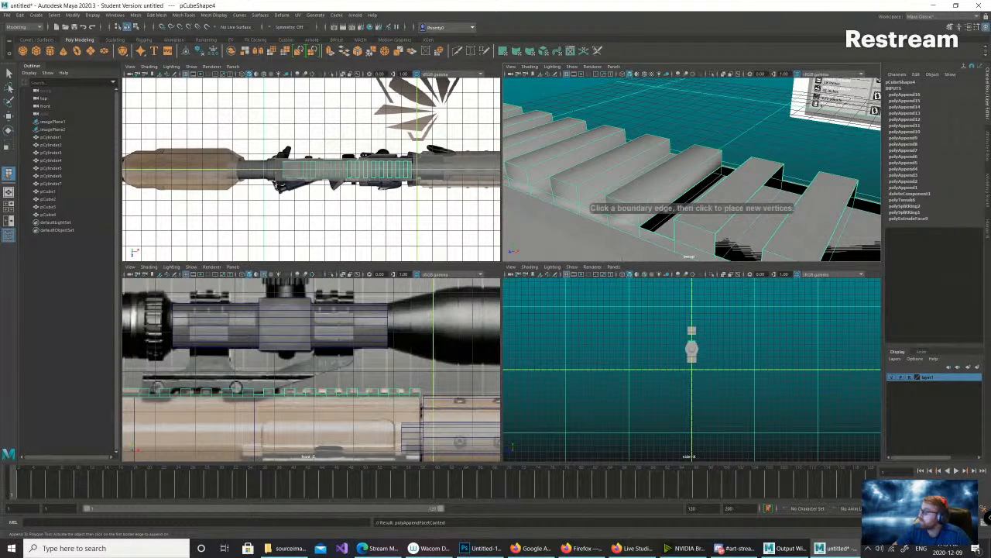
- Fill the sixth slot's floor and its remaining open tooth wall with appended faces
left_click(657, 232)
left_click(736, 169)
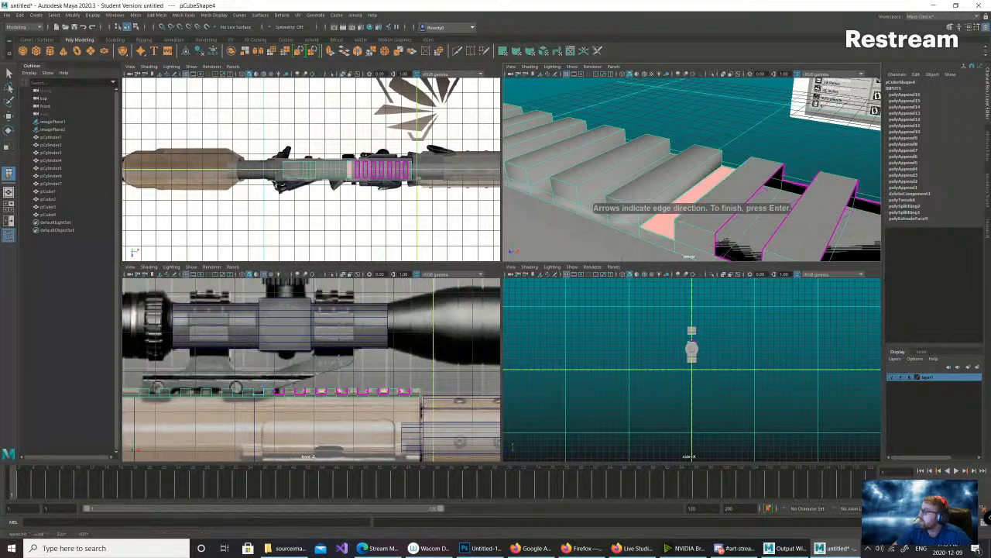
left_click_drag(736, 172, 814, 172, "alt")
key("Return")
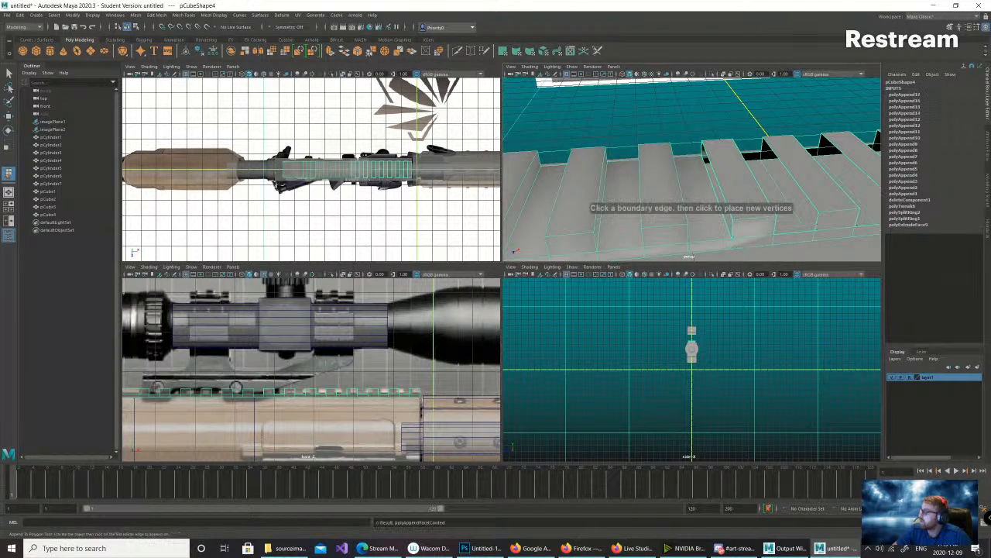
left_click(728, 211)
left_click(722, 205)
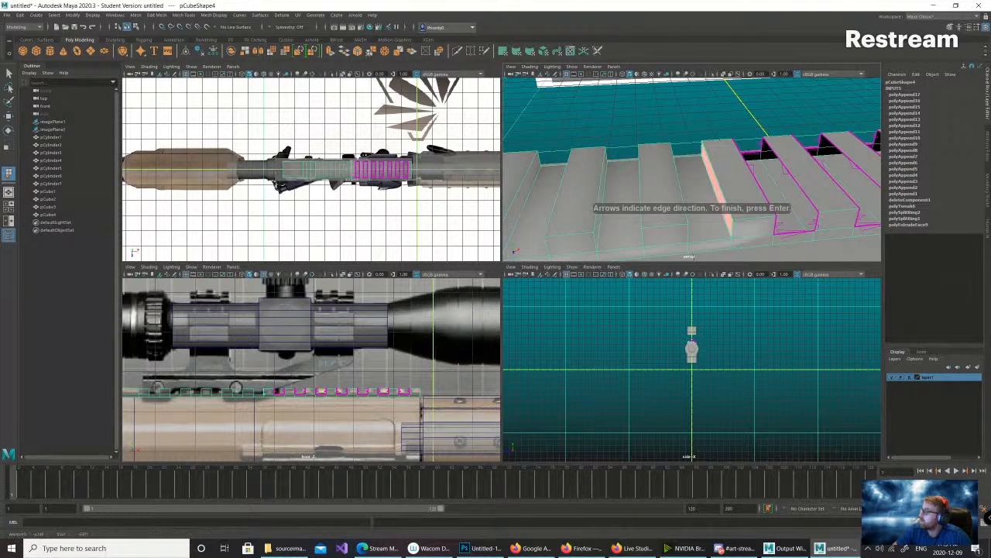
key("Return")
- Append a face across the floor of the rail's seventh slot
left_click_drag(721, 206, 697, 211, "alt")
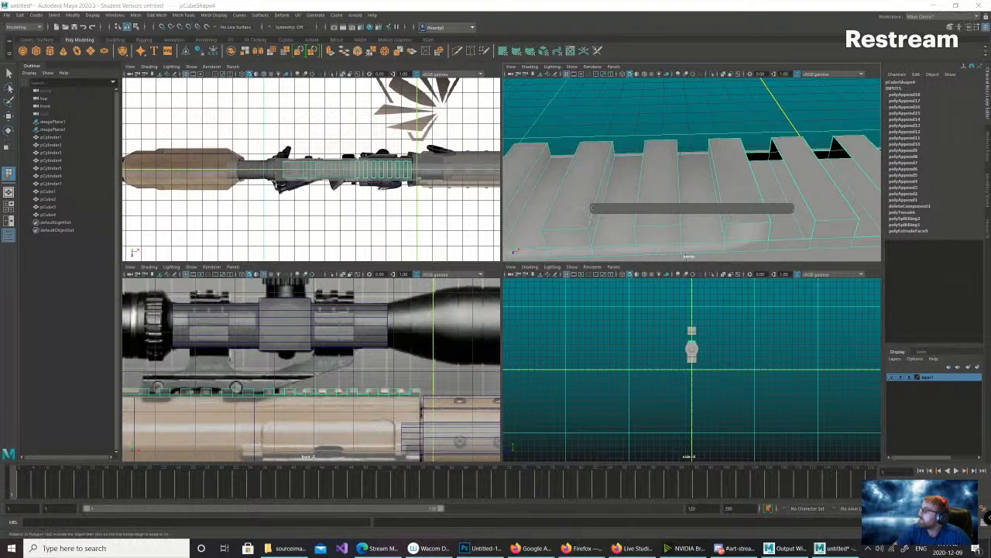
scroll(697, 210, "up", 5)
scroll(697, 210, "down", 6)
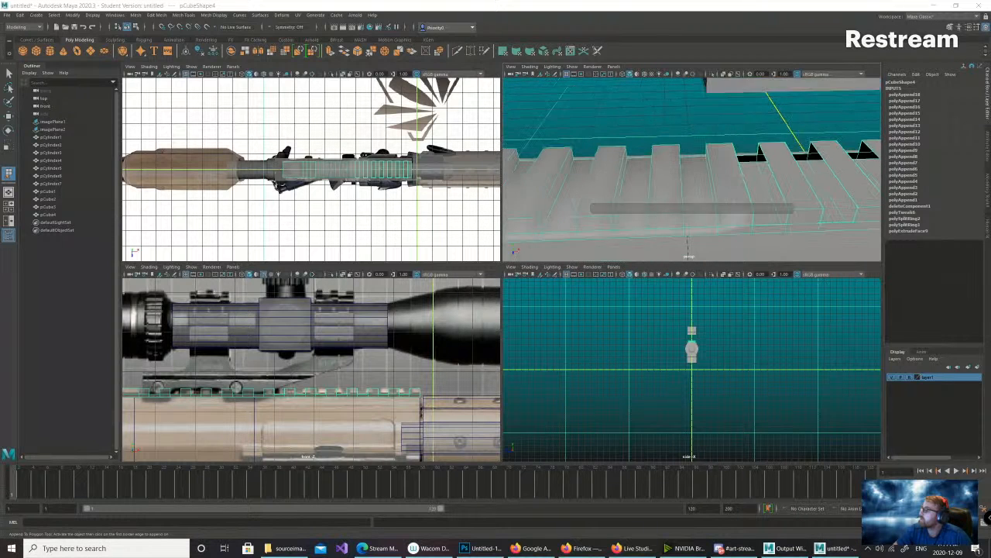
scroll(697, 210, "up", 2)
middle_click_drag(697, 210, 624, 206, "alt")
scroll(692, 170, "up", 5)
scroll(692, 170, "down", 8)
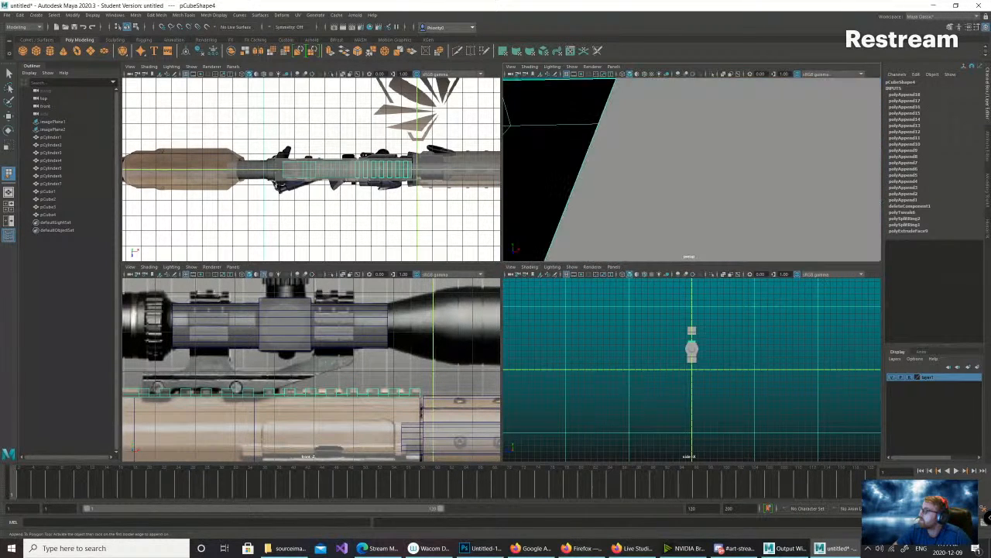
scroll(692, 170, "up", 7)
scroll(692, 170, "down", 3)
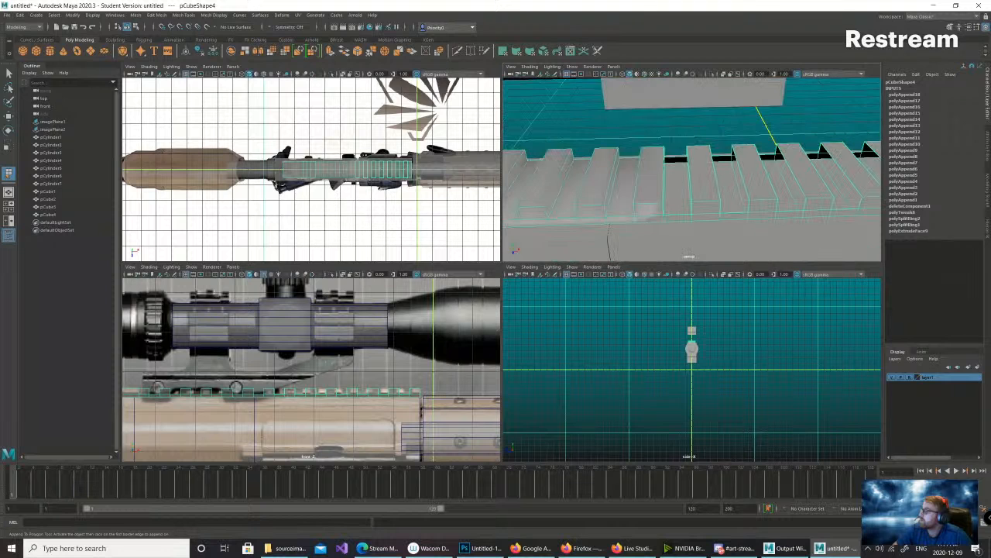
left_click(689, 183)
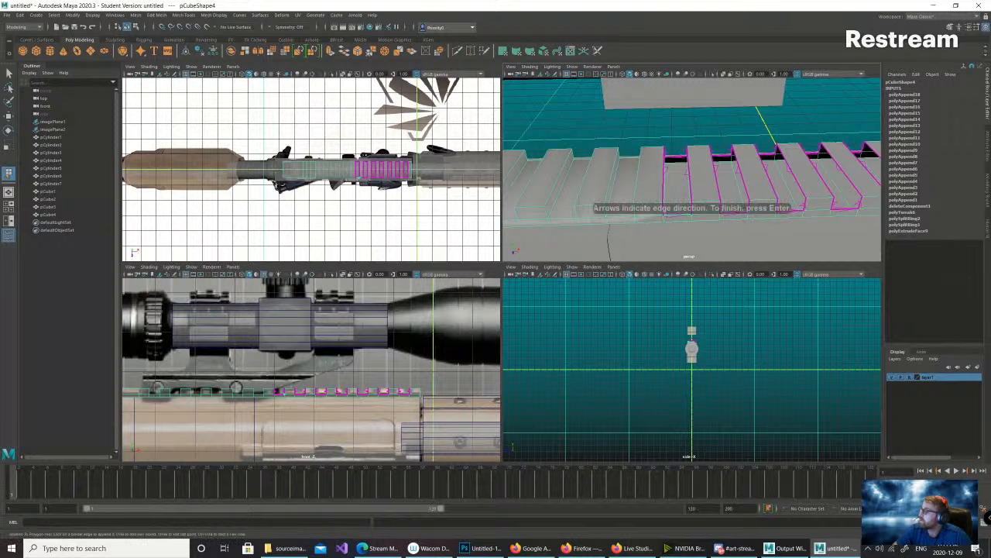
left_click(663, 183)
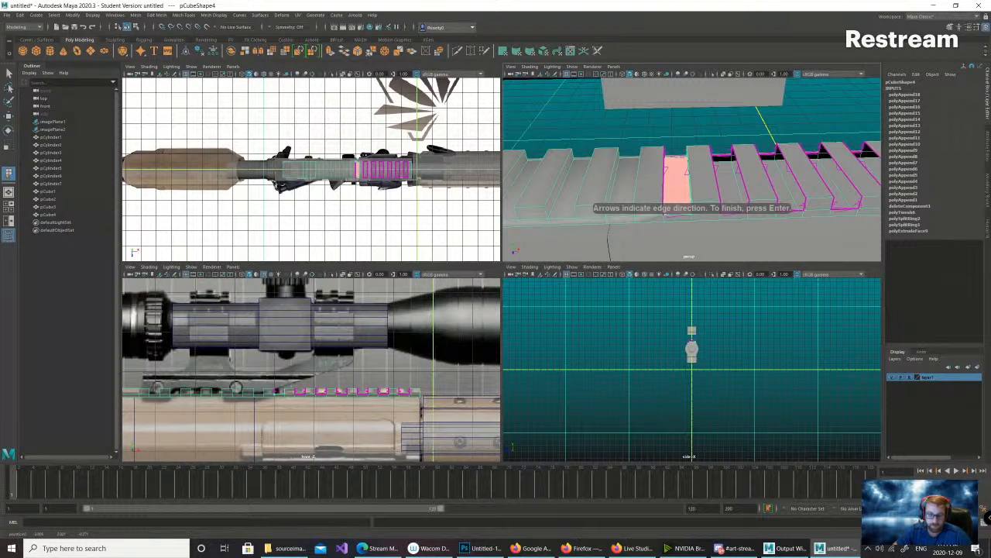
key("Return")
- Close the first open tooth wall of the seventh slot with an appended face
left_click_drag(682, 183, 611, 176, "alt")
left_click_drag(514, 192, 628, 193, "alt")
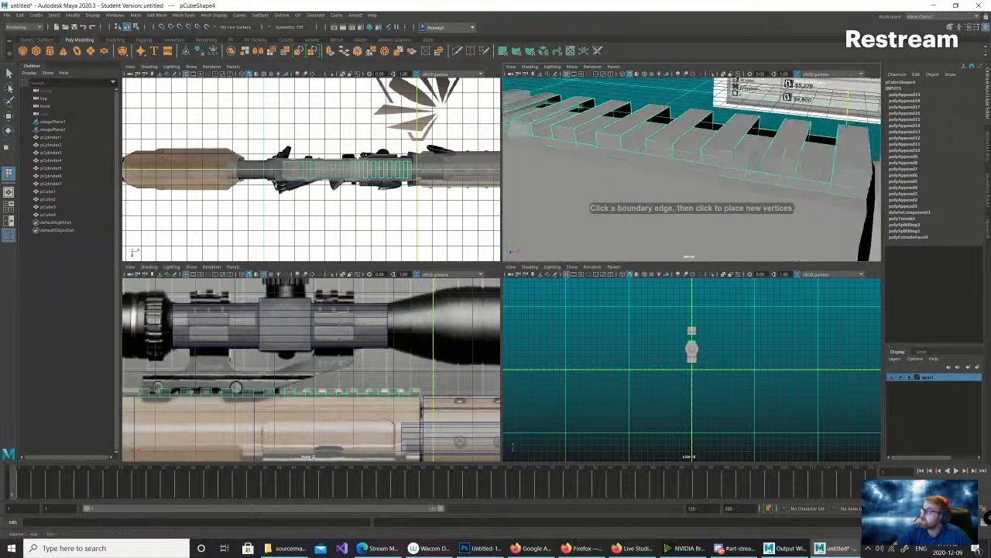
scroll(691, 171, "up", 6)
scroll(692, 169, "down", 5)
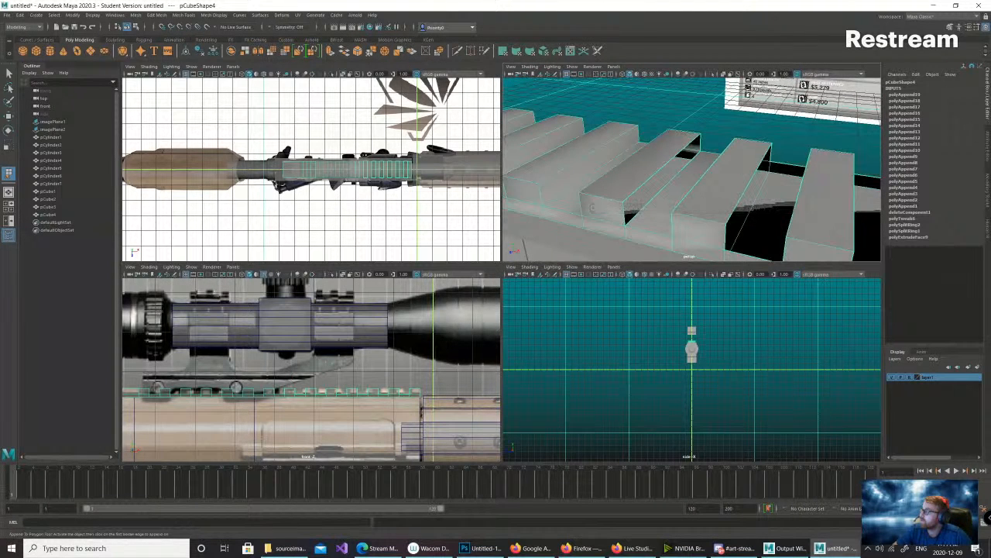
left_click(671, 227)
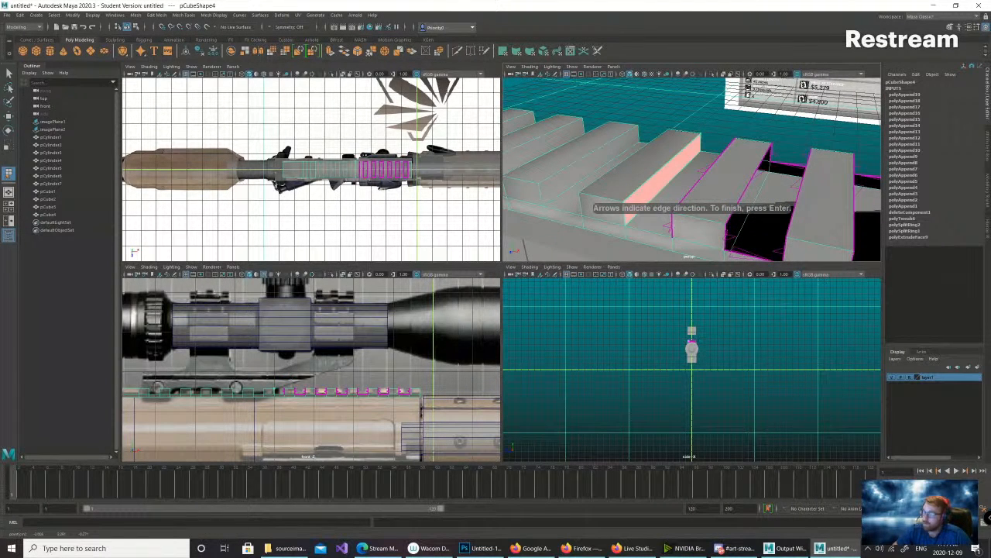
key("Return")
- Close the opposite tooth wall of the seventh slot with an appended face
left_click_drag(791, 185, 852, 189, "alt")
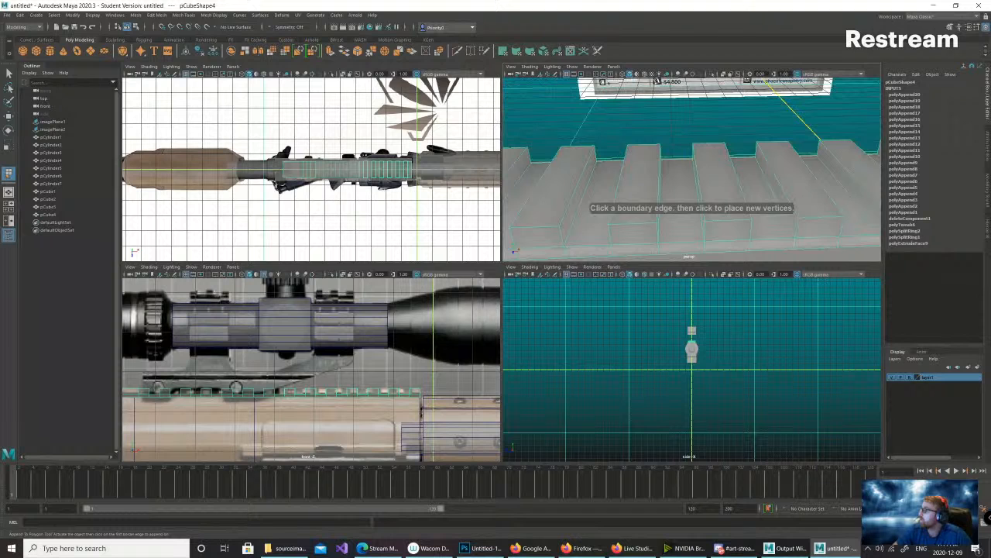
scroll(759, 159, "up", 5)
right_click_drag(759, 159, 717, 159)
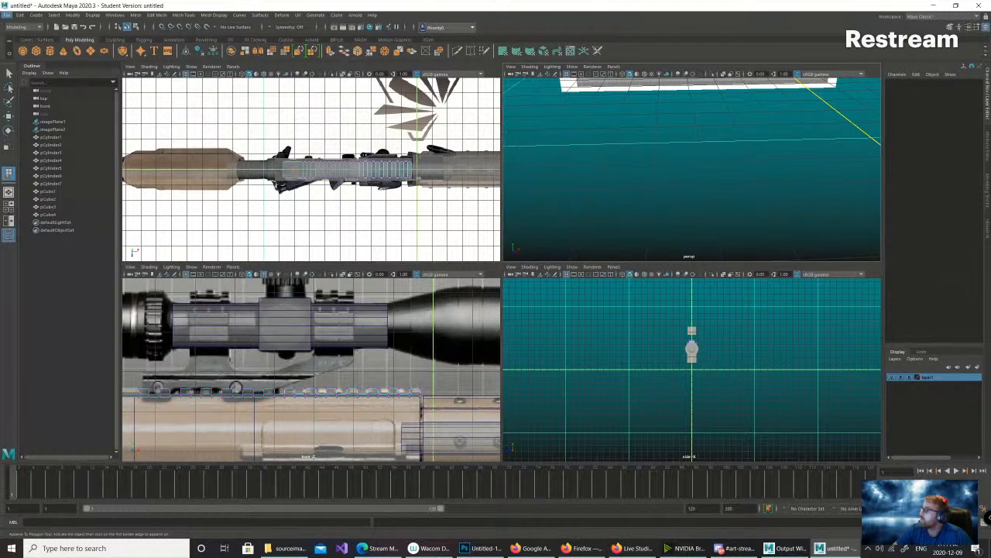
scroll(691, 169, "down", 3)
right_click_drag(737, 171, 775, 159)
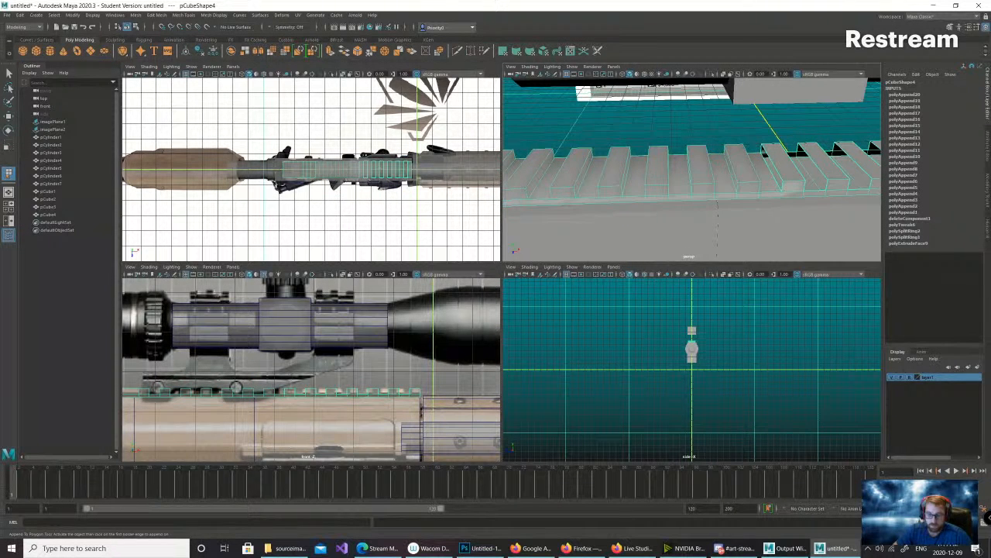
scroll(692, 168, "down", 3)
scroll(692, 169, "up", 2)
left_click_drag(691, 182, 724, 194, "alt")
right_click_drag(691, 182, 770, 182, "alt")
left_click(685, 199)
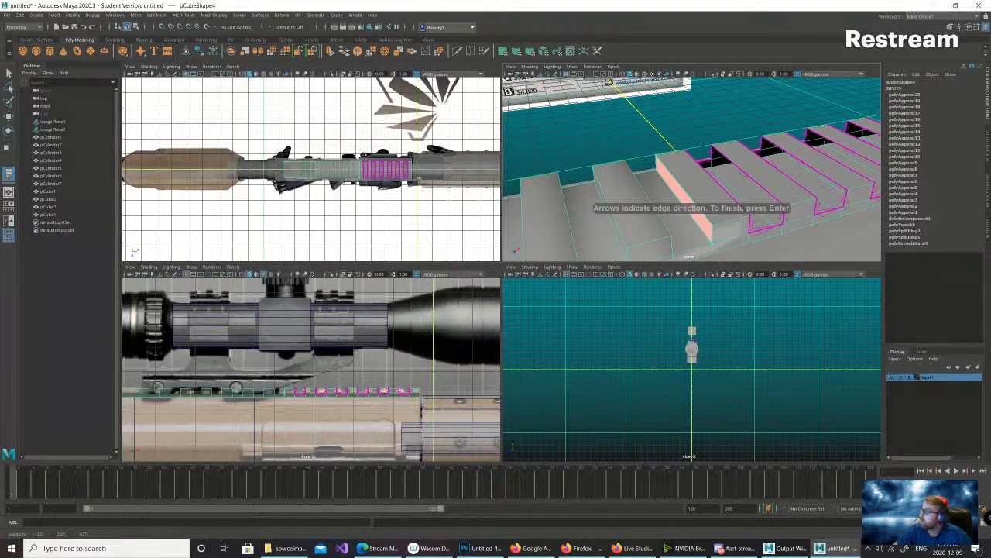
key("Return")
- Fill the floor of the rail's eighth slot with an appended face
left_click_drag(720, 182, 670, 182, "alt")
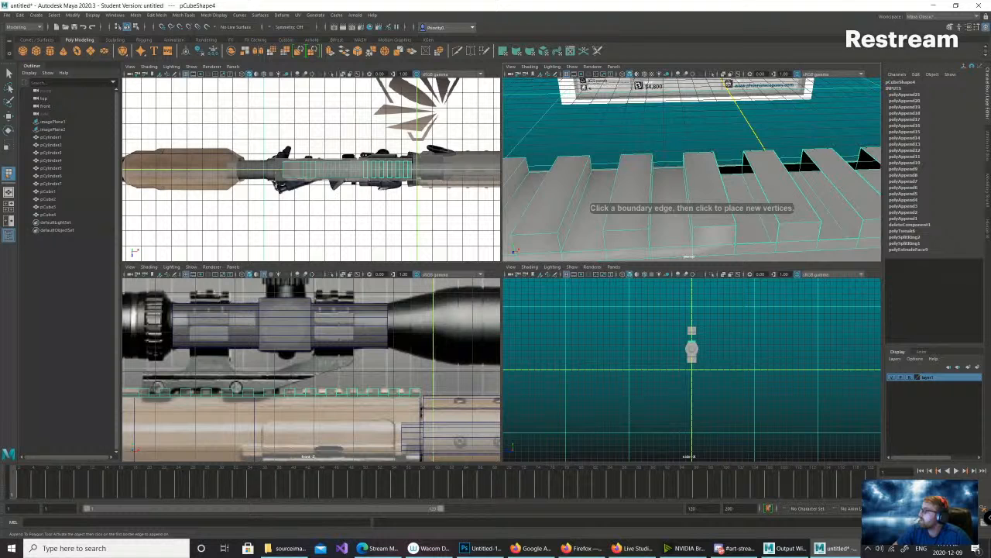
middle_click_drag(697, 186, 619, 170, "alt")
scroll(692, 170, "up", 4)
scroll(692, 171, "down", 3)
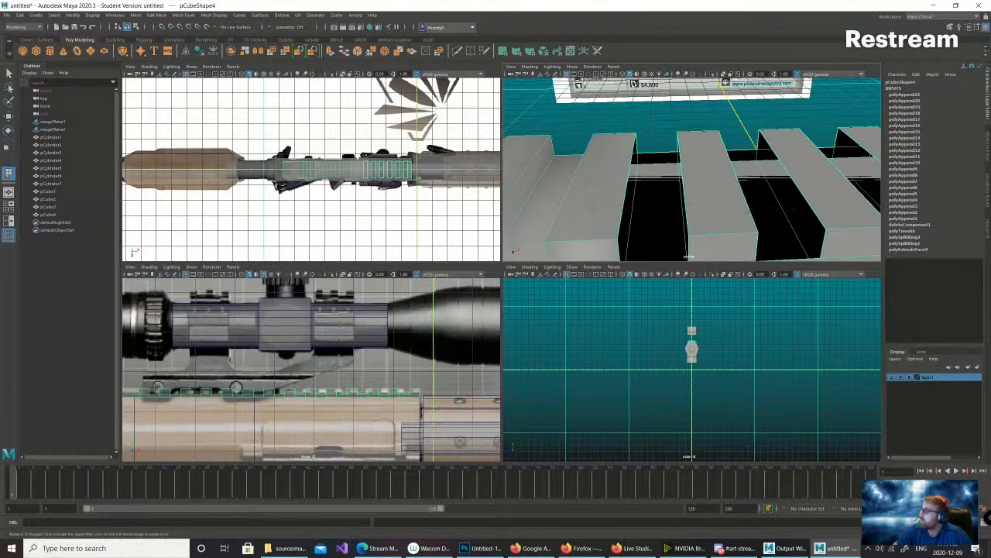
scroll(691, 170, "down", 1)
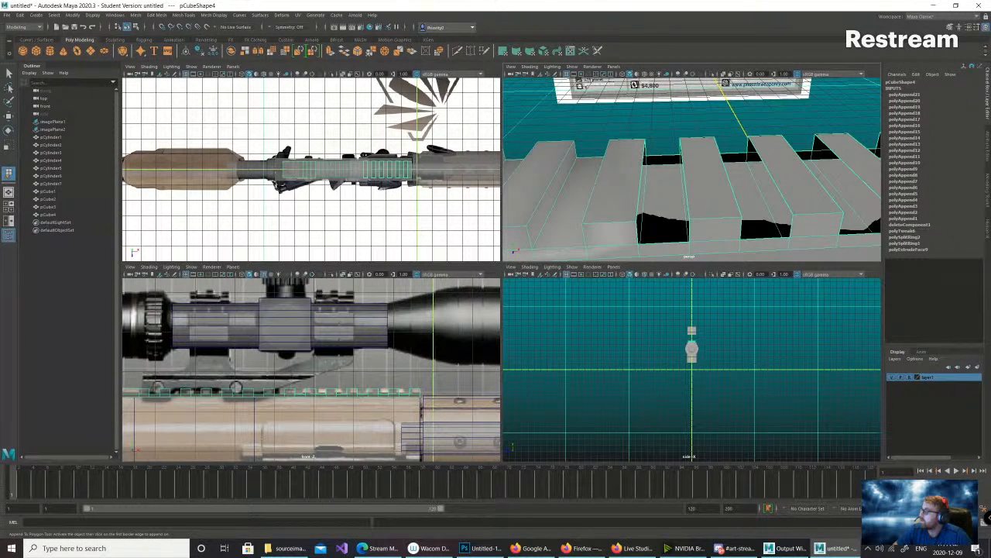
left_click(641, 190)
left_click(683, 209)
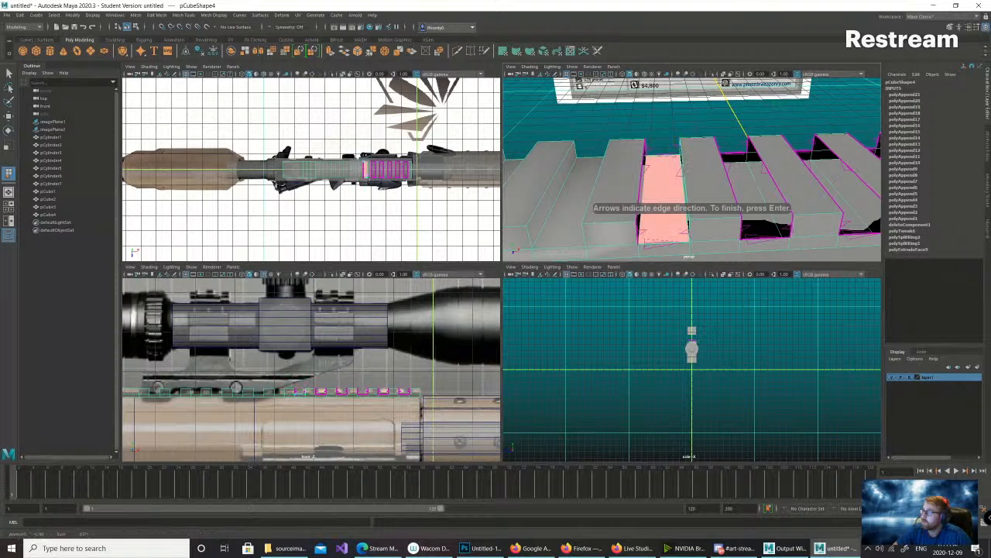
key("Return")
- Append faces to both open tooth walls facing into the eighth slot
left_click_drag(686, 194, 600, 207, "alt")
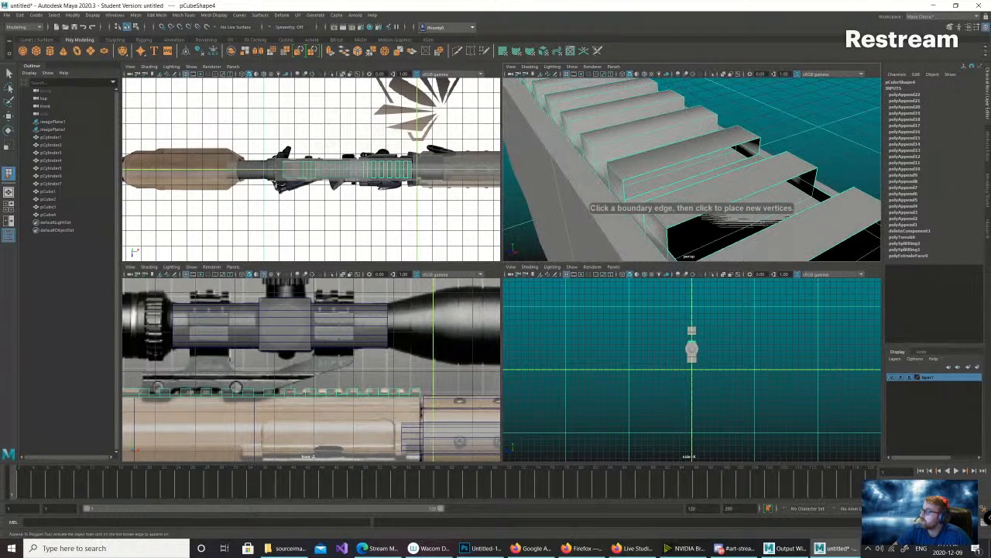
left_click(642, 191)
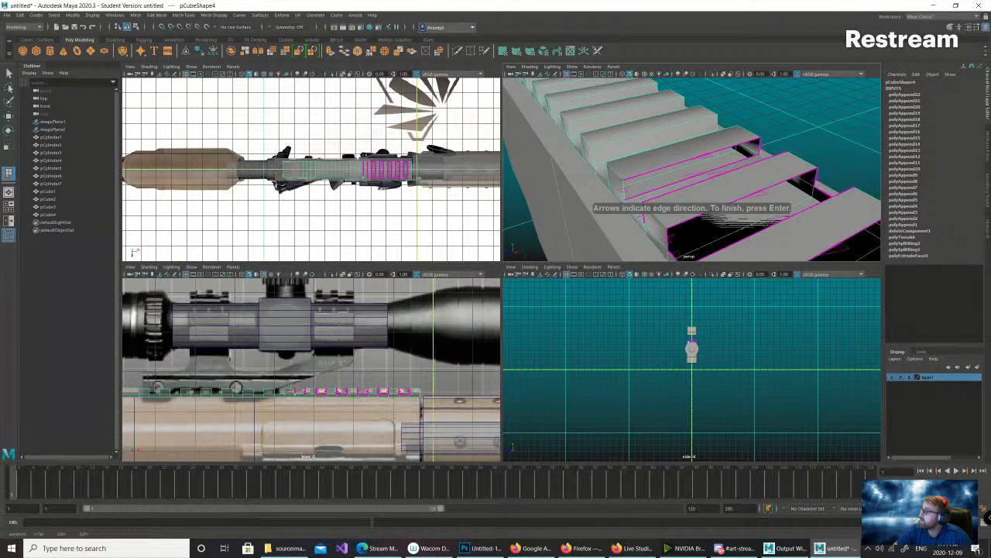
left_click(672, 165)
left_click_drag(676, 178, 775, 147, "alt")
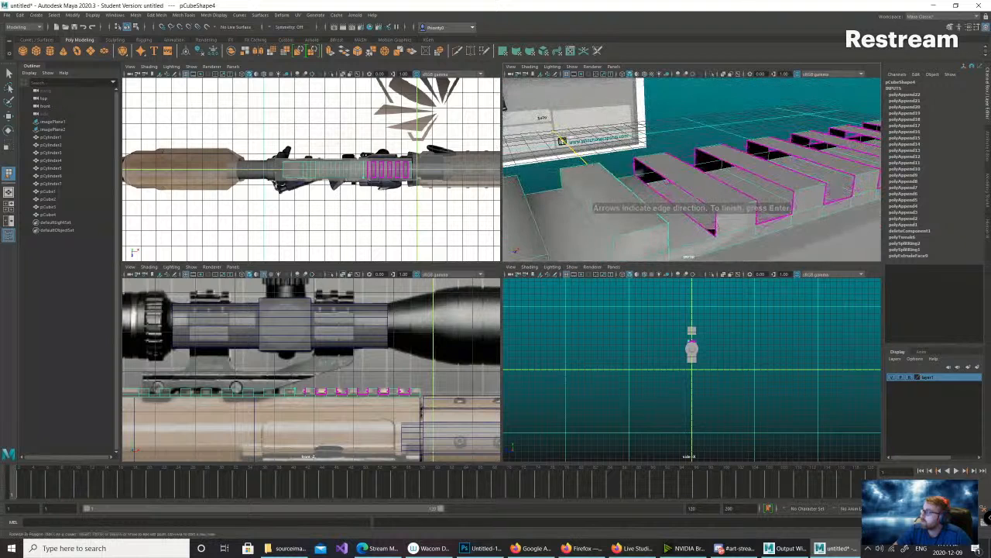
key("Return")
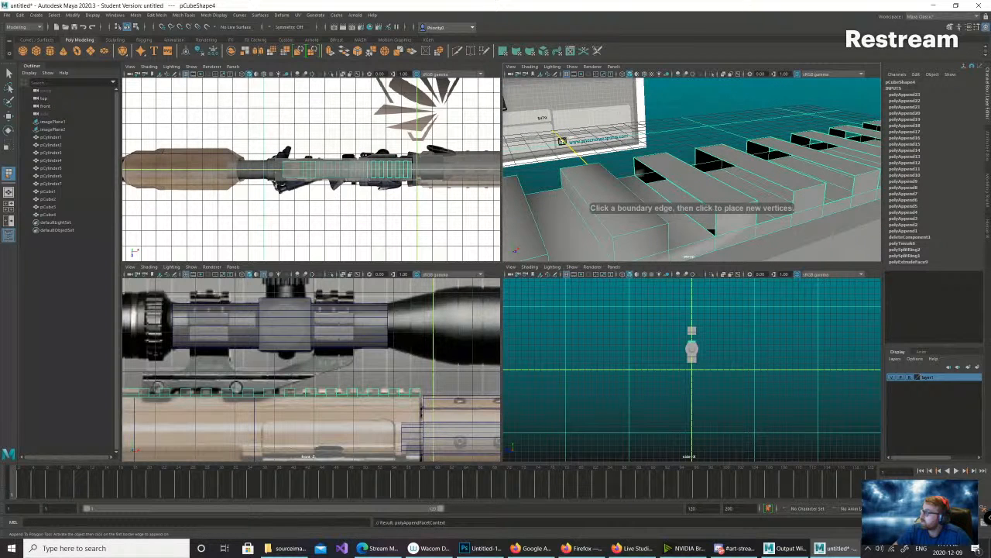
left_click(681, 208)
left_click(714, 226)
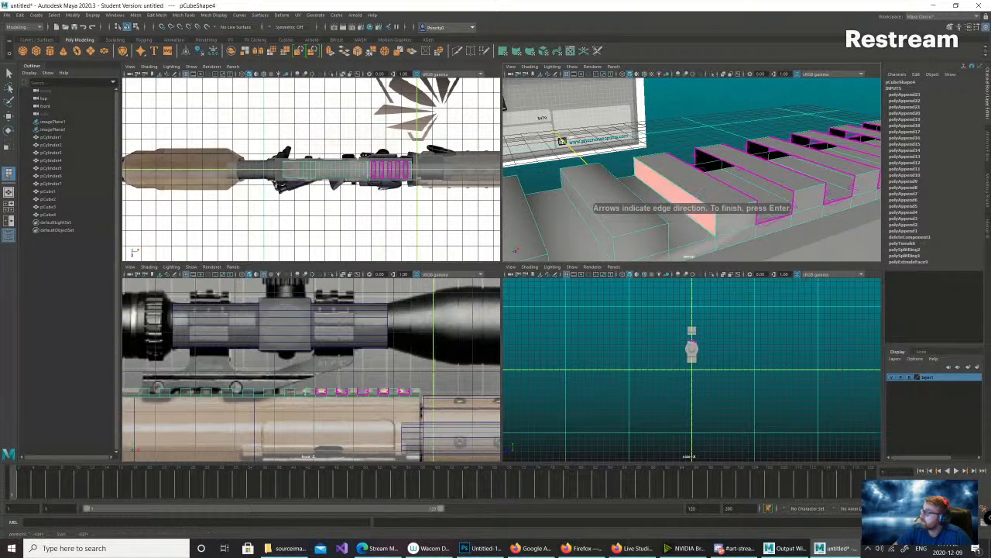
key("Return")
left_click_drag(714, 210, 637, 213, "alt")
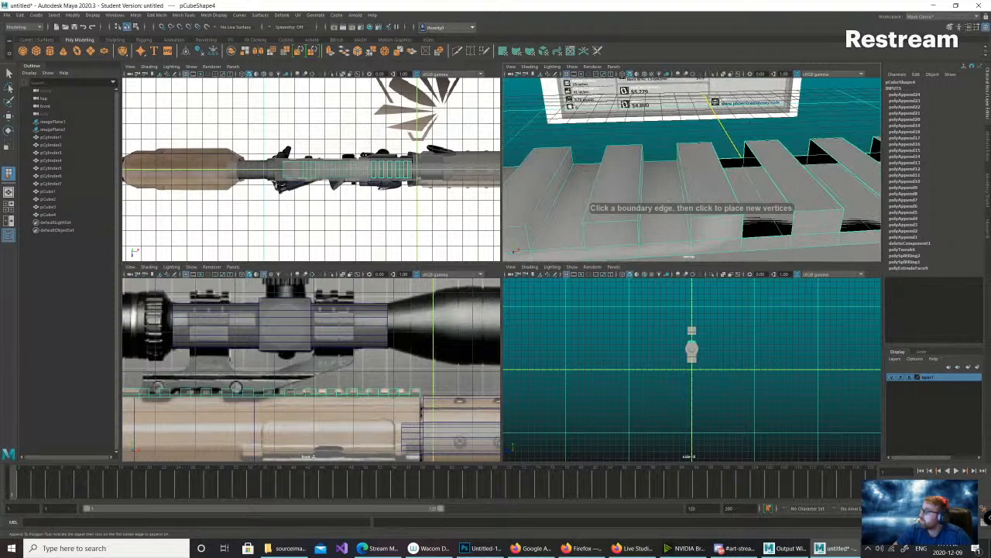
- Fill the floor of the rail's ninth slot with an appended face
middle_click_drag(728, 186, 619, 197, "alt")
key("f")
left_click_drag(692, 155, 692, 182, "alt")
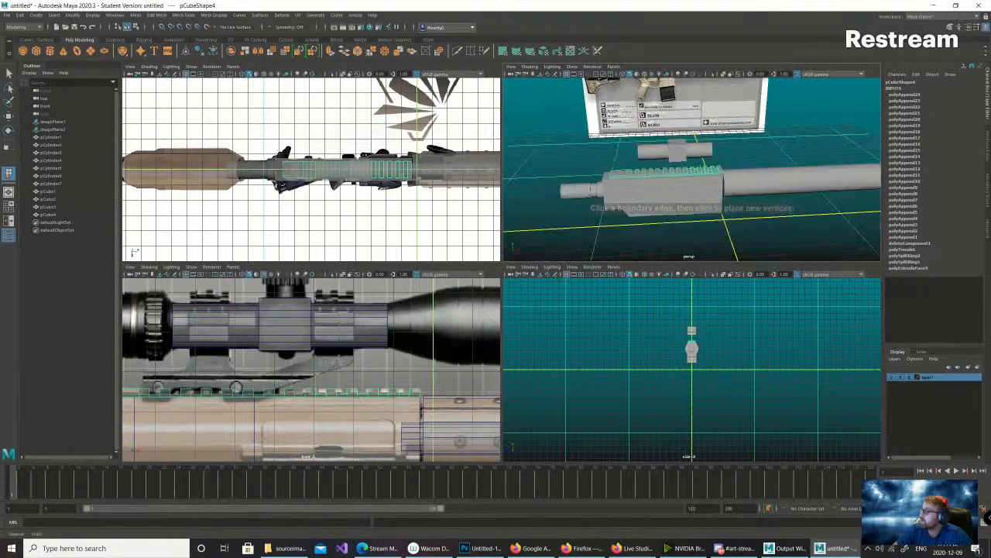
right_click_drag(666, 174, 744, 175, "alt")
left_click_drag(712, 175, 691, 182, "alt")
left_click(673, 215)
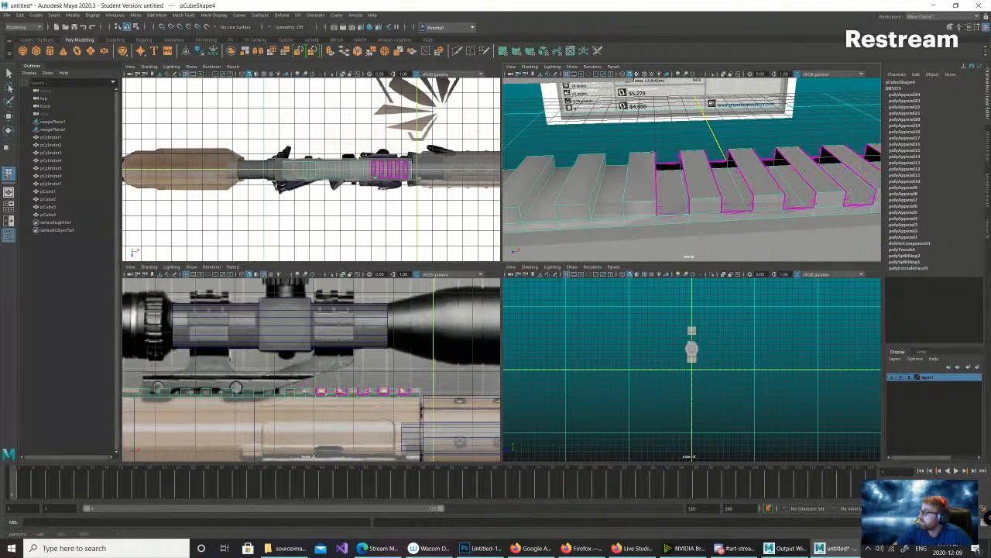
left_click(681, 165)
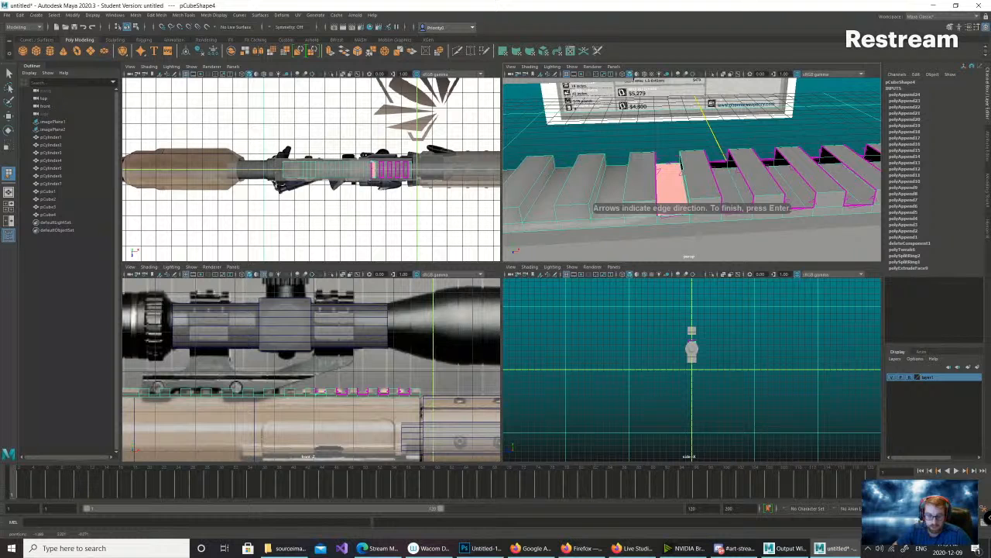
key("Return")
- Close the first open tooth wall of the ninth slot with an appended face
mouse_move(681, 172)
left_mouse_down("alt")
mouse_move(639, 178)
mouse_move(666, 178)
left_mouse_up("alt")
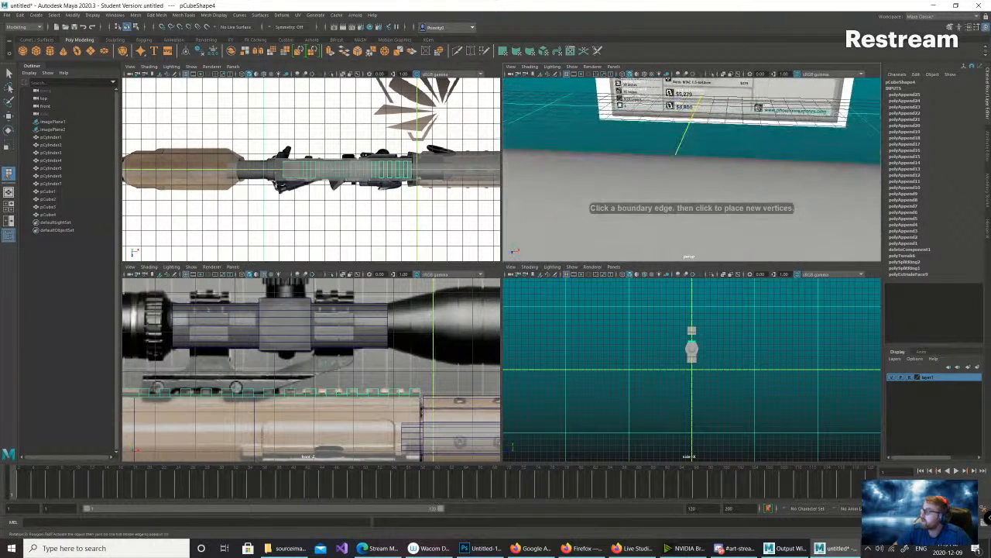
scroll(674, 178, "down", 5)
middle_click_drag(619, 174, 845, 189, "alt")
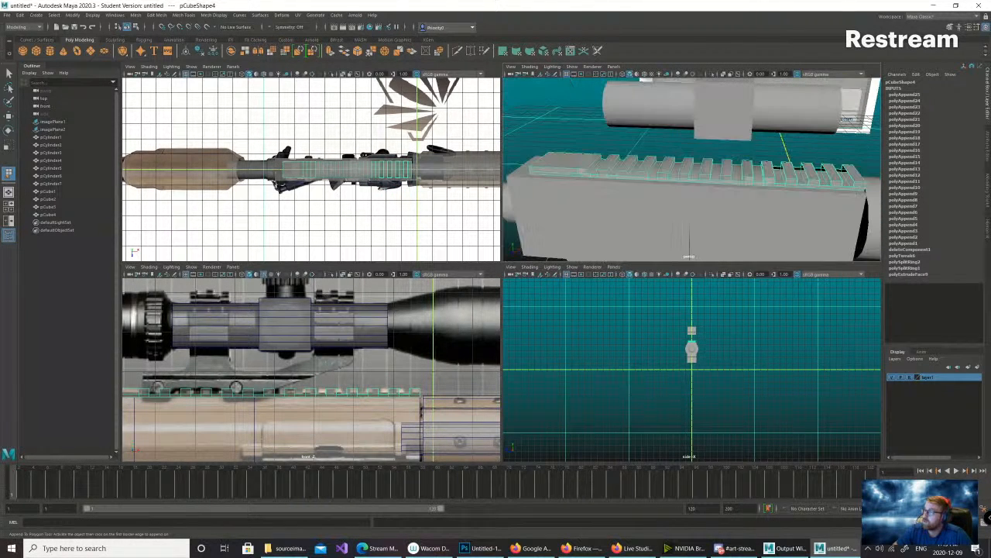
left_click_drag(709, 166, 646, 190, "alt")
scroll(658, 186, "up", 5)
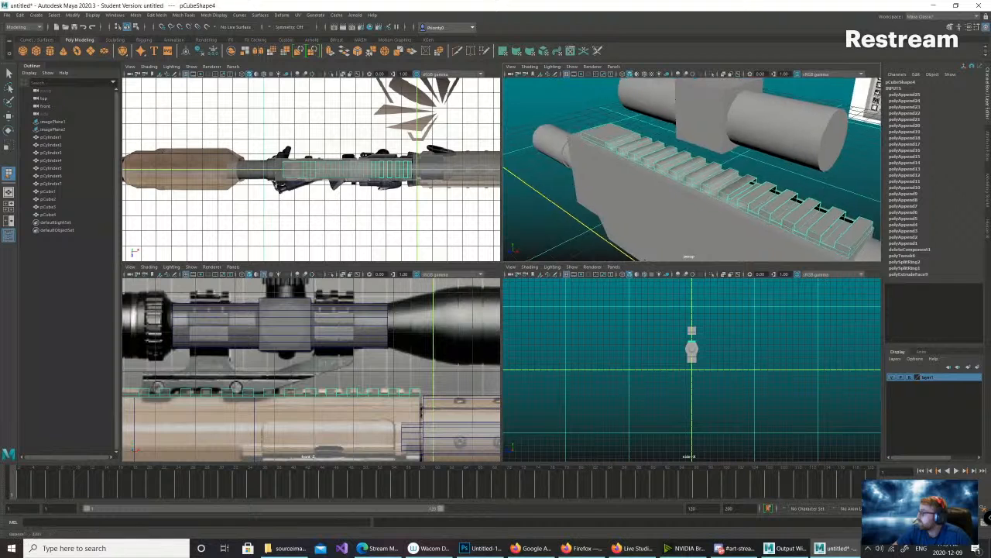
left_click_drag(721, 190, 662, 155, "alt")
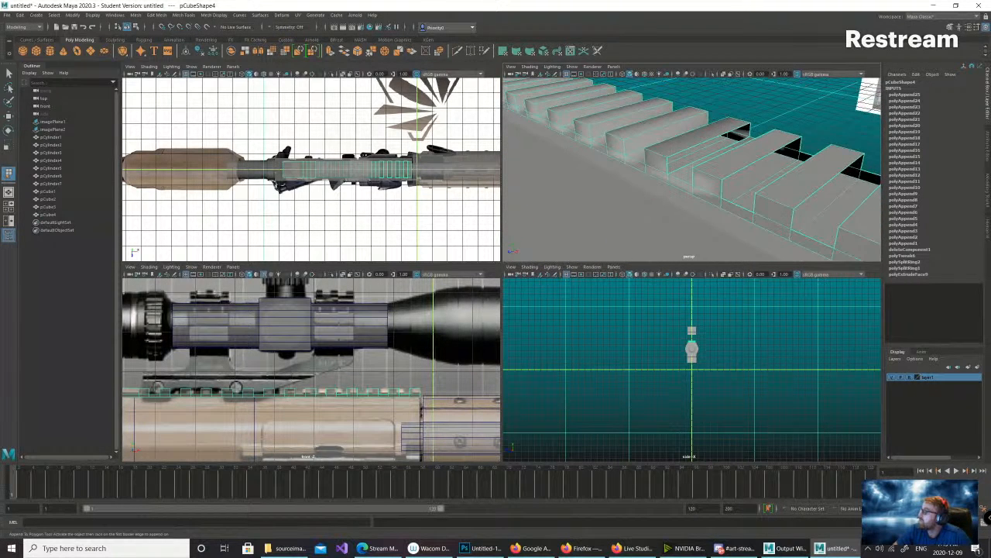
scroll(692, 169, "up", 3)
left_click(712, 132)
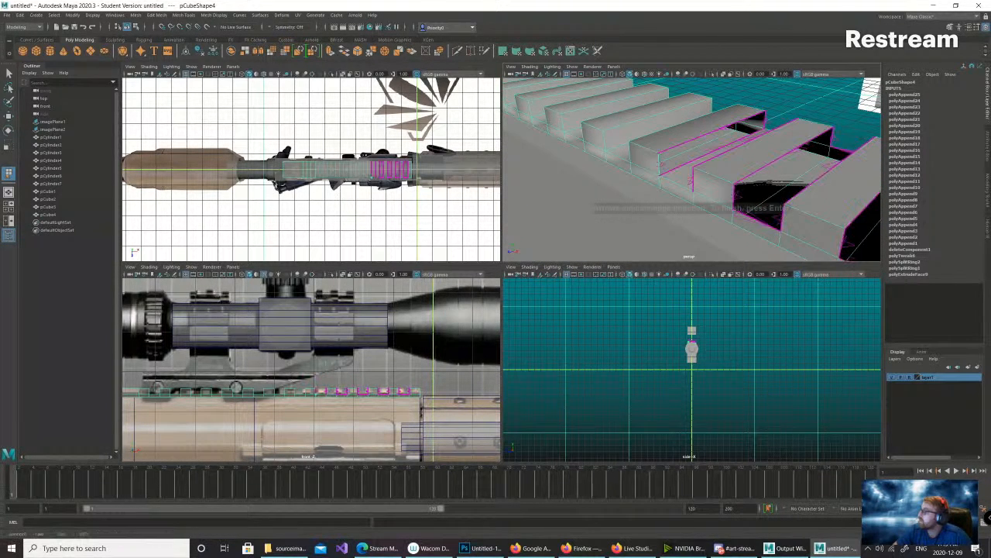
left_click(713, 152)
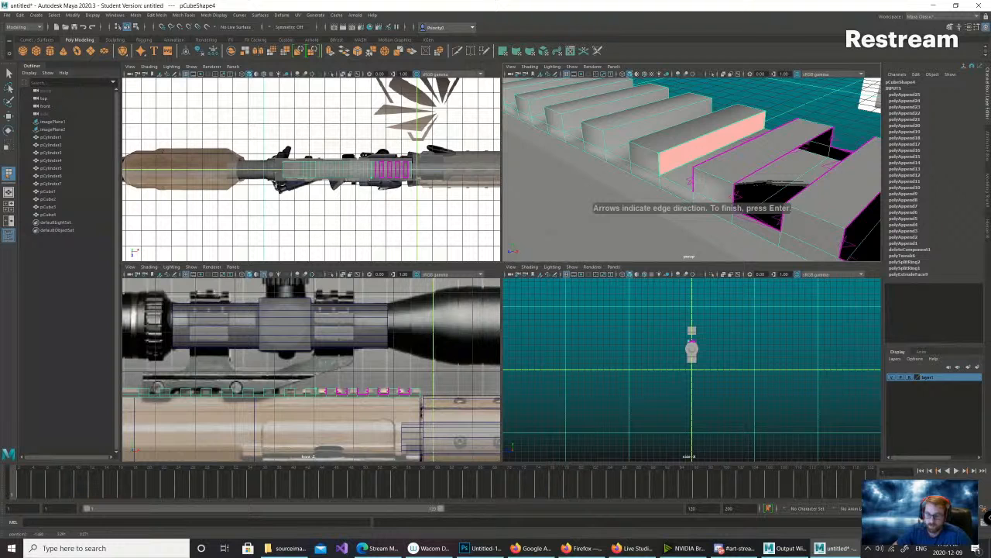
key("Return")
- Close the opposite tooth wall of the ninth slot with an appended face
left_click_drag(701, 159, 728, 169, "alt")
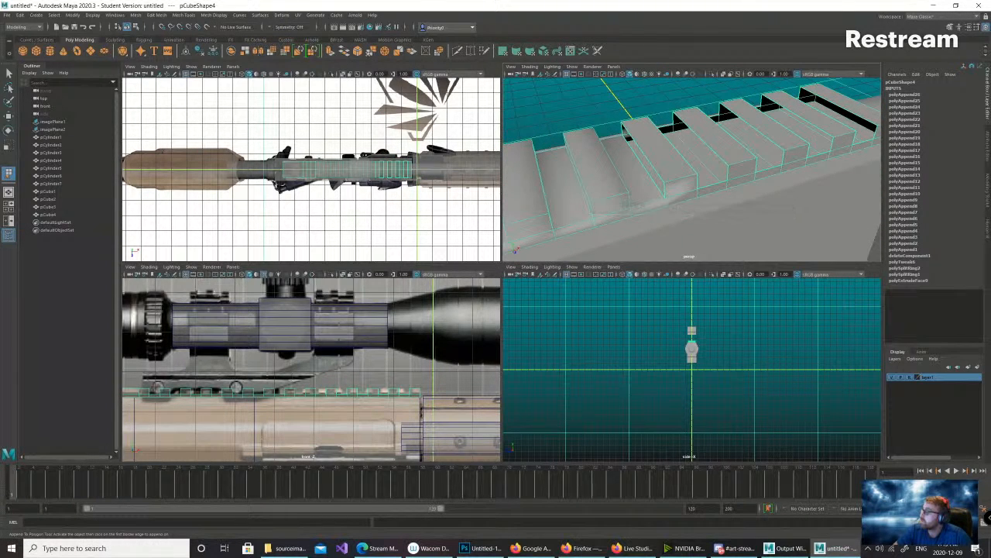
left_click(648, 160)
left_click(642, 164)
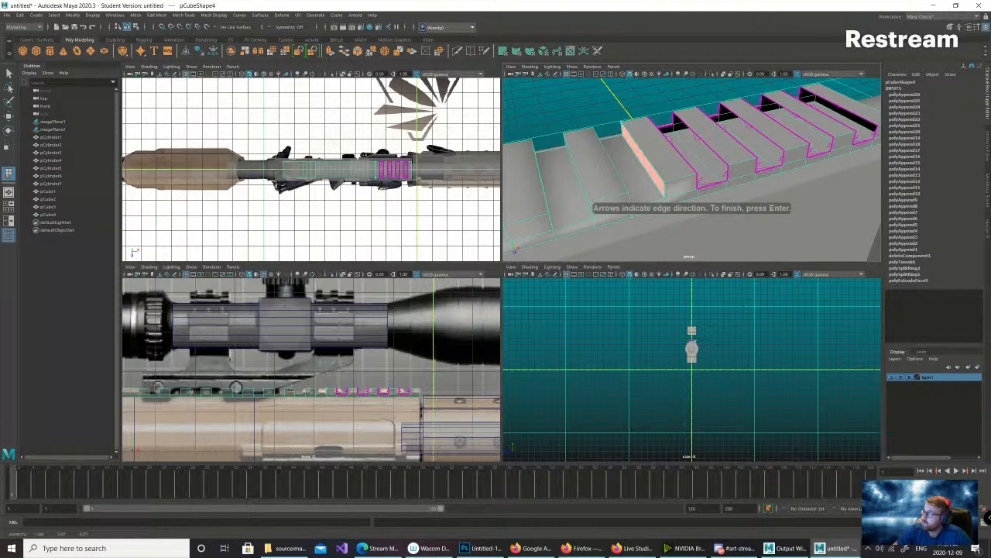
key("Return")
- Fill the floor of the rail's tenth slot with an appended face
left_click_drag(659, 163, 645, 162, "alt")
left_click_drag(720, 181, 668, 184, "alt")
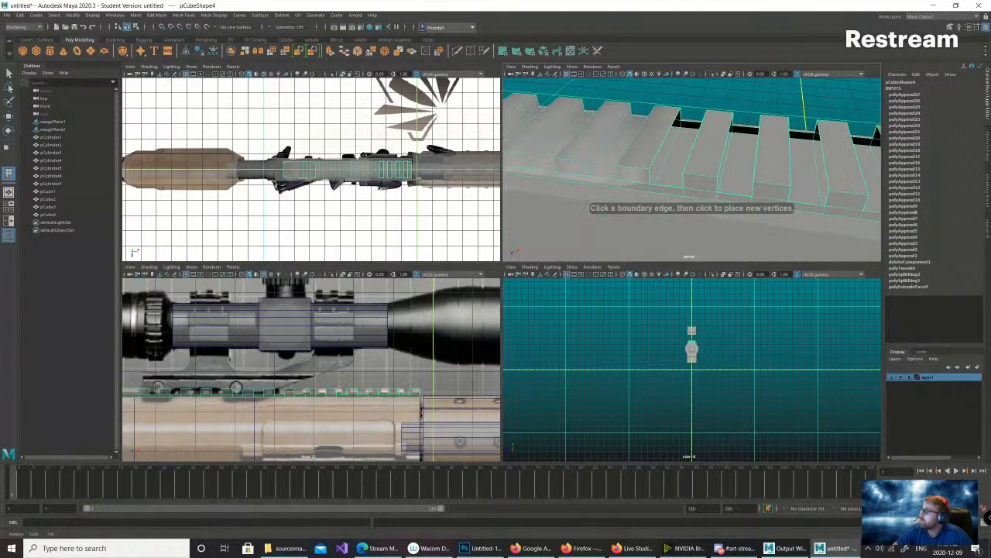
left_click(667, 186)
left_click(683, 172)
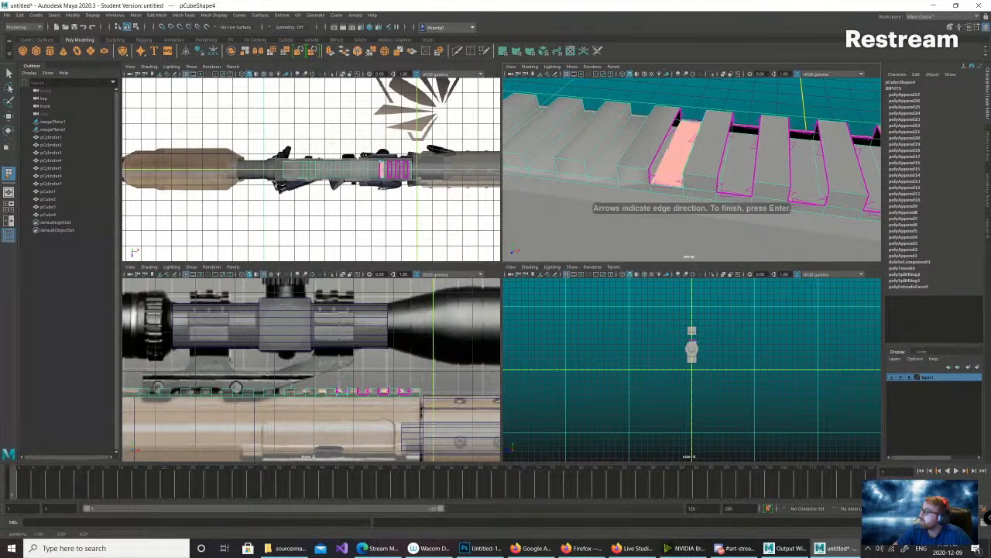
key("Return")
- Append faces to both open tooth walls facing into the tenth slot
key("g")
left_click(665, 155)
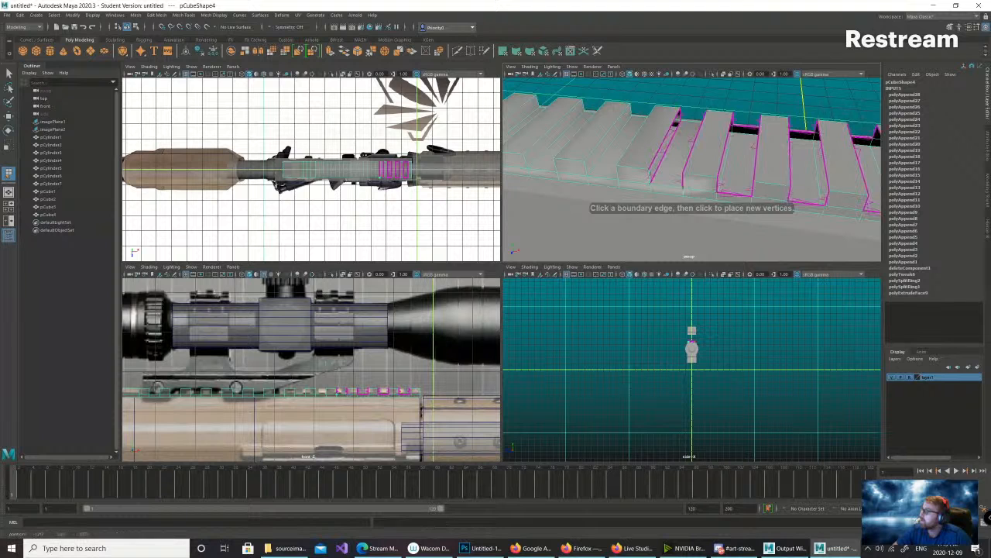
left_click(668, 152)
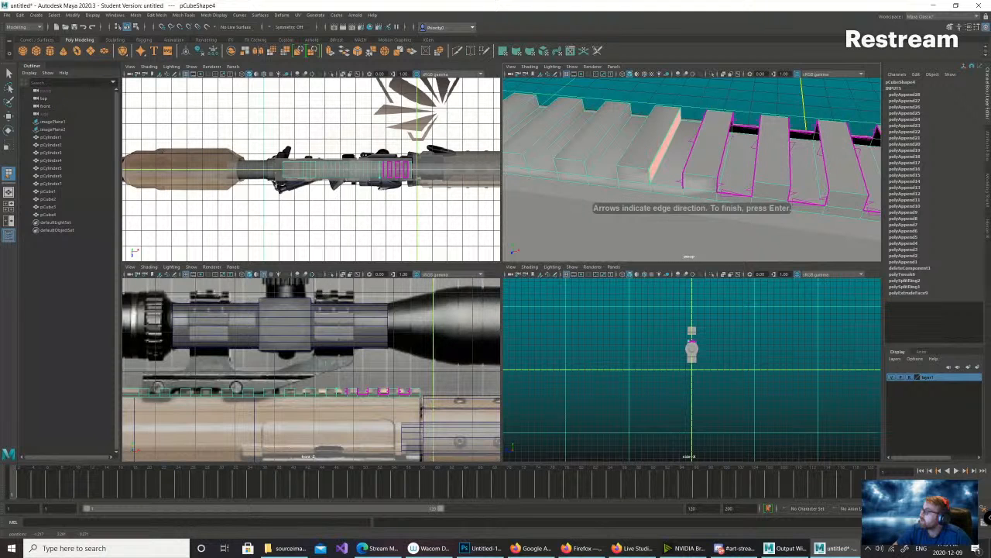
key("Return")
key("g")
left_click_drag(668, 153, 747, 157, "alt")
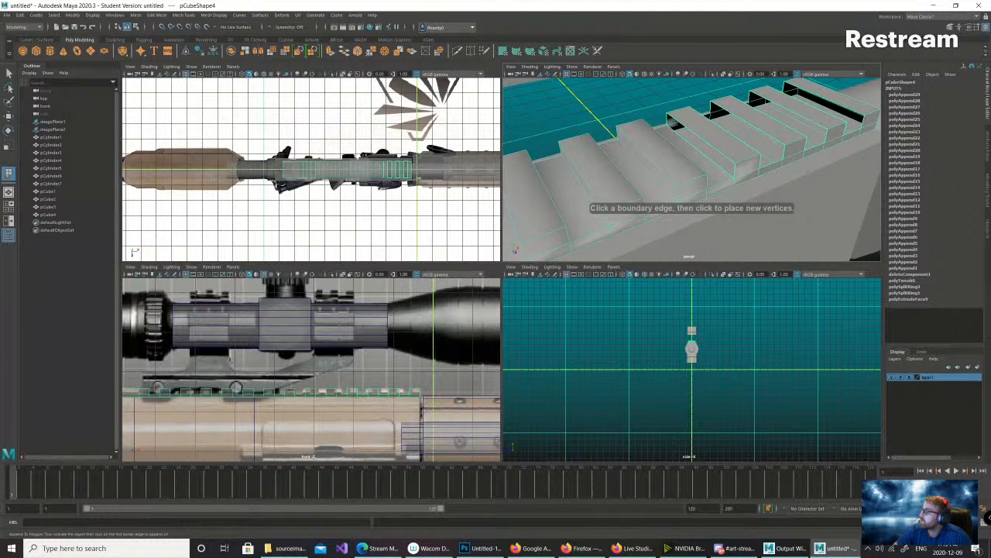
left_click(733, 172)
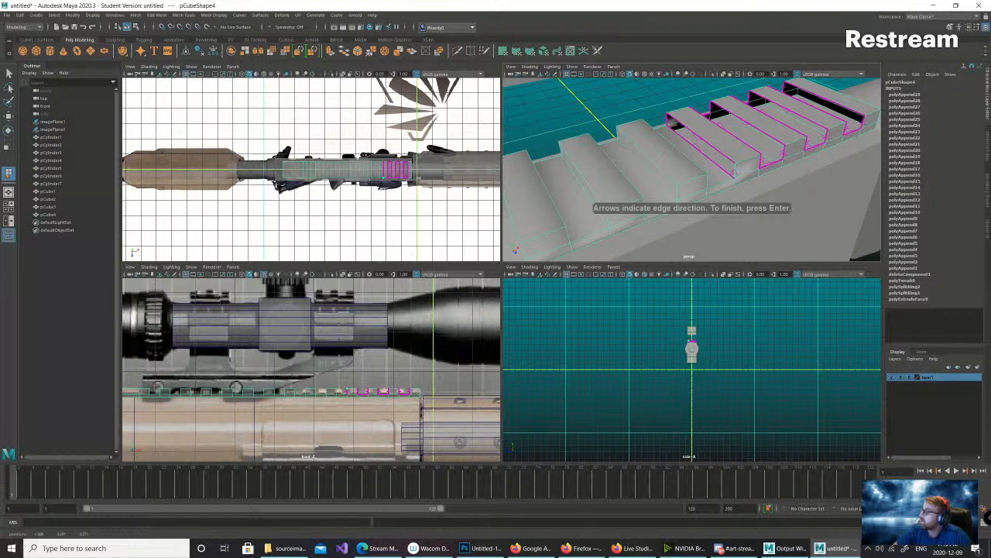
left_click(667, 116)
key("Return")
- Fill the floor of the rail's eleventh slot with an appended face
key("g")
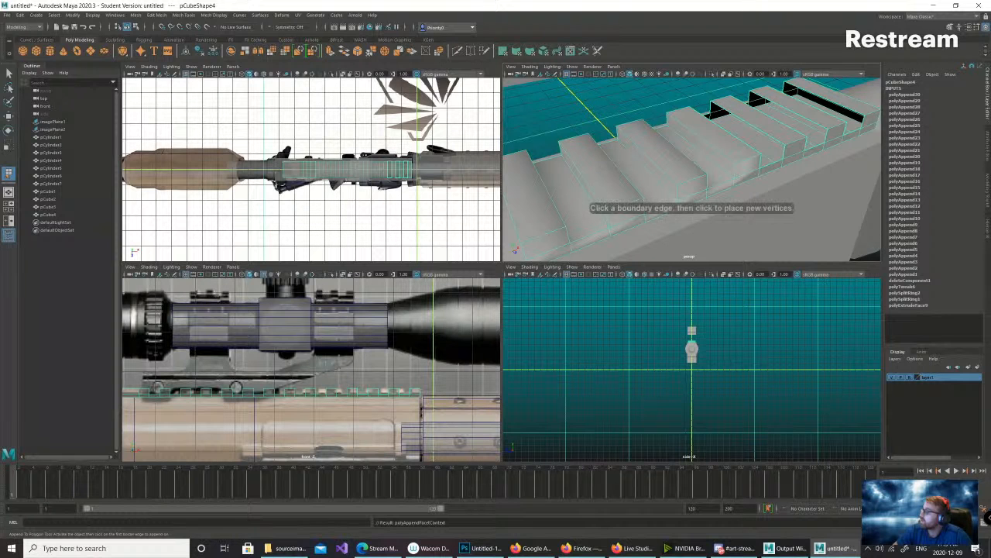
left_click_drag(697, 147, 680, 165, "alt")
left_click(681, 165)
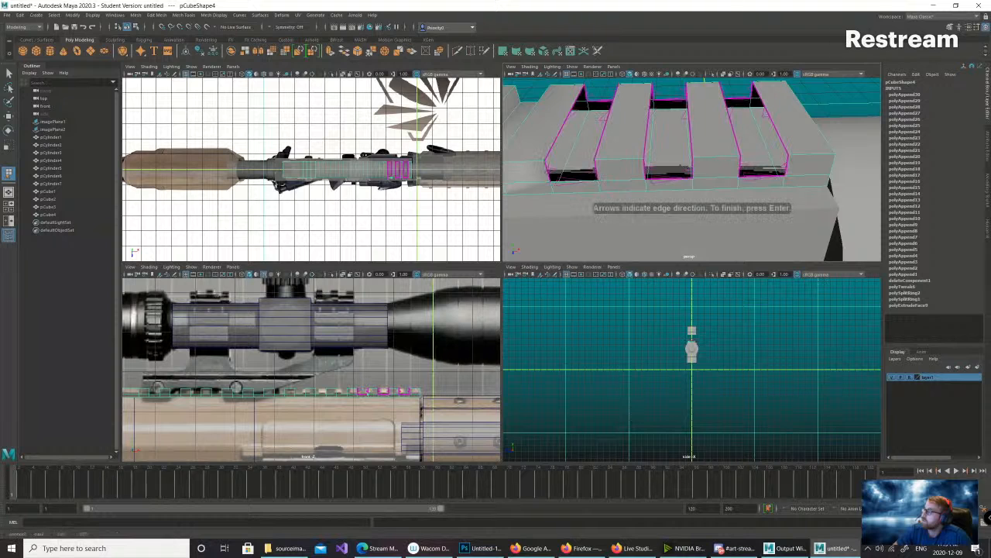
left_click(600, 101)
key("Return")
- Append faces to both open tooth walls facing into the eleventh slot
key("g")
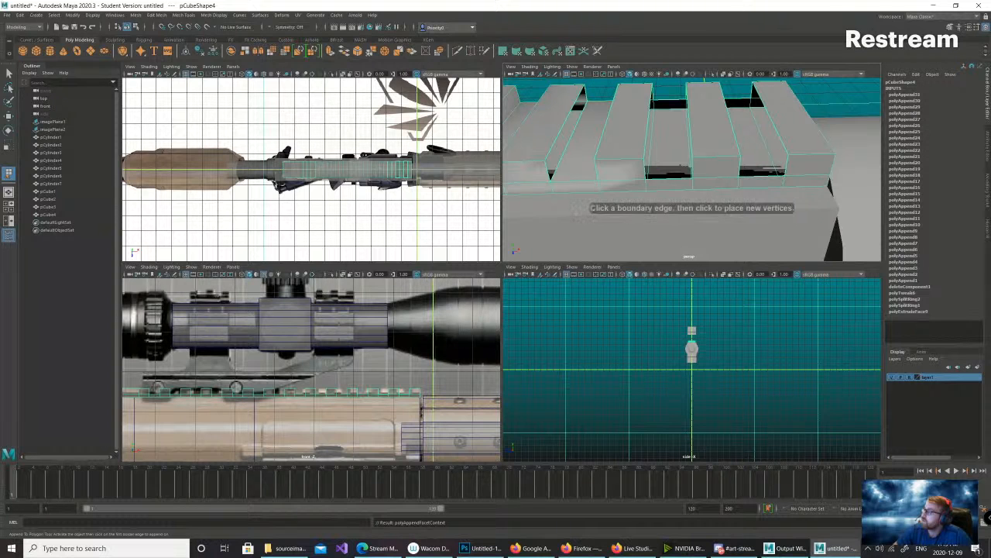
left_click(682, 167)
left_click(569, 122)
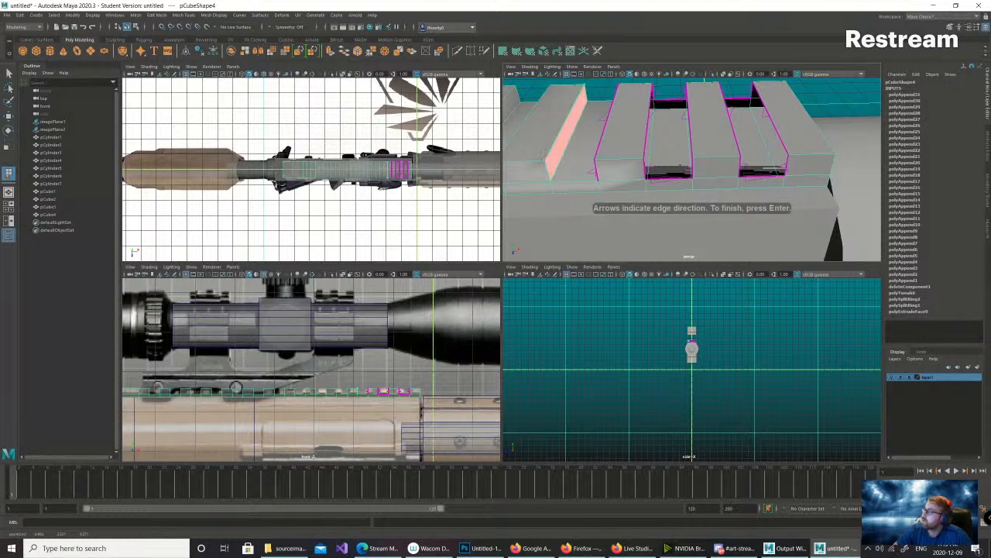
key("Return")
key("g")
left_click_drag(650, 151, 743, 151, "alt")
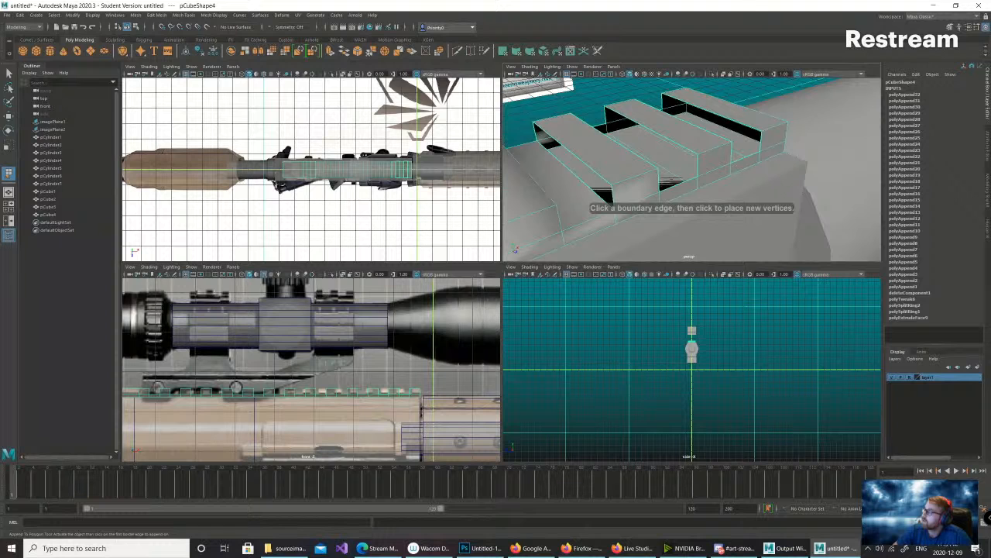
left_click(575, 172)
left_click(573, 153)
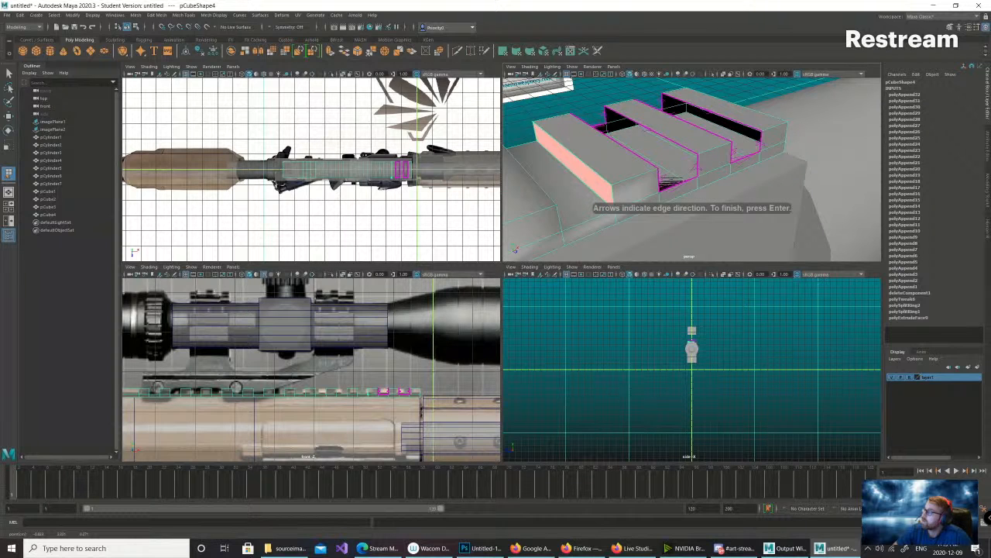
key("Return")
- Fill the floor of the rail's twelfth slot with an appended face
key("g")
left_click_drag(650, 159, 577, 155, "alt")
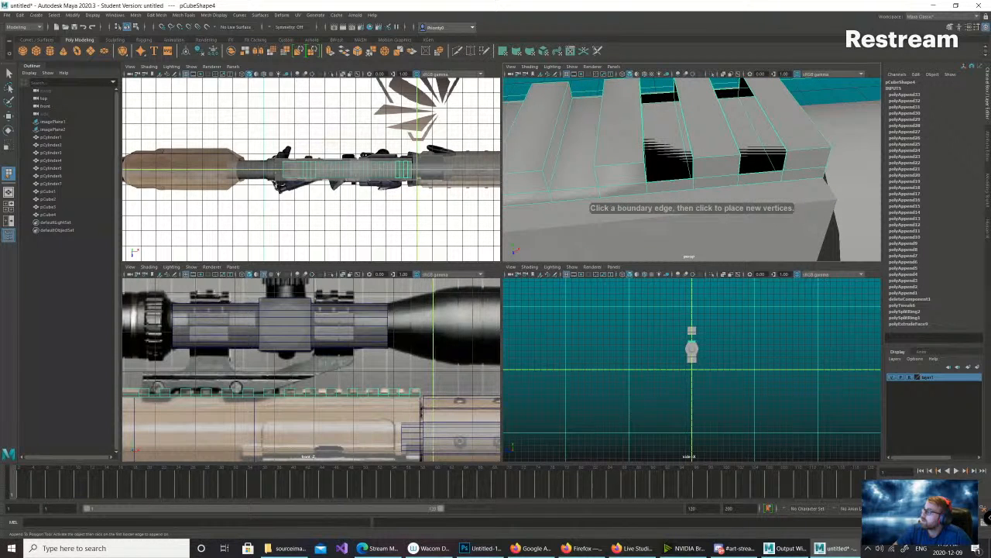
left_click(670, 180)
left_click(660, 93)
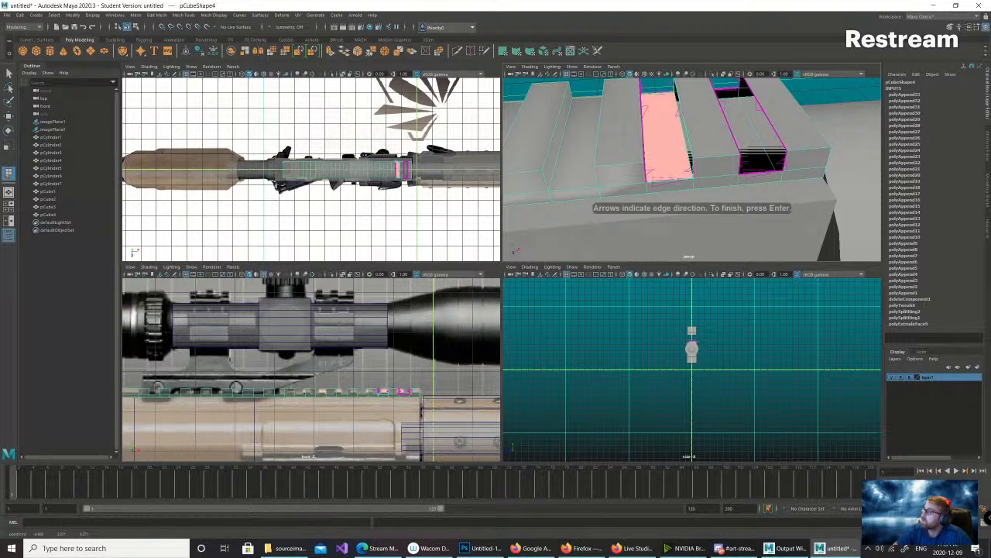
key("Return")
- Append faces to both open tooth walls facing into the twelfth slot
key("g")
left_click_drag(682, 143, 581, 154, "alt")
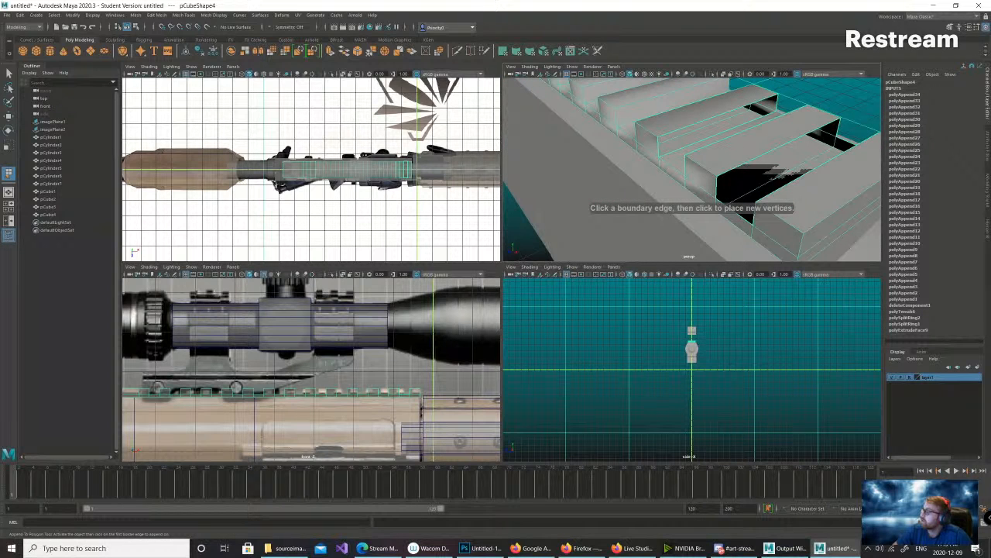
left_click(718, 188)
left_click(717, 118)
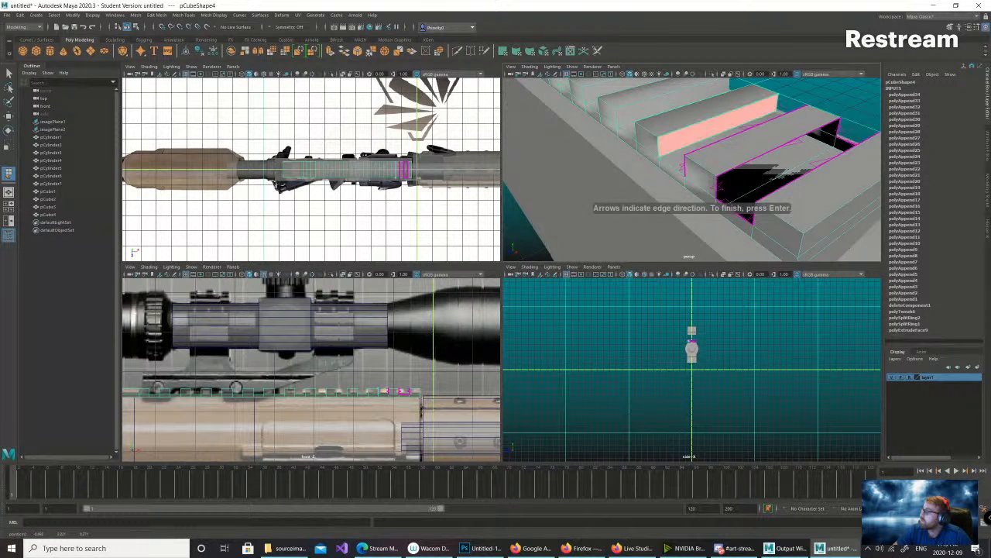
key("Return")
key("g")
left_click_drag(697, 151, 810, 139, "alt")
left_click(663, 151)
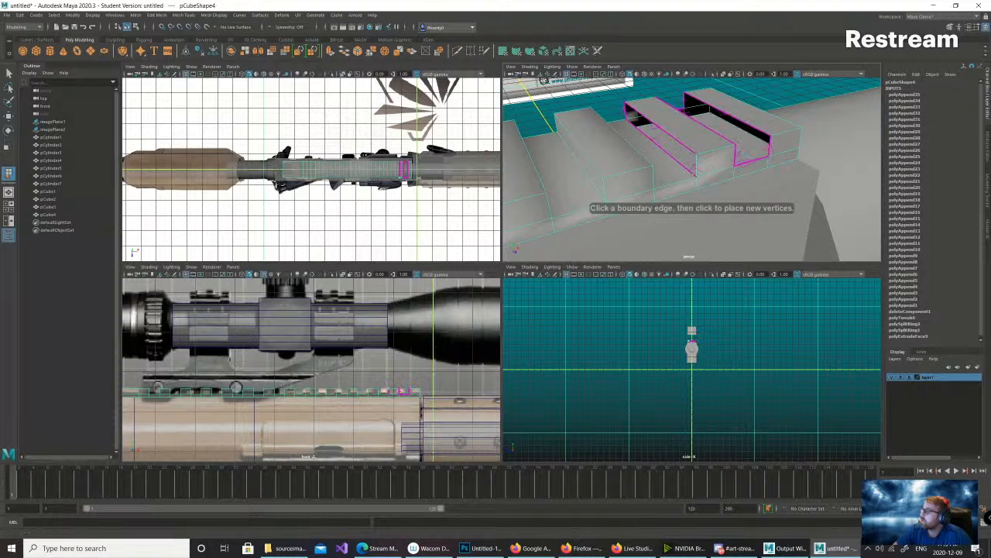
left_click(662, 128)
key("Return")
- Fill the floor of the rail's last open slot with an appended face
key("g")
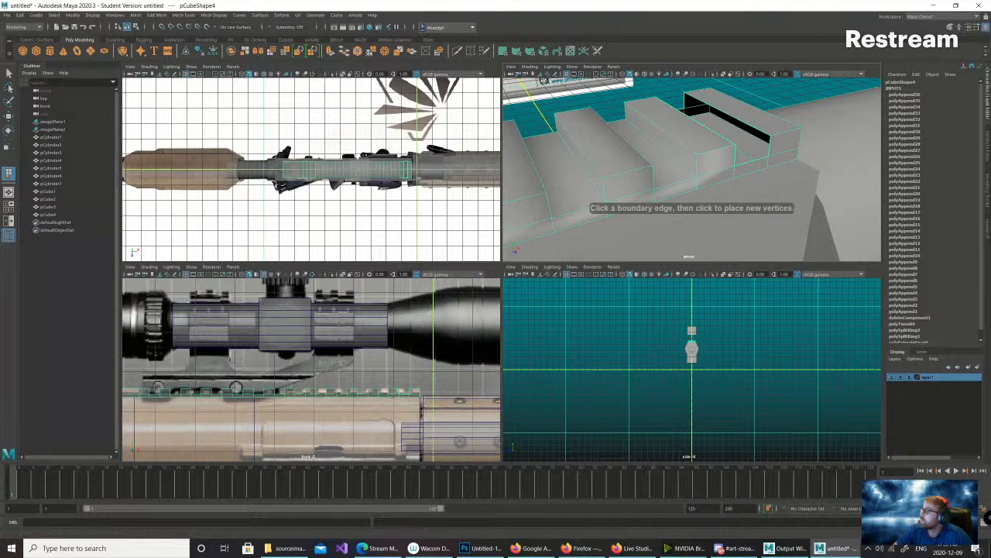
left_click(741, 130)
left_click_drag(742, 132, 658, 131, "alt")
left_click(789, 130)
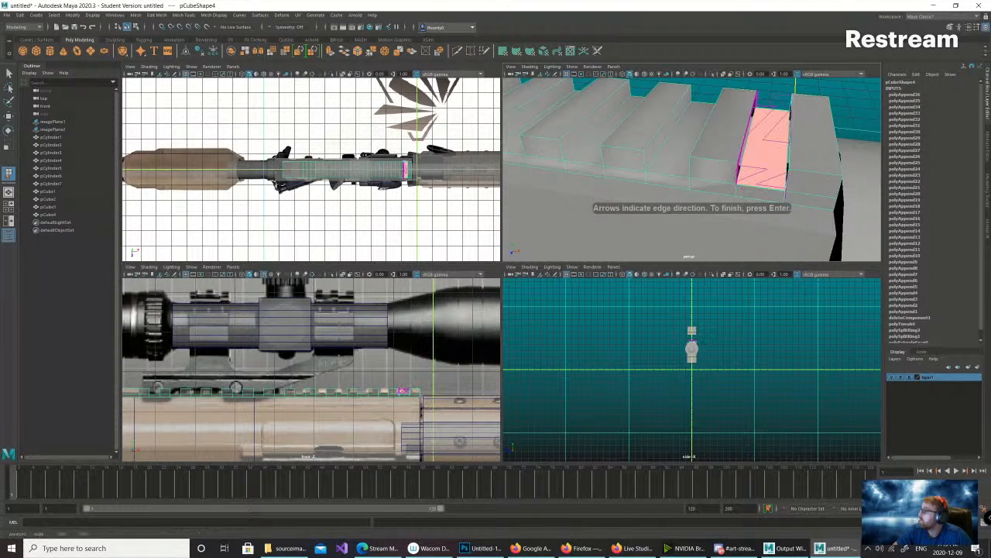
key("Return")
- Append faces to both tooth walls of the last slot and switch to the Move tool
key("g")
left_click_drag(789, 132, 643, 133, "alt")
left_click(744, 196)
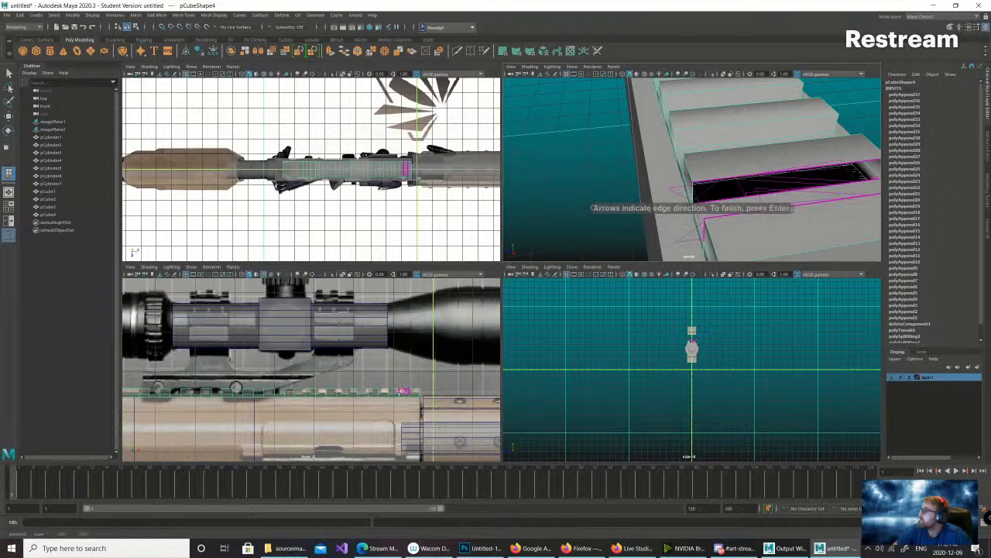
left_click_drag(744, 196, 824, 186, "alt")
left_click(777, 152)
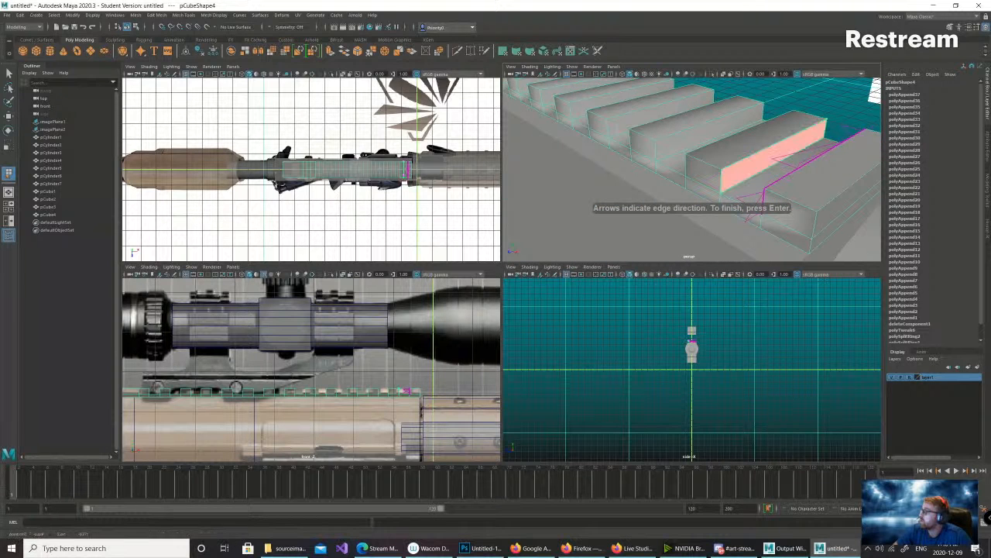
key("Return")
key("g")
left_click_drag(777, 155, 868, 152, "alt")
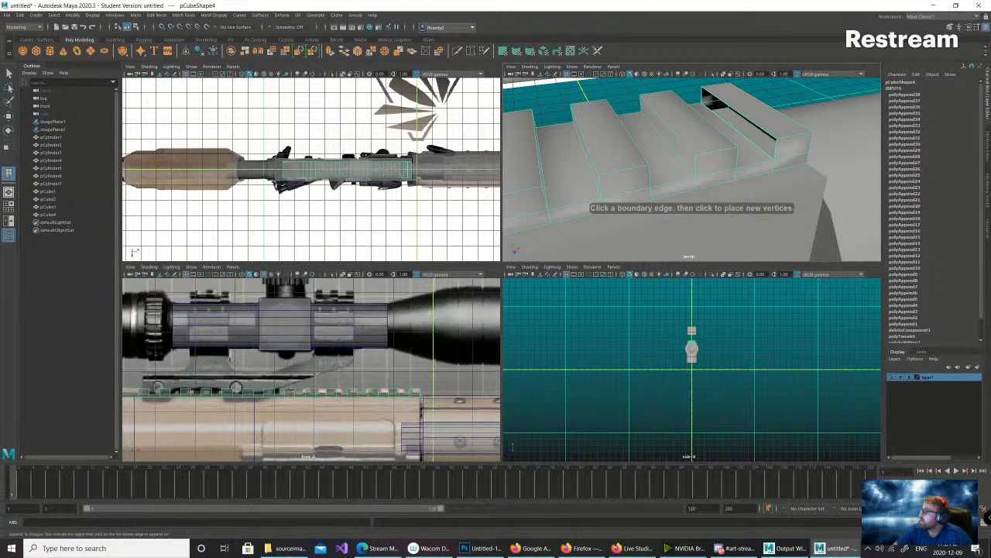
left_click(767, 134)
left_click(772, 155)
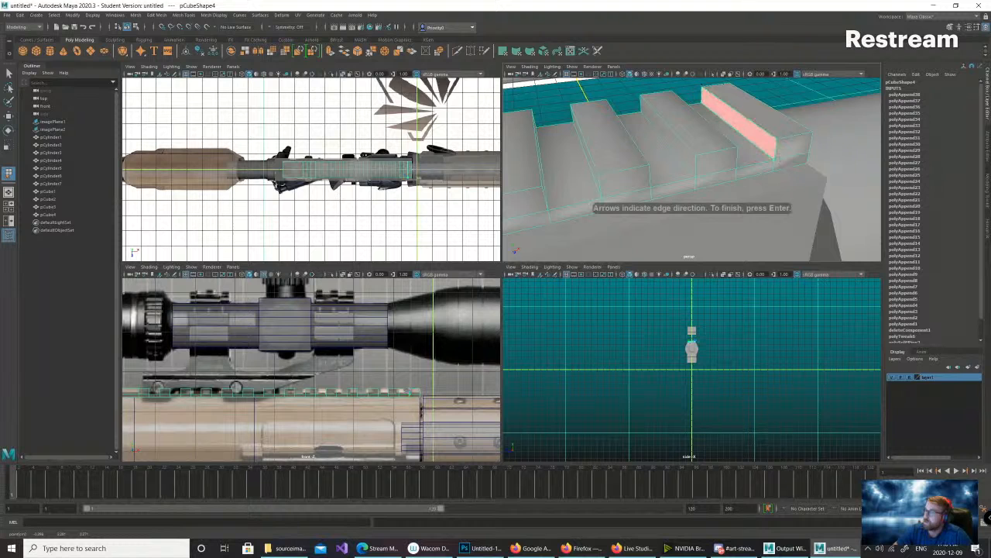
key("Return")
key("w")
key("f")
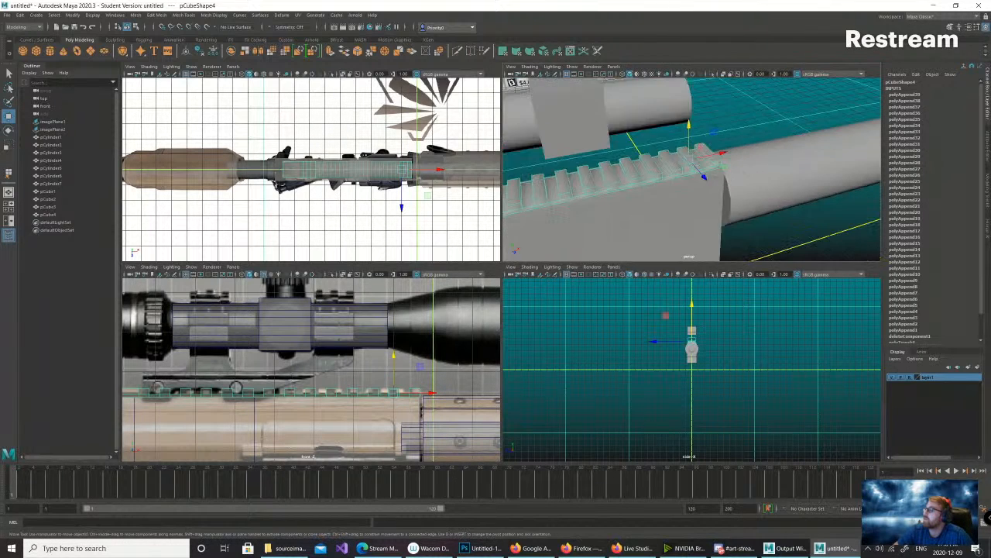
- Center the pivot of the toothed top rail on its own geometry
scroll(692, 169, "down", 5)
middle_click_drag(628, 183, 692, 161, "alt")
scroll(692, 169, "up", 4)
right_click_drag(599, 161, 638, 151)
left_click_drag(647, 162, 778, 182, "alt")
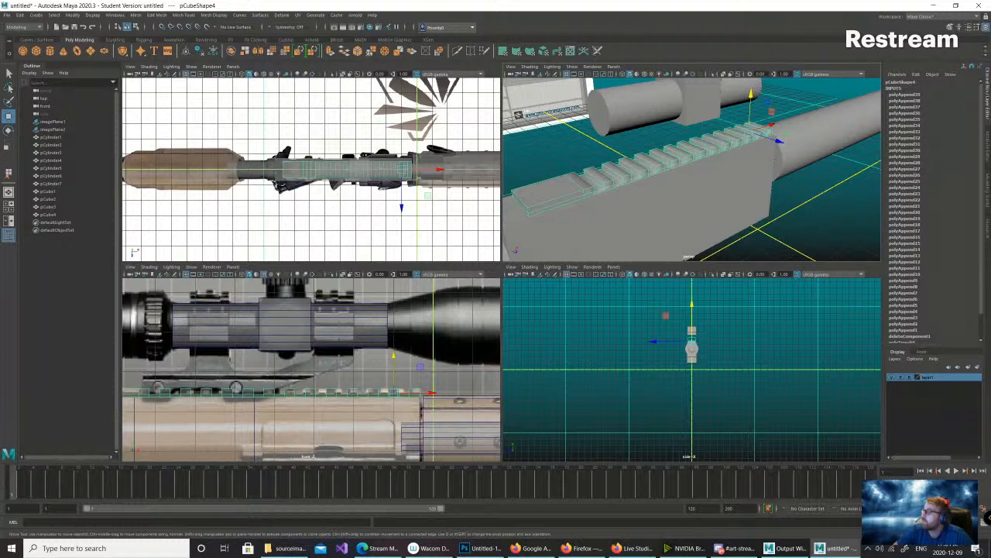
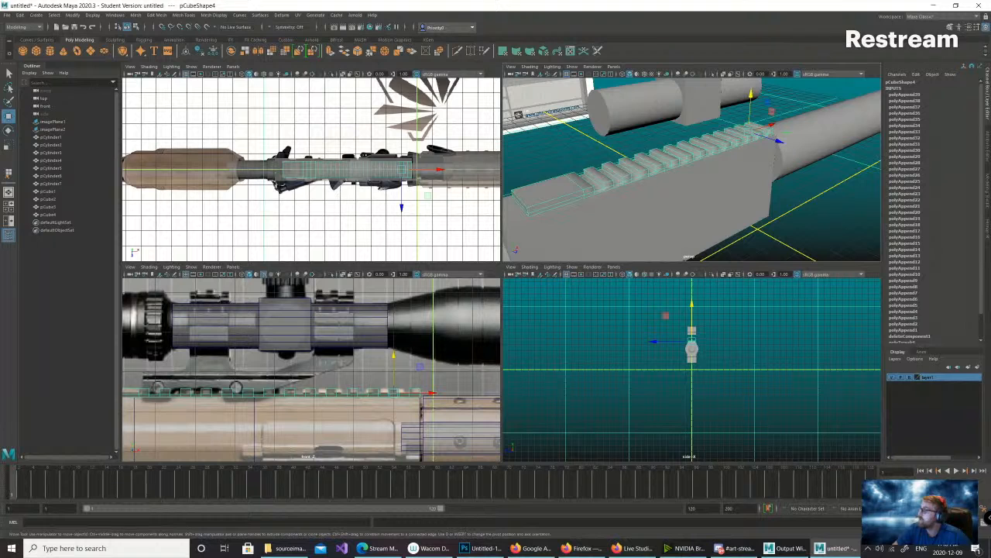
left_click_drag(775, 174, 595, 145, "alt")
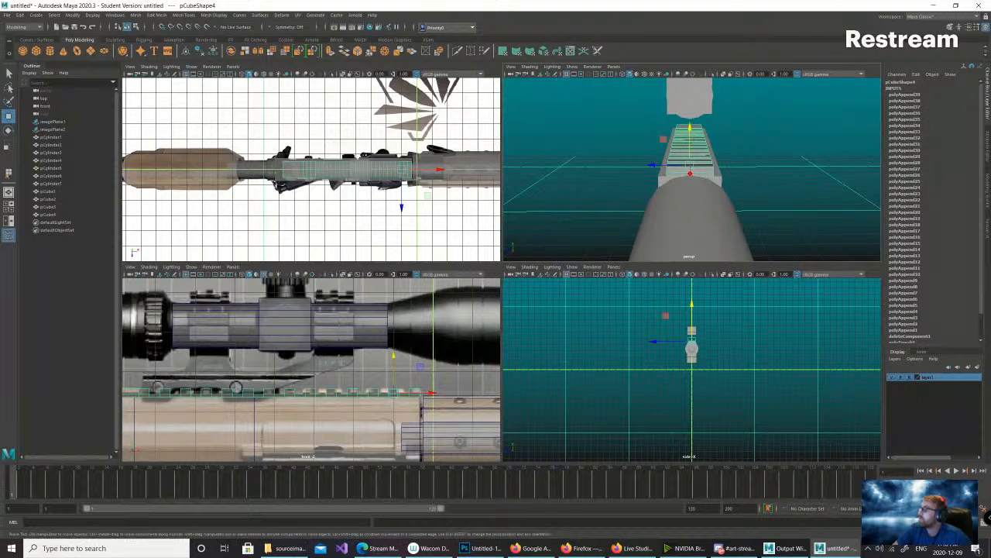
right_click(678, 138)
left_click(716, 126)
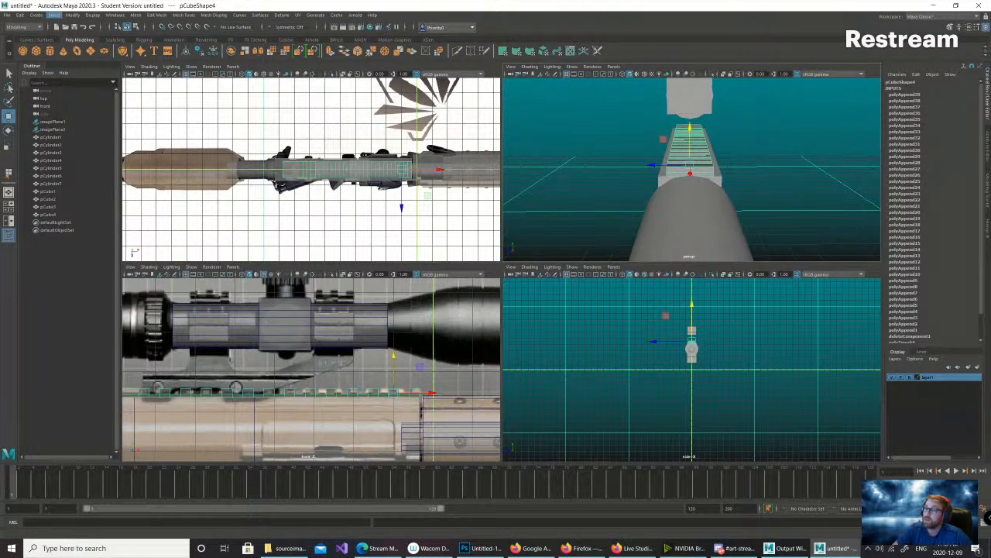
left_click(72, 14)
left_click(91, 69)
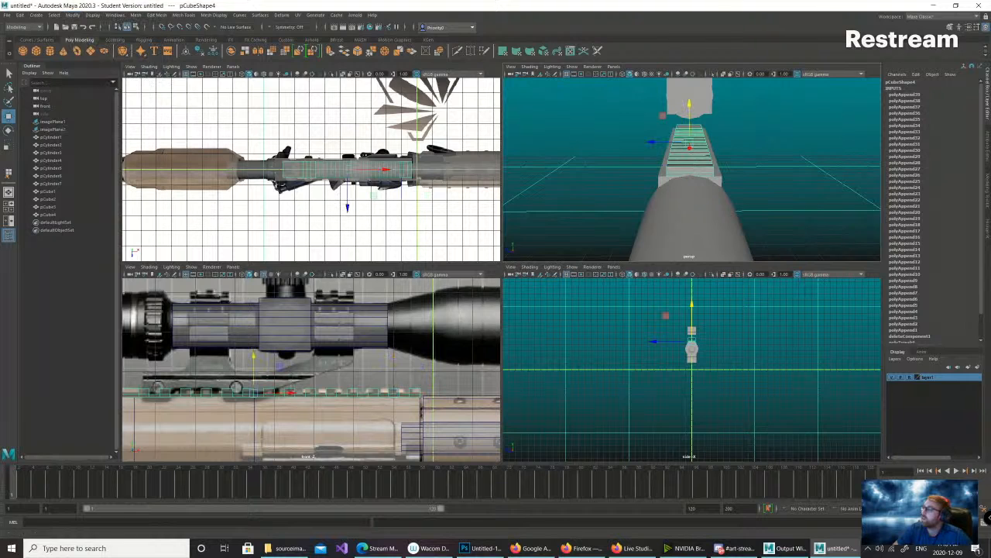
- Narrow the two receiver blocks pCube2 and pCube3 together along Z, bringing pCube2's Scale Z to about 0.679
key("r")
left_click_drag(654, 141, 720, 191)
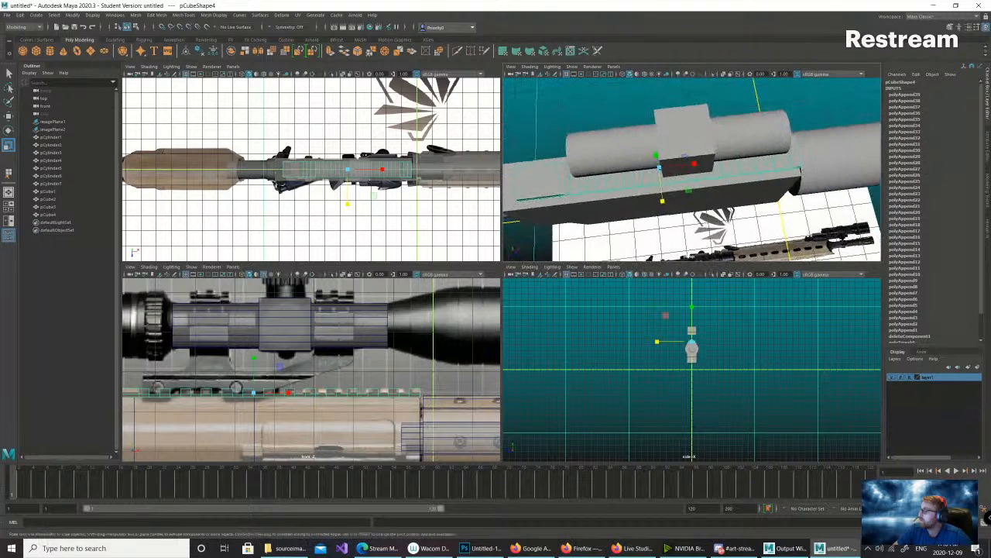
left_click(717, 193)
left_click(632, 204, "shift")
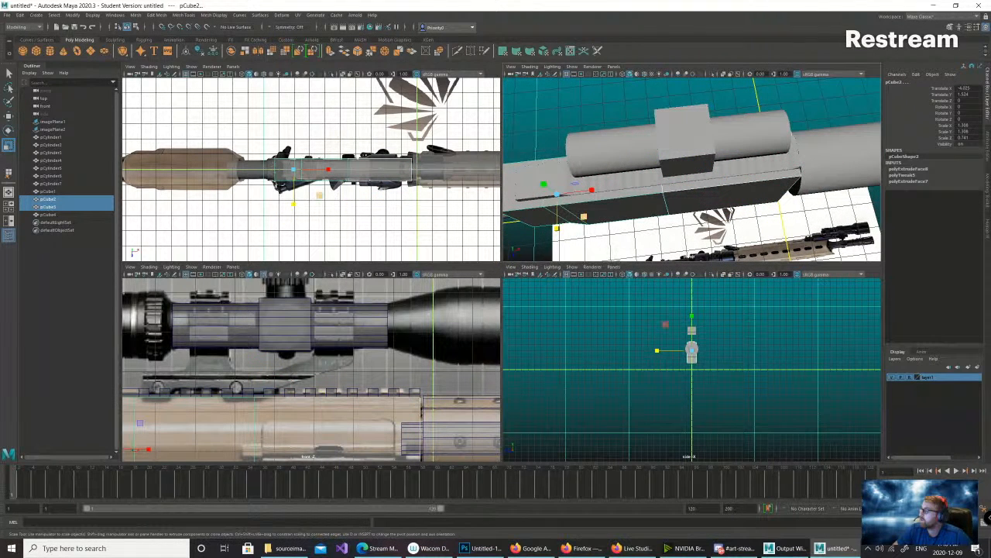
left_click_drag(557, 228, 556, 225)
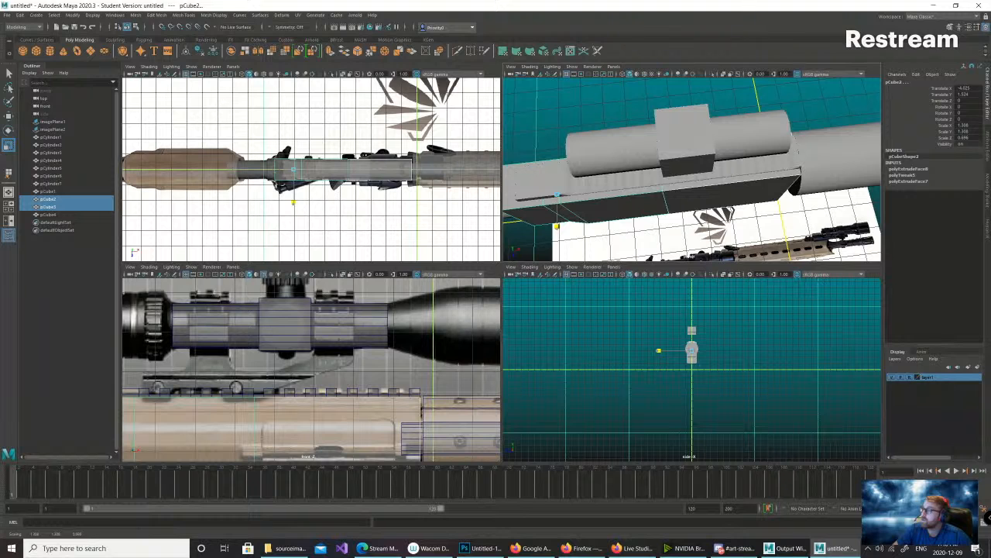
left_click_drag(557, 226, 557, 225)
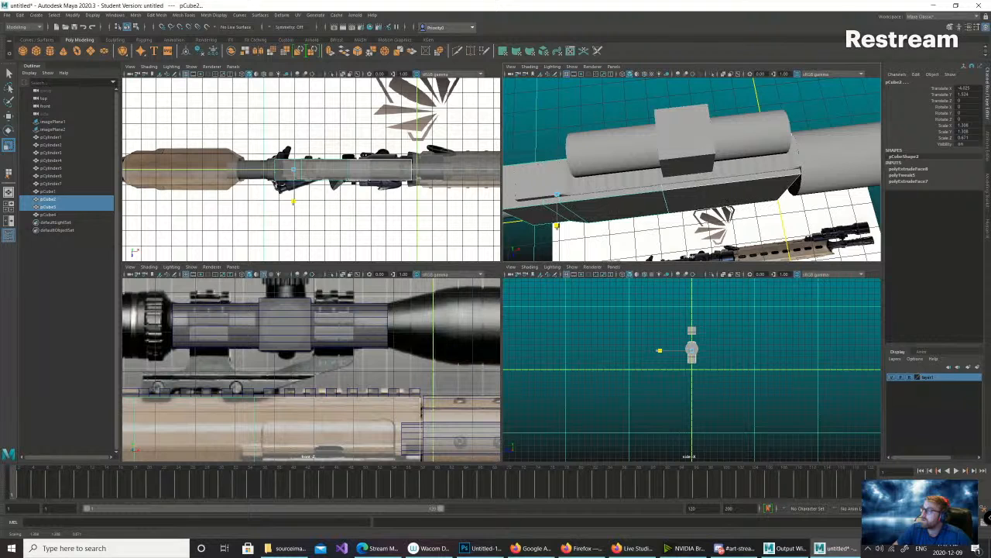
- Examine the receiver blocks against the reference image around the lower receiver, grip, trigger guard and magazine
key("w")
left_click_drag(712, 211, 353, 178, "alt")
scroll(713, 215, "down", 5)
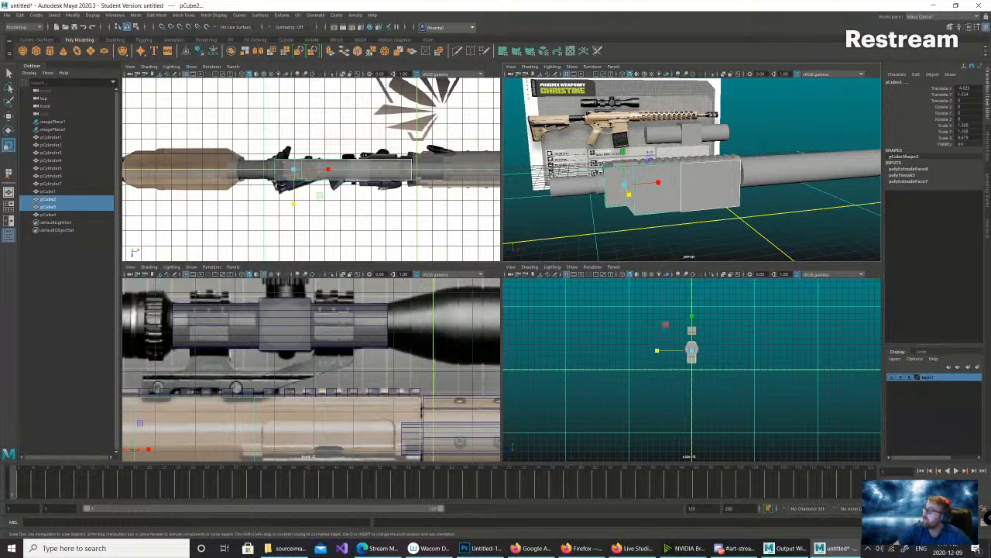
scroll(311, 178, "down", 4)
scroll(311, 364, "down", 8)
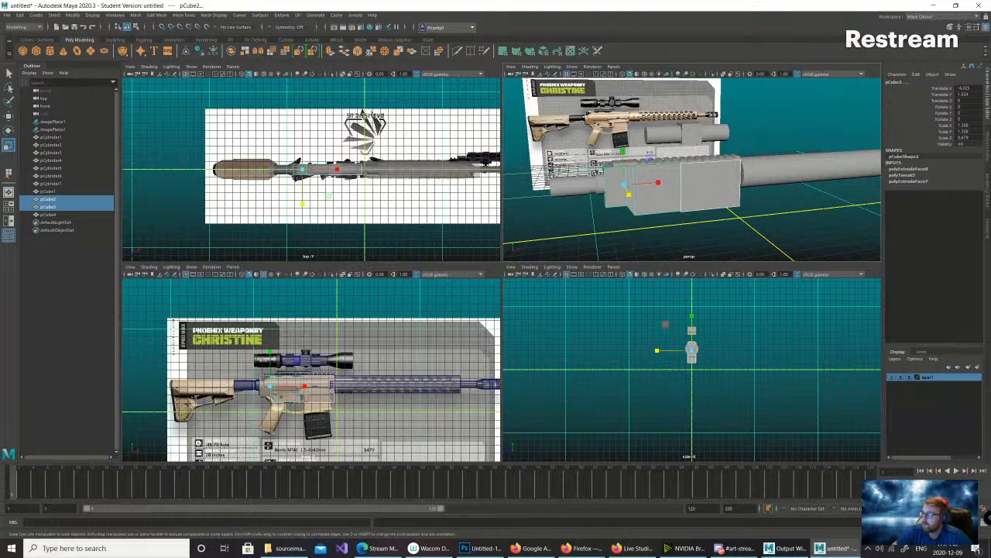
scroll(313, 368, "up", 5)
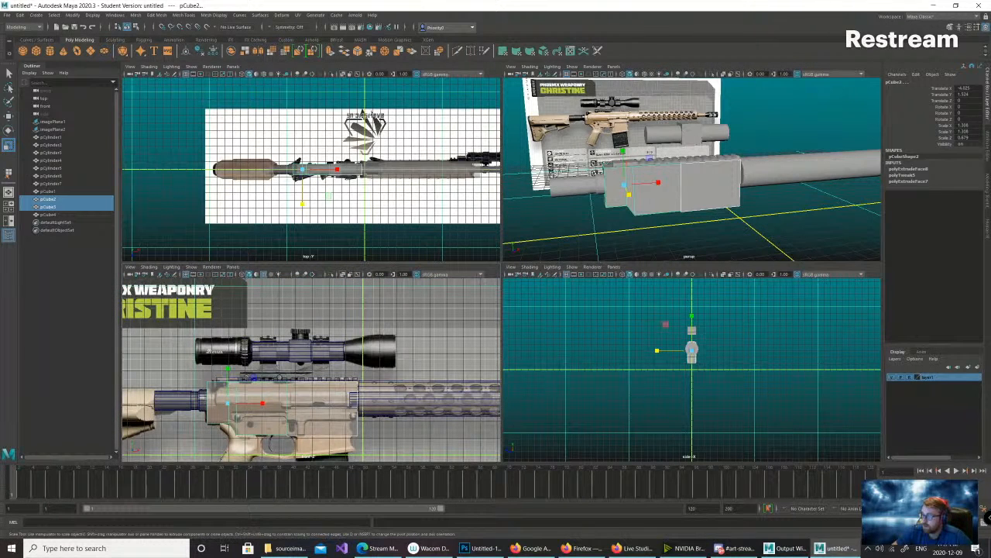
middle_click_drag(310, 387, 329, 299, "alt")
scroll(306, 374, "up", 4)
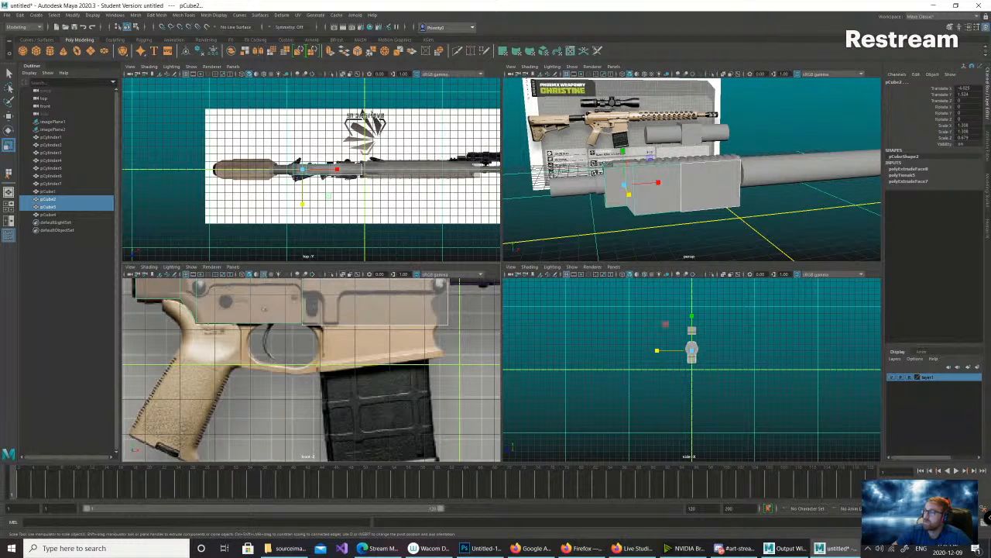
scroll(309, 368, "down", 3)
scroll(311, 366, "up", 6)
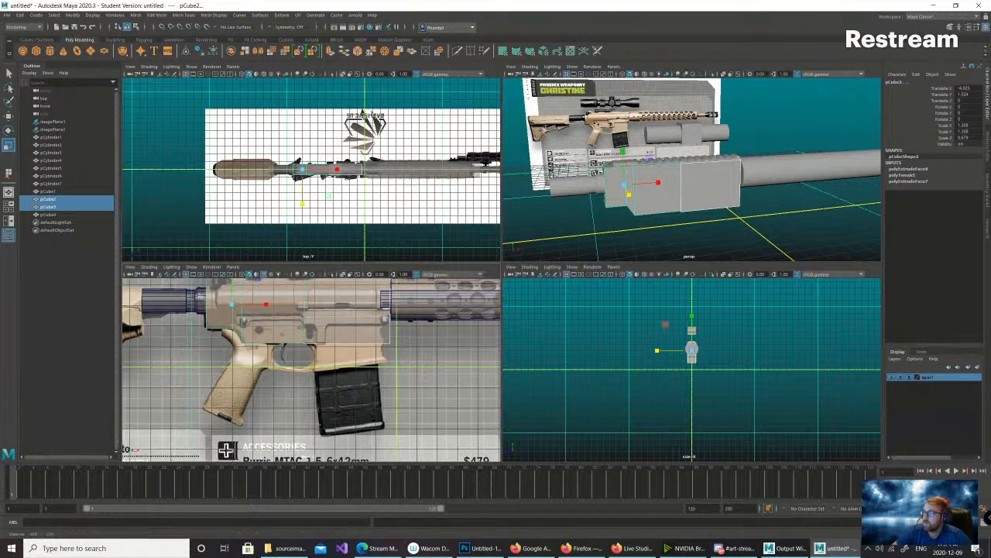
middle_click_drag(311, 366, 383, 435, "alt")
scroll(327, 417, "up", 1)
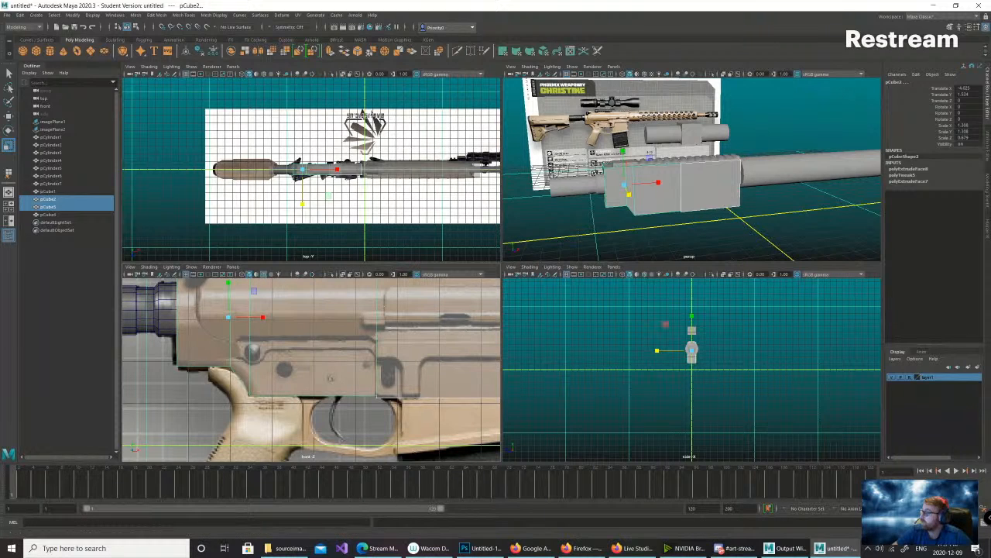
- Select only the front receiver block pCube3
left_click(49, 206)
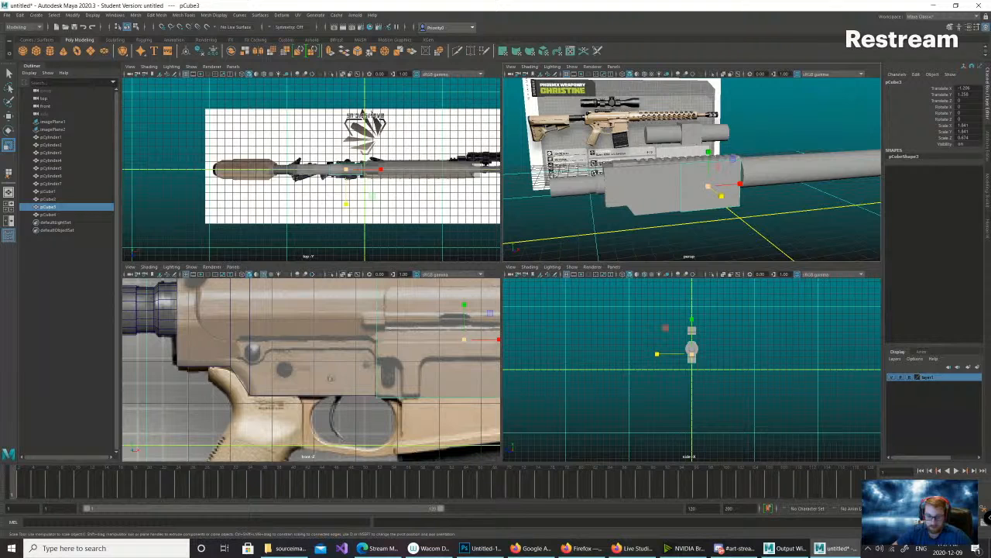
- Duplicate the front lower receiver block and move the copy straight down in the front view to cover the magazine well
key("ctrl+d")
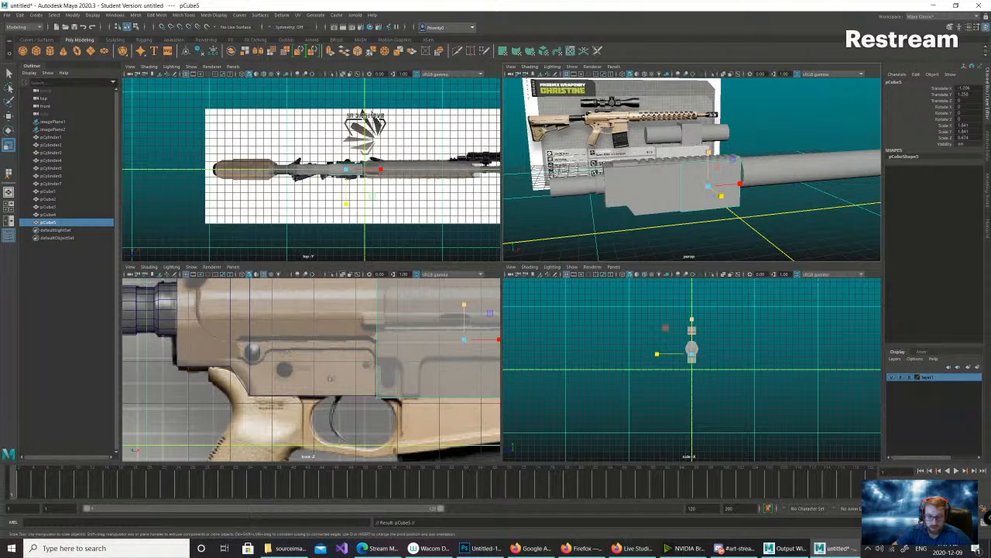
key("w")
left_click_drag(464, 304, 464, 383)
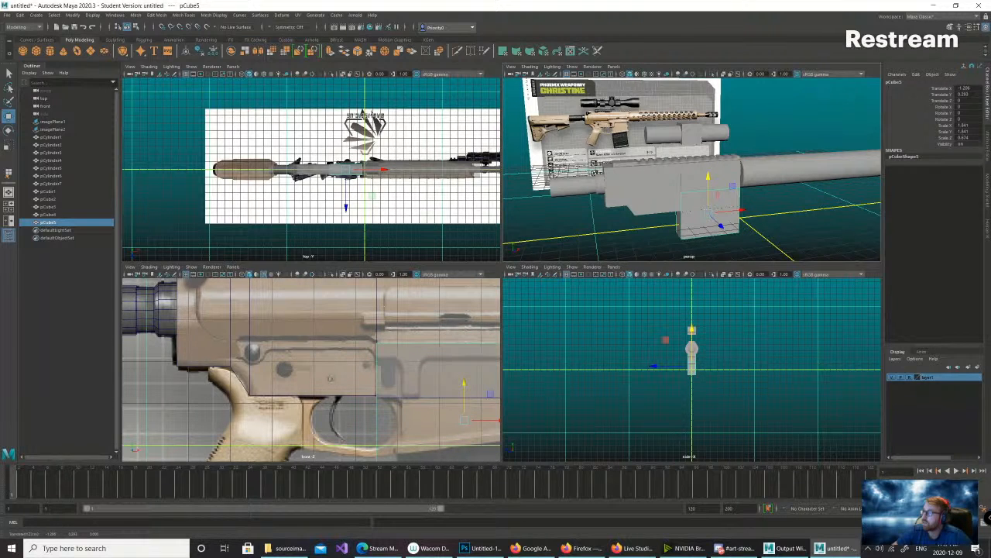
- Move the magazine-well block's front vertices slightly backward to line up with the reference magazine well's front edge
scroll(331, 379, "down", 5)
middle_click_drag(332, 316, 316, 286, "alt")
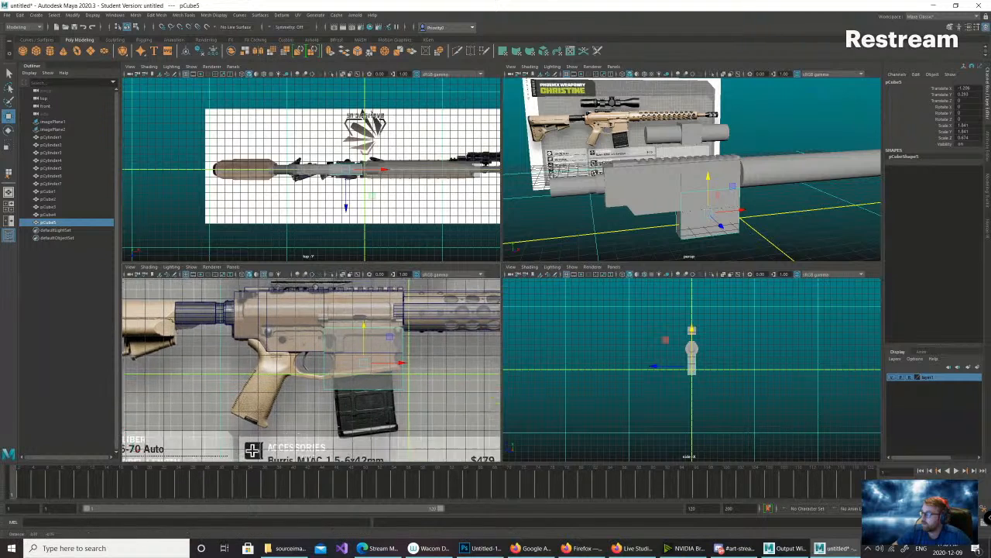
scroll(335, 386, "up", 4)
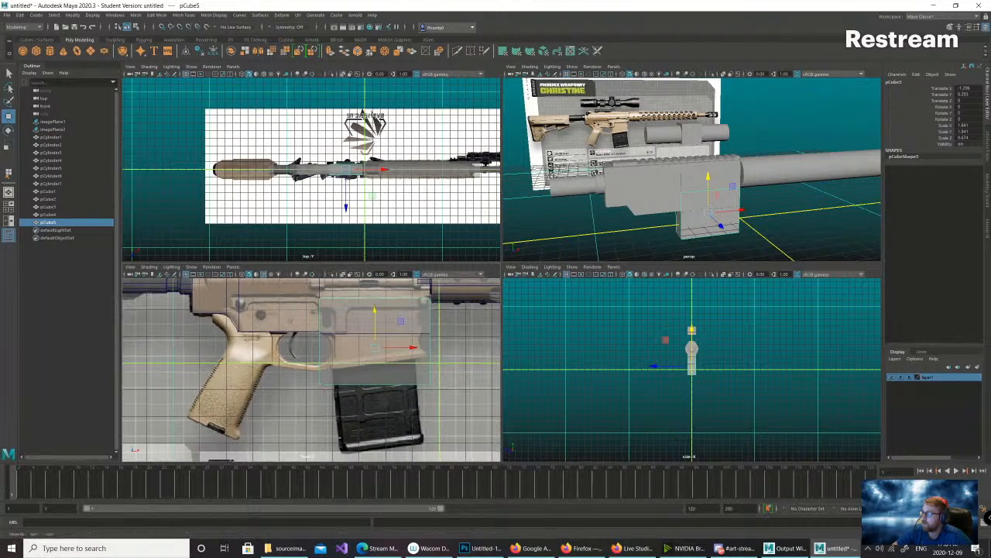
scroll(334, 385, "up", 3)
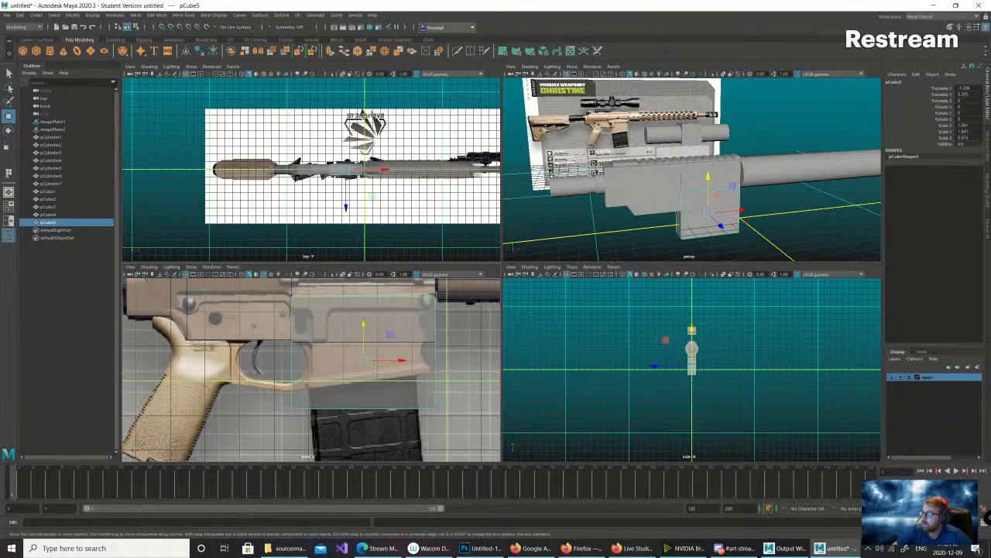
right_click_drag(427, 312, 389, 312)
left_click_drag(418, 288, 458, 424)
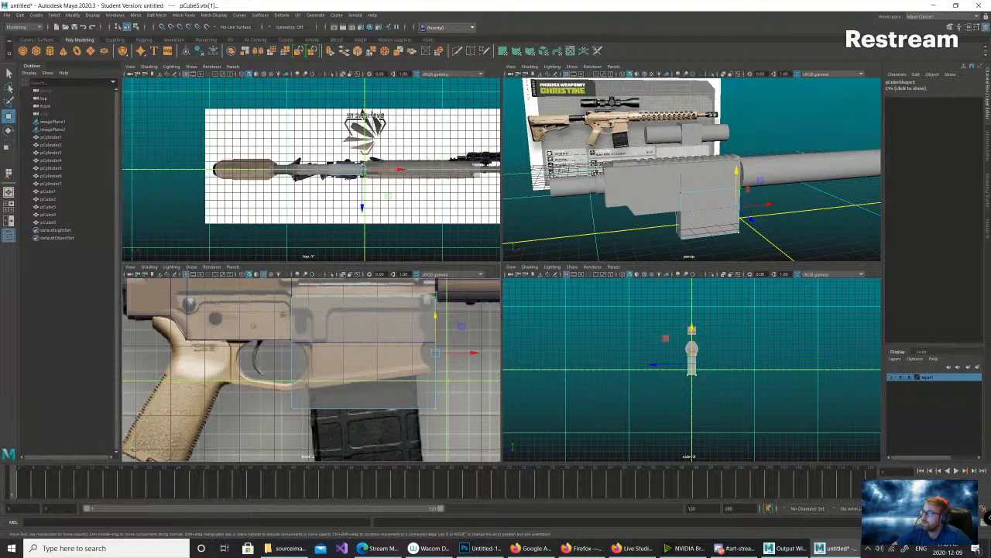
left_click_drag(473, 352, 468, 353)
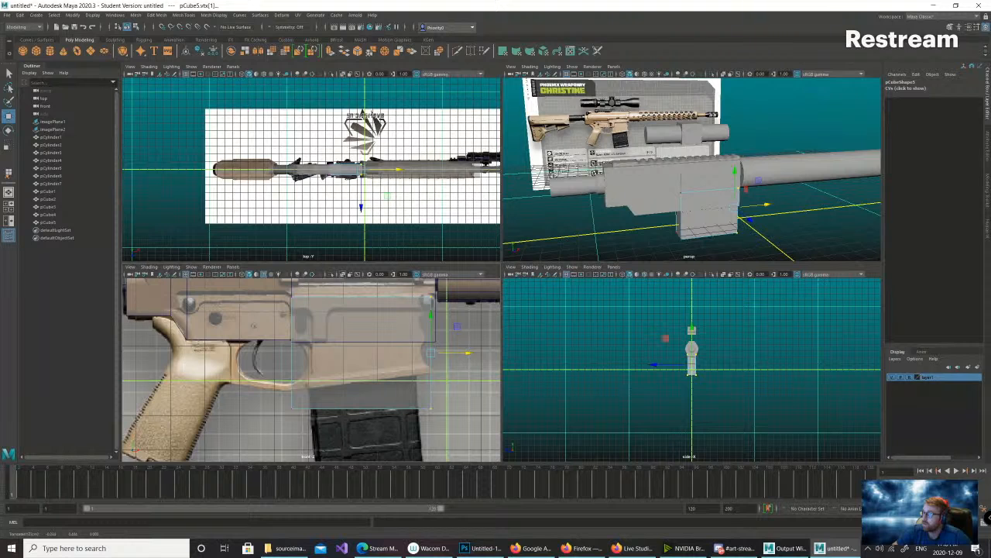
- Raise the magazine-well block's bottom vertices to the reference's lower edge and nudge its front vertices slightly forward
left_click_drag(275, 393, 471, 427)
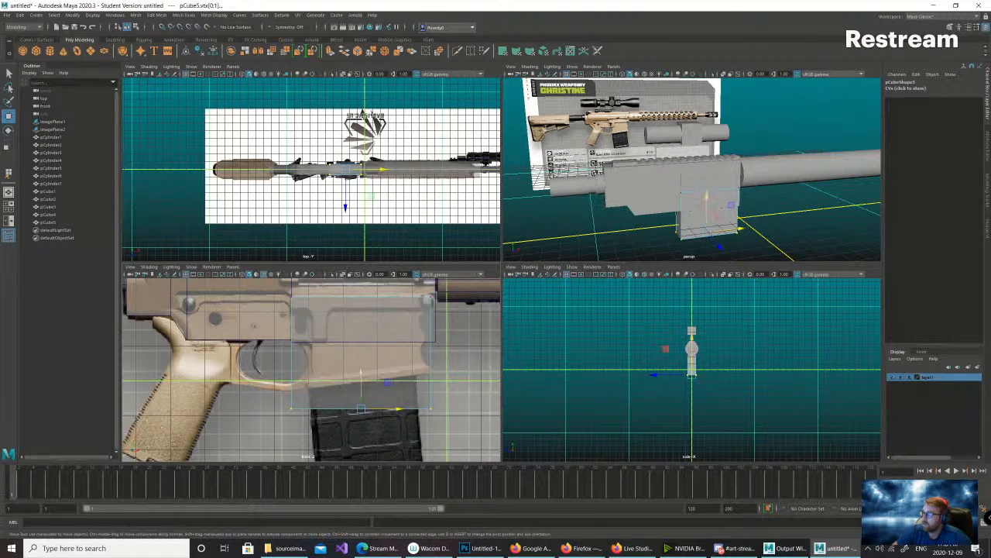
left_click_drag(361, 379, 361, 367)
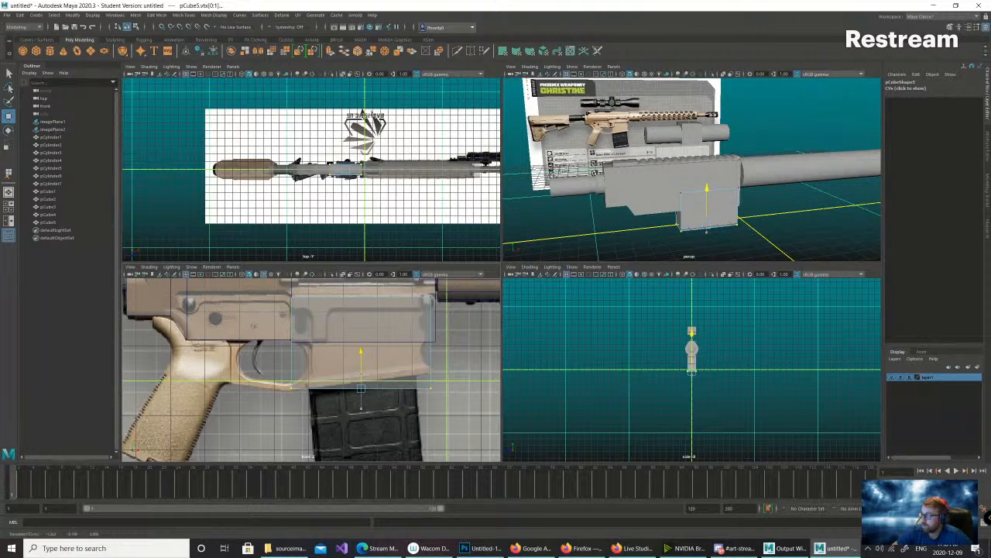
left_click_drag(361, 351, 360, 352)
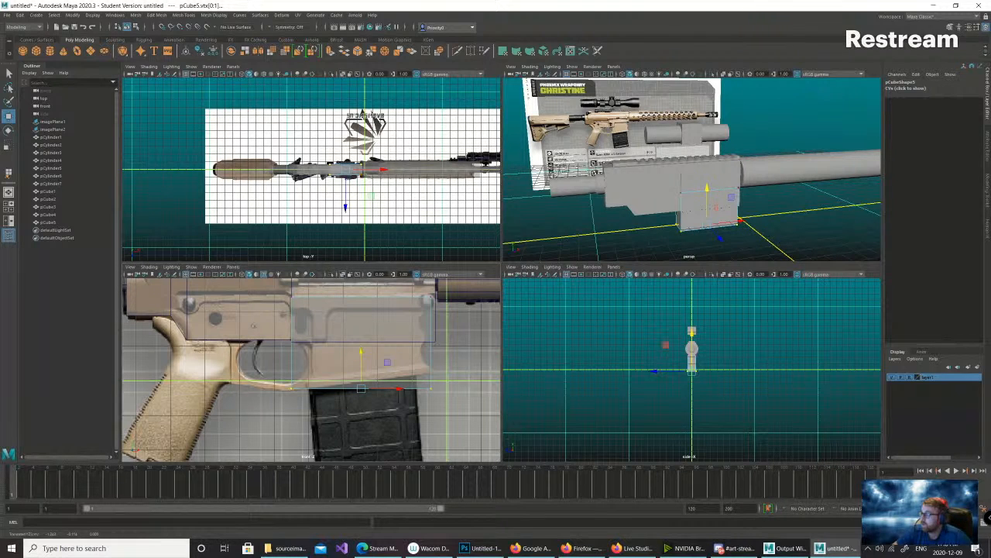
left_click_drag(418, 285, 444, 403)
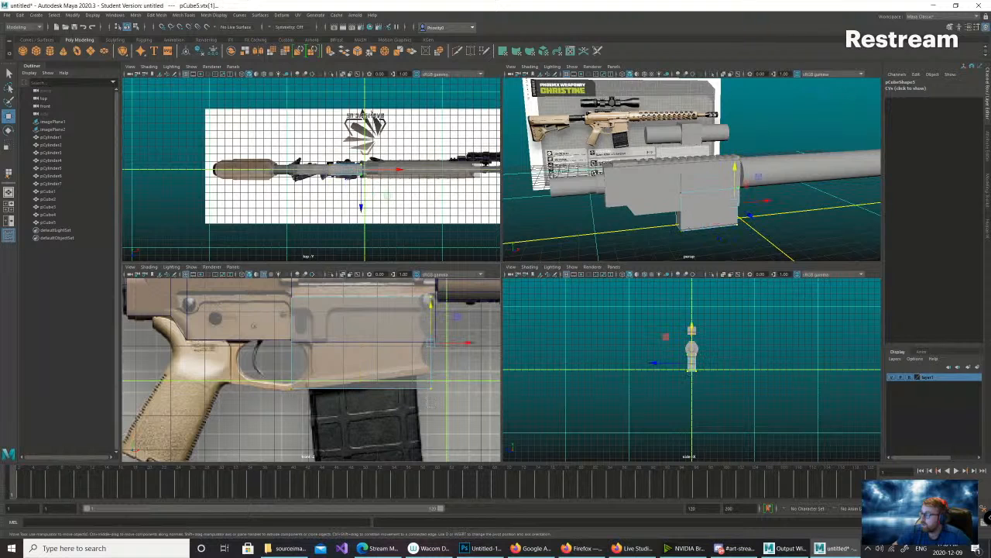
left_click_drag(463, 343, 465, 342)
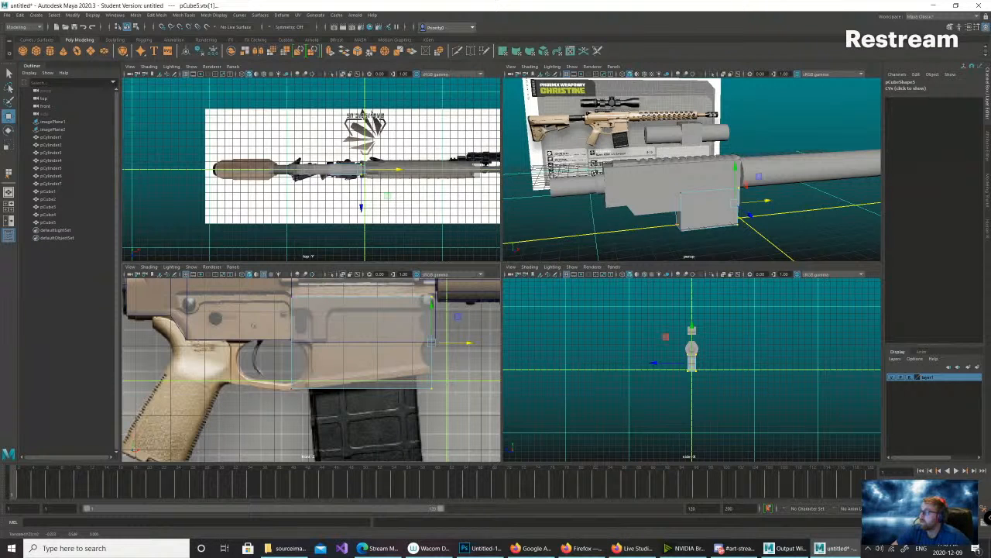
- Duplicate the magazine-well block and move the copy backward along X over the pistol grip area
scroll(311, 370, "down", 6)
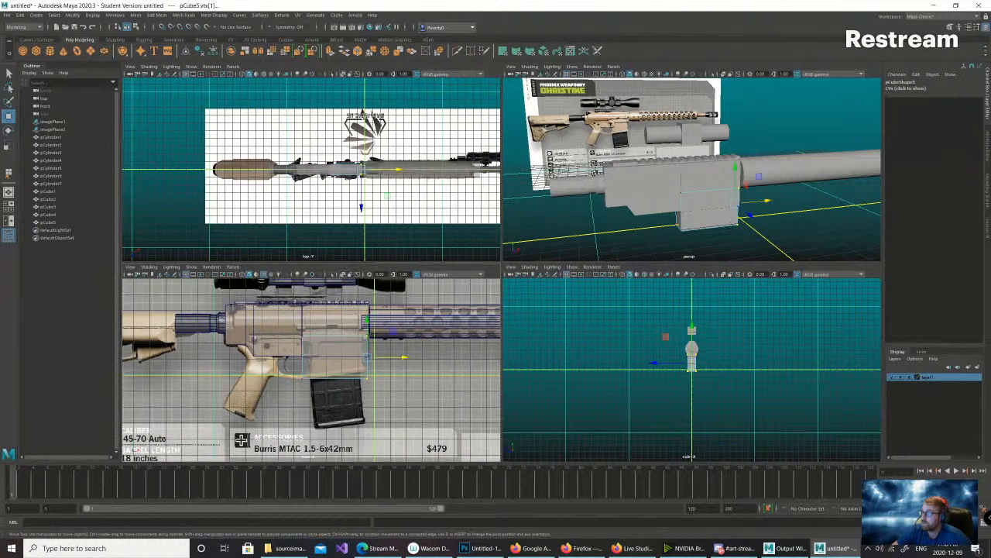
right_click_drag(321, 338, 337, 314)
left_click(334, 362)
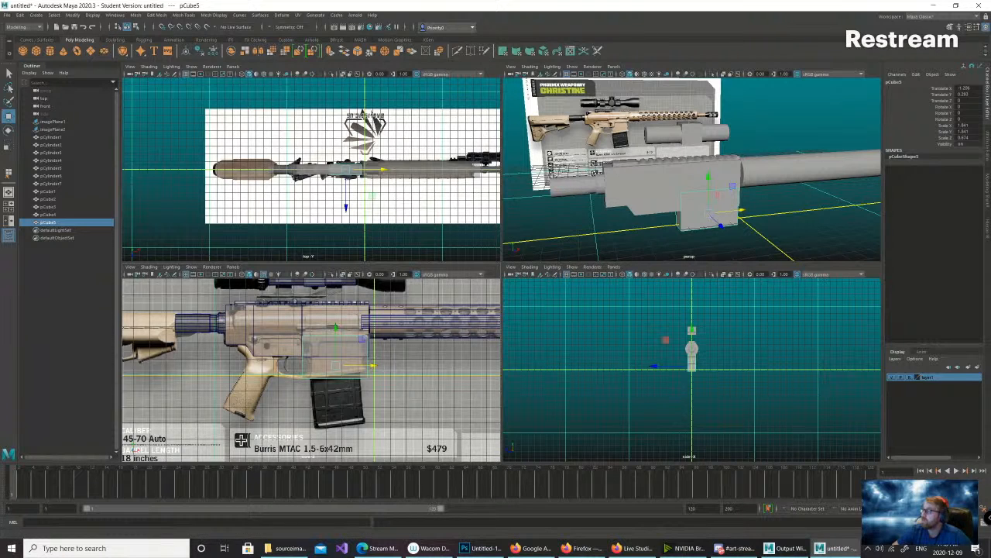
key("ctrl+d")
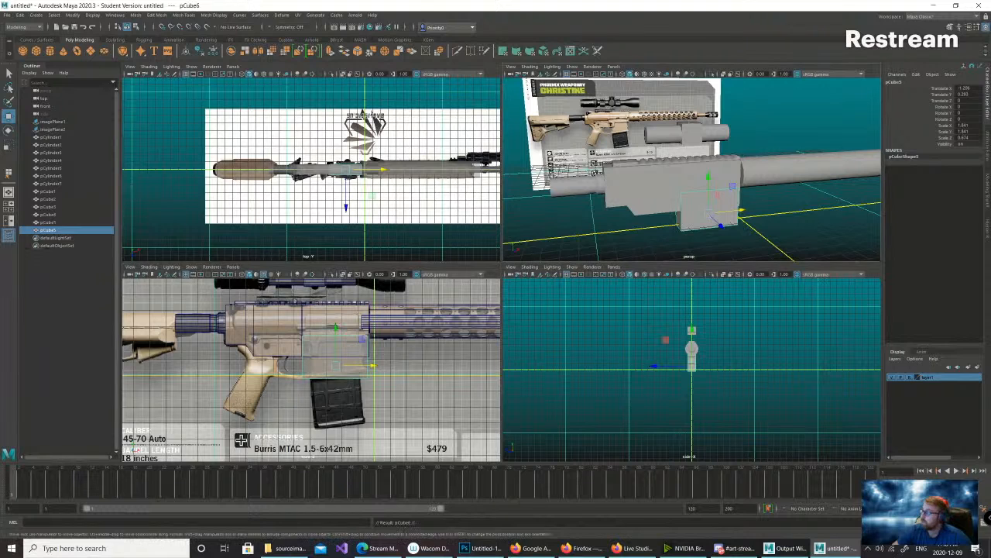
left_click_drag(741, 210, 684, 217)
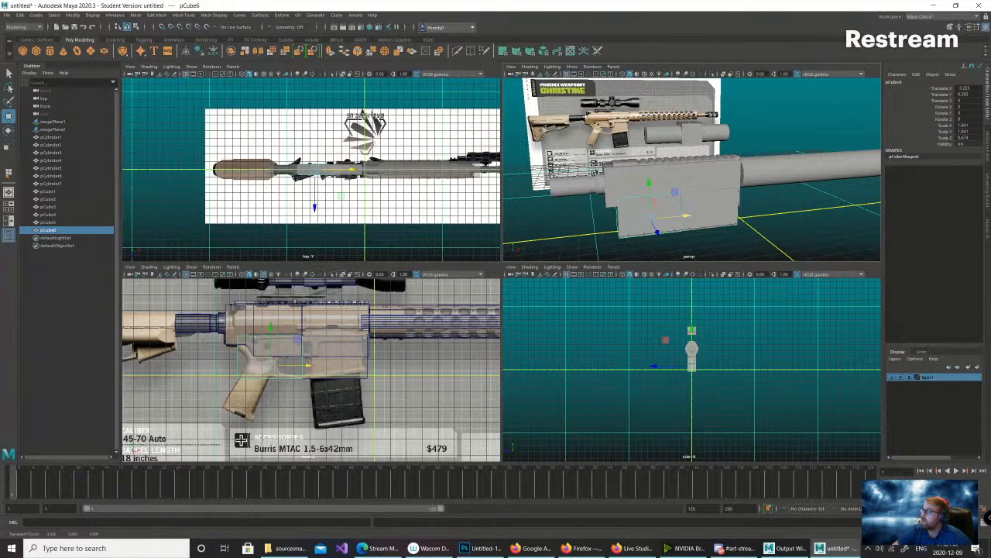
- Extend the grip block's front vertices slightly into the magazine-well block and lower its bottom vertices to the reference grip's base
right_click_drag(282, 337, 251, 337)
left_click_drag(293, 327, 347, 357)
left_click(284, 356)
key("ctrl+z")
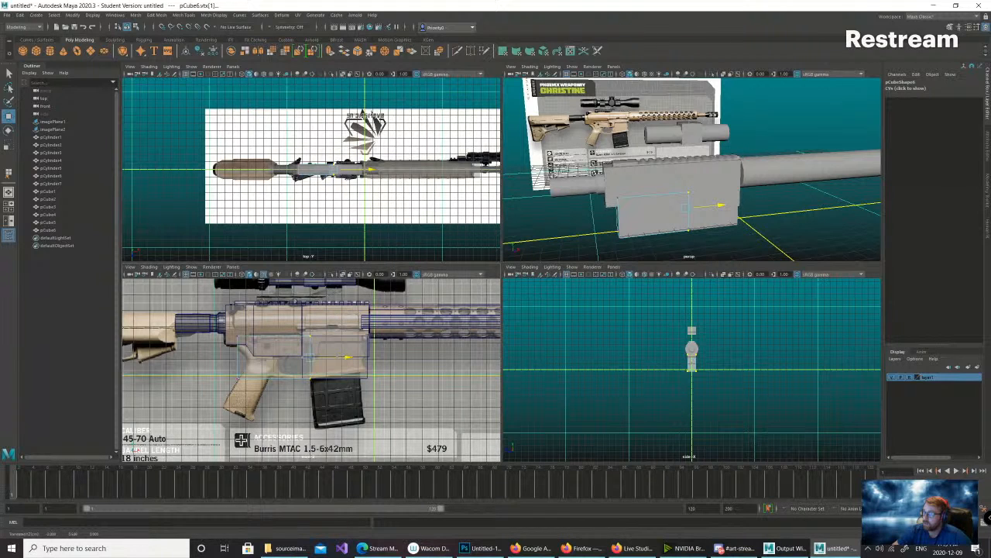
left_click_drag(347, 357, 347, 357)
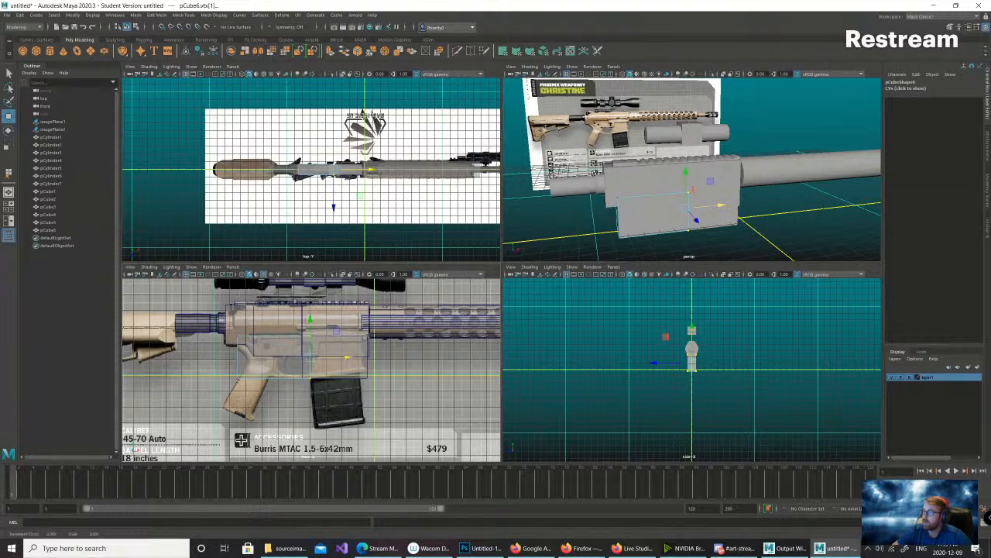
left_click_drag(245, 375, 323, 404)
left_click_drag(273, 341, 274, 383)
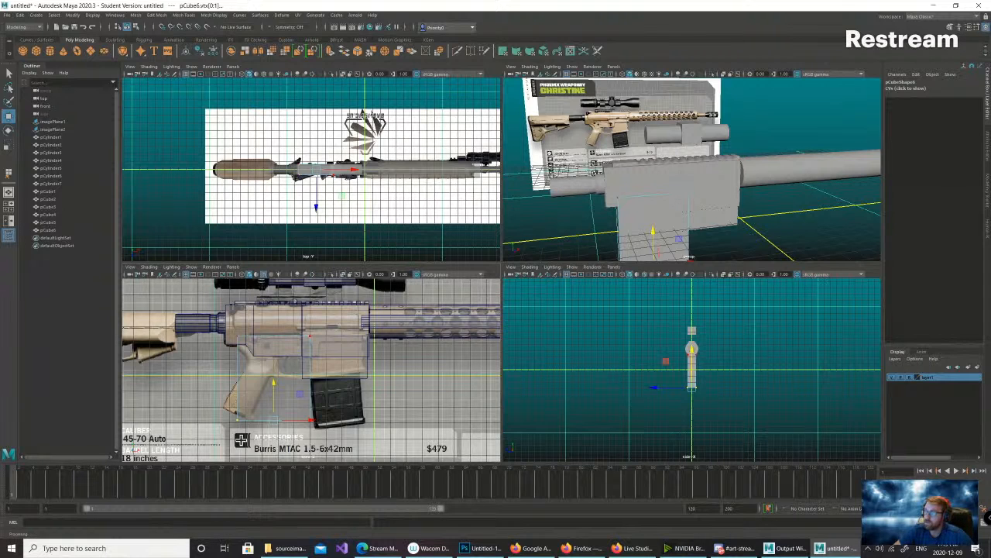
- Raise the magazine-well block's lower front vertices to follow the slanted bottom edge in the reference
left_click(360, 336)
right_click_drag(361, 336, 327, 337)
left_click_drag(353, 323, 382, 390)
left_click_drag(367, 341, 367, 335)
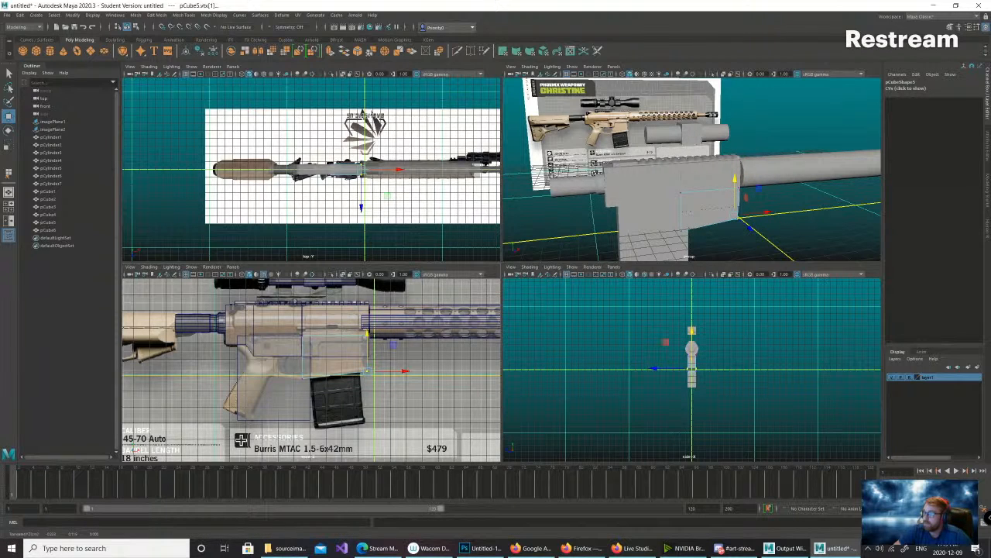
- Try to slant the grip block's rear edge by moving its lower rear vertices backward
left_click(310, 395)
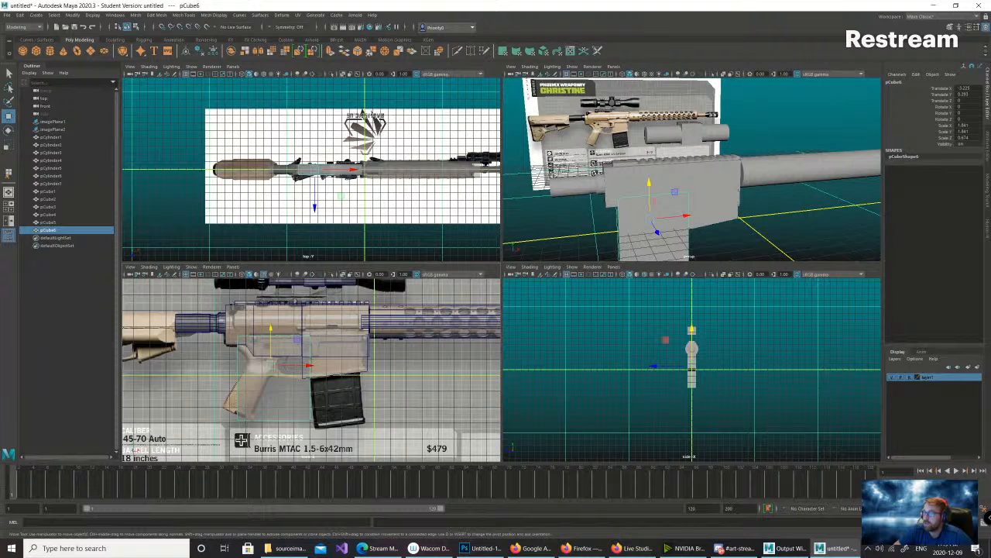
right_click_drag(236, 408, 203, 334)
left_click_drag(219, 403, 327, 436)
left_click_drag(264, 429, 257, 419)
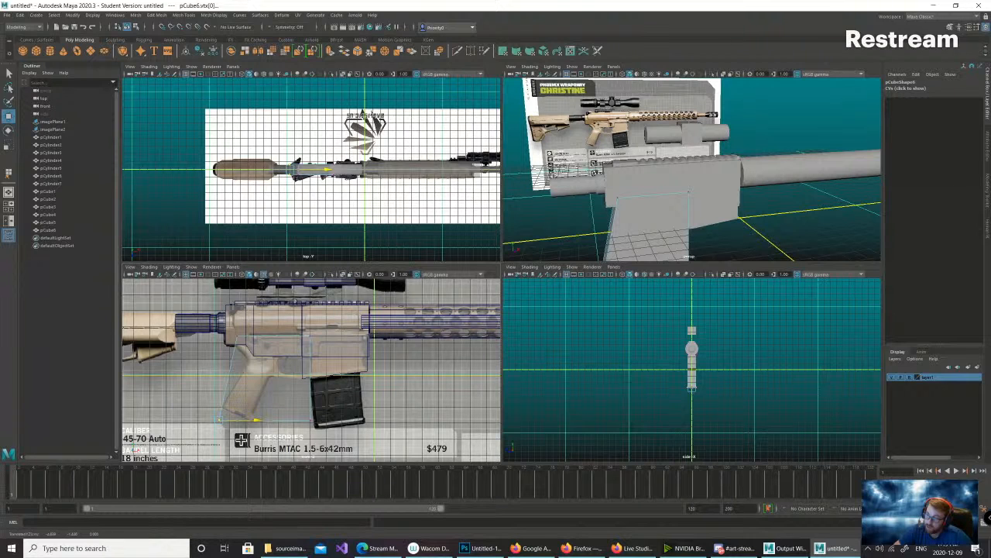
left_click_drag(257, 420, 273, 420)
key("ctrl+z")
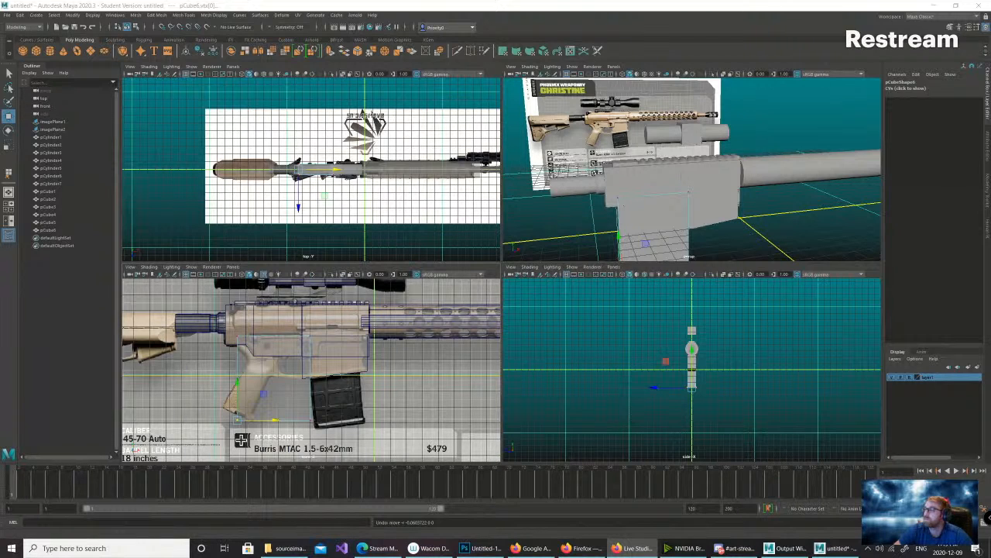
- Duplicate the grip block and move the copy forward along X over the reference magazine
left_click_drag(689, 166, 651, 159, "alt")
right_click_drag(651, 158, 612, 159, "alt")
left_click_drag(786, 209, 701, 185, "alt")
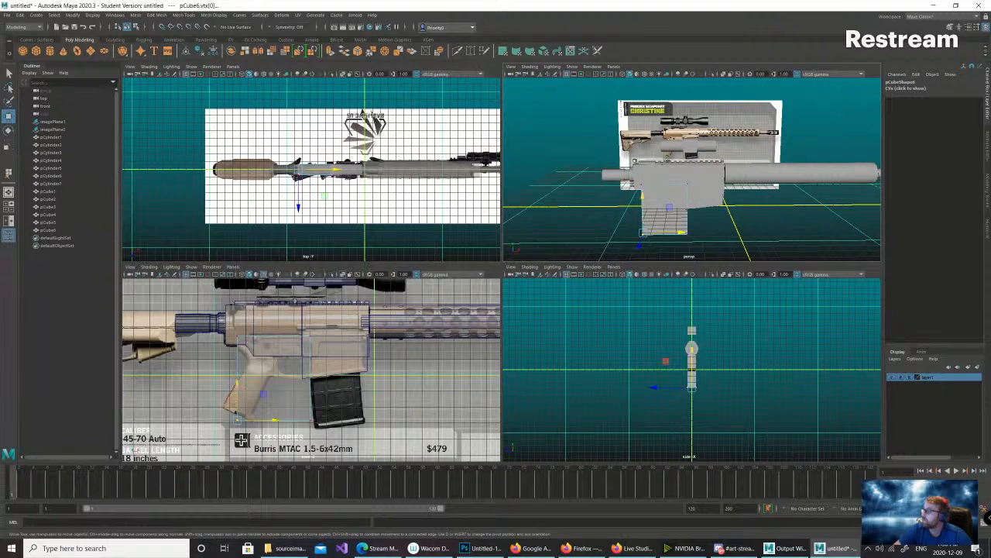
right_click_drag(656, 184, 686, 165)
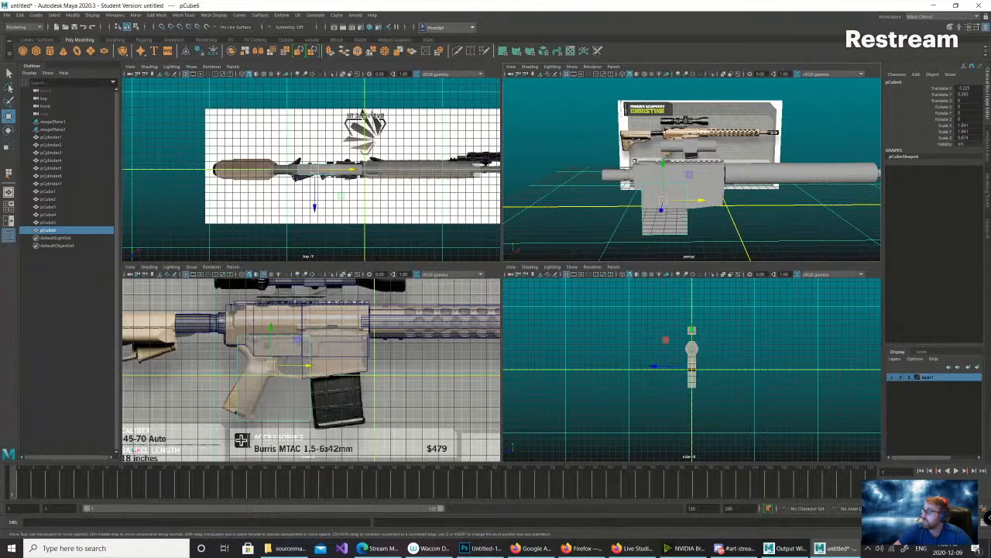
key("ctrl+d")
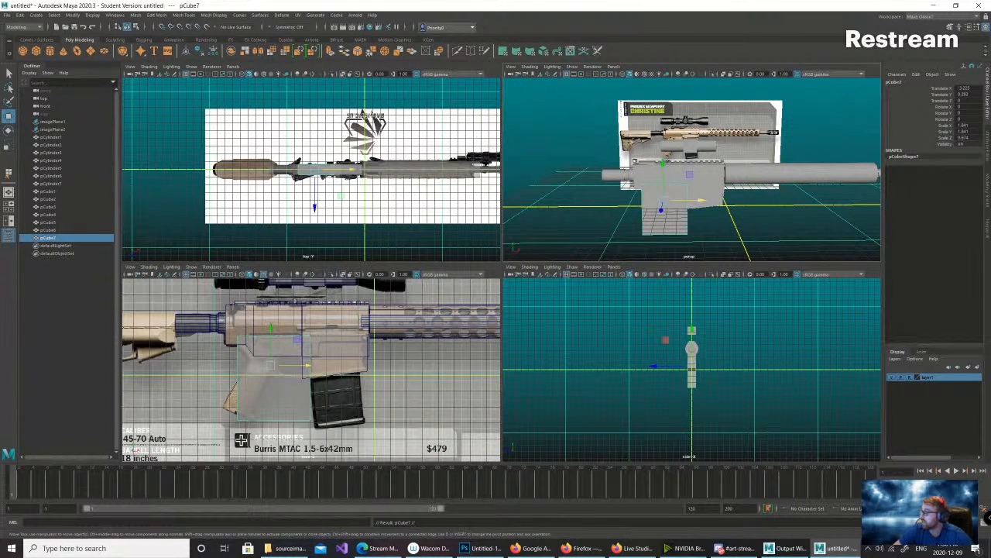
left_click_drag(308, 365, 377, 365)
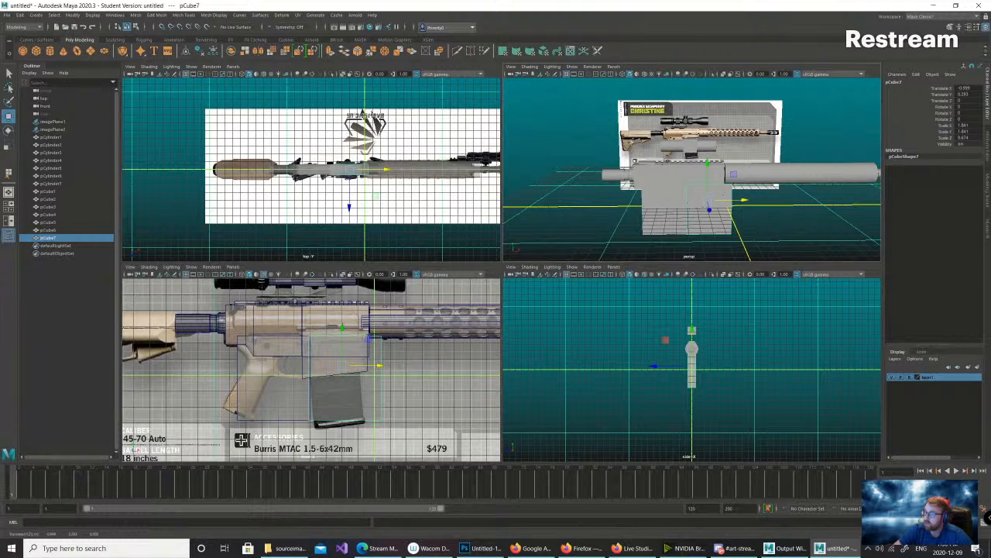
- Move the magazine block's front vertices backward to match the reference magazine's front edge
right_click_drag(720, 195, 683, 194)
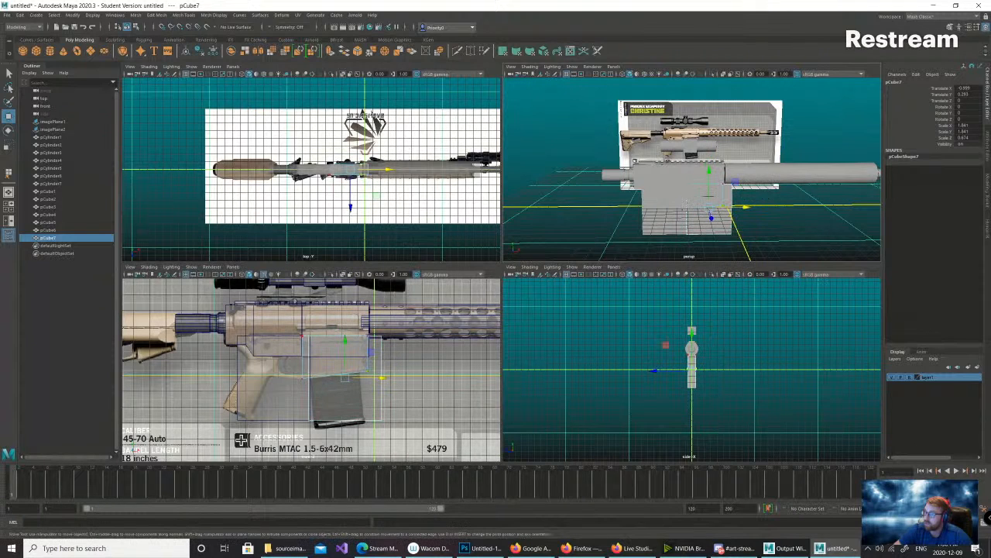
left_click(720, 224)
right_click_drag(722, 225, 683, 225)
left_click_drag(678, 224, 697, 242)
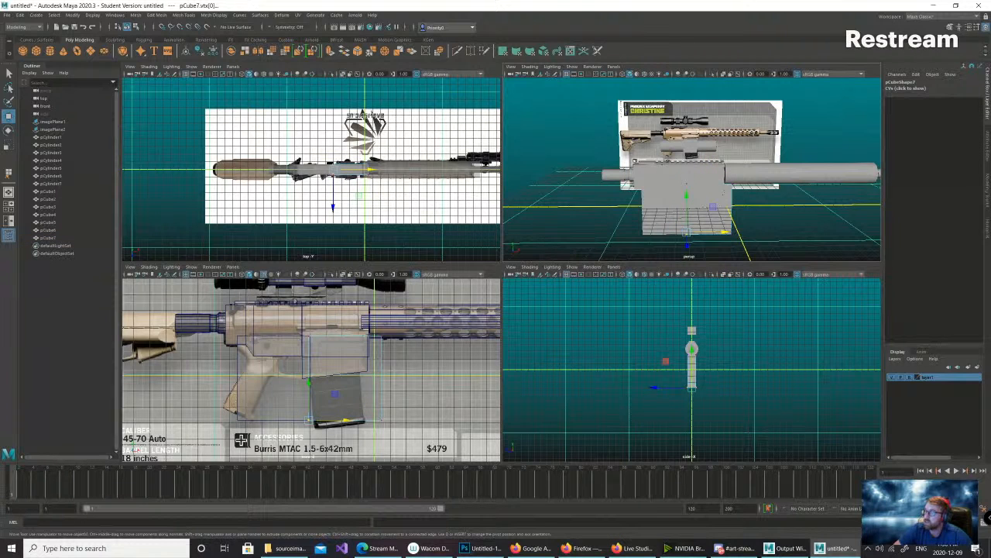
left_click_drag(422, 430, 369, 321)
left_click_drag(414, 377, 398, 377)
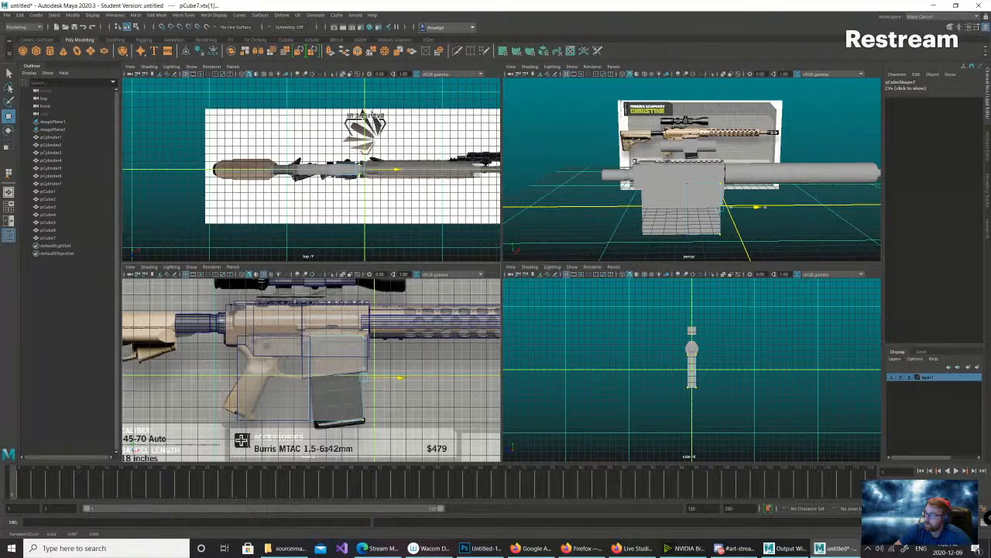
- Nudge the magazine block's rear vertices slightly forward to align with the reference magazine's rear edge
key("w")
left_click_drag(297, 367, 335, 427)
left_click_drag(346, 378, 348, 378)
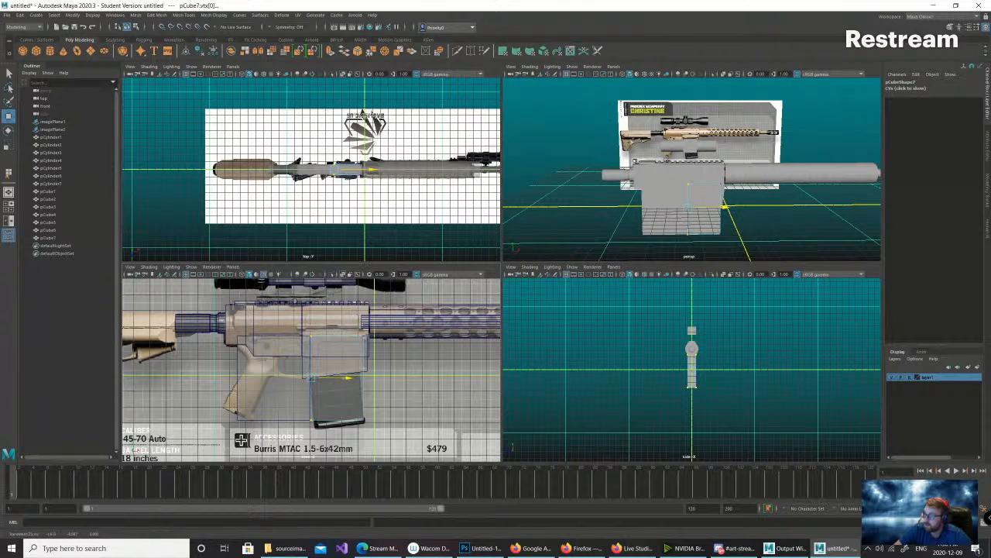
left_click_drag(347, 378, 348, 378)
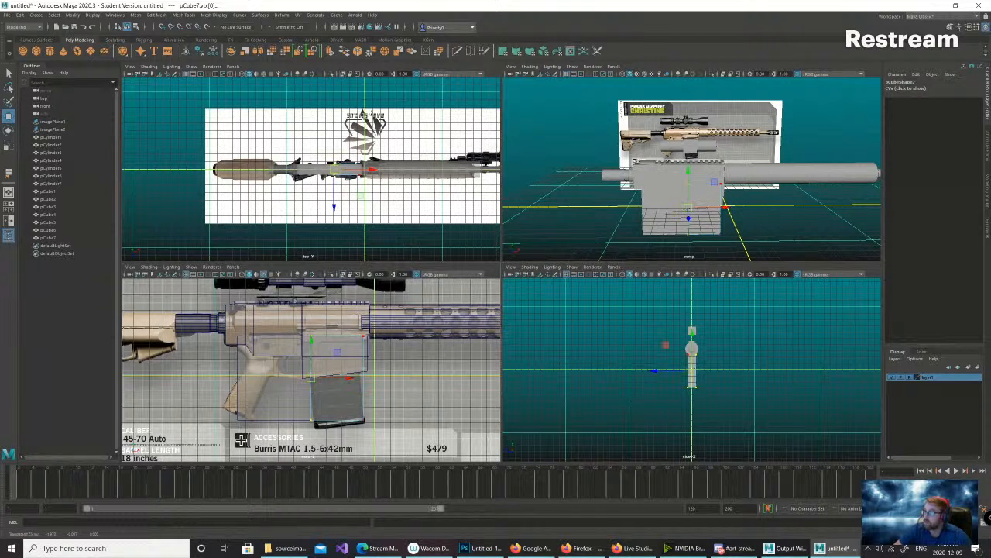
key("w")
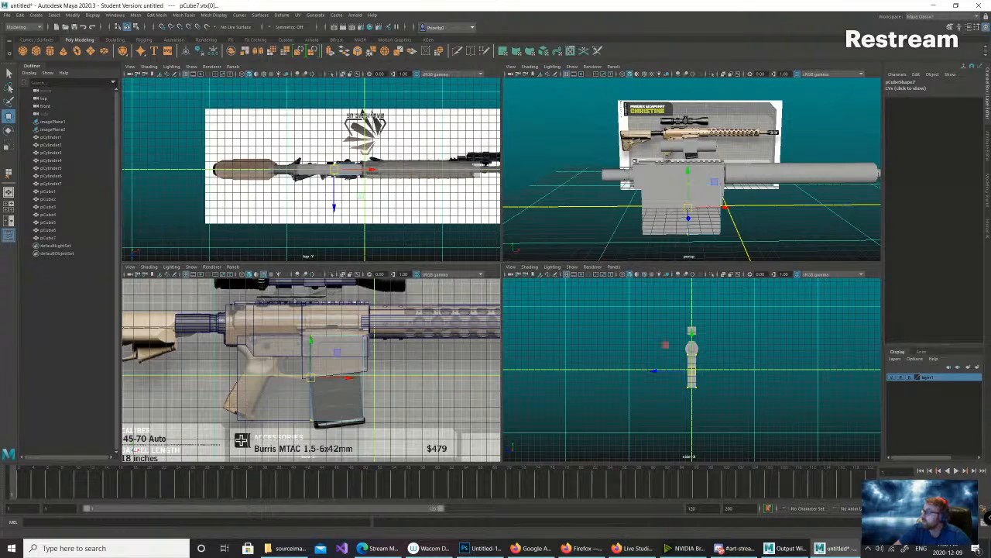
- Raise the magazine block's upper vertices slightly so its top extends farther into the magazine well
key("F8")
left_click(302, 333)
left_click(336, 375)
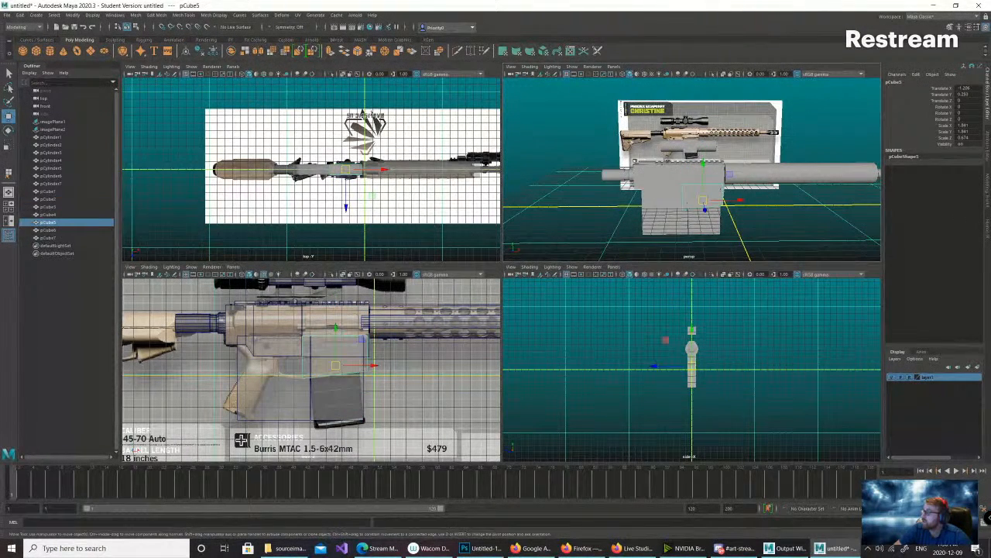
left_click(312, 396)
right_click_drag(697, 196, 680, 196)
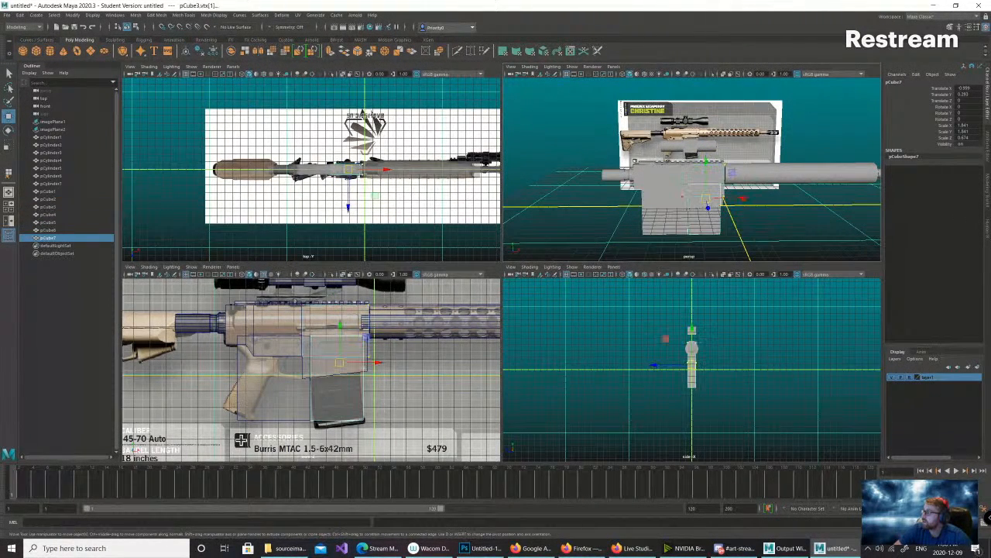
key("F8")
right_click_drag(705, 228, 669, 227)
left_click_drag(739, 200, 675, 178)
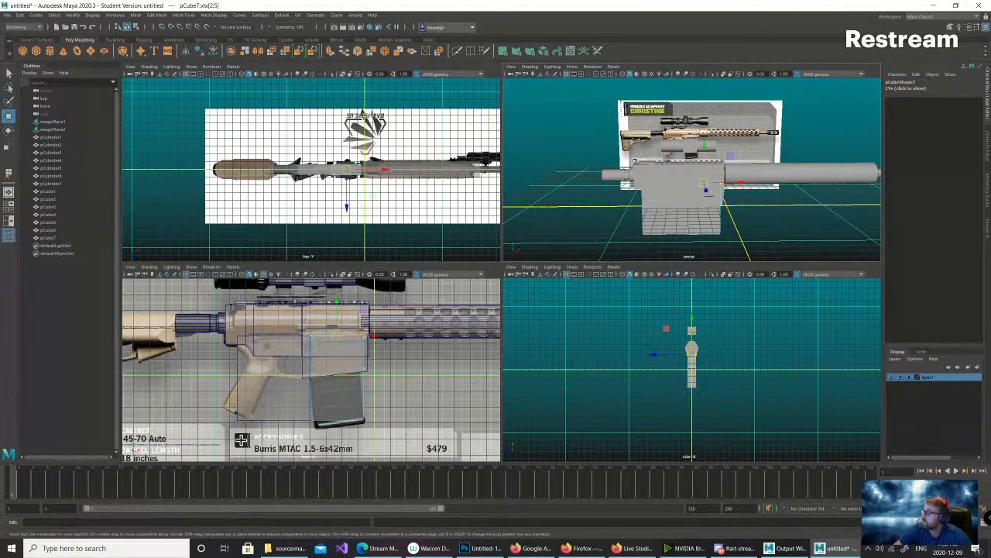
left_click_drag(337, 299, 336, 291)
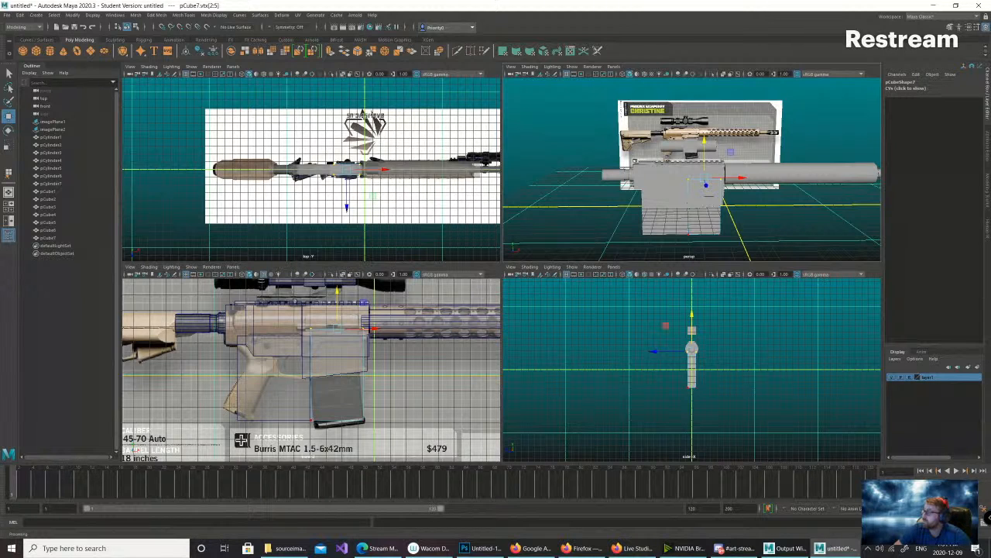
- Lower the magazine block's bottom vertices to the reference magazine's base and nudge its front vertices slightly backward
left_click_drag(297, 402, 378, 435)
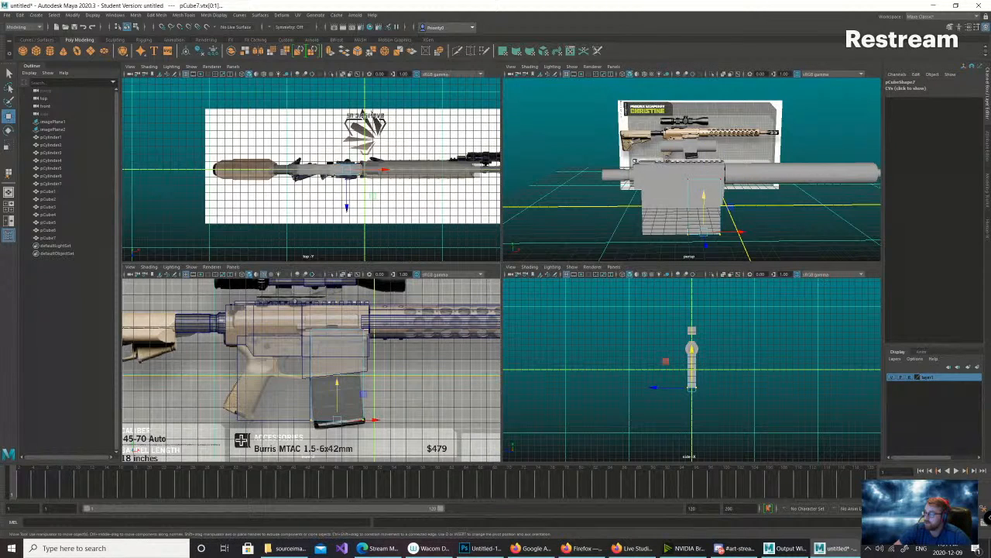
left_click_drag(336, 385, 337, 393)
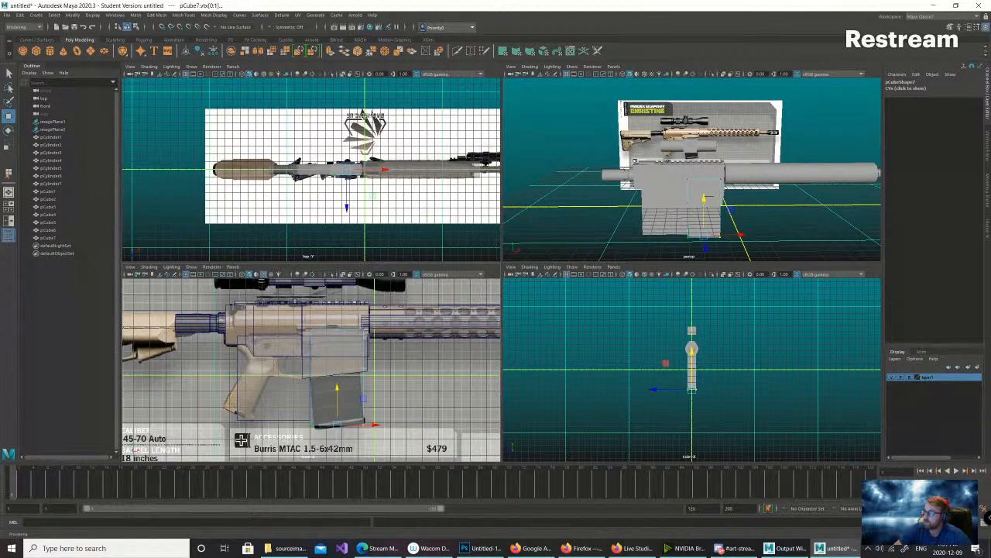
left_click_drag(402, 429, 345, 318)
left_click_drag(400, 376, 398, 376)
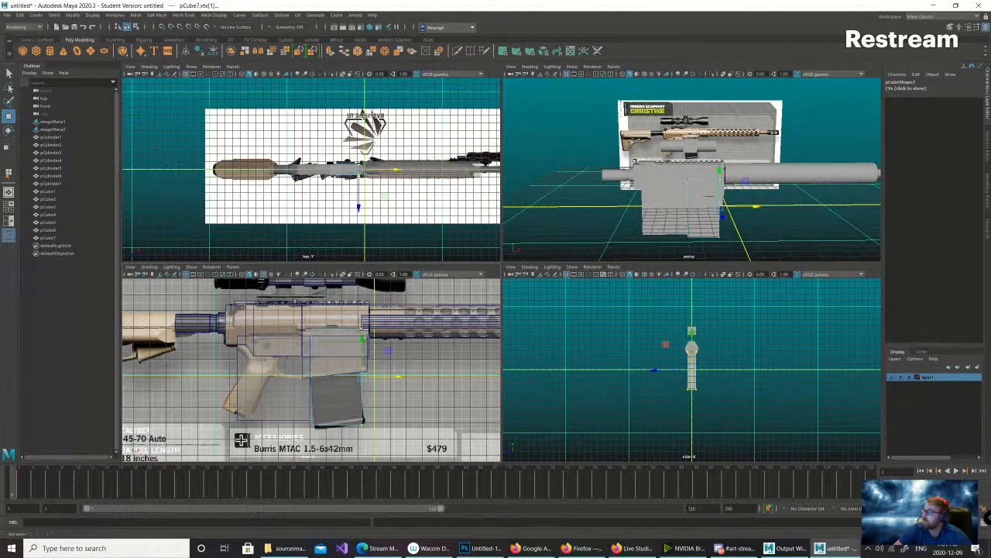
- Scale the magazine block along Z to about 0.592 so it is slimmer than the magazine well
left_click_drag(697, 198, 554, 192, "alt")
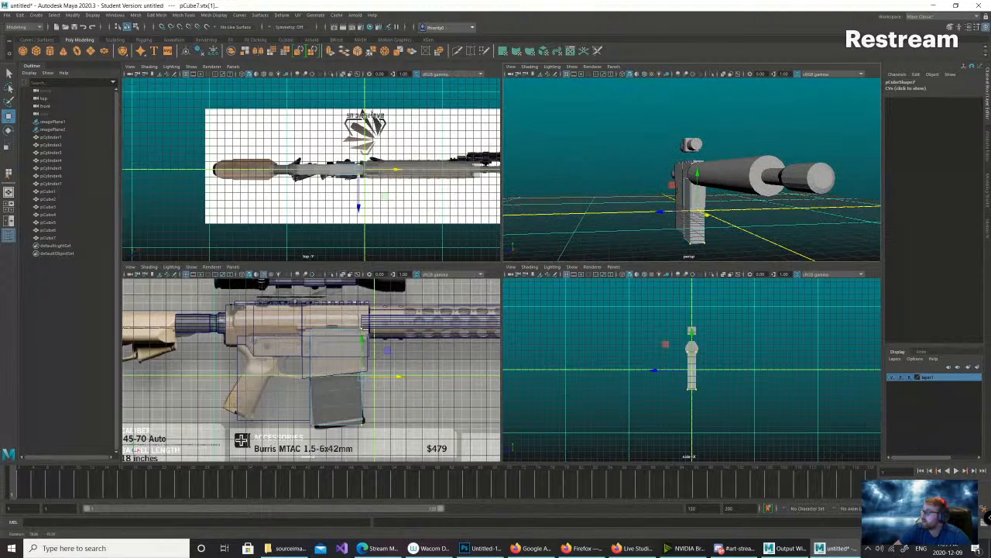
right_click(349, 338)
right_click_drag(348, 358, 386, 326)
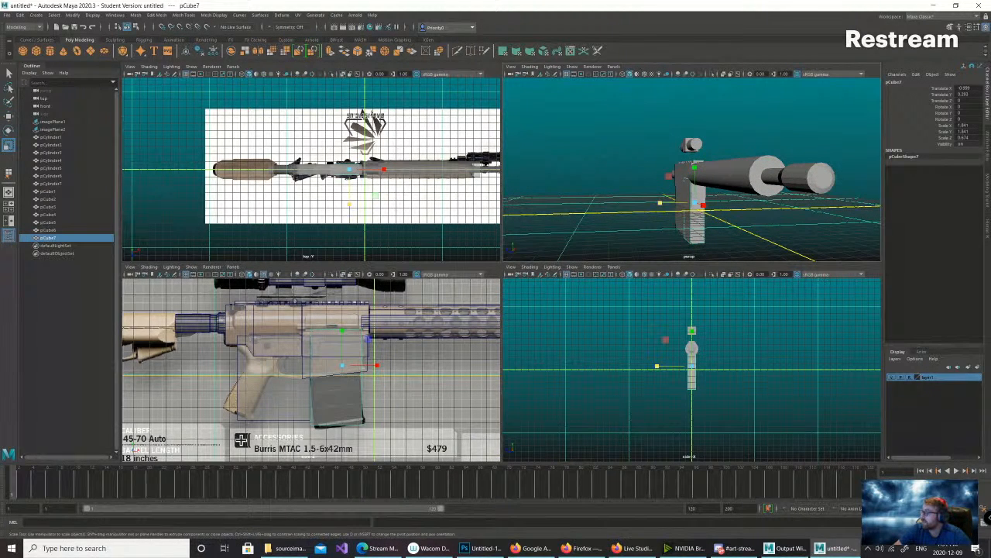
key("q")
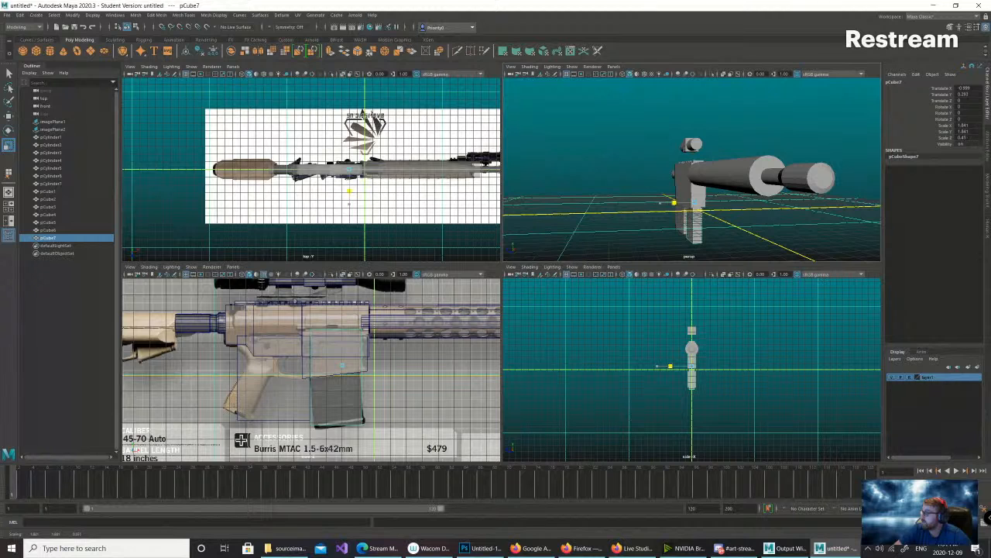
left_click_drag(672, 202, 564, 182, "alt")
right_click_drag(564, 182, 621, 186, "alt")
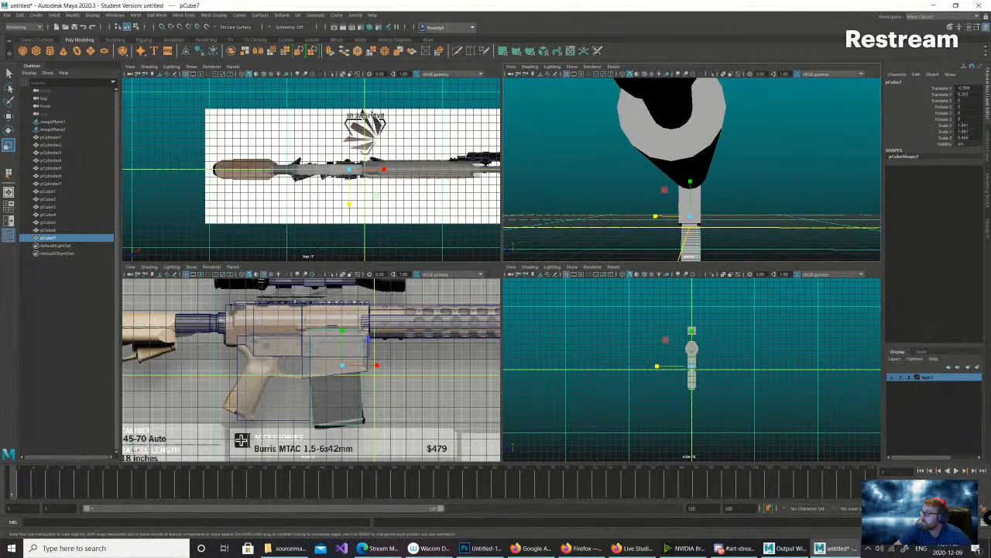
key("f")
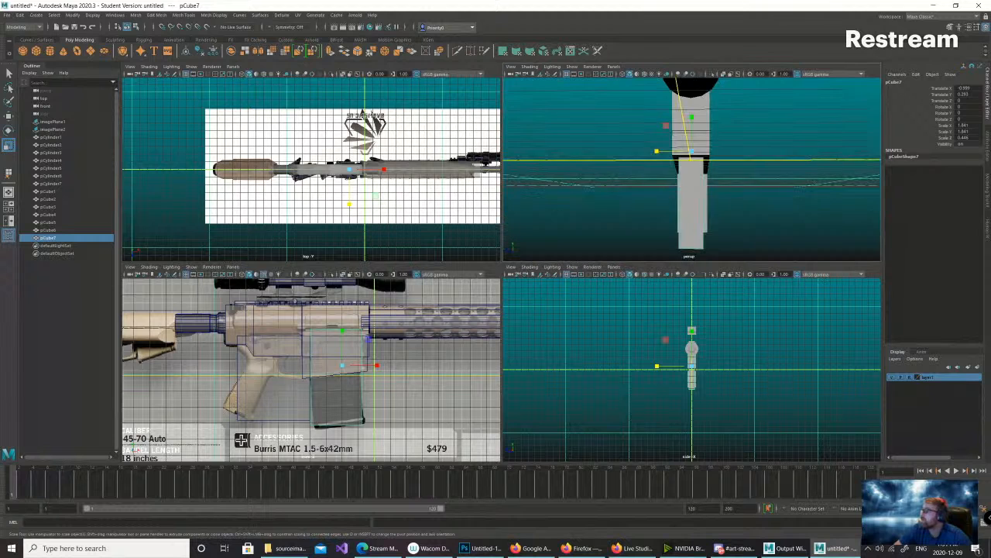
left_click_drag(681, 178, 684, 191, "alt")
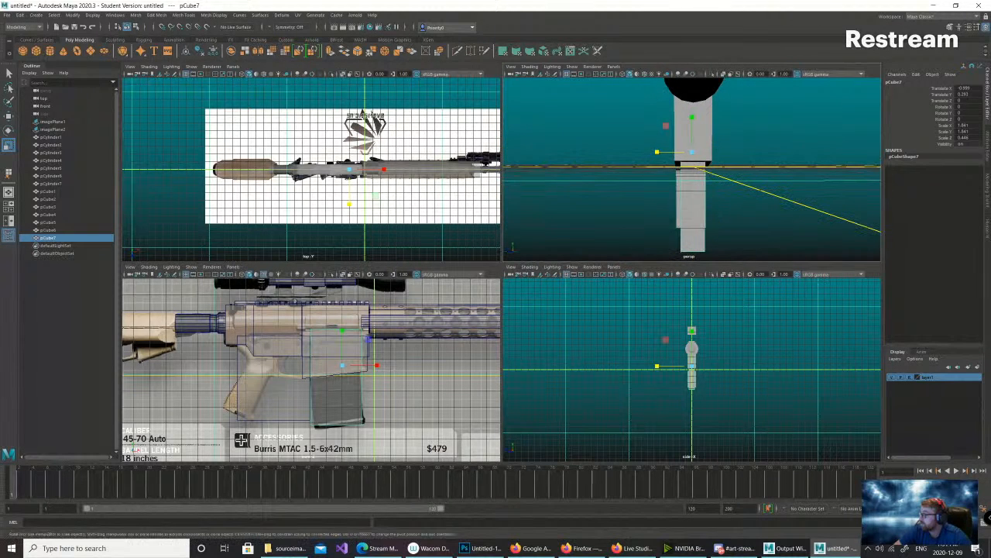
left_click_drag(656, 152, 624, 159)
left_click_drag(673, 178, 576, 202, "alt")
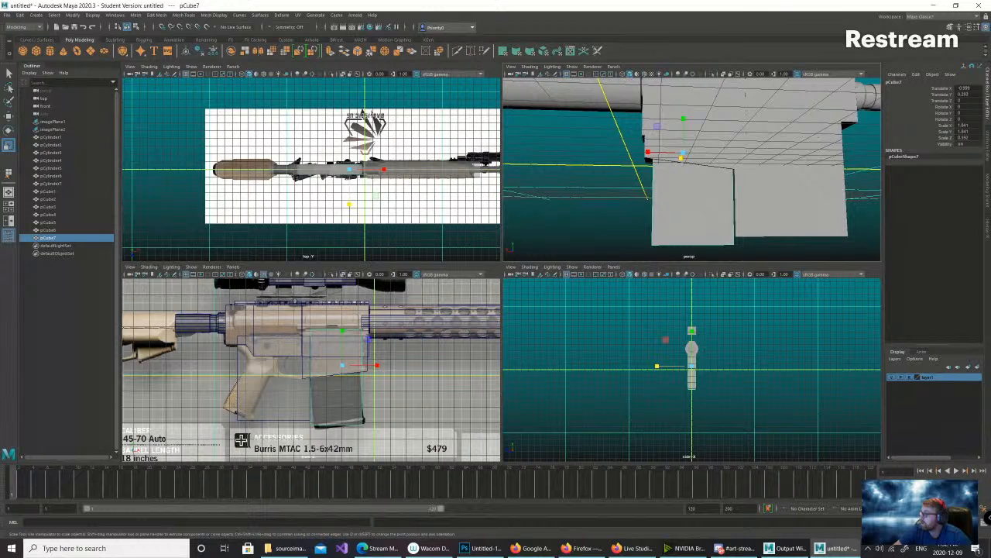
- Move the magazine block slightly forward along X to about -0.968
key("w")
left_click_drag(644, 152, 778, 134)
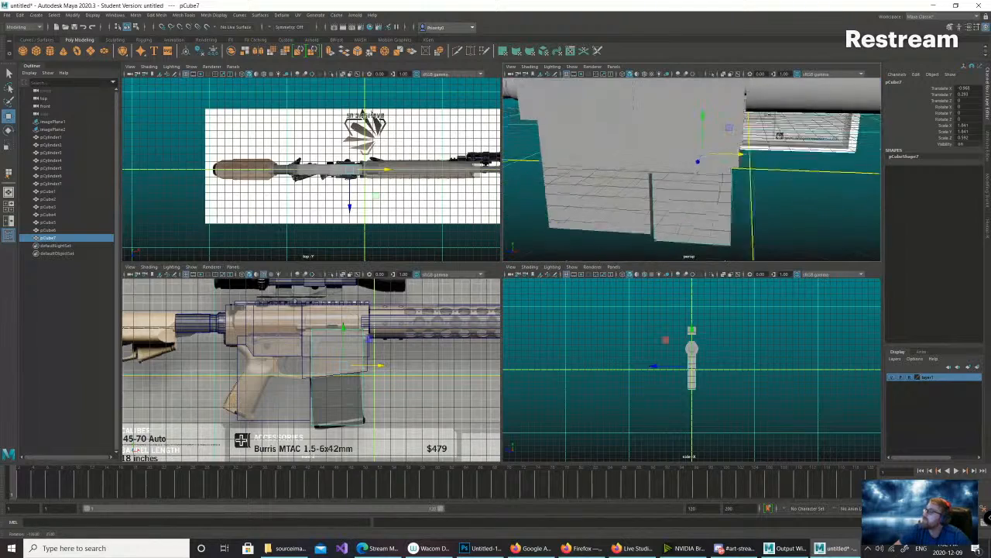
scroll(757, 144, "down", 5)
middle_click_drag(758, 144, 755, 144, "alt")
left_click_drag(755, 144, 732, 158, "alt")
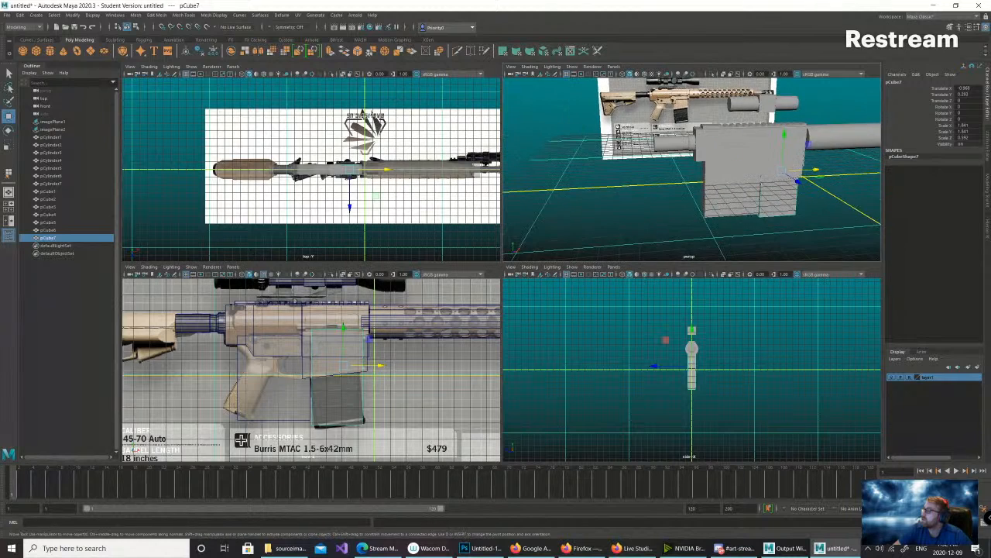
- Preview smoothing on the cylinder ring joining the rear of the receiver and return it to unsmoothed display
scroll(732, 158, "up", 5)
middle_click_drag(732, 158, 774, 190, "alt")
scroll(728, 159, "up", 4)
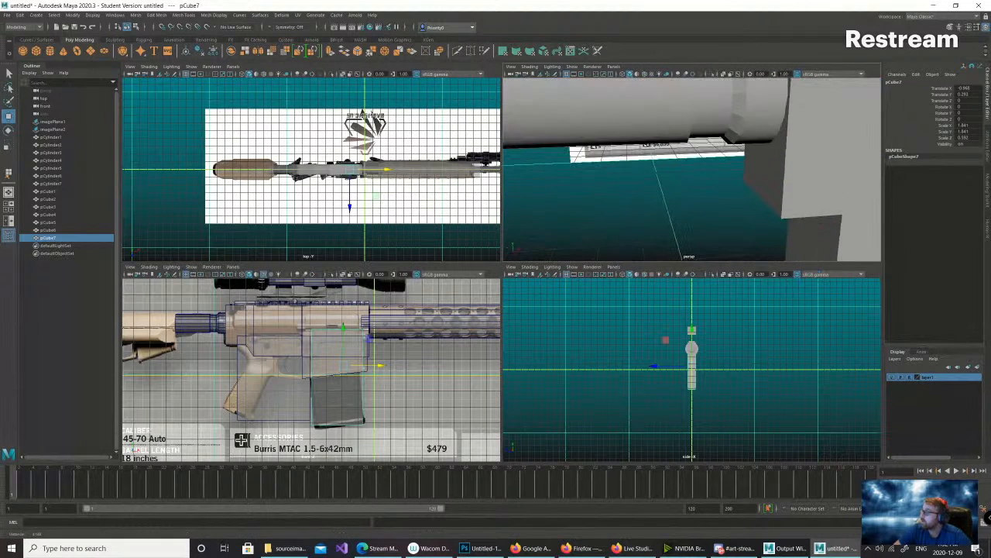
left_click_drag(728, 159, 751, 186, "alt")
scroll(693, 159, "down", 4)
left_click(776, 155)
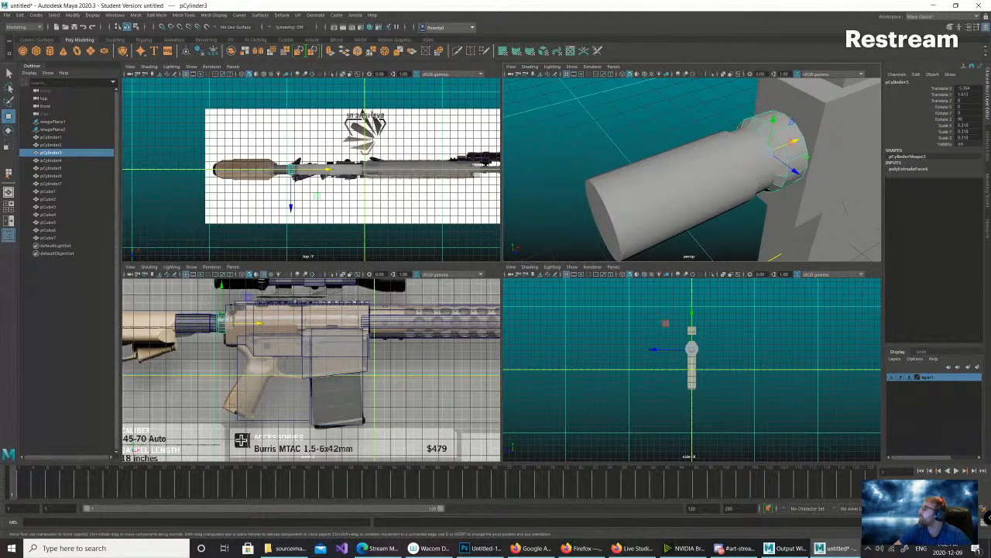
left_click_drag(776, 155, 701, 123, "alt")
key("3")
key("1")
scroll(701, 124, "down", 3)
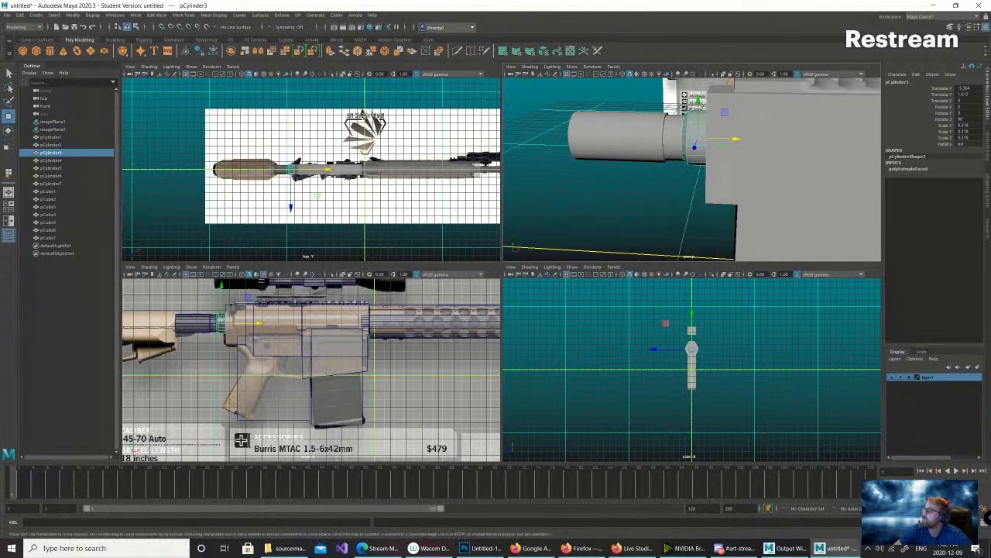
- Preview smoothing on the narrow ring and the long rear tube cylinder, returning each to unsmoothed display
left_click(675, 140)
key("3")
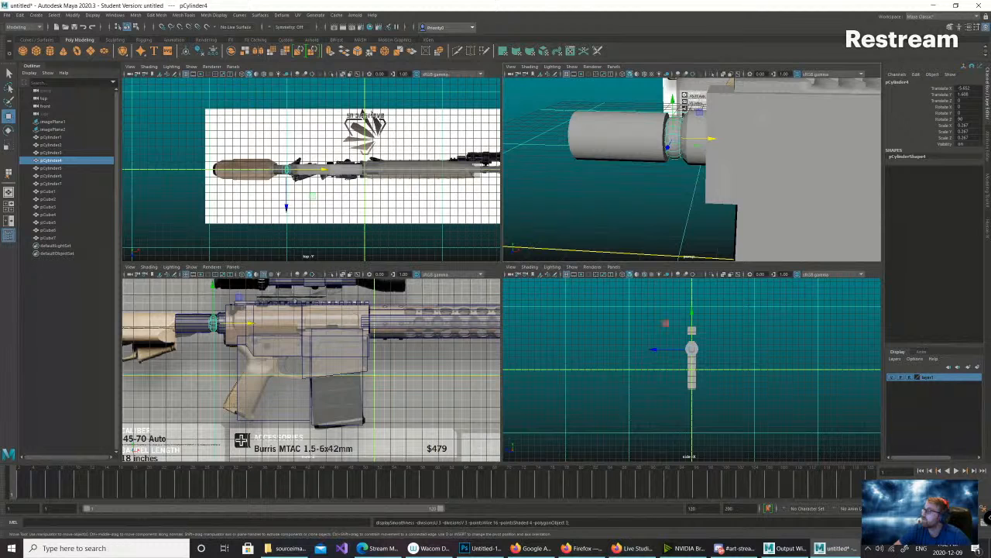
key("1")
left_click(634, 138)
key("3")
key("1")
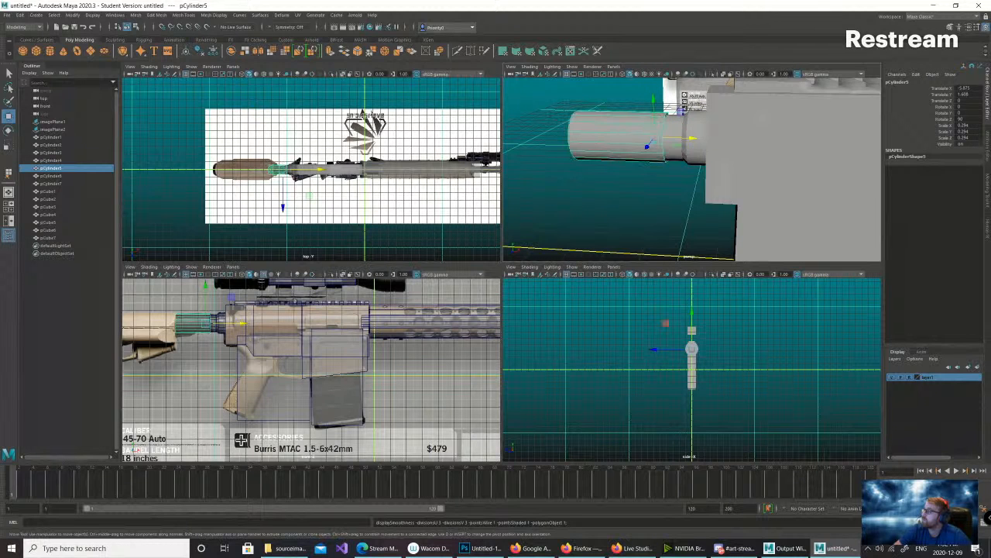
- Expand the perspective view to fill the workspace with the whole rifle blockout in frame
scroll(712, 170, "down", 5)
left_click_drag(713, 175, 732, 165, "alt")
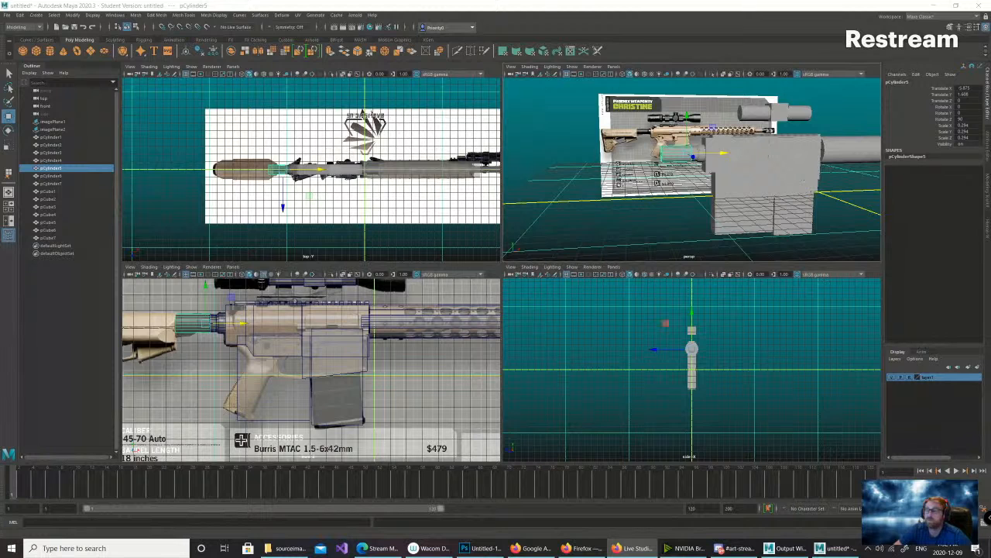
scroll(692, 169, "up", 6)
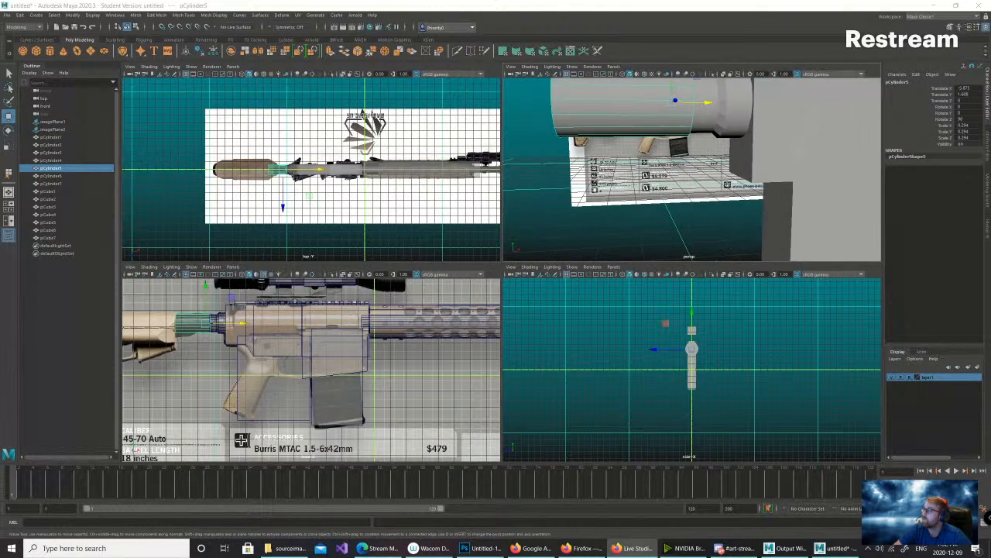
scroll(691, 169, "down", 2)
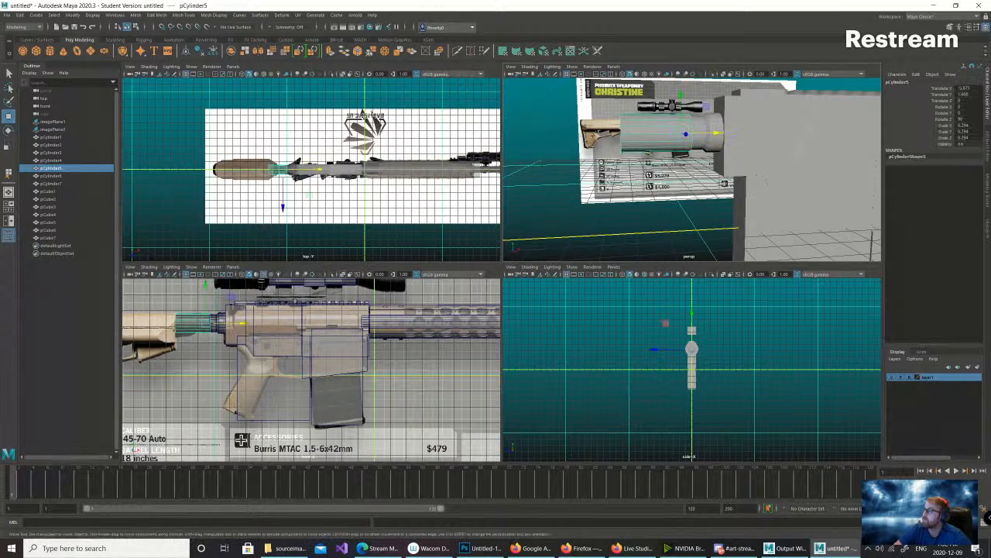
key("space")
scroll(502, 269, "down", 6)
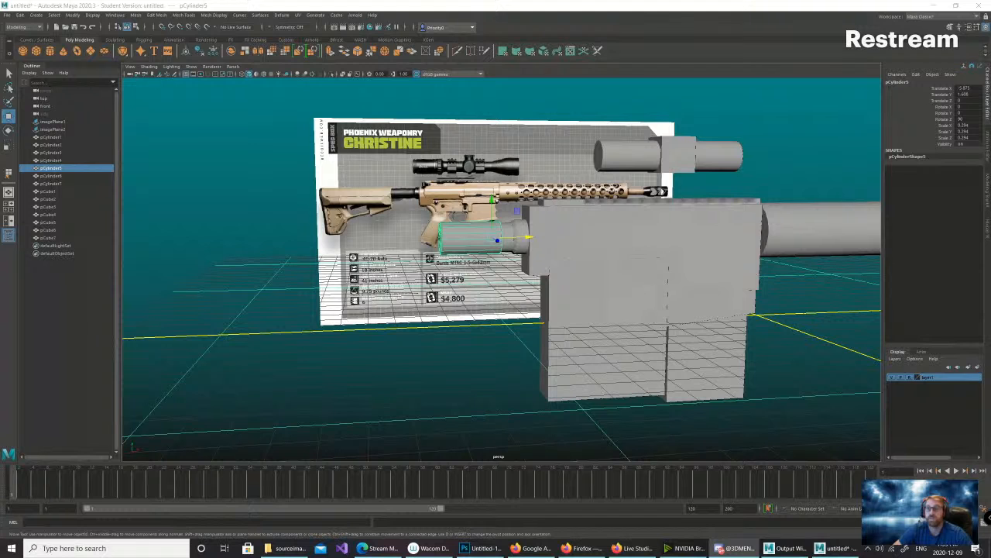
key("alt+Tab")
- Examine the receiver, top rail and magazine blocks from several angles
left_click_drag(649, 274, 671, 288, "alt")
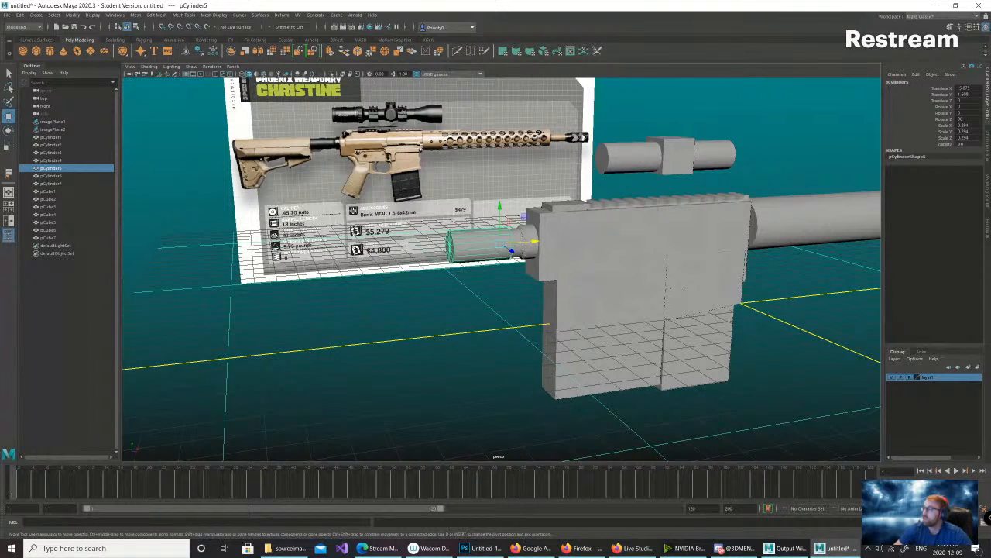
left_click_drag(675, 287, 654, 283, "alt")
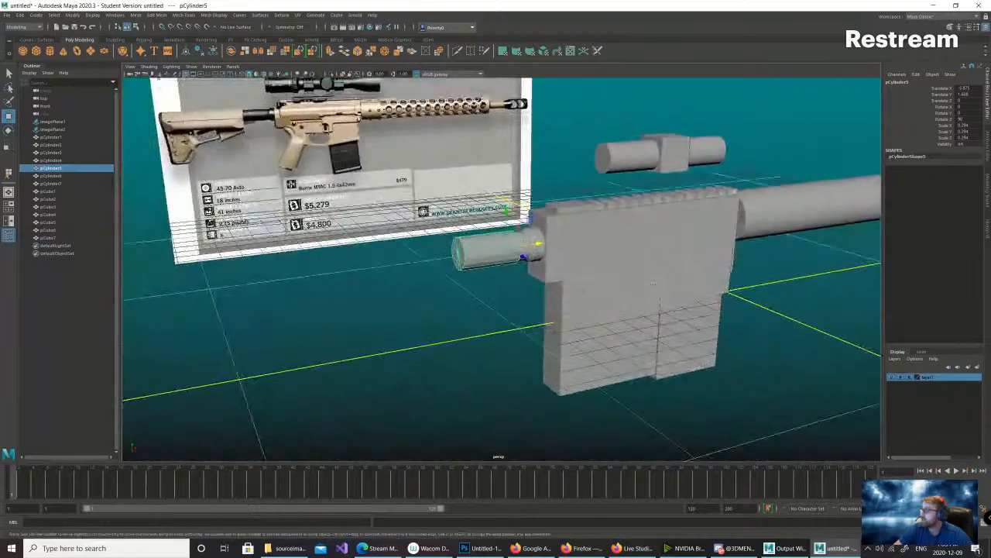
middle_click_drag(654, 284, 514, 318, "alt")
scroll(514, 318, "up", 5)
left_click_drag(496, 333, 524, 387, "alt")
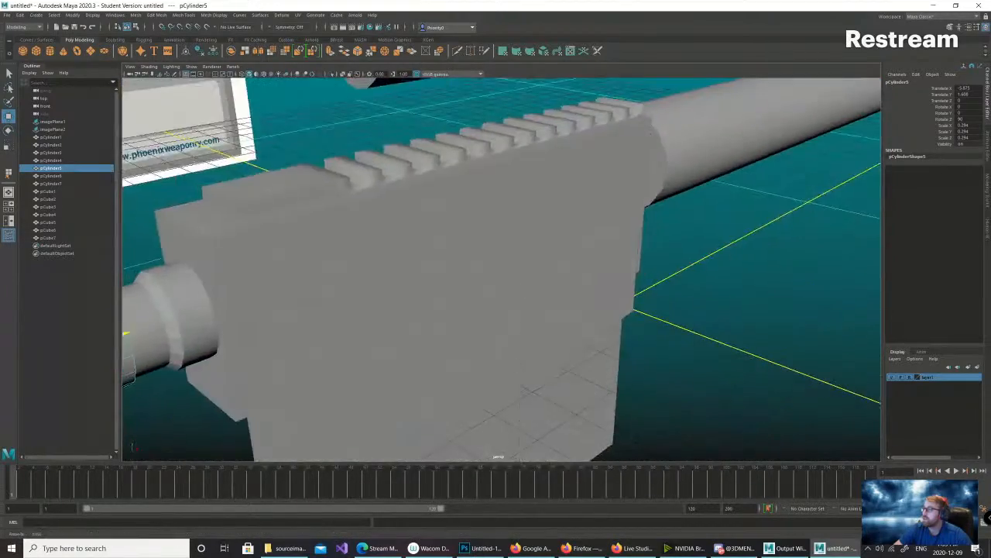
scroll(501, 310, "down", 4)
left_click_drag(511, 310, 472, 291, "alt")
- Harden the edges of the toothed top rail, return to object selection and select the receiver block
left_click(535, 180)
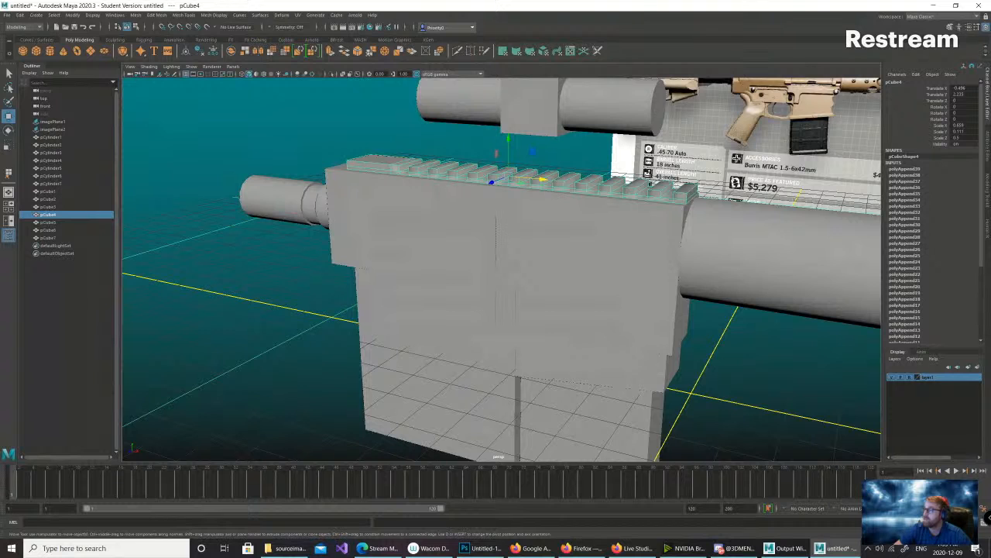
left_click_drag(511, 256, 612, 267, "alt")
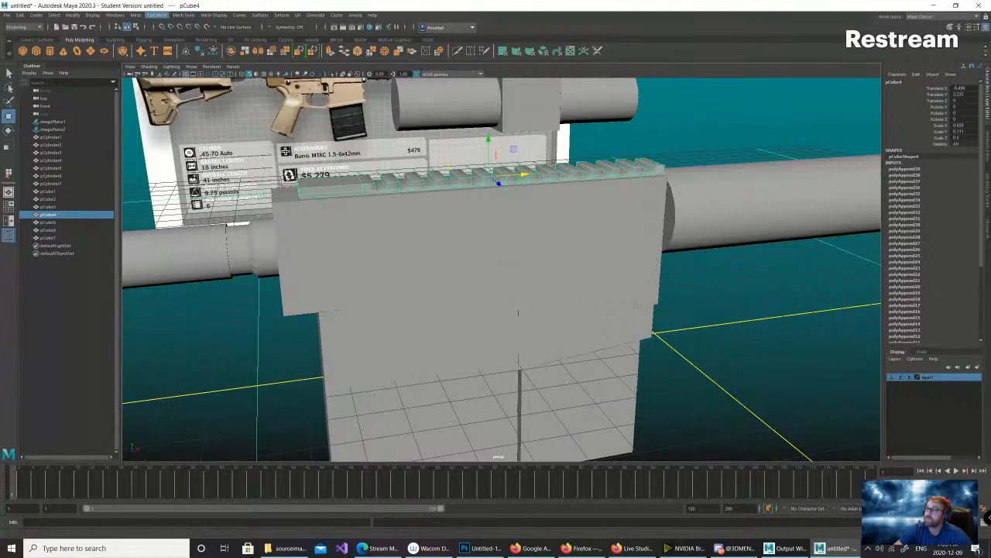
left_click(156, 14)
mouse_move(184, 15)
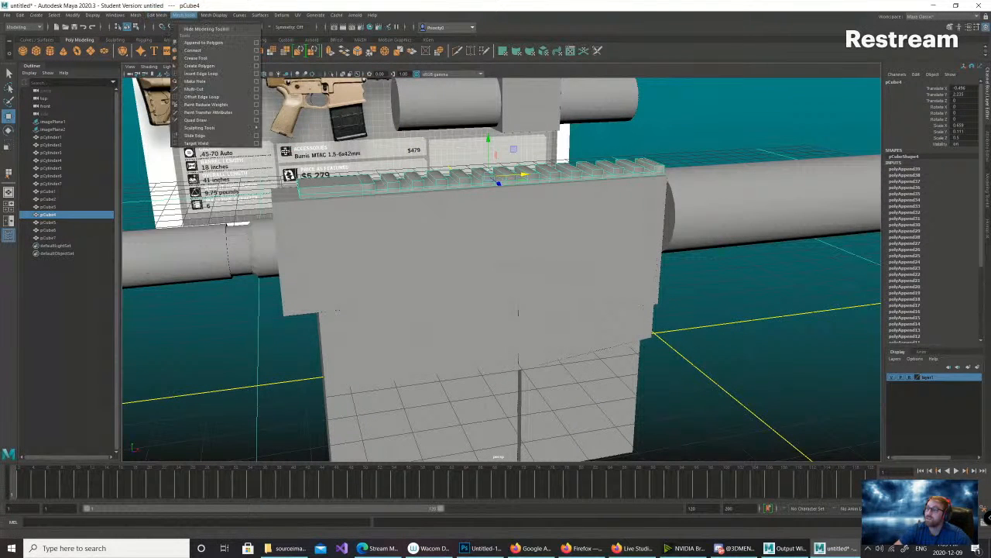
key("Escape")
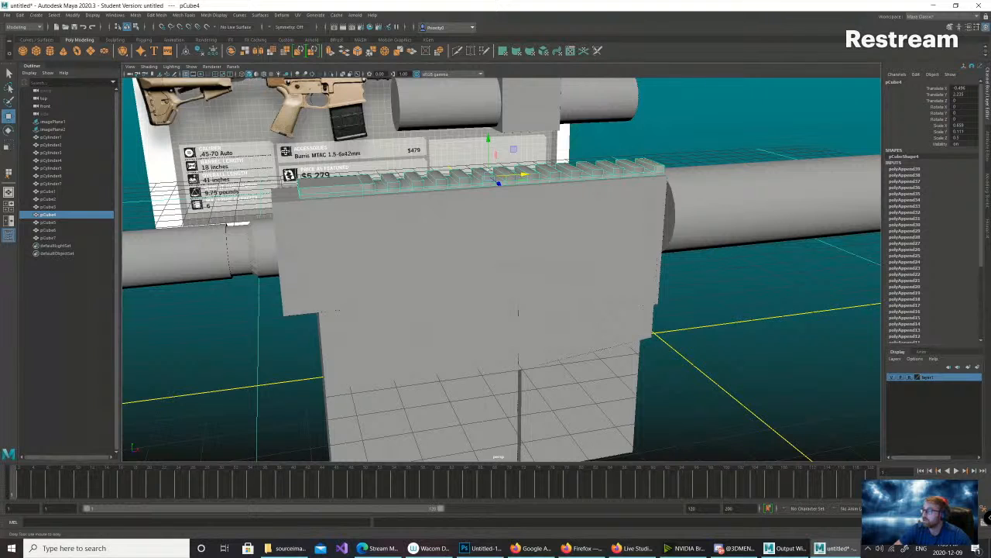
right_click(416, 181, "shift")
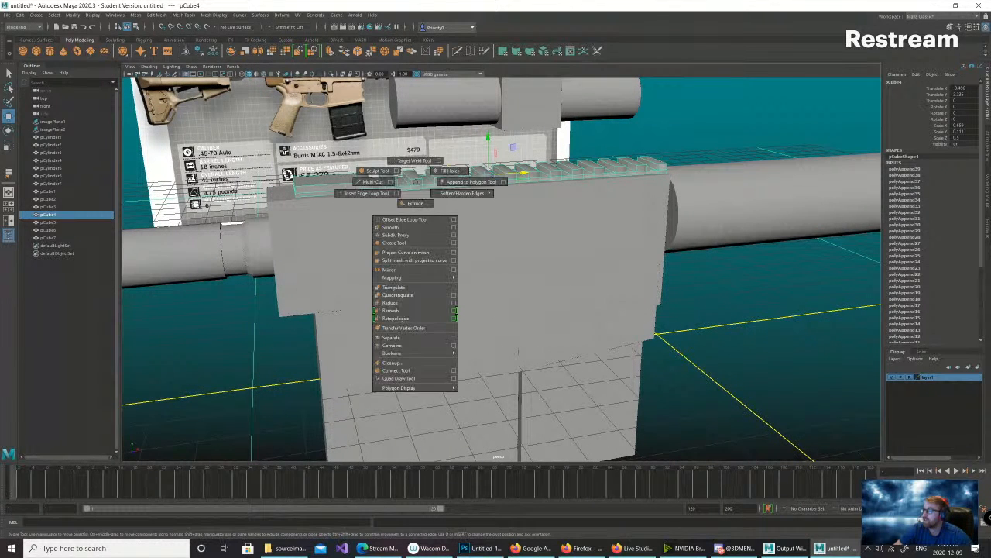
right_click_drag(416, 182, 505, 203, "shift")
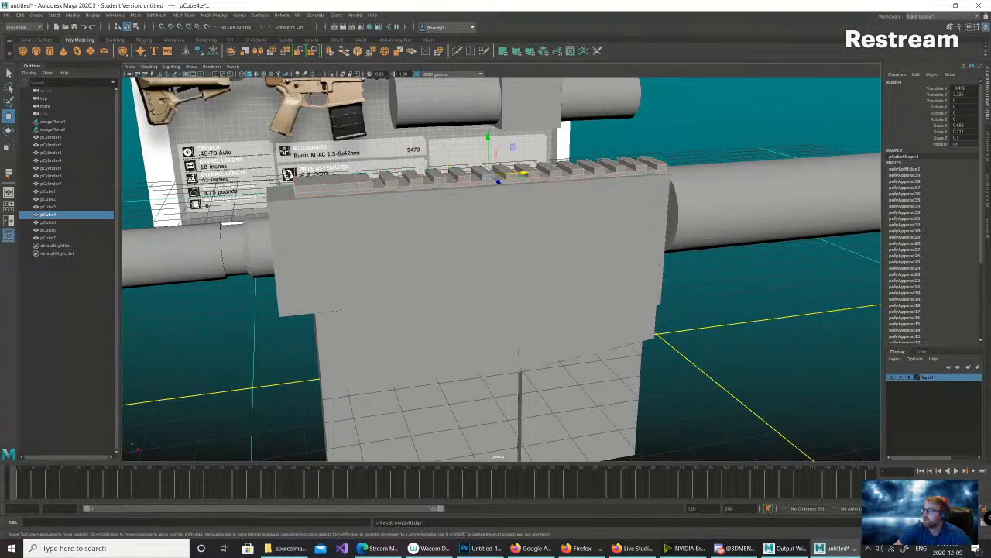
key("F8")
left_click(387, 231)
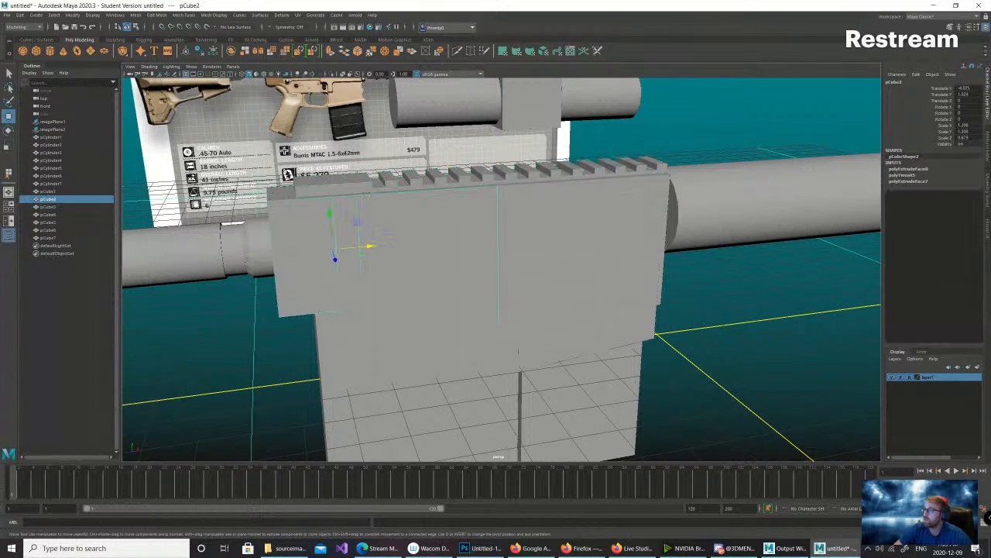
- Preview smoothing on the toothed top rail and return it to unsmoothed display
left_click_drag(465, 247, 395, 322, "alt")
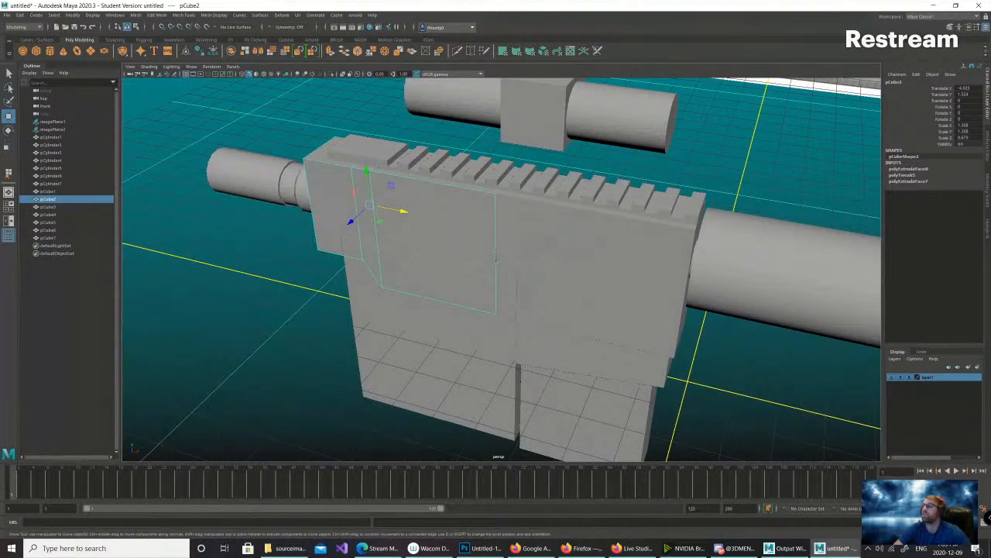
left_click(482, 180)
left_click_drag(442, 263, 515, 228, "alt")
left_click(441, 259)
left_click_drag(441, 259, 484, 233, "alt")
left_click(473, 177)
key("3")
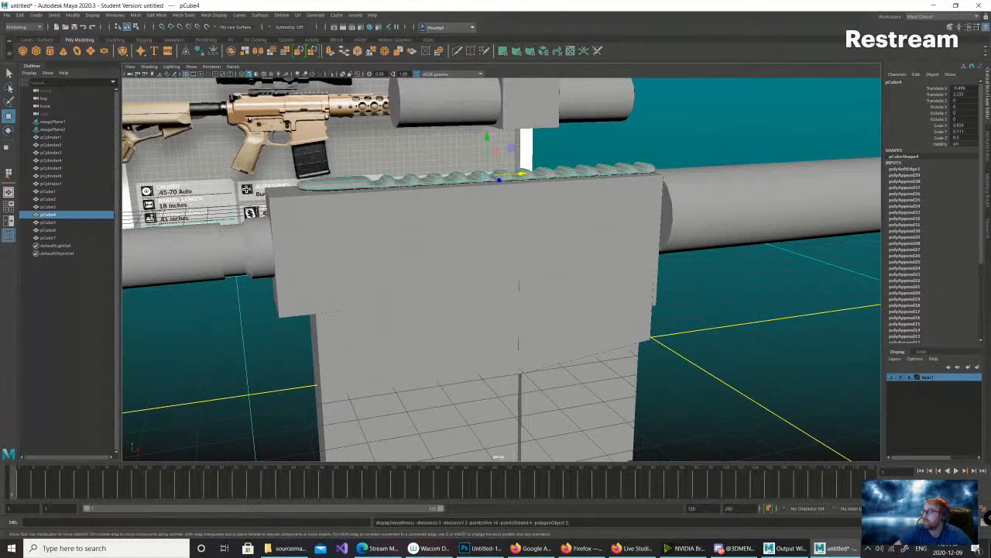
key("1")
- Delete the construction history of the toothed top rail
left_click_drag(504, 240, 387, 233, "alt")
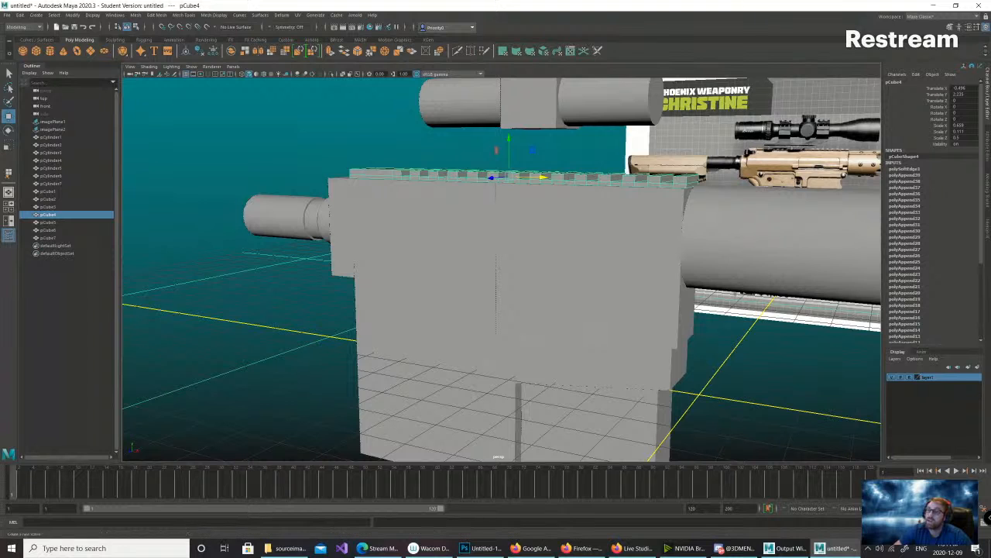
left_click(20, 15)
mouse_move(62, 106)
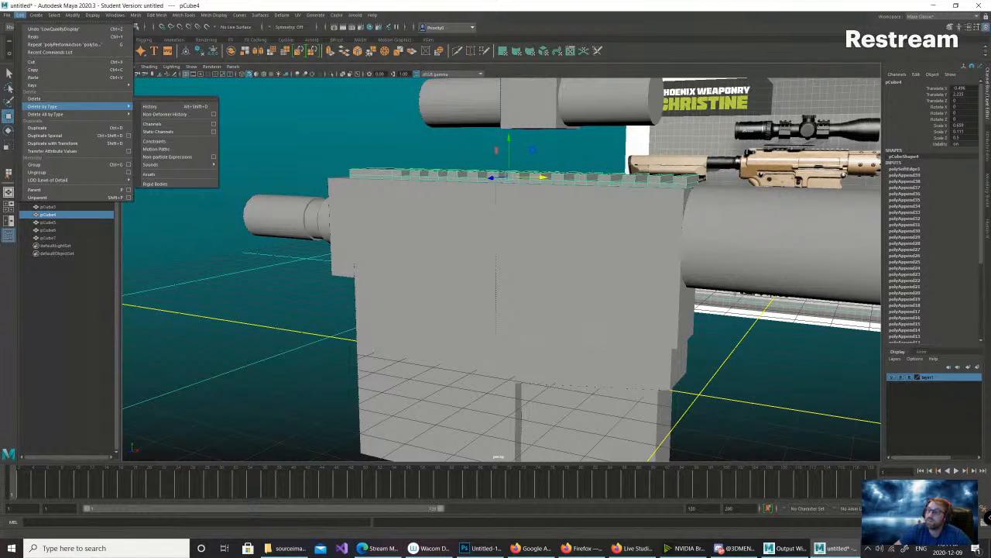
left_click(151, 106)
- Delete the construction history of the rear receiver block next to the rear tube
left_click(48, 207)
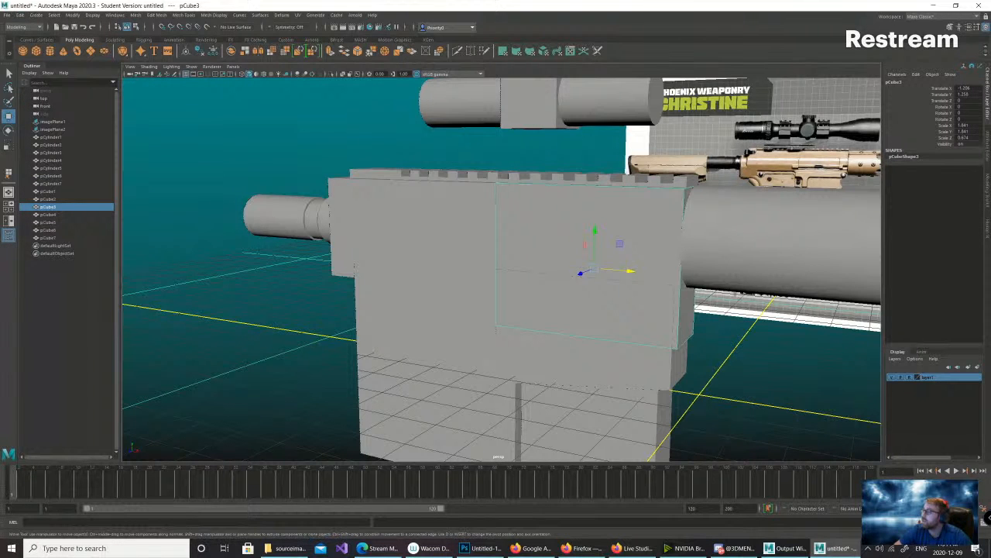
left_click(442, 246)
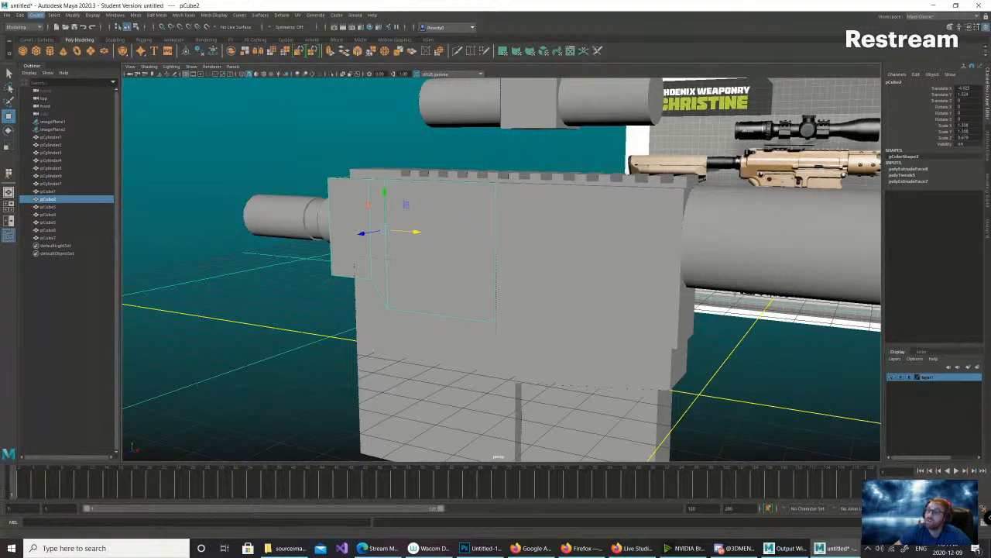
left_click(20, 15)
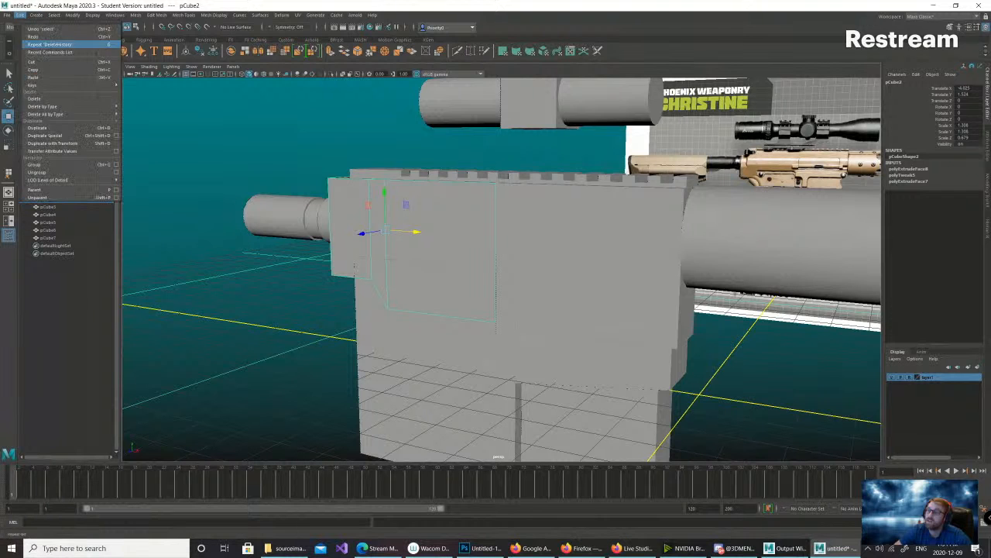
mouse_move(70, 98)
left_click(151, 106)
- Delete the construction history of the narrow ring joining the rear tube to the receiver
left_click(314, 219)
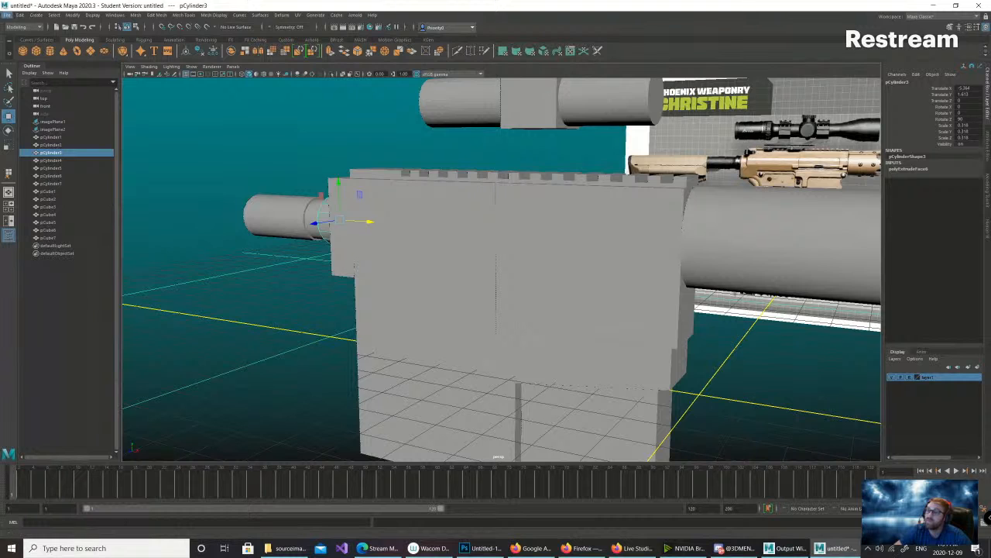
left_click(20, 15)
mouse_move(70, 106)
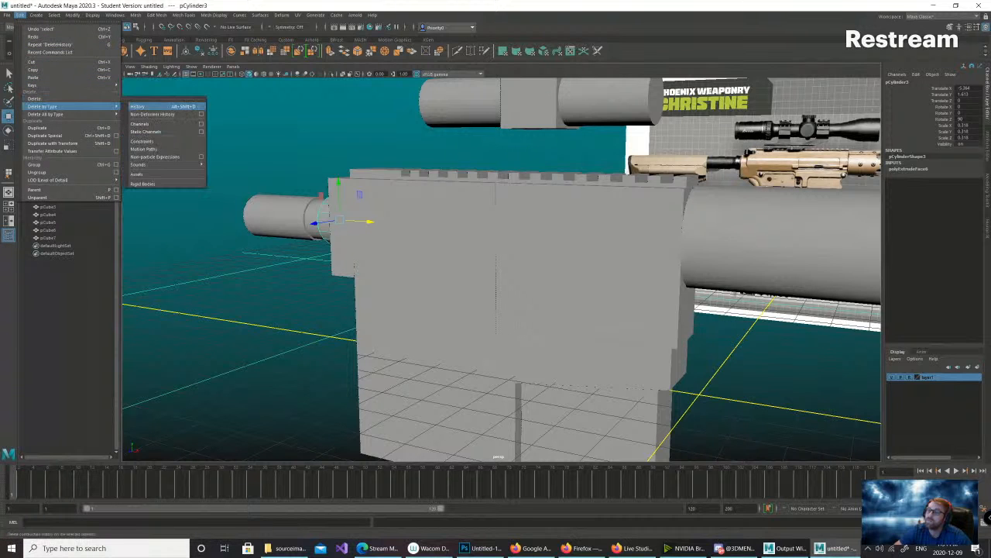
left_click(152, 106)
- Delete the construction history of the muzzle device at the end of the barrel
left_click(467, 103)
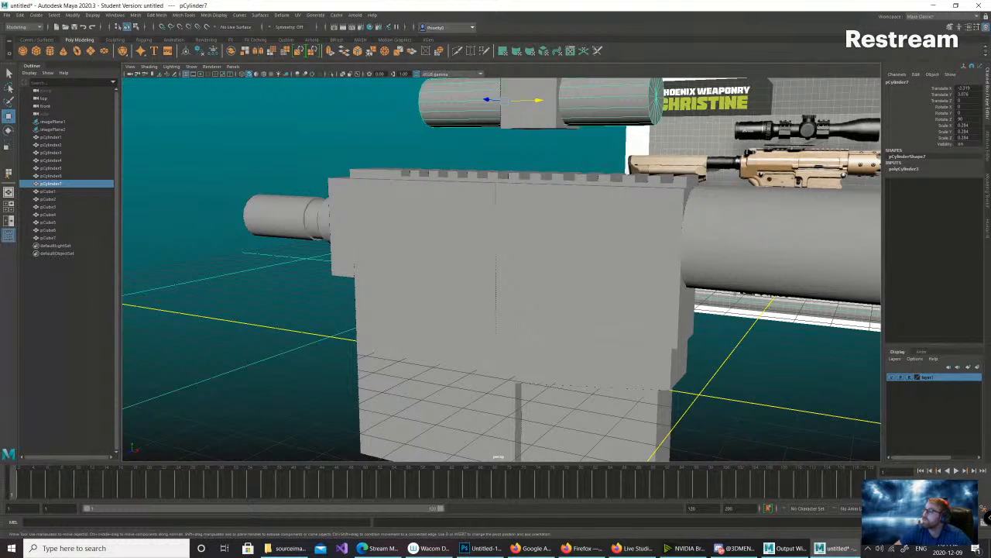
left_click_drag(467, 233, 417, 236, "alt")
middle_click_drag(620, 252, 139, 240, "alt")
left_click(586, 224)
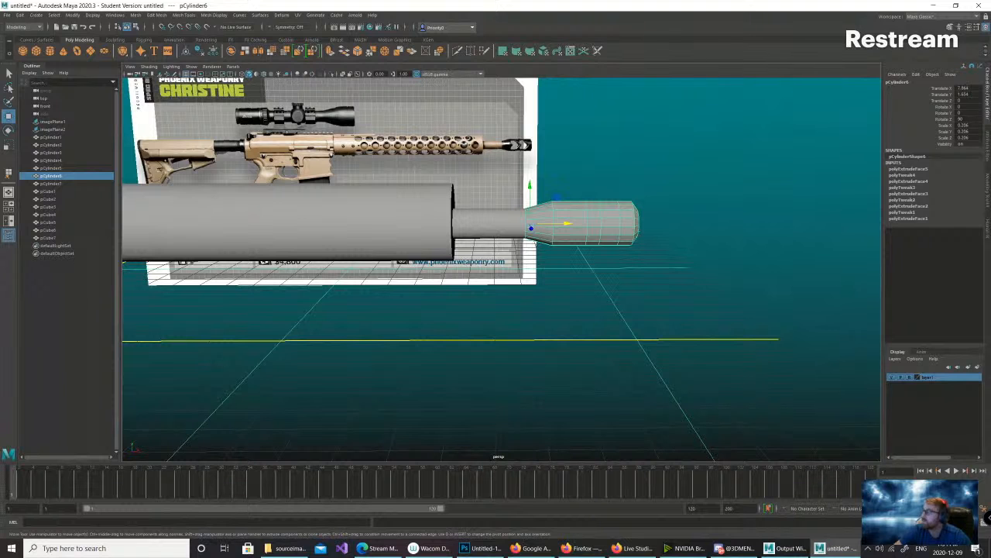
left_click(19, 15)
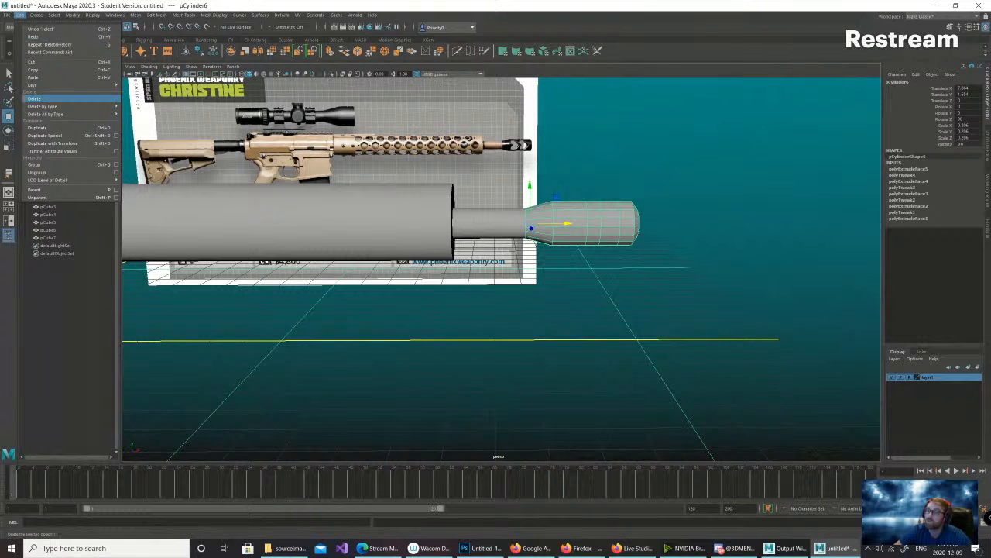
mouse_move(43, 106)
left_click(139, 106)
- Select the faces along the muzzle device's body and scale them slightly wider from side to side, viewed from above
scroll(500, 267, "down", 4)
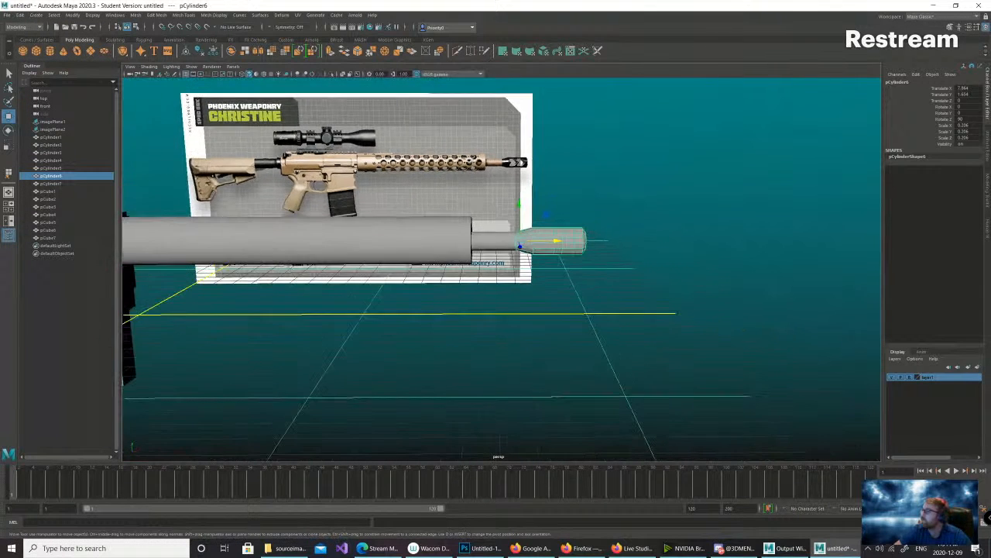
left_click_drag(577, 271, 430, 296, "alt")
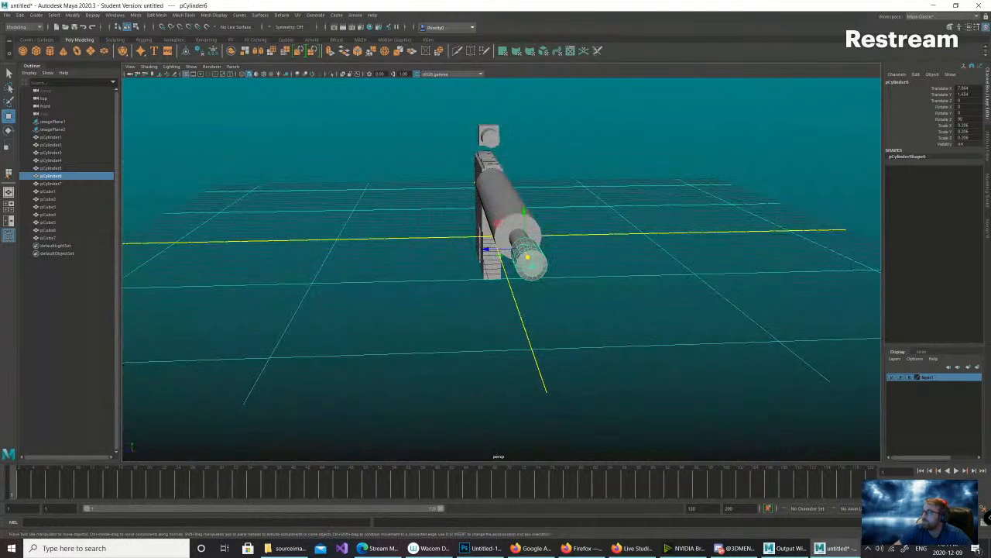
left_click_drag(487, 249, 458, 377, "alt")
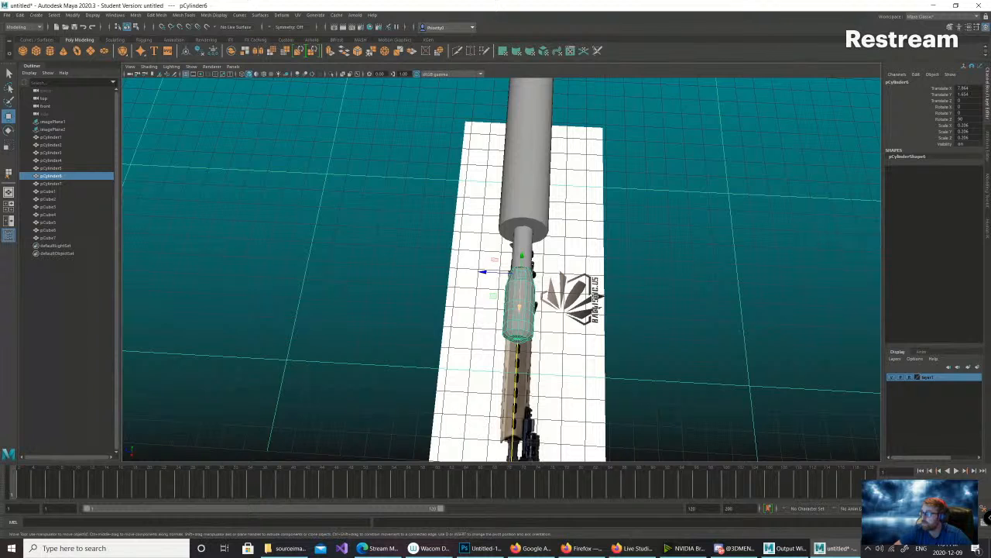
left_click_drag(458, 376, 499, 378, "alt")
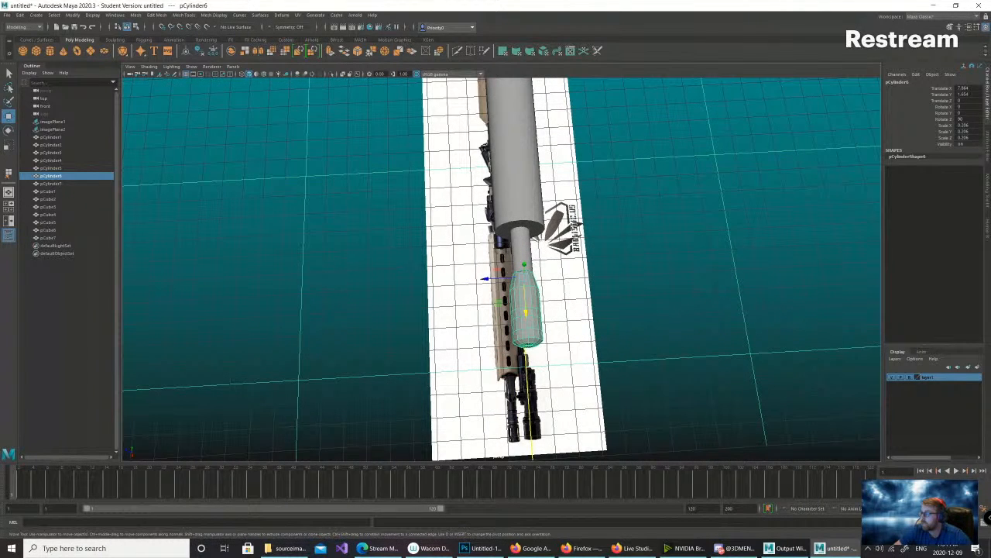
left_click_drag(500, 378, 497, 409, "alt")
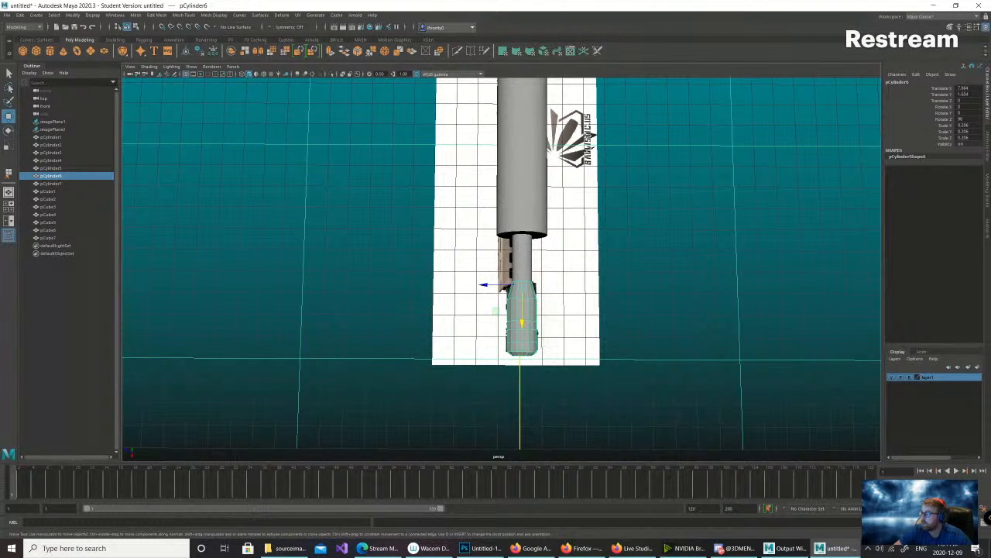
right_click(511, 316)
right_click_drag(498, 314, 511, 338)
key("ctrl+z")
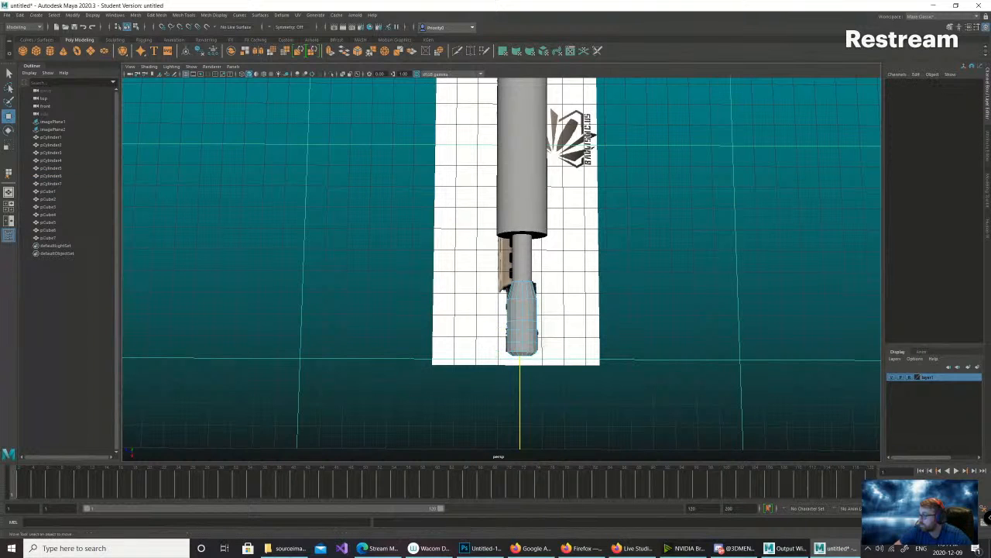
key("ctrl+z")
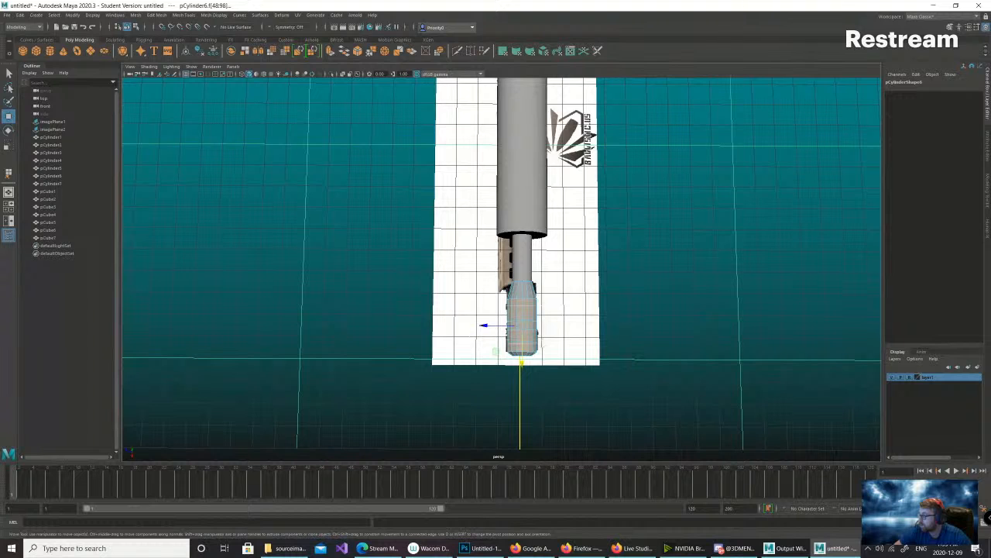
key("r")
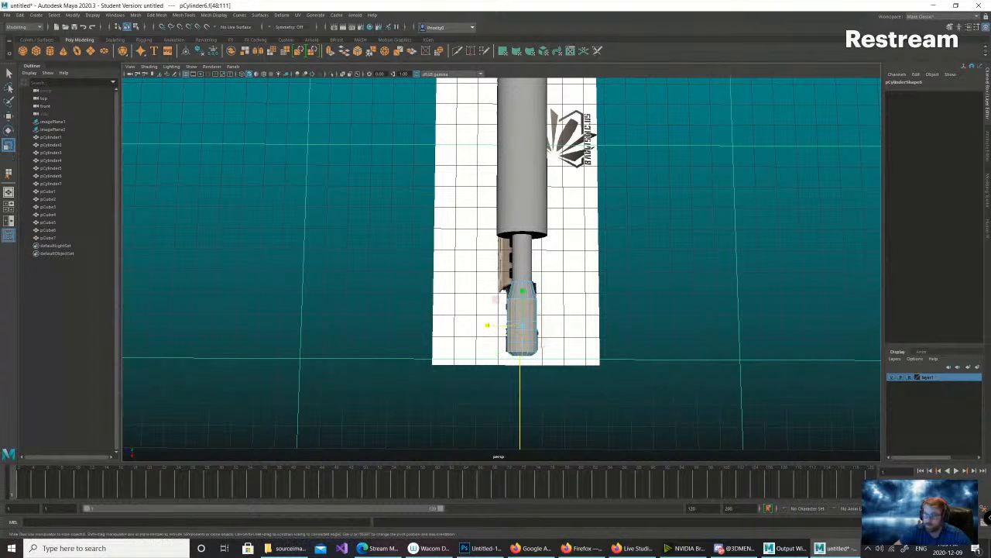
left_click_drag(487, 326, 485, 326)
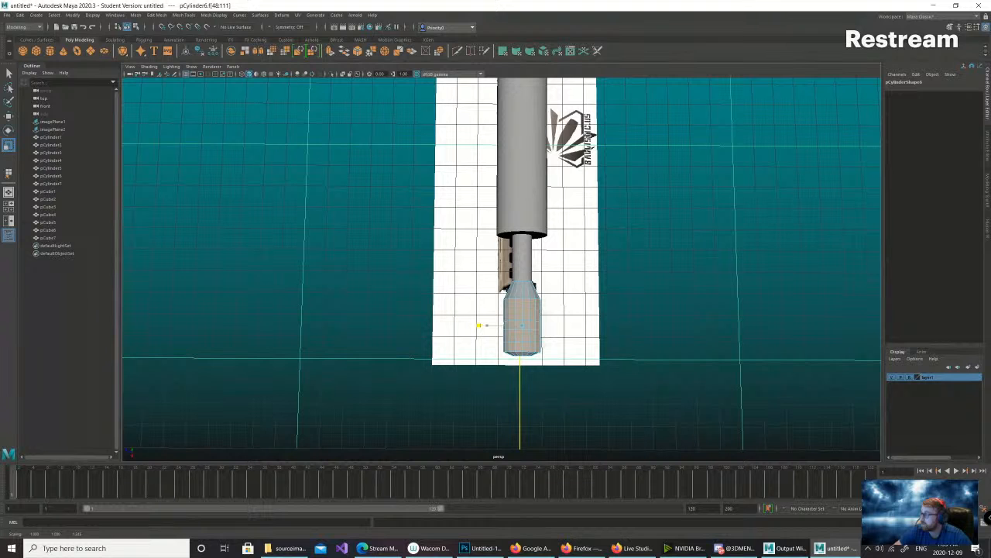
- Examine the barrel, receiver, magazine blocks and rear tube from several angles against the side reference image
left_click_drag(486, 325, 699, 180, "alt")
scroll(502, 269, "up", 1)
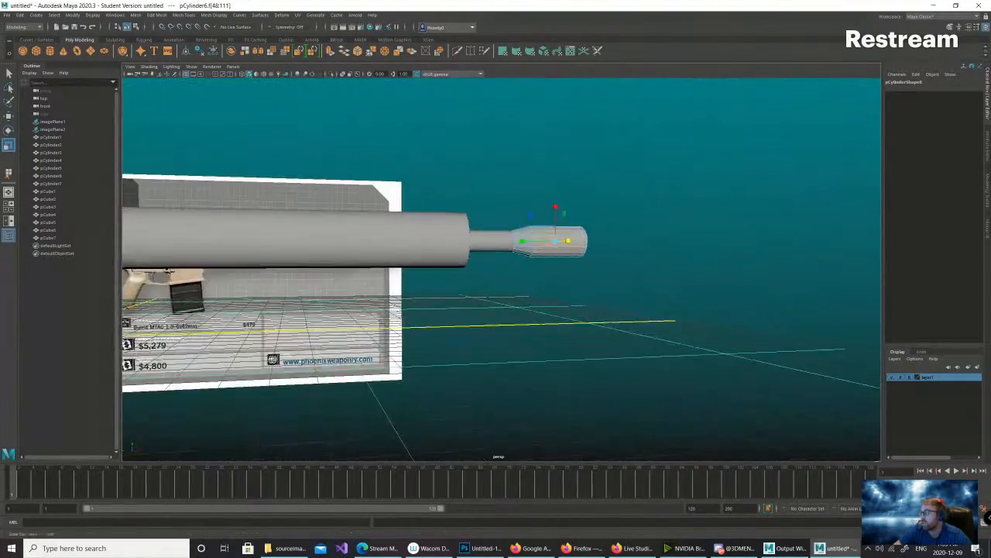
middle_click_drag(480, 264, 686, 273, "alt")
scroll(502, 269, "down", 4)
scroll(502, 269, "up", 4)
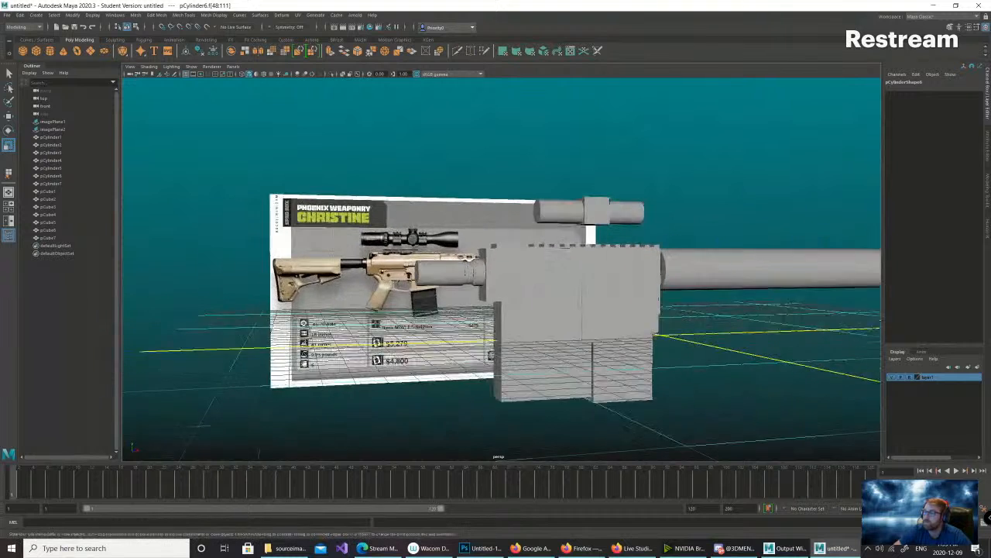
left_click_drag(542, 263, 479, 283, "alt")
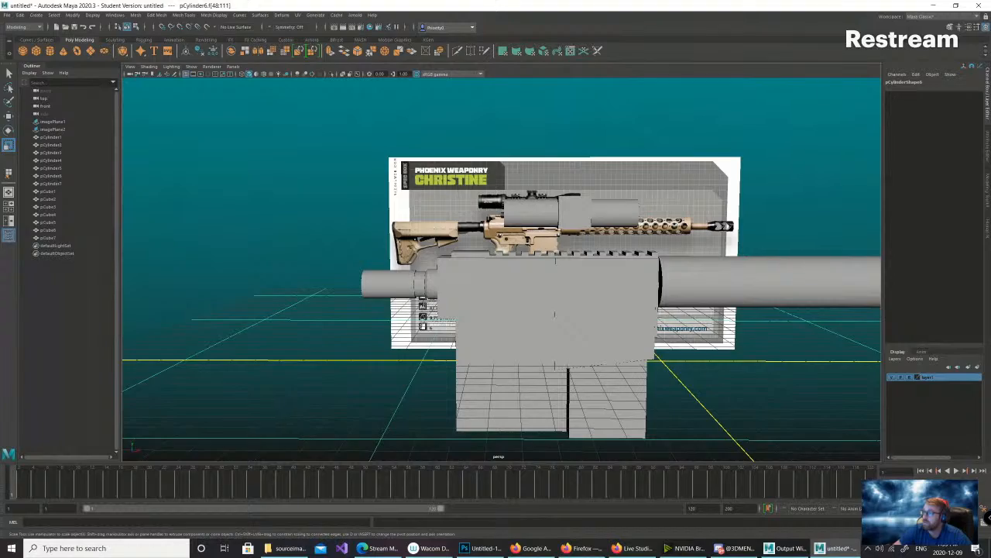
scroll(502, 269, "down", 1)
left_click_drag(495, 271, 495, 295, "alt")
left_click(423, 306)
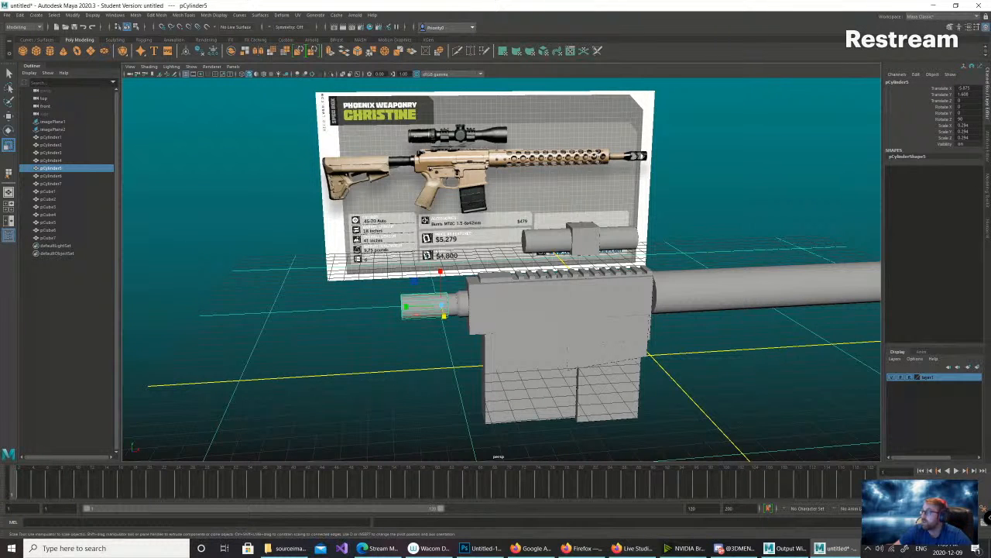
left_click_drag(465, 309, 435, 297, "alt")
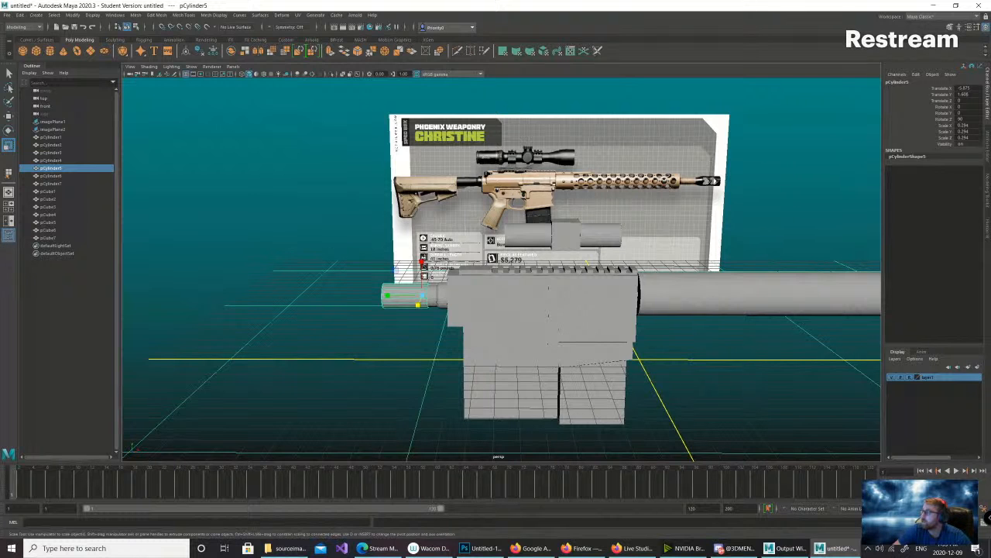
left_click_drag(464, 310, 523, 319, "alt")
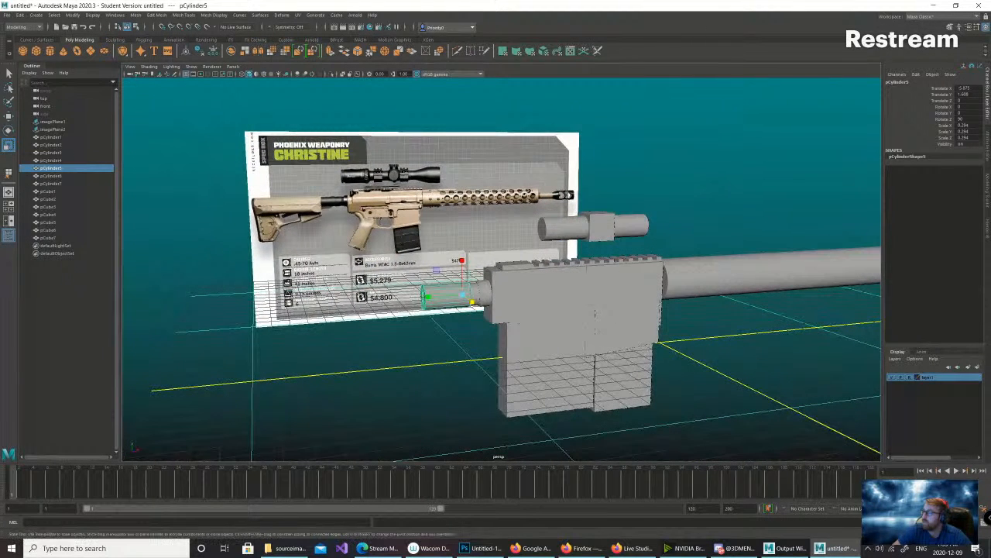
left_click_drag(474, 267, 409, 276, "alt")
scroll(410, 275, "down", 2)
scroll(410, 275, "up", 3)
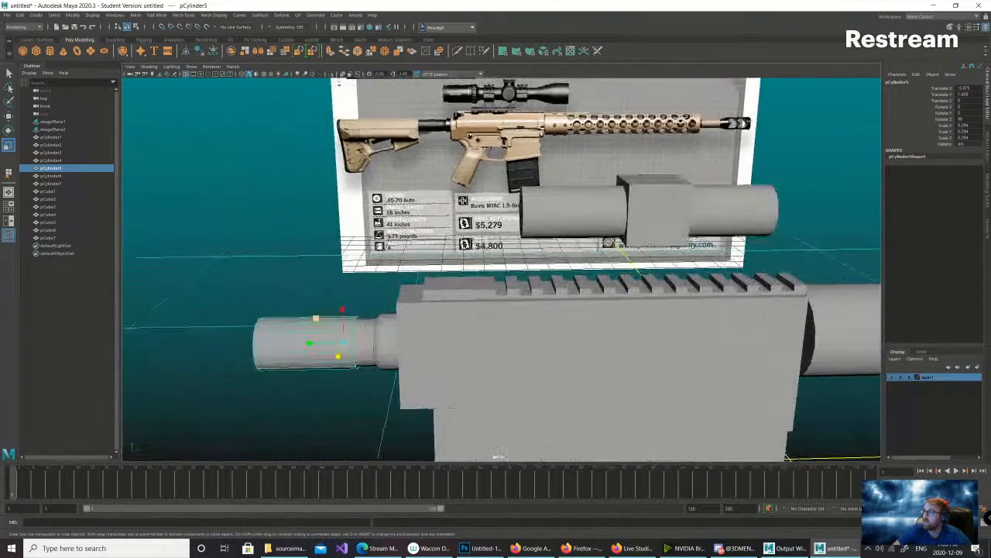
middle_click_drag(387, 282, 619, 259, "alt")
scroll(501, 269, "up", 4)
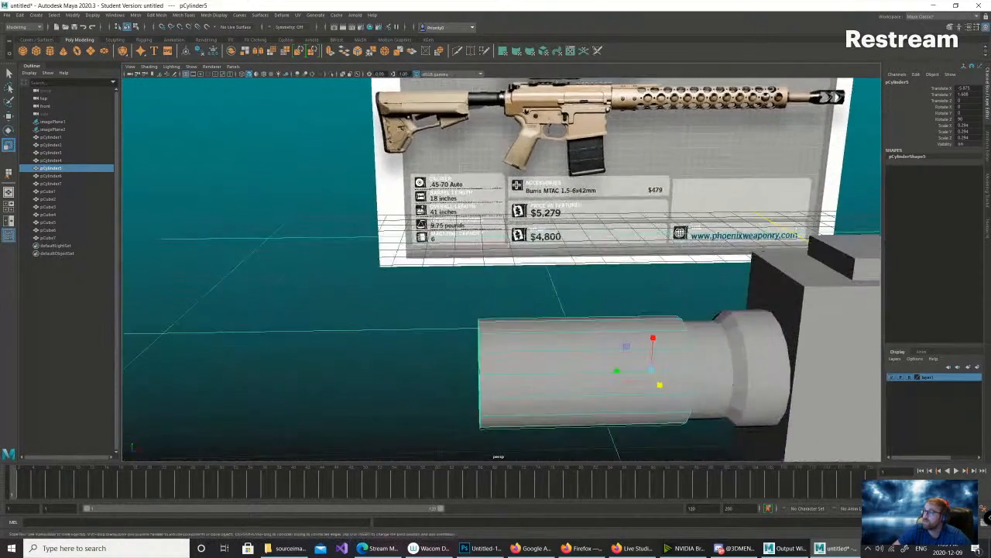
scroll(502, 270, "down", 5)
- Duplicate the lower rear block and place the copy at the stock position, at about X -7.43 and Y 1.38
left_click(703, 395)
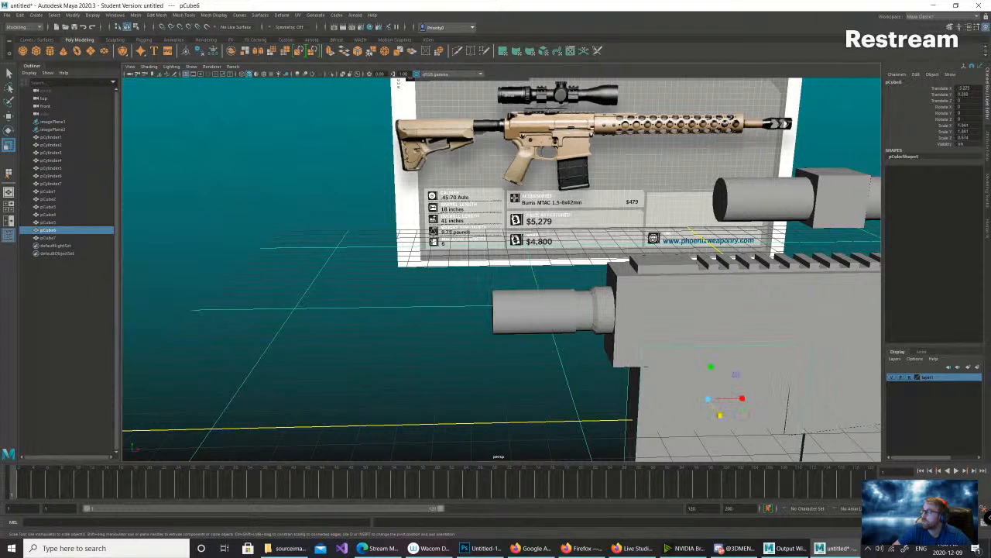
scroll(502, 270, "down", 4)
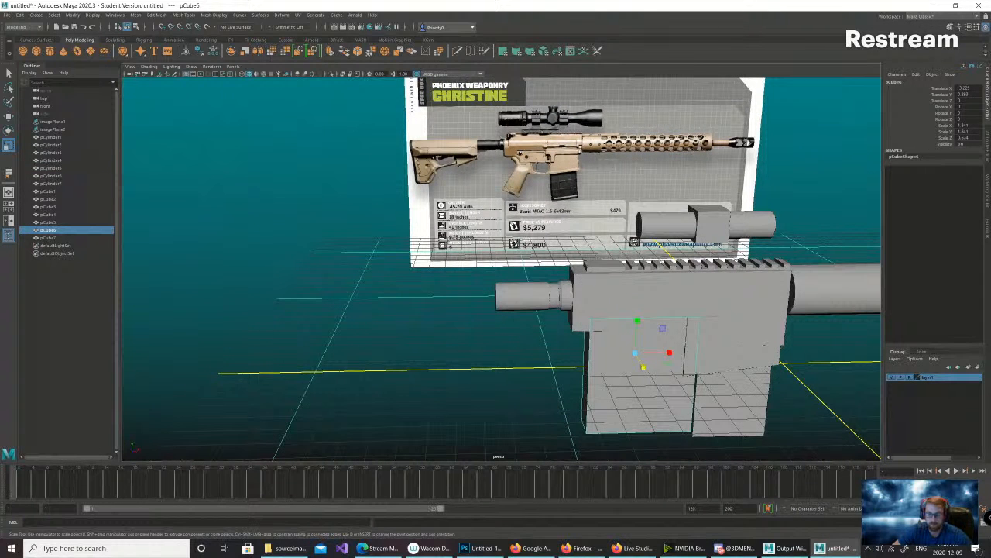
key("ctrl+d")
key("w")
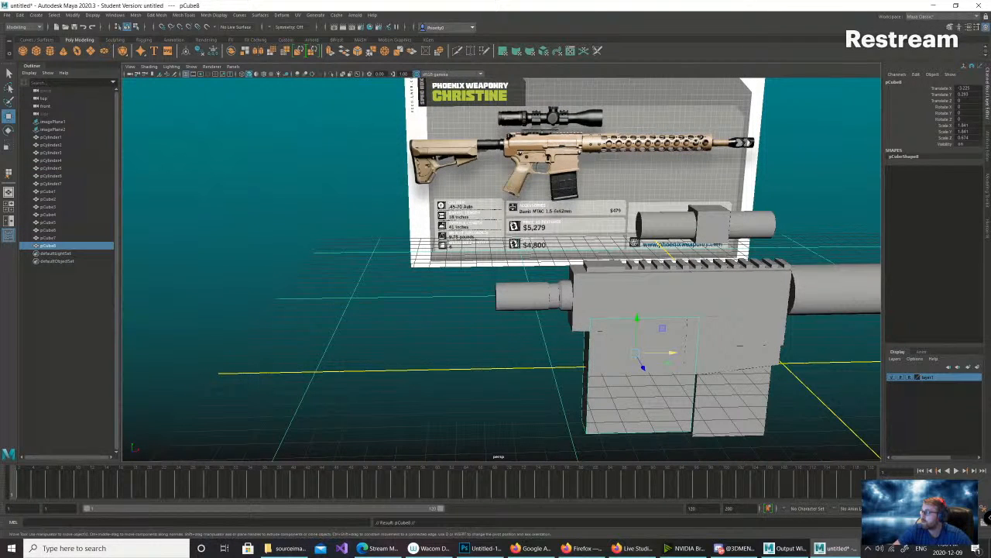
left_click_drag(672, 352, 465, 357)
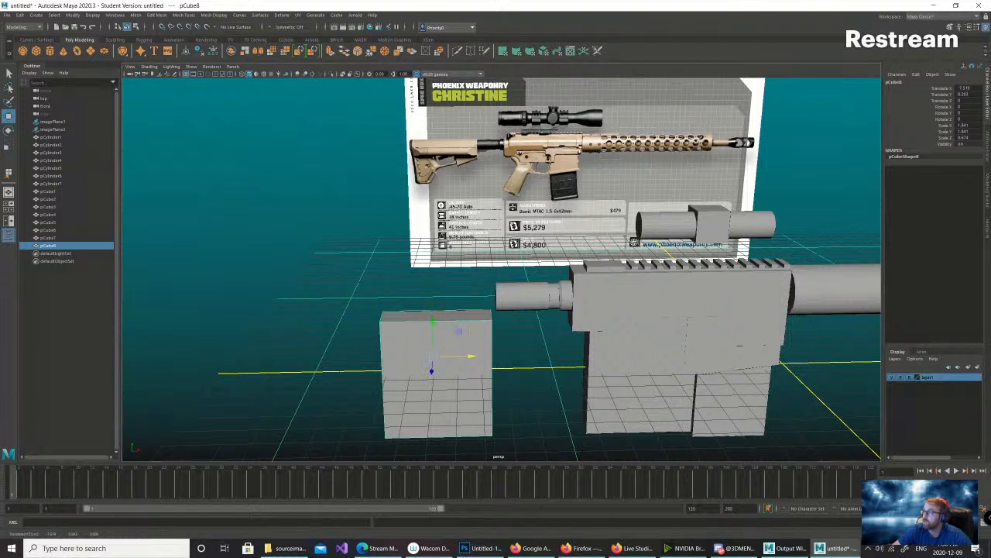
left_click_drag(432, 325, 431, 276)
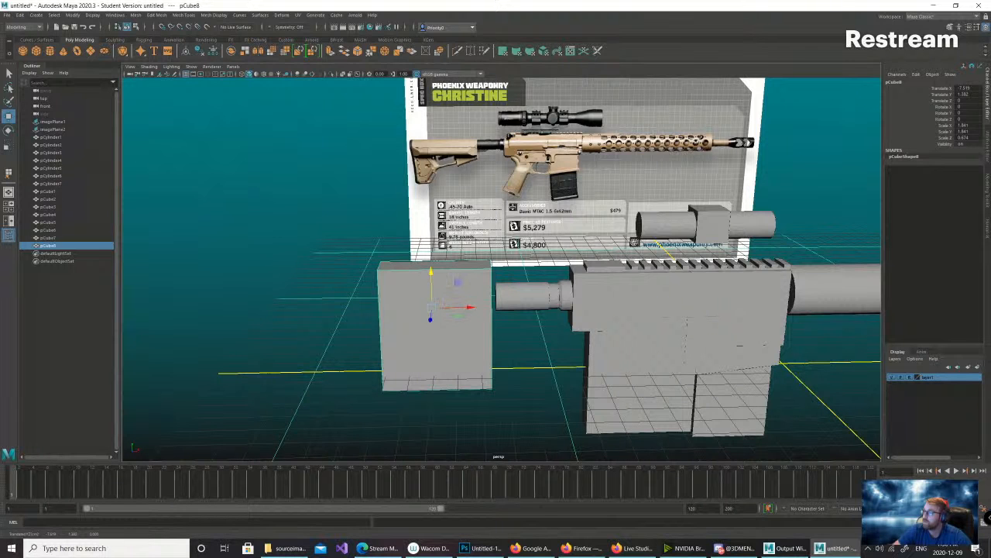
left_click_drag(463, 308, 535, 348)
key("f")
scroll(335, 381, "up", 4)
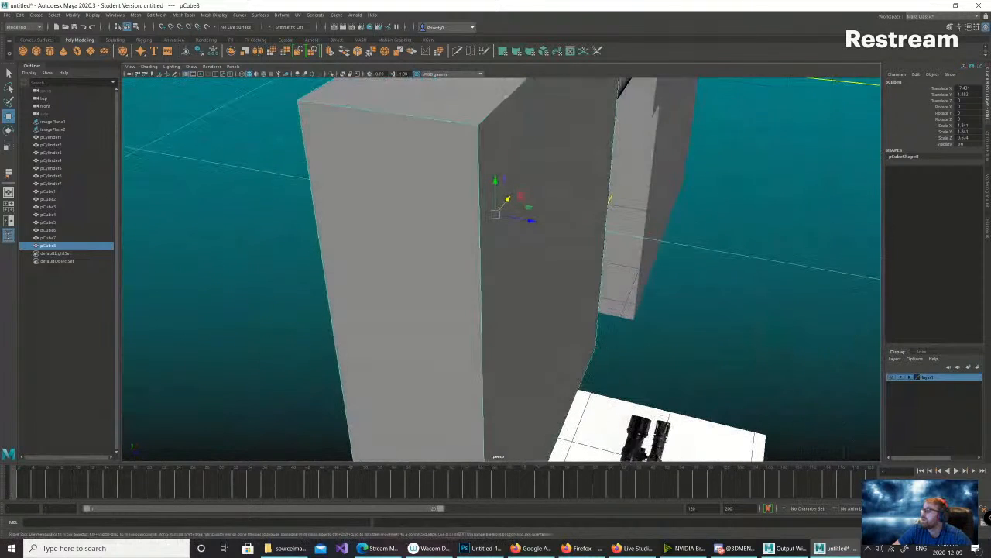
- Move the stock block slightly toward the rear tube, to about X -7.42
middle_click_drag(518, 217, 523, 364, "alt")
left_click_drag(523, 364, 594, 206, "alt")
scroll(595, 206, "up", 8)
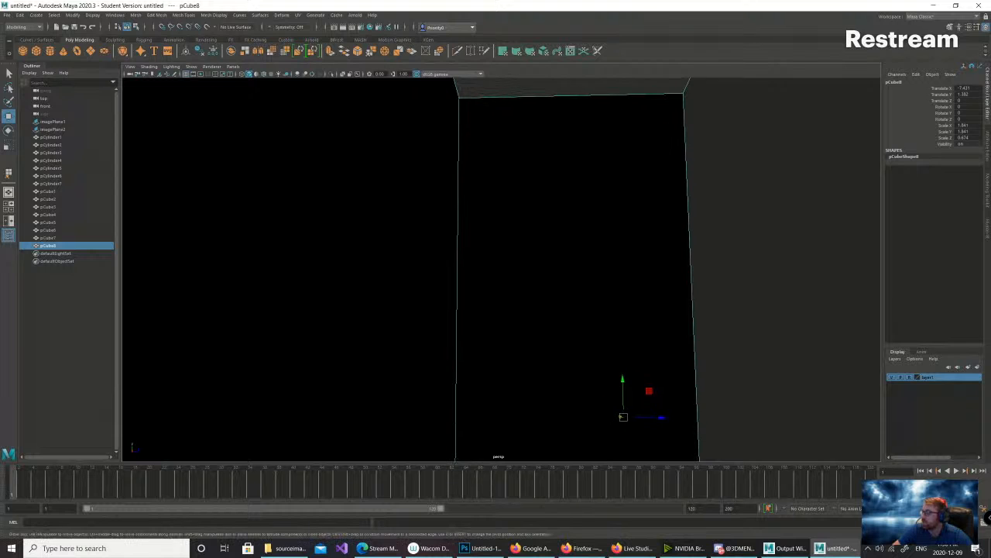
left_click_drag(658, 417, 414, 418, "alt")
scroll(545, 454, "down", 4)
left_click_drag(412, 333, 377, 324)
scroll(412, 334, "down", 3)
scroll(422, 341, "down", 5)
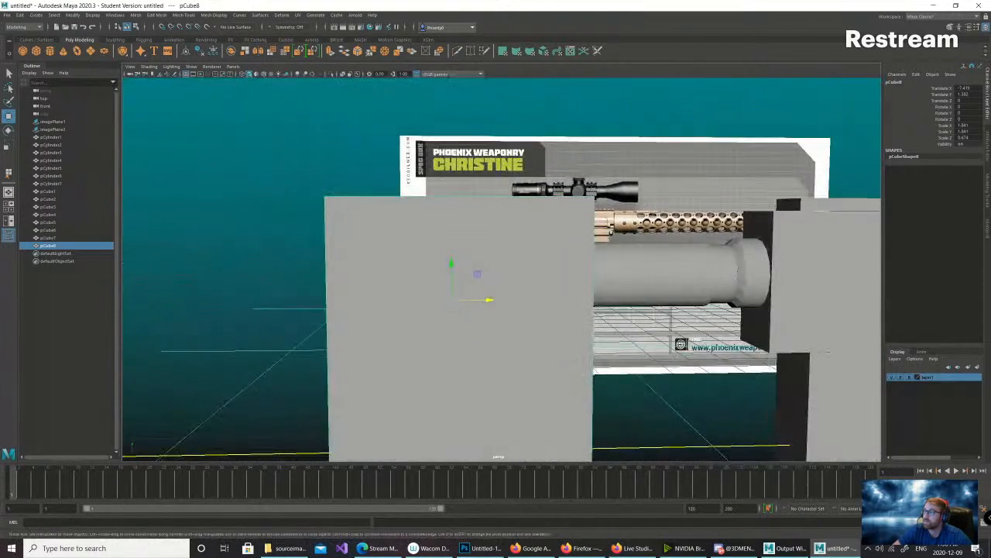
scroll(377, 324, "down", 4)
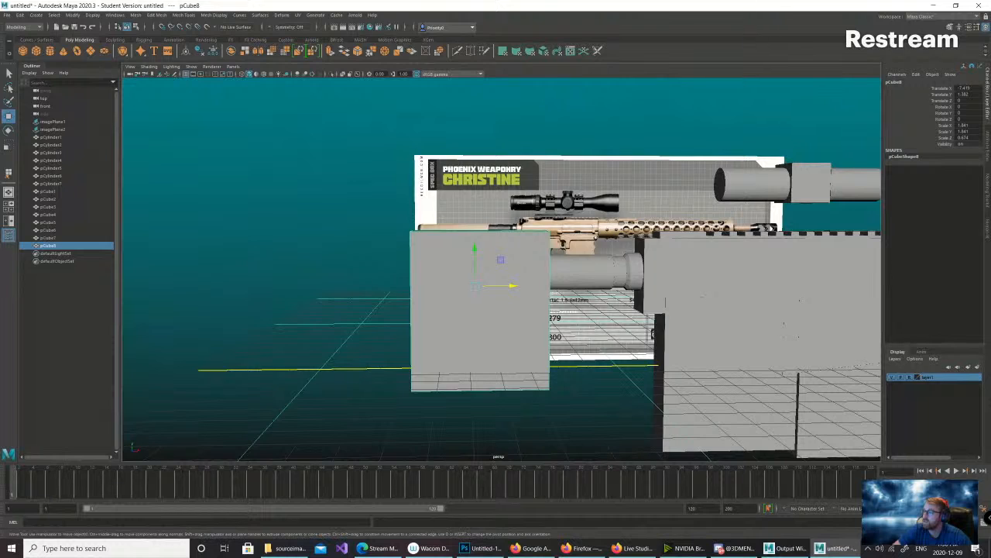
- Move the stock block's bottom, top and rear vertices in the front view to match the stock's outline in the reference image
key("space")
key("space")
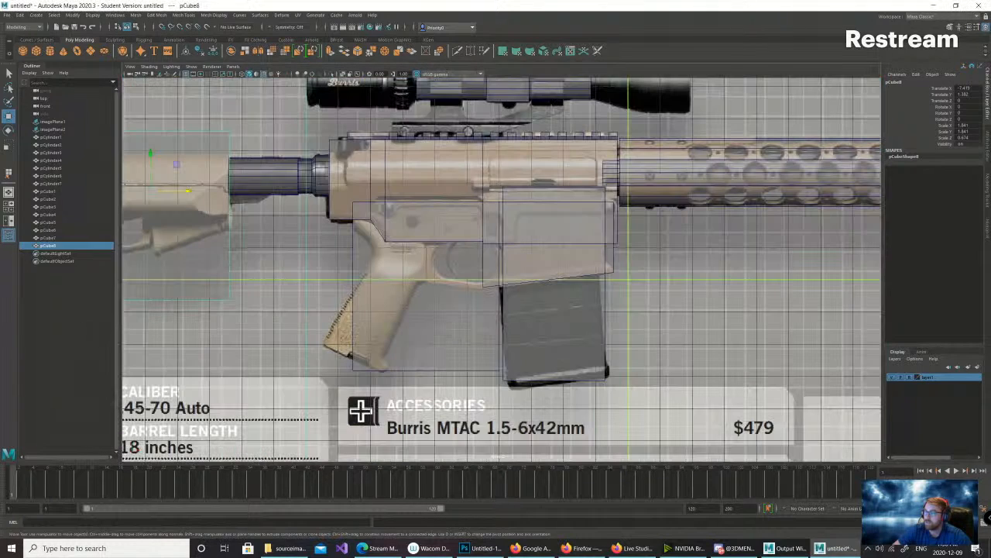
scroll(357, 310, "up", 1)
scroll(356, 310, "down", 5)
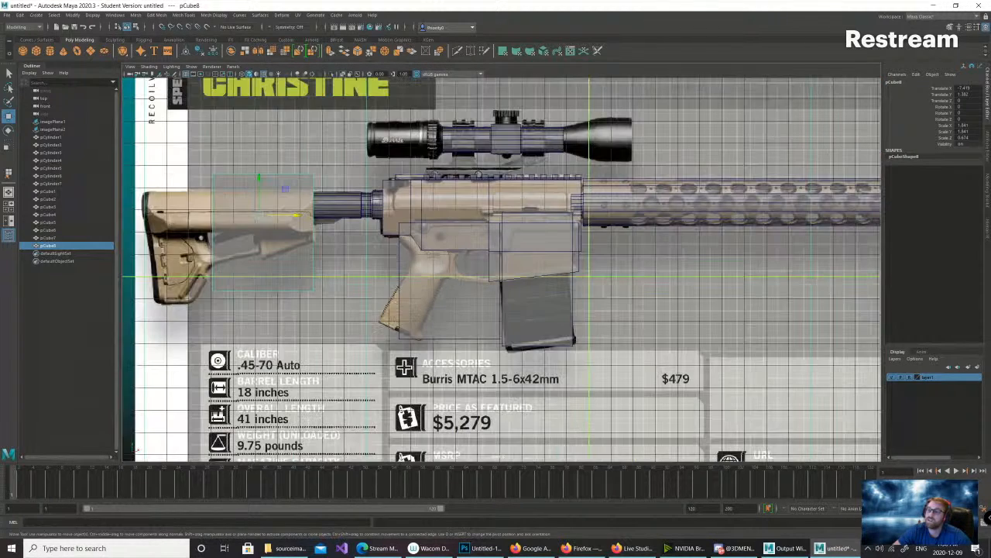
middle_click_drag(356, 310, 548, 321, "alt")
scroll(547, 321, "up", 1)
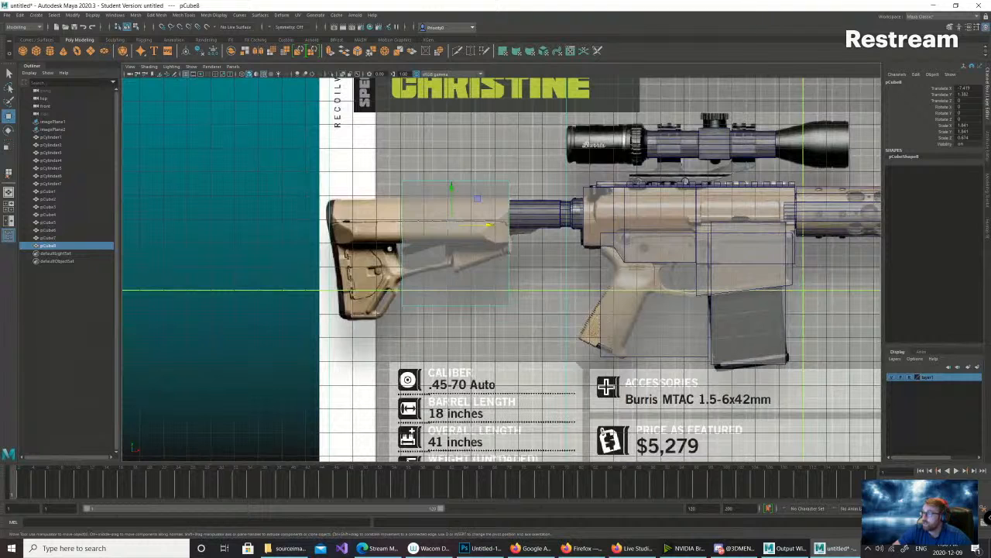
right_click_drag(416, 297, 375, 297)
left_click_drag(384, 278, 527, 333)
left_click_drag(455, 268, 455, 284)
left_click_drag(385, 164, 528, 195)
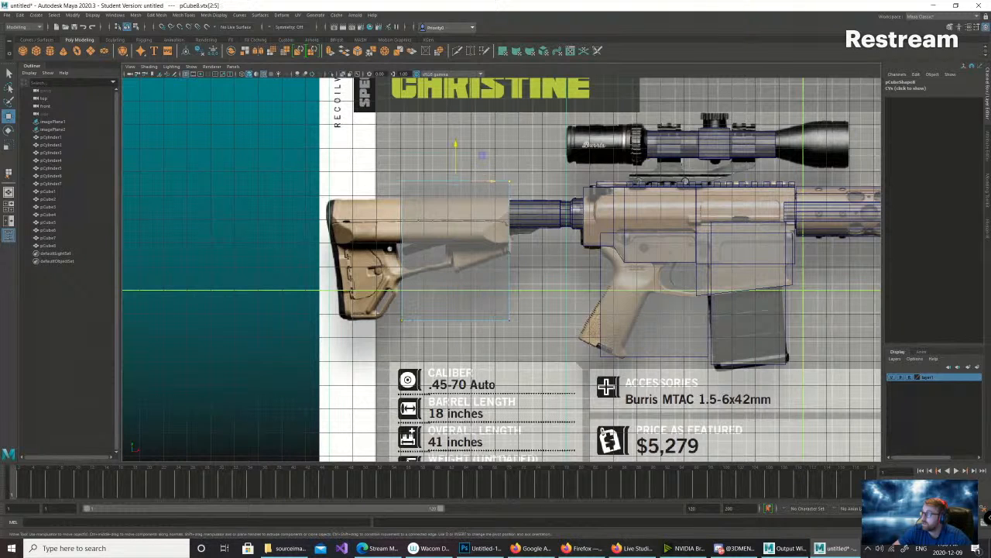
mouse_move(455, 163)
left_mouse_down()
mouse_move(455, 179)
mouse_move(456, 164)
left_mouse_up()
left_click_drag(347, 175, 430, 339)
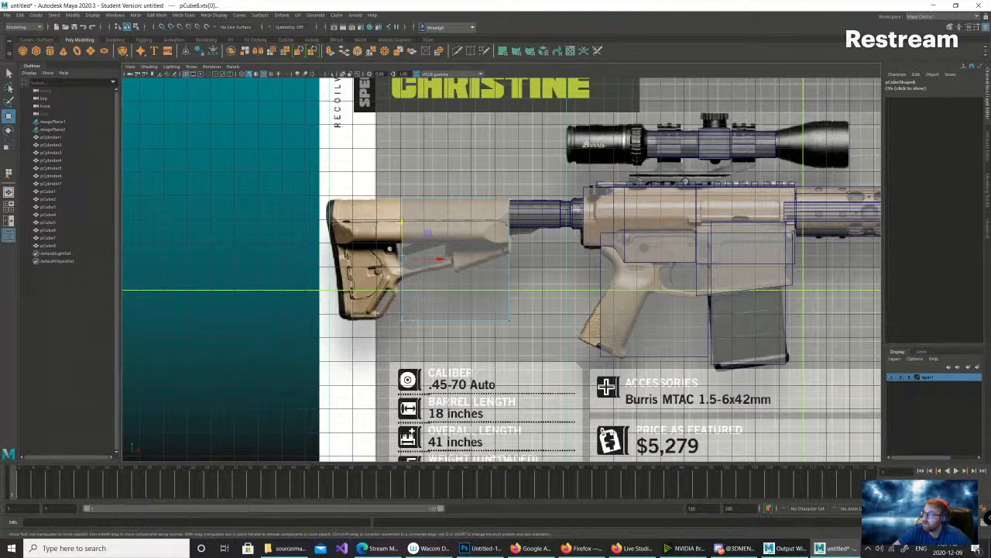
left_click_drag(434, 259, 364, 259)
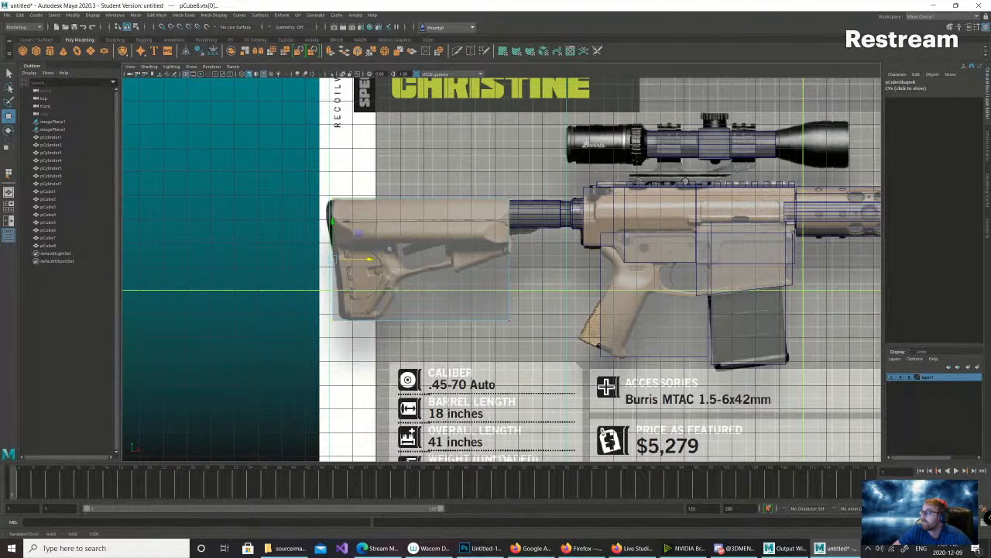
left_click(509, 318)
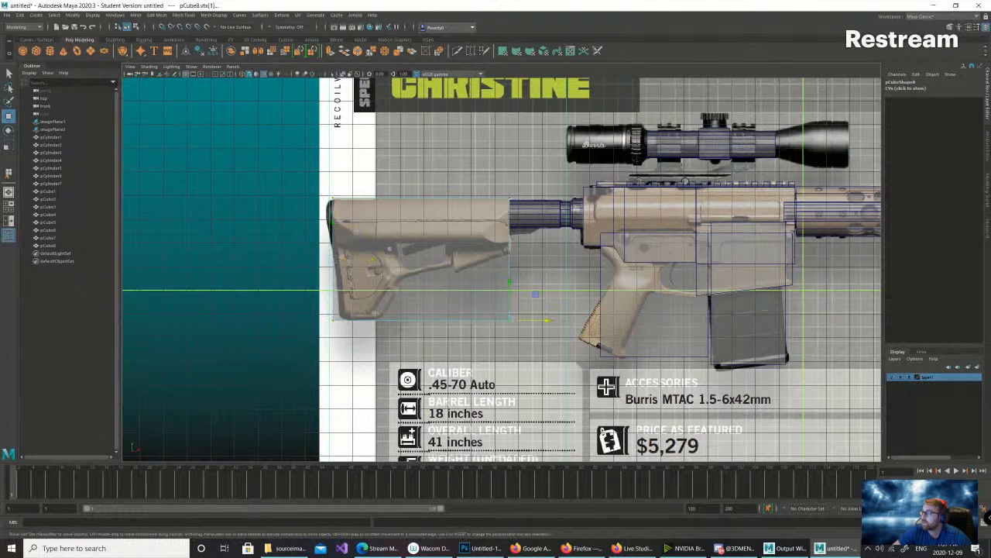
left_click_drag(509, 285, 509, 234)
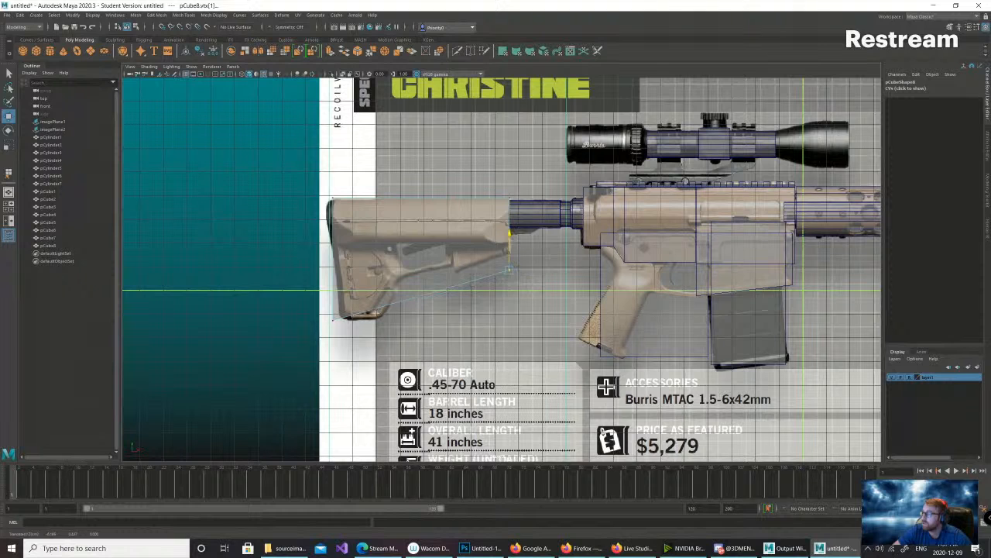
key("ctrl+z")
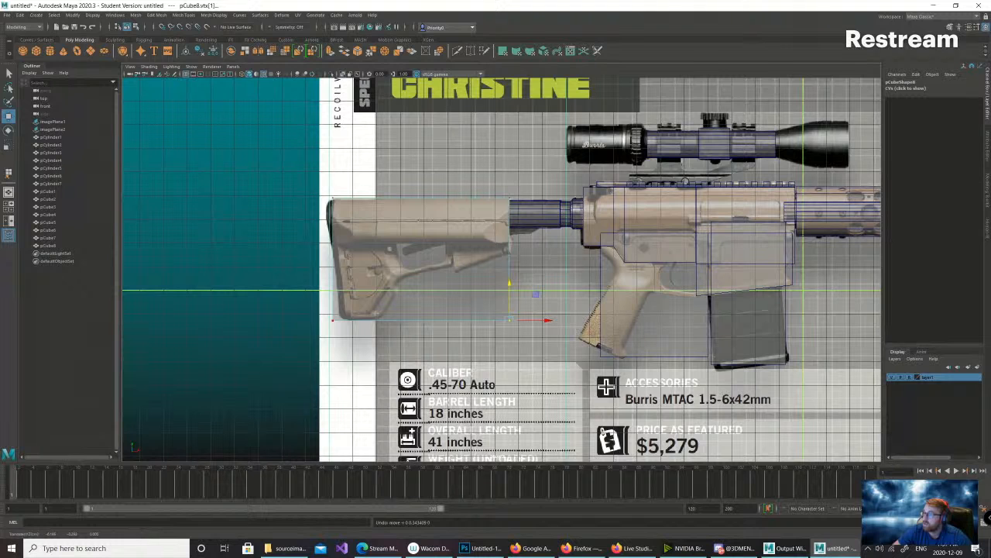
- Insert a vertical edge loop near the middle of the stock block
right_click_drag(376, 223, 406, 235)
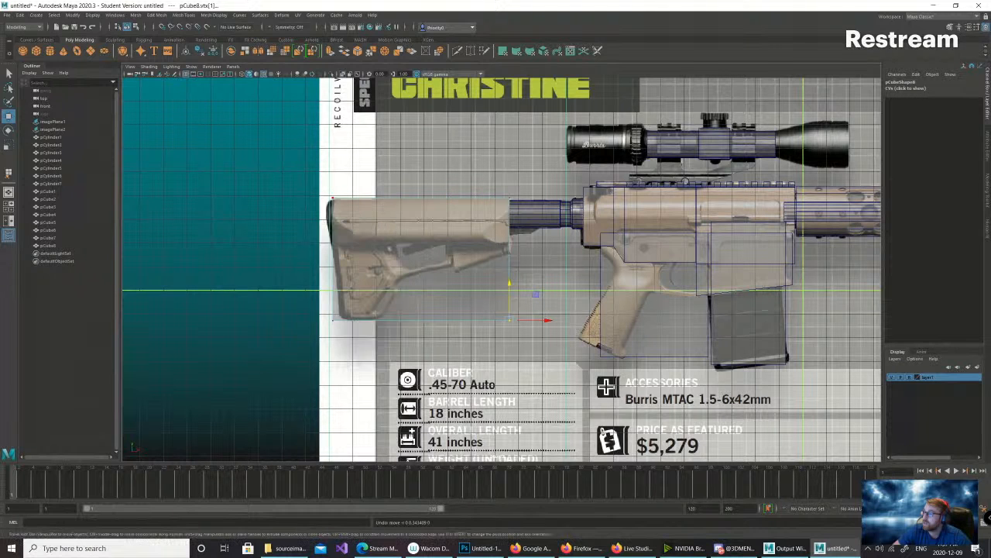
right_click(377, 233, "ctrl")
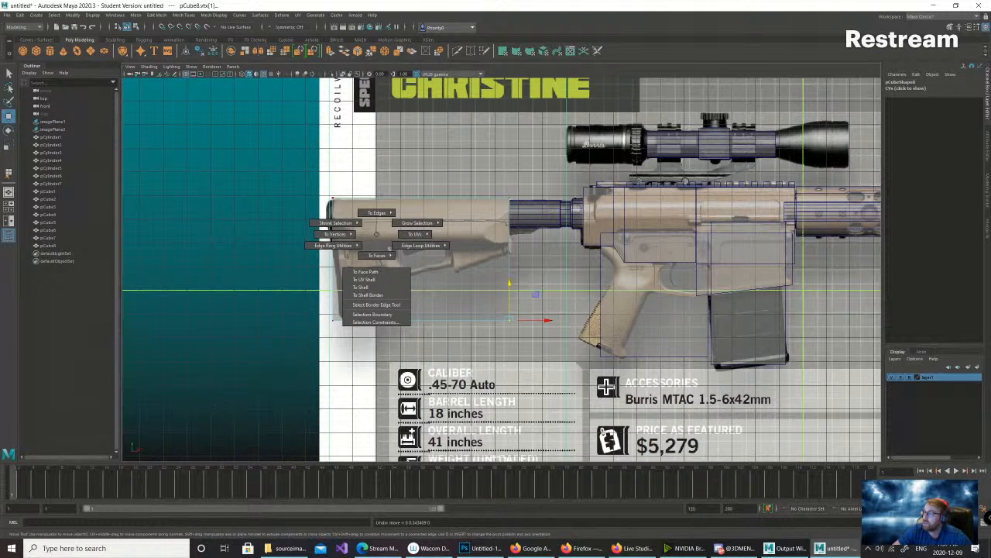
mouse_move(377, 234)
right_mouse_down("shift")
mouse_move(342, 245)
mouse_move(339, 224)
mouse_move(342, 245)
mouse_move(416, 221)
mouse_move(341, 253)
right_mouse_up("shift")
left_click(334, 198)
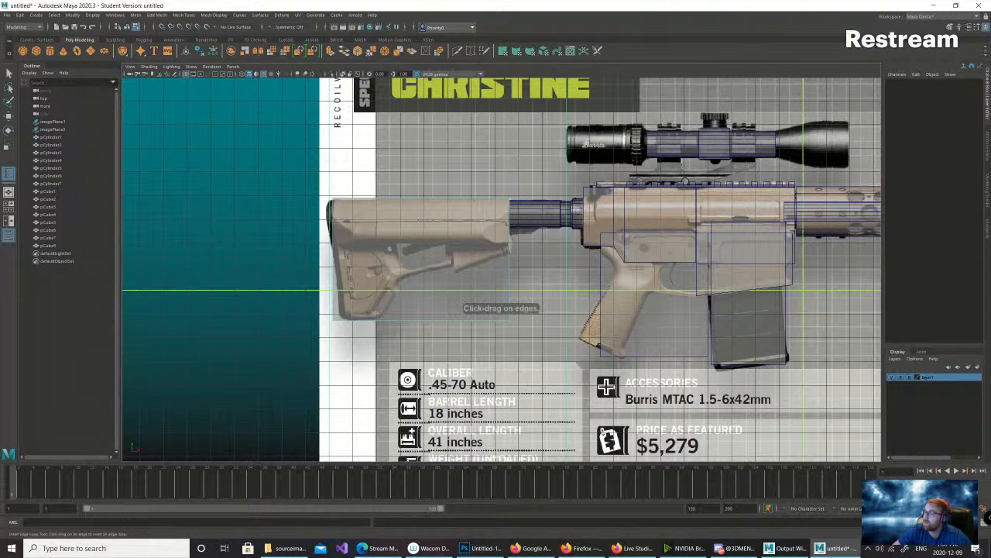
left_click_drag(414, 199, 420, 199)
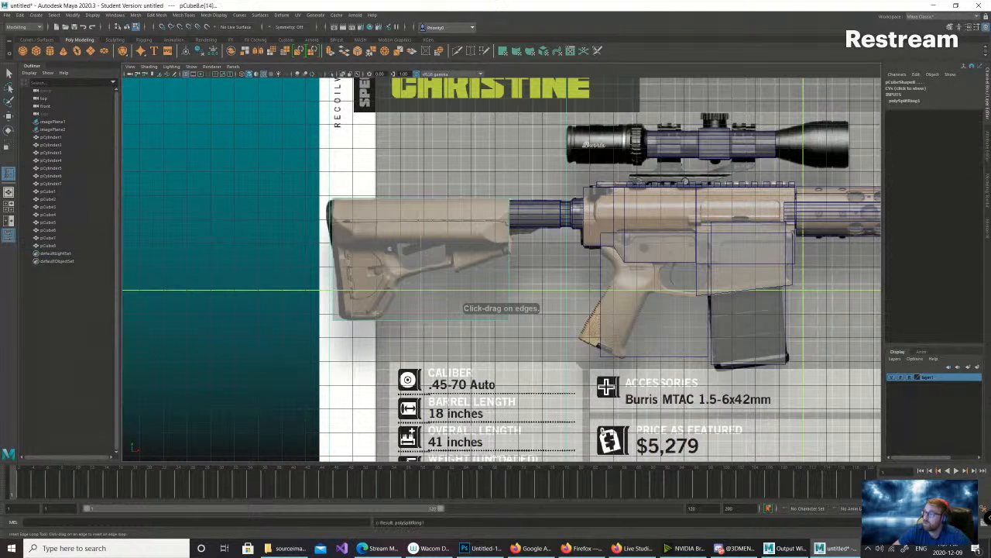
- Move the new edge loop rearward on the stock block, in line with the front of the butt's lower end
key("w")
key("ctrl+z")
key("ctrl+z")
key("ctrl+z")
key("ctrl+z")
key("ctrl+z")
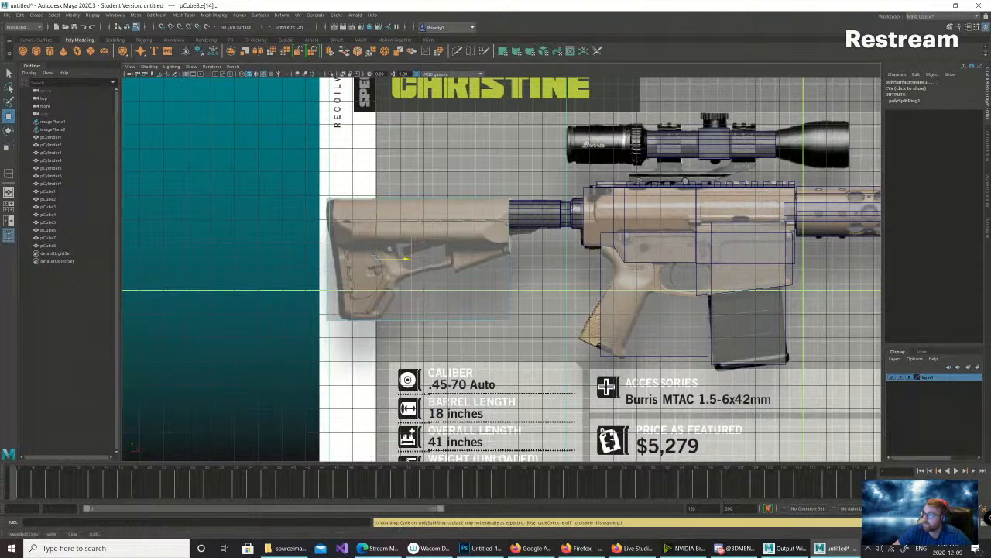
key("shift+z")
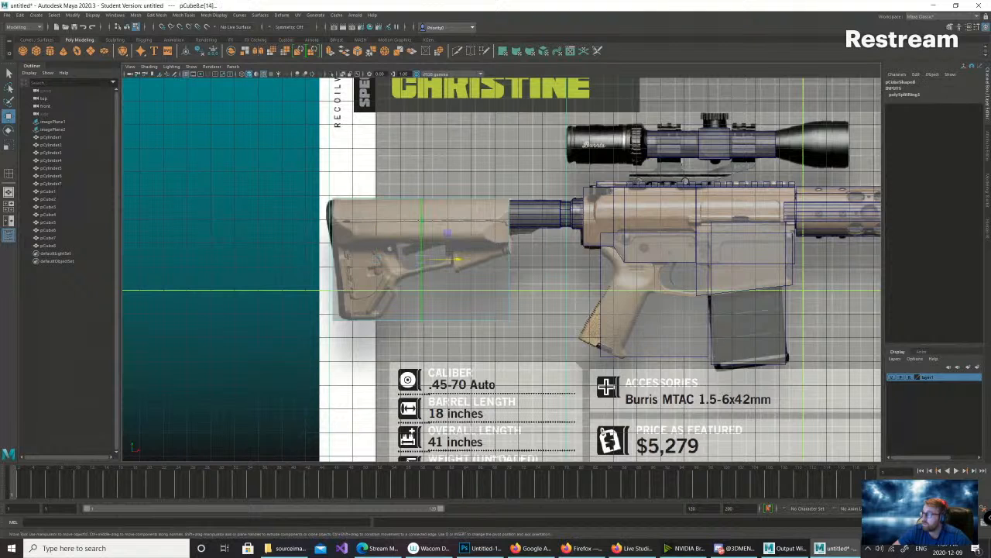
left_click_drag(457, 259, 419, 258)
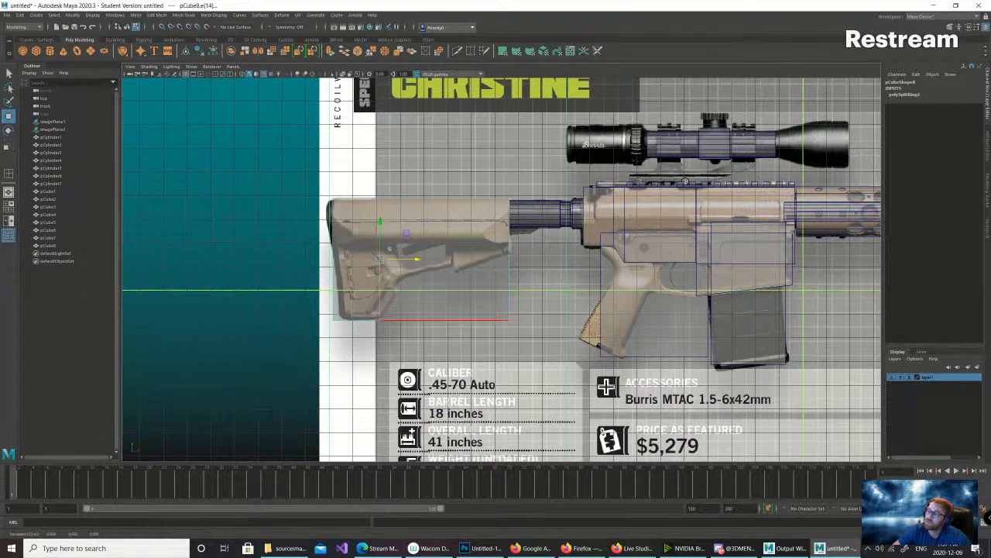
- Raise the stock block's lower front vertices to the underside of the stock in the reference, sloping the bottom edge
right_click_drag(507, 314, 470, 315)
left_click(509, 319)
left_click_drag(509, 285, 509, 222)
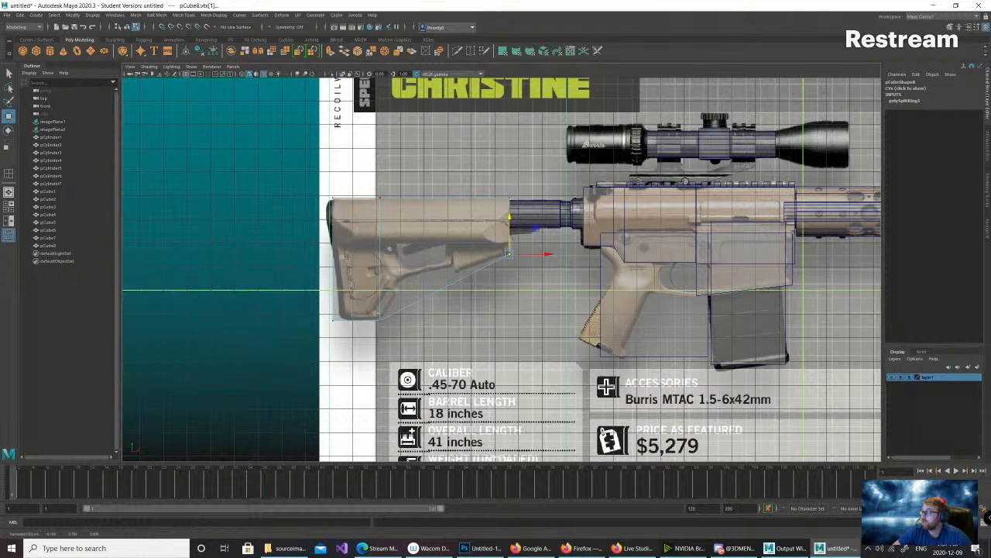
- Examine the blocked-out rifle with its tapered stock in perspective against the side reference image
key("space")
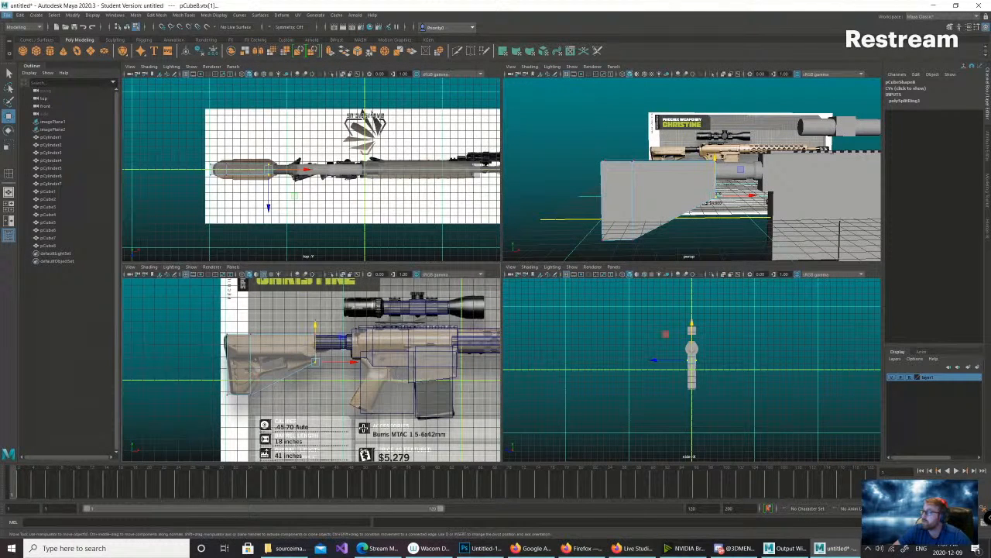
left_click(675, 155)
key("space")
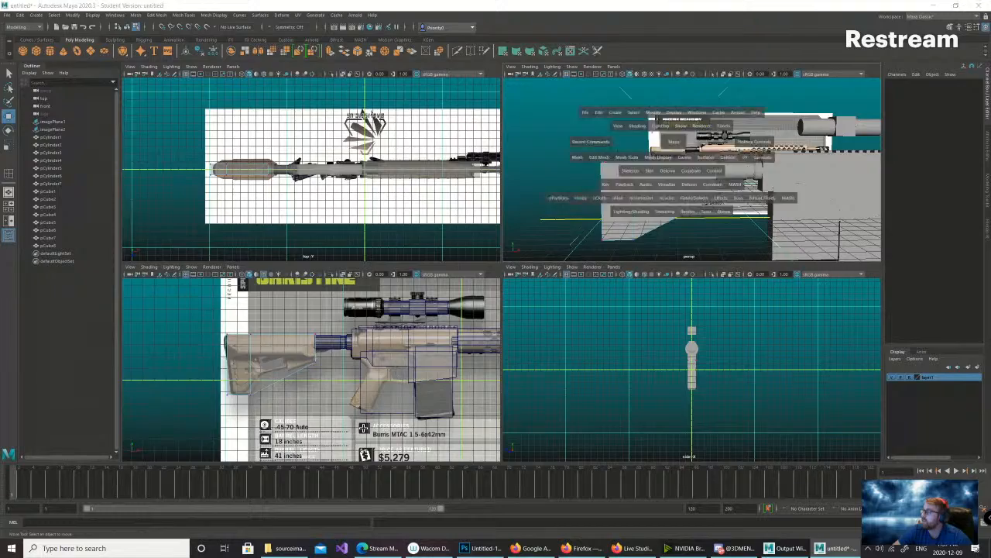
left_click_drag(675, 158, 732, 200, "alt")
scroll(732, 200, "down", 1)
middle_click_drag(732, 200, 608, 207, "alt")
left_click_drag(608, 207, 523, 193, "alt")
scroll(595, 202, "down", 3)
scroll(595, 201, "down", 2)
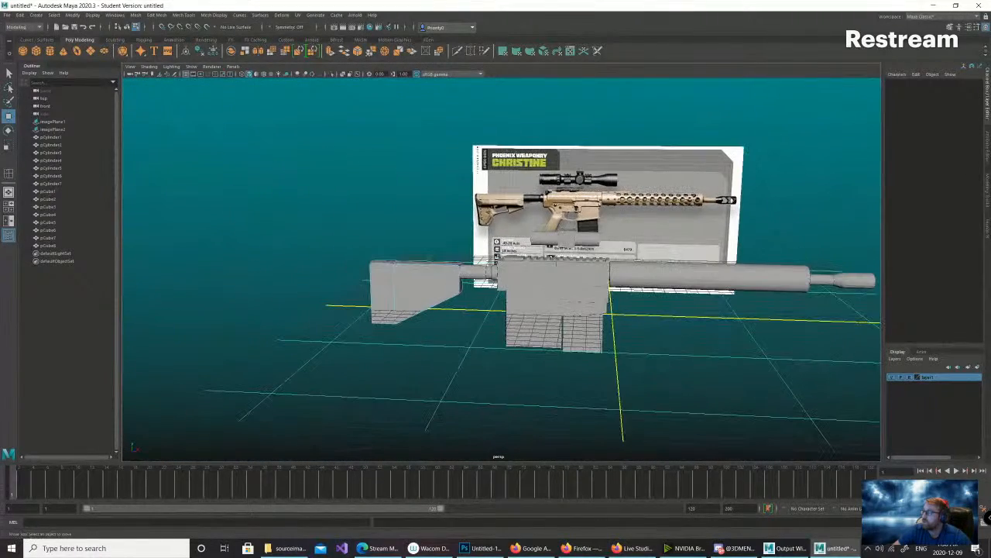
left_click_drag(489, 333, 539, 353)
left_click_drag(484, 256, 506, 296)
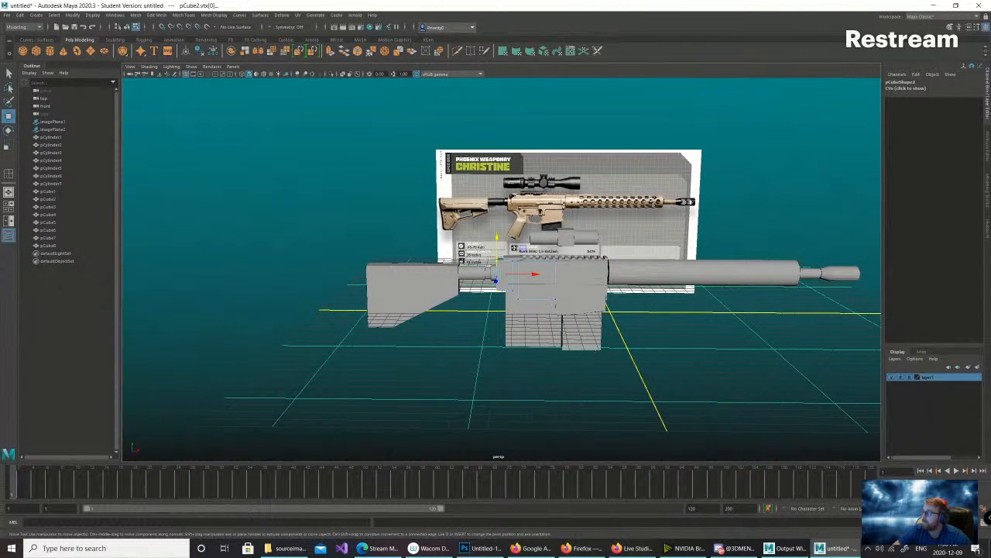
- Rename the magazine block as Clip
left_click_drag(593, 249, 584, 336)
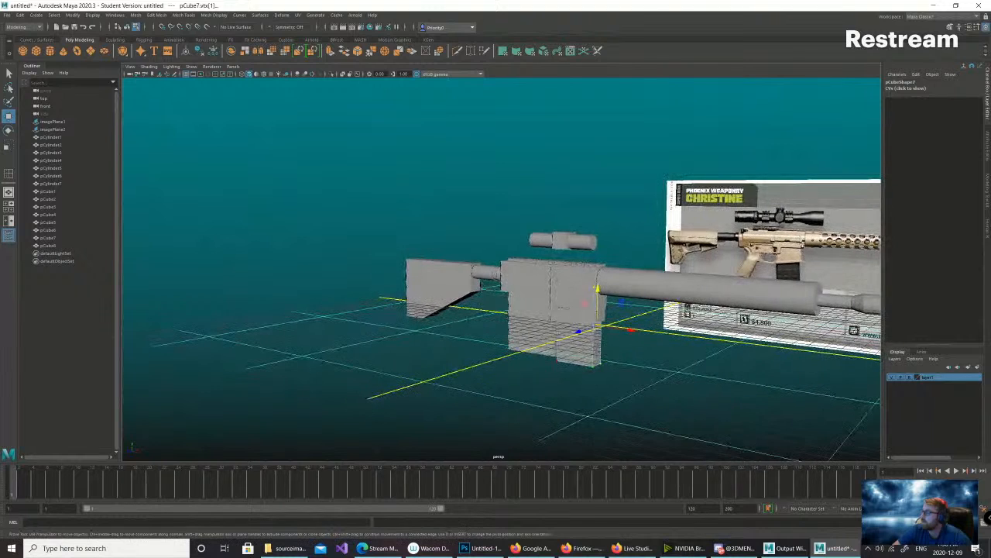
right_click_drag(584, 337, 619, 326)
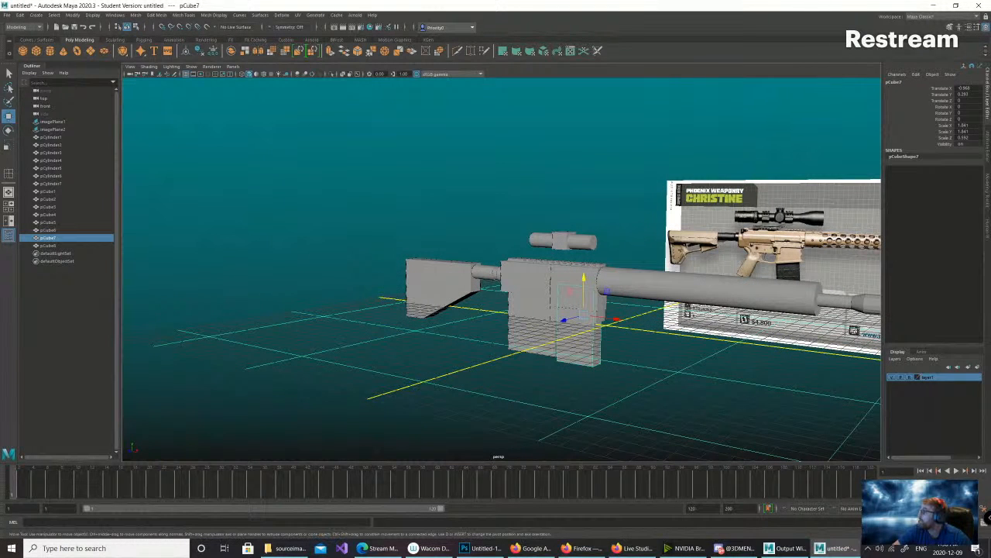
left_click(895, 82)
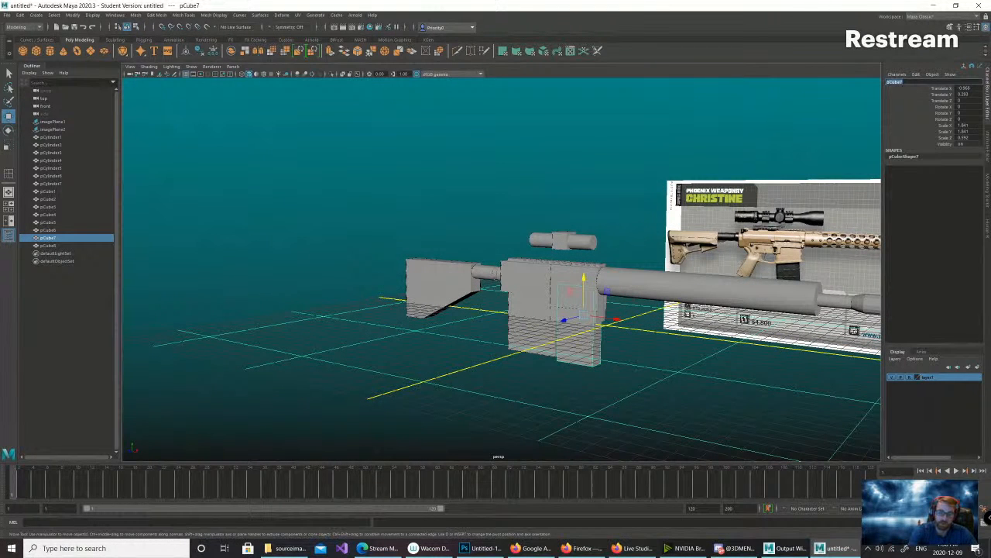
type("Clip")
key("Return")
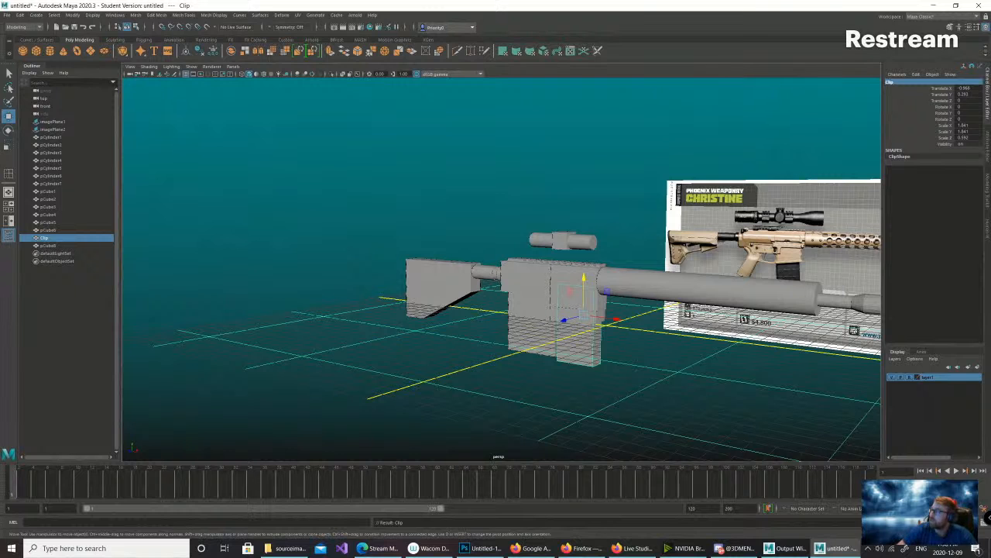
- Rename the muzzle device at the end of the barrel as Muzzel
left_click_drag(543, 310, 663, 339, "alt")
left_click(855, 286)
left_click(899, 82)
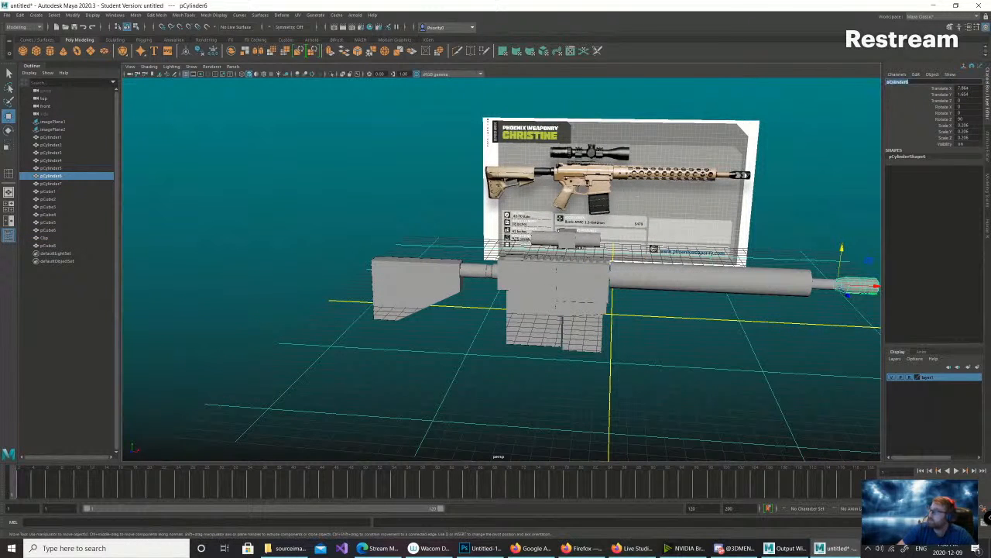
type("M")
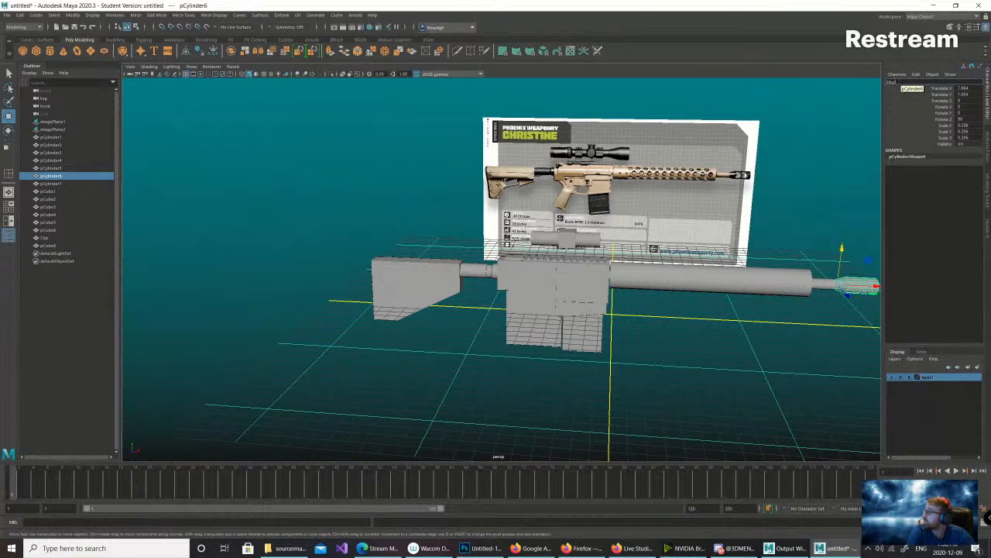
type("uzzel")
key("Return")
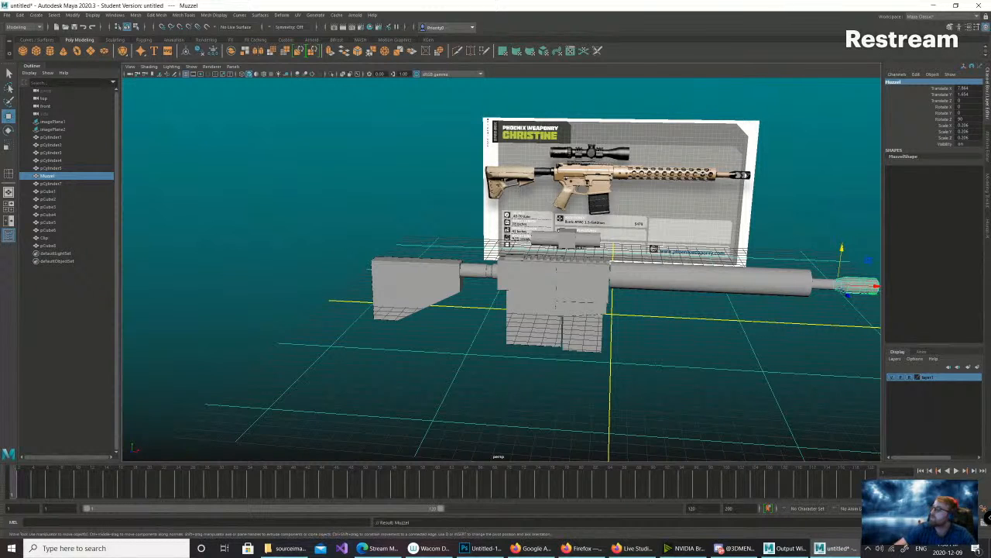
- Rename the thin cylinder between the handguard and the muzzle device as Barrel
left_click(823, 285)
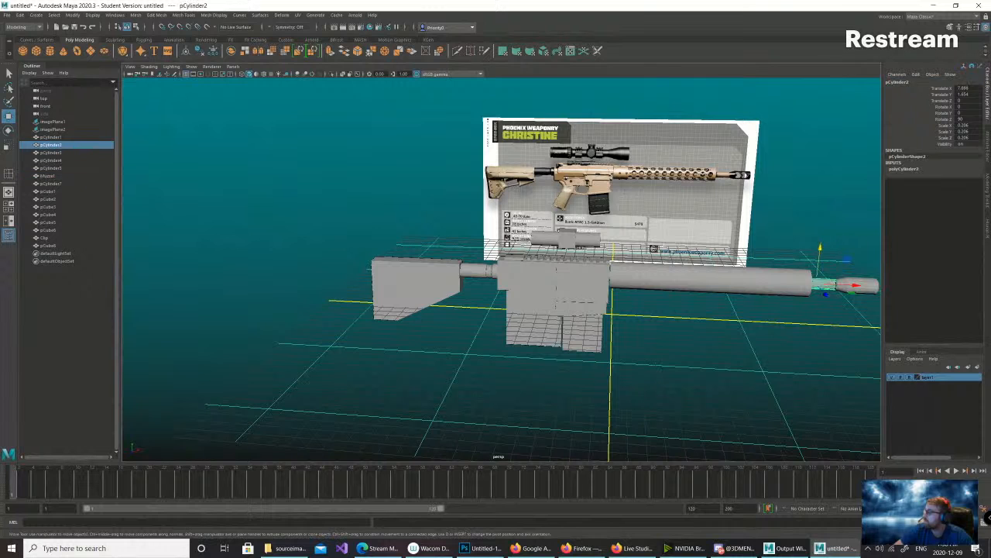
left_click(898, 82)
type("Barrel")
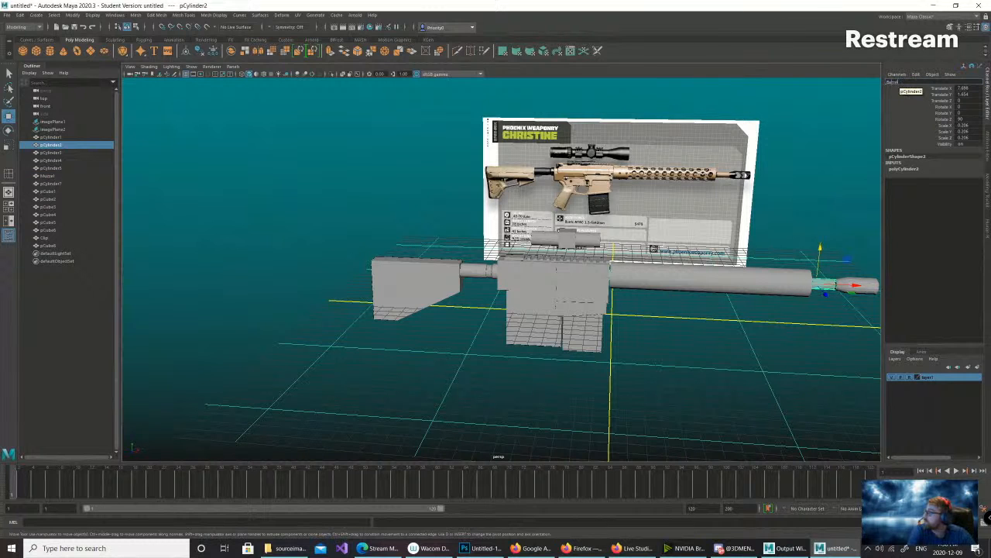
key("Return")
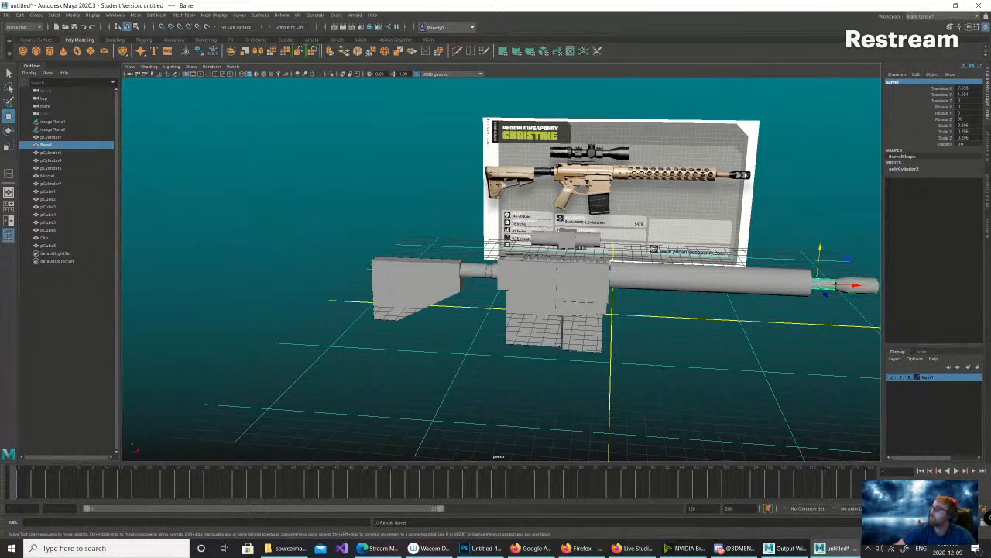
- Rename the tapered stock block as RifleBut
left_click(419, 285)
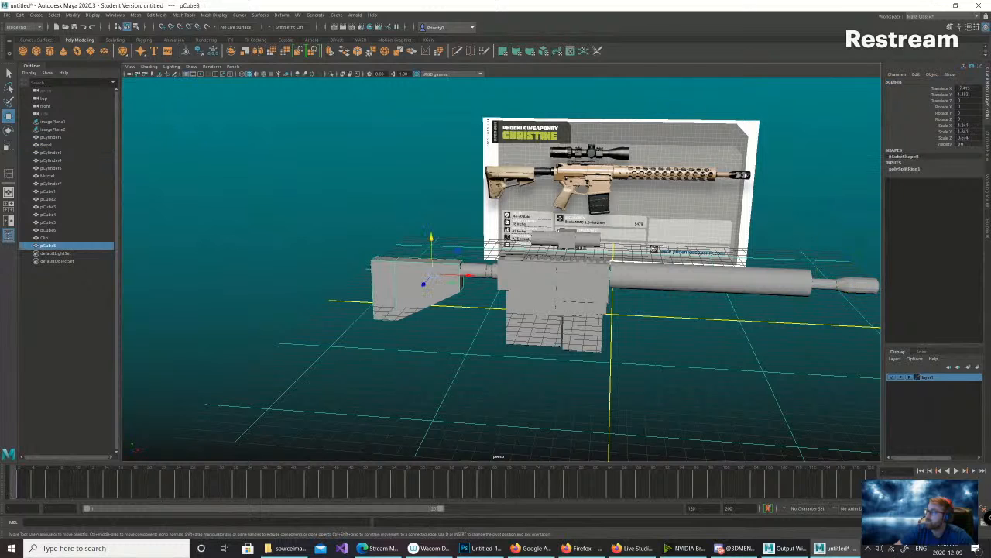
left_click(897, 81)
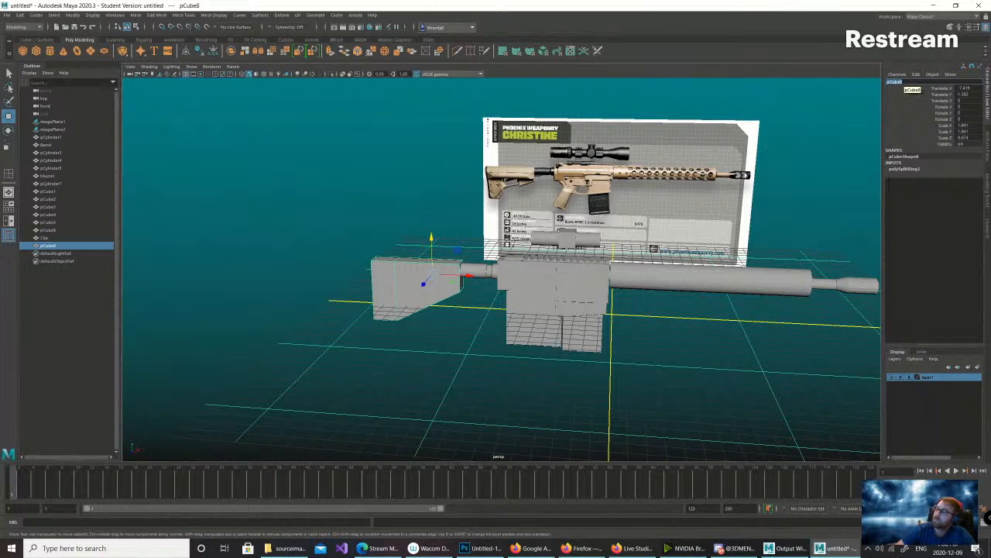
key("BackSpace")
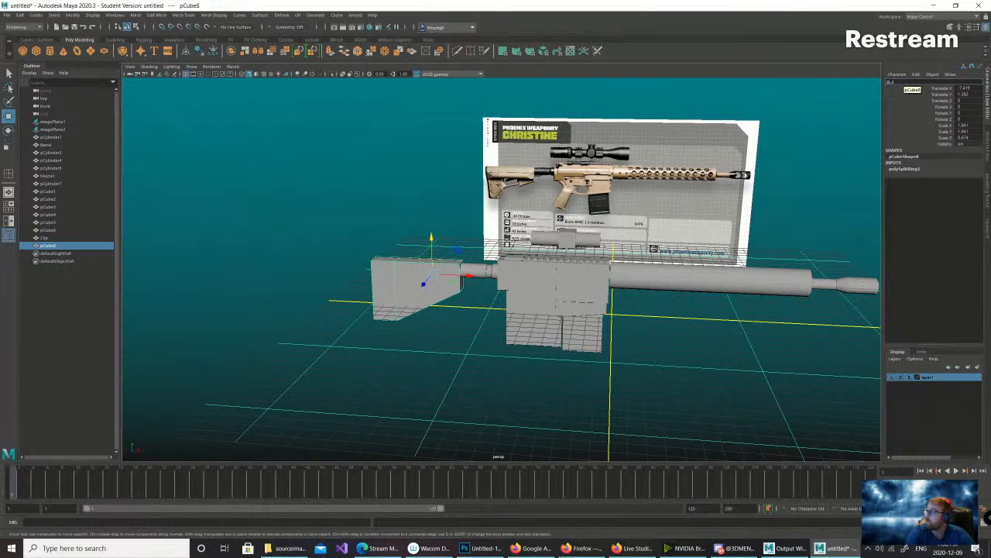
key("BackSpace")
type("RifleBut")
key("Return")
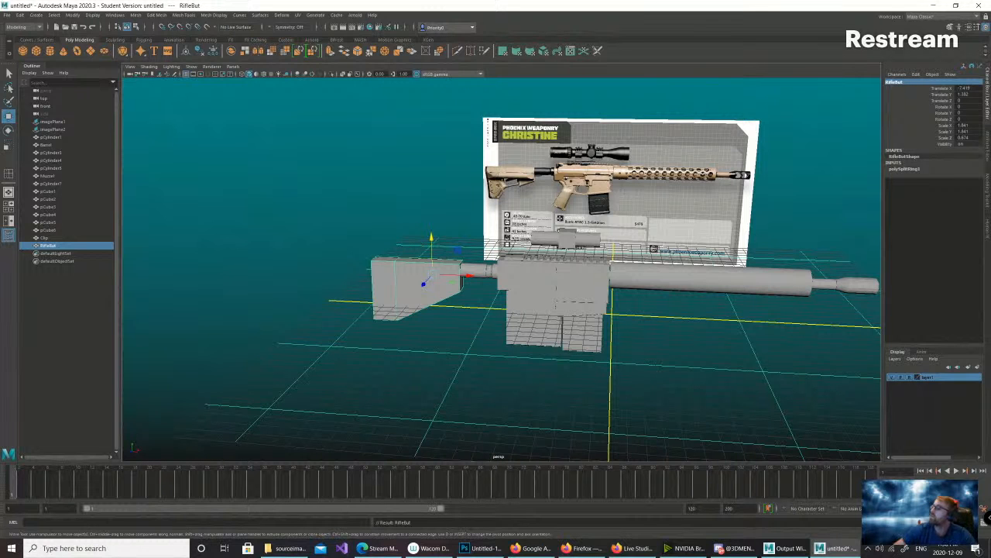
- Try to rename the toothed rail on top of the receiver as MountingBrackets
left_click_drag(462, 290, 492, 284, "alt")
scroll(492, 284, "up", 6)
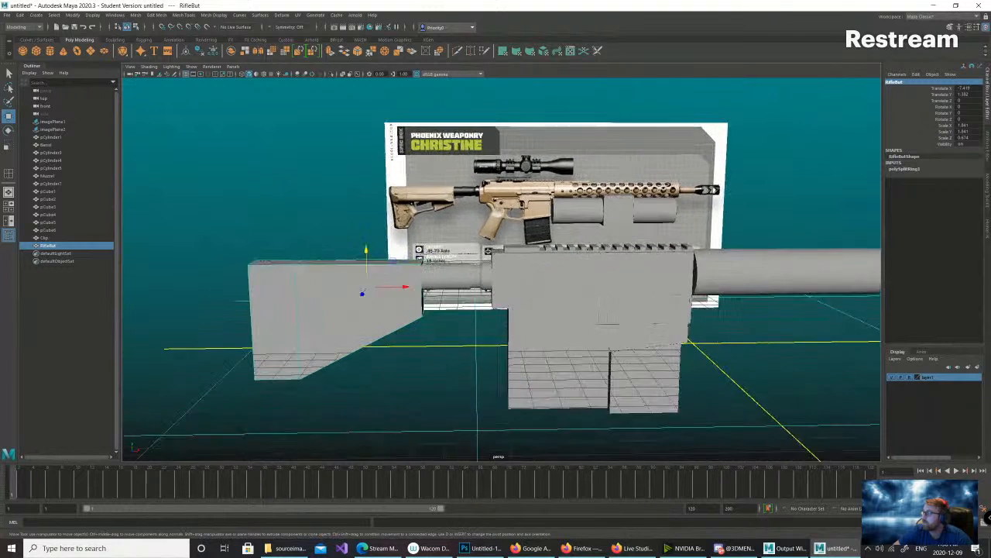
left_click(503, 271)
left_click(542, 247)
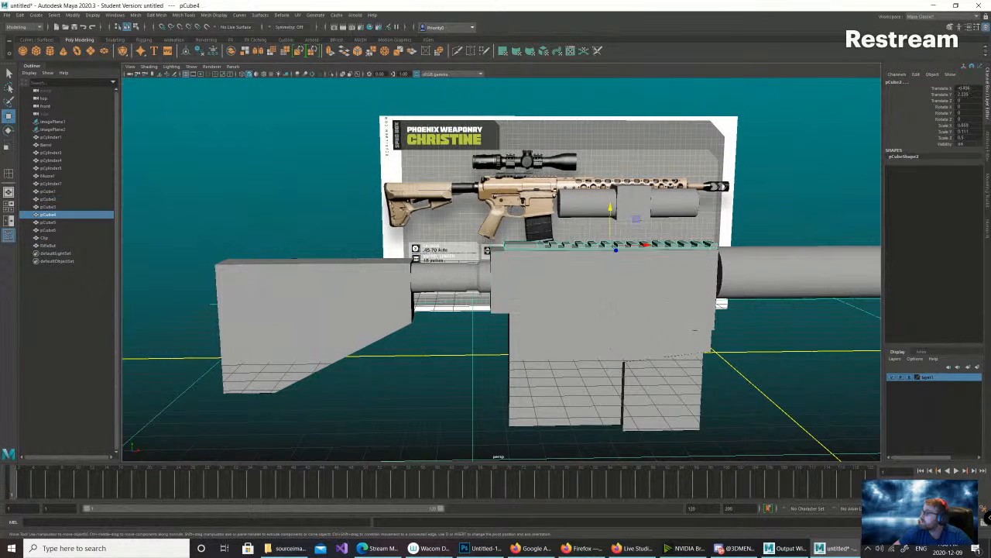
left_click(897, 73)
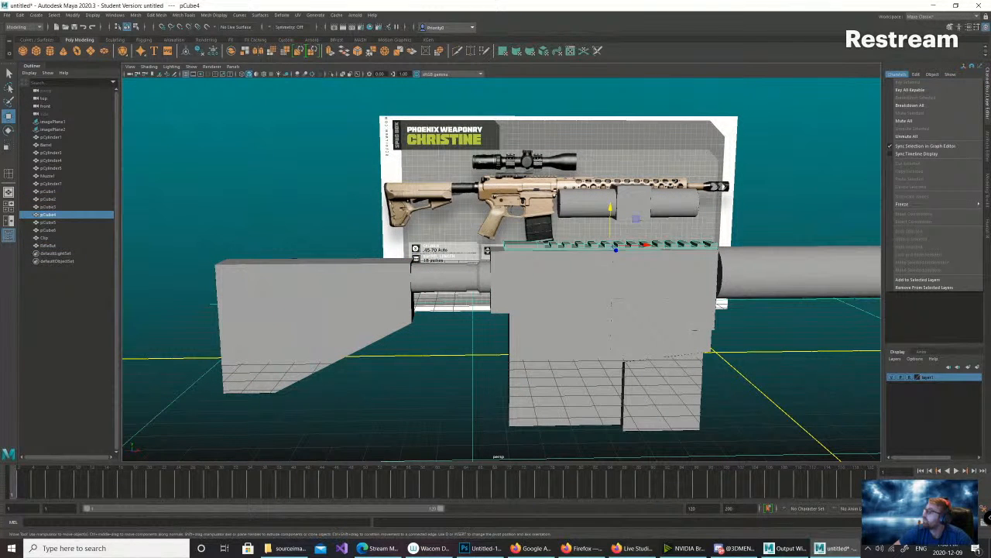
key("Escape")
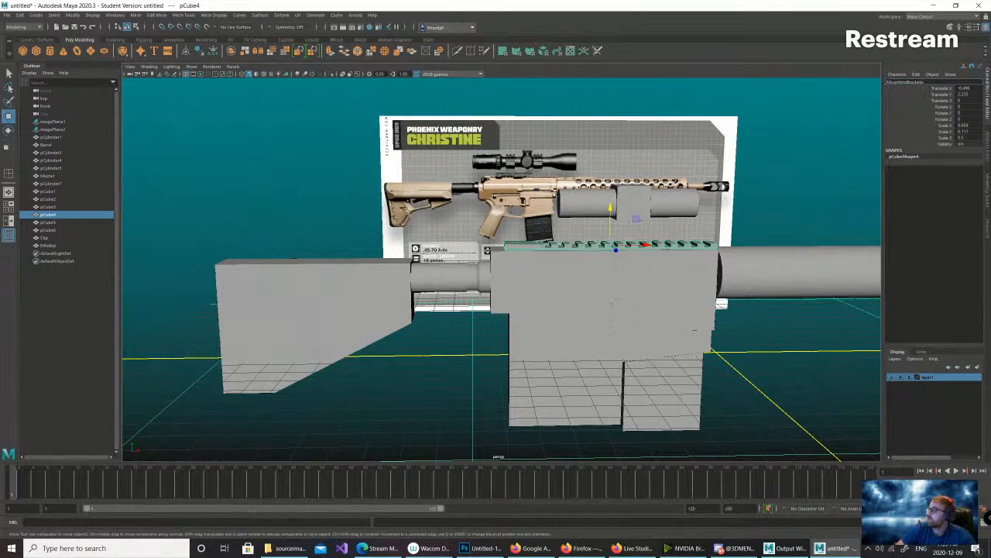
- Freeze the transformations of the toothed top rail and of the rear upper receiver block
left_click(54, 15)
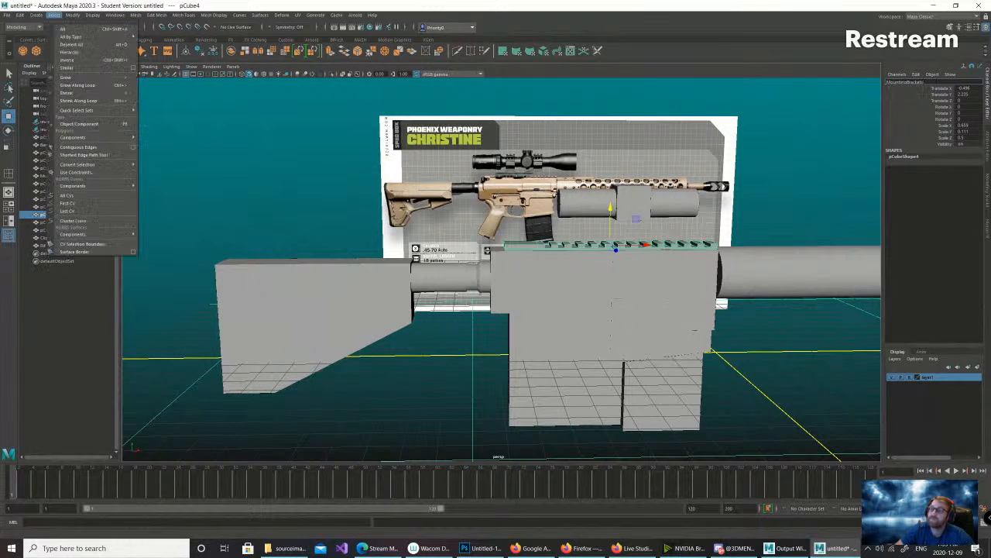
left_click(93, 50)
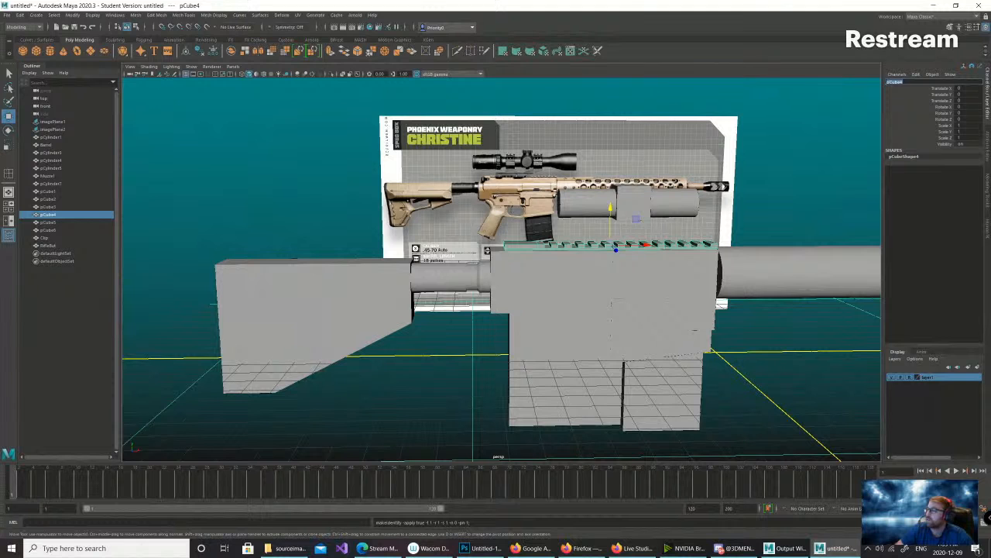
left_click(48, 199)
left_click(72, 15)
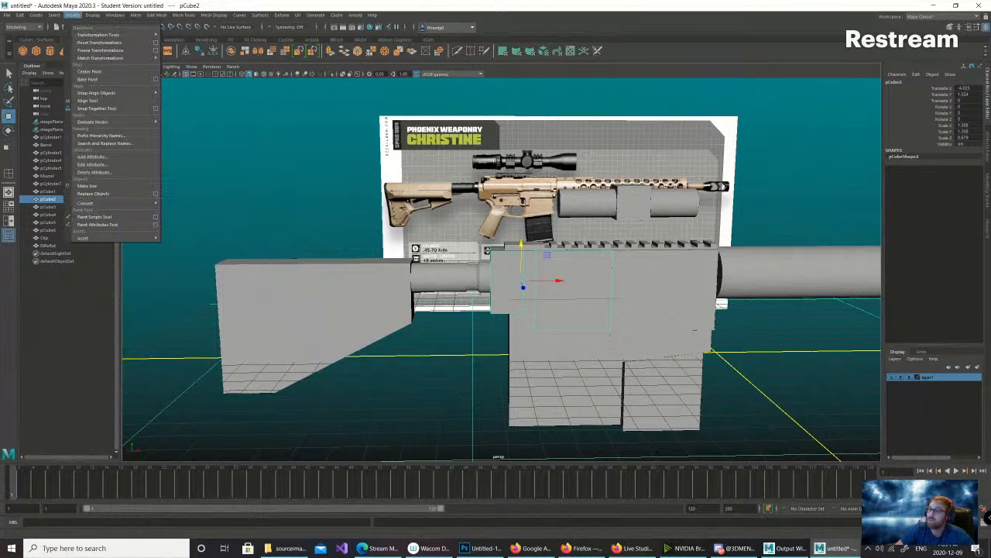
left_click(93, 49)
- Freeze the transformations of all the rifle parts together
scroll(319, 183, "down", 3)
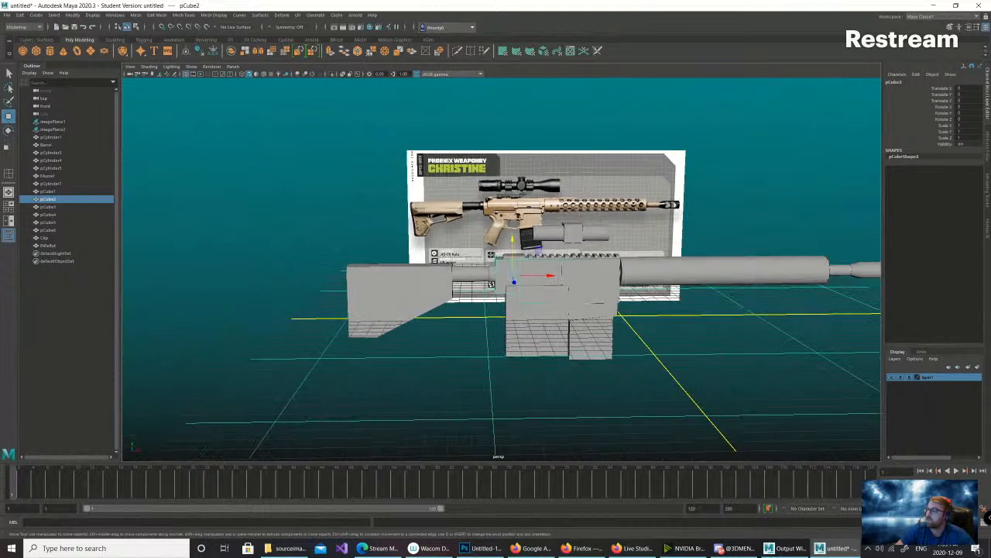
left_click_drag(320, 183, 875, 376)
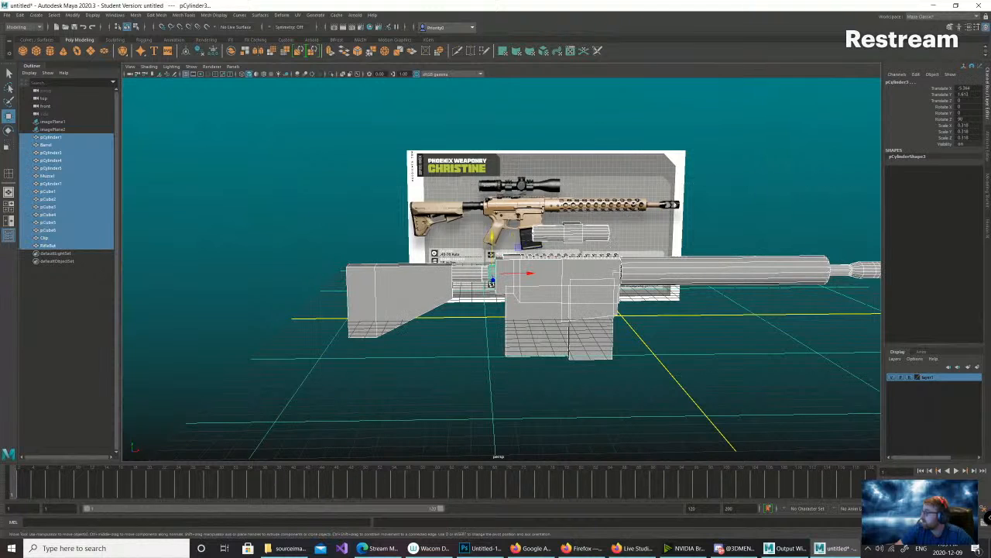
left_click(72, 14)
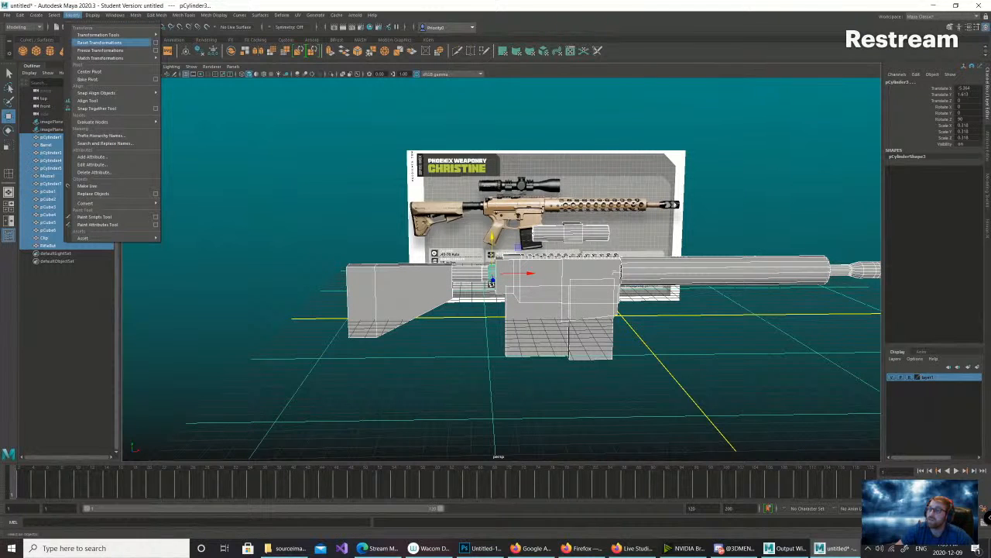
left_click(93, 49)
- Delete the construction history of the RifleBut block
left_click(403, 290)
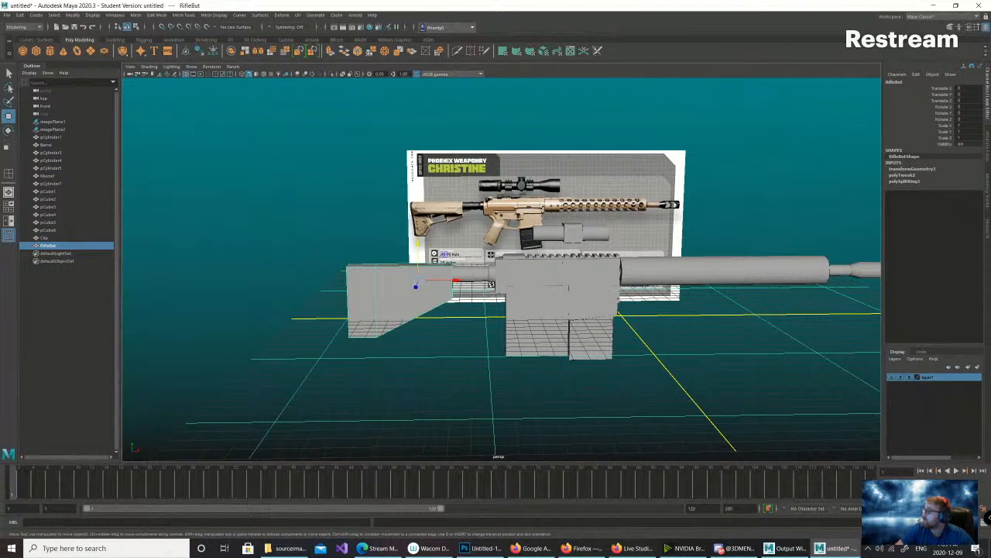
left_click(471, 272)
left_click(410, 290)
left_click(20, 15)
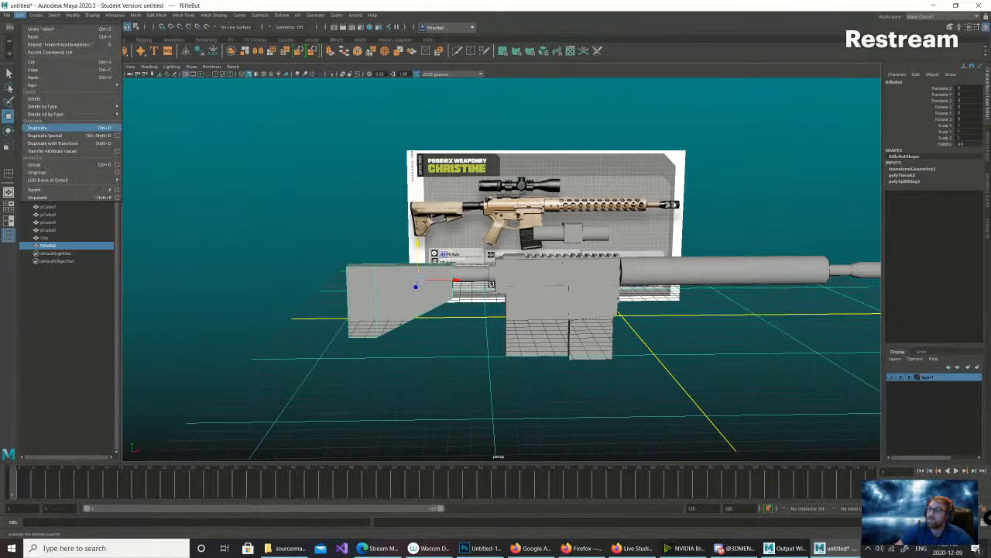
left_click(148, 106)
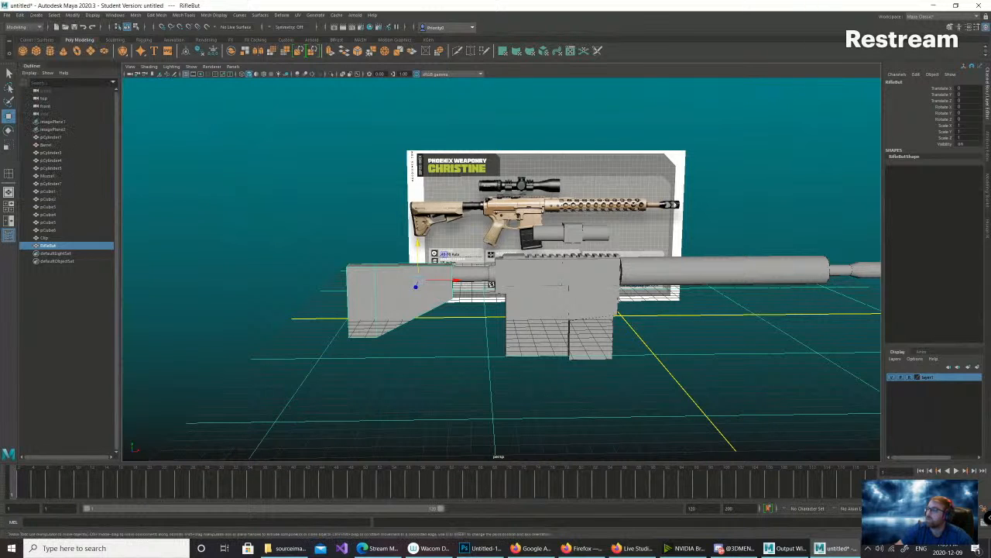
- Check the rail, receiver and magazine blocks for leftover history, and delete the construction history of the long handguard cylinder
left_click(552, 258)
left_click(536, 274)
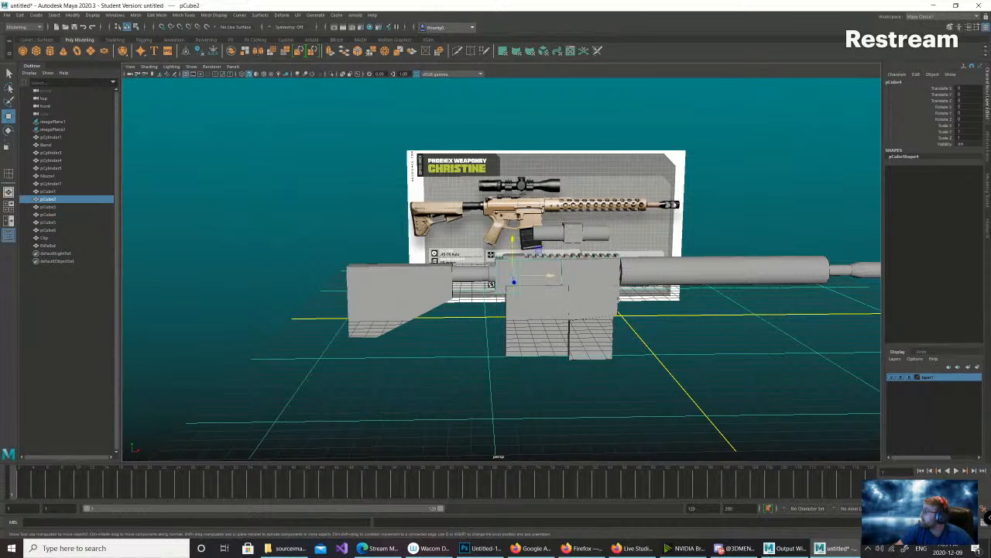
left_click(542, 308)
left_click(590, 288)
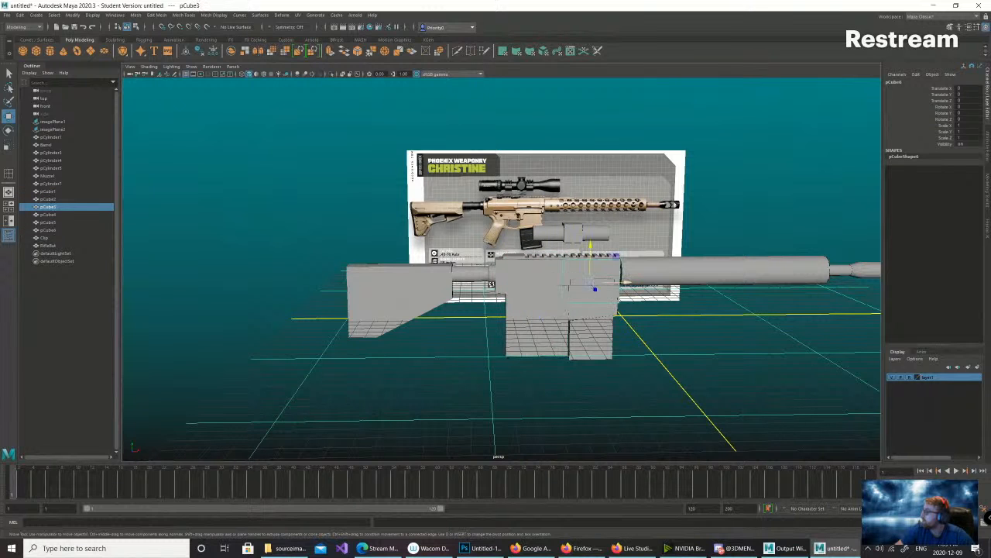
left_click(592, 305)
left_click(593, 338)
left_click(697, 271)
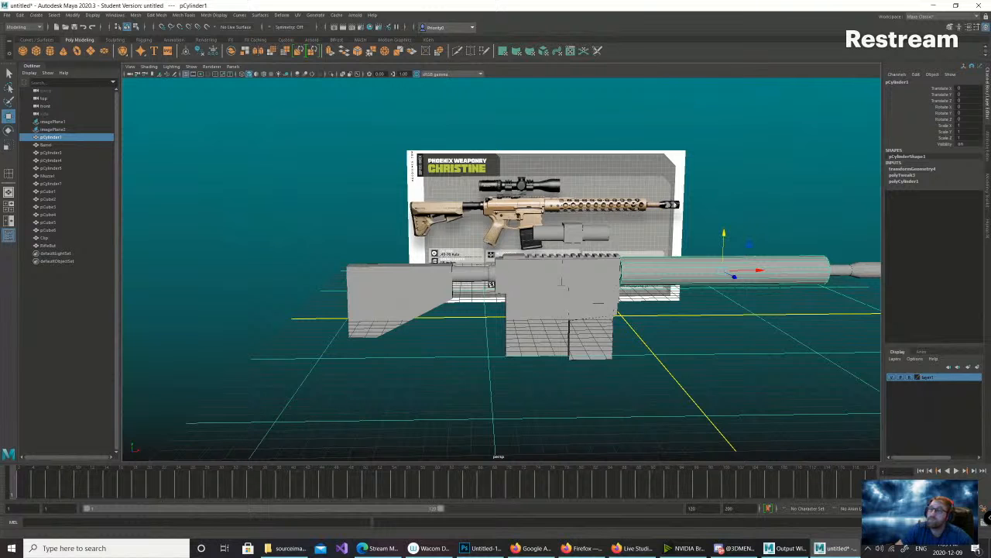
left_click(19, 15)
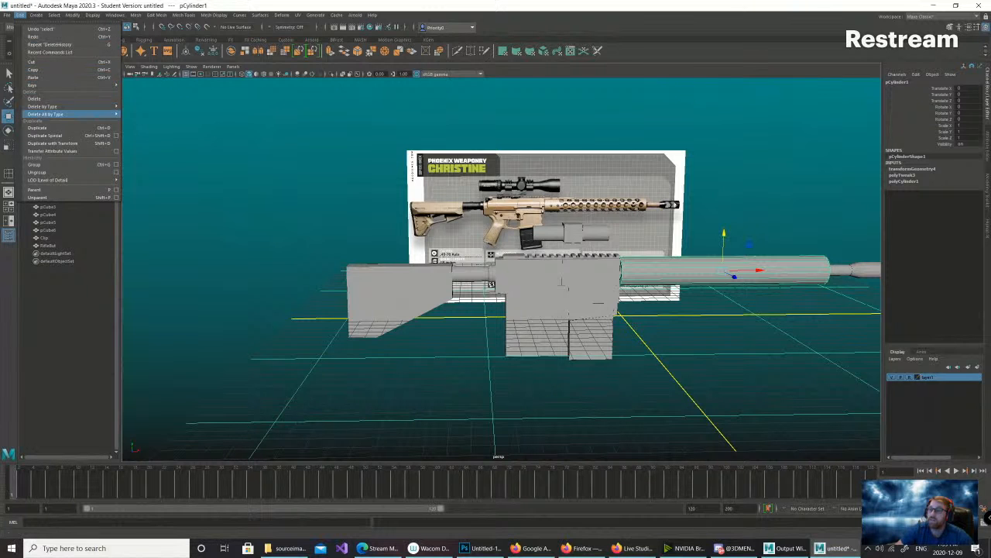
mouse_move(54, 113)
left_click(140, 106)
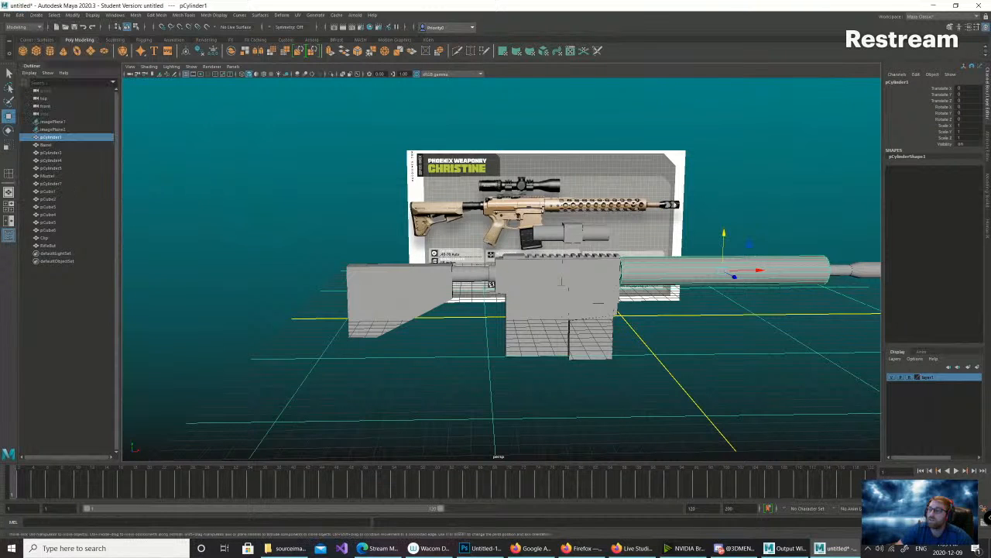
- Delete the construction history of the scope tube cylinder
left_click_drag(527, 271, 477, 311, "alt")
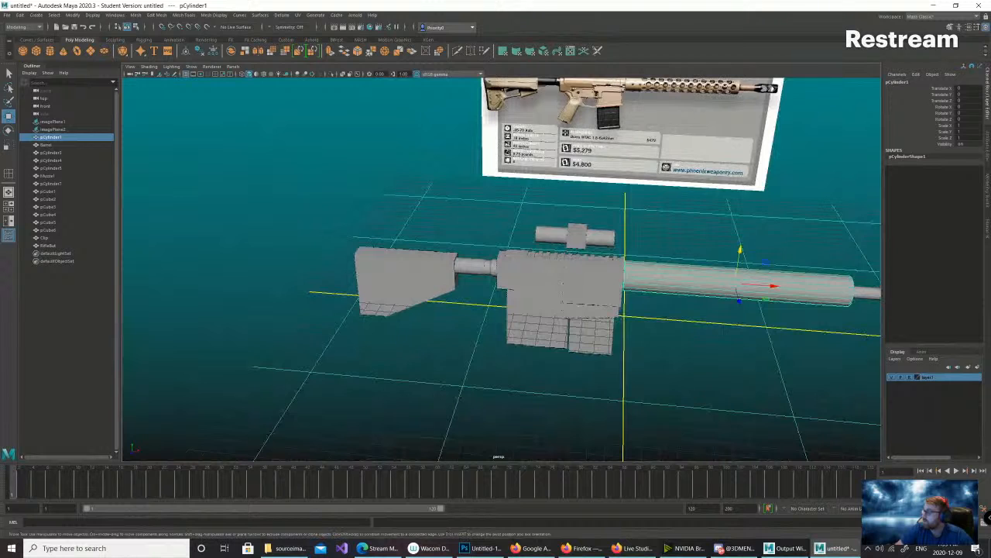
left_click(595, 238)
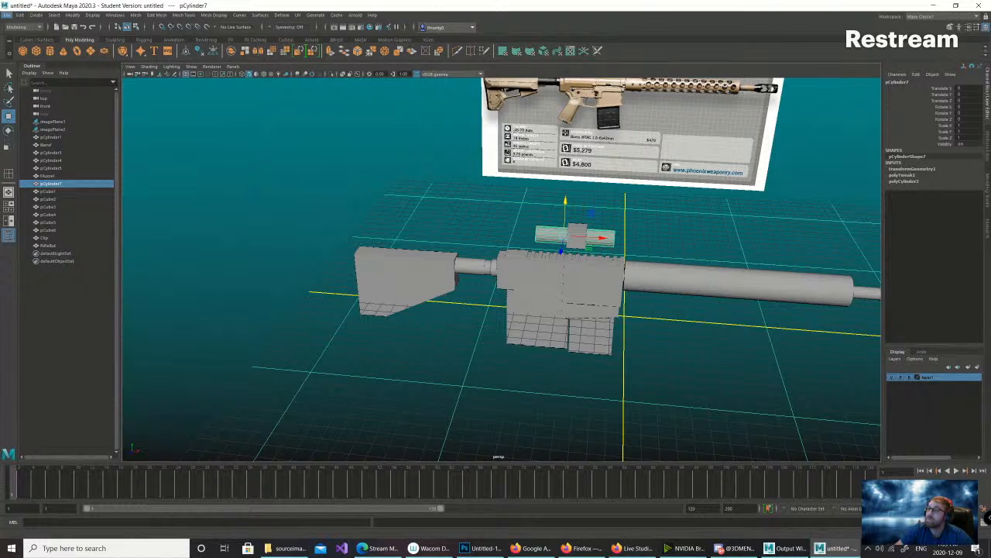
left_click(19, 15)
mouse_move(47, 107)
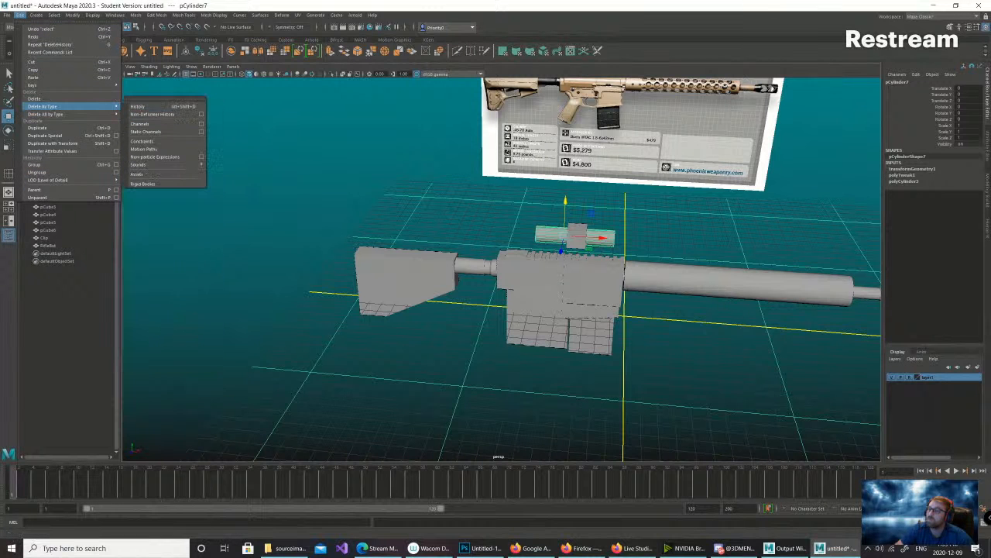
left_click(140, 106)
- Examine the scope and its mount in perspective and up close against the side reference image
scroll(502, 270, "up", 3)
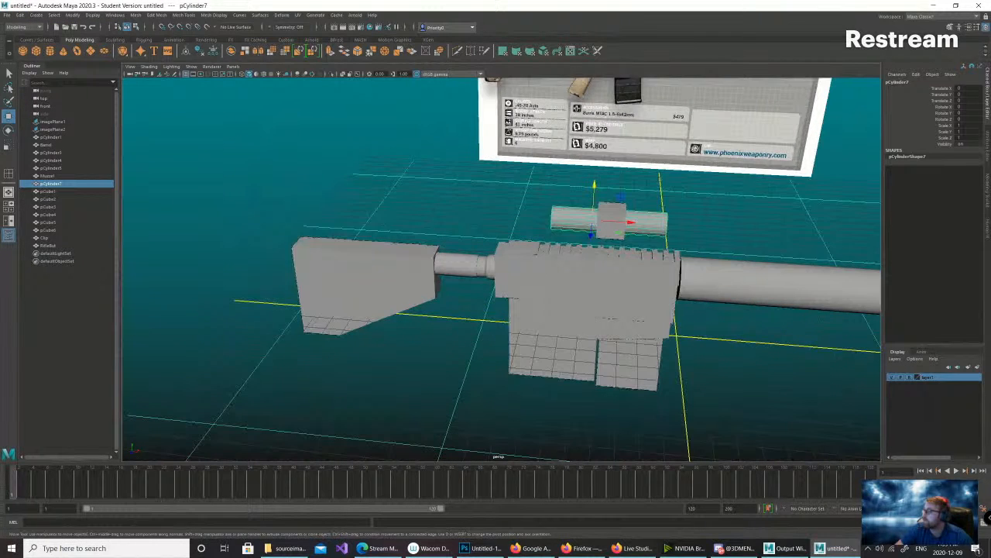
left_click_drag(459, 368, 476, 338, "alt")
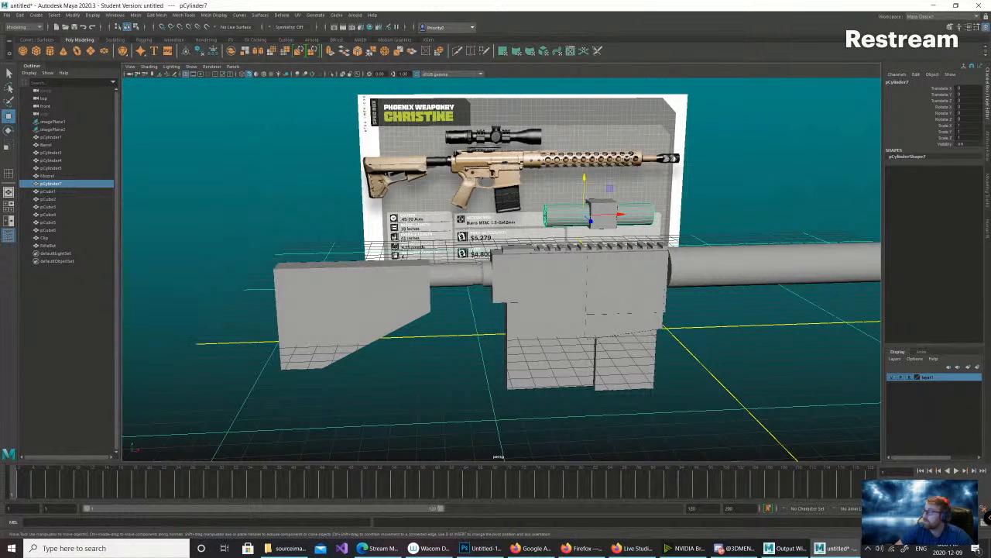
left_click_drag(600, 259, 550, 255, "alt")
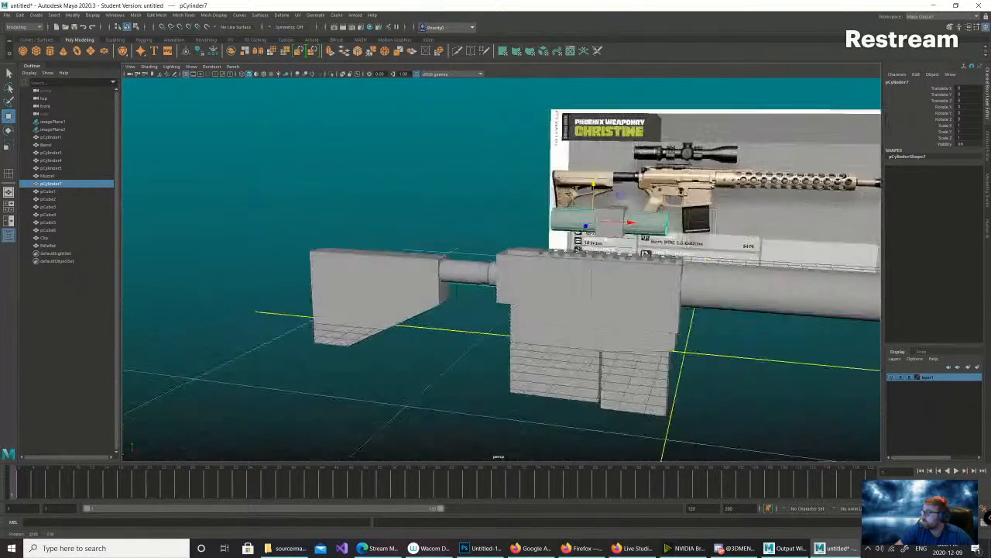
key("space")
key("space")
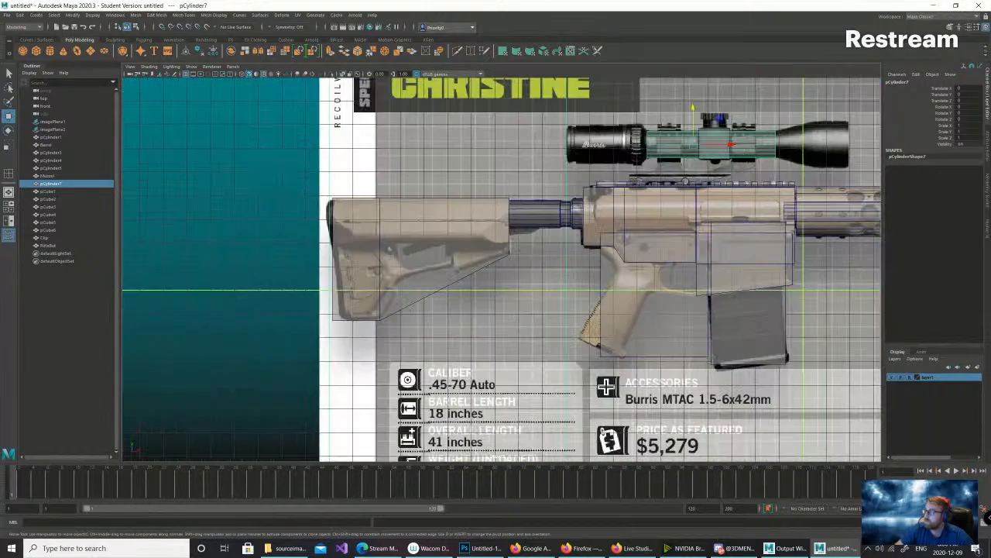
middle_click_drag(589, 252, 410, 283, "alt")
scroll(502, 269, "up", 4)
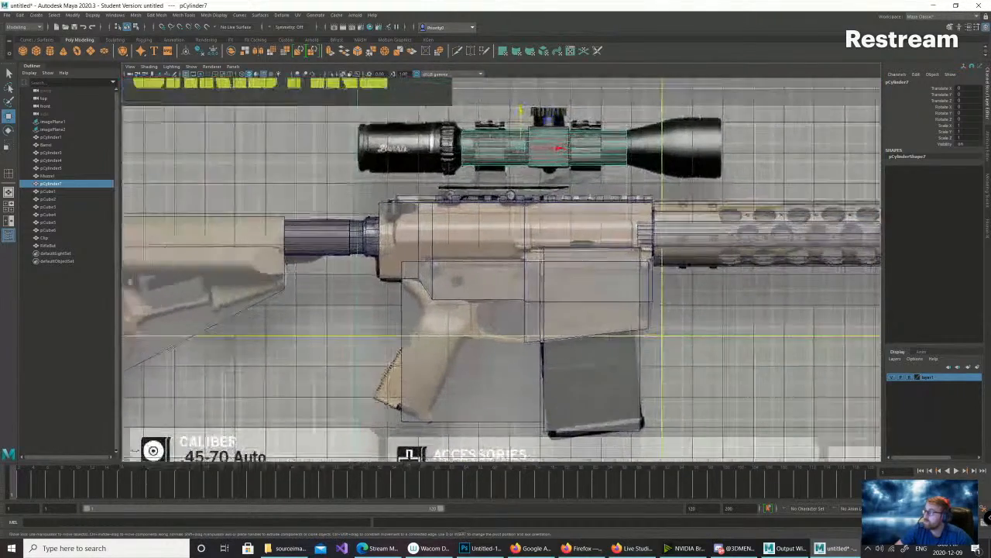
middle_click_drag(502, 255, 493, 298, "alt")
scroll(502, 269, "up", 3)
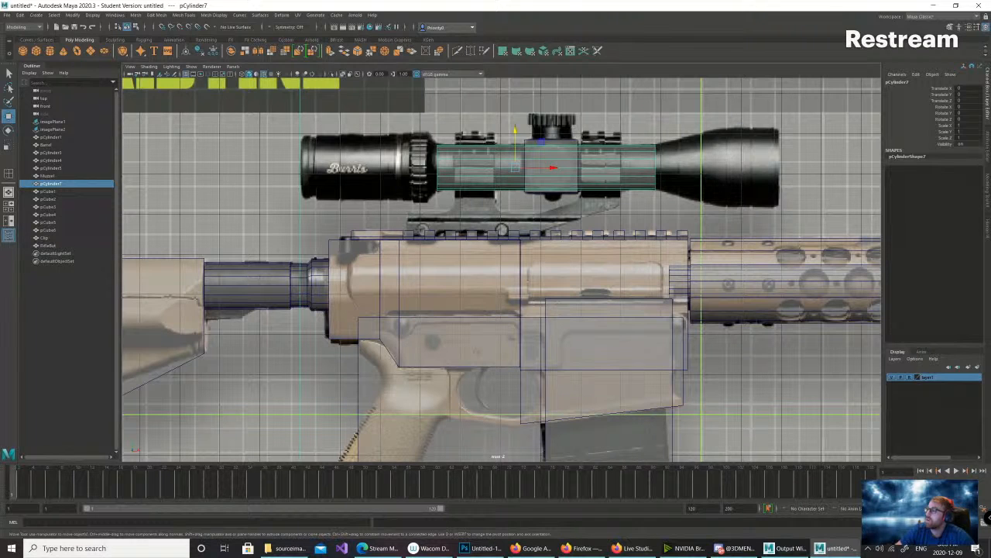
- Duplicate the scope's central block, flatten the copy vertically, and place it over the rear end of the scope mount base
left_click(553, 180)
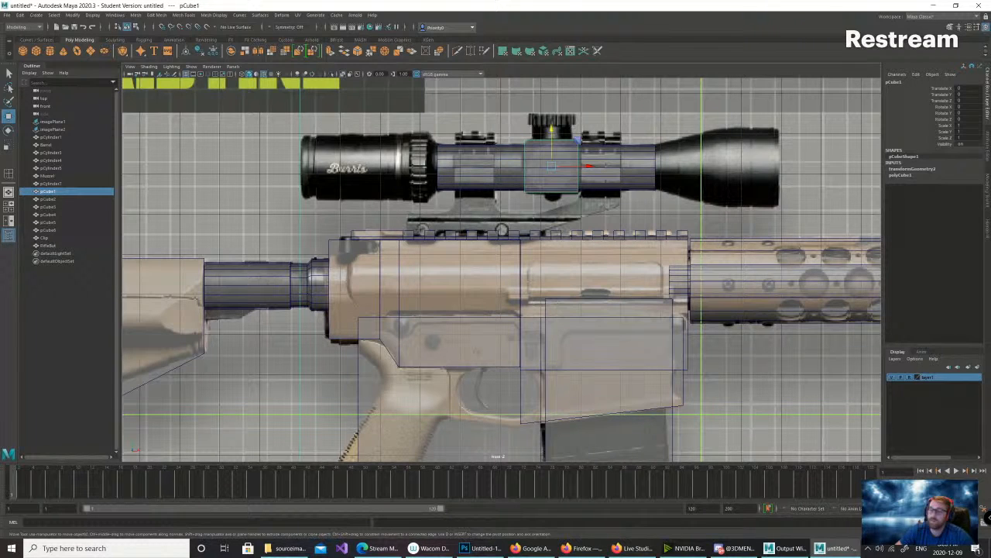
key("ctrl+d")
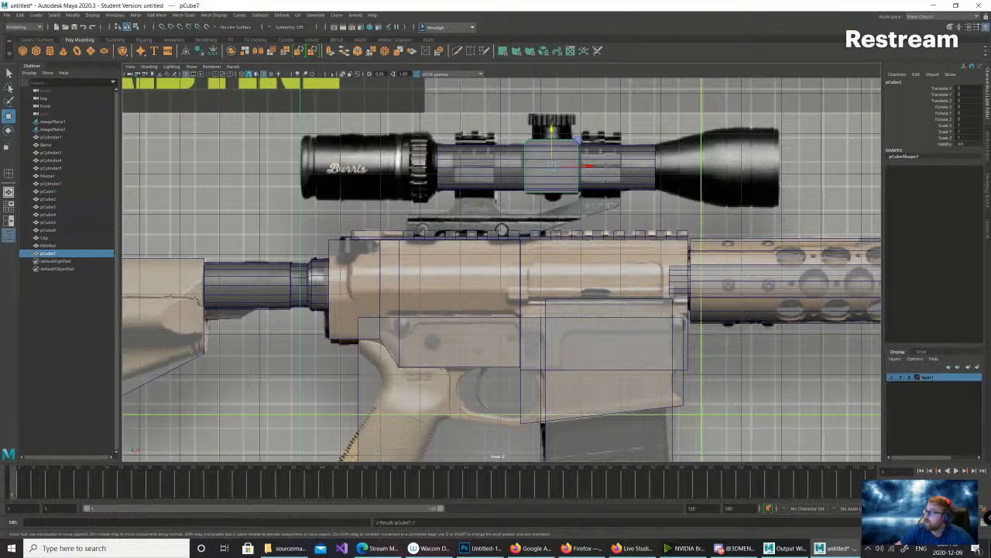
left_click_drag(551, 130, 551, 184)
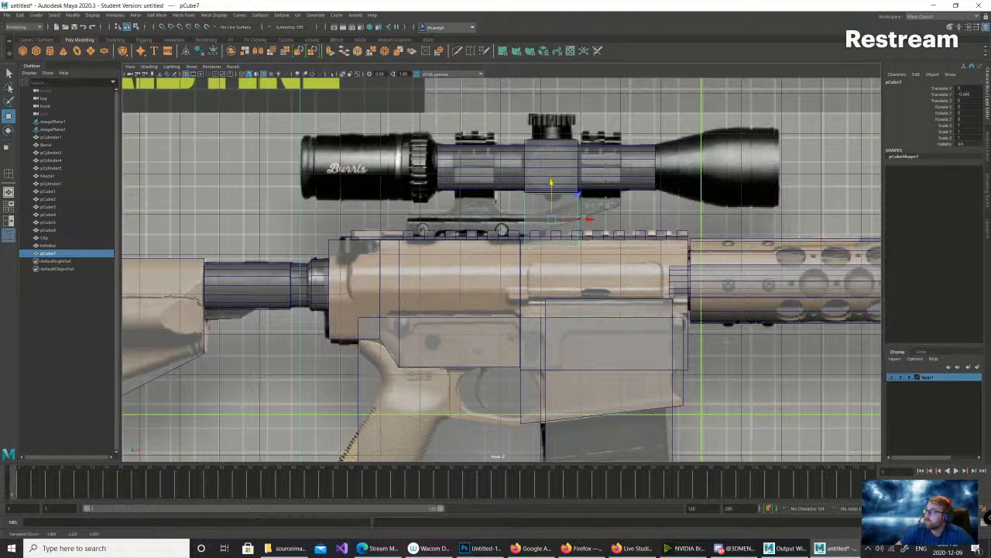
key("r")
mouse_move(552, 184)
left_mouse_down()
mouse_move(551, 207)
mouse_move(551, 194)
left_mouse_up()
key("w")
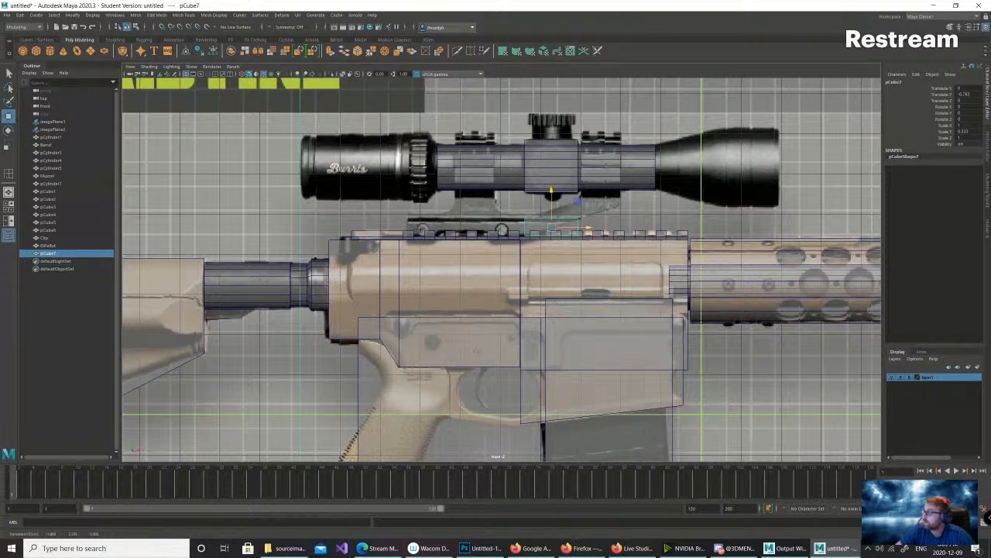
left_click_drag(587, 226, 466, 230)
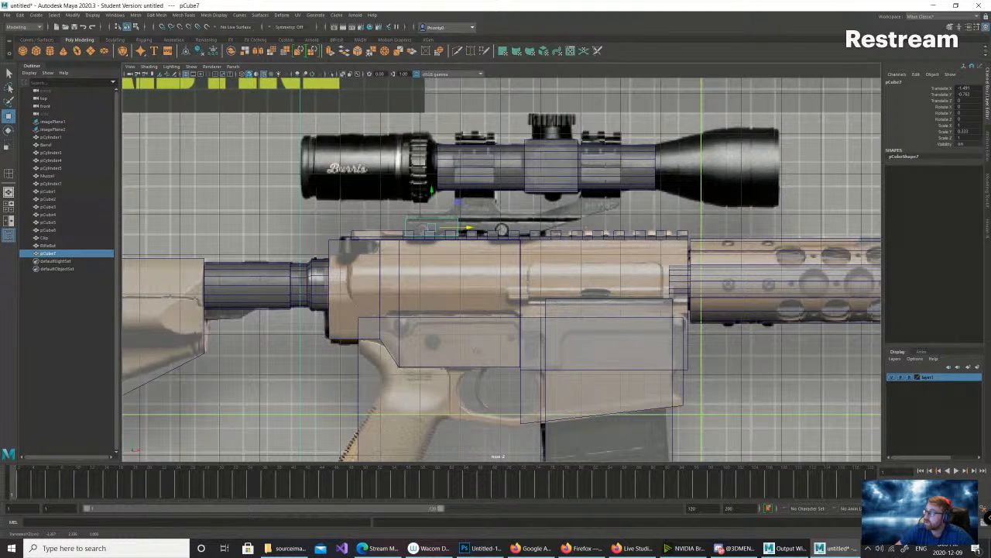
- Reshape the duplicated block's vertices to match the mount base in the reference, with a slanted front end and lowered underside
right_click_drag(453, 222, 422, 222)
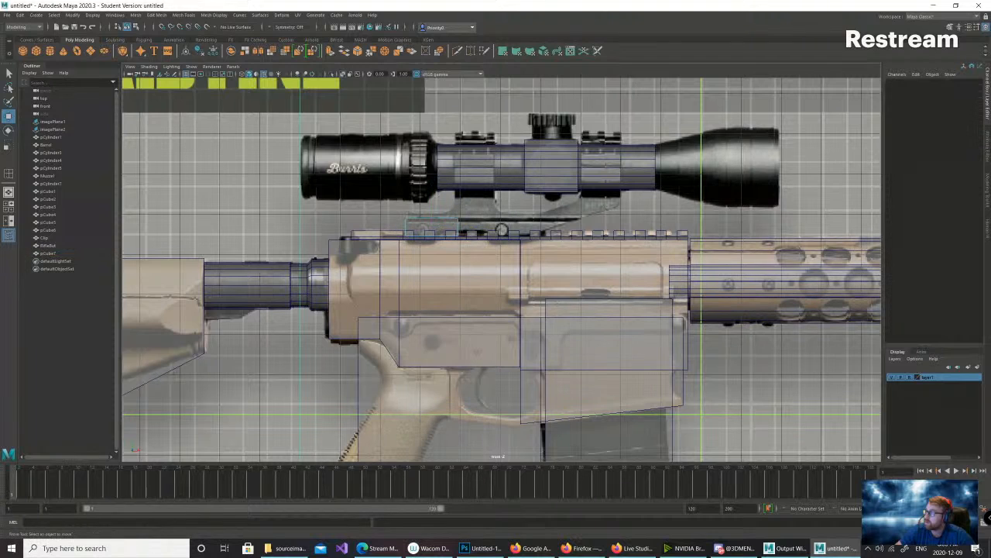
left_click_drag(445, 206, 567, 227)
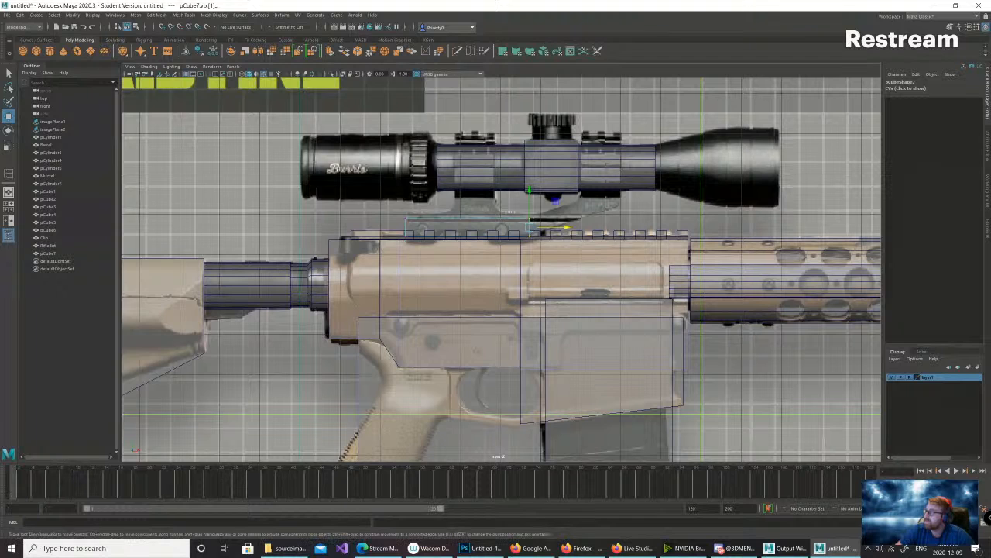
left_click_drag(508, 210, 612, 219)
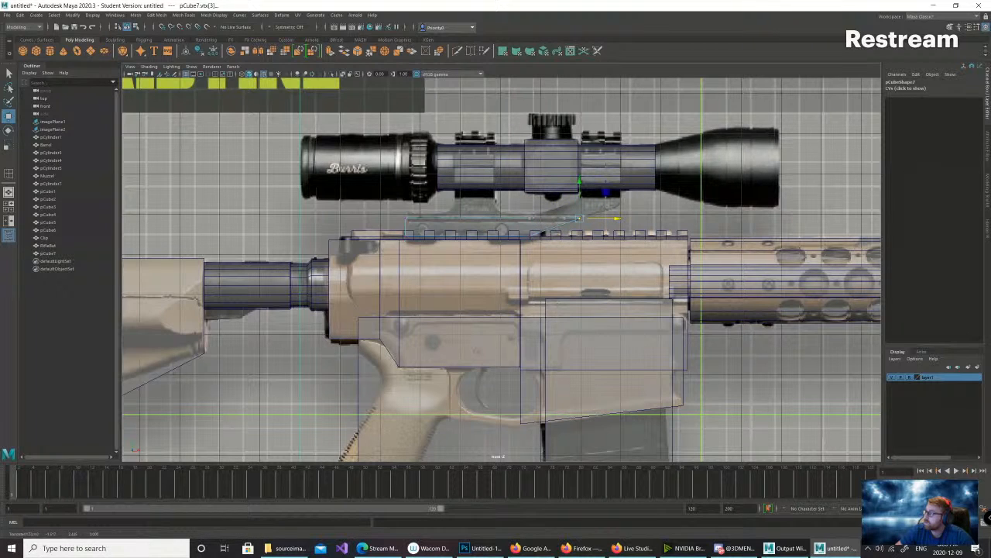
left_click_drag(519, 231, 571, 235)
left_click_drag(386, 230, 576, 246)
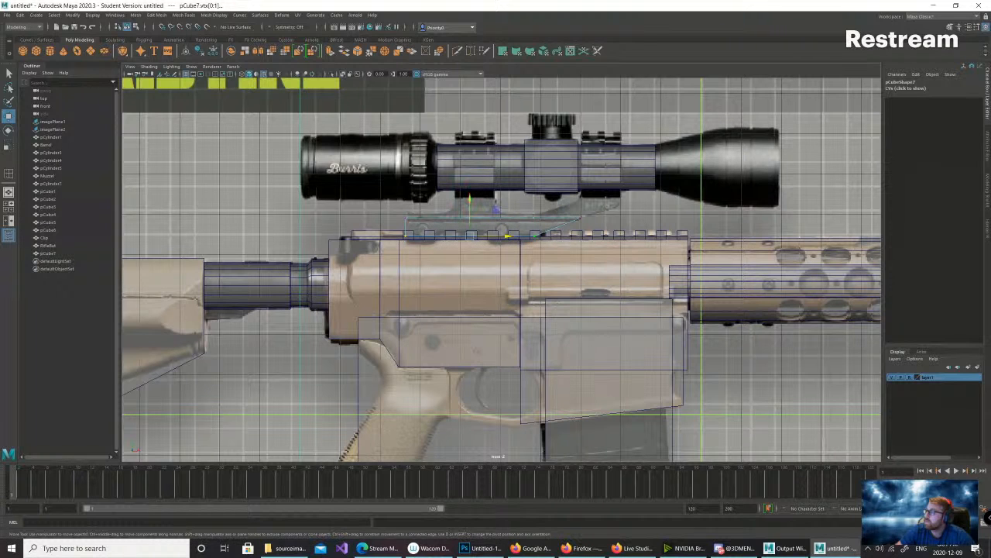
left_click_drag(470, 201, 470, 207)
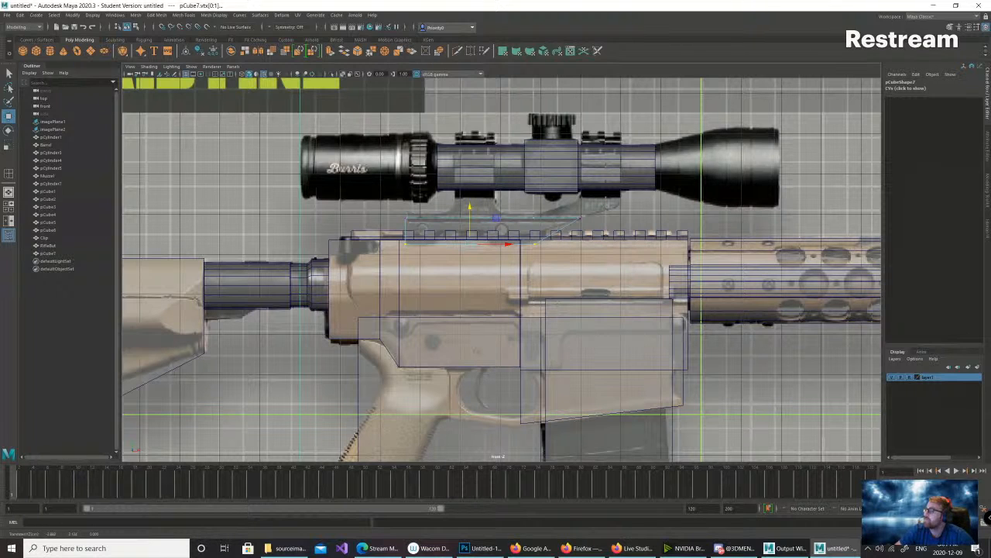
left_click(406, 243)
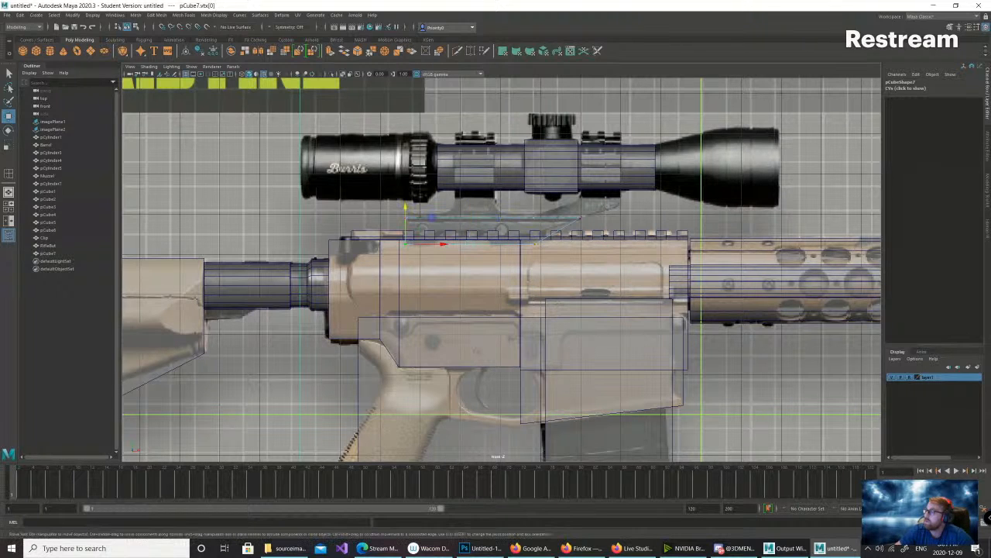
- Narrow the mount base block across its width to suit the rail beneath it
right_click_drag(474, 227, 511, 215)
left_click(563, 234)
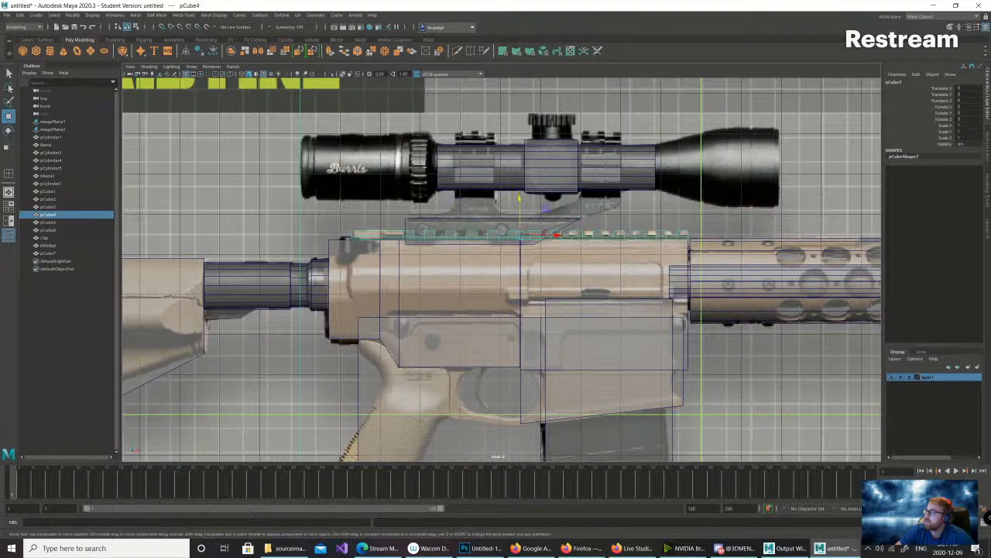
left_click(486, 242)
key("space")
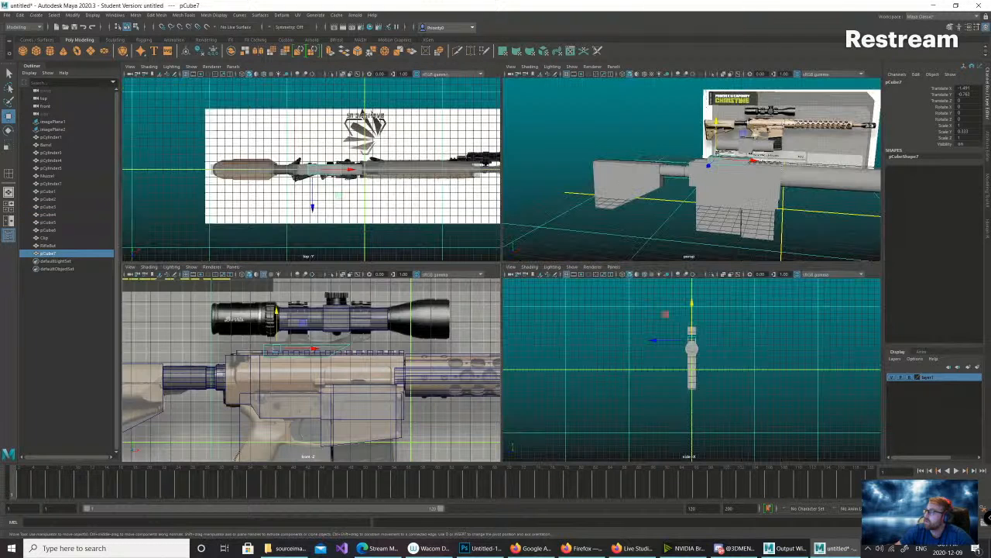
key("f")
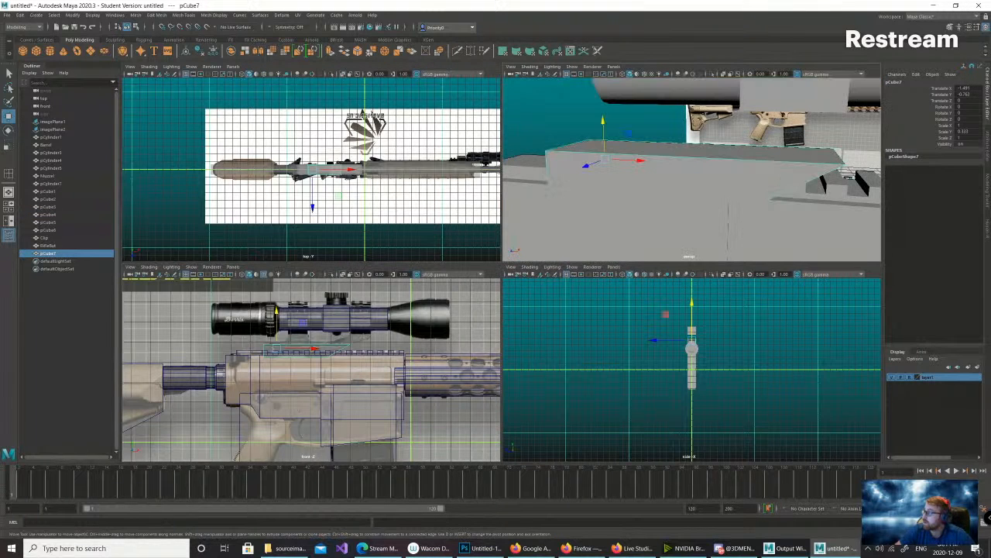
left_click_drag(766, 159, 652, 158, "alt")
key("r")
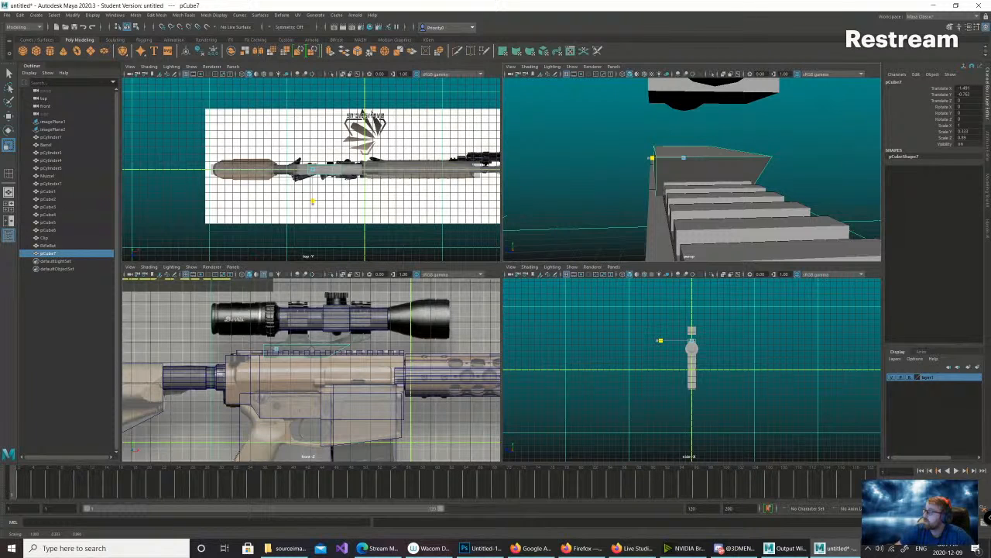
left_click_drag(652, 158, 652, 158)
left_click_drag(653, 158, 656, 158)
left_click_drag(656, 158, 795, 211, "alt")
right_click_drag(794, 211, 720, 221, "alt")
left_click_drag(721, 220, 773, 222, "alt")
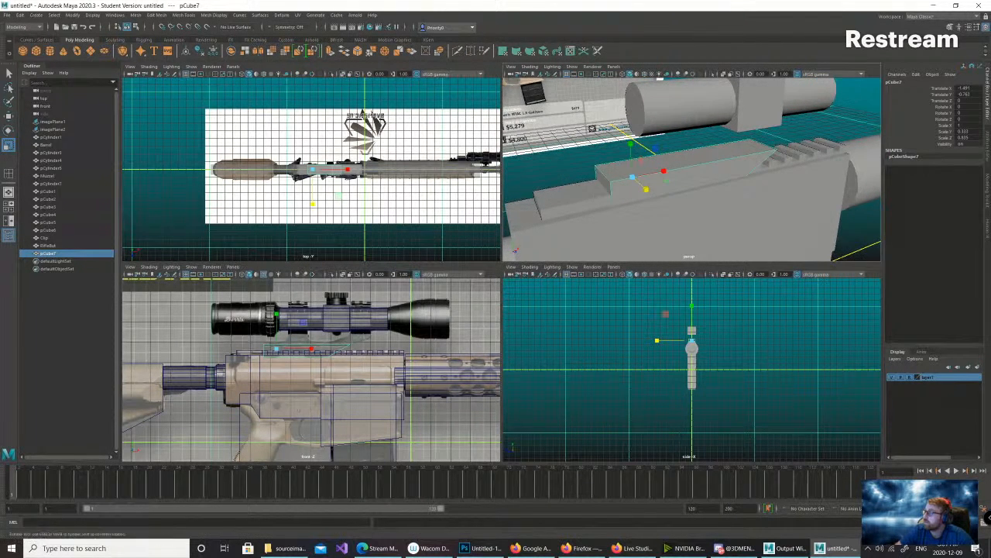
- Insert evenly spaced edge loops running lengthwise along the mount base block
left_click_drag(697, 211, 806, 199, "alt")
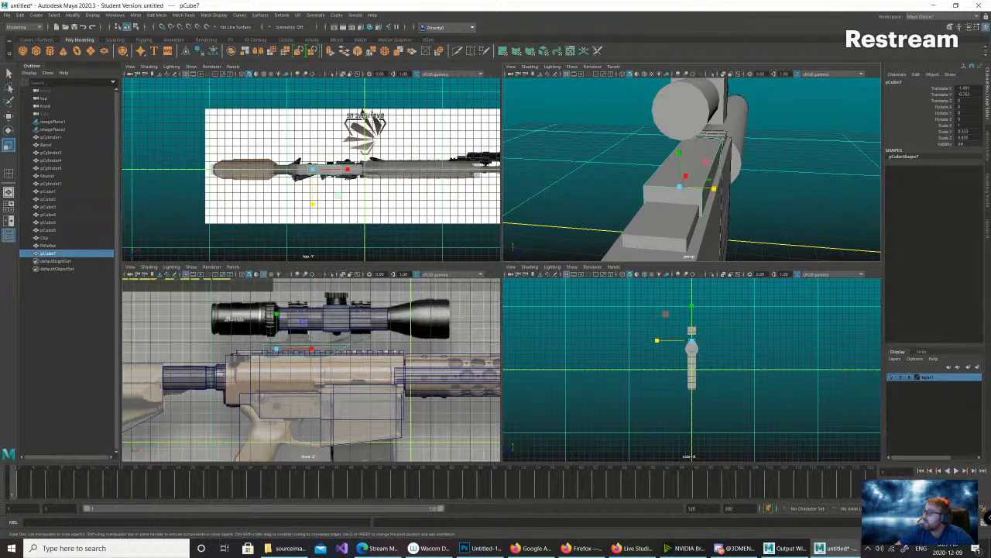
right_click_drag(664, 186, 700, 175)
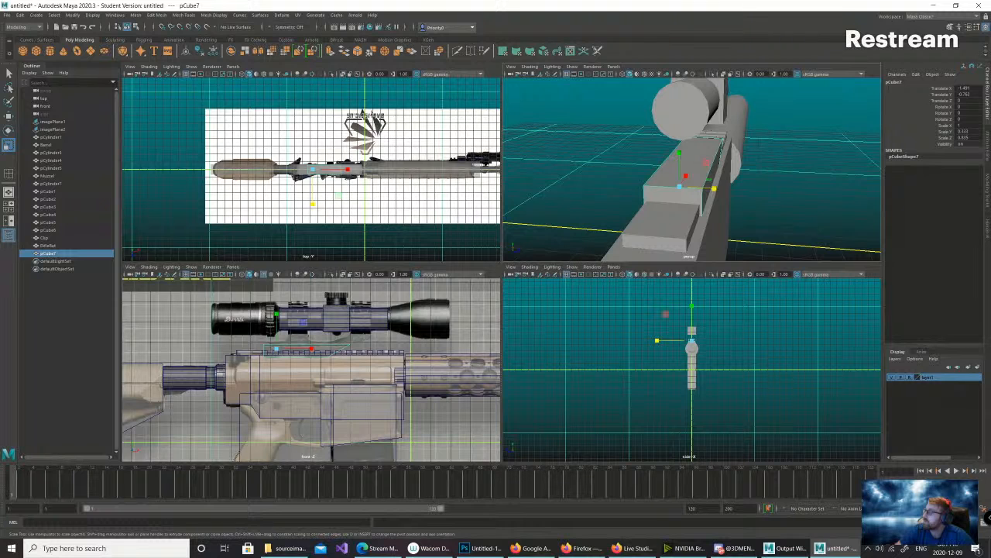
right_click(661, 182, "ctrl")
right_click_drag(661, 182, 646, 192, "shift")
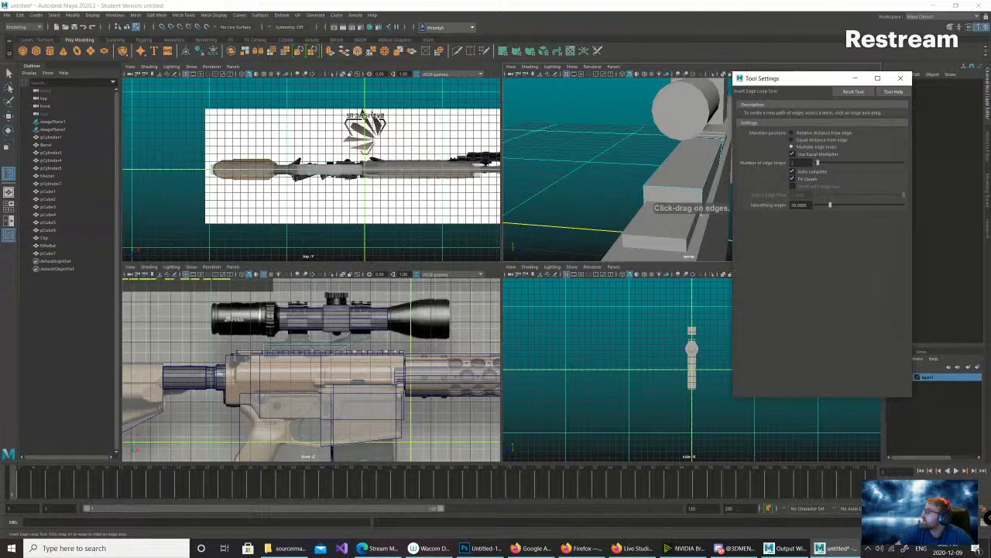
left_click(900, 78)
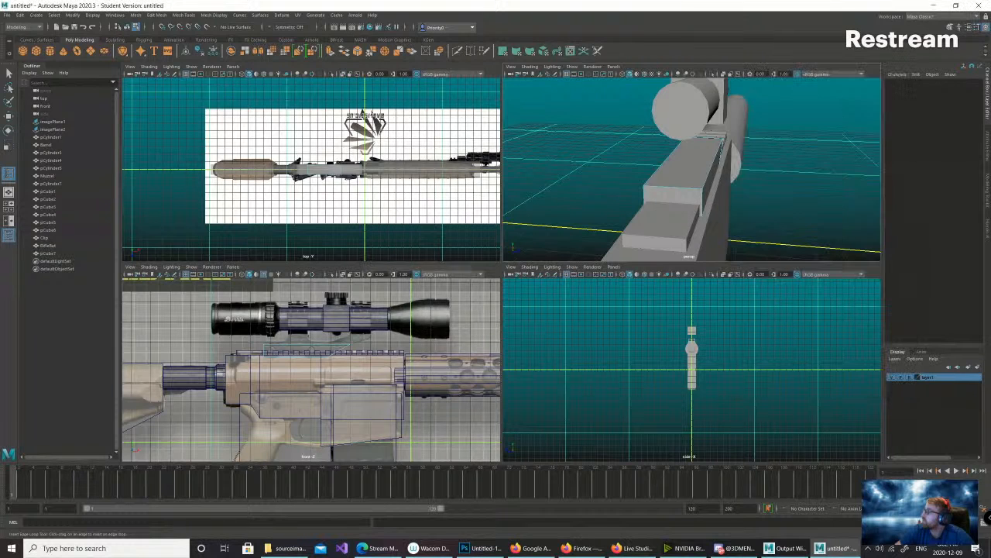
left_click(719, 147)
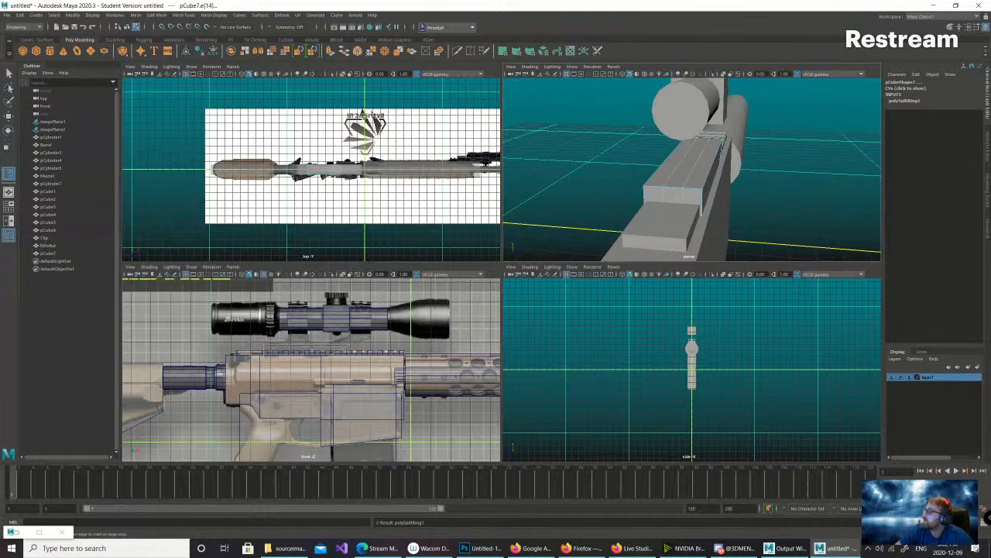
- Lower the number of edge loops and insert a further lengthwise loop down the middle of the mount base block
right_click(674, 188)
right_click_drag(675, 188, 674, 167)
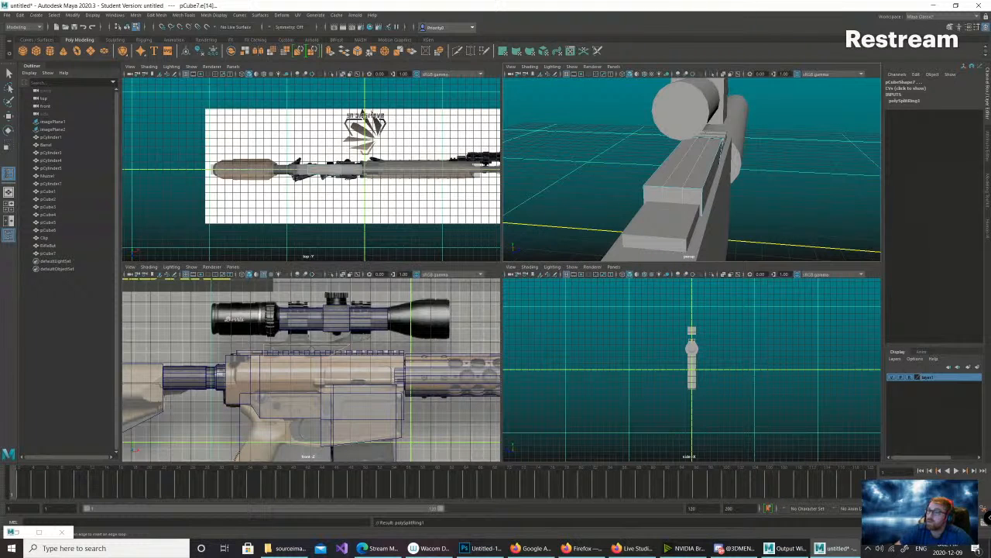
double_click(8, 174)
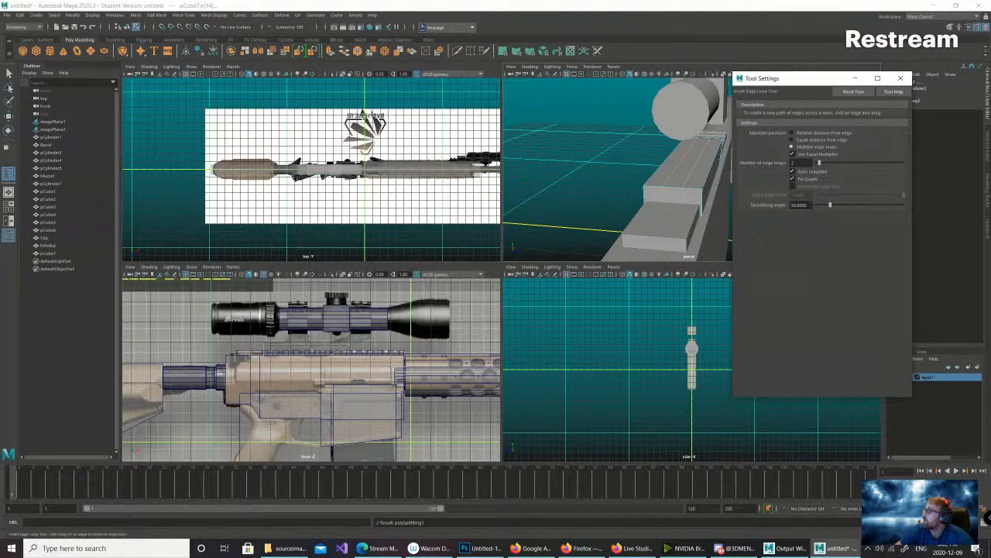
left_click_drag(819, 163, 817, 162)
left_click(688, 187)
key("w")
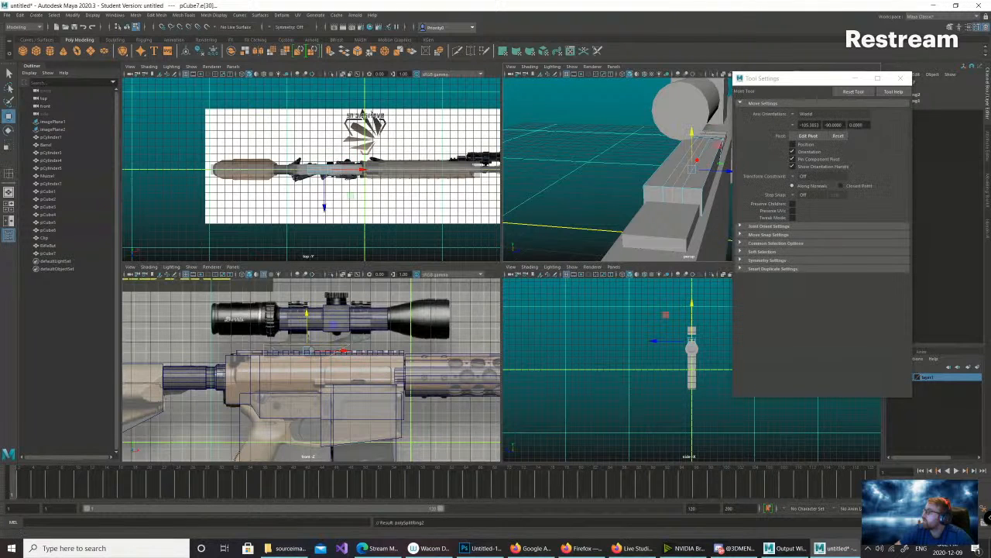
left_click(900, 78)
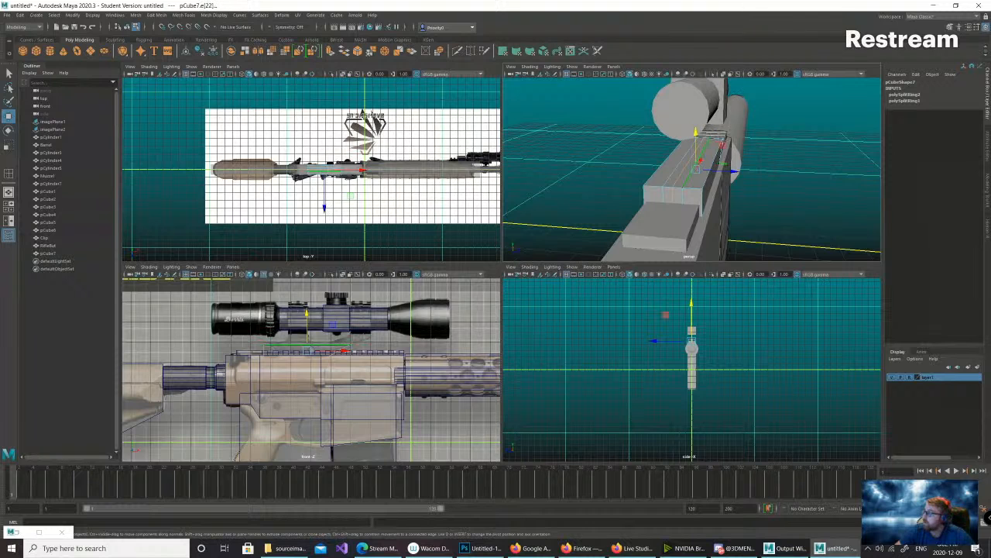
- Scale the outer lengthwise edge loops of the mount base block closer together across its width
left_click(692, 188)
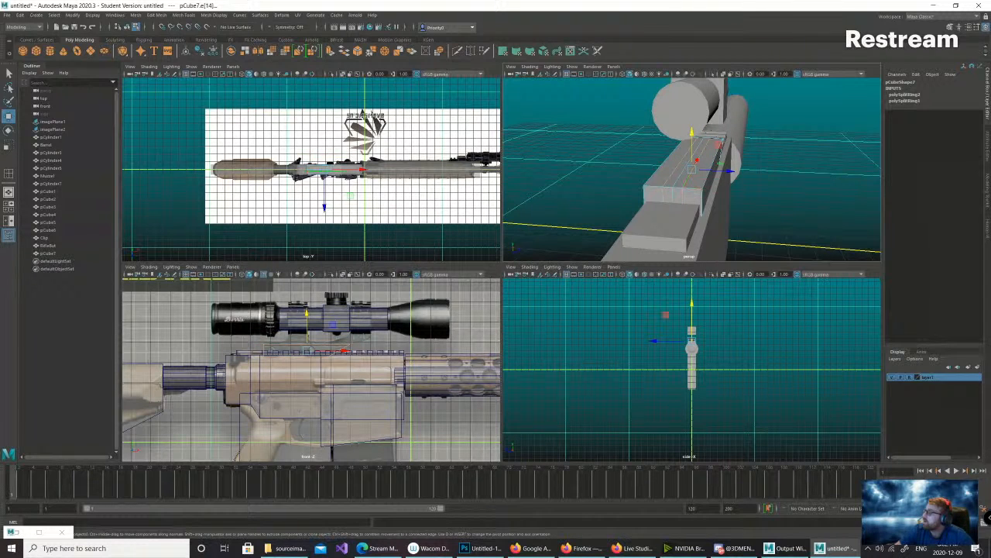
key("r")
left_click_drag(657, 340, 677, 341)
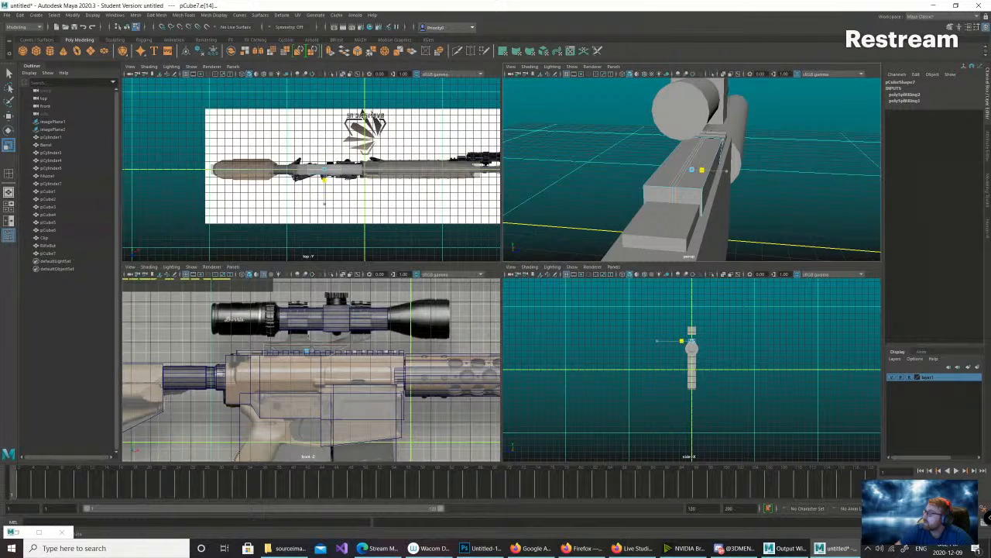
left_click_drag(701, 169, 756, 141)
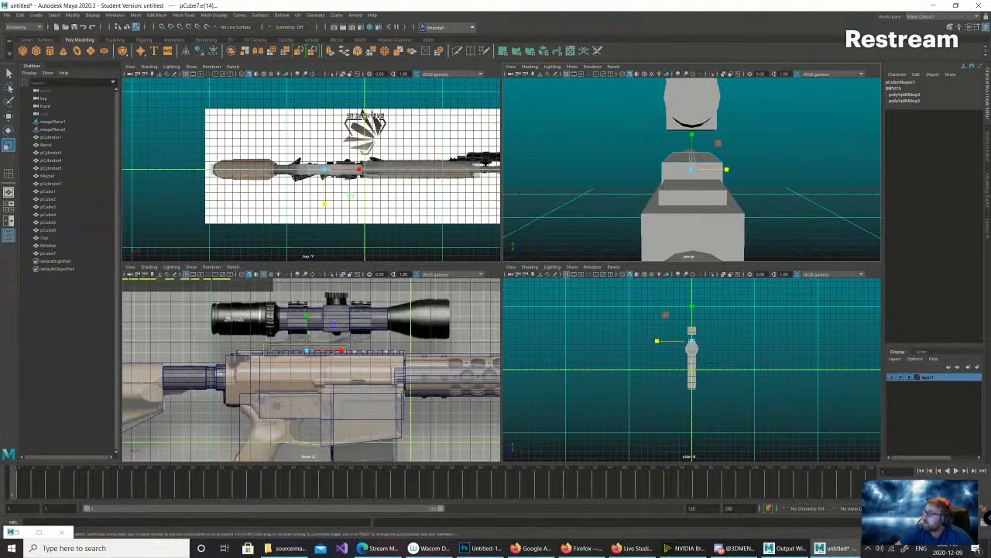
left_click(756, 142)
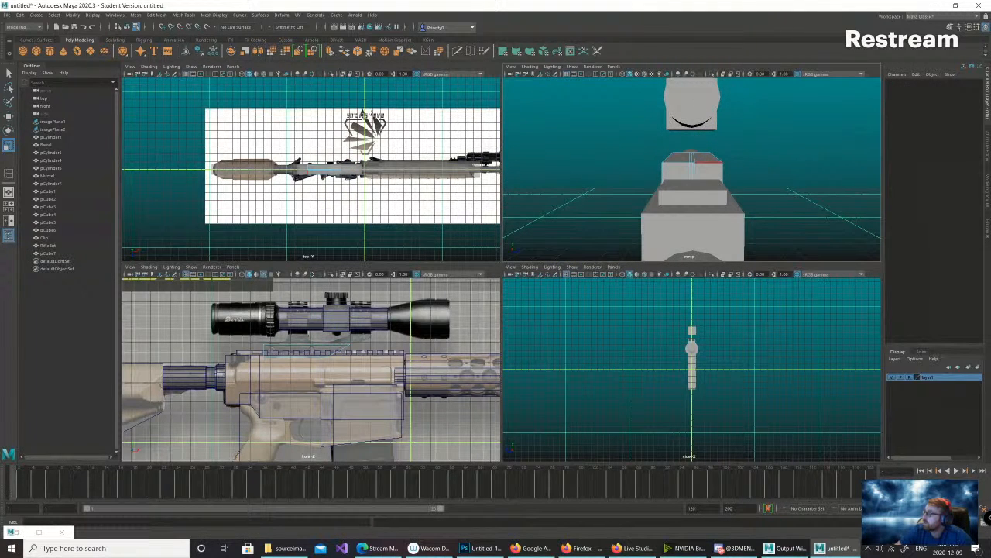
left_click(697, 161)
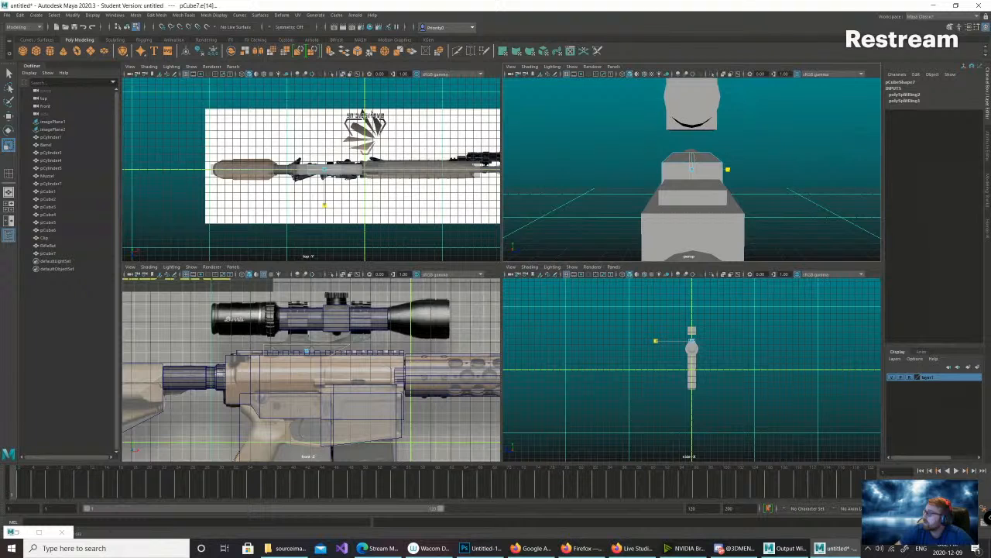
left_click_drag(728, 169, 670, 185)
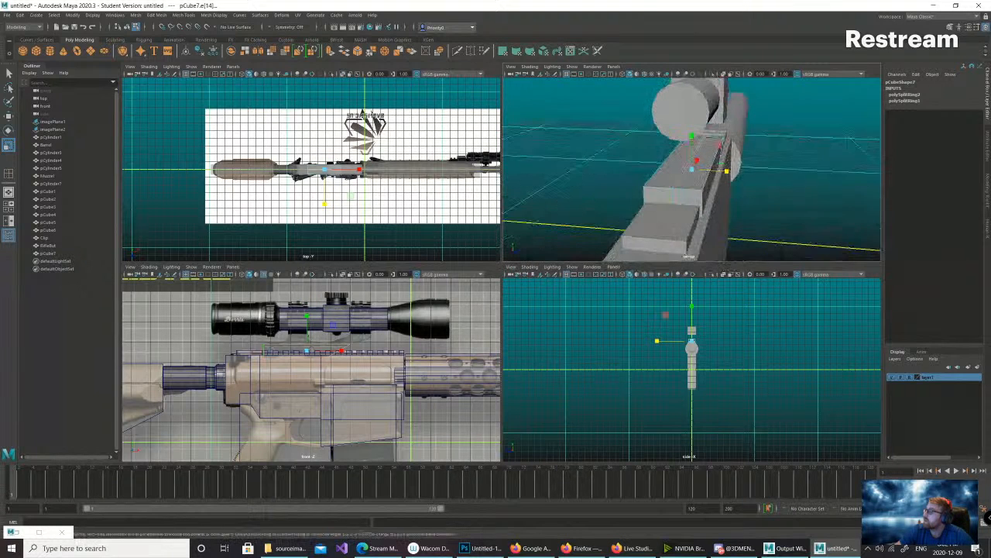
- Extrude the narrow lengthwise faces on top of the mount base block upward by about 0.06 to form a raised ridge
left_click_drag(714, 163, 617, 170, "alt")
right_click_drag(615, 170, 615, 149)
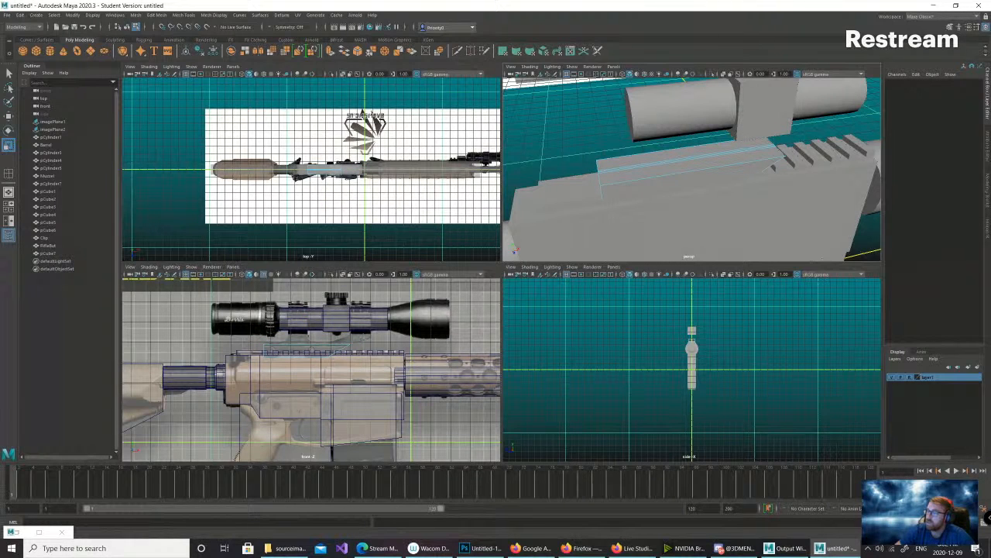
scroll(311, 370, "up", 4)
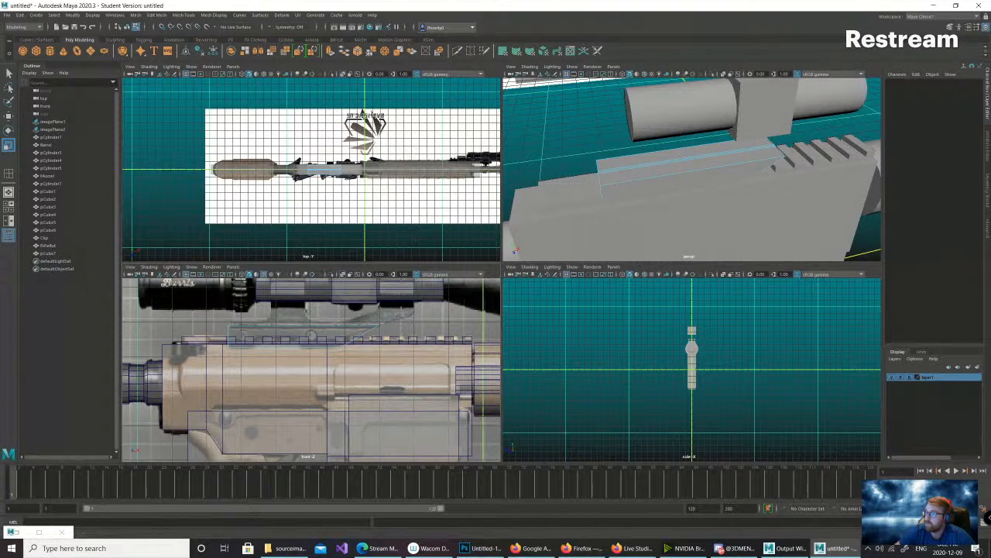
right_click_drag(613, 170, 612, 193)
left_click(628, 175)
key("f")
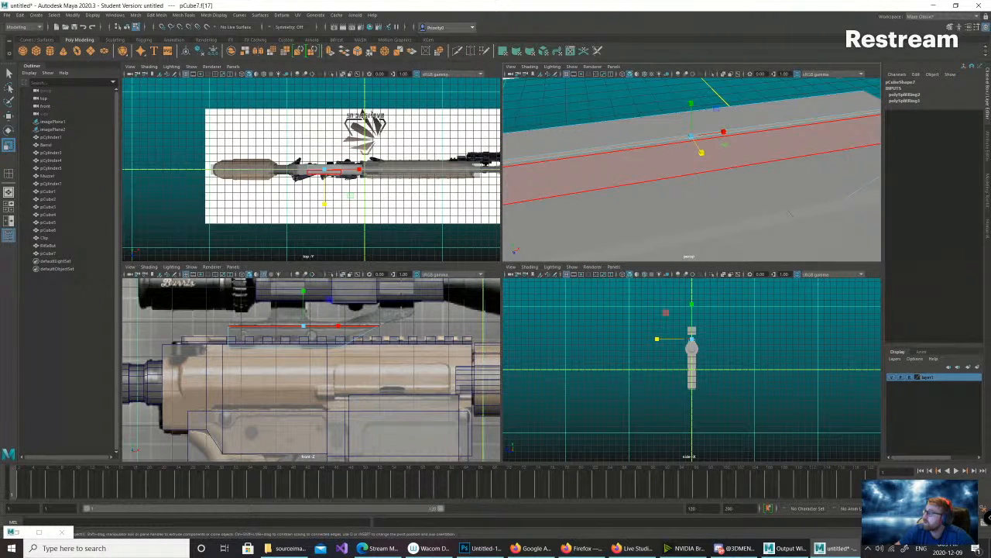
left_click(658, 143, "shift")
left_click_drag(666, 162, 639, 182, "alt")
key("f")
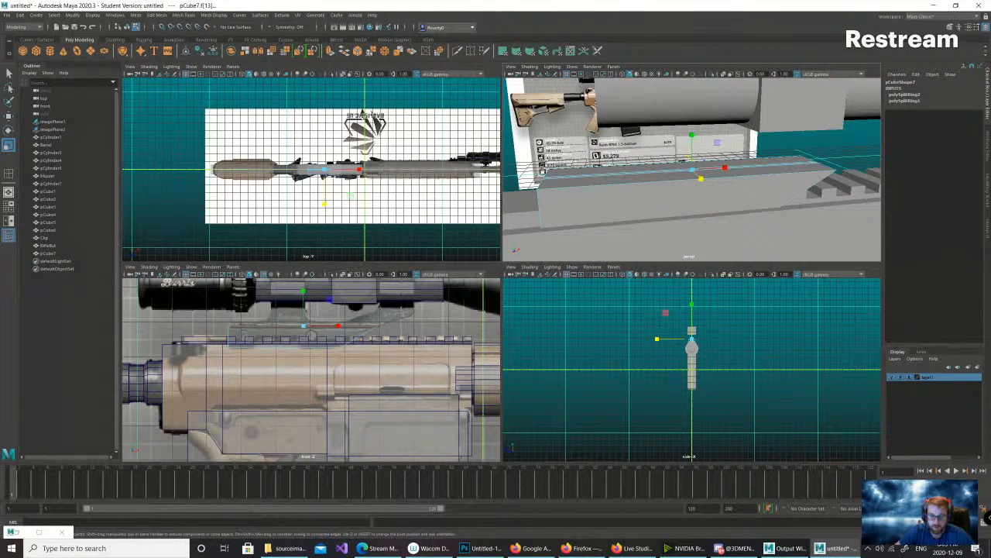
key("ctrl+e")
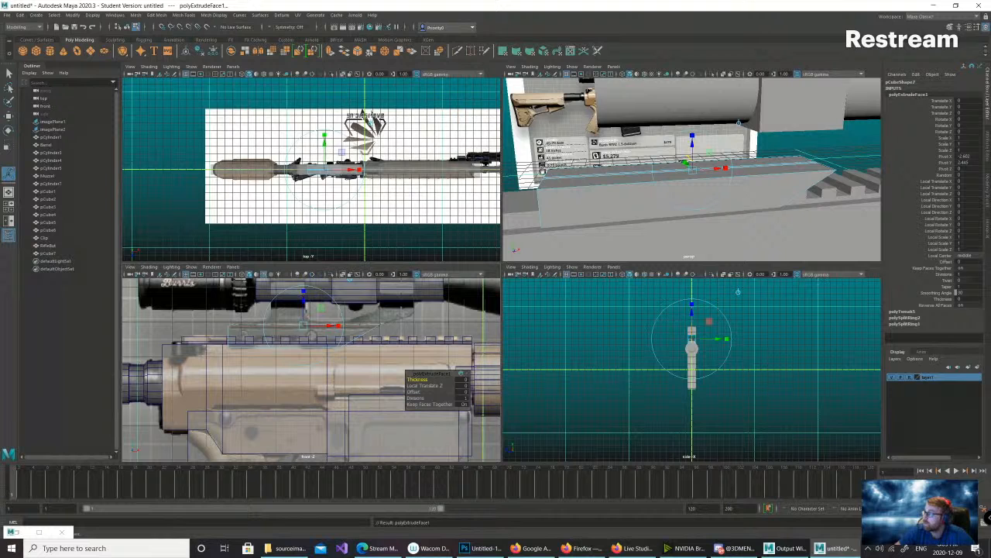
left_click_drag(692, 143, 693, 133)
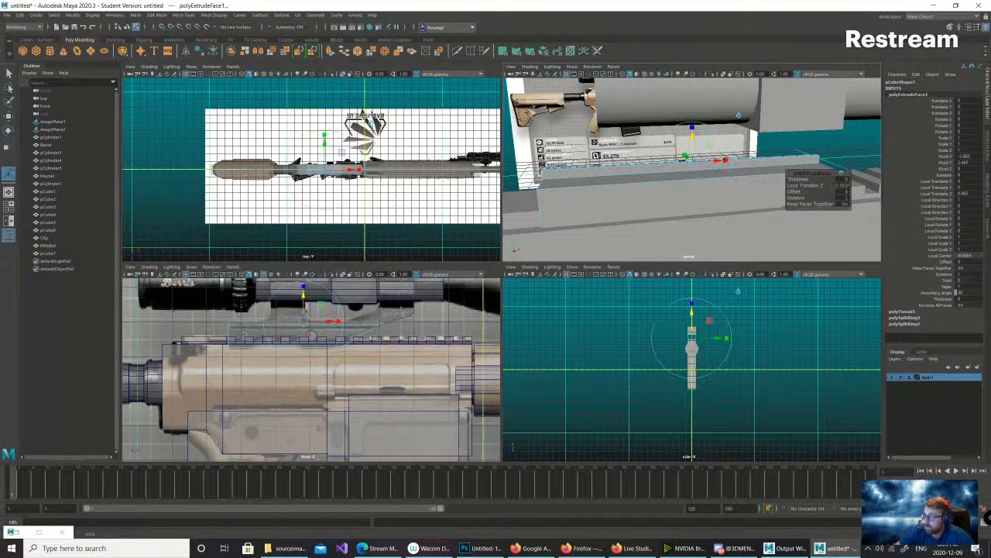
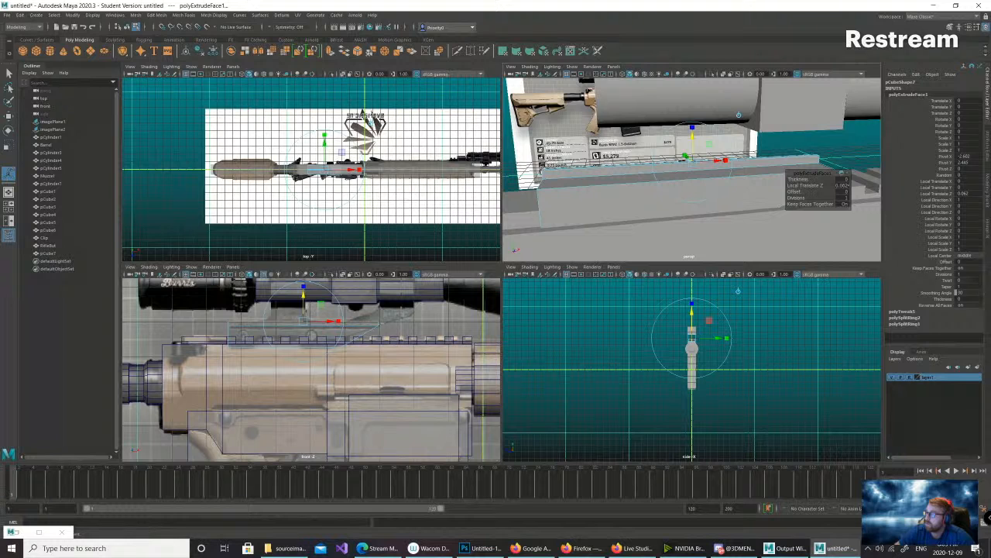
- Move the upper end vertex of the raised ridge forward to slant its front end along the mount base block's slope
left_click_drag(666, 163, 619, 152, "alt")
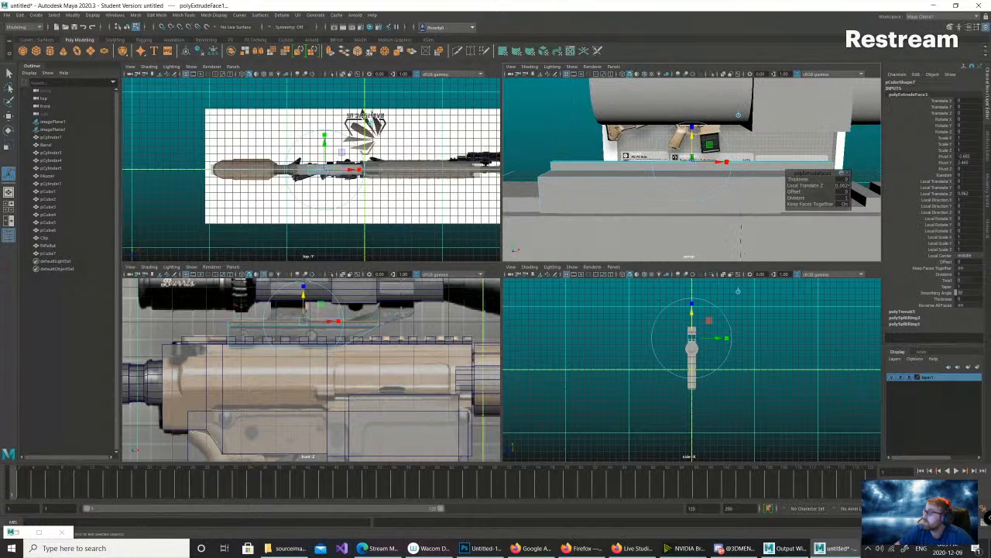
left_click_drag(741, 230, 567, 220, "alt")
right_click_drag(656, 169, 621, 169)
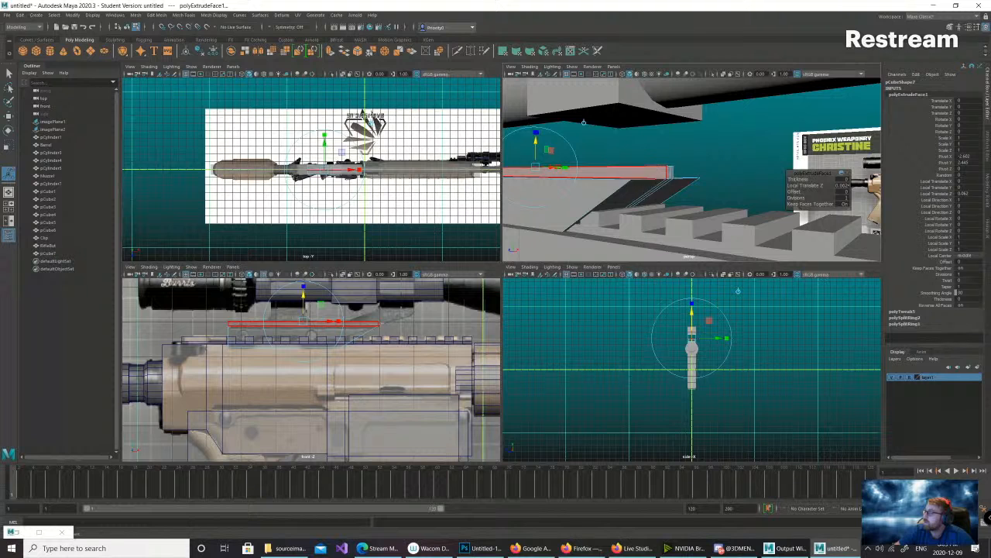
left_click(671, 168)
key("w")
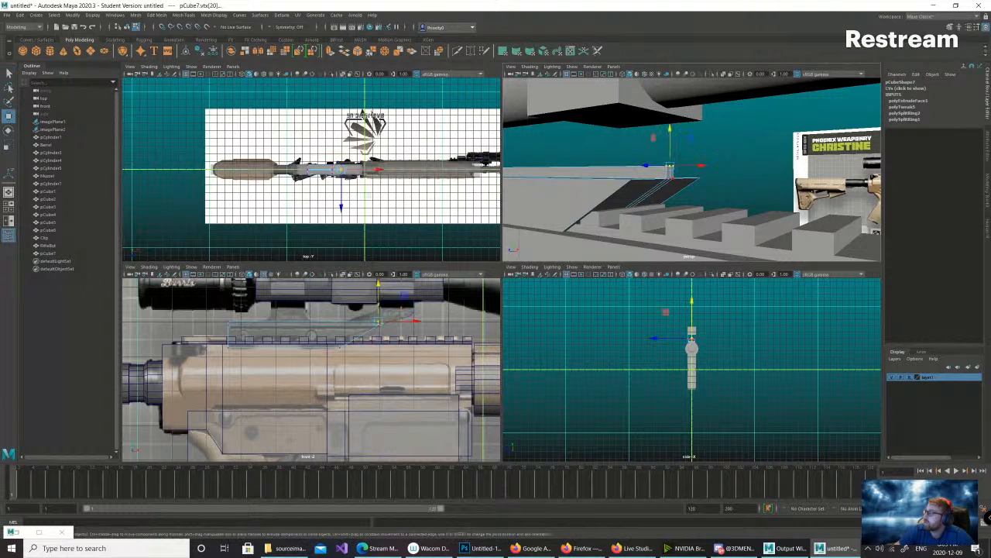
left_click_drag(694, 165, 717, 165)
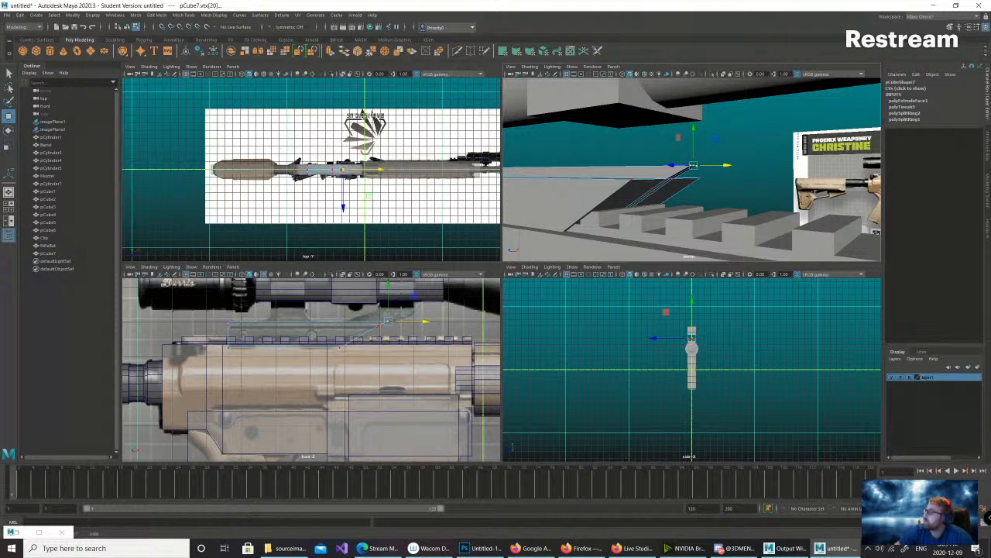
left_click_drag(658, 189, 743, 187, "alt")
scroll(748, 202, "down", 4)
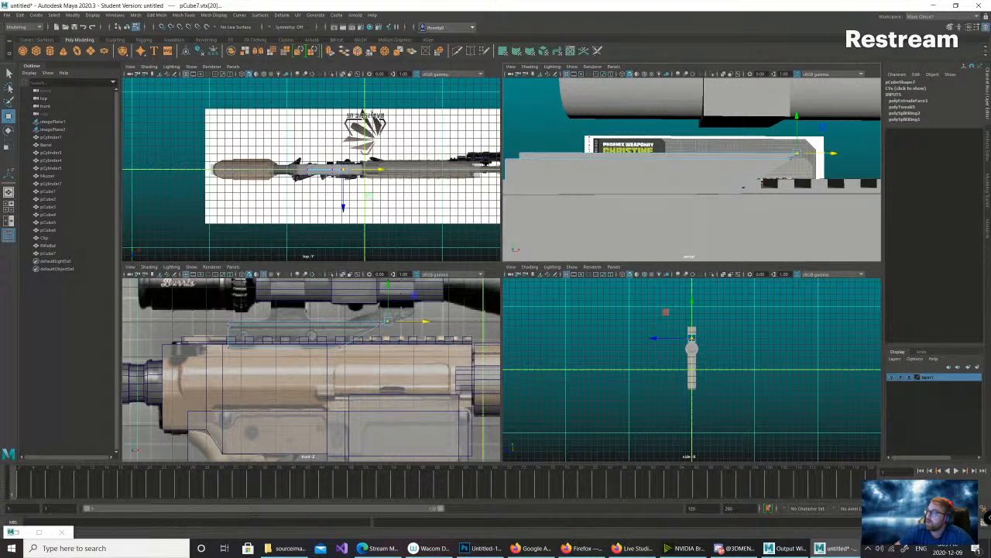
- Extrude all the triangular cap faces at the scope tube's front end forward by about 0.26
scroll(312, 368, "down", 5)
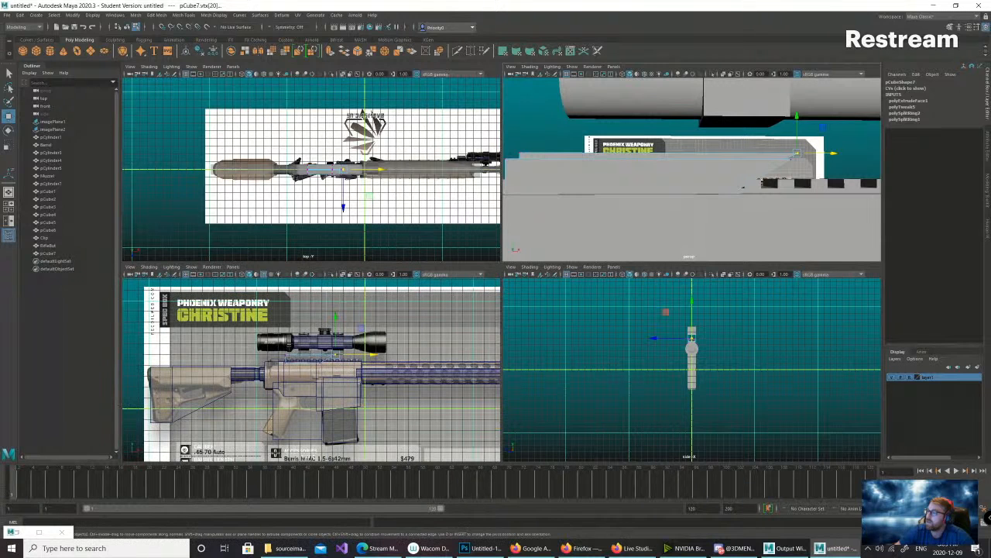
scroll(313, 364, "up", 5)
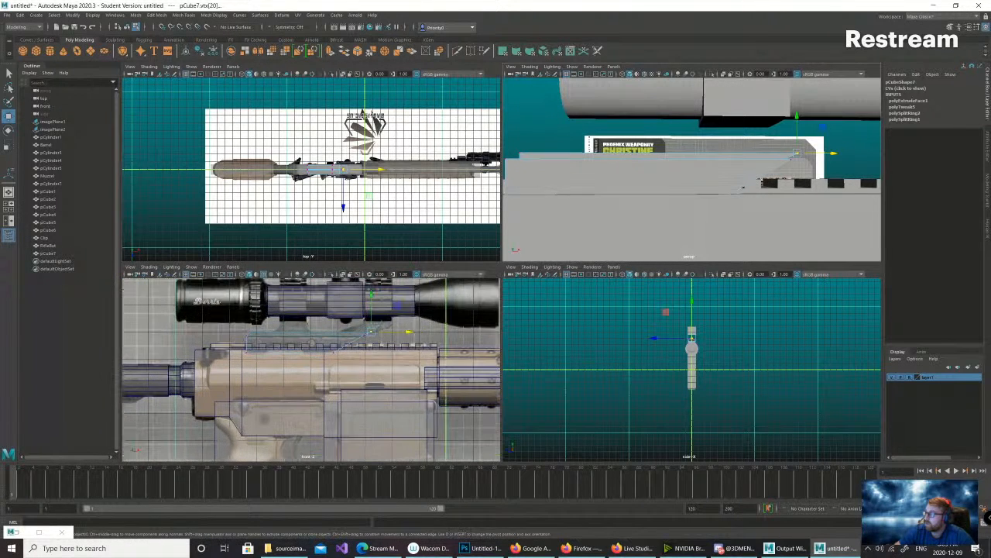
scroll(347, 310, "up", 2)
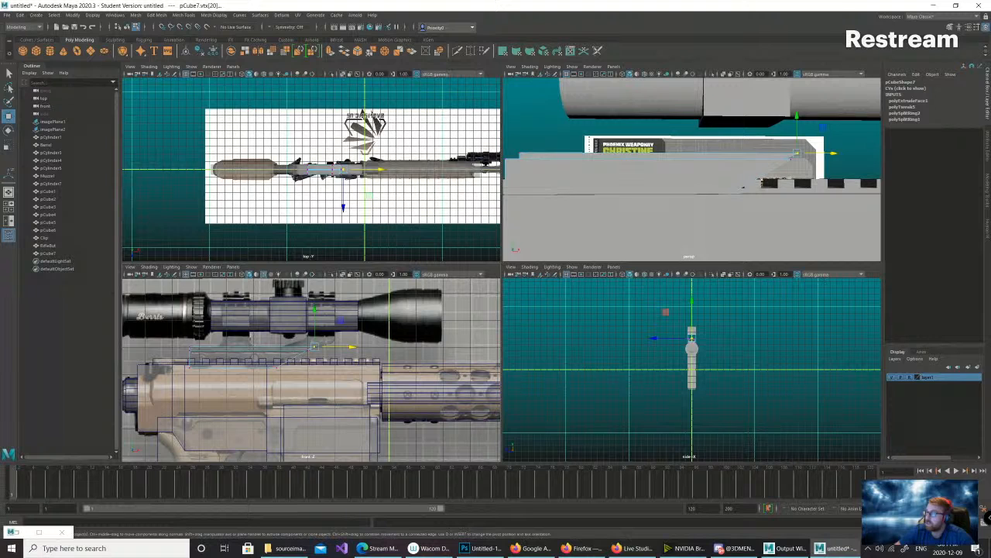
right_click_drag(347, 308, 310, 308)
left_click_drag(377, 299, 348, 335)
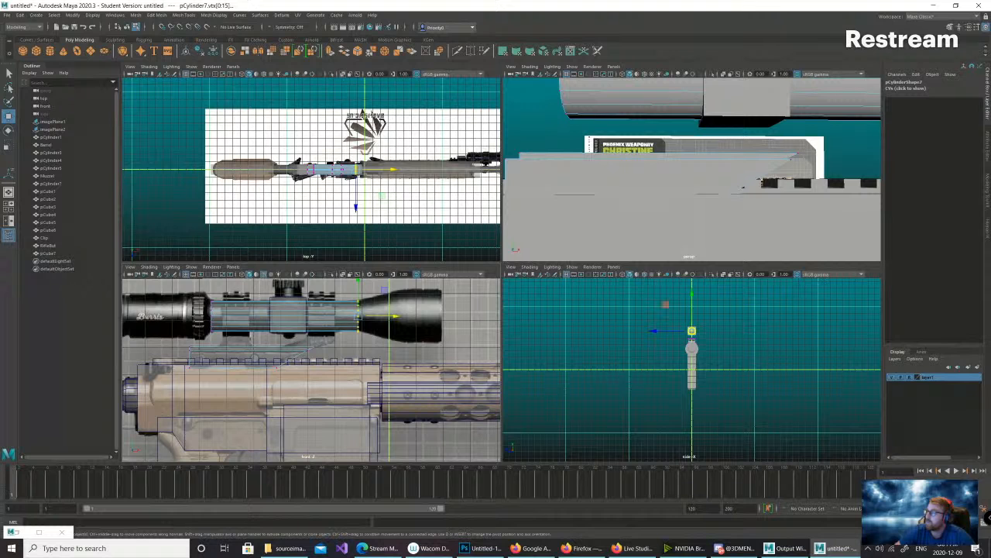
key("f")
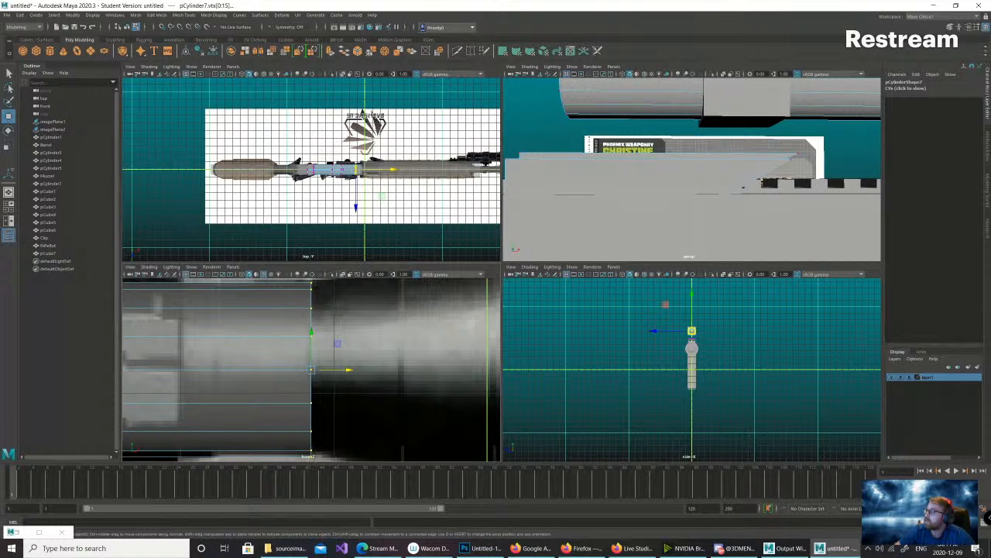
key("f")
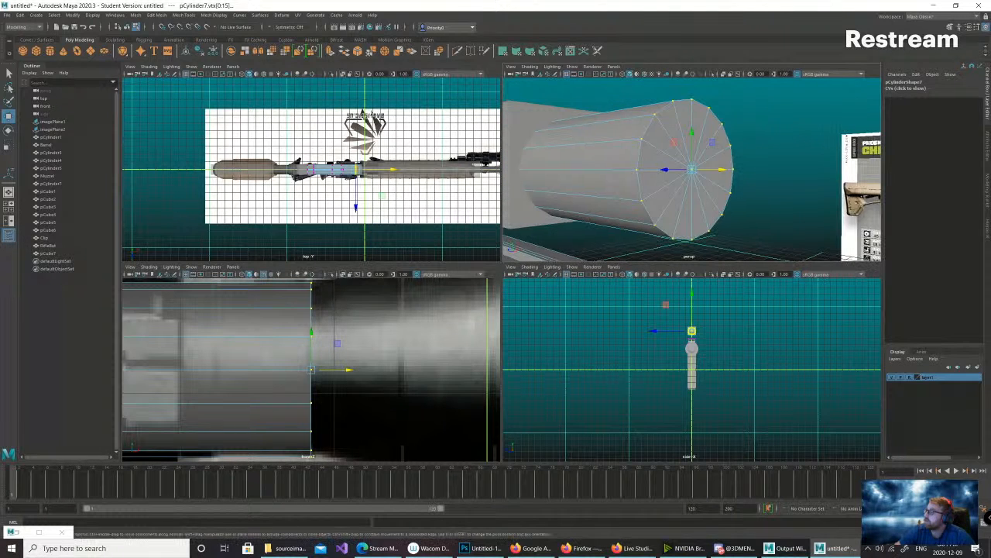
right_click(646, 159)
right_click_drag(645, 158, 646, 180)
left_click(666, 141)
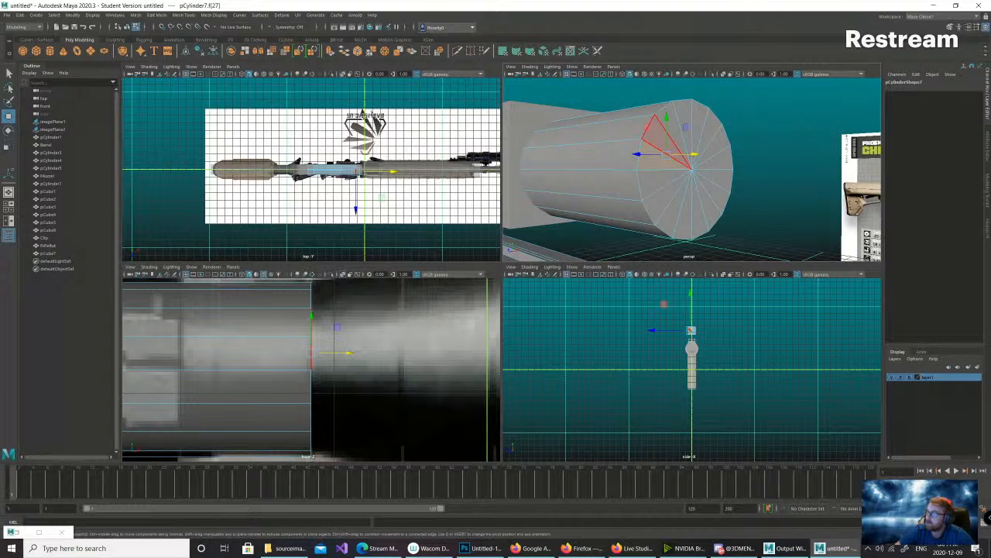
left_click(656, 135, "shift")
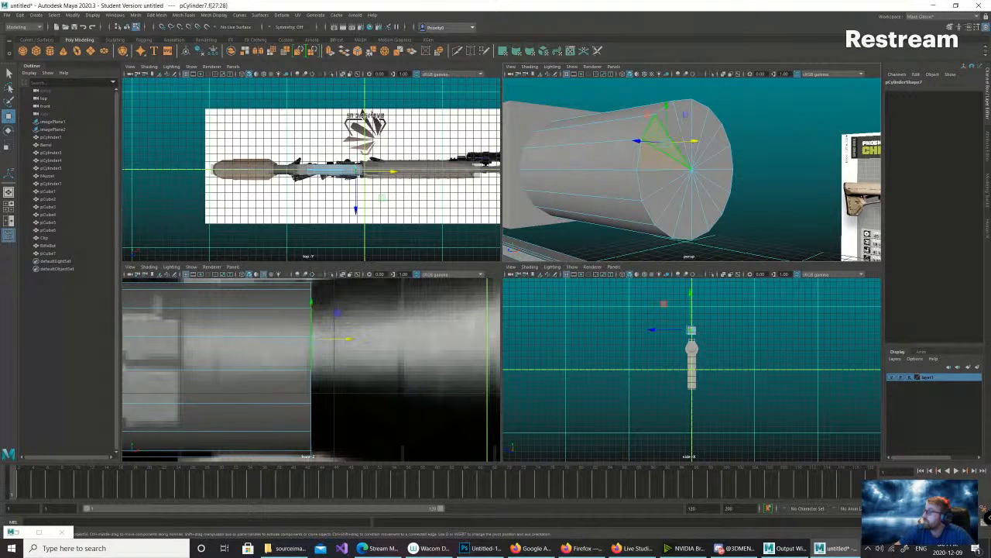
left_click(673, 122, "shift")
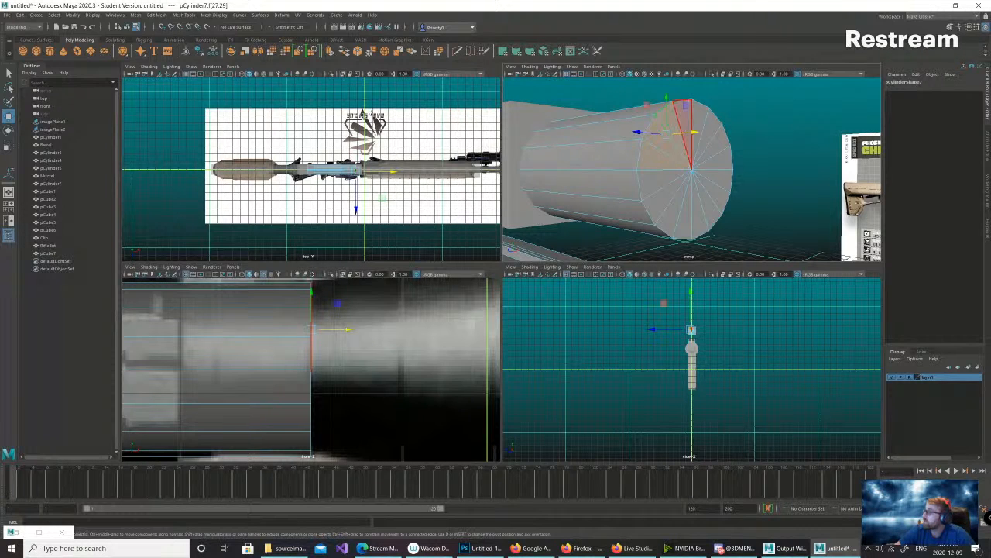
left_click(685, 117, "shift")
left_click(699, 117, "shift")
left_click(711, 126, "shift")
left_click(722, 147, "shift")
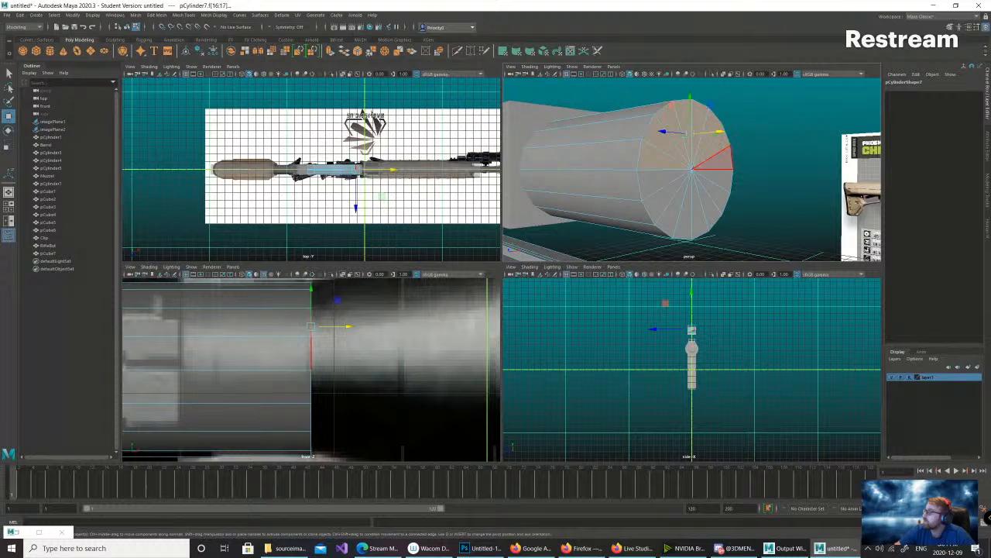
left_click(726, 174, "shift")
left_click(722, 199, "shift")
left_click(711, 220, "shift")
left_click(698, 220, "shift")
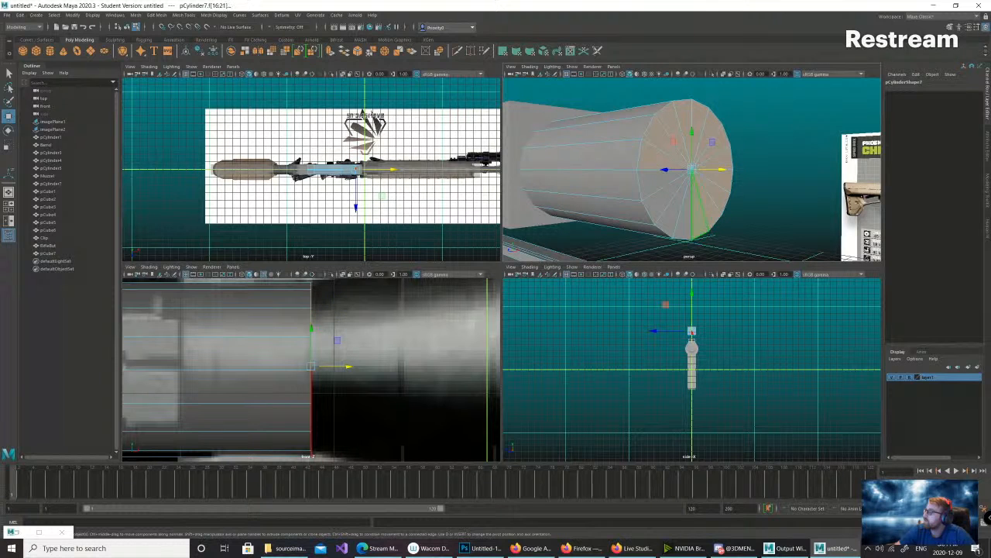
left_click(682, 220, "shift")
left_click(668, 214, "shift")
left_click(657, 201, "shift")
left_click(651, 185, "shift")
scroll(651, 184, "down", 4)
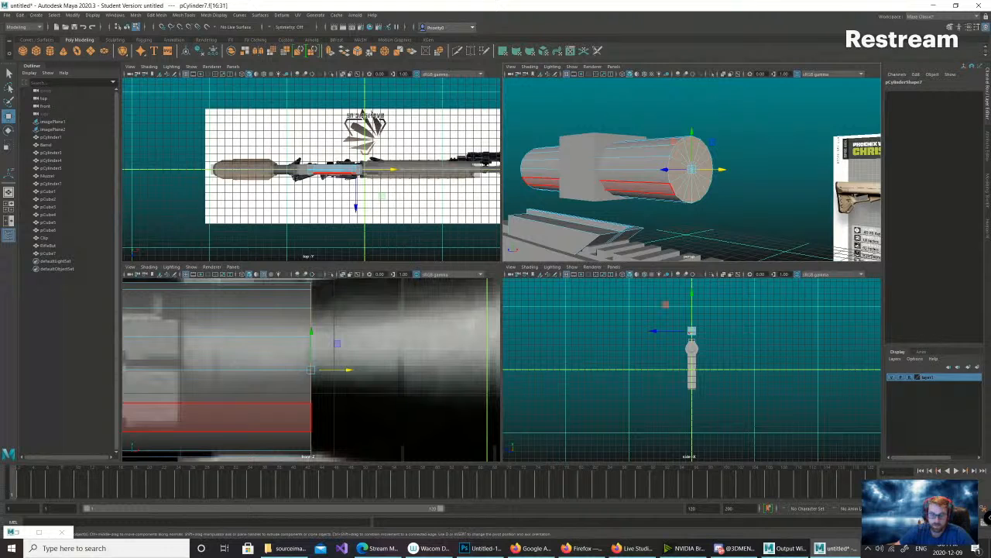
key("ctrl+e")
scroll(328, 372, "down", 10)
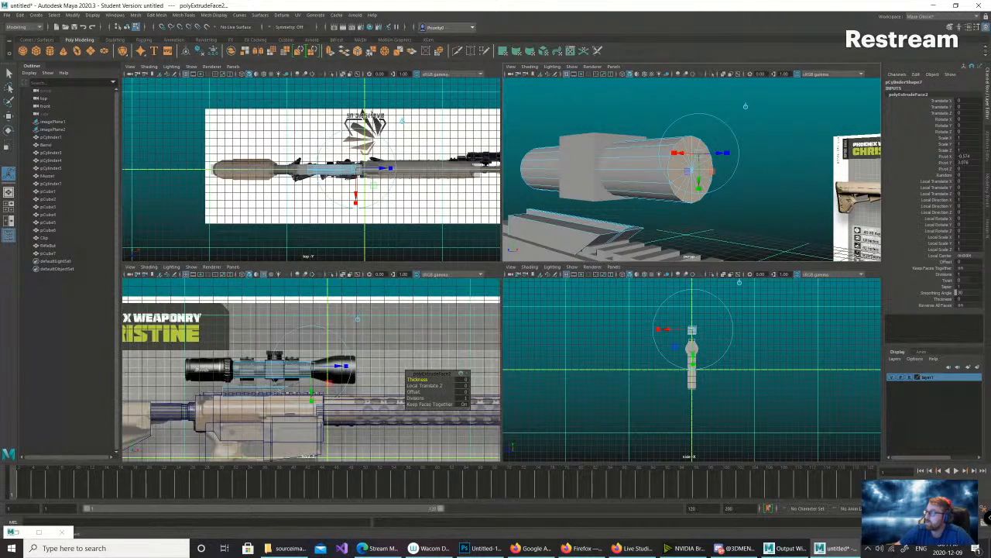
scroll(328, 376, "up", 1)
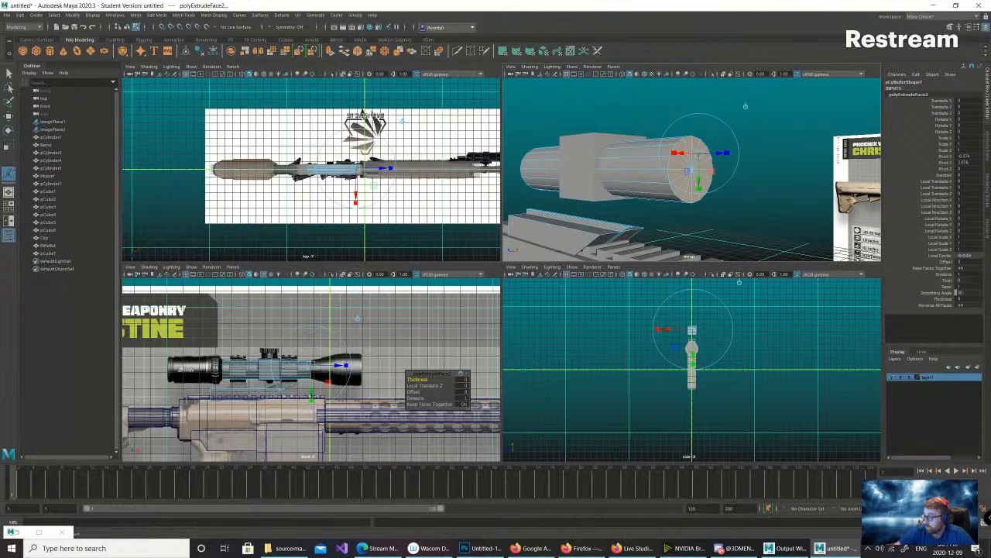
left_click_drag(722, 153, 749, 152)
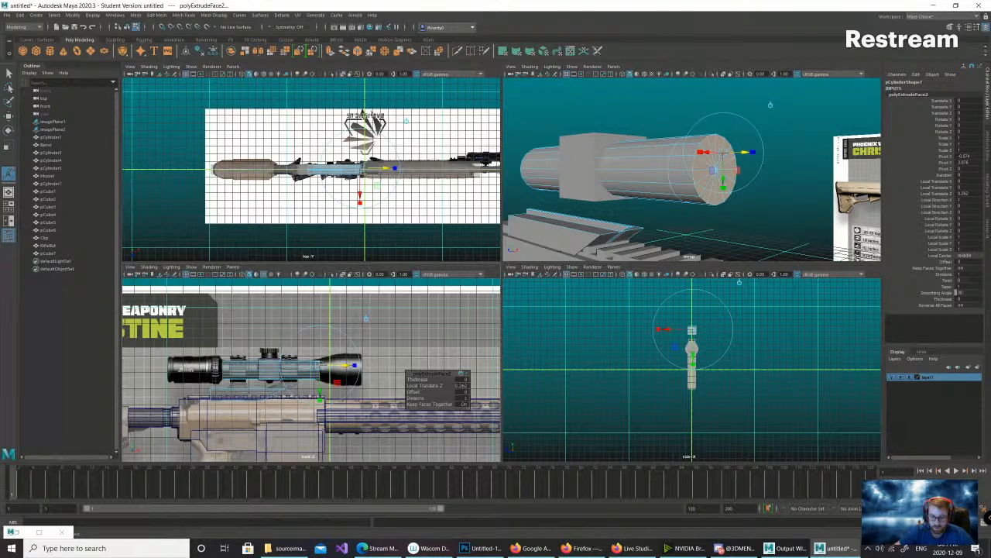
- Lengthen the scope tube's front extrusion to about 0.286 and scale its end wider across to follow the reference bell's flare
key("f")
scroll(311, 370, "down", 3)
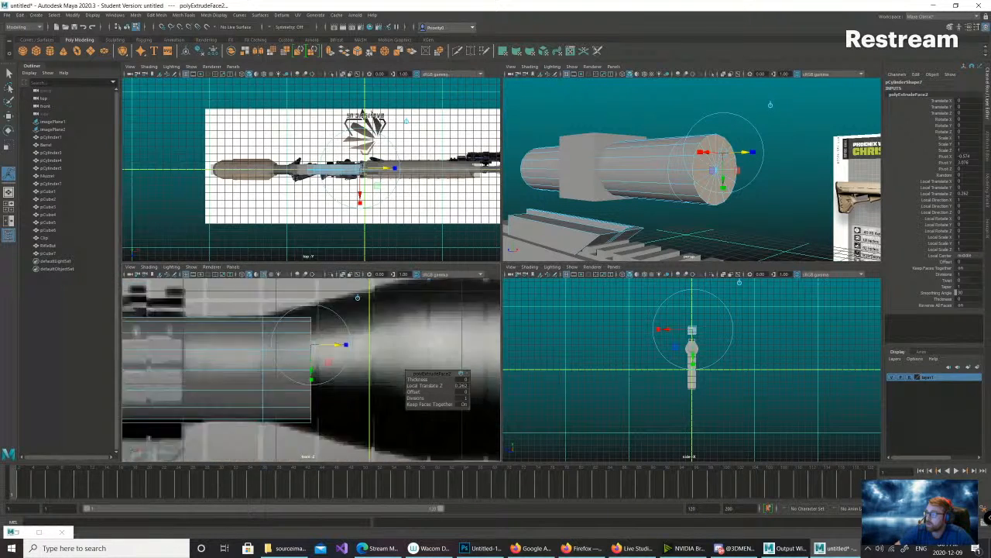
scroll(312, 370, "down", 5)
scroll(312, 370, "up", 4)
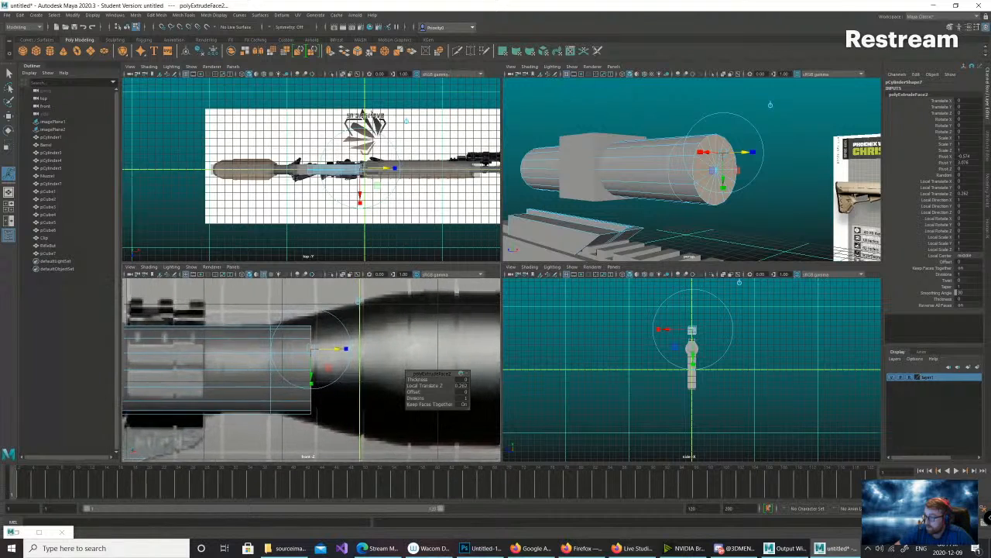
scroll(311, 369, "up", 1)
left_click_drag(337, 349, 342, 349)
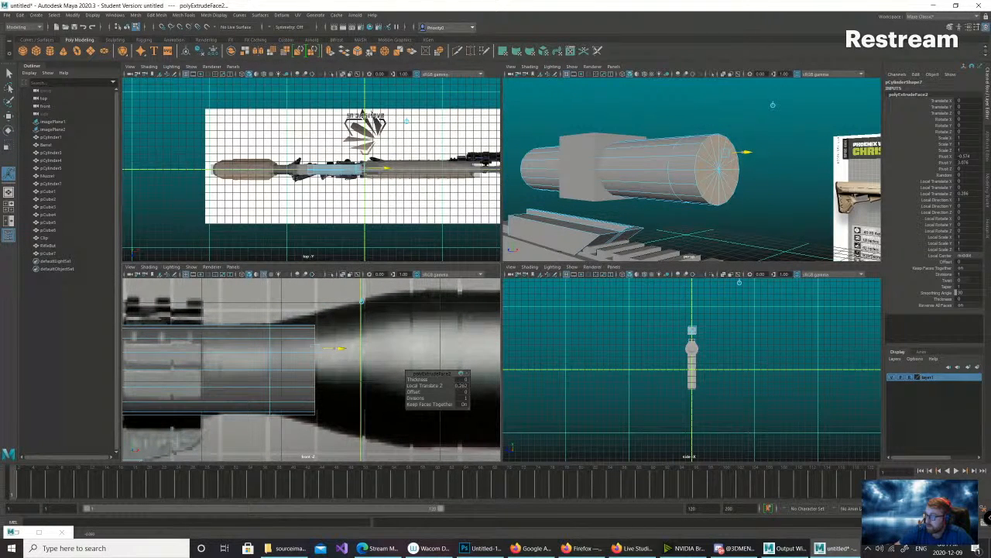
key("w")
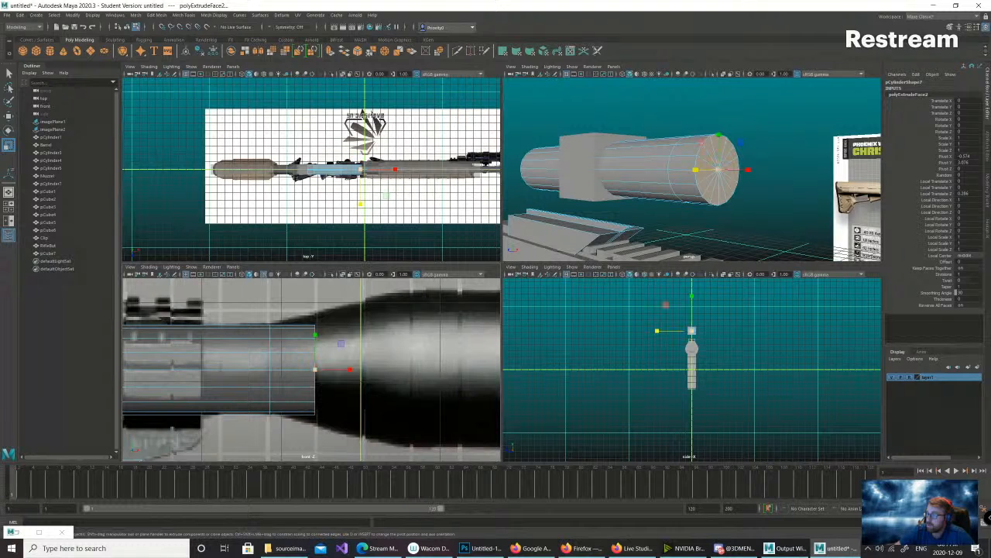
left_click_drag(350, 370, 358, 370, "ctrl")
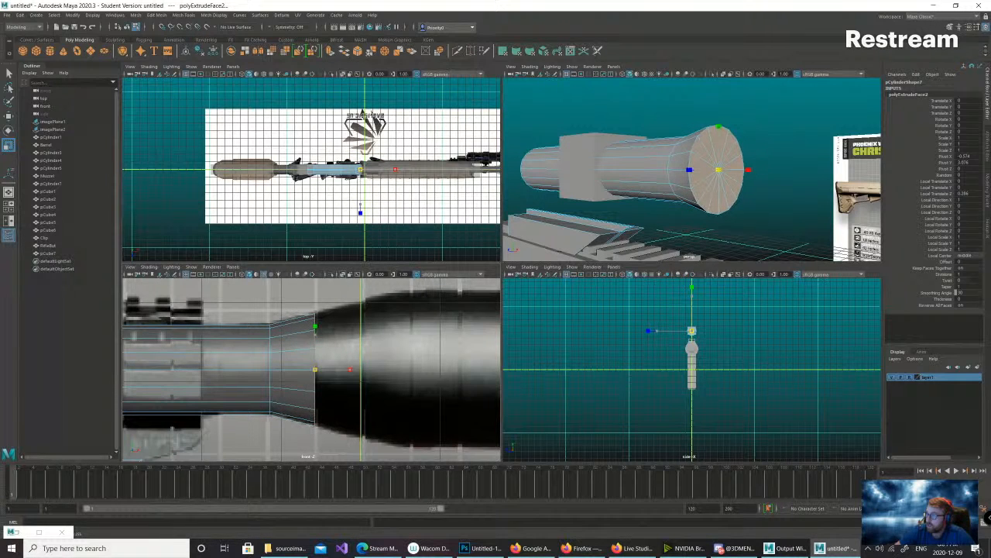
key("w")
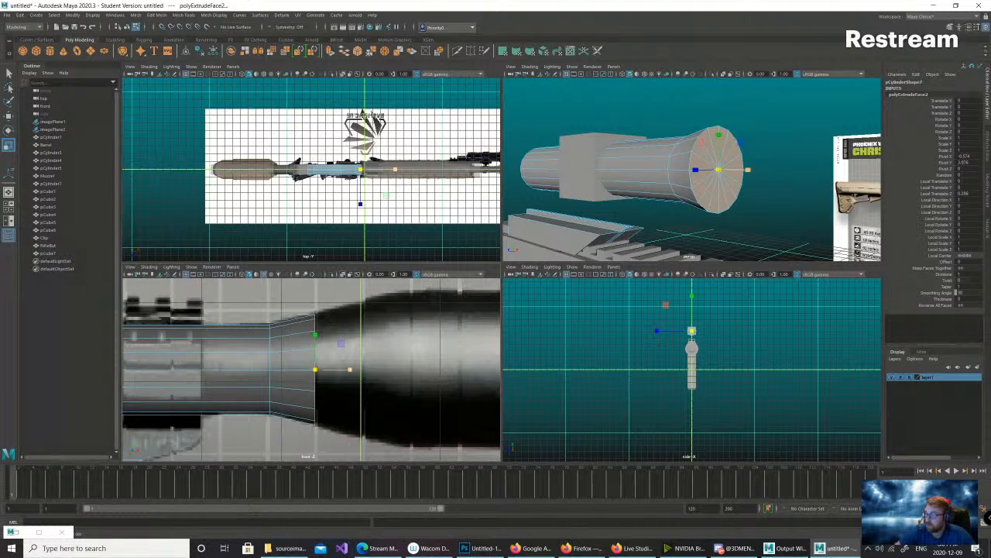
- Extrude the flared front cap of the scope forward again by about 0.02
key("ctrl+e")
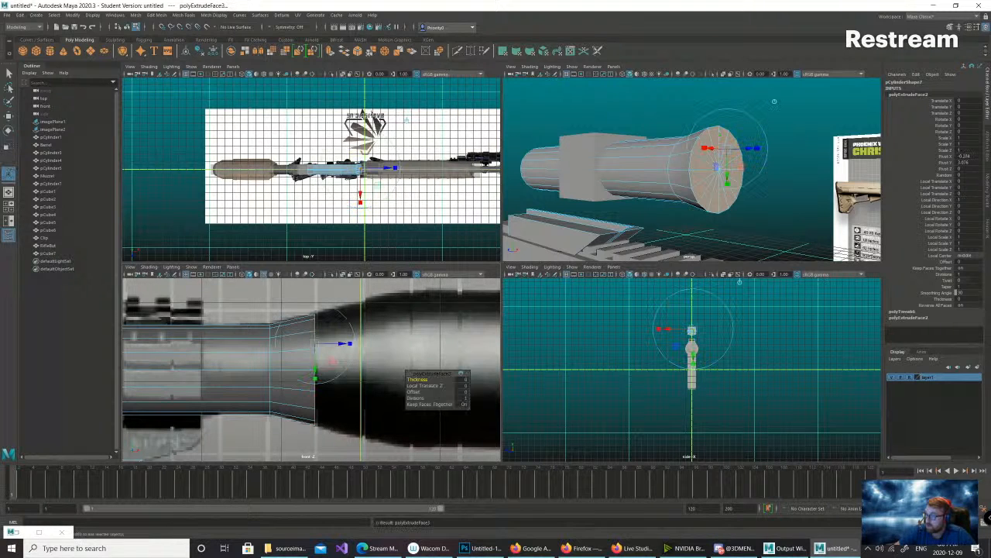
left_click_drag(343, 343, 346, 343)
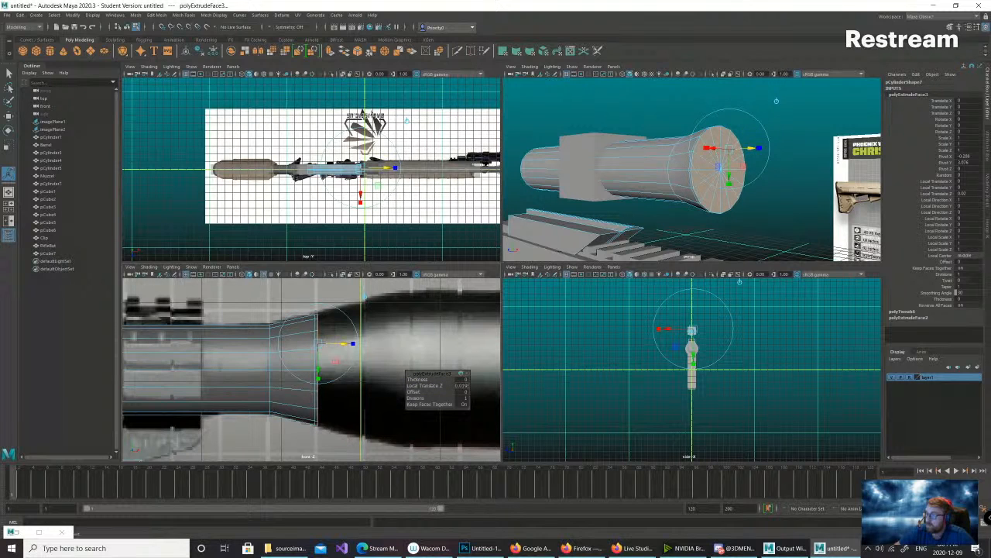
key("ctrl+z")
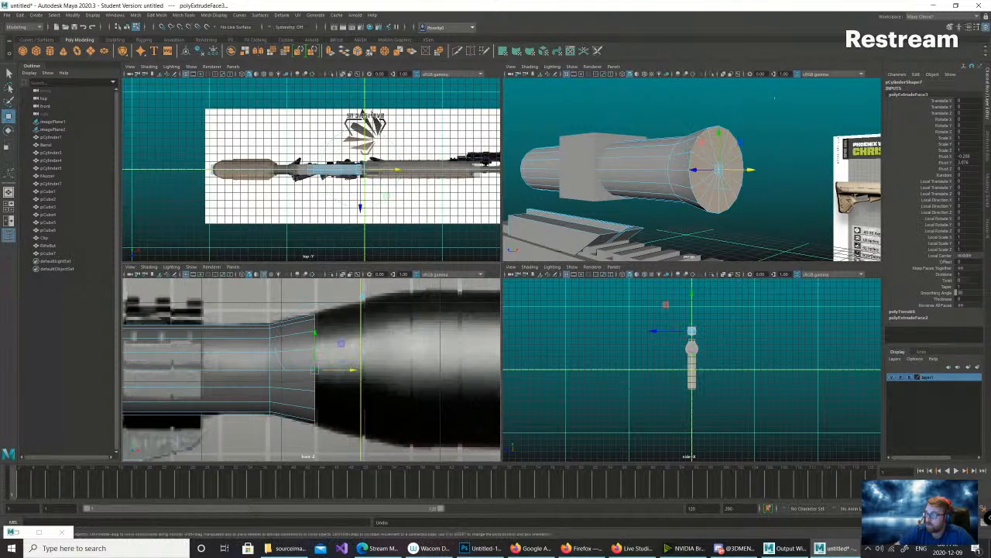
left_click_drag(354, 369, 357, 369)
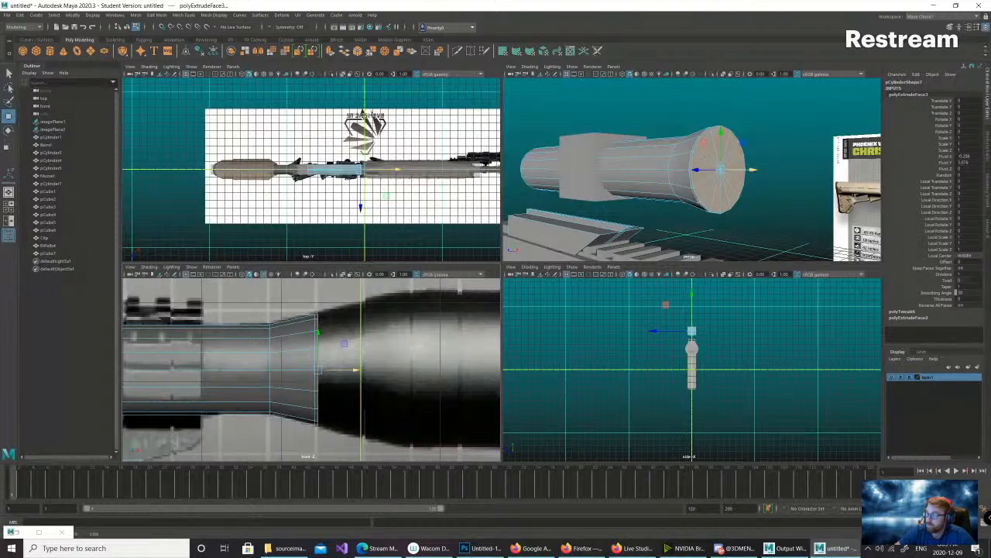
key("ctrl+r")
left_click(568, 230)
key("r")
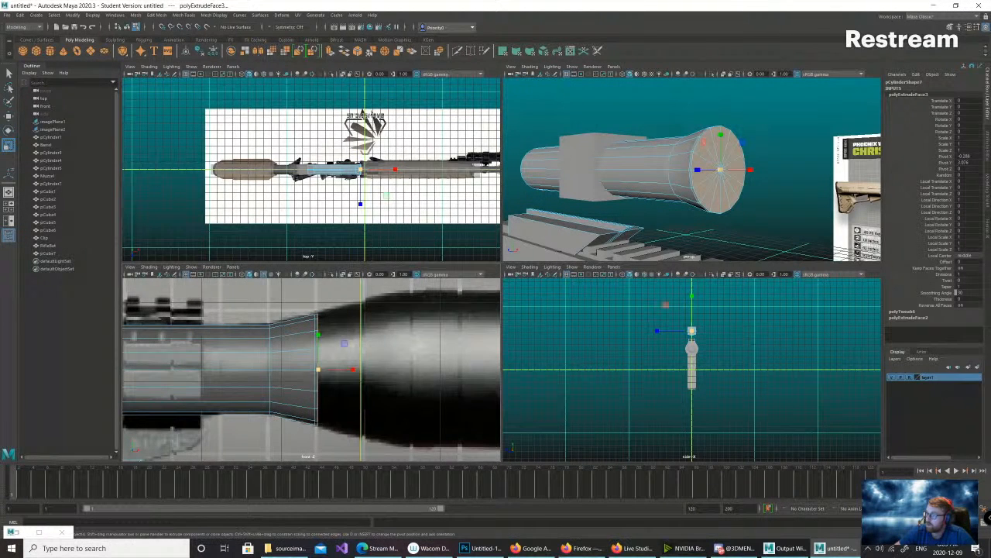
left_click_drag(319, 369, 321, 369)
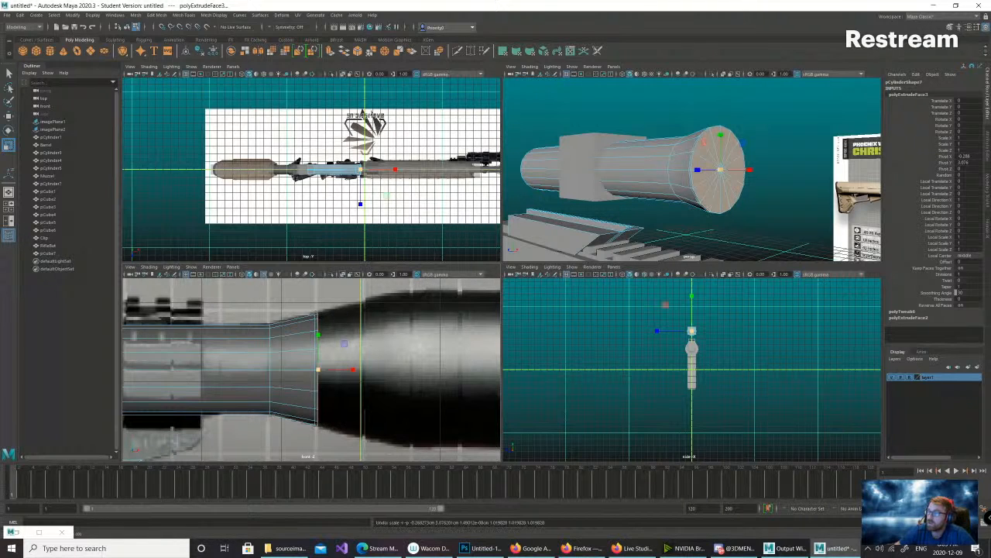
key("ctrl+z")
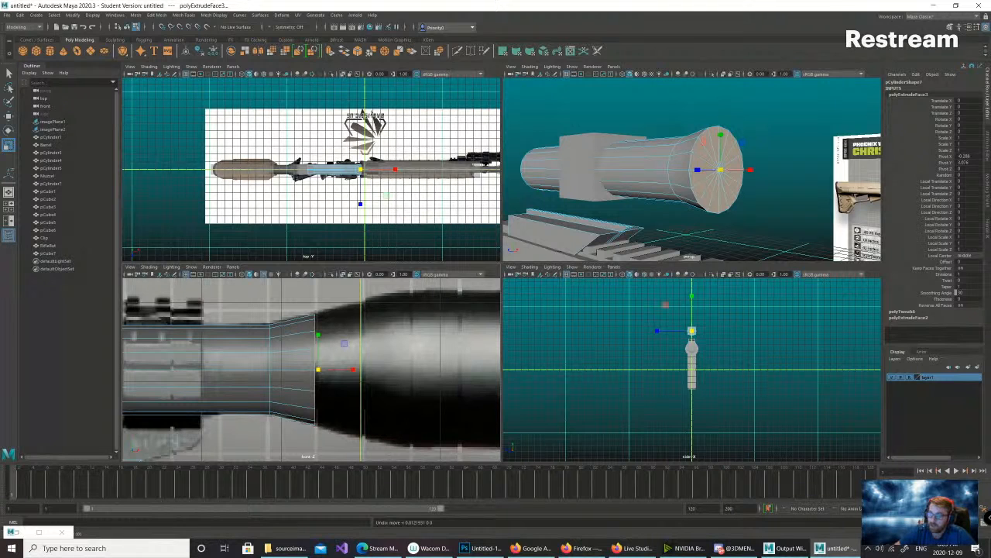
- Undo the front cap's second extrusion and the flare scaling of the scope tube's front end
key("w")
left_click_drag(350, 369, 372, 370)
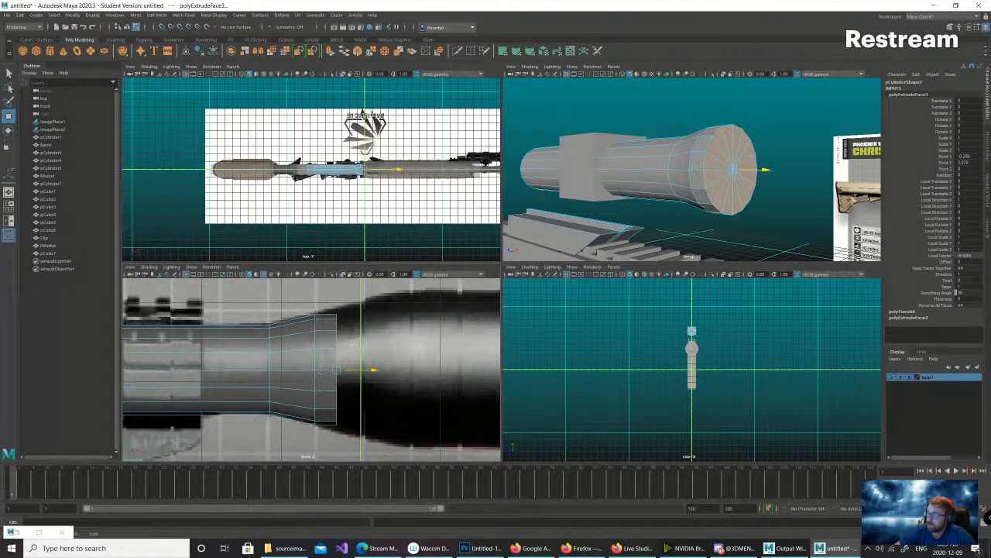
key("ctrl+z")
key("ctrl+z")
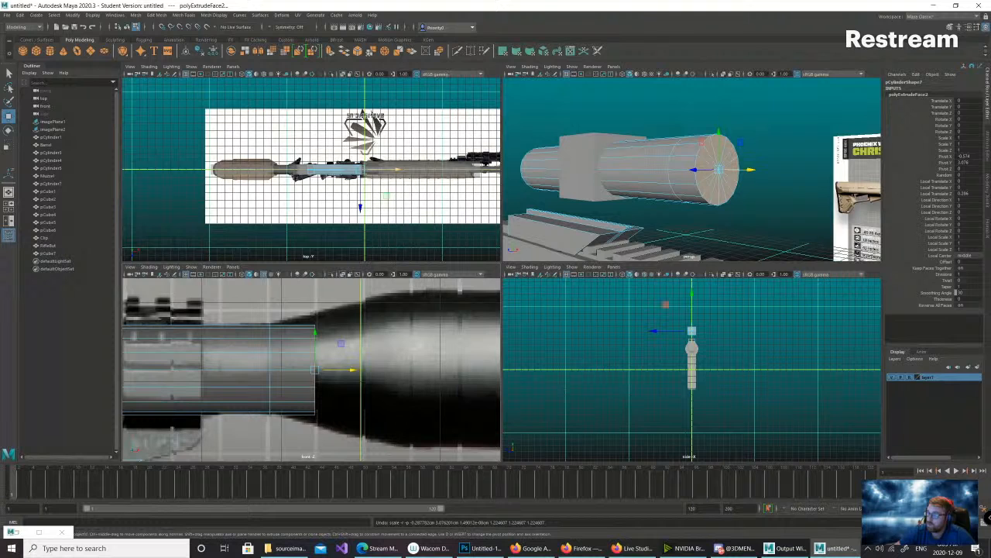
- Move the scope's front cap faces forward past the reference's taper and scale them up to the reference bell's full height
key("r")
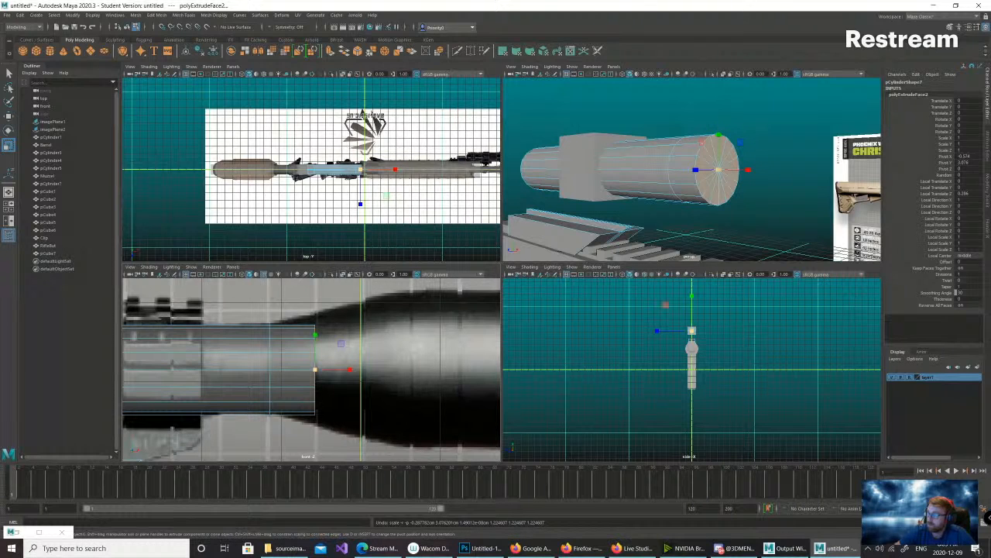
key("w")
left_click_drag(340, 369, 434, 369)
key("r")
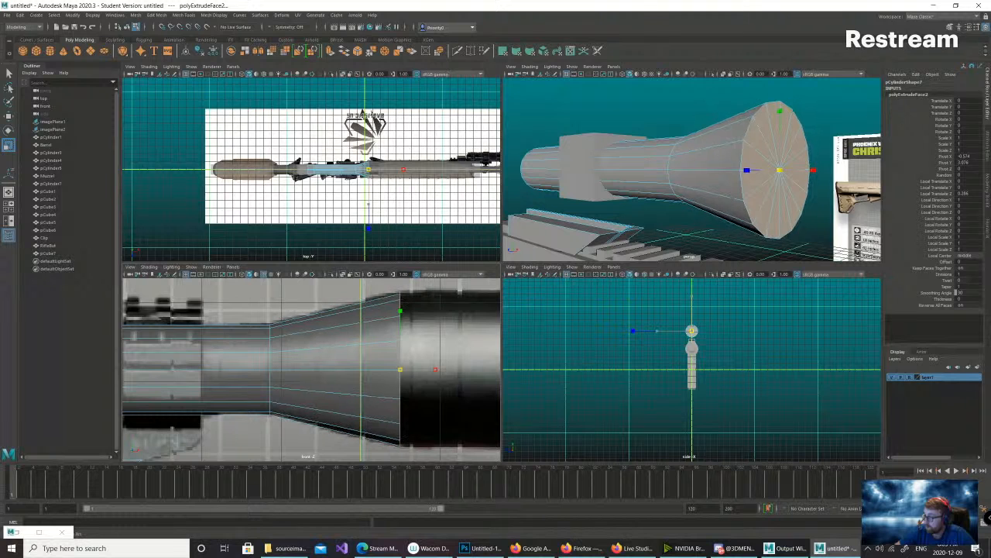
key("w")
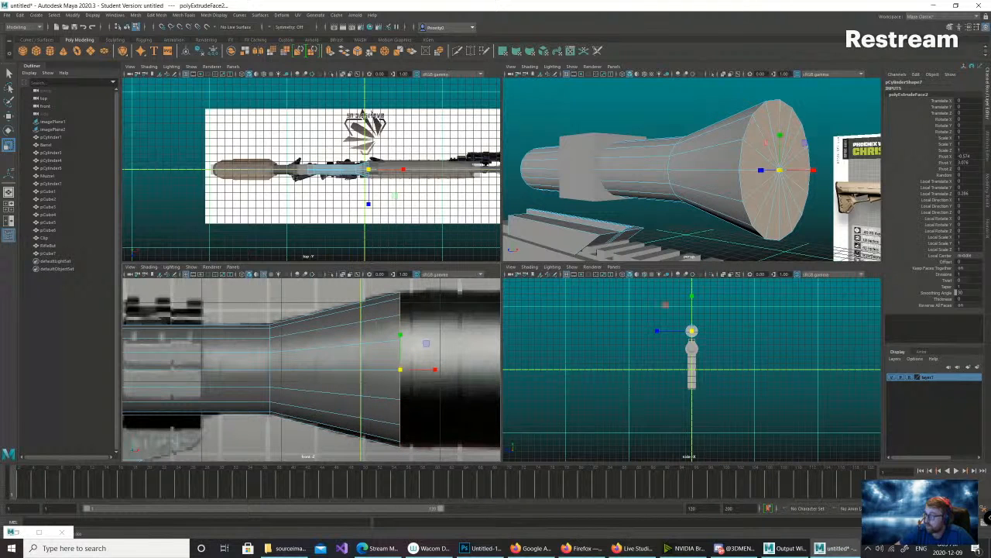
- Move the widened front cap slightly back to where the reference bell turns from tapered to straight
scroll(311, 369, "down", 8)
scroll(312, 369, "up", 5)
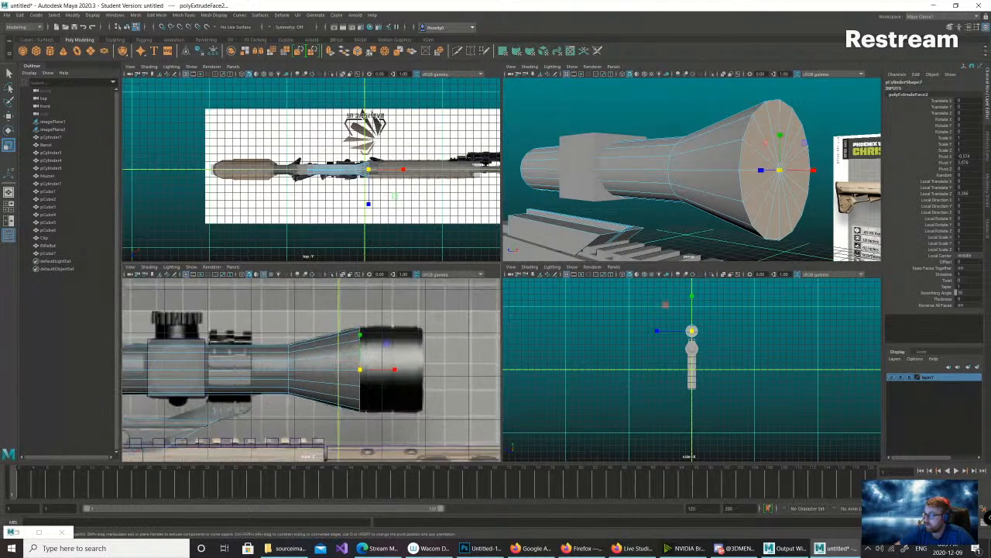
scroll(316, 365, "up", 1)
key("w")
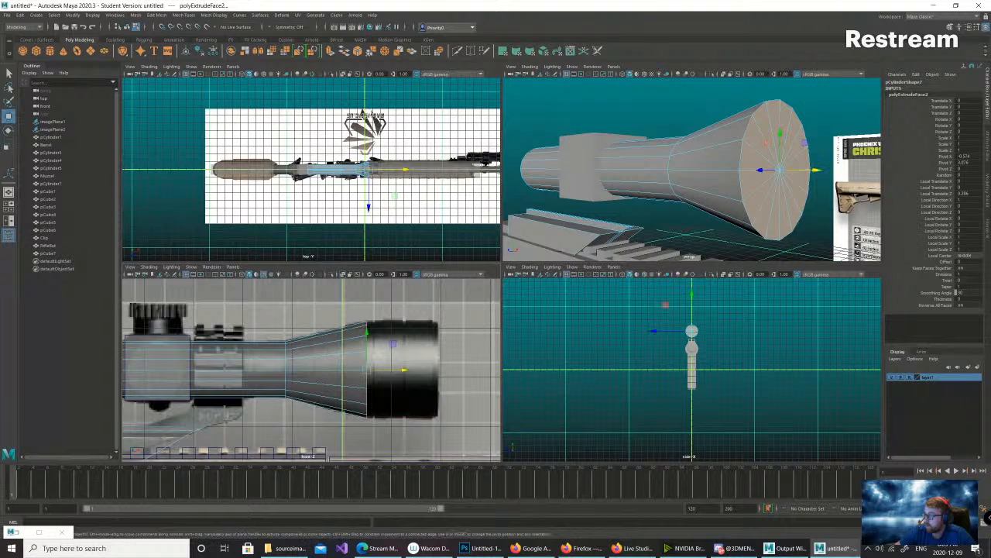
left_click_drag(403, 370, 395, 370)
key("r")
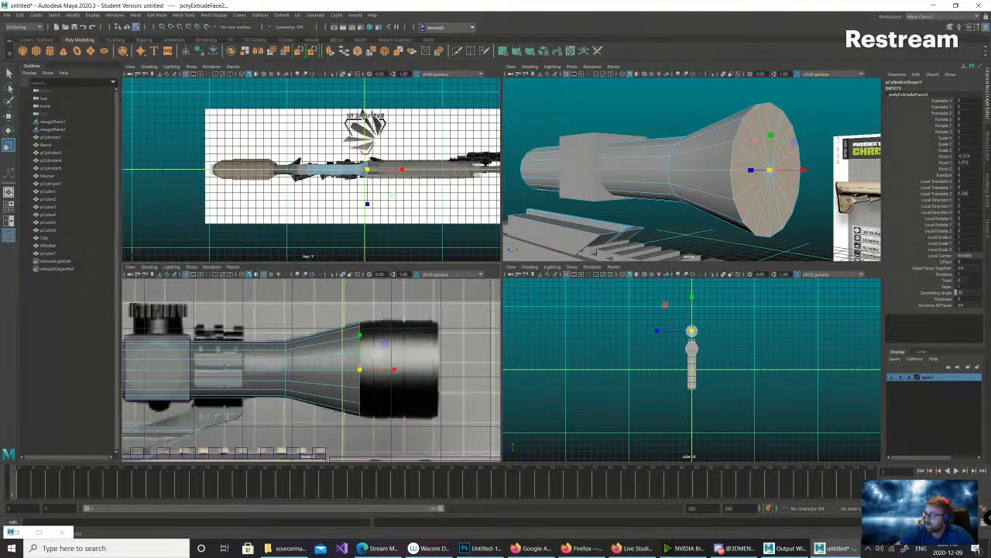
- Extrude the front cap forward to near the reference bell's front end and return to object mode
key("ctrl+e")
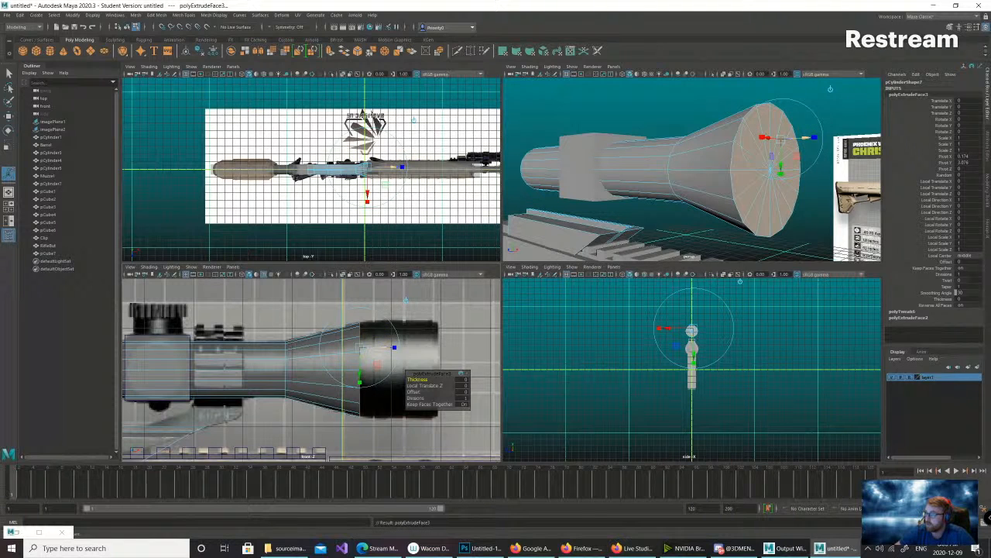
key("w")
left_click_drag(396, 370, 470, 369)
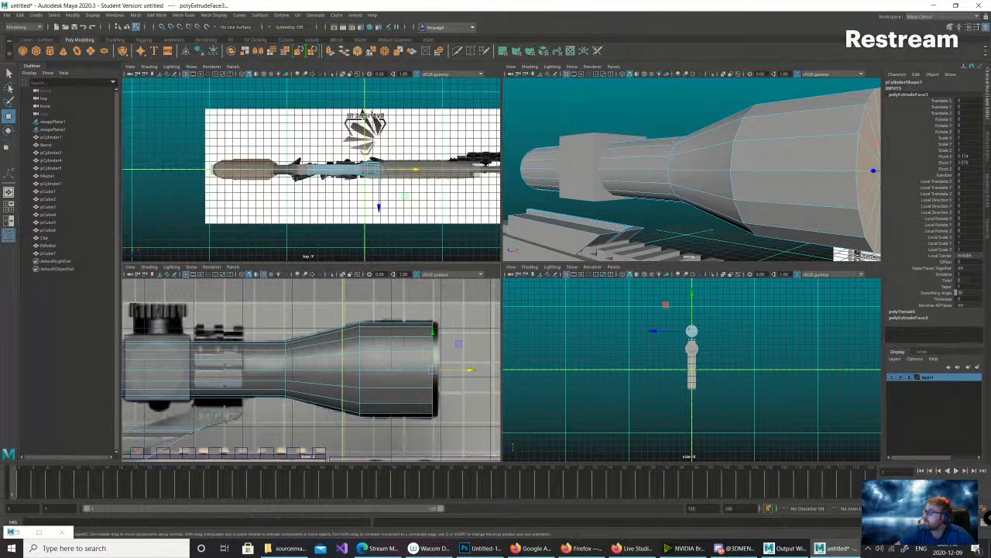
key("space")
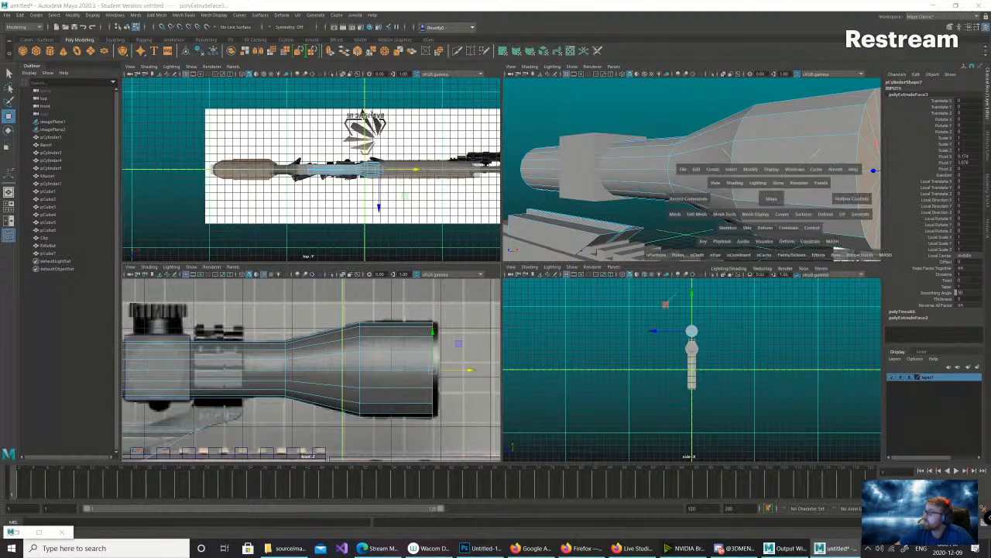
scroll(767, 217, "down", 5)
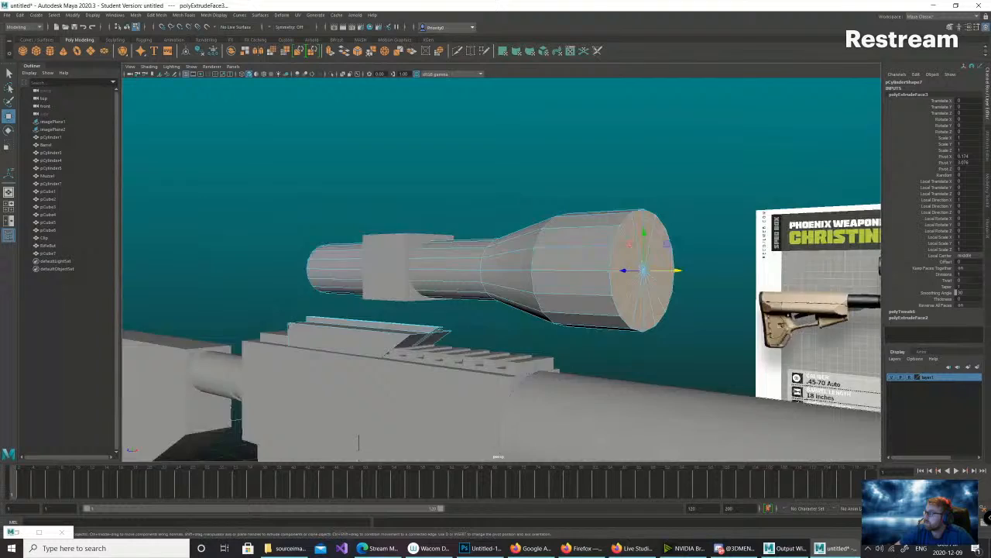
left_click_drag(434, 240, 544, 253, "alt")
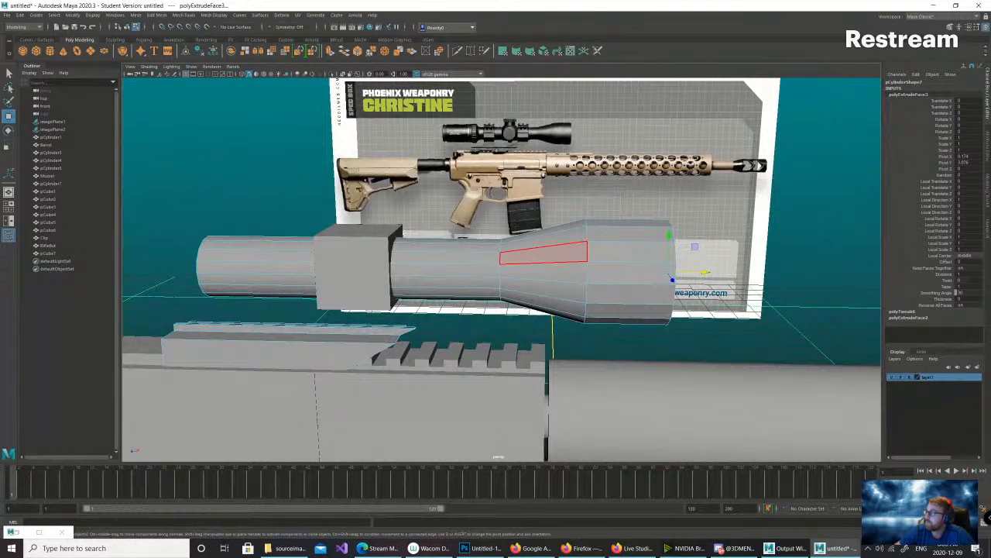
right_click_drag(559, 253, 589, 233)
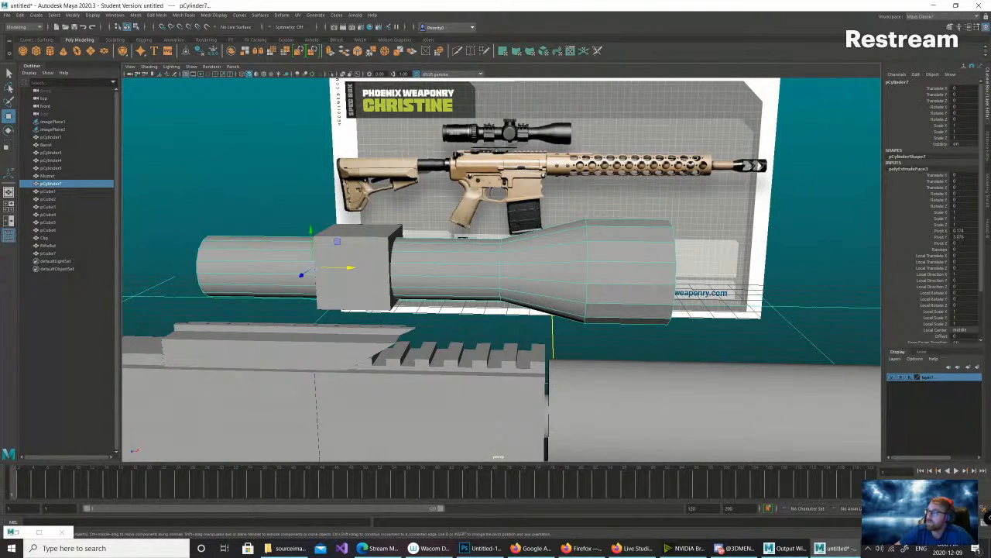
- Select all the triangular cap faces at the scope tube's rear end
scroll(502, 268, "up", 2)
middle_click_drag(465, 267, 806, 271, "alt")
left_click_drag(542, 271, 585, 273, "alt")
right_click_drag(580, 270, 577, 293)
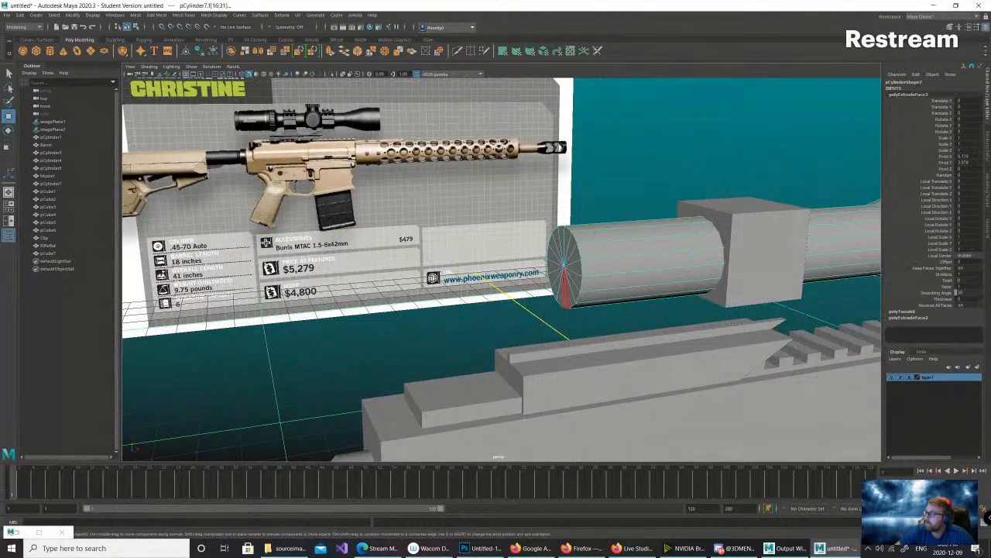
left_click(568, 294)
left_click_drag(569, 296, 672, 281, "alt")
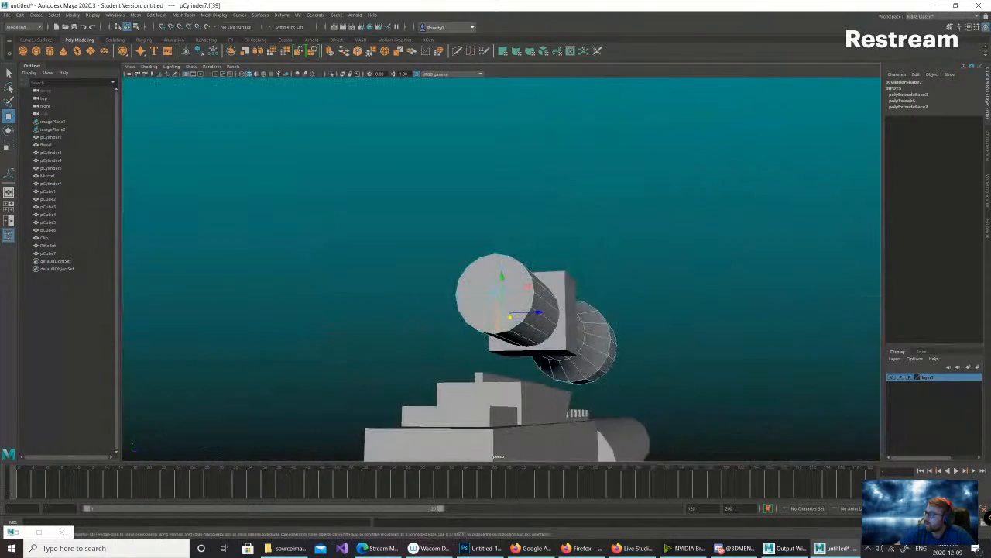
left_click_drag(511, 374, 480, 346, "alt")
left_click(481, 347, "shift")
left_click(468, 341, "shift")
left_click(456, 330, "shift")
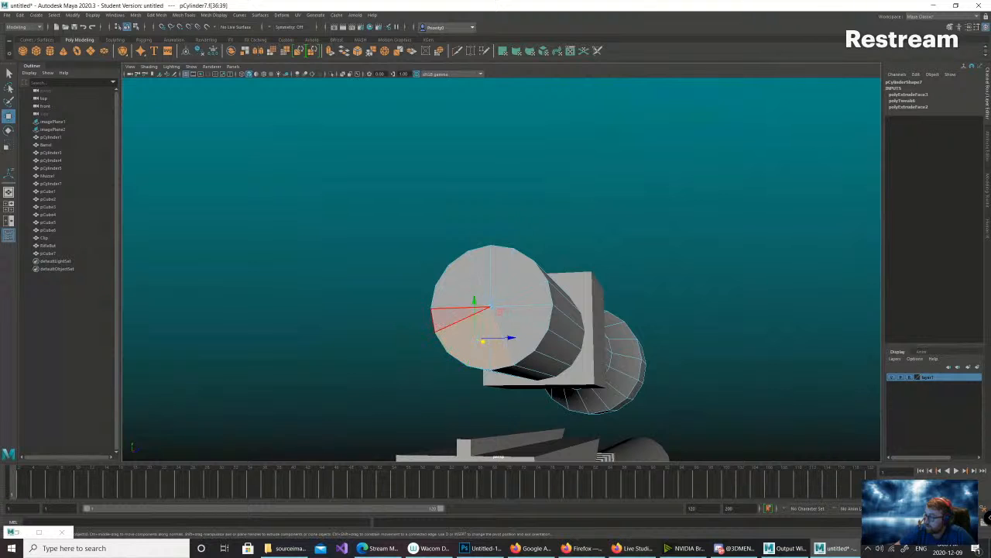
left_click(451, 315, "shift")
left_click(452, 299, "shift")
left_click(458, 285, "shift")
left_click(467, 273, "shift")
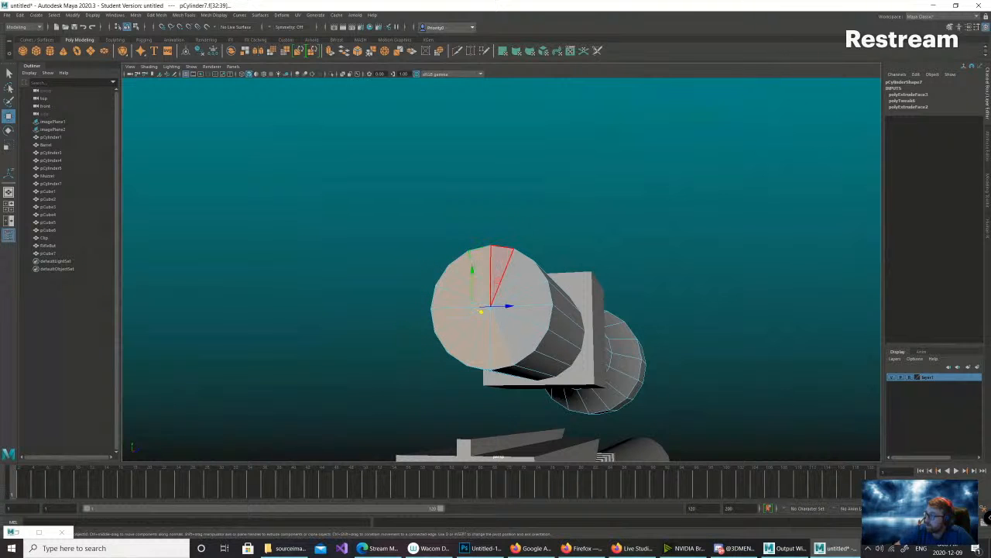
left_click(532, 297, "shift")
left_click(532, 313, "shift")
left_click(525, 328, "shift")
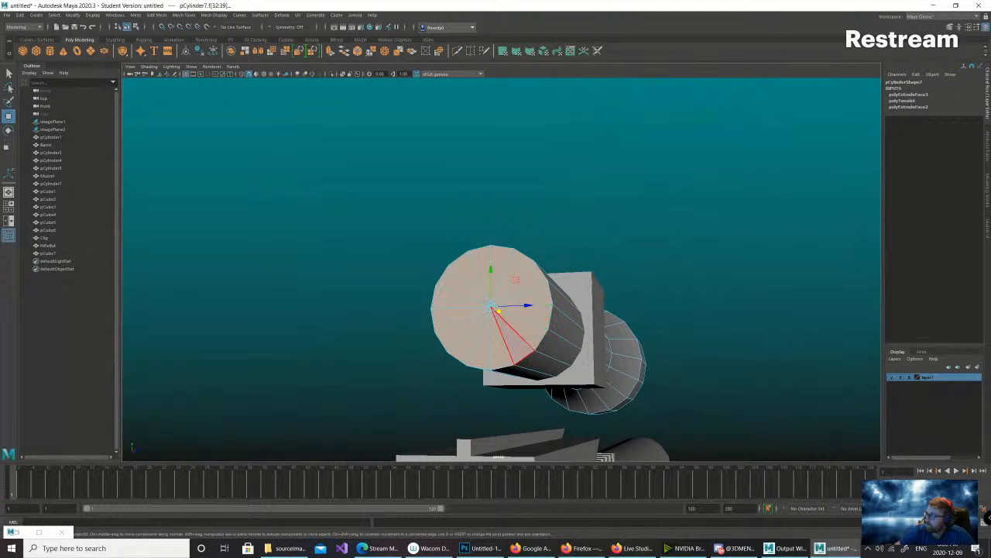
left_click(514, 341, "shift")
- Extrude the rear cap faces back a short distance to the reference's ridged collar and scale them wider into a short taper
left_click_drag(533, 364, 370, 360, "alt")
scroll(501, 269, "down", 2)
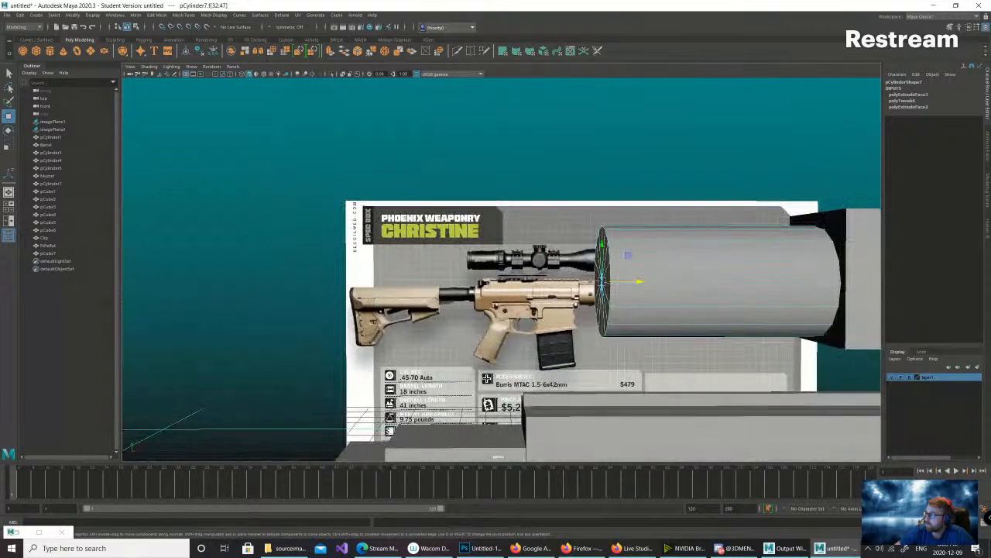
scroll(502, 269, "down", 2)
left_click_drag(650, 318, 651, 347, "alt")
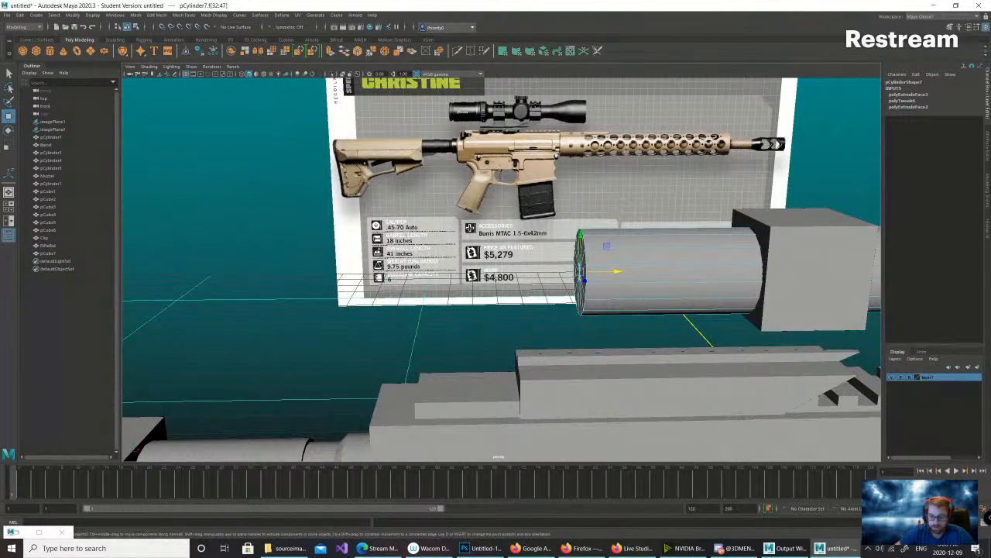
key("ctrl+e")
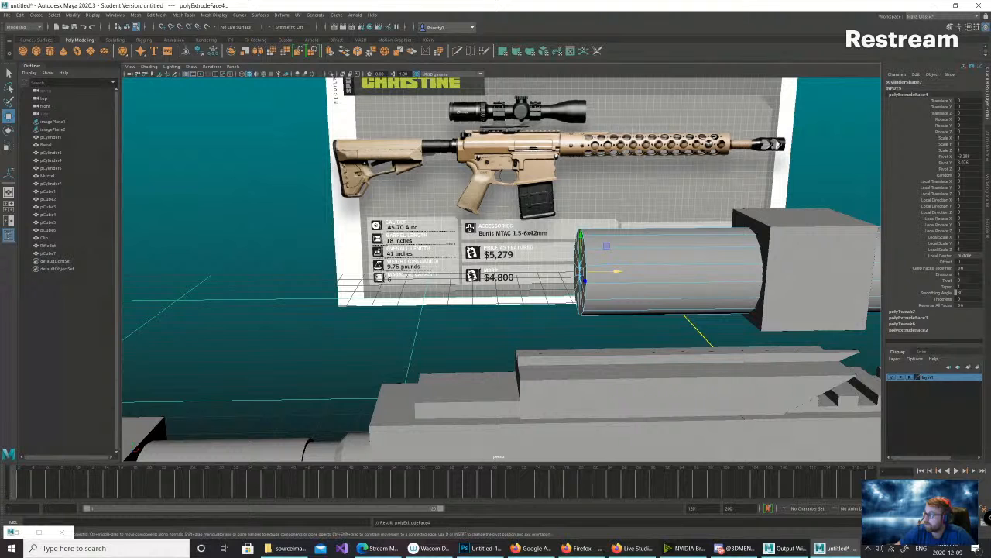
left_click_drag(617, 271, 593, 271)
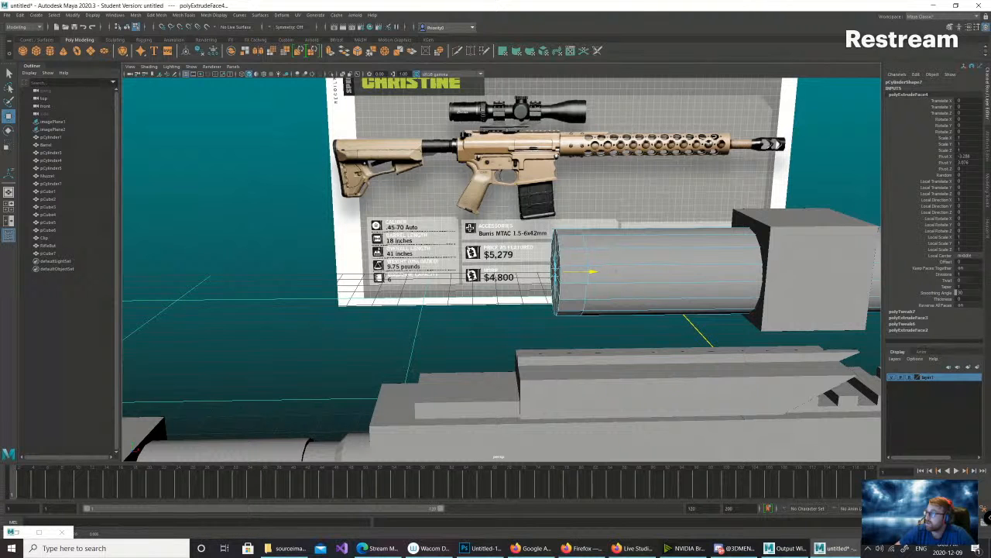
key("space")
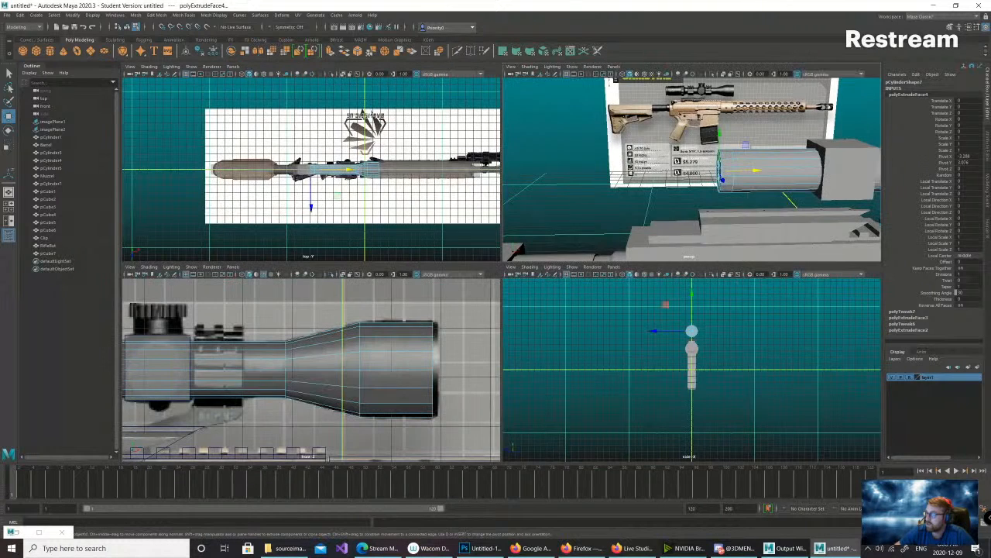
key("space")
middle_click_drag(255, 279, 733, 303, "alt")
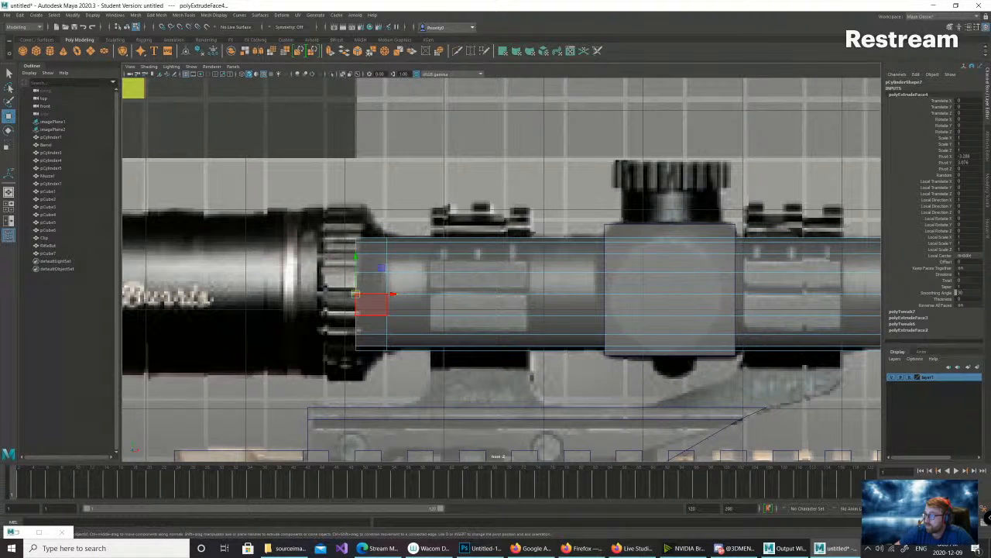
left_click_drag(393, 294, 400, 294)
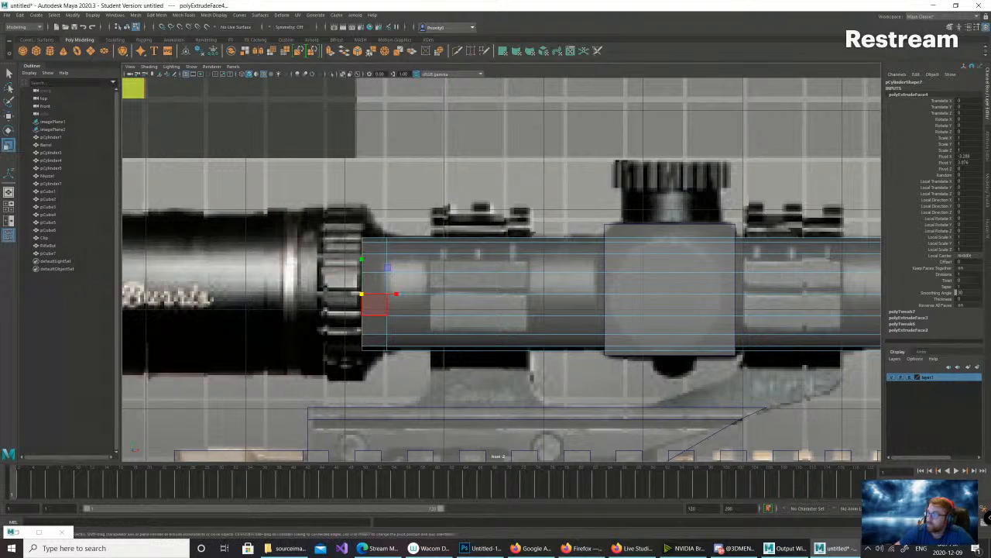
left_click_drag(397, 294, 413, 294, "ctrl")
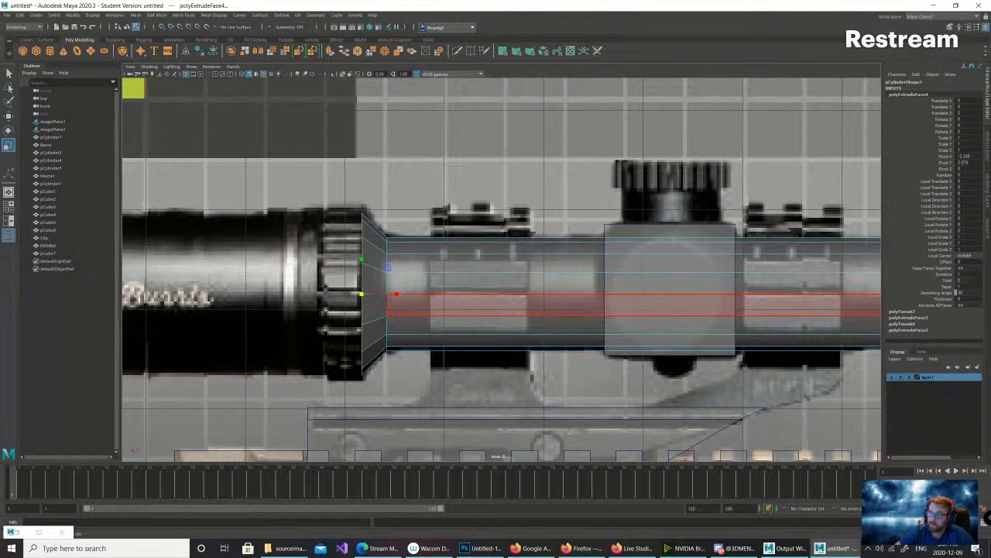
- Extrude the widened rear cap straight back to the rear end of the reference eyepiece and return to object mode
key("ctrl+e")
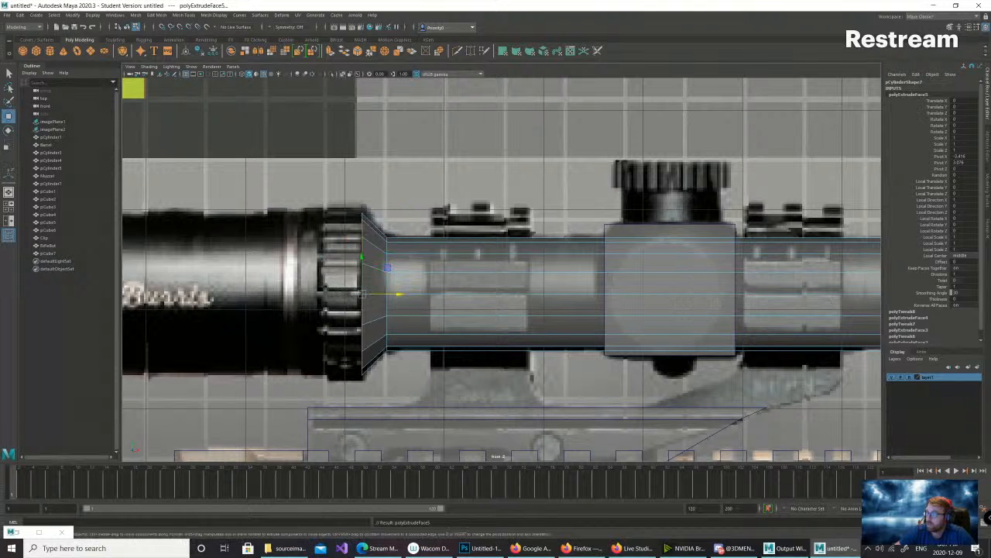
left_click_drag(397, 294, 165, 295)
right_click_drag(232, 333, 133, 317, "alt")
scroll(426, 289, "up", 1)
left_click_drag(425, 277, 398, 277)
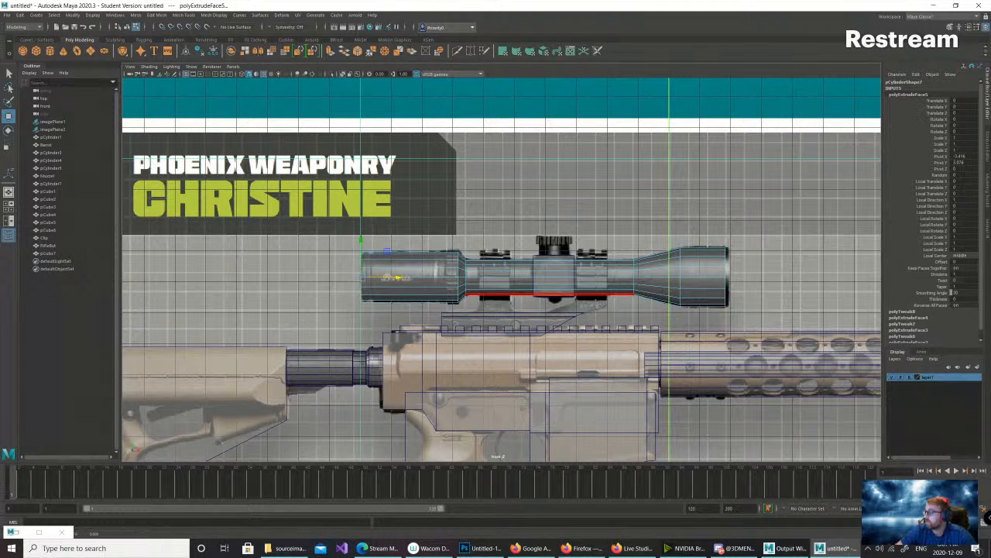
right_click_drag(455, 264, 484, 252)
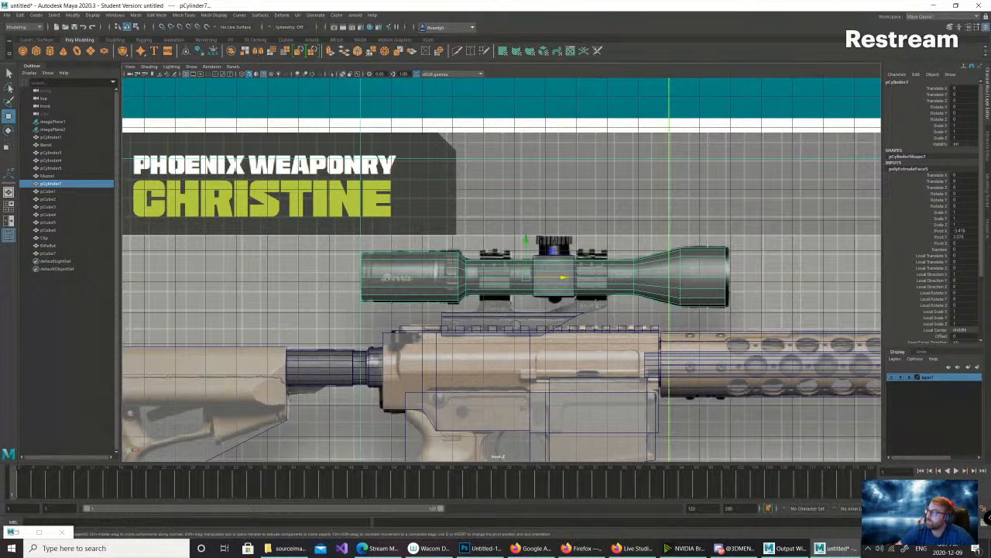
- Examine the finished scope shape and the whole blocked-out rifle from several angles in the perspective view
key("a")
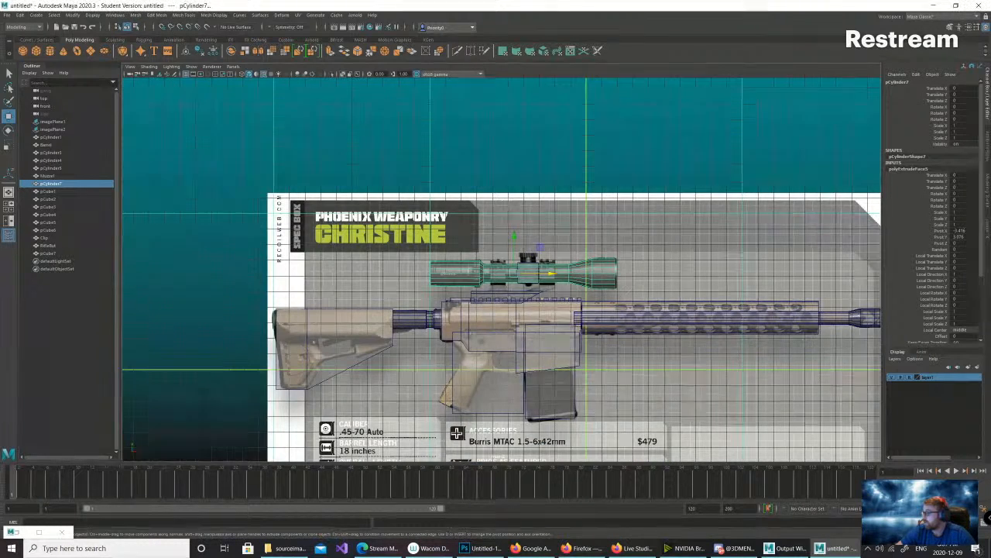
key("space")
key("space")
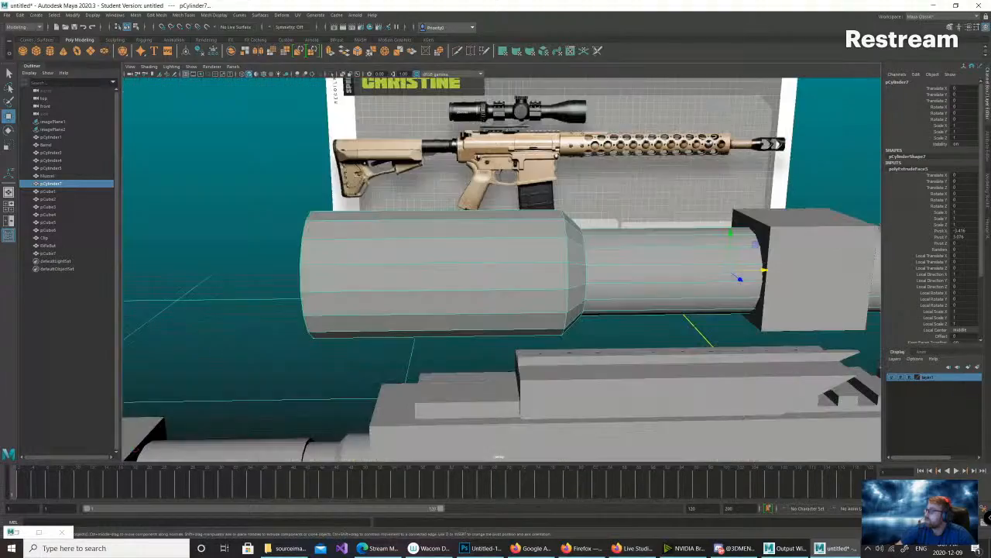
scroll(502, 269, "down", 6)
mouse_move(457, 236)
left_mouse_down("alt")
mouse_move(553, 275)
mouse_move(743, 236)
mouse_move(802, 254)
mouse_move(693, 286)
mouse_move(535, 271)
mouse_move(445, 234)
left_mouse_up("alt")
scroll(554, 275, "down", 4)
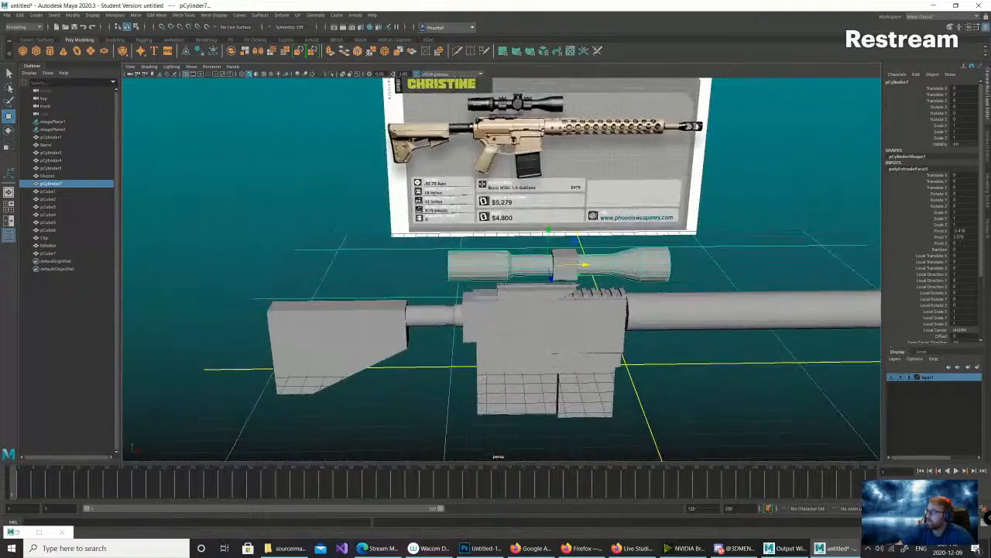
middle_click_drag(542, 279, 414, 232, "alt")
scroll(502, 269, "down", 4)
left_click_drag(543, 272, 372, 240, "alt")
left_click_drag(468, 325, 675, 371, "alt")
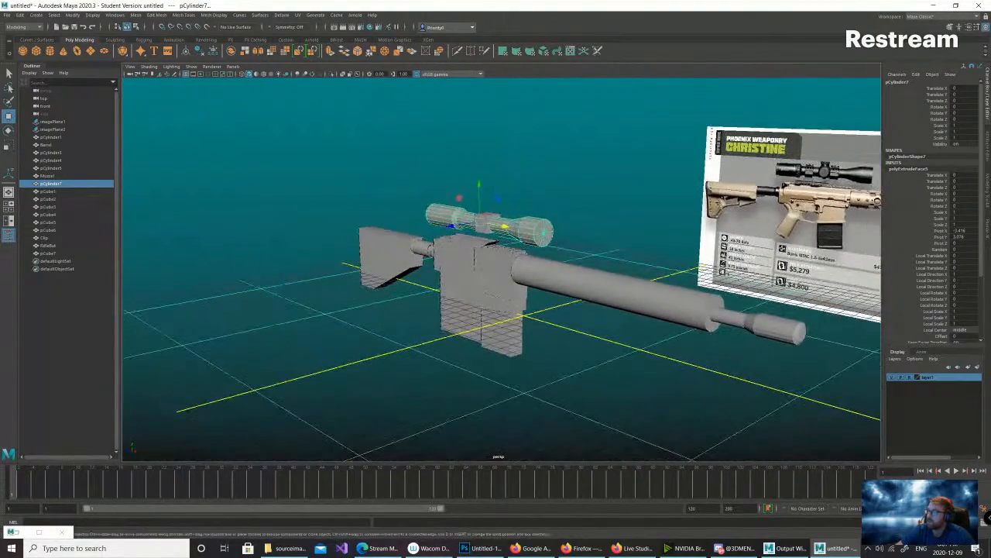
- Scale the magazine-well block (pCube5) slightly narrower across the rifle's width along Z
left_click(497, 288)
key("r")
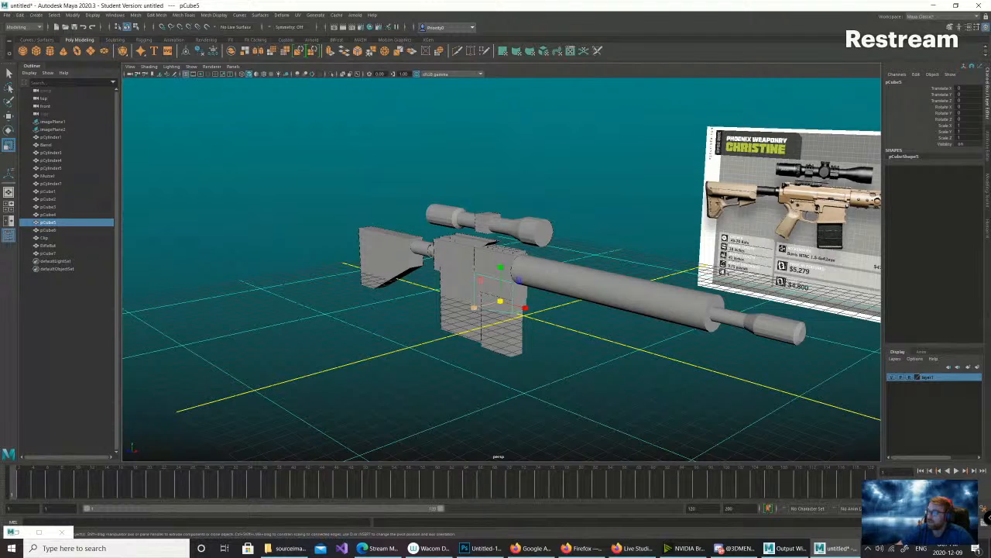
left_click_drag(474, 307, 476, 309)
left_click_drag(542, 310, 503, 310, "alt")
scroll(467, 287, "up", 6)
left_click(518, 325)
left_click(522, 381)
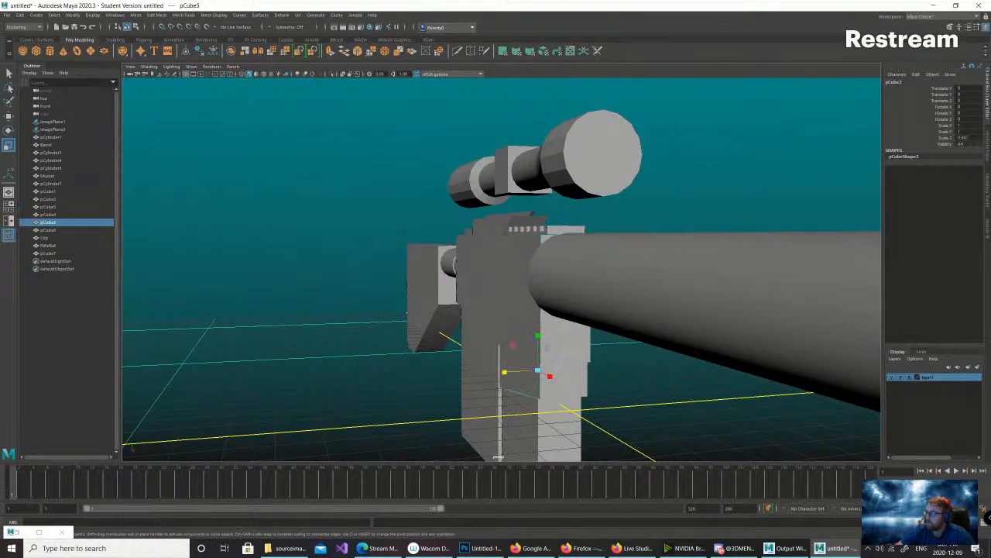
left_click_drag(522, 381, 496, 321, "alt")
- Scale the clip narrower along Z so it sits inside the magazine-well block
left_click(572, 418)
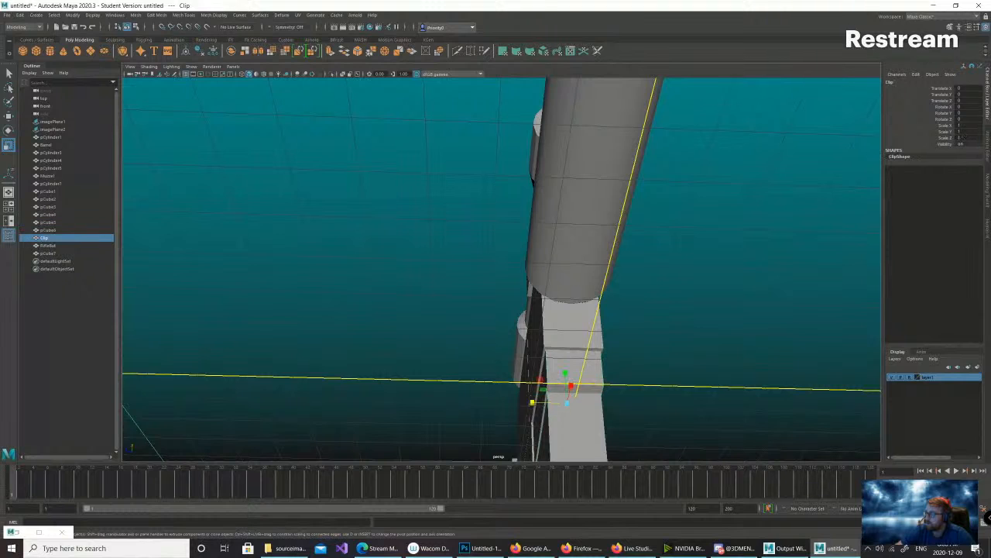
left_click_drag(532, 402, 577, 432)
scroll(533, 403, "down", 5)
scroll(523, 426, "up", 5)
left_click_drag(604, 310, 408, 254, "alt")
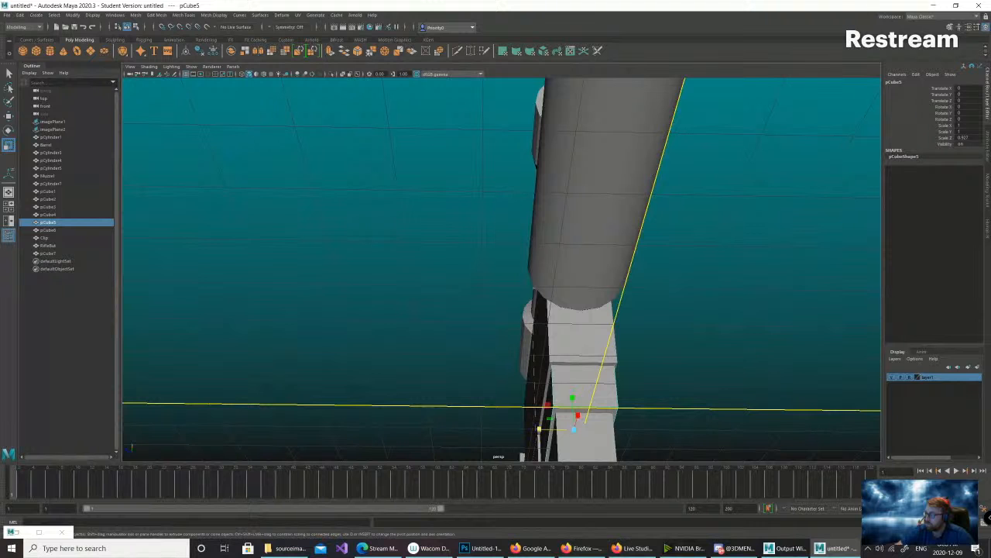
- Adjust the magazine-well block's width along Z and narrow the clip to a Z scale of 0.895
left_click_drag(539, 430, 459, 401)
left_click(558, 409)
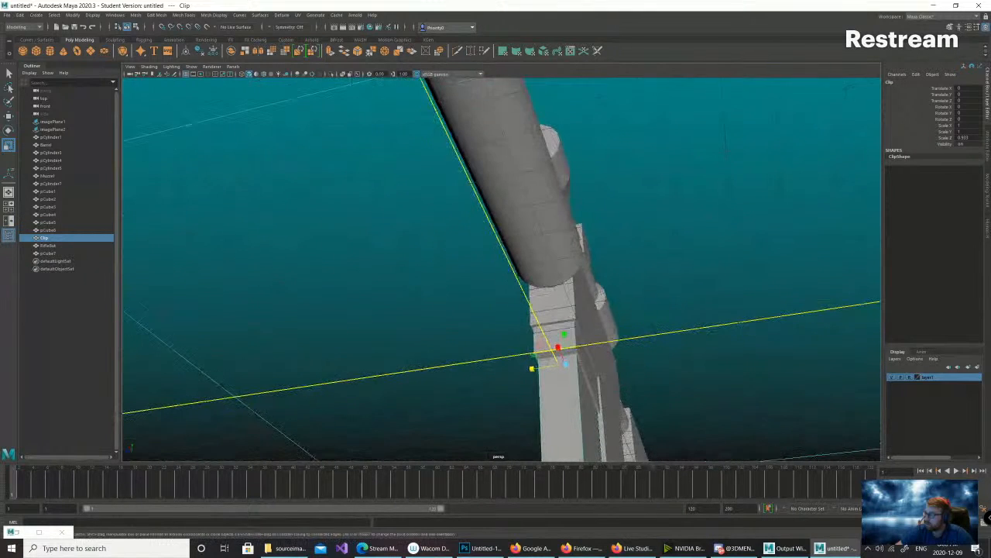
left_click_drag(532, 369, 403, 338)
- Inspect the clip, receiver and scope mount base from the side against the reference image, leaving nothing selected
scroll(443, 312, "up", 3)
middle_click_drag(381, 319, 479, 383, "alt")
scroll(479, 383, "up", 4)
scroll(479, 382, "down", 5)
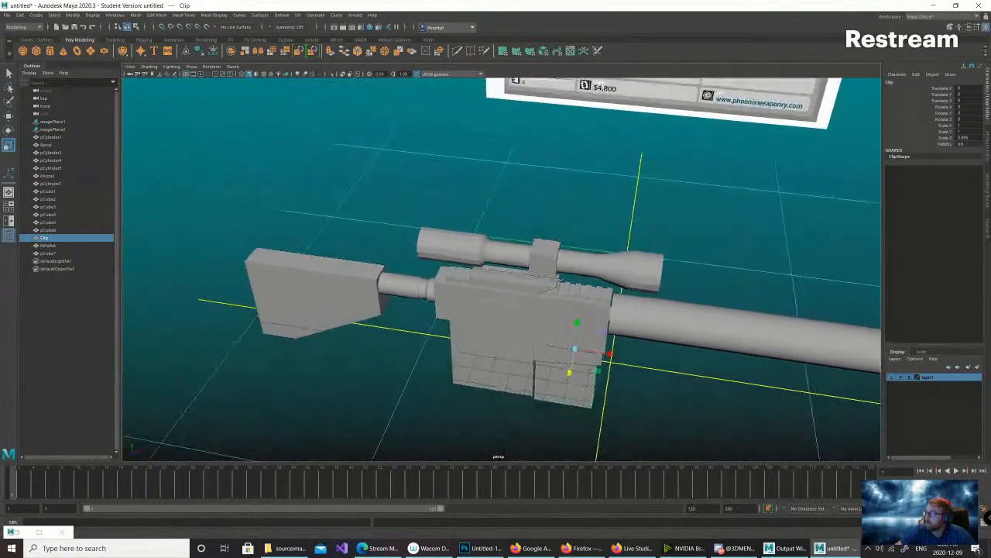
left_click_drag(479, 382, 535, 306, "alt")
scroll(565, 352, "down", 4)
scroll(435, 329, "up", 4)
scroll(435, 329, "up", 2)
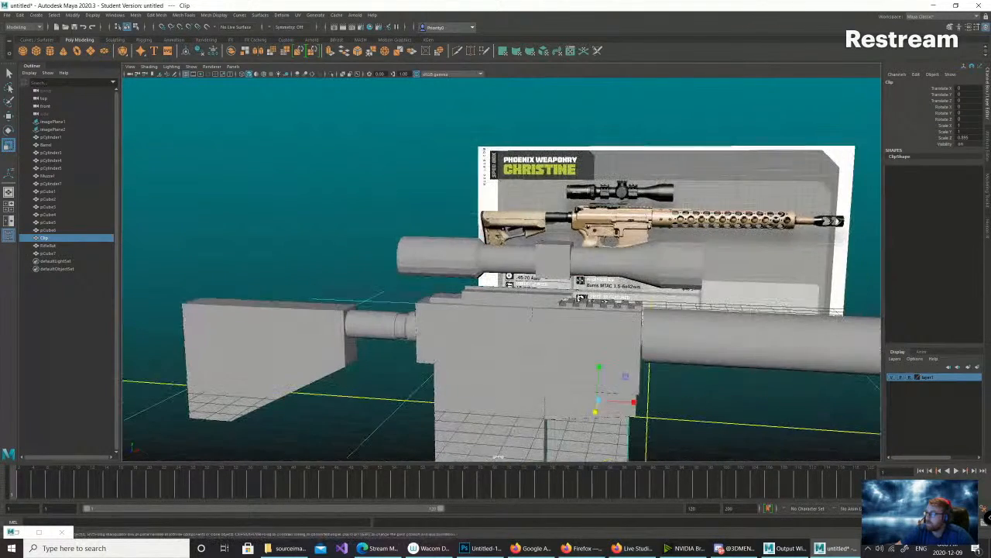
left_click(571, 294)
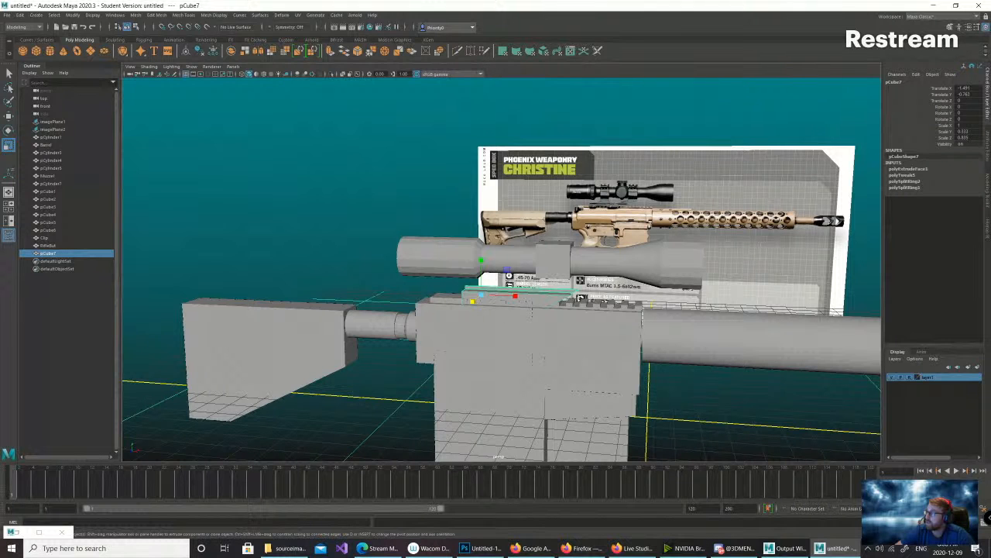
left_click(761, 245)
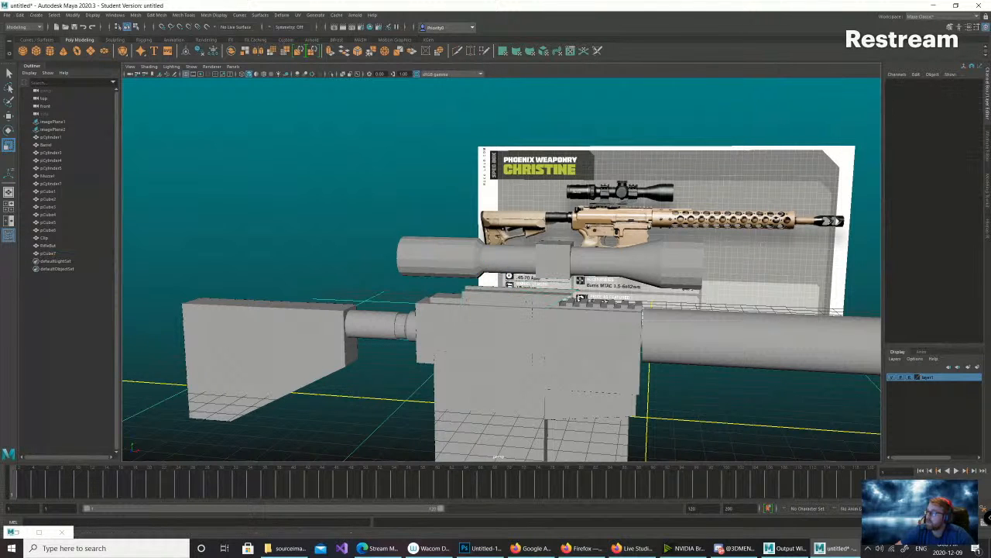
- Select all the rifle's mesh parts together, from the stock to the muzzle, including the scope
scroll(761, 245, "down", 6)
left_click_drag(761, 245, 840, 247, "alt")
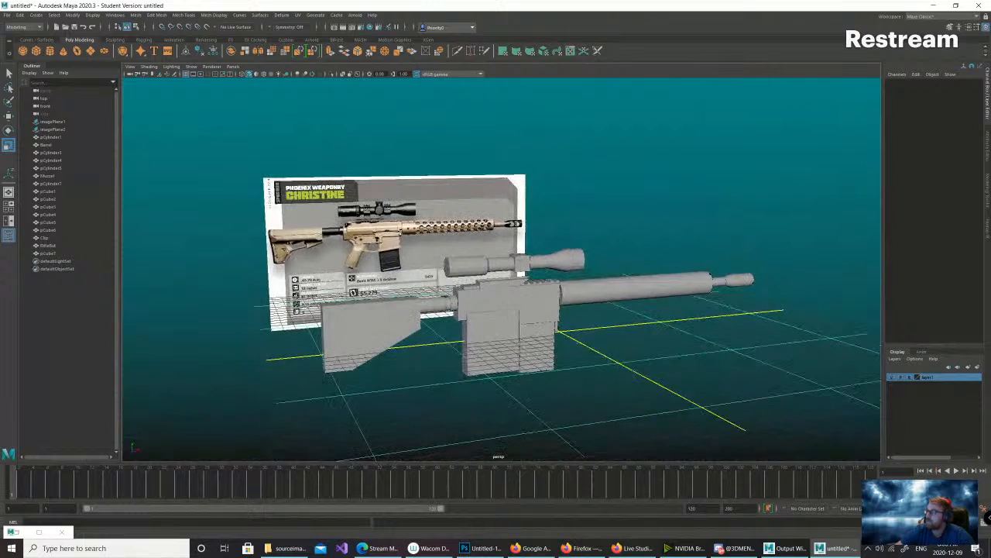
left_click_drag(288, 214, 787, 390)
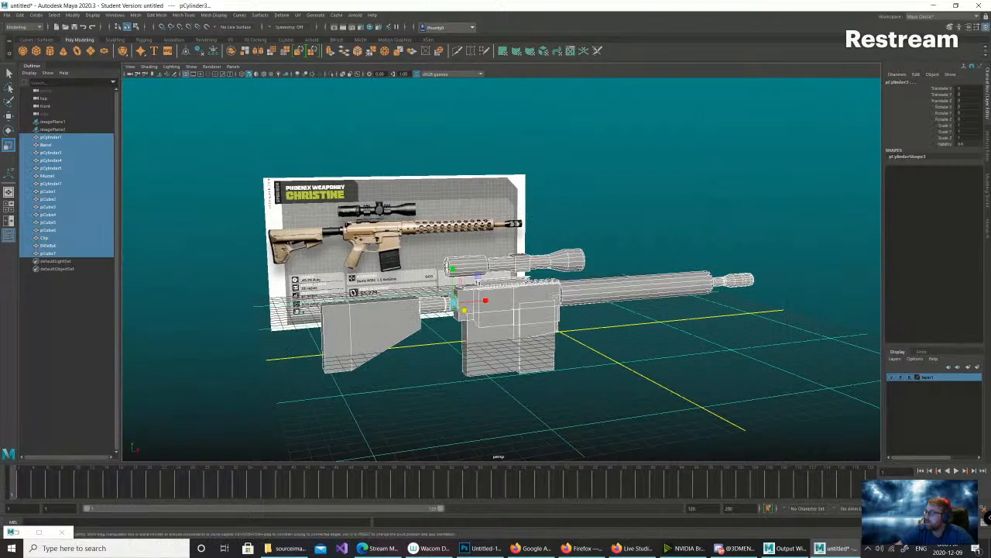
left_click_drag(728, 340, 645, 329, "alt")
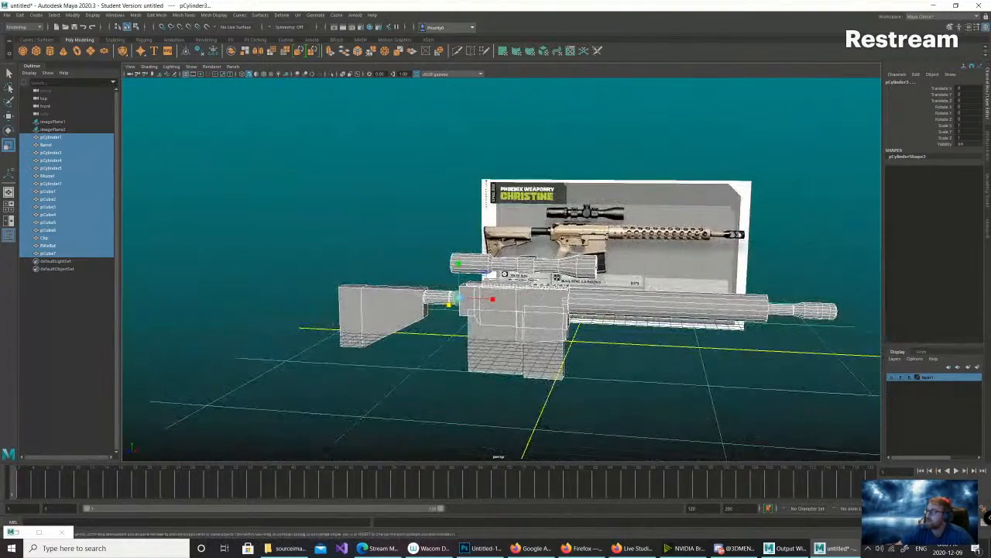